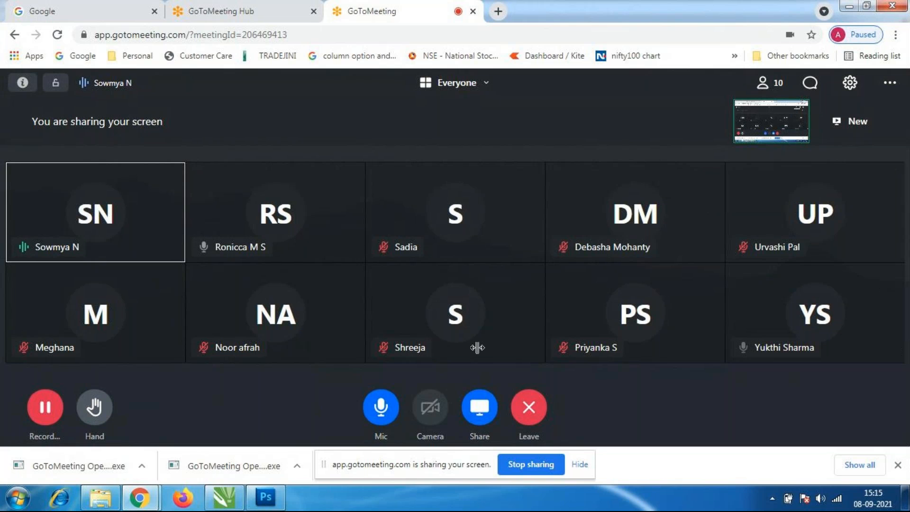
# Switch from the meeting in the browser to CorelDRAW and open Page 2 of the Untitled-1 document.
pyautogui.click(222, 503)
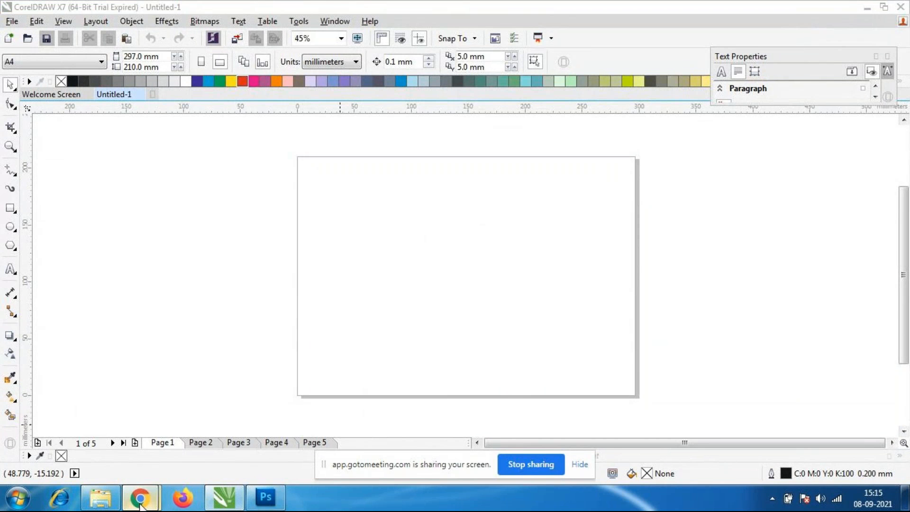
pyautogui.moveTo(140, 498)
pyautogui.click(218, 421)
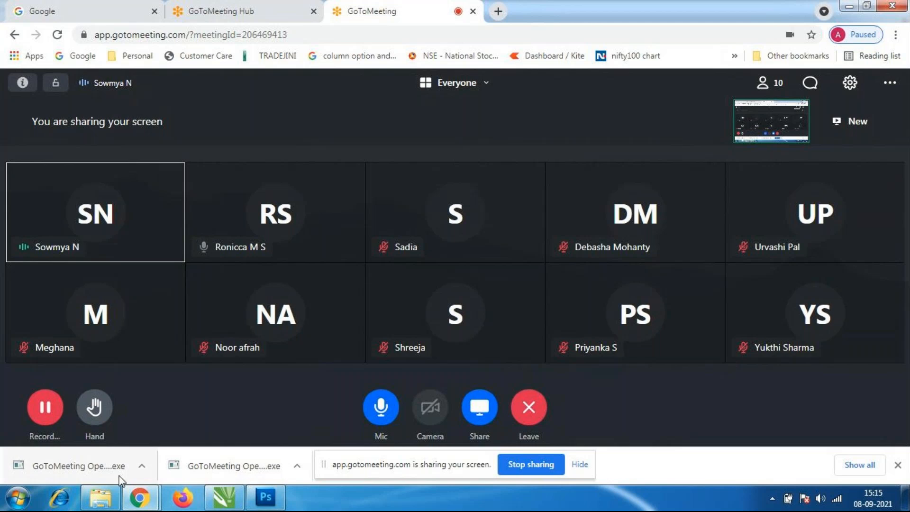
pyautogui.click(236, 501)
pyautogui.click(13, 338)
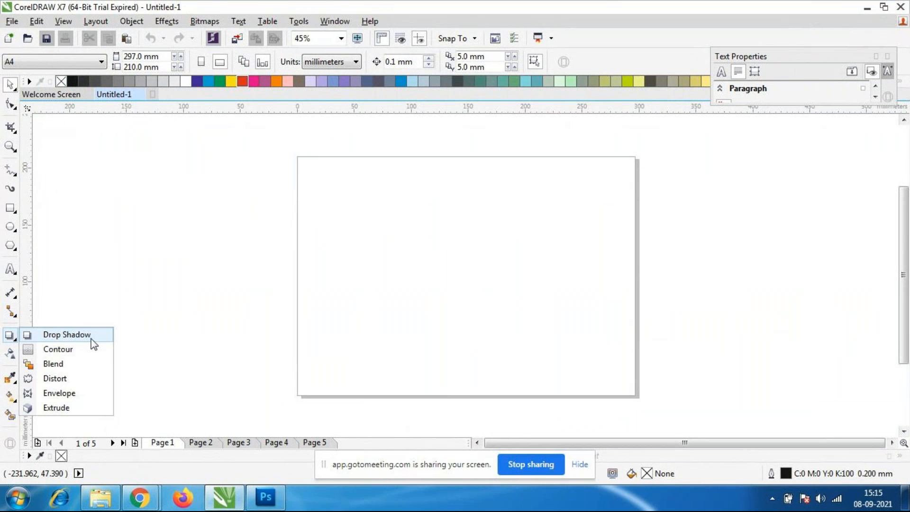
pyautogui.click(204, 443)
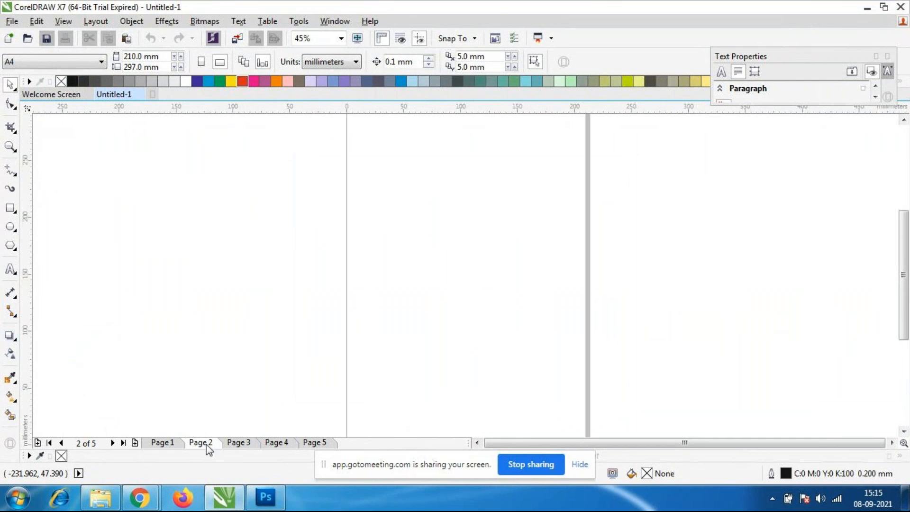
pyautogui.click(10, 337)
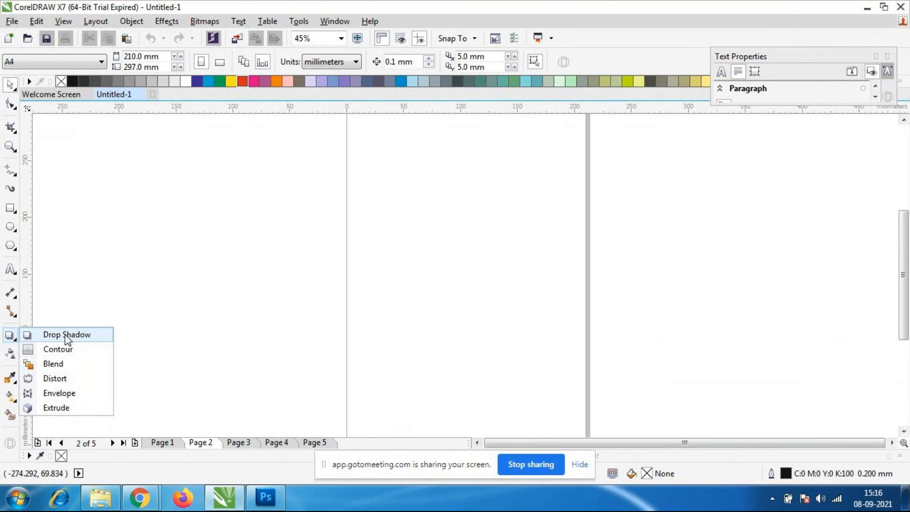
pyautogui.click(13, 341)
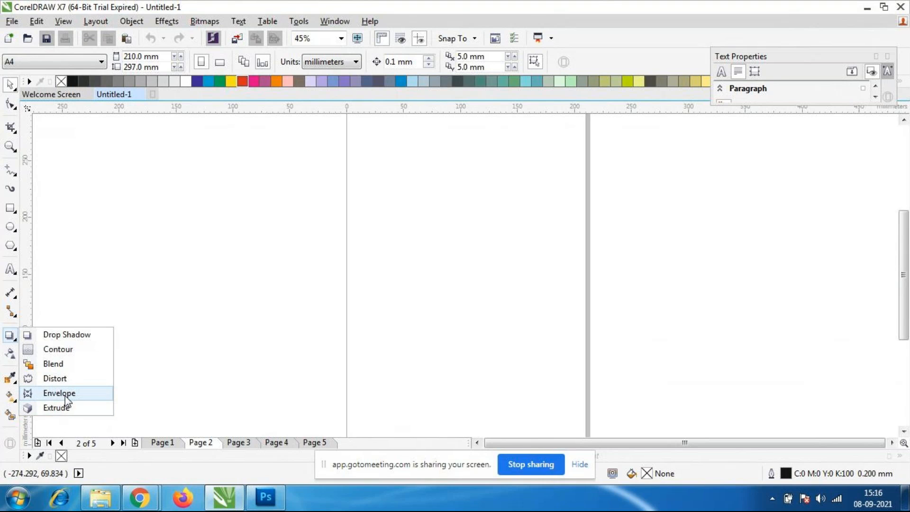
pyautogui.click(10, 415)
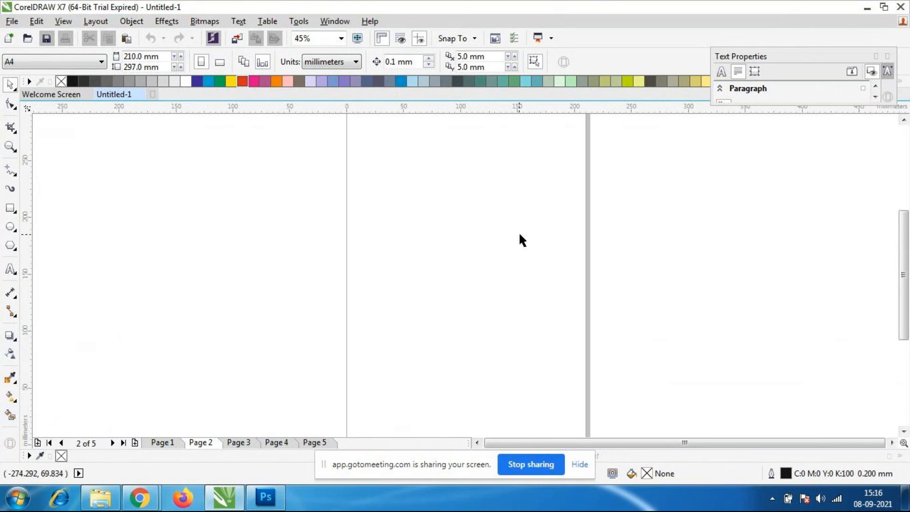
# Set page 2 to landscape orientation and import the download.jpg lion logo from the Coreldraw folder on the Desktop.
pyautogui.click(219, 62)
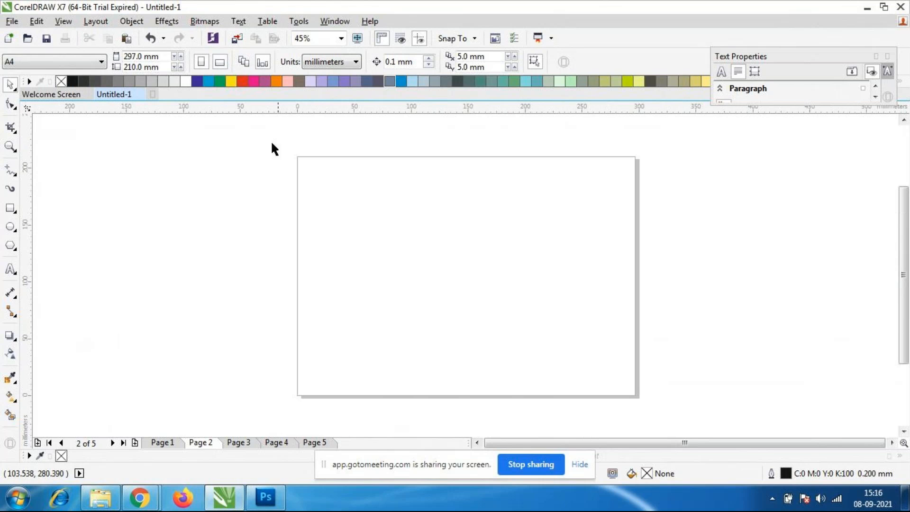
pyautogui.click(11, 21)
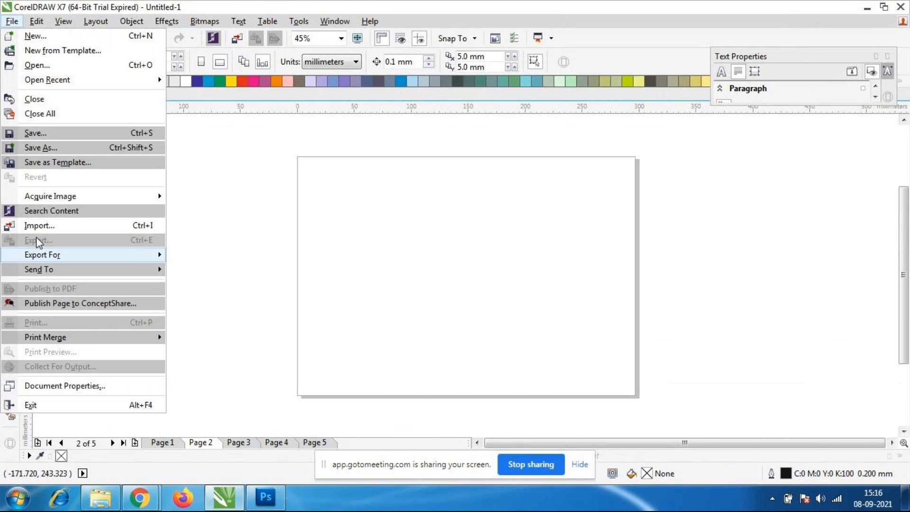
pyautogui.press('Escape')
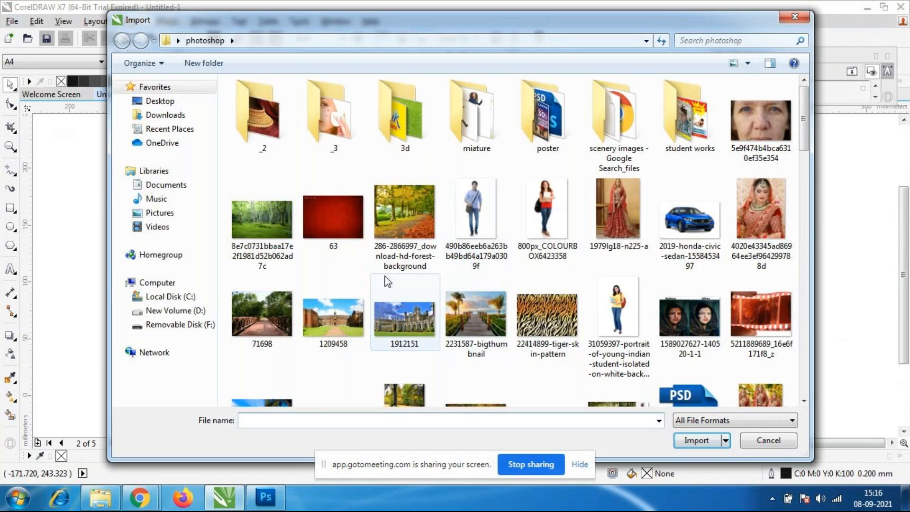
pyautogui.click(163, 101)
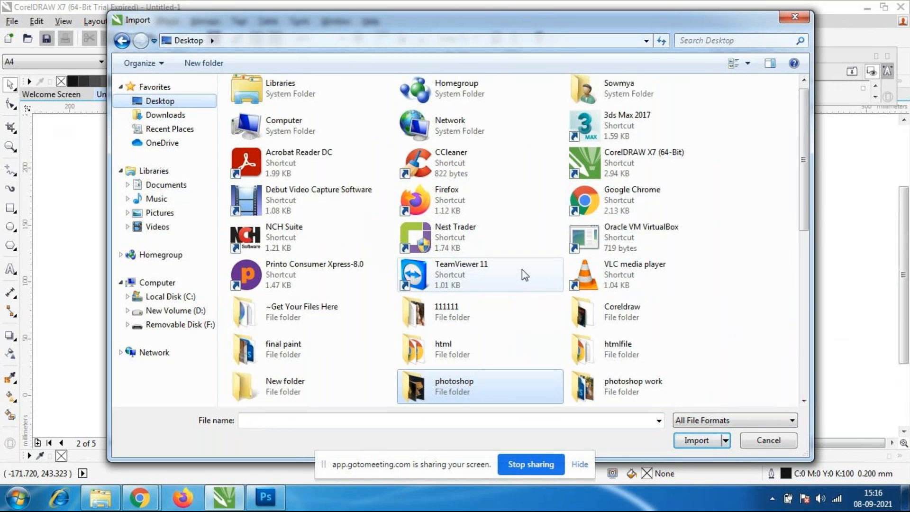
pyautogui.moveTo(811, 217); pyautogui.dragTo(811, 216)
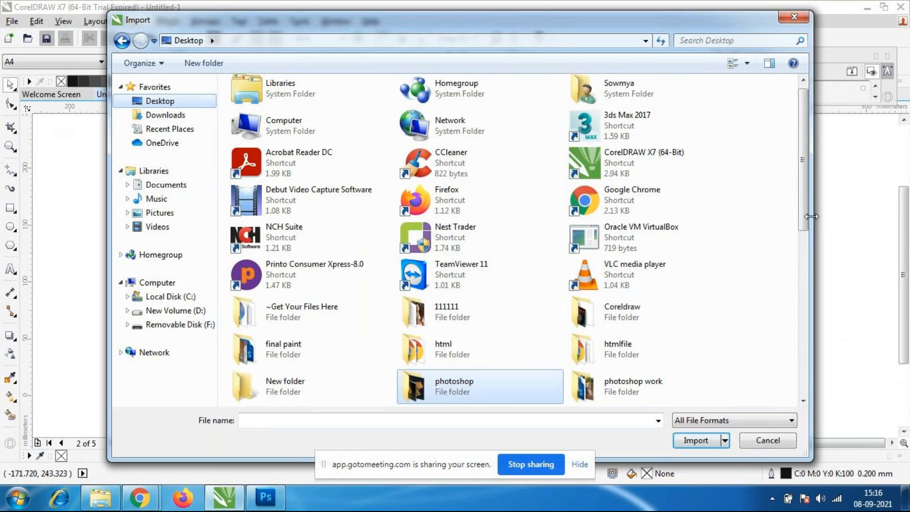
pyautogui.scroll(-1, 800, 223)
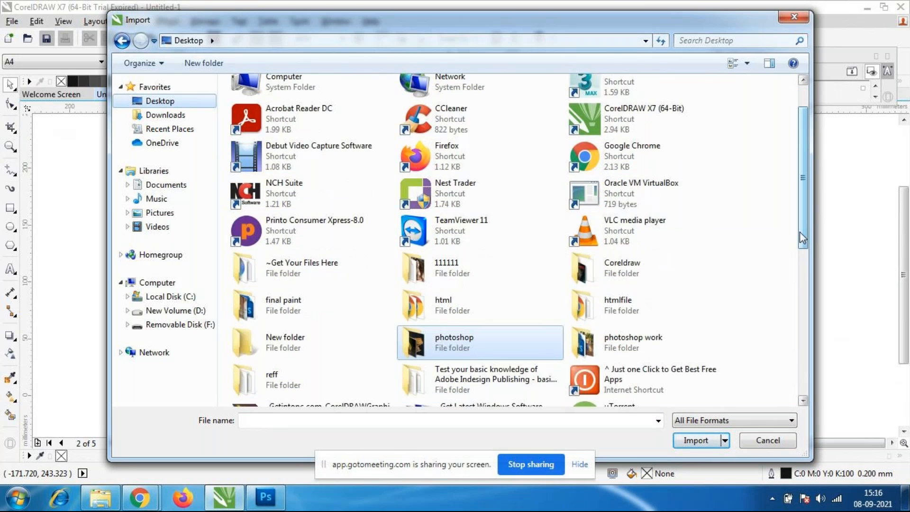
pyautogui.doubleClick(632, 276)
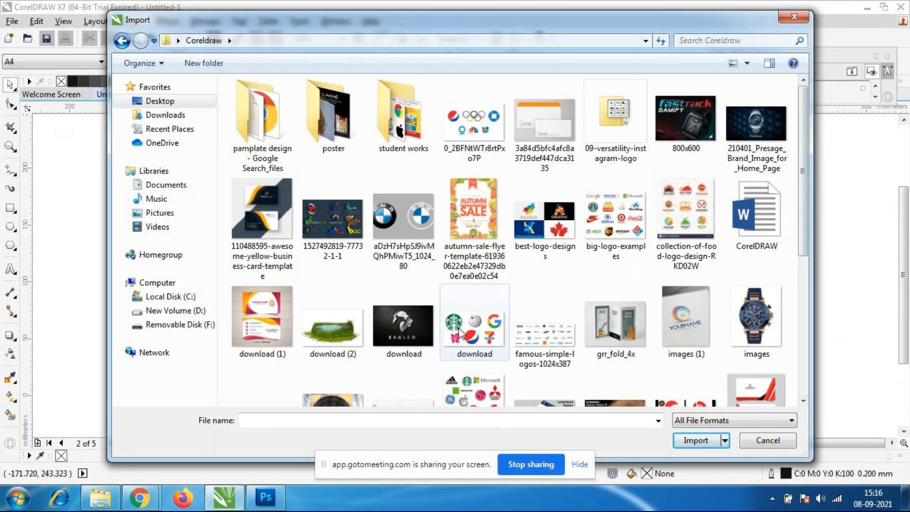
pyautogui.click(404, 353)
pyautogui.click(682, 442)
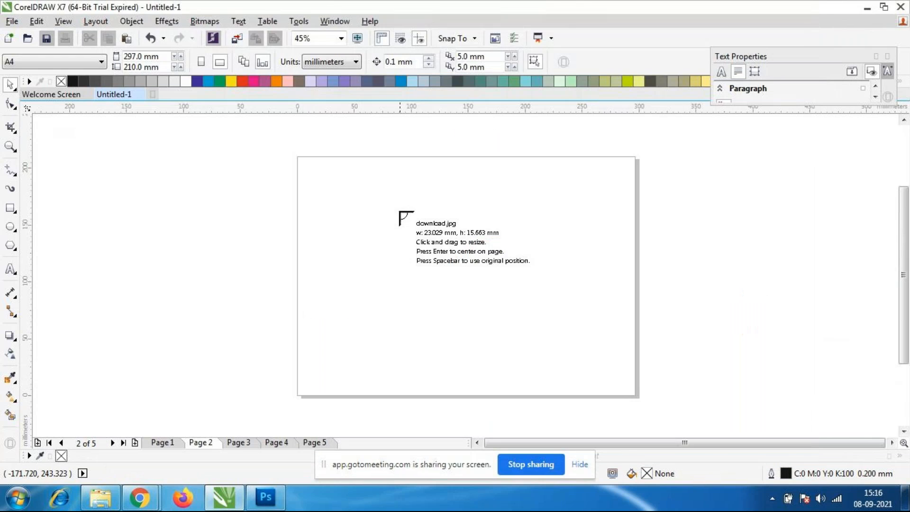
# Place the imported logo image at about 196 x 133 mm near the centre of the page.
pyautogui.click(398, 211)
pyautogui.moveTo(429, 232); pyautogui.dragTo(578, 353)
pyautogui.moveTo(507, 288); pyautogui.dragTo(468, 275)
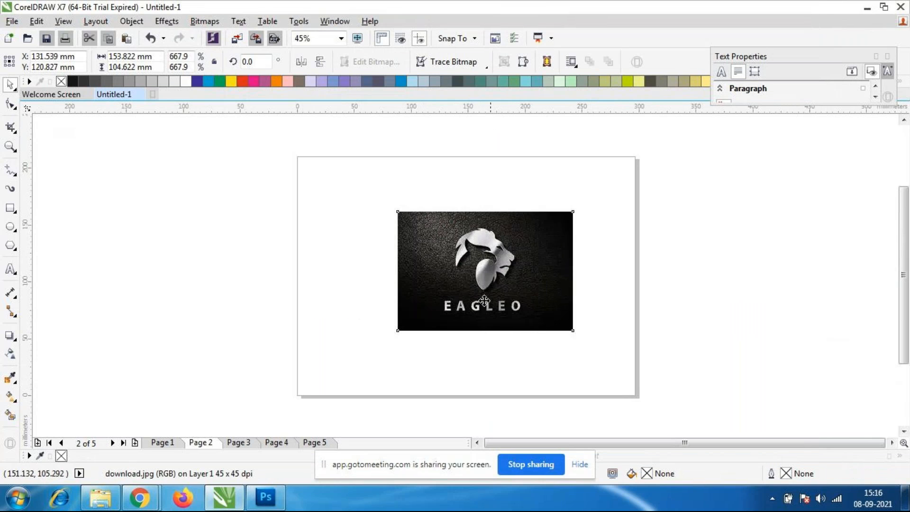
pyautogui.click(441, 290)
pyautogui.click(538, 327)
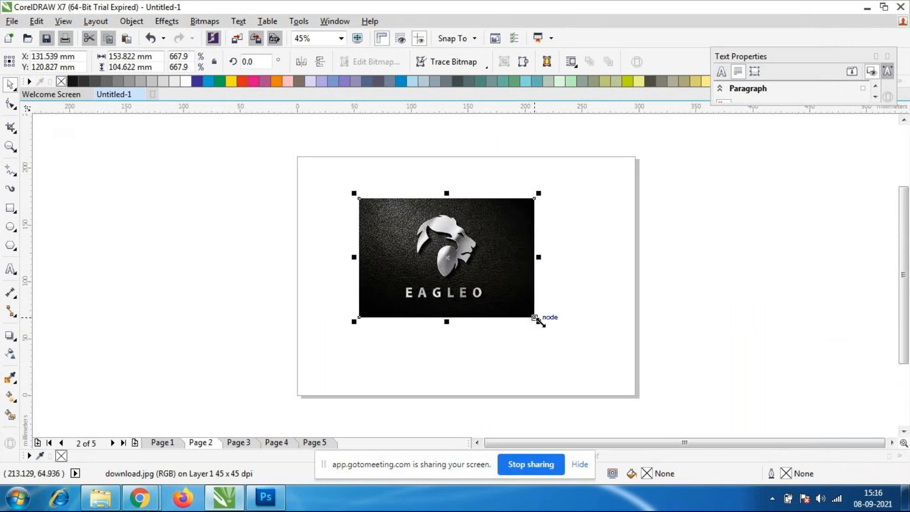
pyautogui.moveTo(537, 319); pyautogui.dragTo(576, 354)
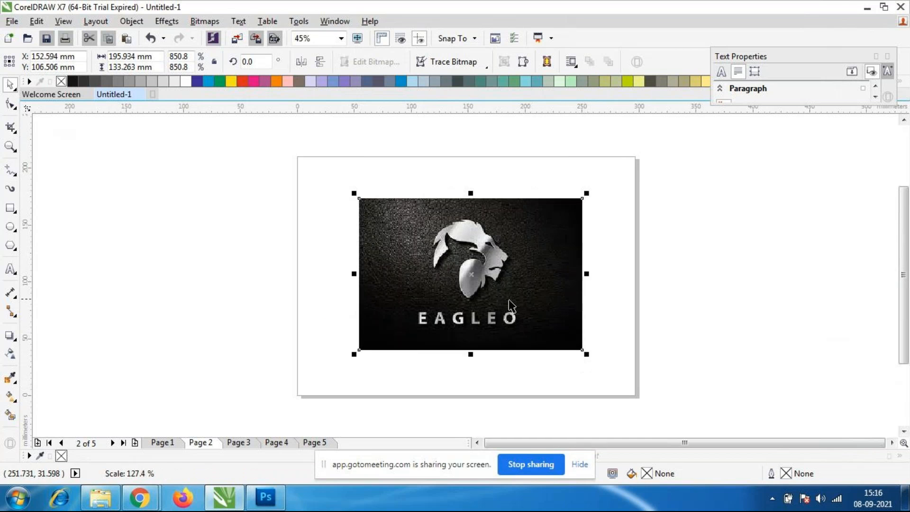
pyautogui.moveTo(464, 280); pyautogui.dragTo(461, 279)
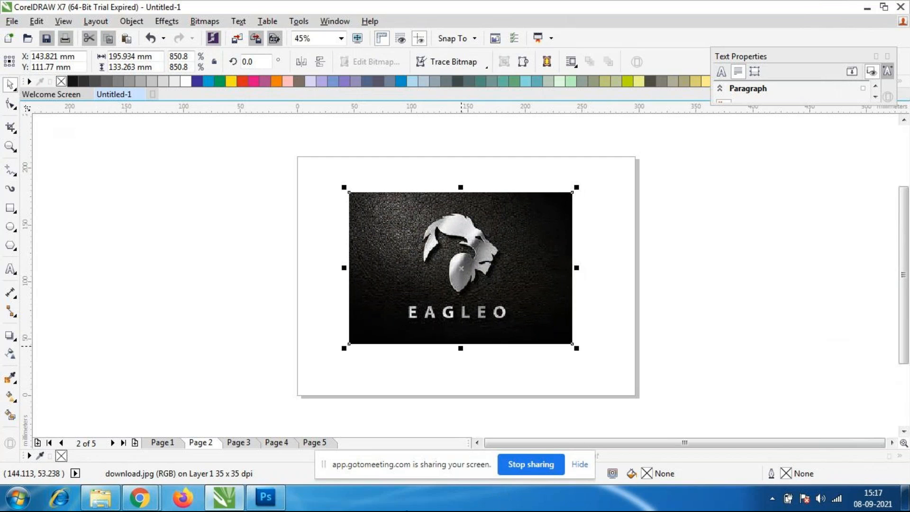
# Try cropping the logo image to about 137 x 113 mm around the lion and its lettering, and undo the crop.
pyautogui.click(12, 129)
pyautogui.click(45, 127)
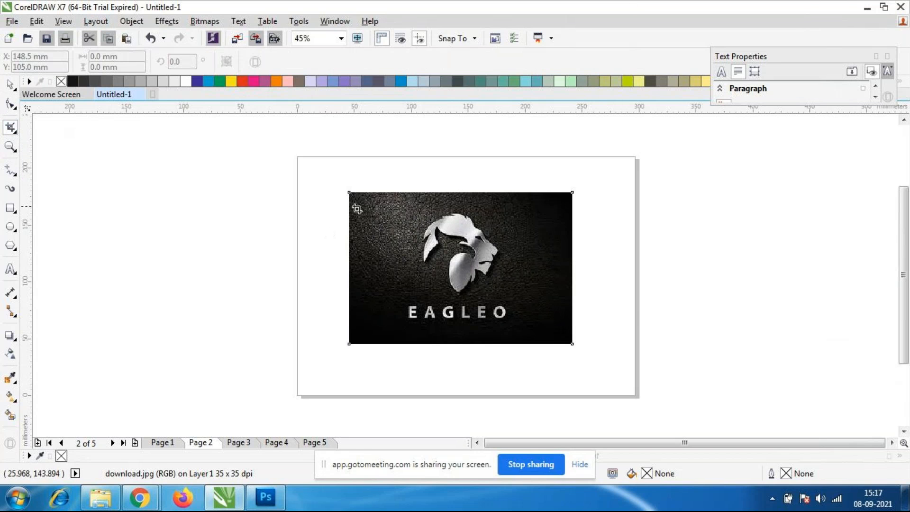
pyautogui.moveTo(371, 201); pyautogui.dragTo(527, 329)
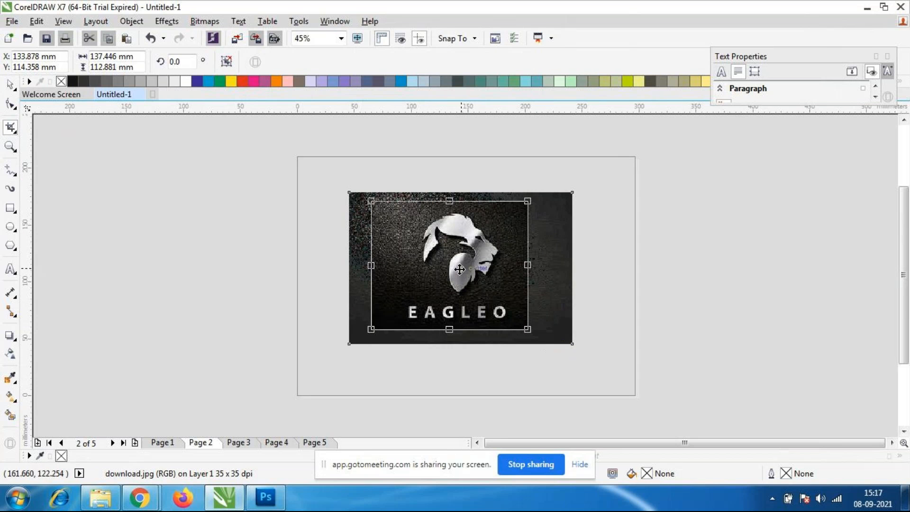
pyautogui.doubleClick(476, 311)
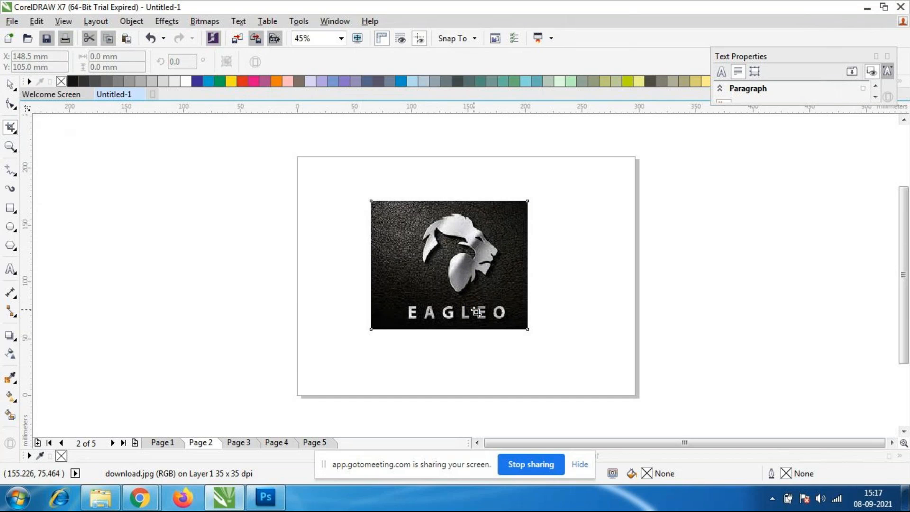
pyautogui.hotkey('ctrl', 'z')
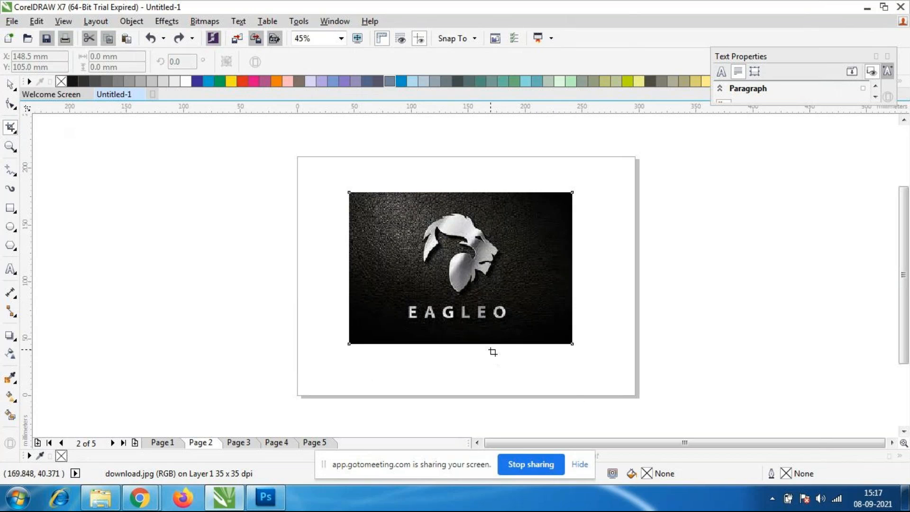
# Reshape the logo image into a trapezoid with a narrow upper edge by moving its four corner nodes inward.
pyautogui.click(13, 340)
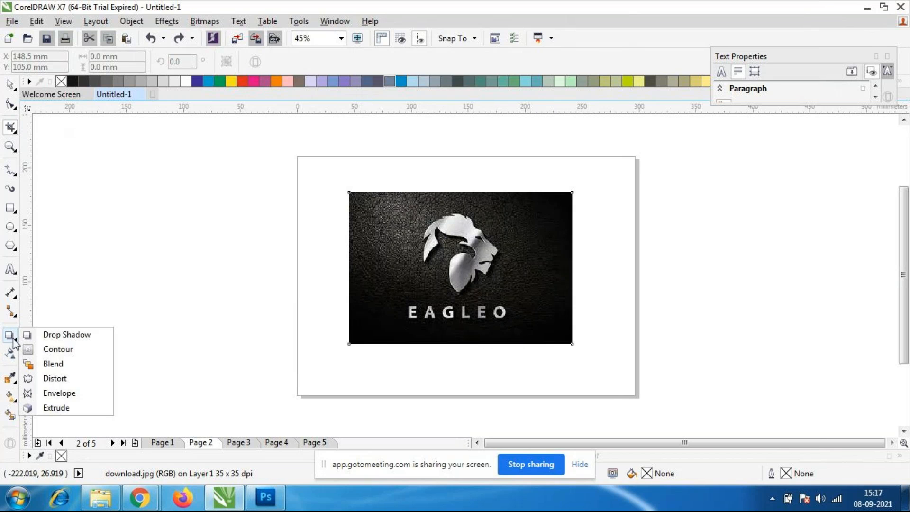
pyautogui.click(63, 392)
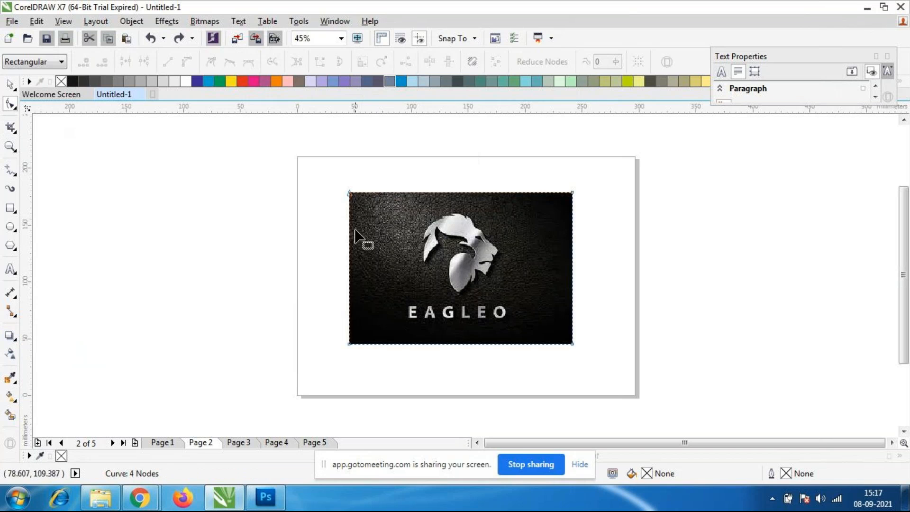
pyautogui.click(349, 192)
pyautogui.moveTo(349, 193); pyautogui.dragTo(413, 192)
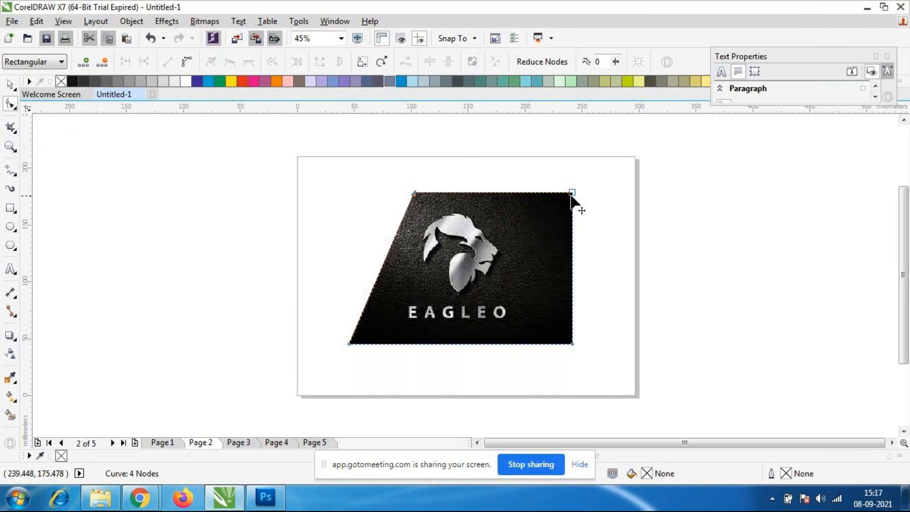
pyautogui.moveTo(571, 193); pyautogui.dragTo(491, 195)
pyautogui.moveTo(570, 342); pyautogui.dragTo(542, 348)
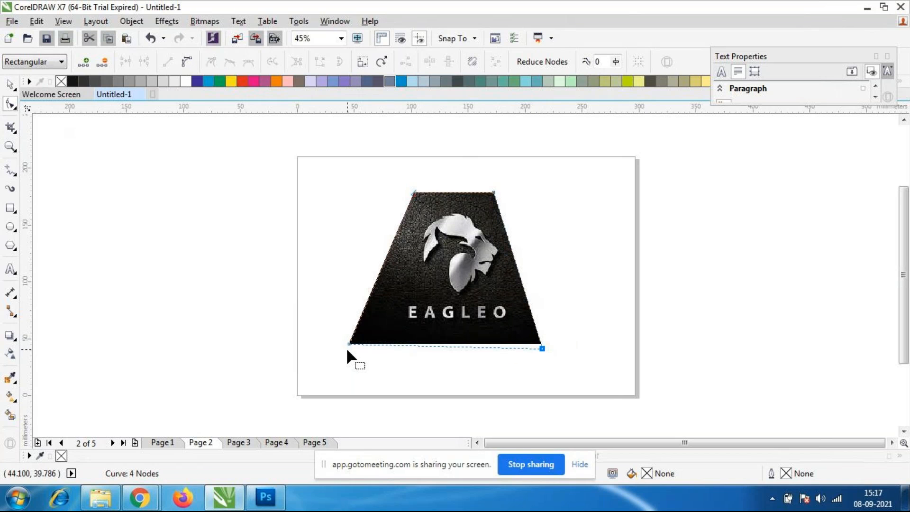
pyautogui.moveTo(350, 344); pyautogui.dragTo(384, 344)
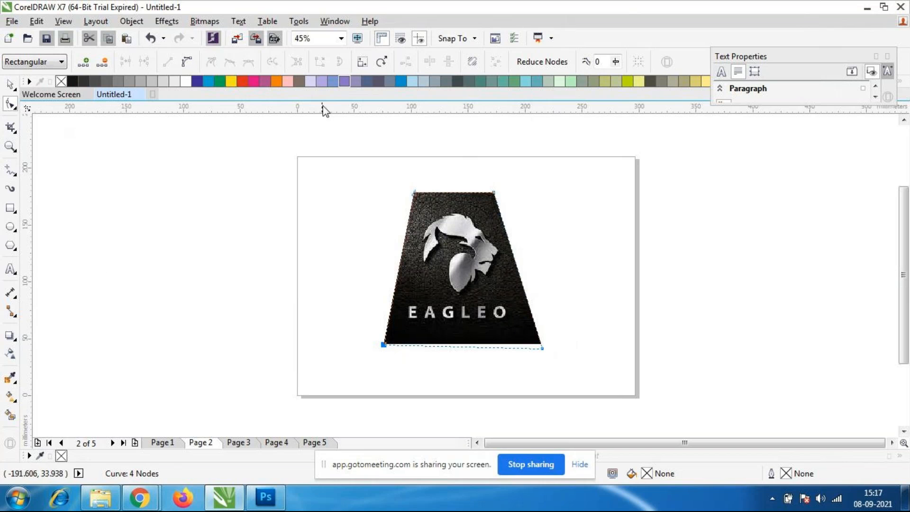
pyautogui.hotkey('ctrl', 'z')
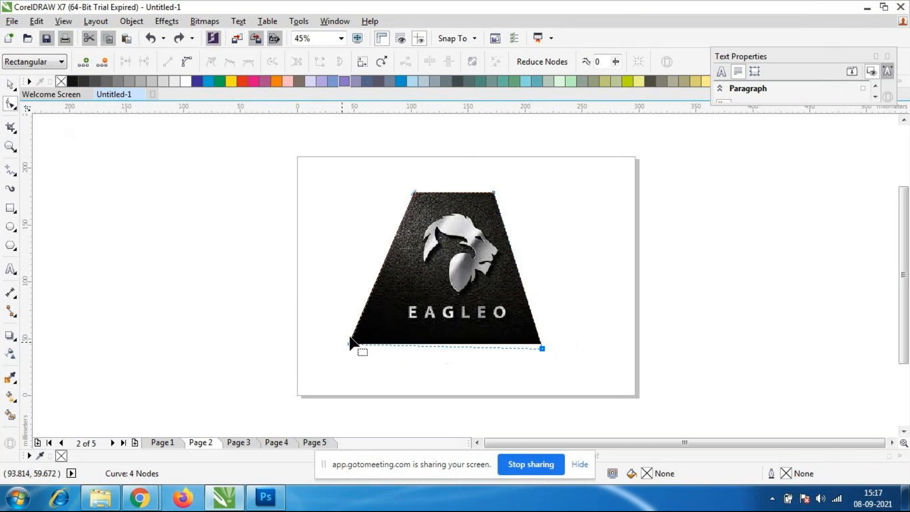
pyautogui.moveTo(348, 342); pyautogui.dragTo(374, 349)
pyautogui.click(10, 85)
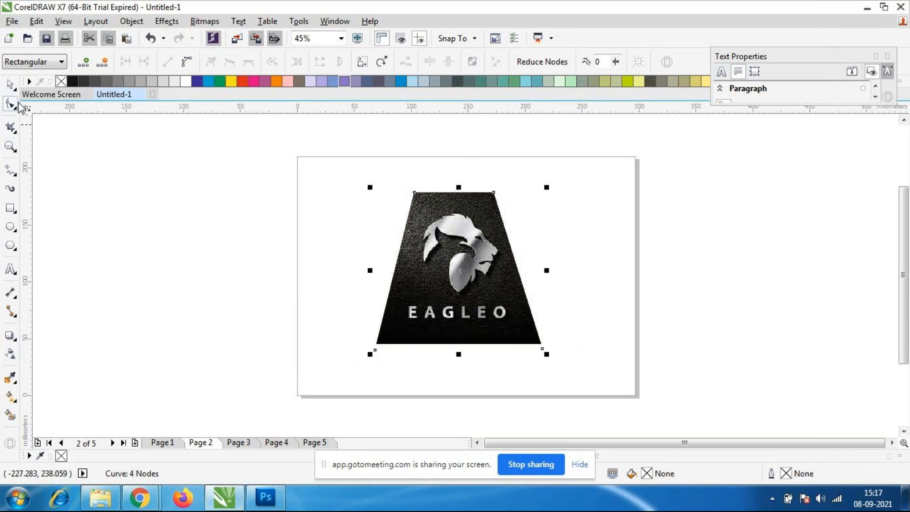
# Move the trapezoid logo image to the right edge of the page and deselect it.
pyautogui.moveTo(481, 311); pyautogui.dragTo(418, 302)
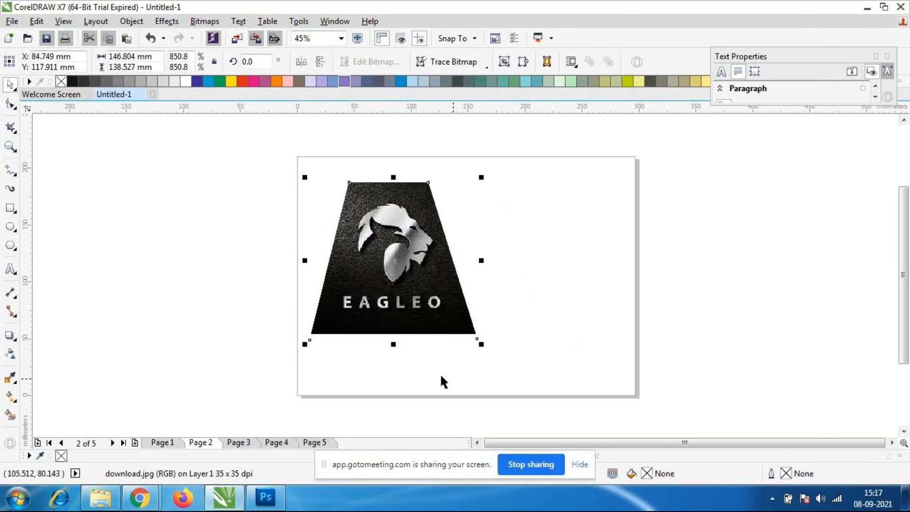
pyautogui.click(435, 346)
pyautogui.click(422, 313)
pyautogui.moveTo(400, 302); pyautogui.dragTo(567, 299)
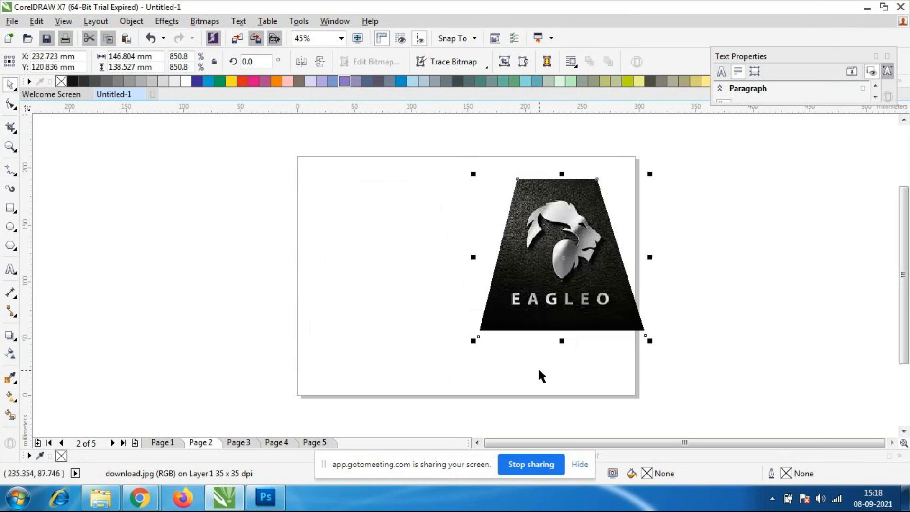
pyautogui.click(537, 369)
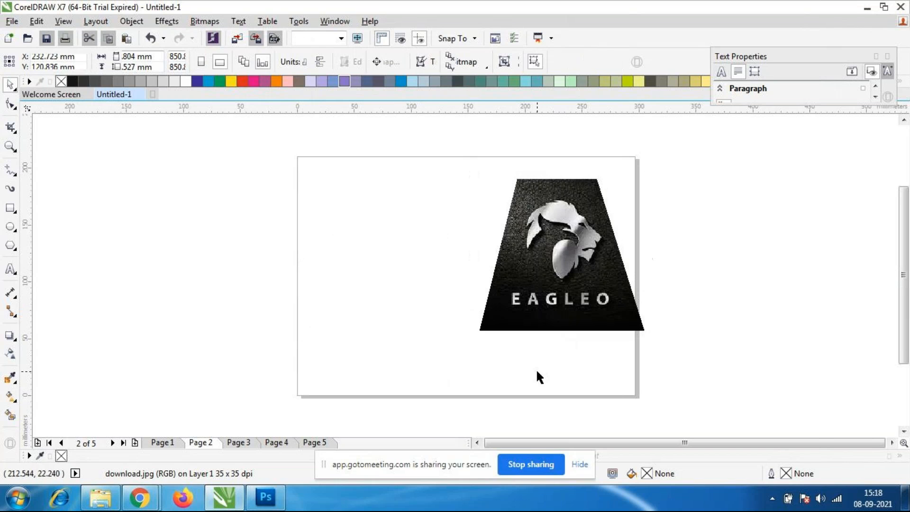
# Add the artistic text "nict" in the upper left area of the page.
pyautogui.click(9, 273)
pyautogui.click(319, 229)
pyautogui.write('ni')
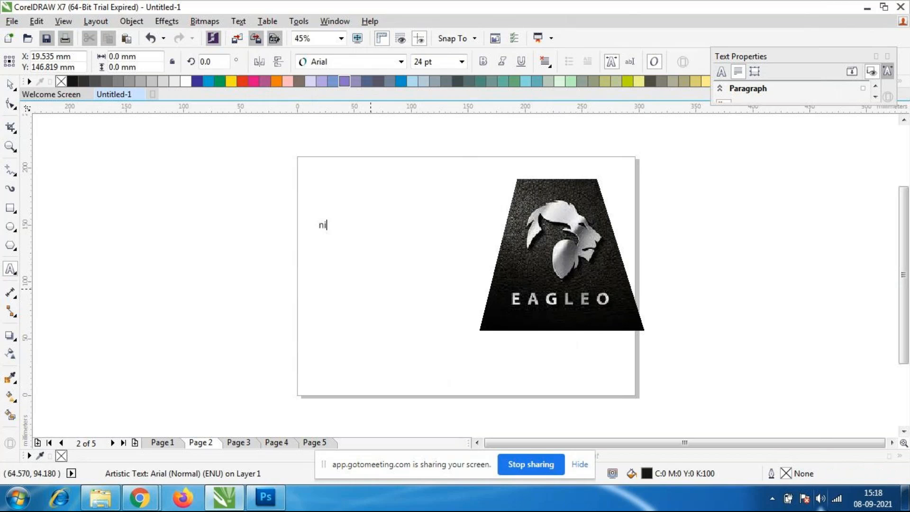
pyautogui.write('cyt')
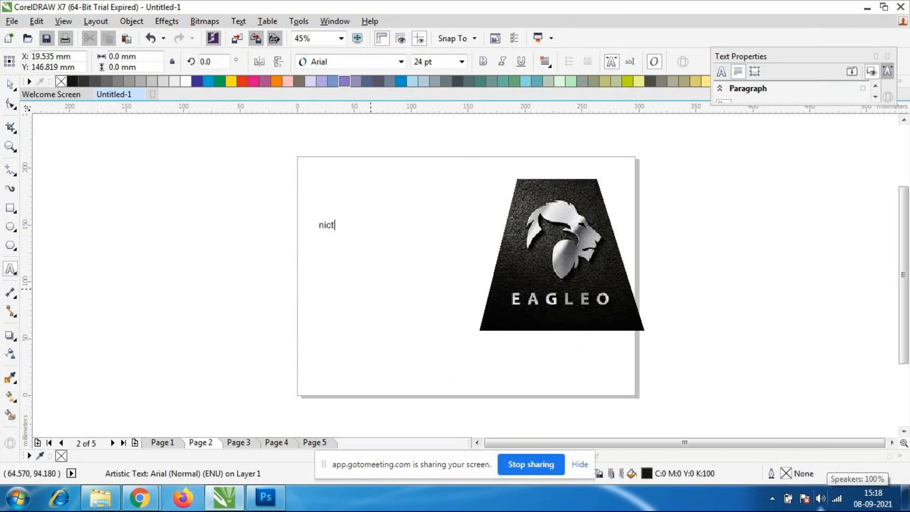
# Enlarge the text "nict" to about 124 x 61 mm and use an envelope to curve the left half of its lower edge.
pyautogui.click(10, 85)
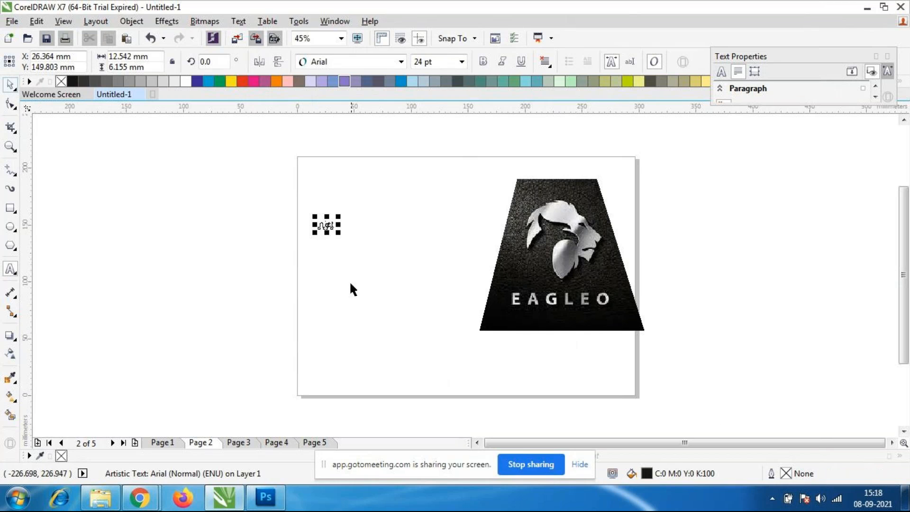
pyautogui.moveTo(339, 234); pyautogui.dragTo(467, 338)
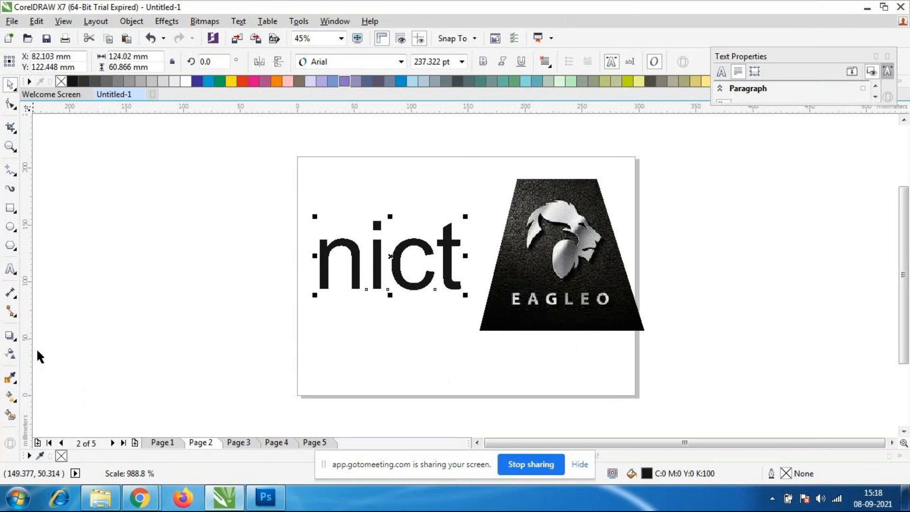
pyautogui.click(13, 337)
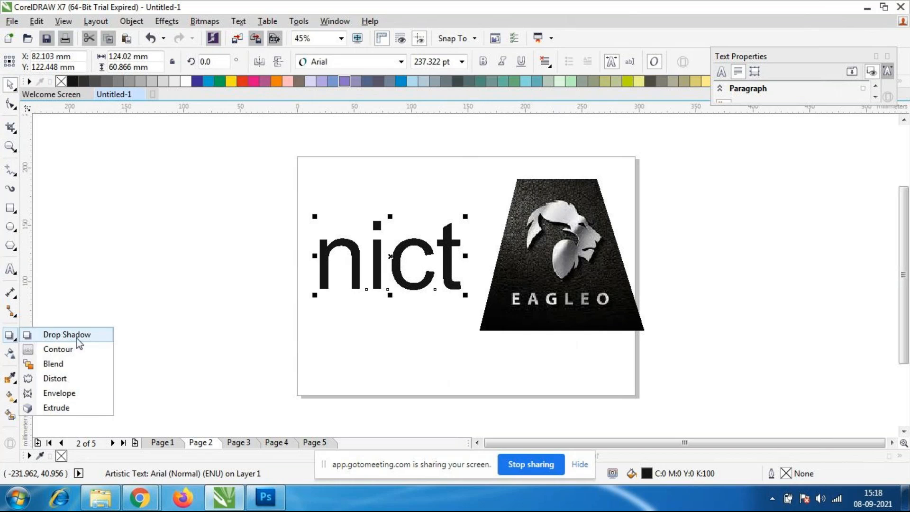
pyautogui.click(59, 393)
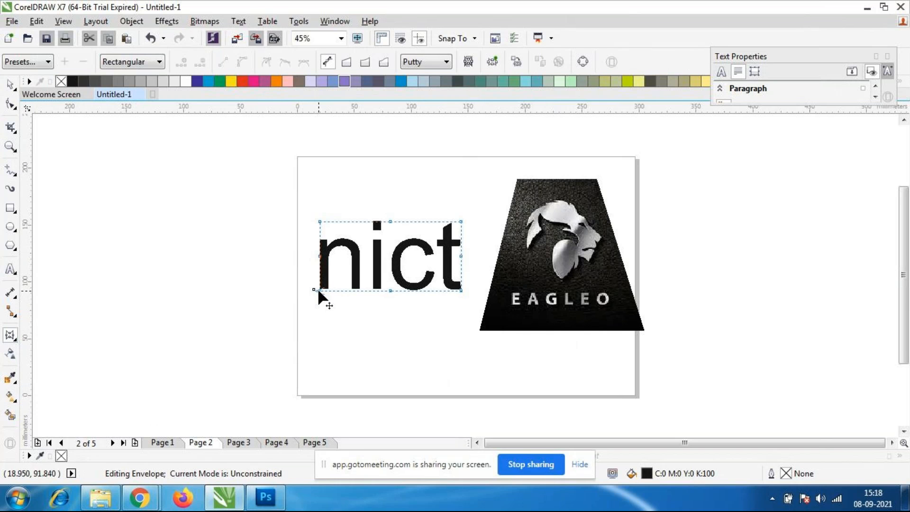
pyautogui.moveTo(316, 289); pyautogui.dragTo(320, 269)
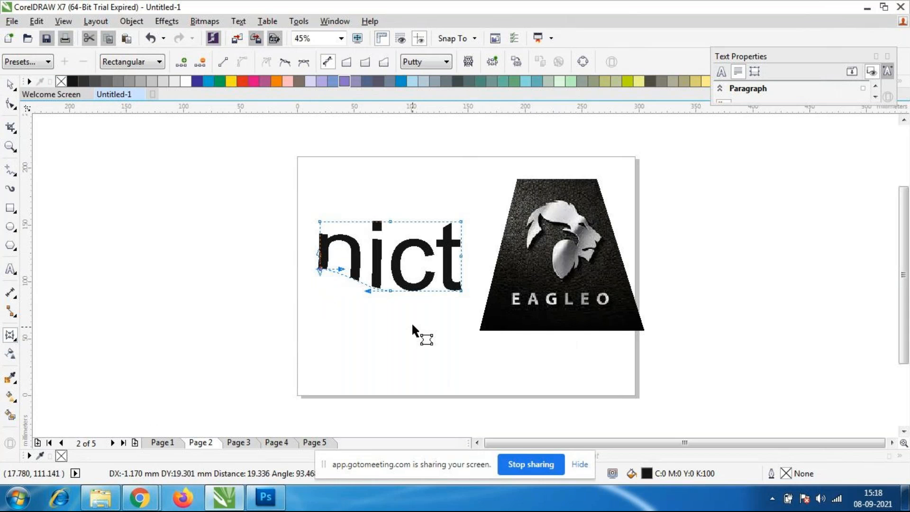
pyautogui.scroll(2, 348, 261)
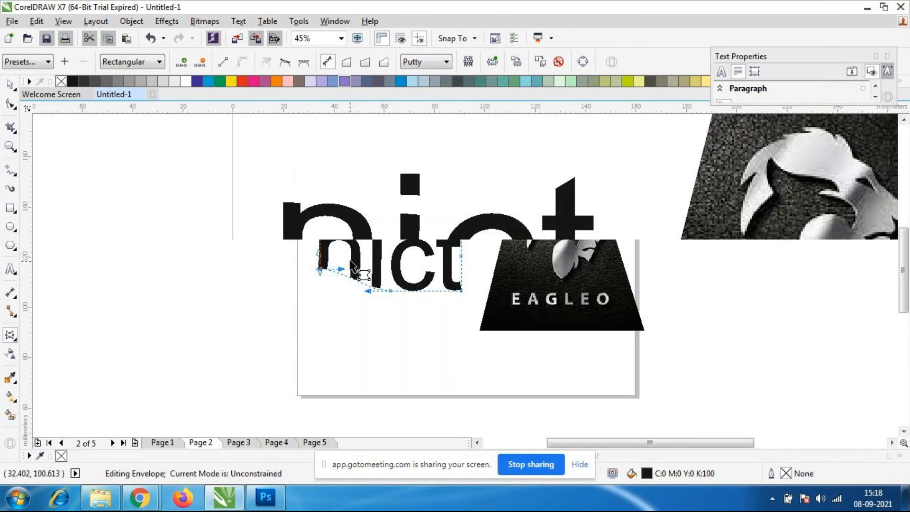
pyautogui.scroll(-1, 374, 325)
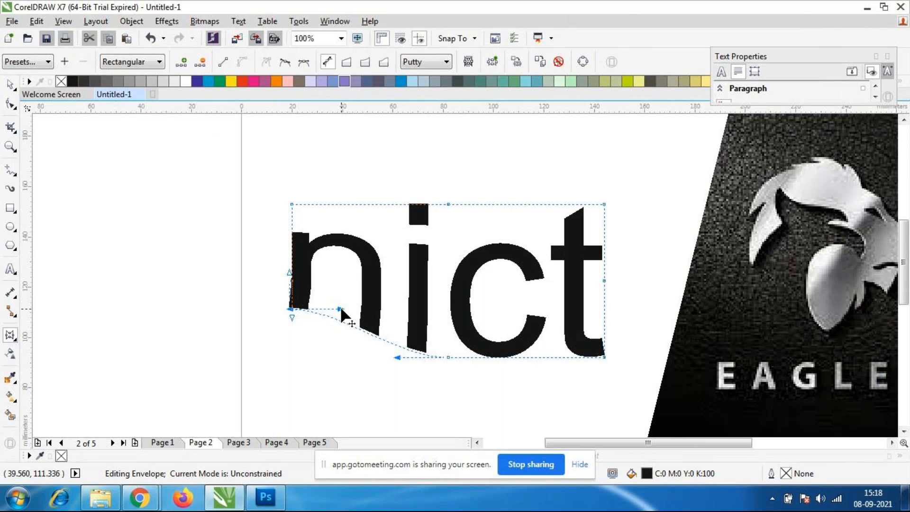
pyautogui.moveTo(339, 307); pyautogui.dragTo(327, 352)
pyautogui.moveTo(326, 363); pyautogui.dragTo(318, 389)
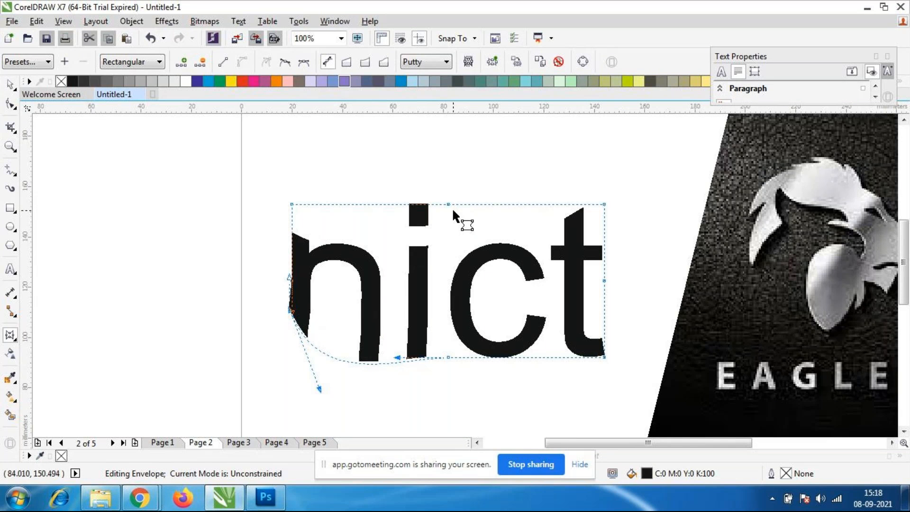
# Bend the upper edge of the text's envelope into a downward curve and raise its upper right corner.
pyautogui.moveTo(449, 204); pyautogui.dragTo(448, 252)
pyautogui.moveTo(346, 205); pyautogui.dragTo(342, 234)
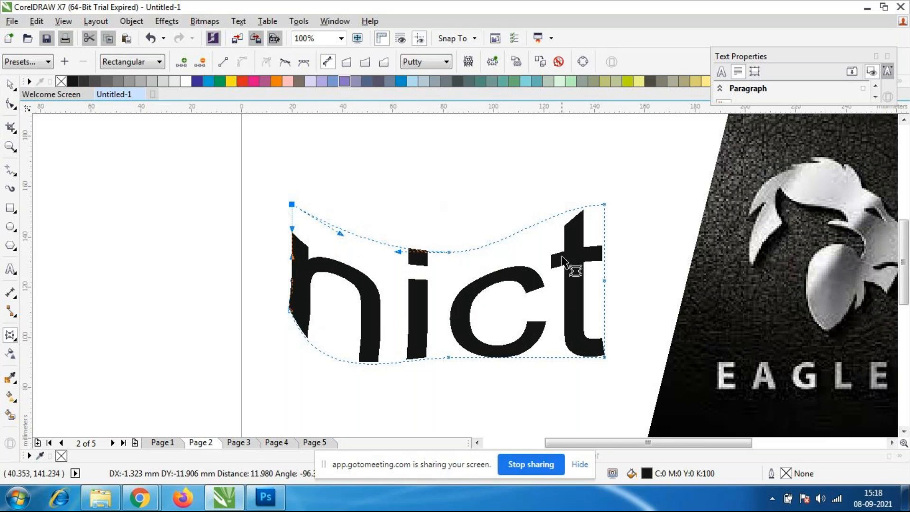
pyautogui.click(604, 204)
pyautogui.moveTo(554, 206); pyautogui.dragTo(553, 243)
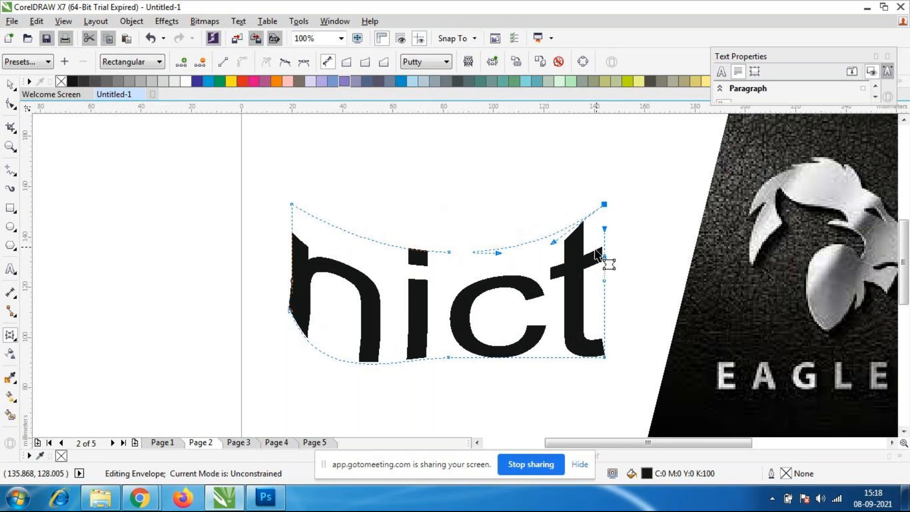
pyautogui.moveTo(604, 205); pyautogui.dragTo(601, 165)
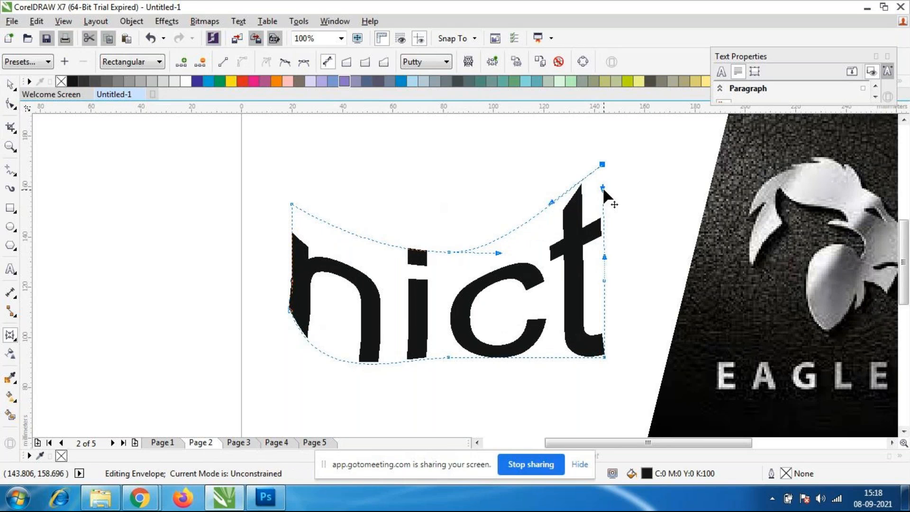
pyautogui.moveTo(449, 251); pyautogui.dragTo(453, 255)
# Raise the middle and both corner nodes of the text envelope's lower edge, curve its right end, and deselect the text.
pyautogui.moveTo(448, 357); pyautogui.dragTo(450, 333)
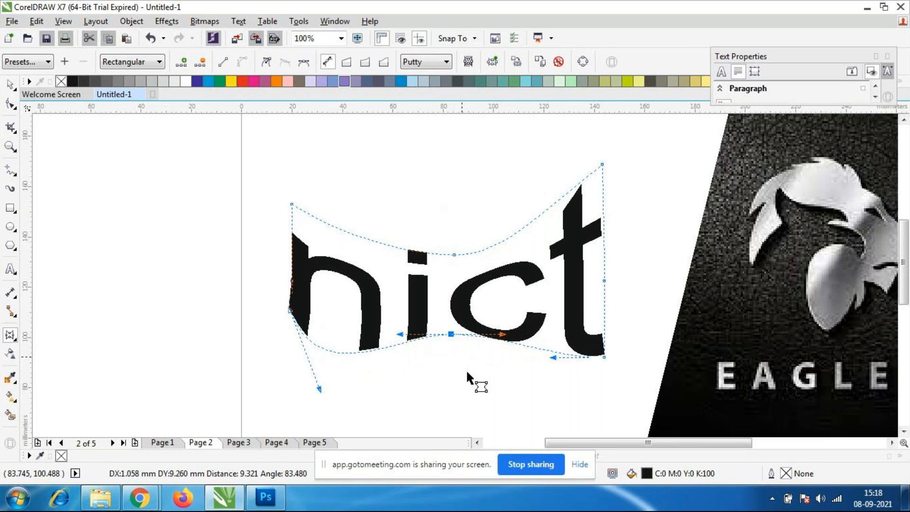
pyautogui.moveTo(289, 311); pyautogui.dragTo(292, 294)
pyautogui.moveTo(604, 357); pyautogui.dragTo(562, 353)
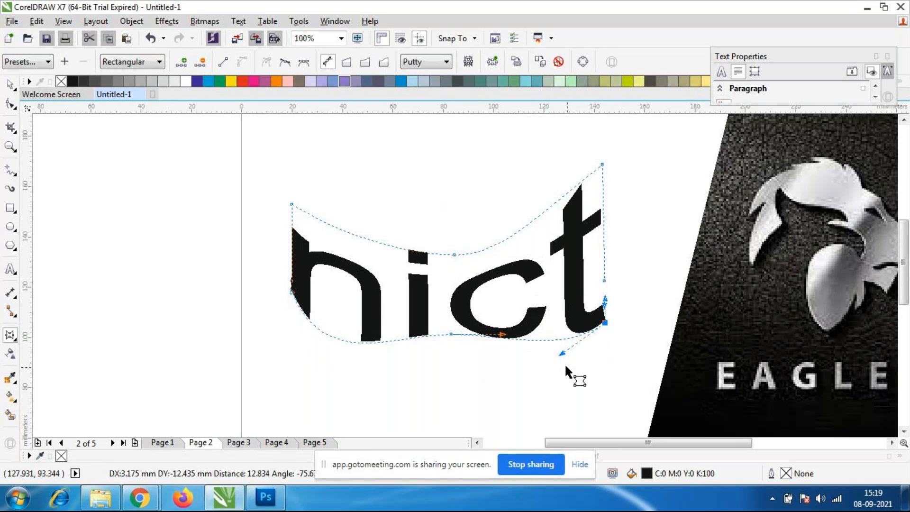
pyautogui.click(14, 338)
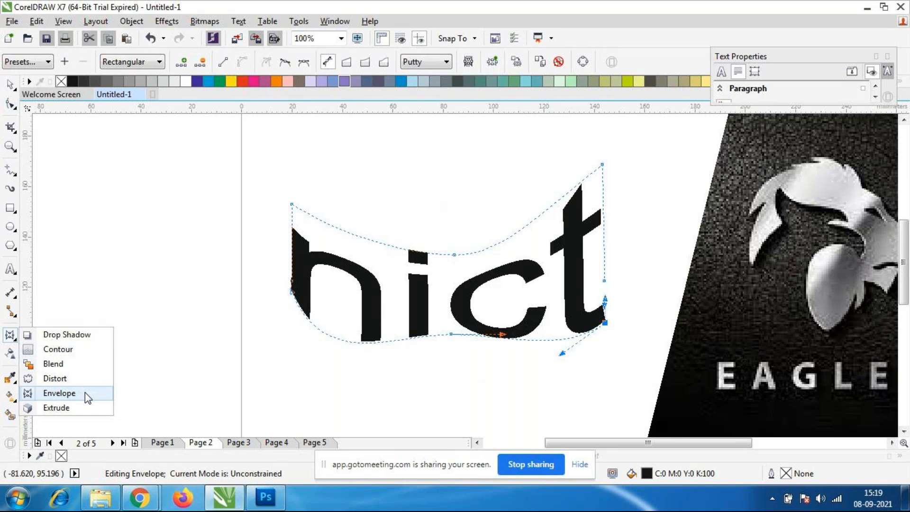
pyautogui.click(85, 391)
pyautogui.click(11, 103)
pyautogui.click(9, 87)
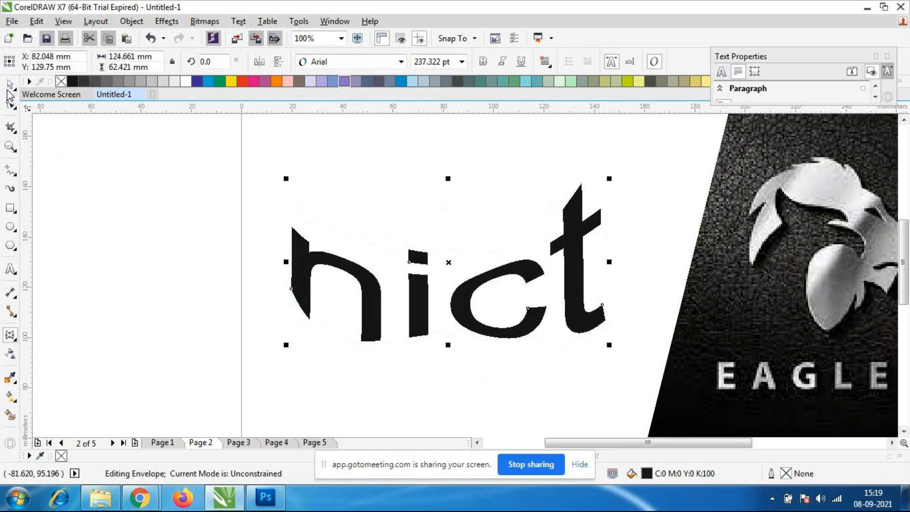
pyautogui.click(153, 243)
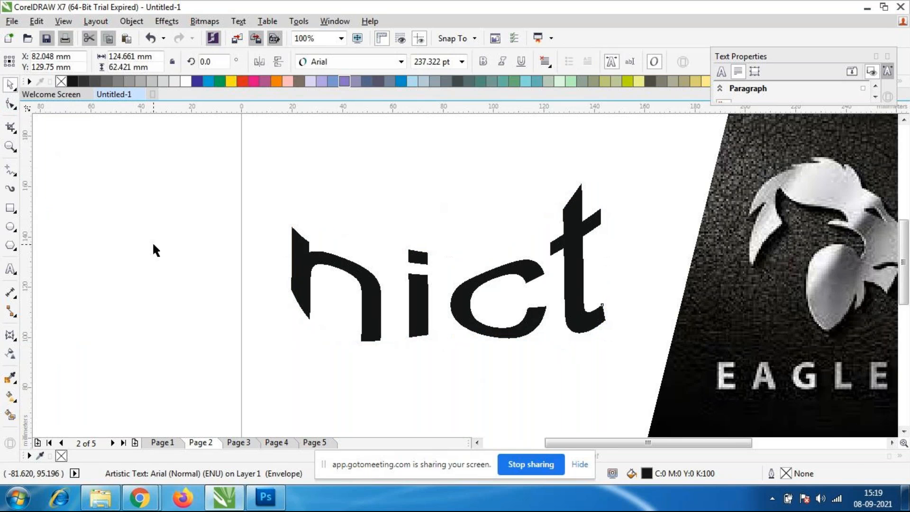
# Move the warped text "nict" up toward the upper edge of the page and deselect it.
pyautogui.click(418, 315)
pyautogui.moveTo(421, 301); pyautogui.dragTo(405, 192)
pyautogui.click(416, 337)
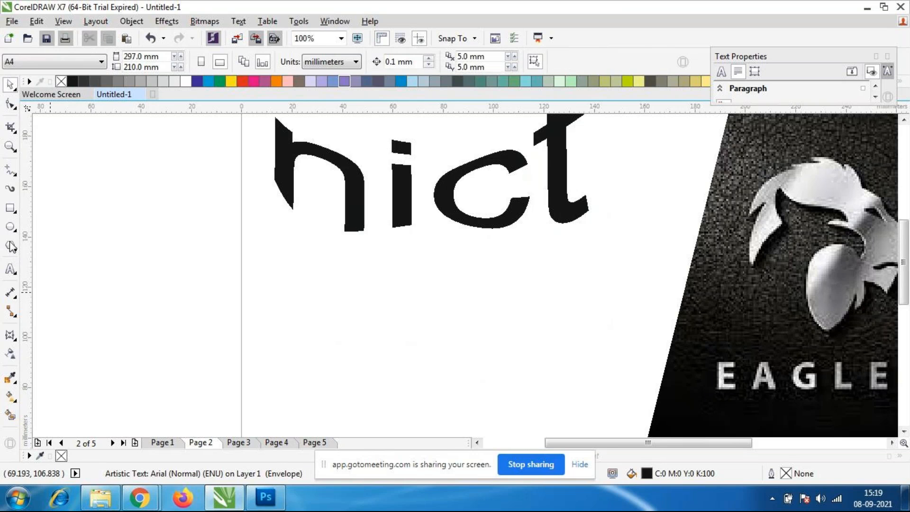
# Draw a nine-sided complex star about 60 x 45 mm below the text and fill it blue (C100 M20 Y0 K0).
pyautogui.click(14, 248)
pyautogui.click(56, 273)
pyautogui.moveTo(289, 260)
pyautogui.mouseDown()
pyautogui.moveTo(412, 365)
pyautogui.moveTo(441, 373)
pyautogui.mouseUp()
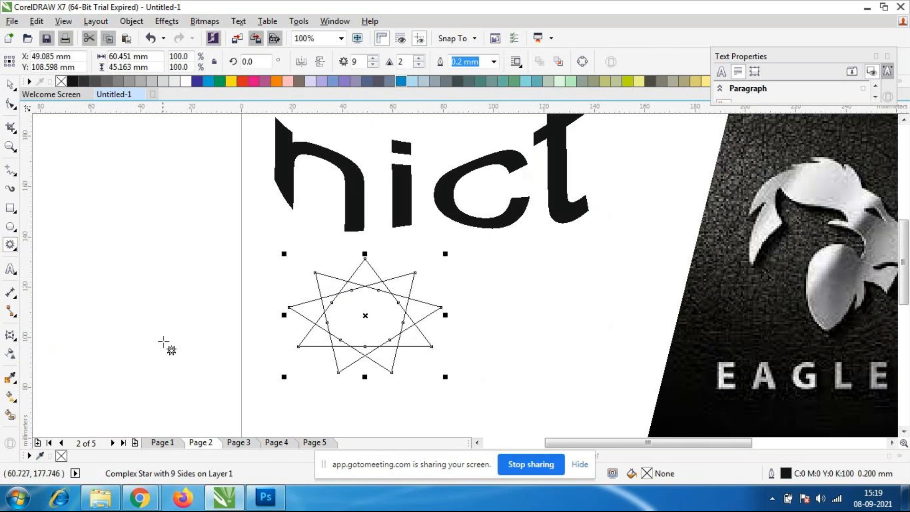
pyautogui.click(10, 84)
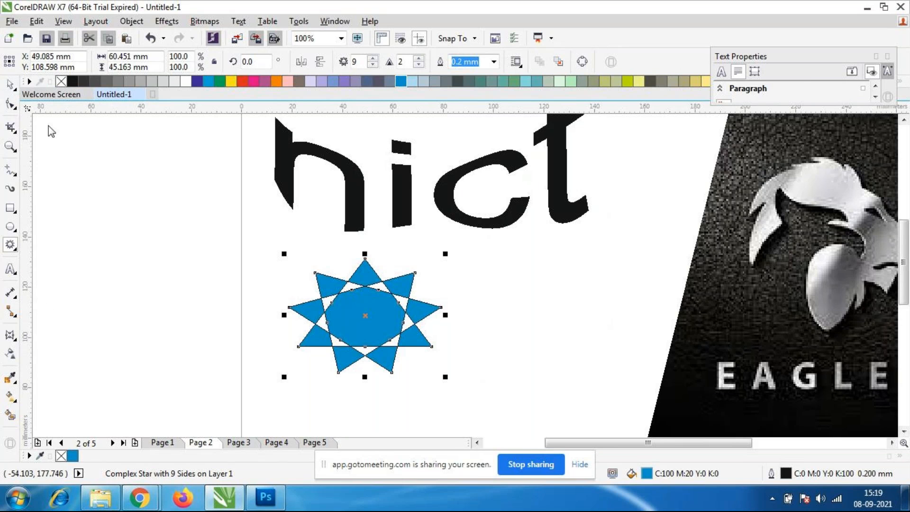
pyautogui.click(171, 313)
# Enlarge the star to about 78 x 58 mm and move both upper corners of its envelope inward.
pyautogui.click(386, 338)
pyautogui.moveTo(445, 376); pyautogui.dragTo(511, 411)
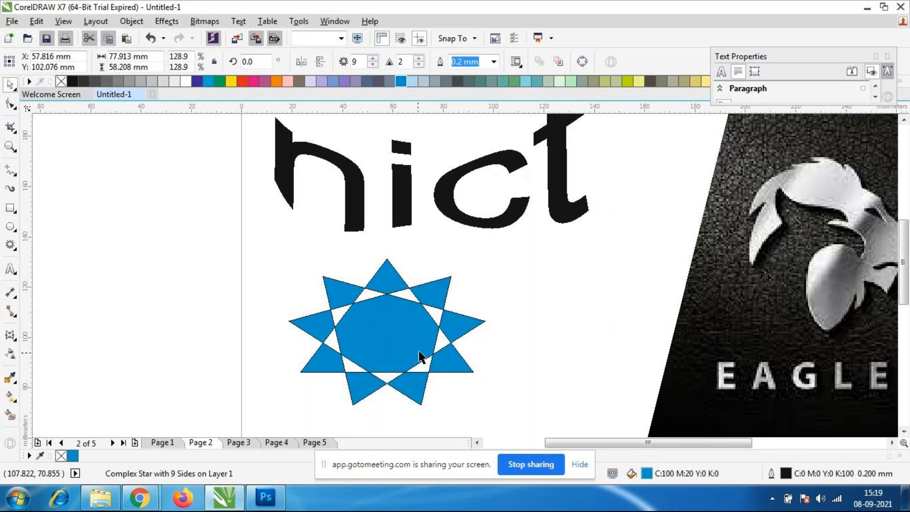
pyautogui.click(10, 336)
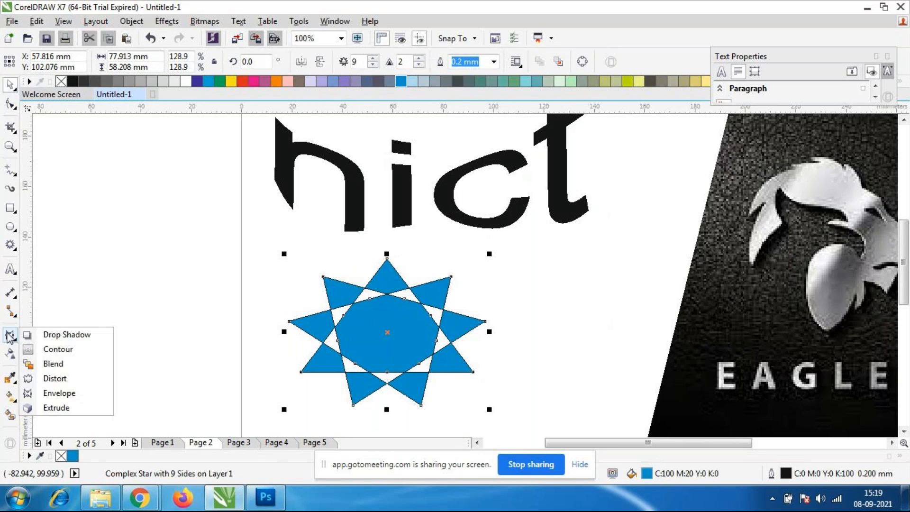
pyautogui.click(73, 389)
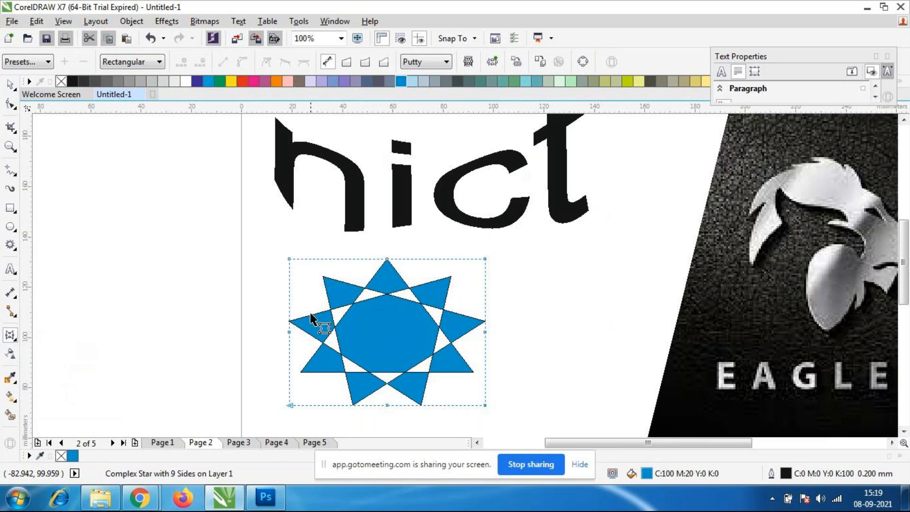
pyautogui.moveTo(289, 259); pyautogui.dragTo(322, 258)
pyautogui.moveTo(484, 258); pyautogui.dragTo(446, 259)
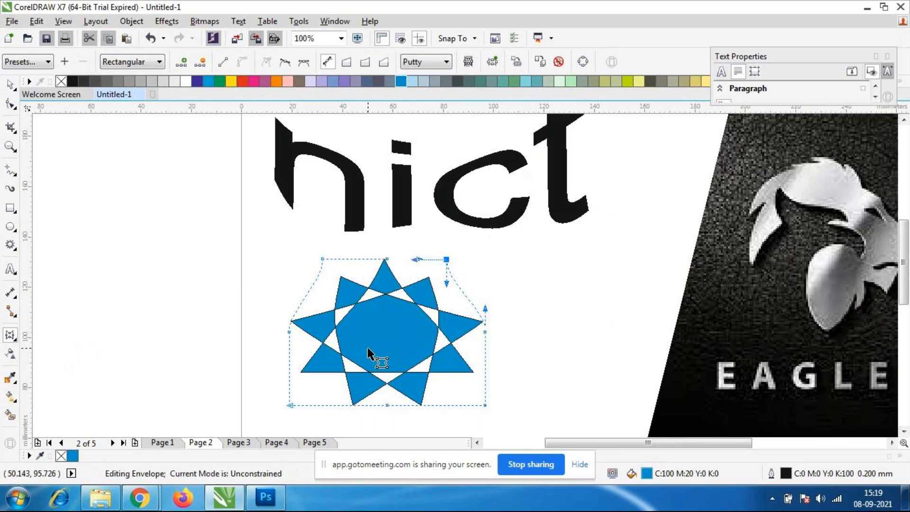
# Tilt the curve handle of the upper middle node on the star's envelope to give the upper edge a wave.
pyautogui.scroll(3, 367, 348)
pyautogui.scroll(-3, 366, 344)
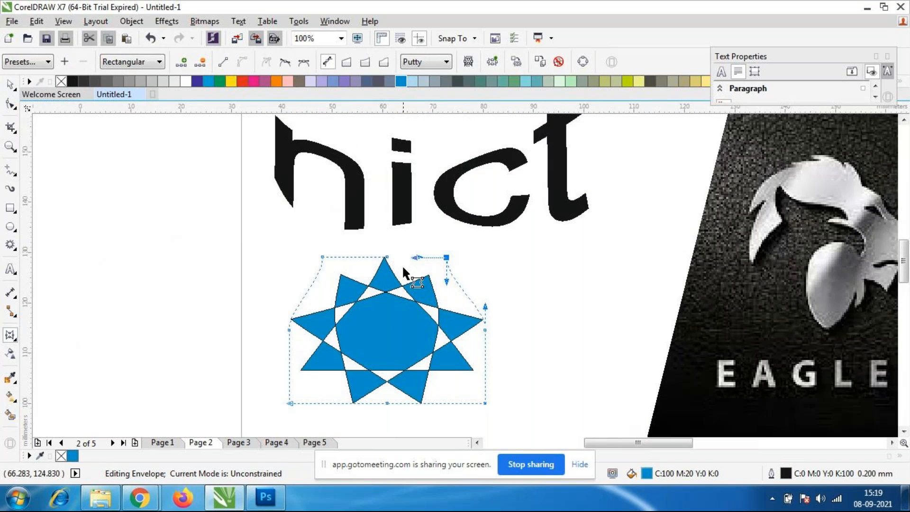
pyautogui.scroll(2, 405, 267)
pyautogui.moveTo(432, 243); pyautogui.dragTo(432, 265)
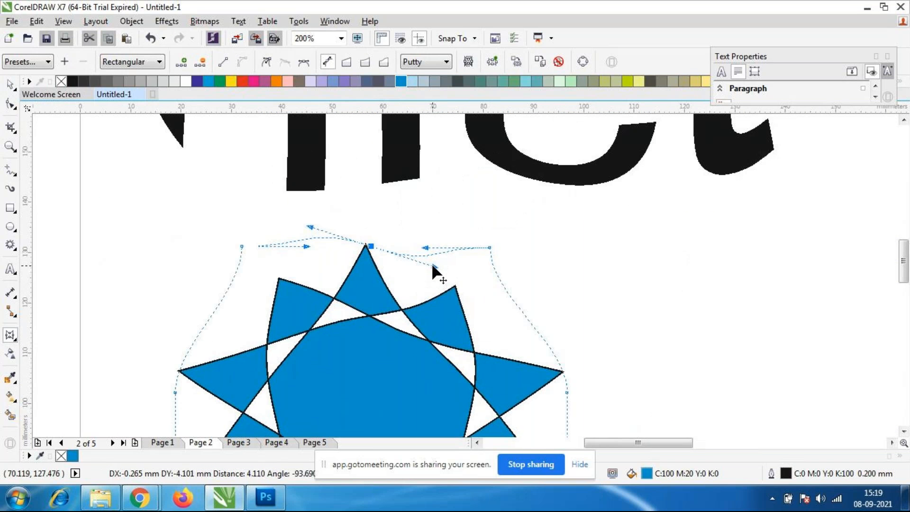
# Move both lower corners and the right middle node of the star's envelope inward.
pyautogui.scroll(-4, 401, 246)
pyautogui.scroll(4, 400, 261)
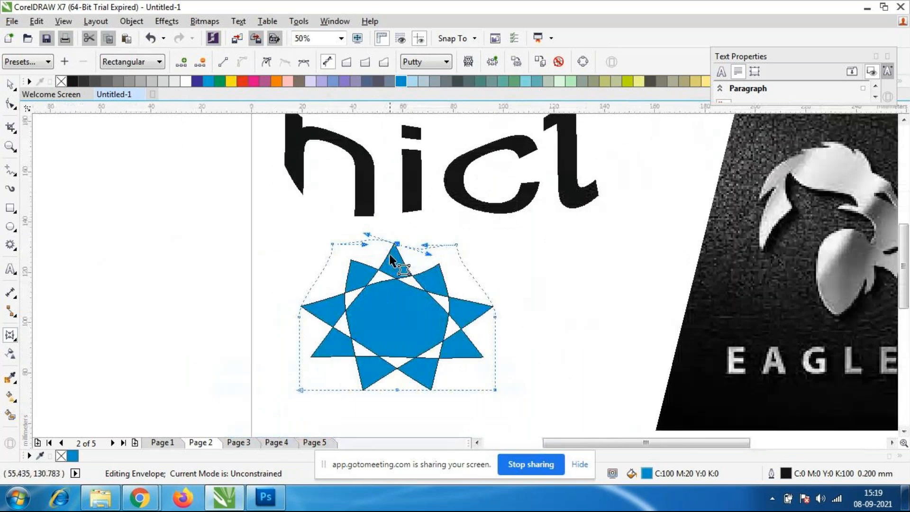
pyautogui.scroll(-2, 403, 274)
pyautogui.scroll(2, 407, 284)
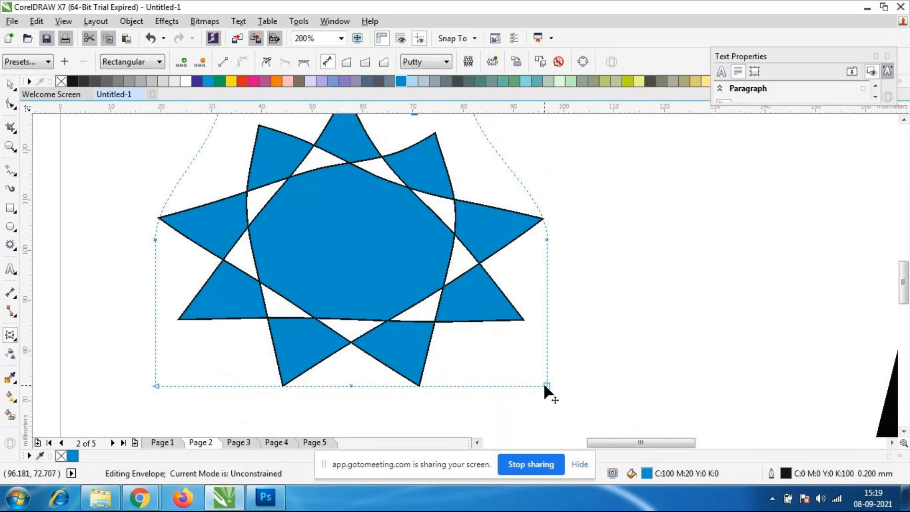
pyautogui.moveTo(545, 384); pyautogui.dragTo(474, 384)
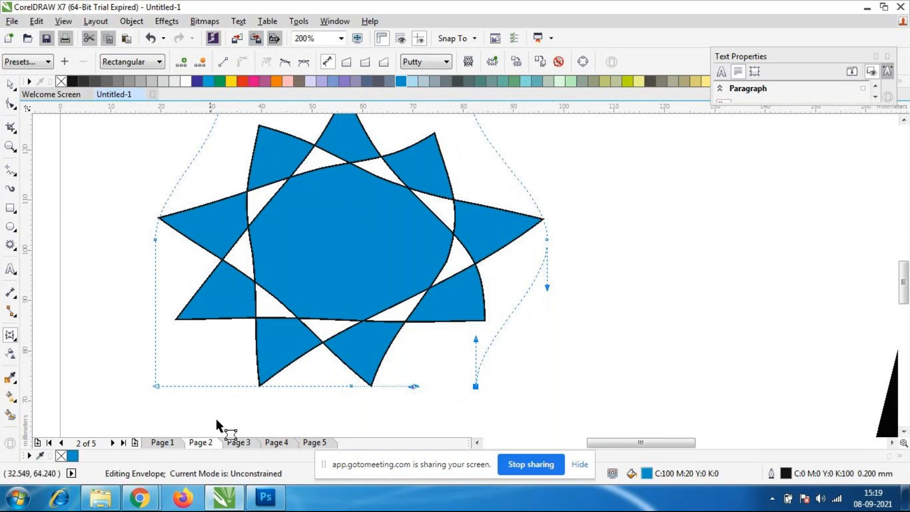
pyautogui.moveTo(155, 384); pyautogui.dragTo(240, 380)
pyautogui.scroll(-2, 367, 392)
pyautogui.scroll(2, 372, 379)
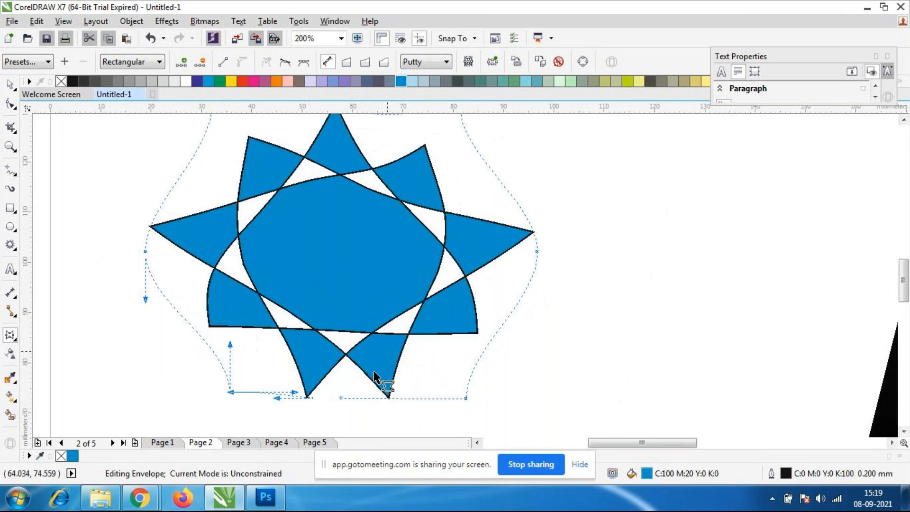
pyautogui.click(538, 252)
pyautogui.moveTo(540, 252); pyautogui.dragTo(498, 258)
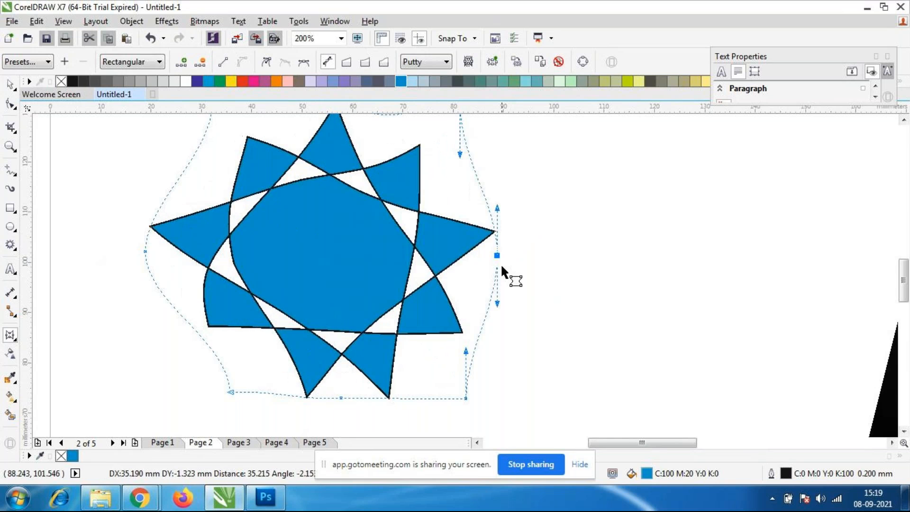
# Try pulling the lower right corner of the star's envelope far inward, and undo the move.
pyautogui.scroll(-1, 505, 271)
pyautogui.click(485, 336)
pyautogui.moveTo(484, 336); pyautogui.dragTo(406, 335)
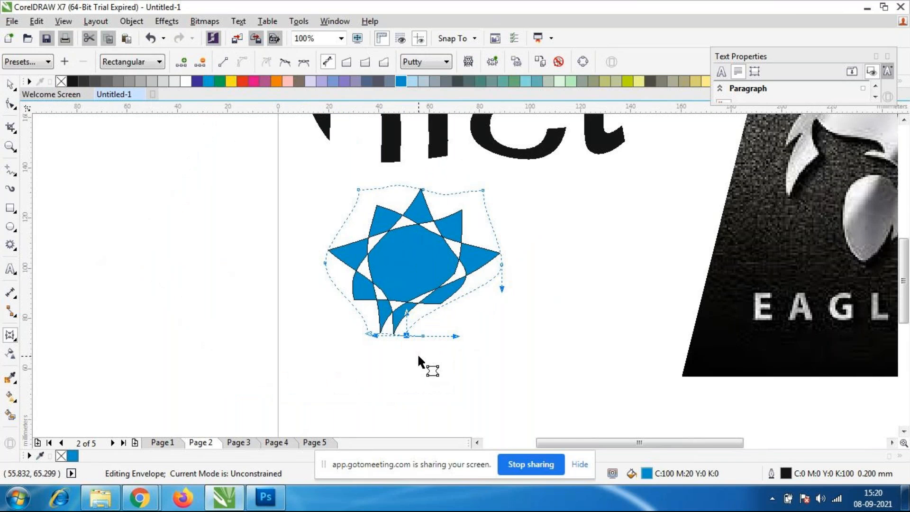
pyautogui.hotkey('ctrl', 'z')
pyautogui.scroll(-3, 332, 323)
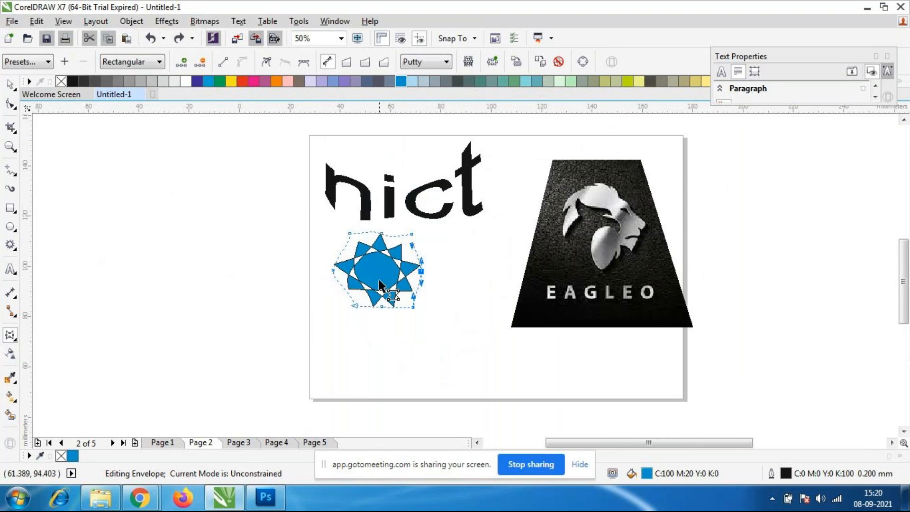
pyautogui.scroll(3, 377, 283)
pyautogui.scroll(-2, 406, 213)
pyautogui.scroll(2, 406, 219)
pyautogui.scroll(-1, 453, 289)
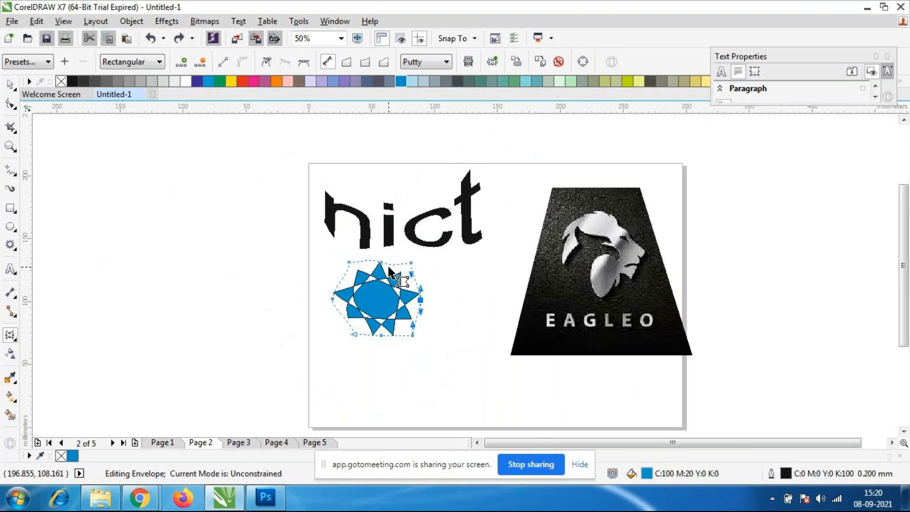
pyautogui.scroll(1, 683, 308)
pyautogui.scroll(-1, 683, 308)
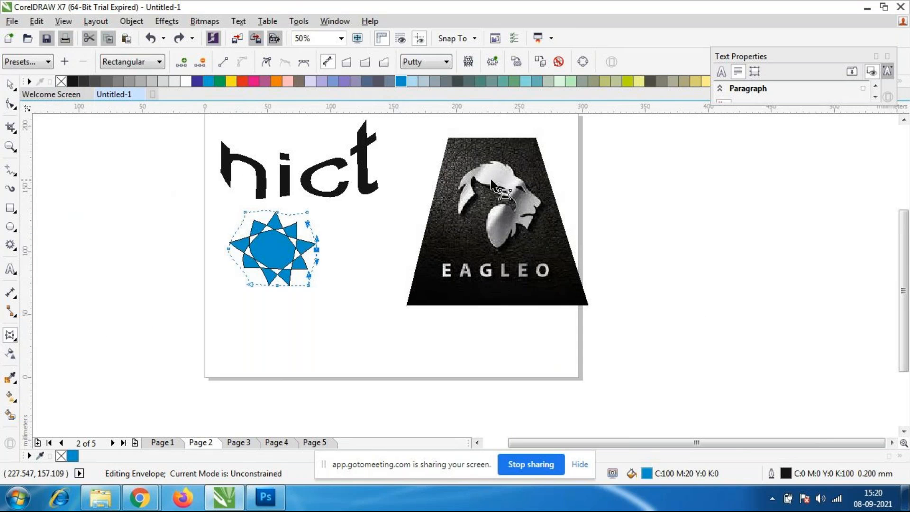
# Move the left edge nodes of the logo image inward so that the left side of the picture is cropped.
pyautogui.click(522, 283)
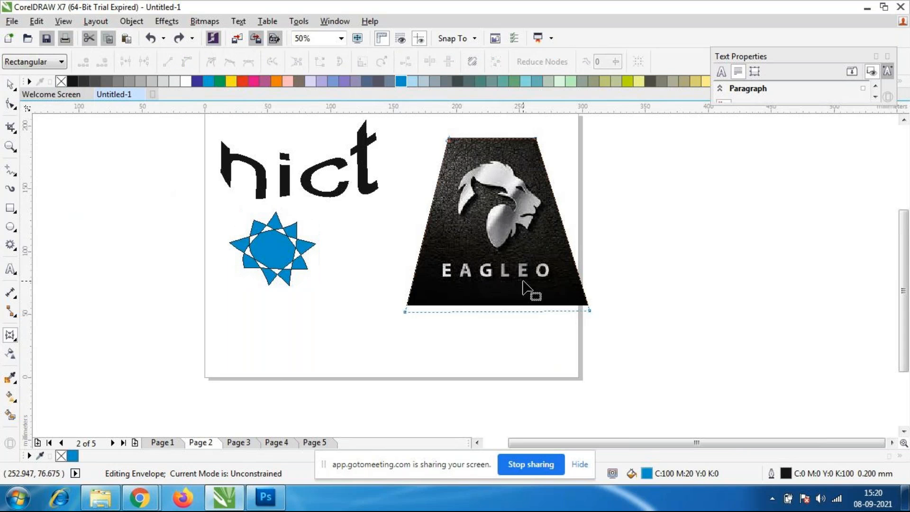
pyautogui.click(405, 312)
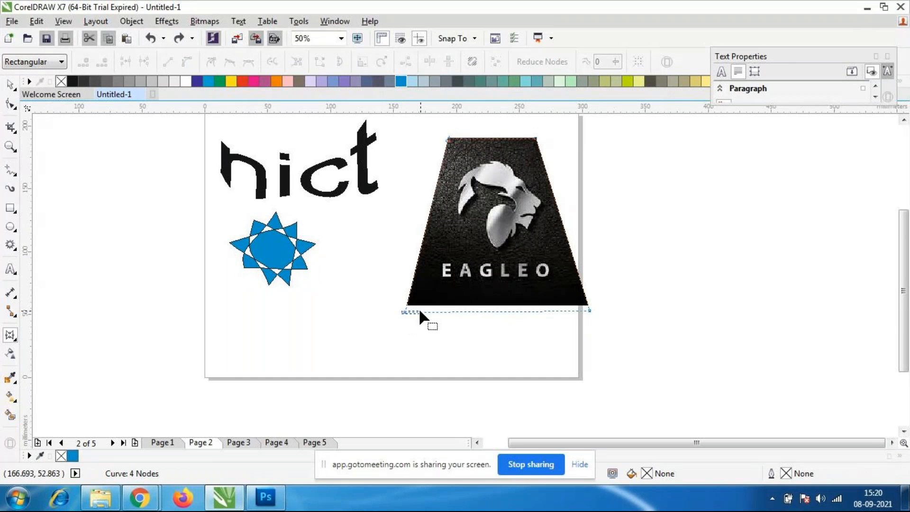
pyautogui.moveTo(406, 312); pyautogui.dragTo(449, 306)
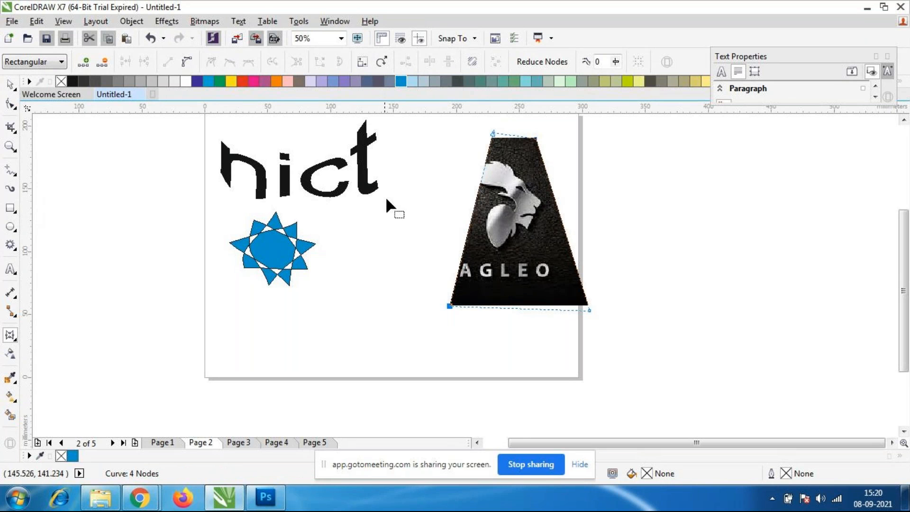
# Adjust the lower edge of the "nict" text's envelope, moving one point slightly up and another down.
pyautogui.click(312, 194)
pyautogui.moveTo(300, 193)
pyautogui.mouseDown()
pyautogui.moveTo(307, 205)
pyautogui.moveTo(301, 189)
pyautogui.mouseUp()
pyautogui.moveTo(357, 207); pyautogui.dragTo(352, 222)
# Move the upper right corner of the star's envelope outward and down, and both lower corners outward.
pyautogui.click(283, 237)
pyautogui.moveTo(307, 212); pyautogui.dragTo(314, 221)
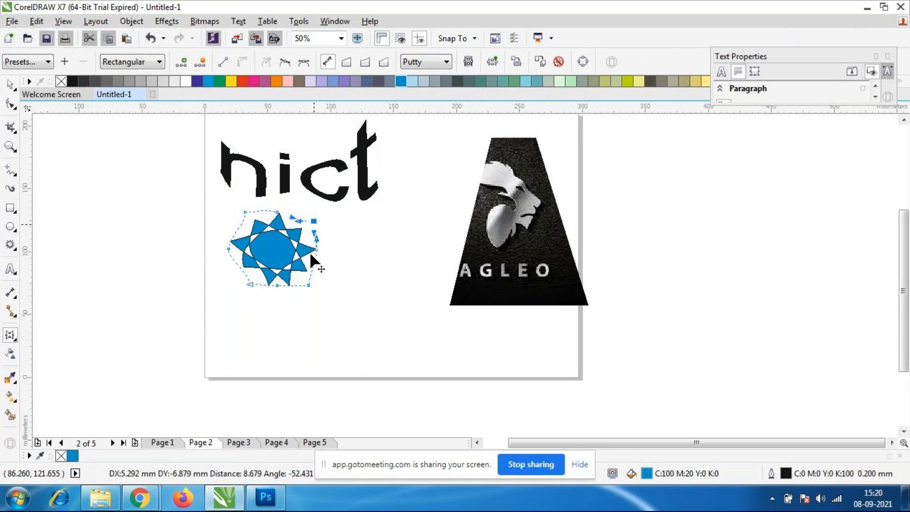
pyautogui.moveTo(309, 285); pyautogui.dragTo(312, 289)
pyautogui.moveTo(250, 284); pyautogui.dragTo(245, 289)
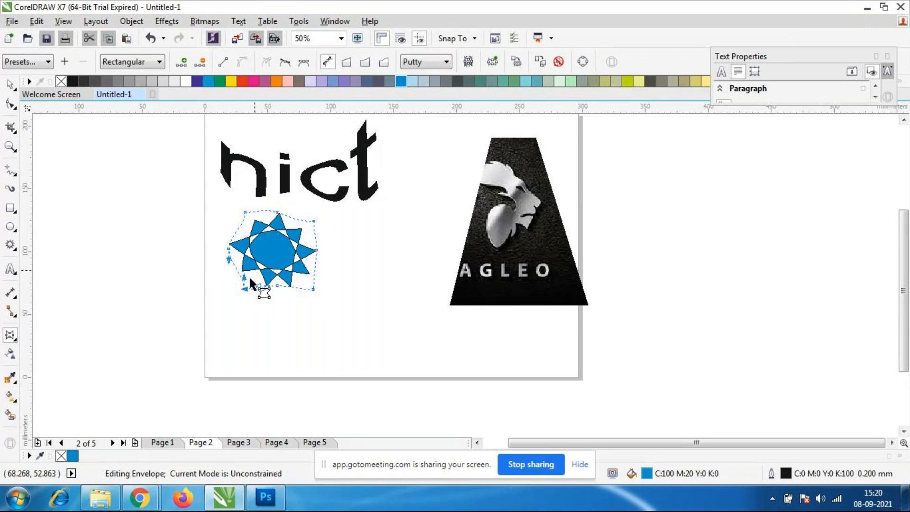
# Delete the blue star and the logo image from page 2.
pyautogui.scroll(2, 249, 275)
pyautogui.scroll(-1, 254, 240)
pyautogui.scroll(-1, 258, 248)
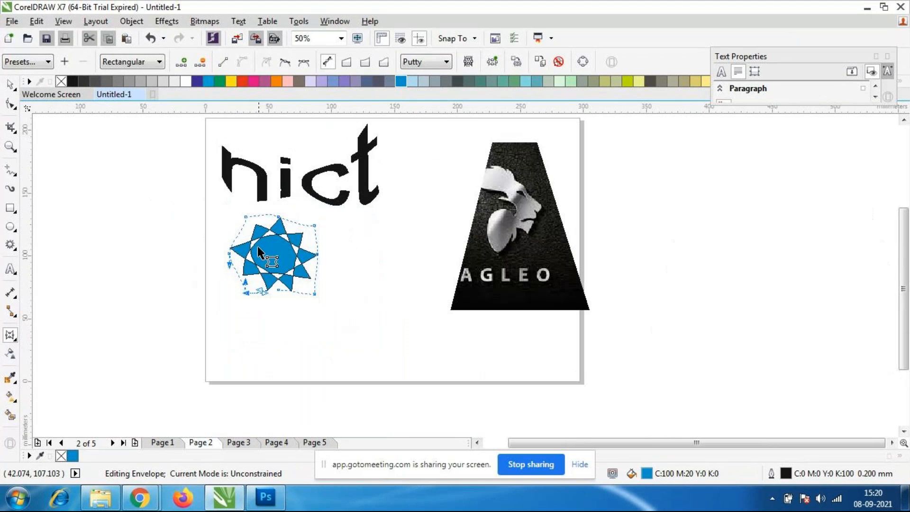
pyautogui.click(495, 294)
pyautogui.click(14, 87)
pyautogui.click(179, 147)
pyautogui.moveTo(179, 129); pyautogui.dragTo(613, 375)
pyautogui.moveTo(518, 259); pyautogui.dragTo(478, 290)
pyautogui.click(161, 123)
pyautogui.moveTo(177, 133); pyautogui.dragTo(561, 375)
pyautogui.press('Delete')
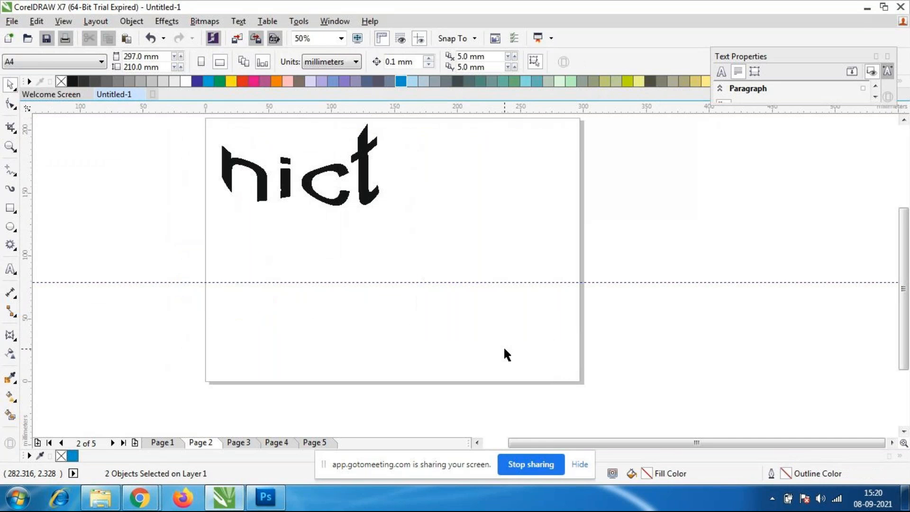
# Delete the warped "nict" text and move the horizontal guideline above the page's upper edge.
pyautogui.click(256, 199)
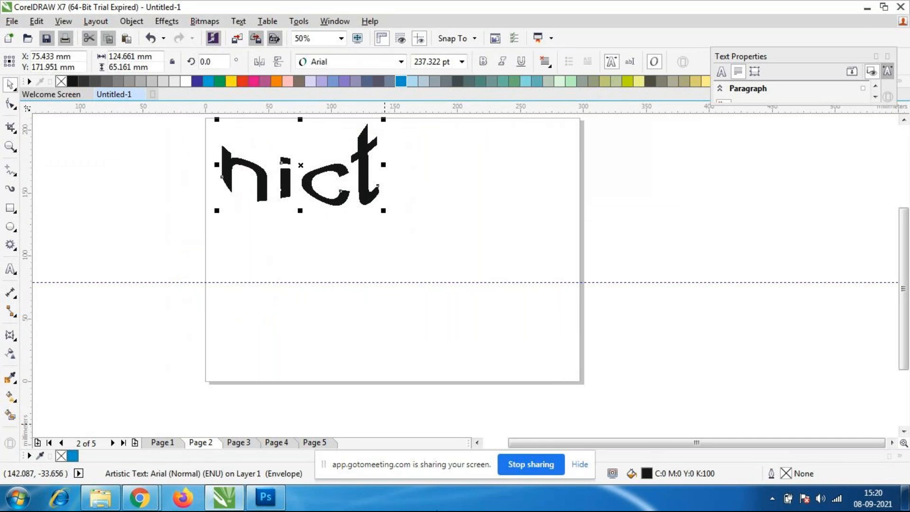
pyautogui.press('Delete')
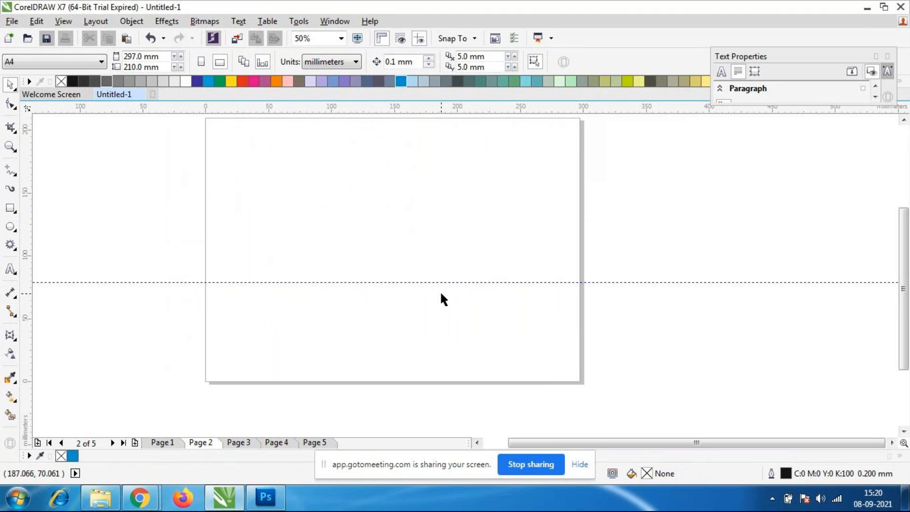
pyautogui.moveTo(442, 281); pyautogui.dragTo(410, 118)
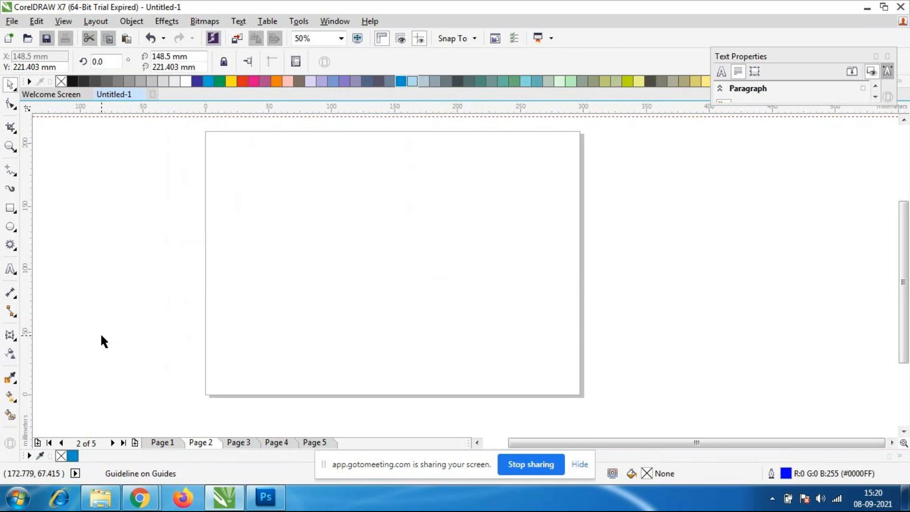
# Draw a five-pointed star about 156 x 130 mm on the empty page and fill it with red.
pyautogui.click(9, 335)
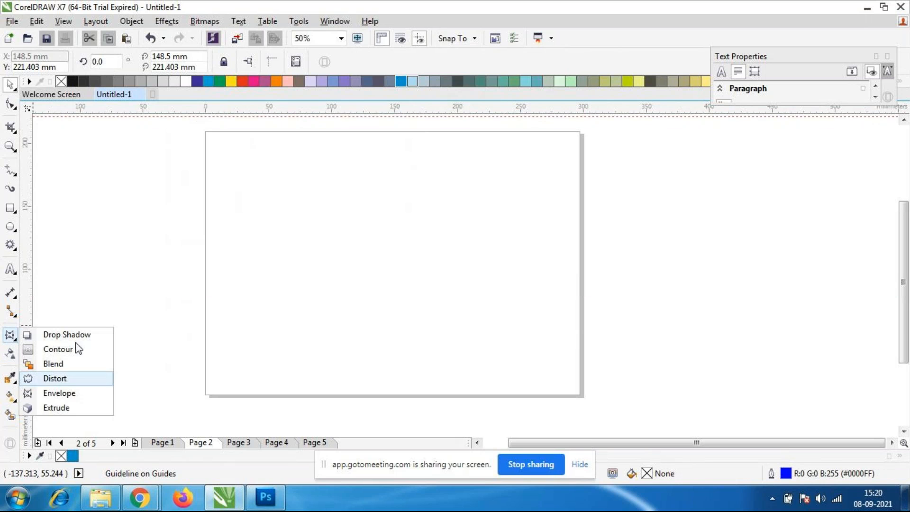
pyautogui.click(66, 410)
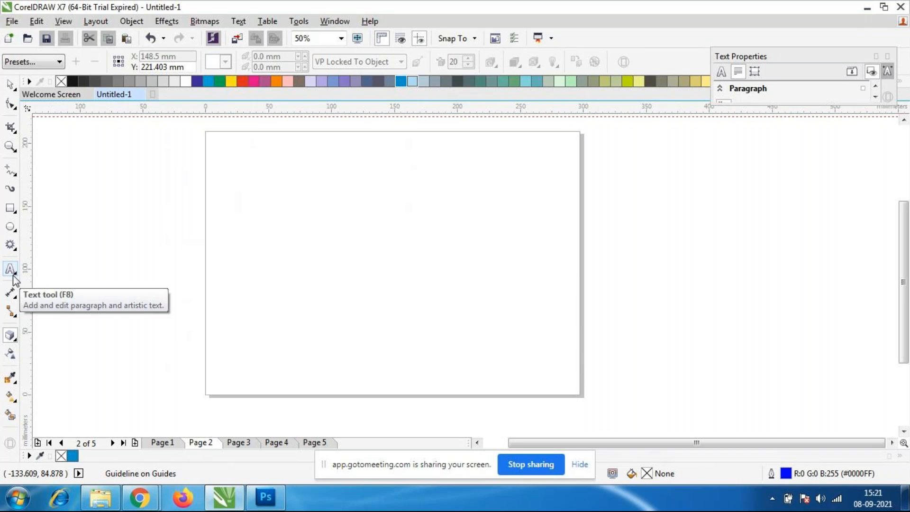
pyautogui.click(14, 247)
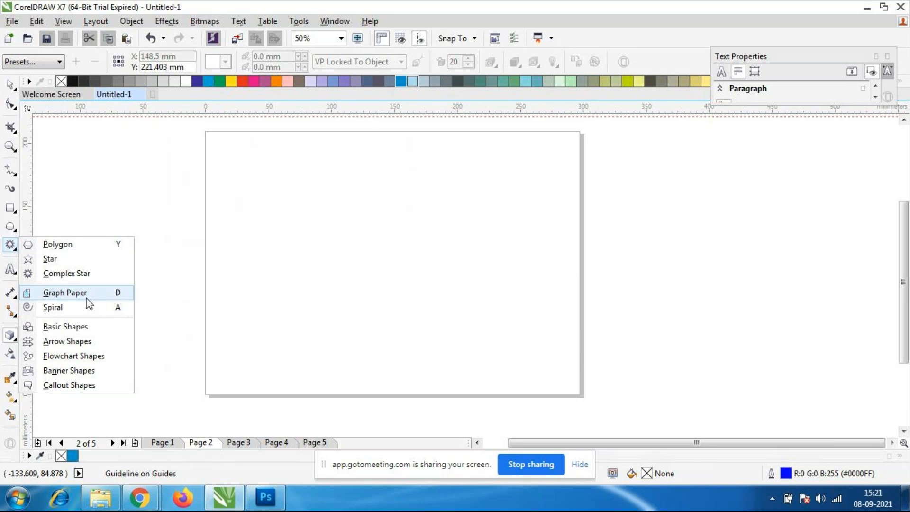
pyautogui.click(70, 261)
pyautogui.moveTo(270, 176); pyautogui.dragTo(452, 344)
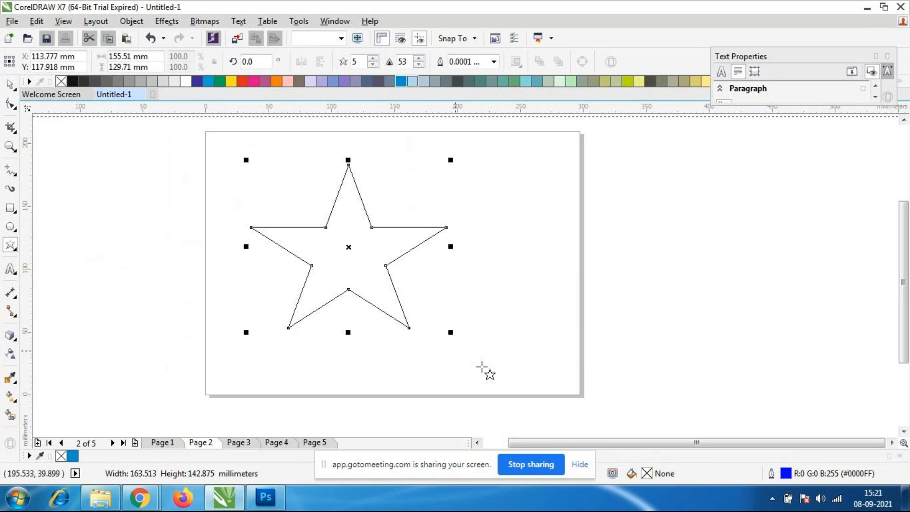
pyautogui.click(242, 81)
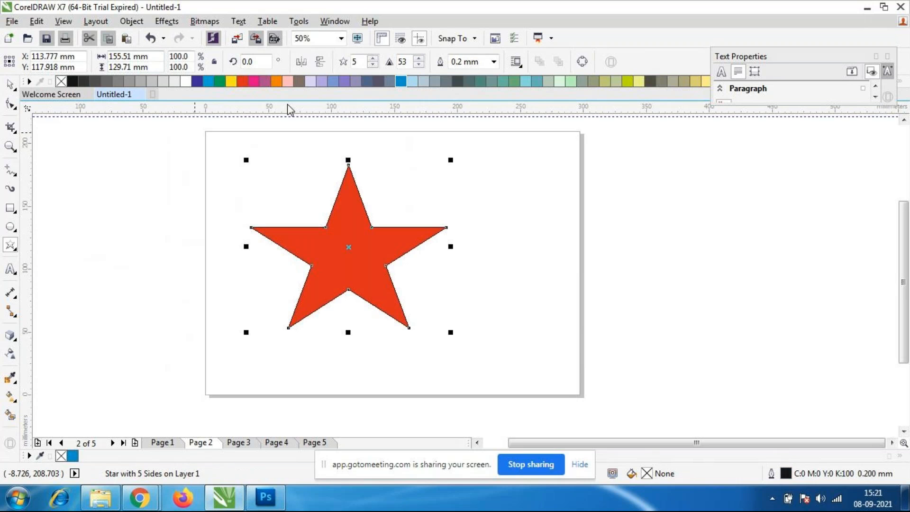
# Try extruding the red star toward its right-hand point, and undo the extrusion.
pyautogui.click(10, 336)
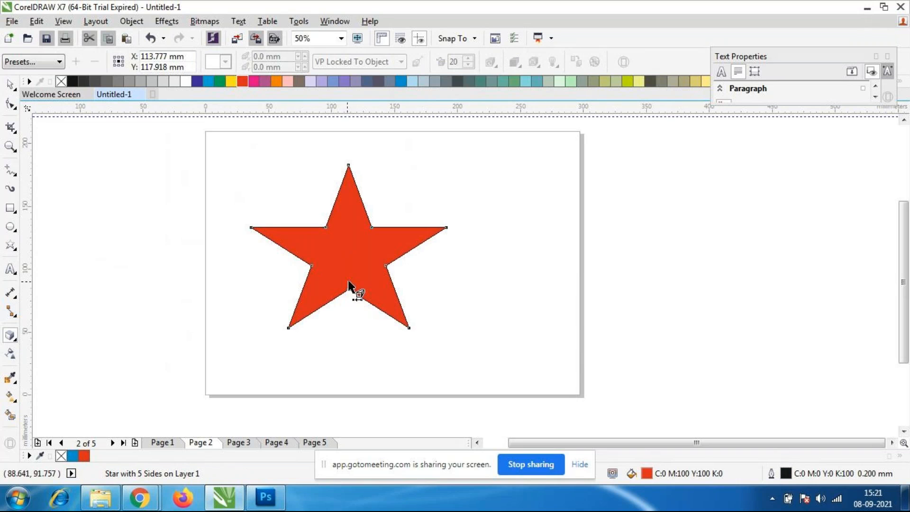
pyautogui.moveTo(414, 240); pyautogui.dragTo(444, 219)
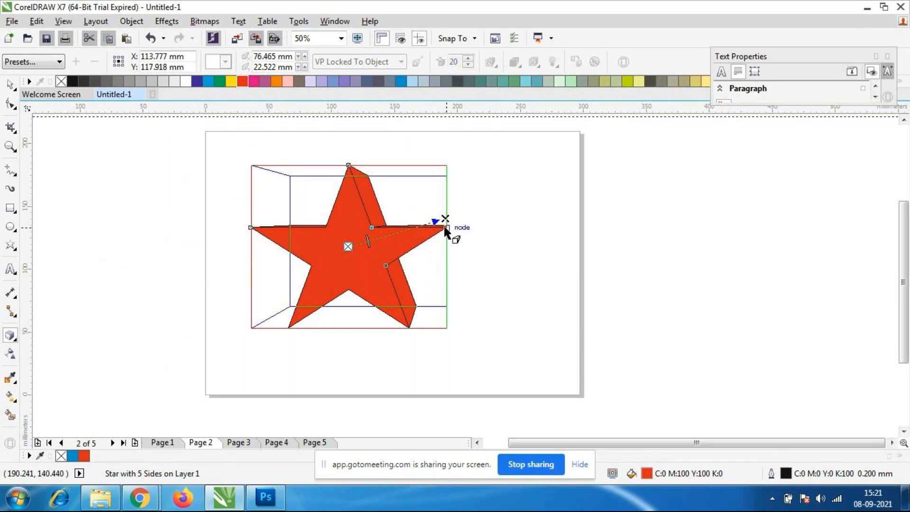
pyautogui.click(10, 85)
pyautogui.click(67, 205)
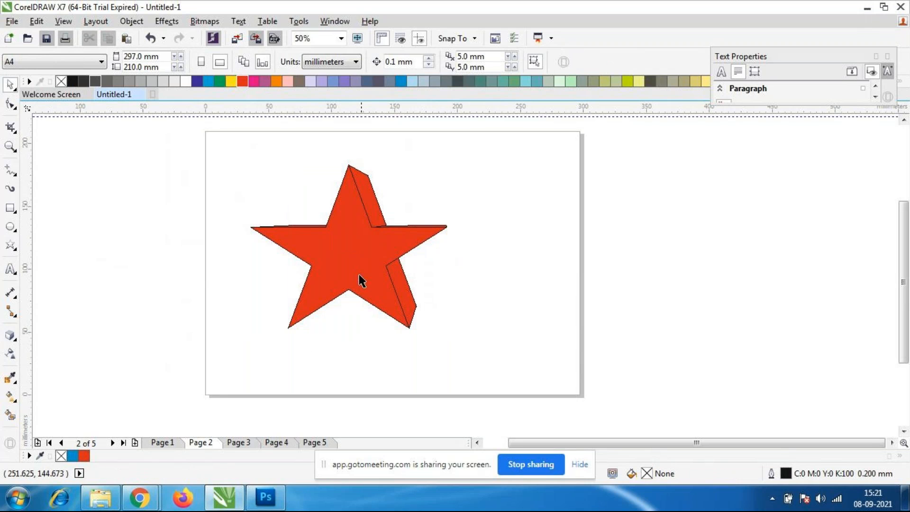
pyautogui.click(367, 308)
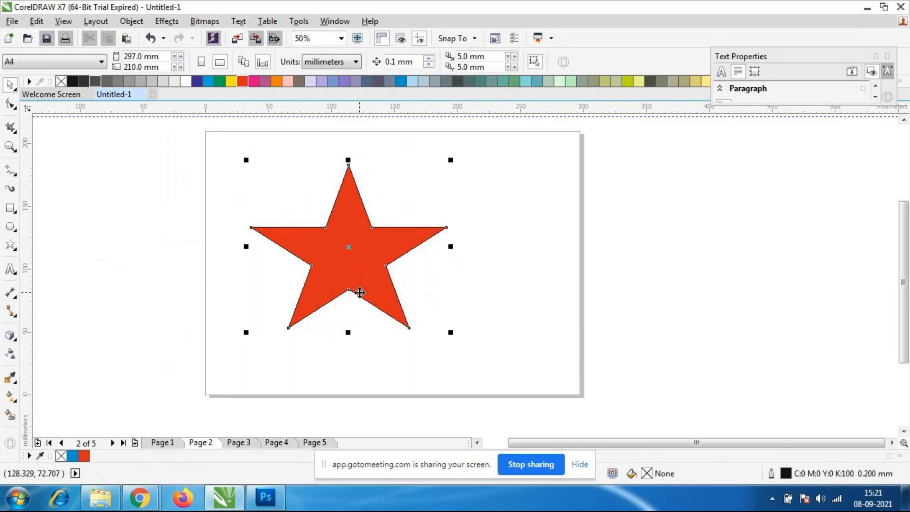
# Extrude the red star toward the upper right, with the vanishing point at about 86.5 mm and 36.8 mm.
pyautogui.click(11, 334)
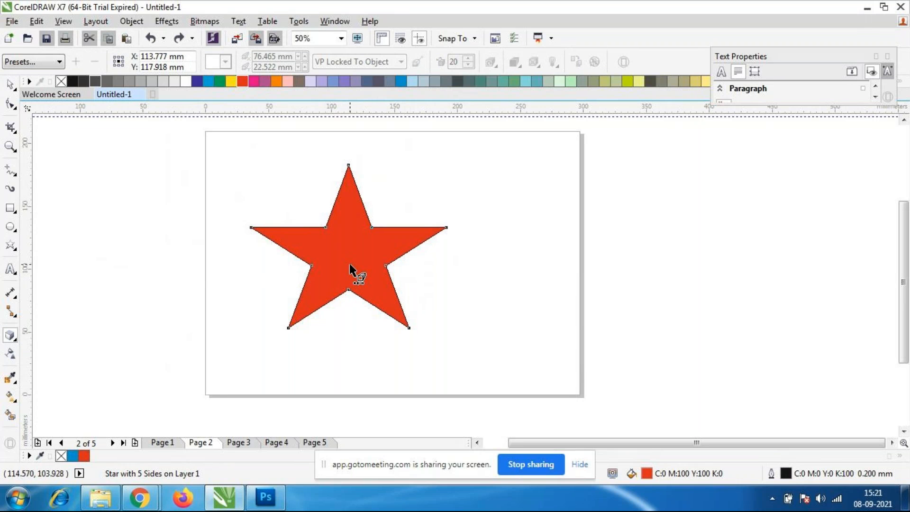
pyautogui.moveTo(355, 270); pyautogui.dragTo(458, 200)
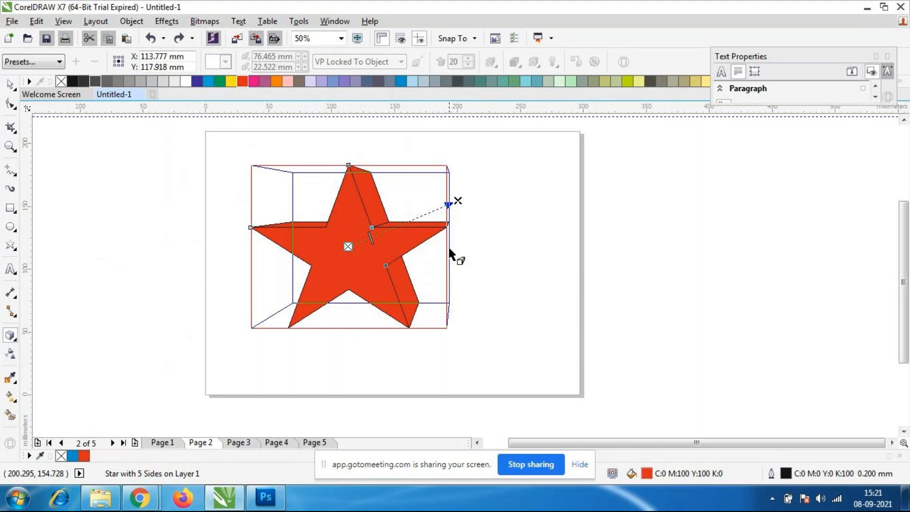
pyautogui.click(10, 84)
pyautogui.click(154, 252)
pyautogui.click(414, 300)
pyautogui.scroll(2, 360, 185)
pyautogui.scroll(-2, 363, 190)
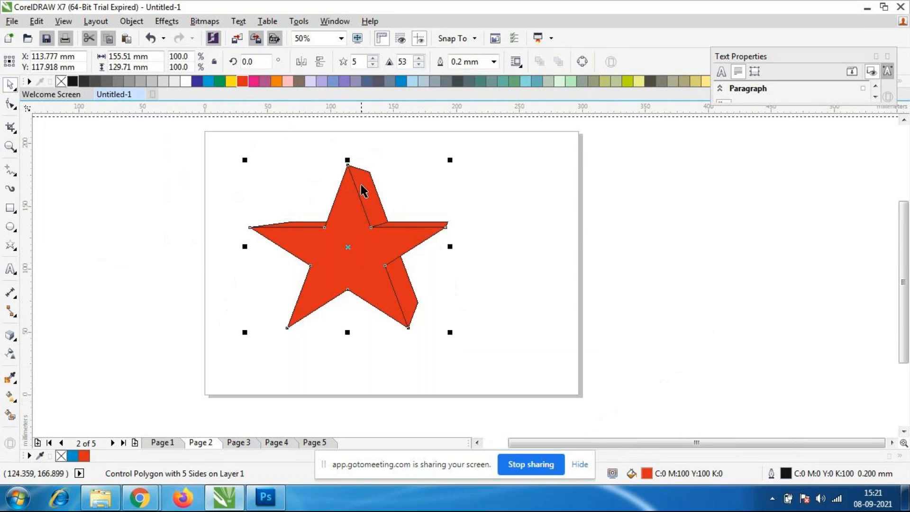
pyautogui.scroll(1, 361, 191)
# Select the whole extruded star and set its extrusion depth to 95.
pyautogui.click(608, 327)
pyautogui.scroll(-1, 382, 259)
pyautogui.click(382, 258)
pyautogui.moveTo(189, 166); pyautogui.dragTo(536, 428)
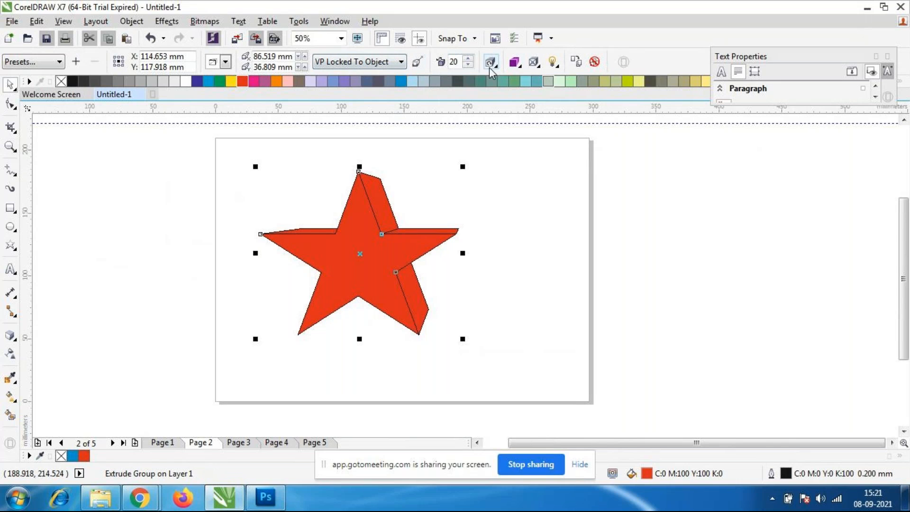
pyautogui.click(467, 59)
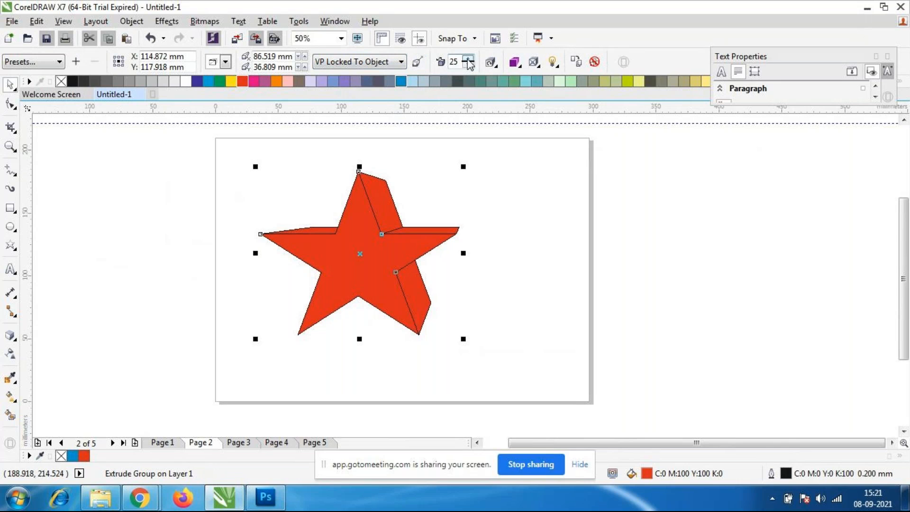
pyautogui.click(468, 59)
pyautogui.click(468, 64)
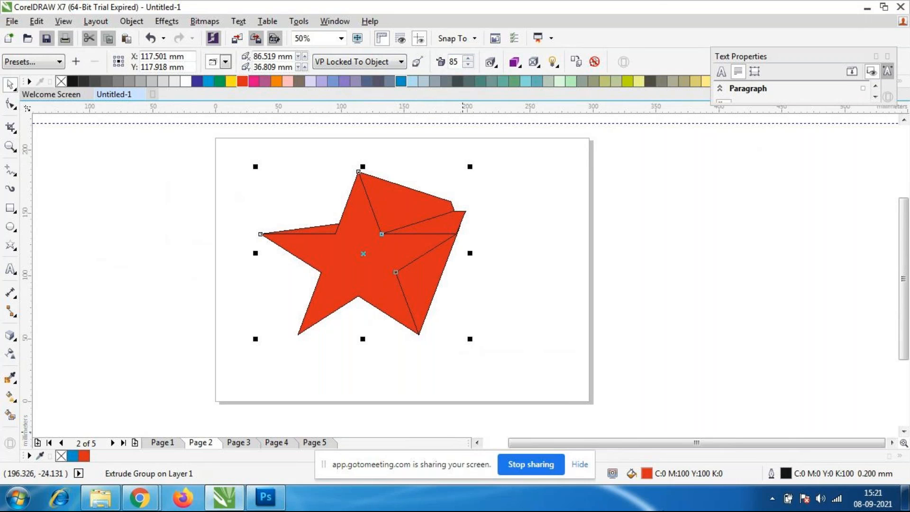
pyautogui.click(468, 58)
pyautogui.click(468, 59)
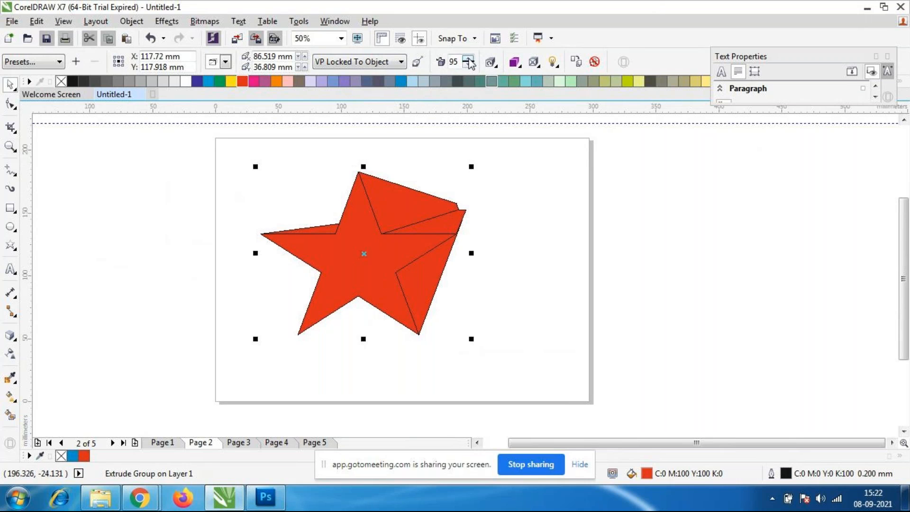
# Set the star's extrusion color to a solid green fill.
pyautogui.click(516, 63)
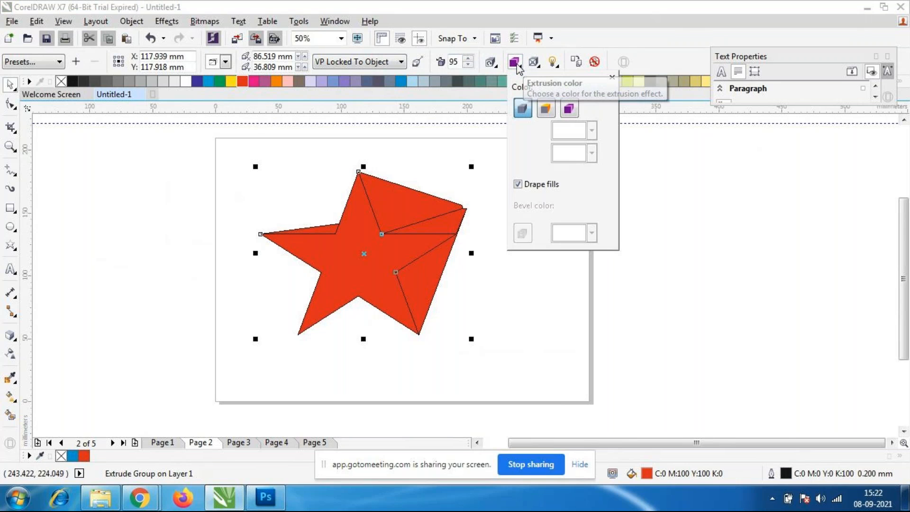
pyautogui.click(545, 108)
pyautogui.click(591, 131)
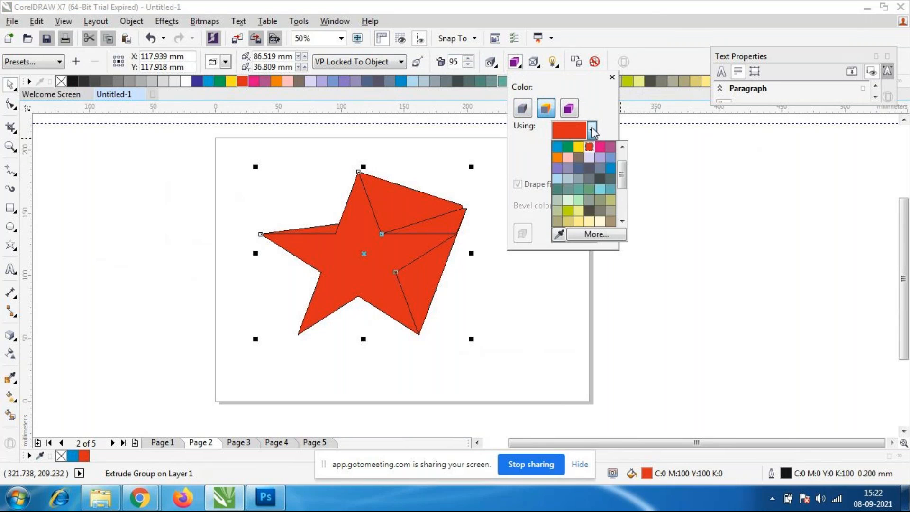
pyautogui.click(568, 147)
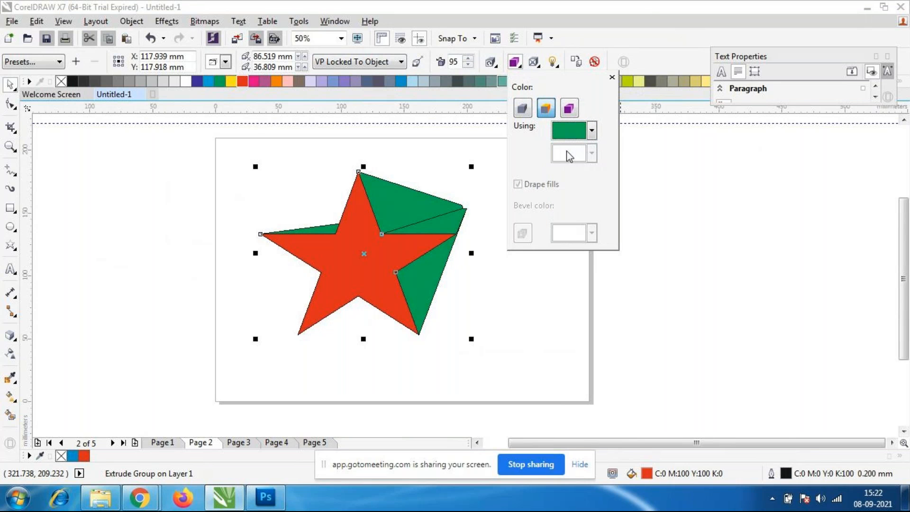
# Apply color shading to the star's extrusion, running from red to green.
pyautogui.click(569, 109)
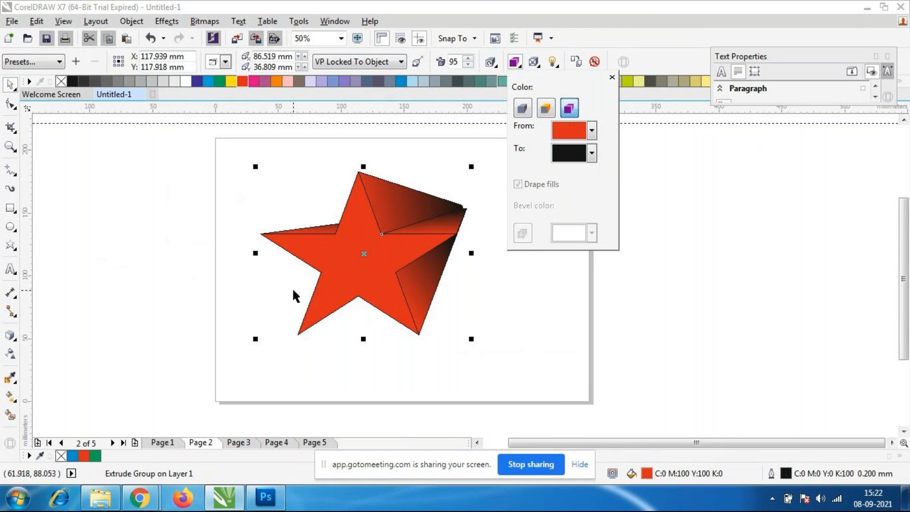
pyautogui.click(591, 152)
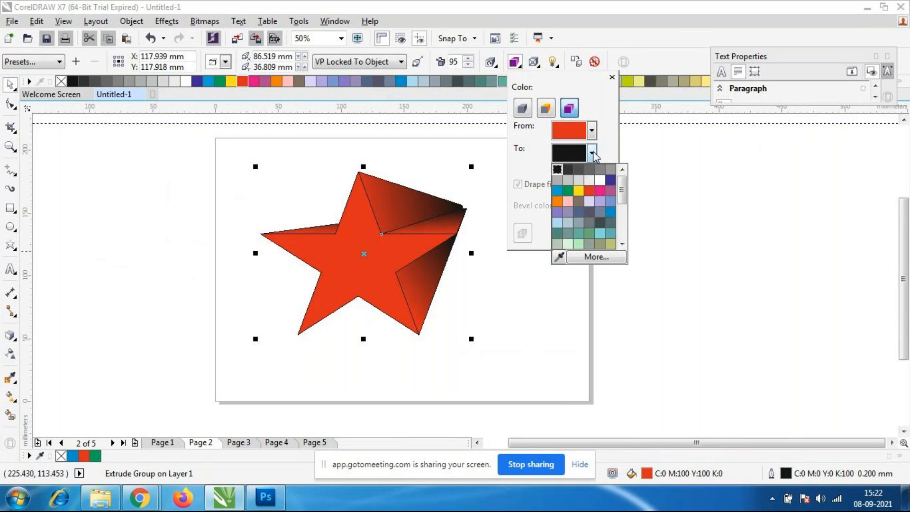
pyautogui.click(572, 191)
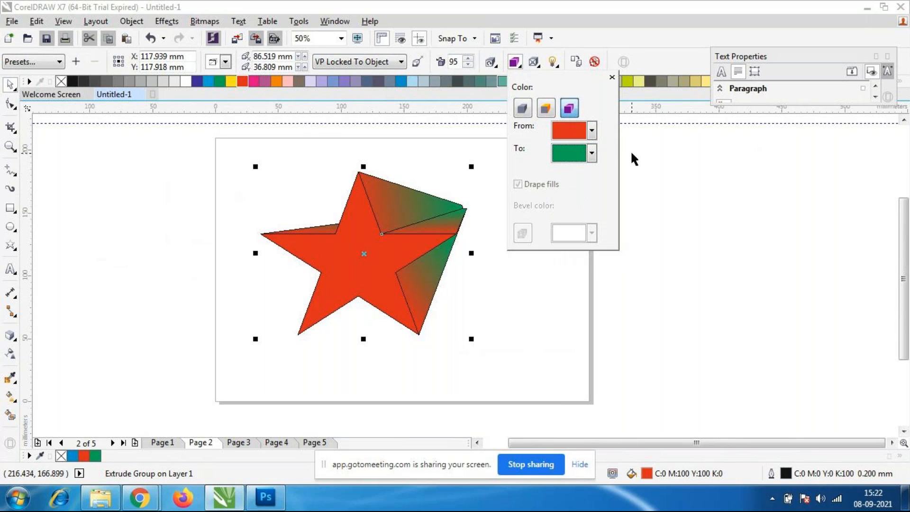
# Change the end color of the star's extrusion shading to yellow and switch it to blue.
pyautogui.click(591, 153)
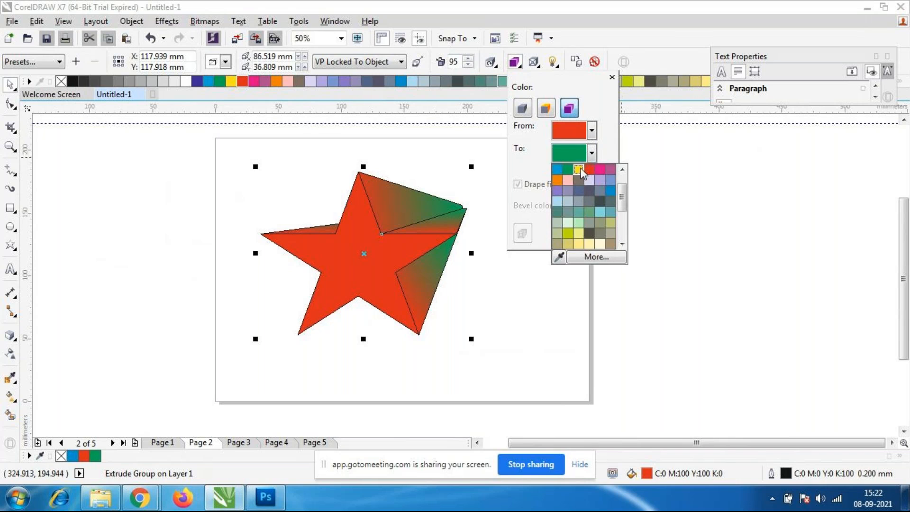
pyautogui.click(578, 169)
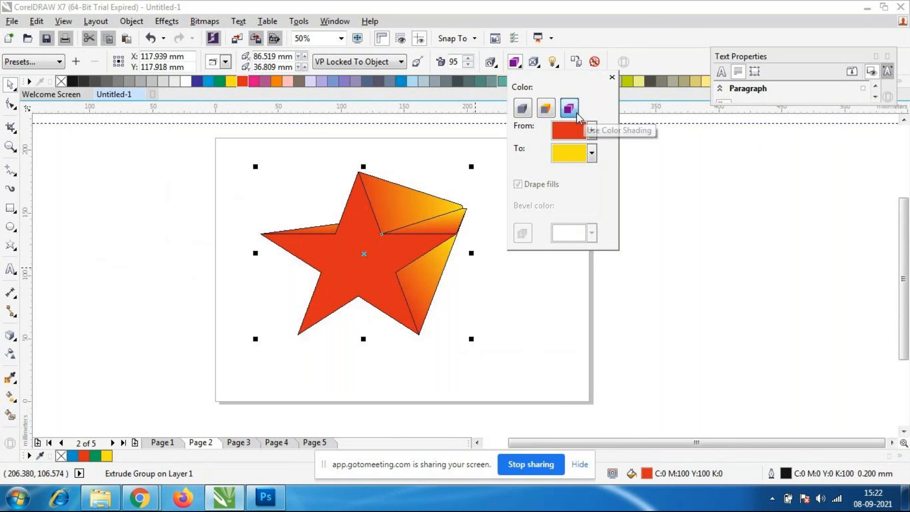
pyautogui.click(591, 153)
pyautogui.click(610, 187)
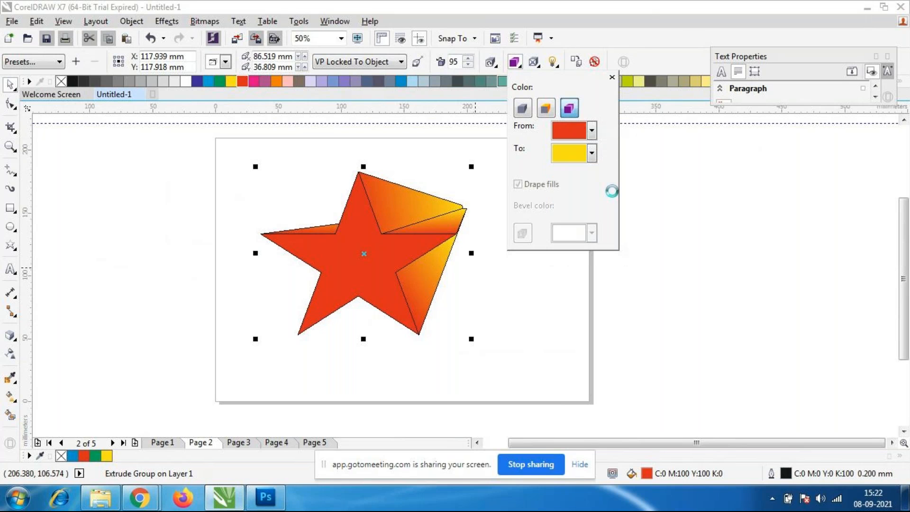
# Switch the star's extrusion to the object's own fill and add a 2.0 mm bevel at 45°.
pyautogui.click(547, 107)
pyautogui.click(522, 108)
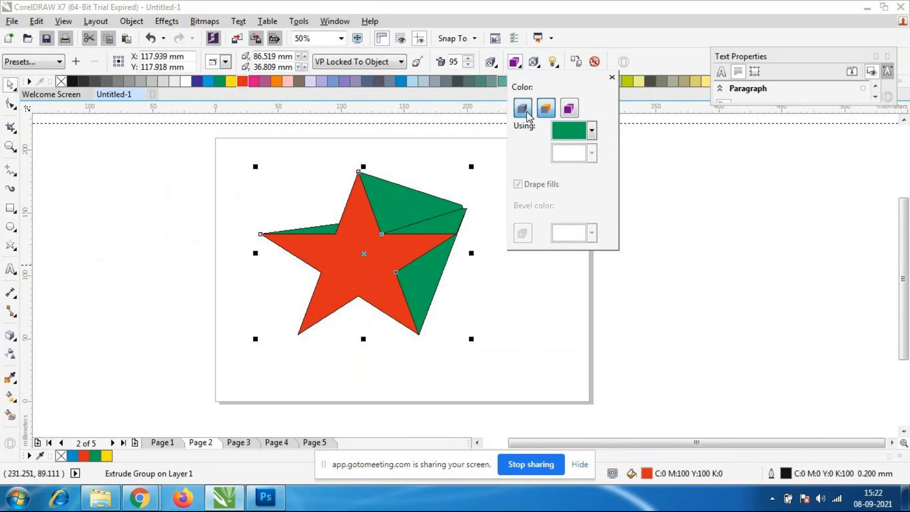
pyautogui.click(611, 78)
pyautogui.click(534, 62)
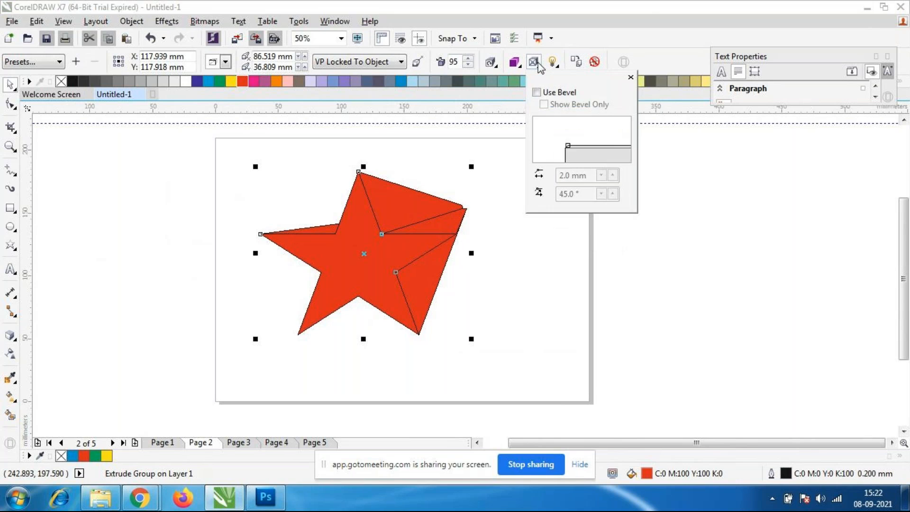
pyautogui.click(555, 94)
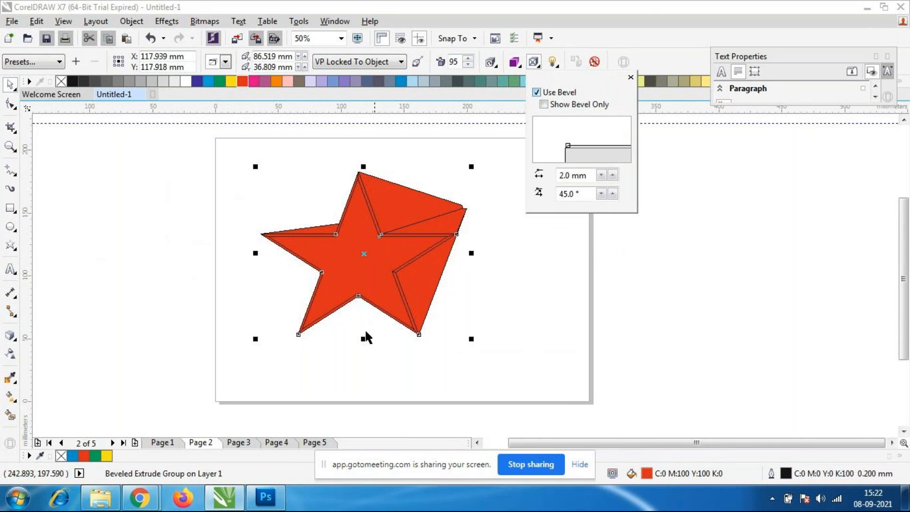
# Try a solid yellow fill on the beveled star's extrusion and replace it with color shading from red to blue.
pyautogui.click(516, 63)
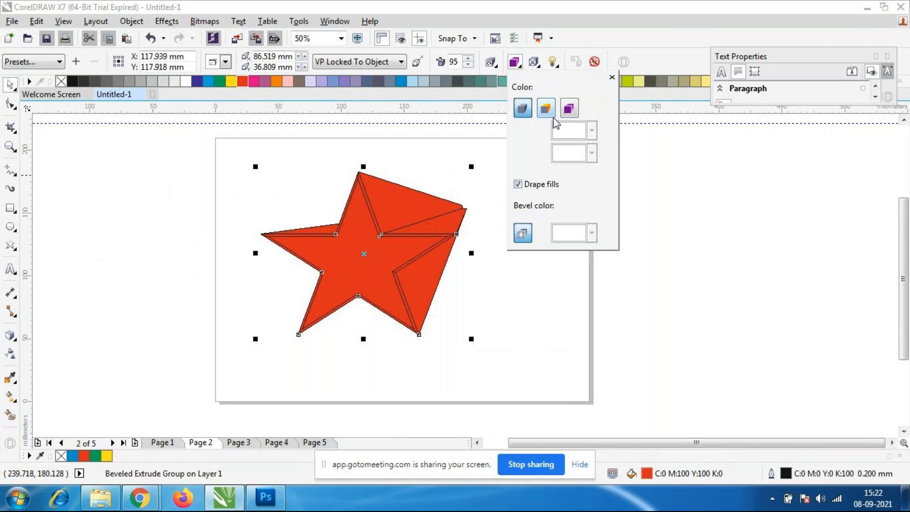
pyautogui.click(545, 108)
pyautogui.click(590, 131)
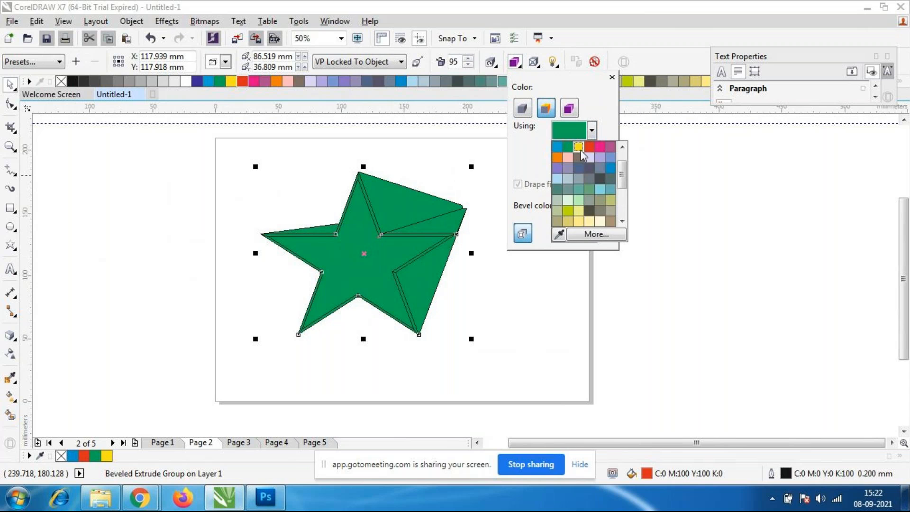
pyautogui.click(578, 146)
pyautogui.click(569, 110)
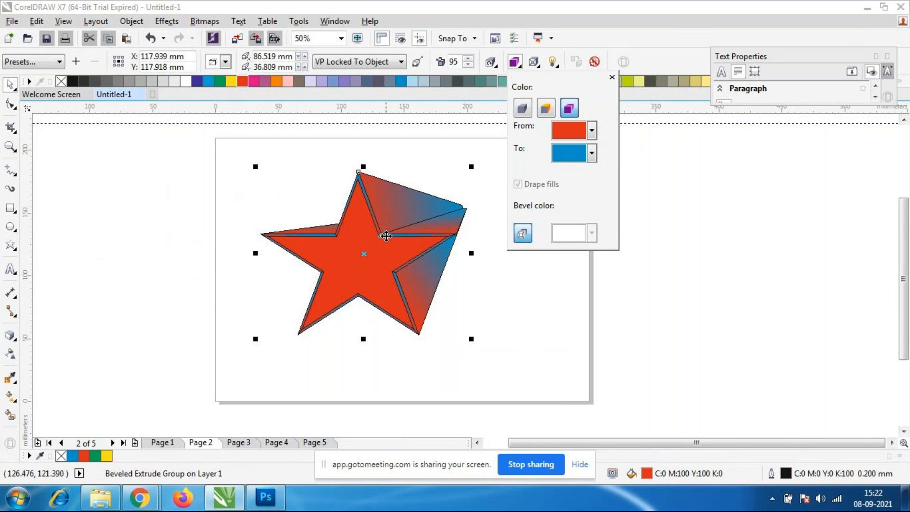
pyautogui.click(595, 318)
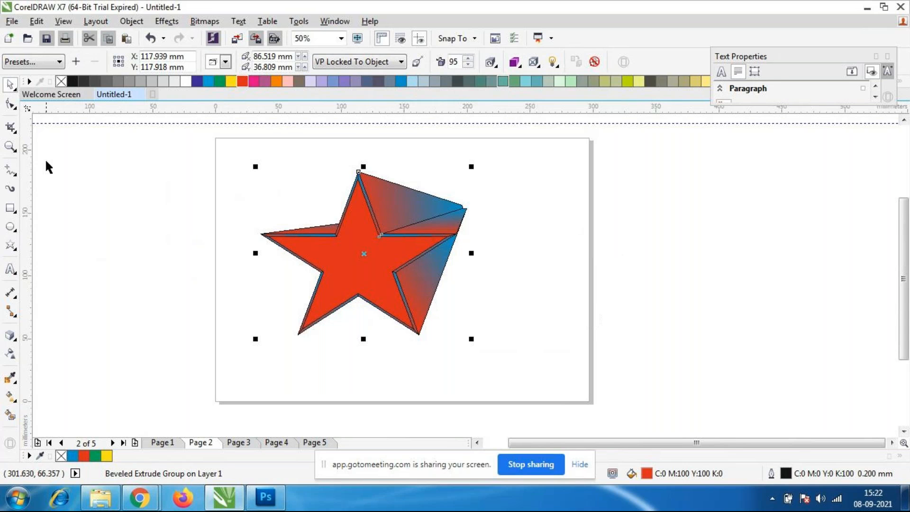
# Move the extruded star to the upper-left part of the page, centered at about X 60 mm, Y 158 mm.
pyautogui.click(356, 265)
pyautogui.click(356, 268)
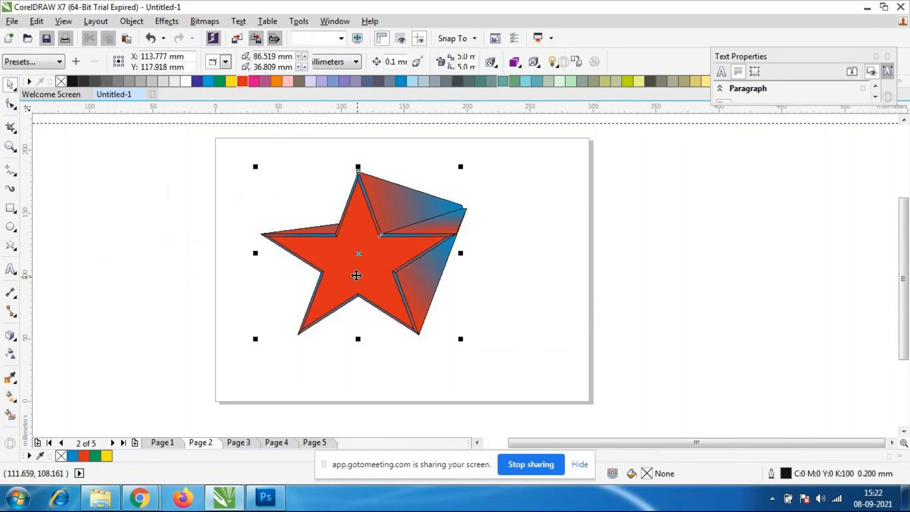
pyautogui.moveTo(360, 265); pyautogui.dragTo(292, 216)
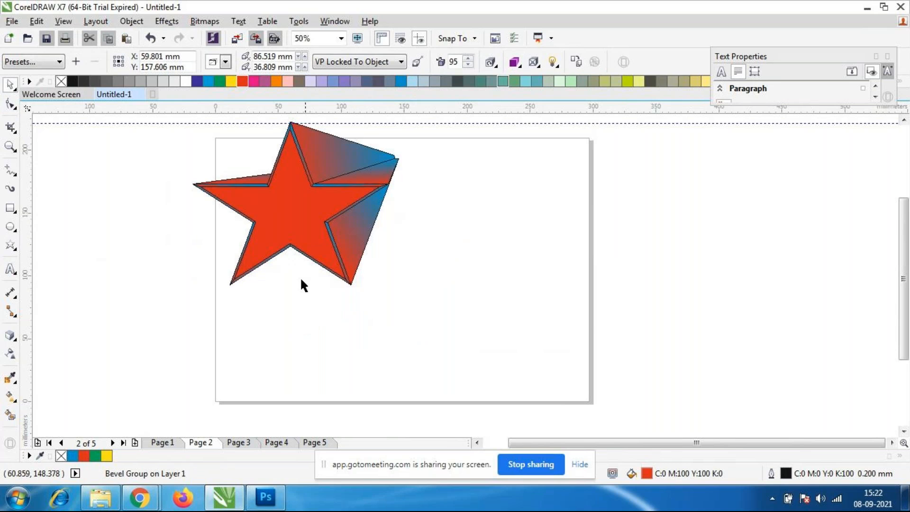
pyautogui.press('Escape')
# Add the artistic text "NICT" on the page below the star.
pyautogui.click(10, 268)
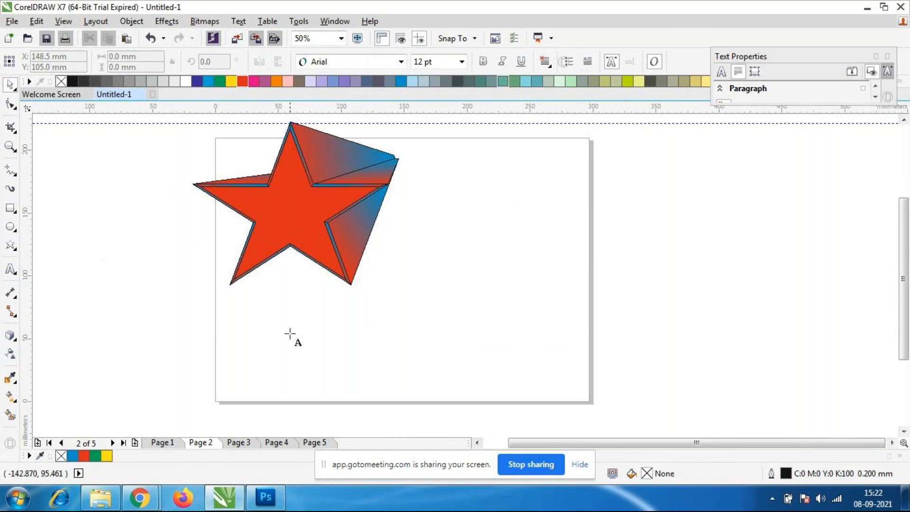
pyautogui.click(345, 351)
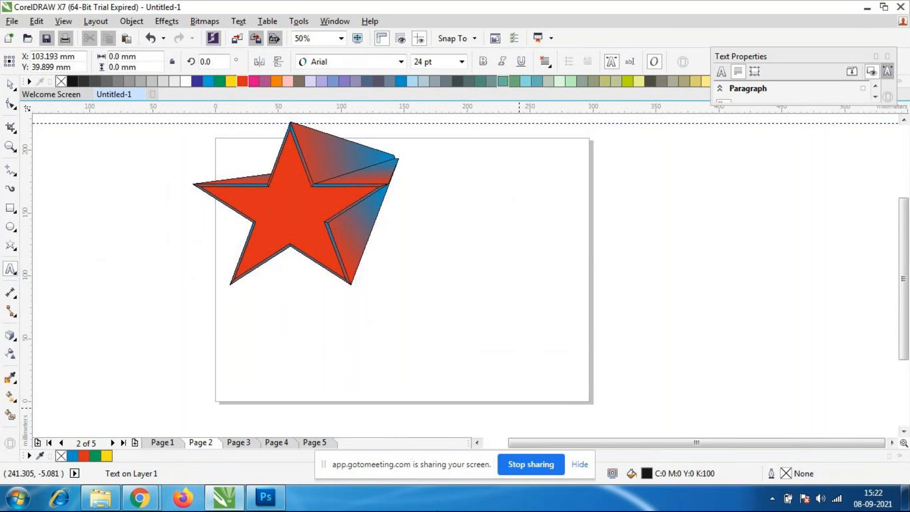
pyautogui.write('NICT')
pyautogui.click(10, 84)
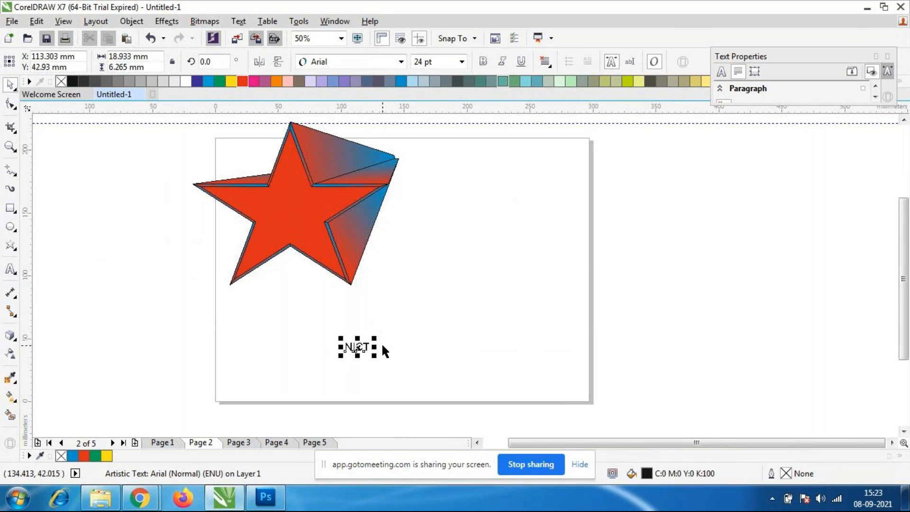
# Enlarge the NICT text to about 149 mm wide and place it near the page's lower-right corner.
pyautogui.moveTo(375, 337); pyautogui.dragTo(536, 271)
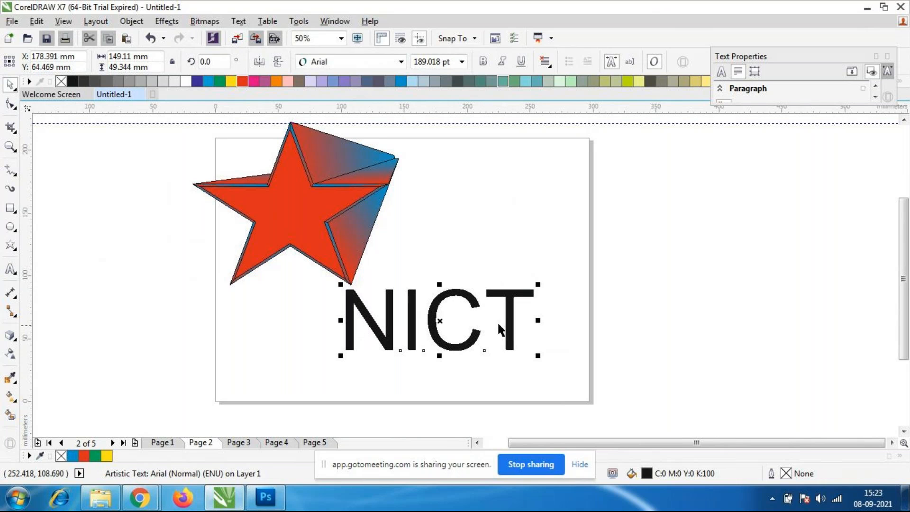
pyautogui.moveTo(437, 317); pyautogui.dragTo(454, 343)
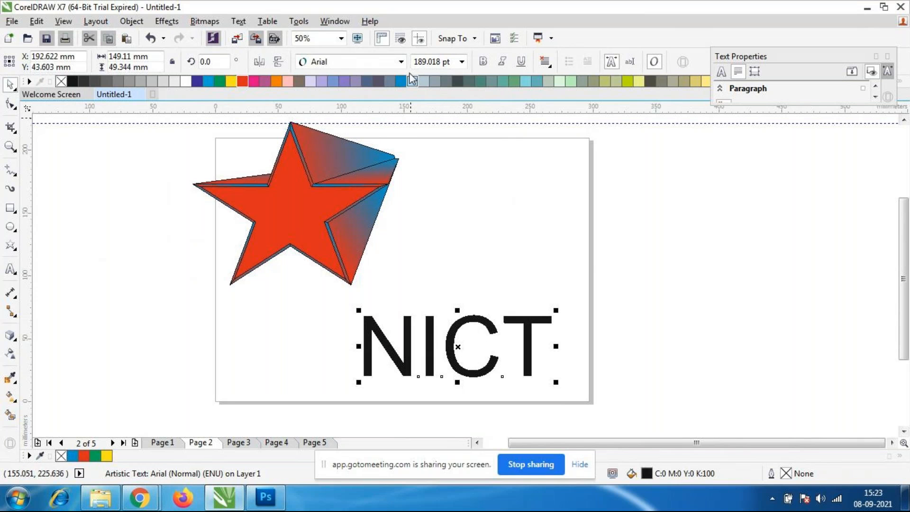
# Set the NICT text's font to Aharoni and fill it with dark blue (C:100 M:100 Y:0 K:0).
pyautogui.click(401, 61)
pyautogui.click(360, 104)
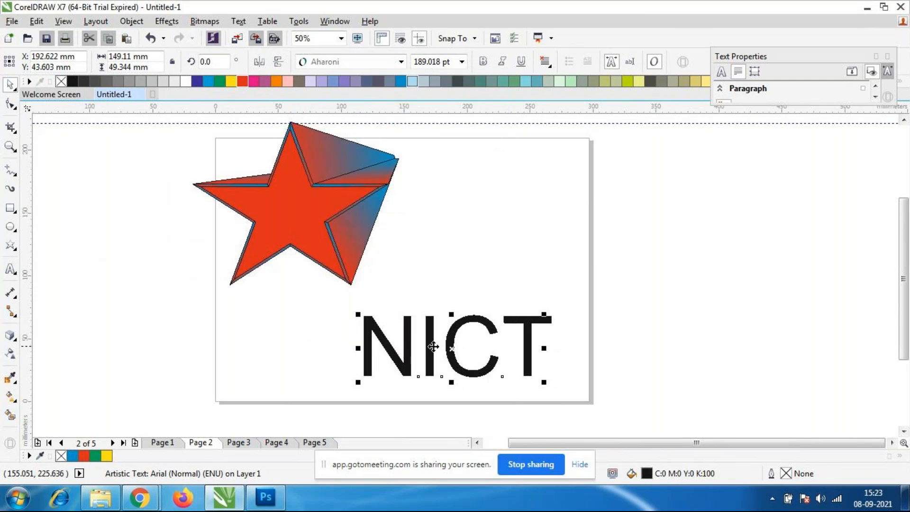
pyautogui.scroll(-2, 433, 347)
pyautogui.scroll(2, 452, 374)
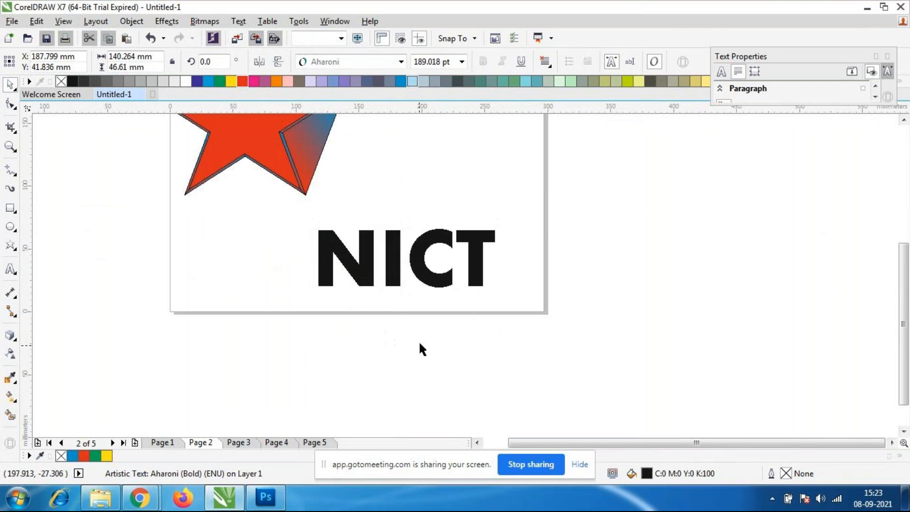
pyautogui.click(420, 280)
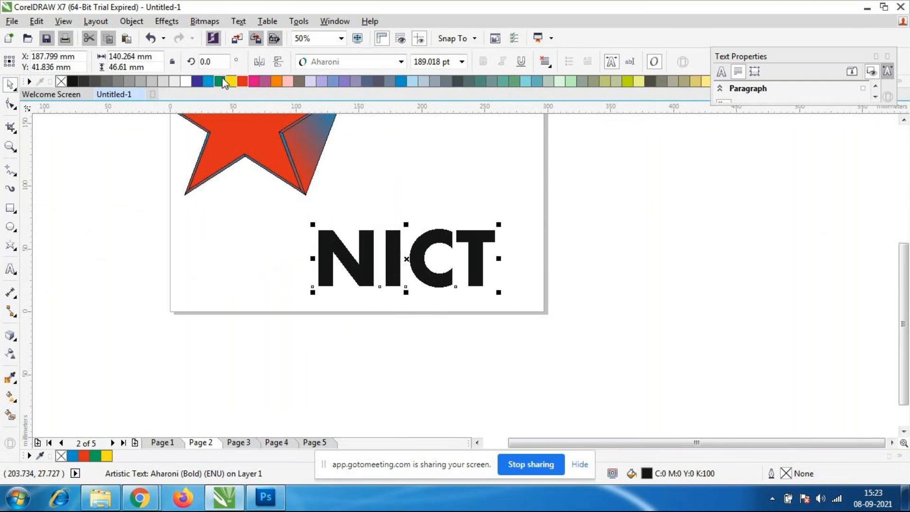
pyautogui.click(197, 81)
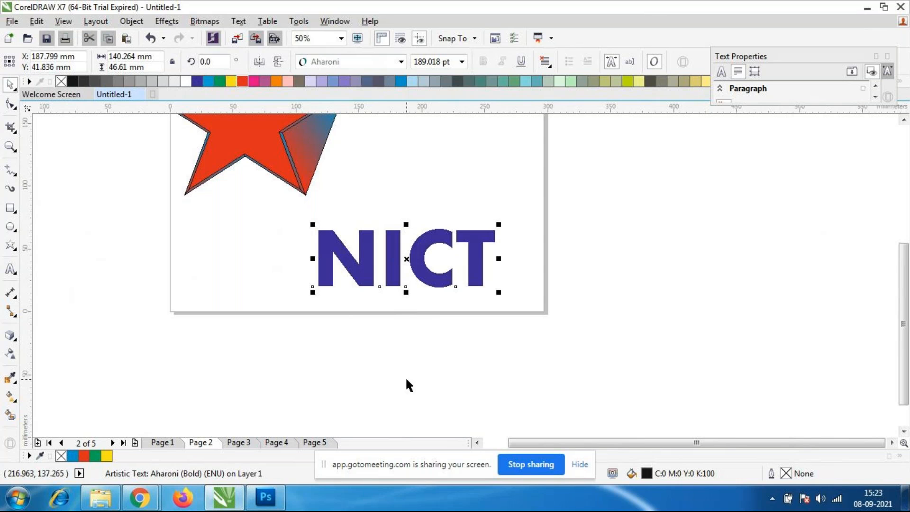
# Extrude the NICT text toward the right, with the vanishing point at about 101.1 mm and -3.5 mm.
pyautogui.click(7, 337)
pyautogui.moveTo(479, 291); pyautogui.dragTo(533, 263)
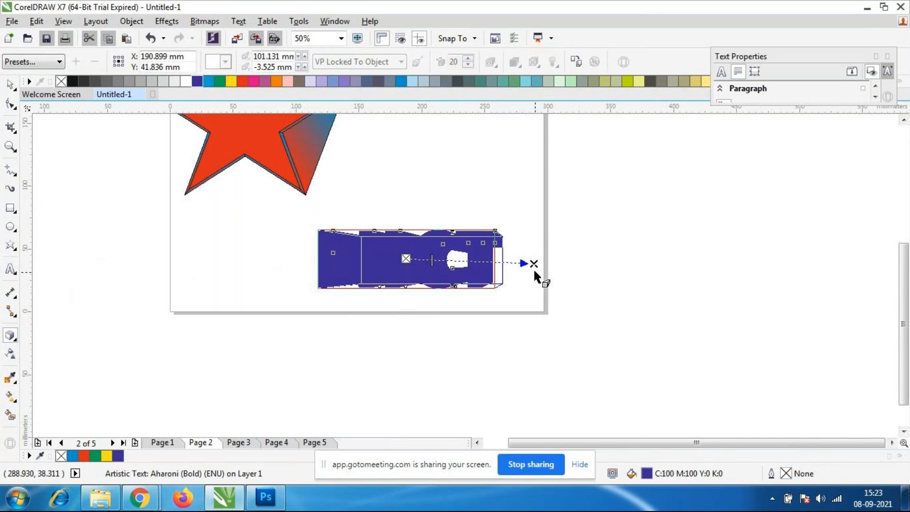
pyautogui.click(14, 84)
pyautogui.click(283, 232)
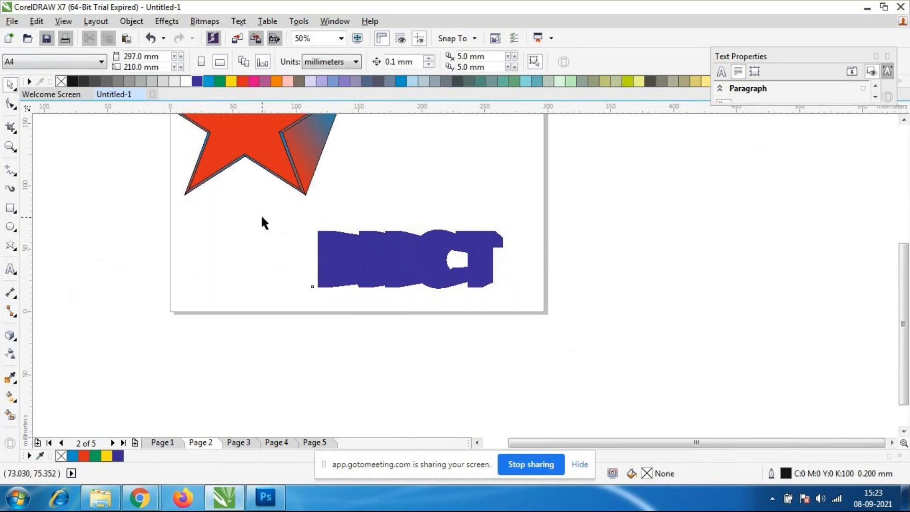
# Select the whole extruded NICT text and apply color shading from dark blue to yellow to its extrusion.
pyautogui.moveTo(271, 207); pyautogui.dragTo(562, 327)
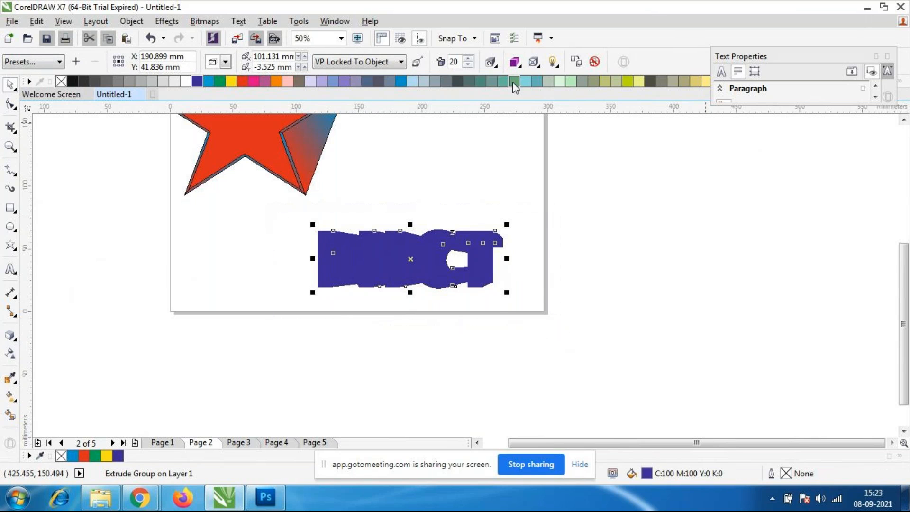
pyautogui.click(516, 64)
pyautogui.click(569, 109)
pyautogui.click(591, 152)
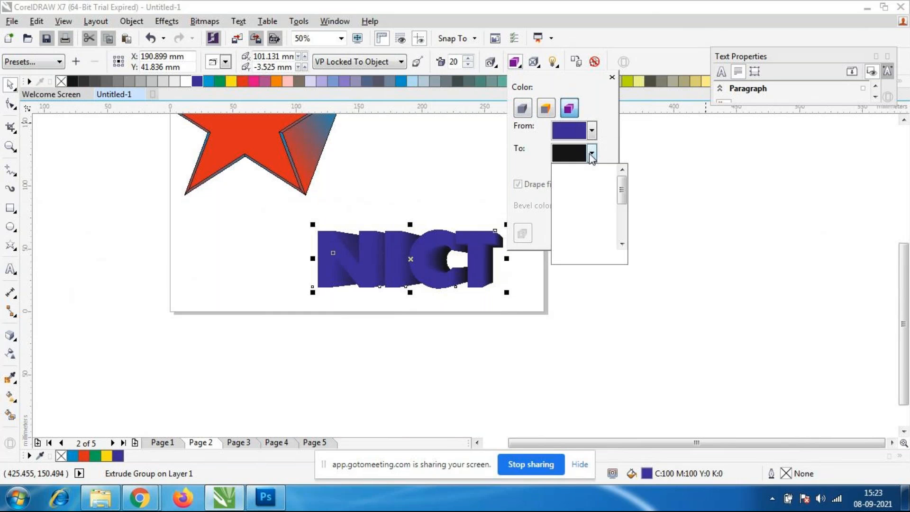
pyautogui.click(579, 190)
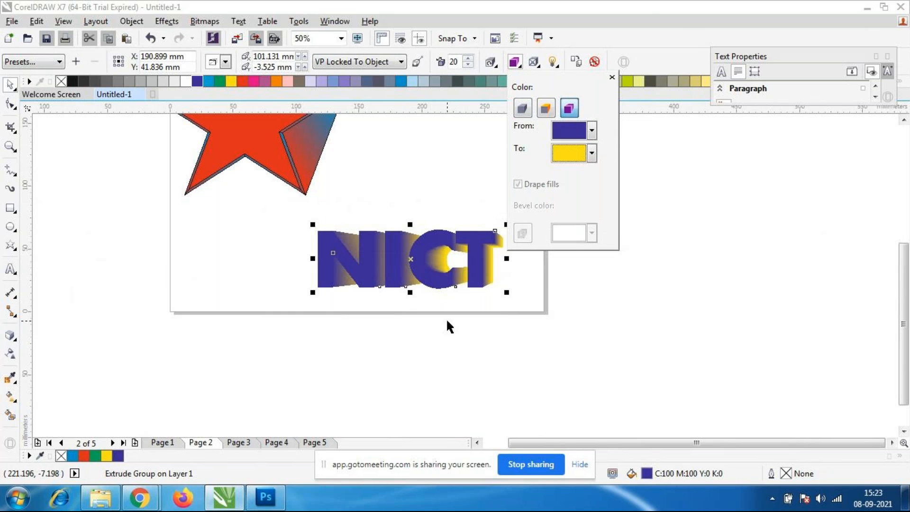
pyautogui.click(493, 315)
# Reselect the extruded NICT text and change the end color of its extrusion shading to light blue.
pyautogui.moveTo(280, 213); pyautogui.dragTo(537, 308)
pyautogui.click(478, 281)
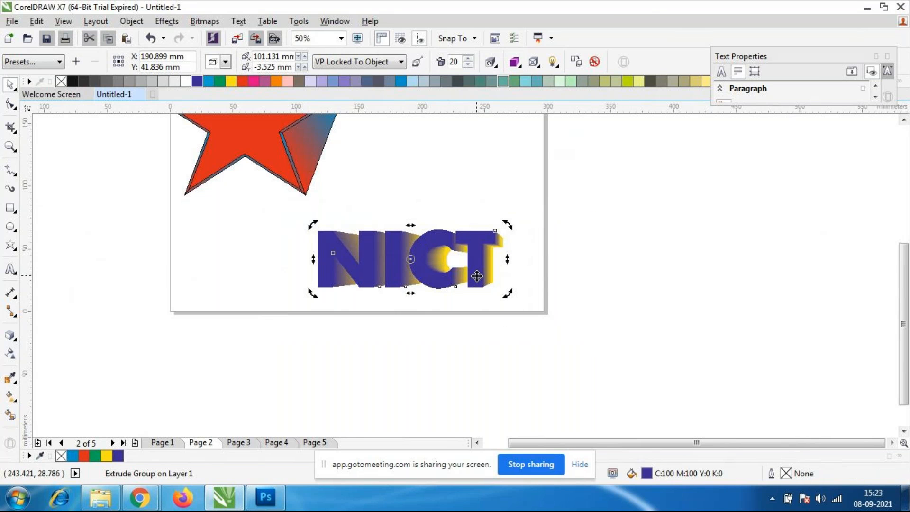
pyautogui.click(515, 64)
pyautogui.click(592, 153)
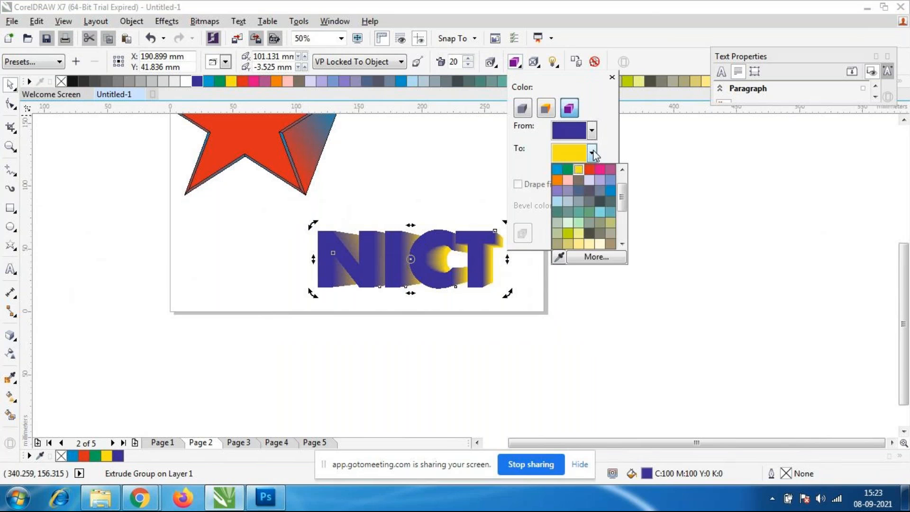
pyautogui.click(610, 180)
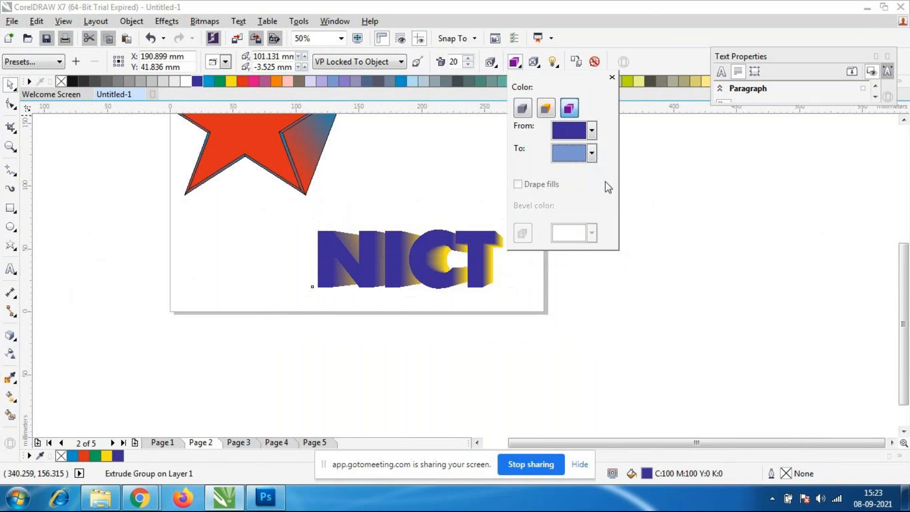
pyautogui.click(592, 153)
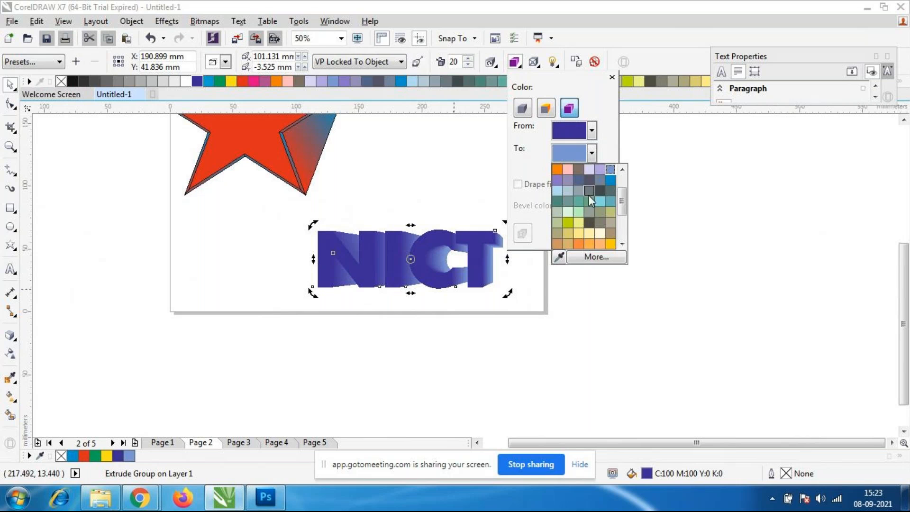
# Set the NICT extrusion's color shading to run from green to yellow-green.
pyautogui.click(590, 131)
pyautogui.click(590, 131)
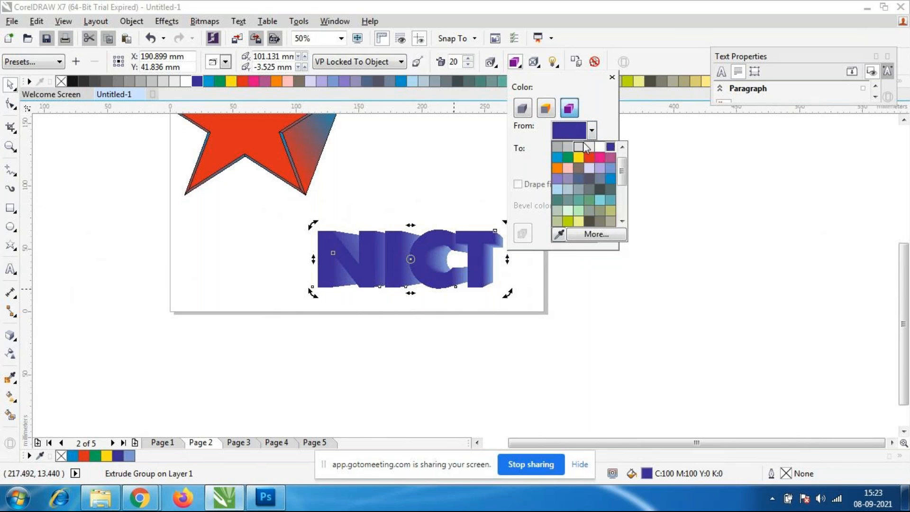
pyautogui.click(569, 156)
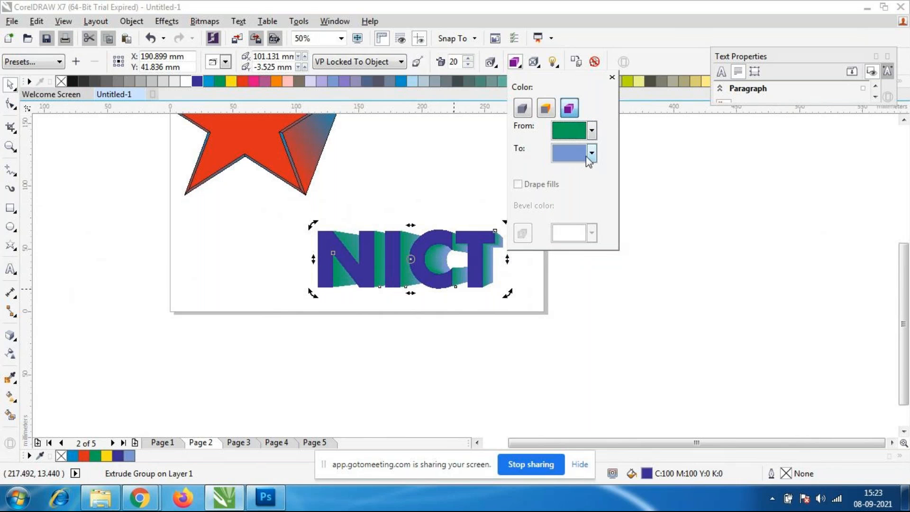
pyautogui.click(592, 153)
pyautogui.click(567, 222)
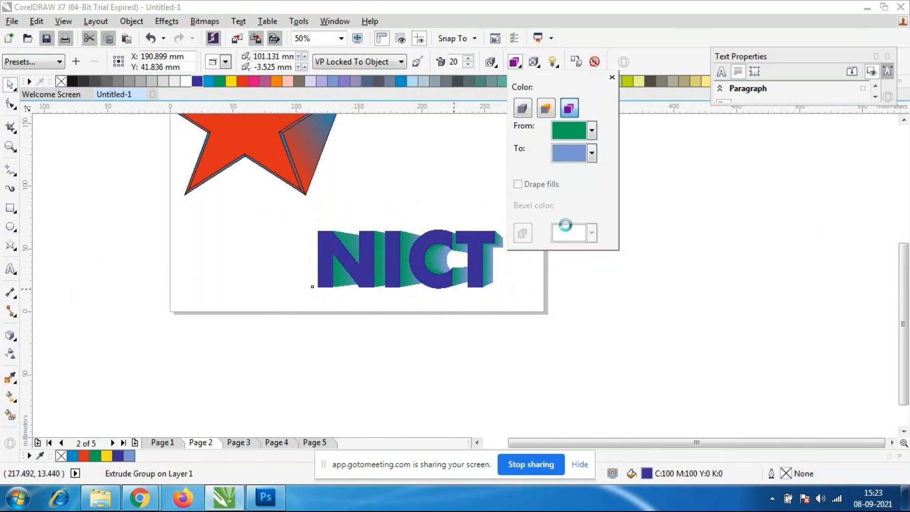
pyautogui.click(507, 320)
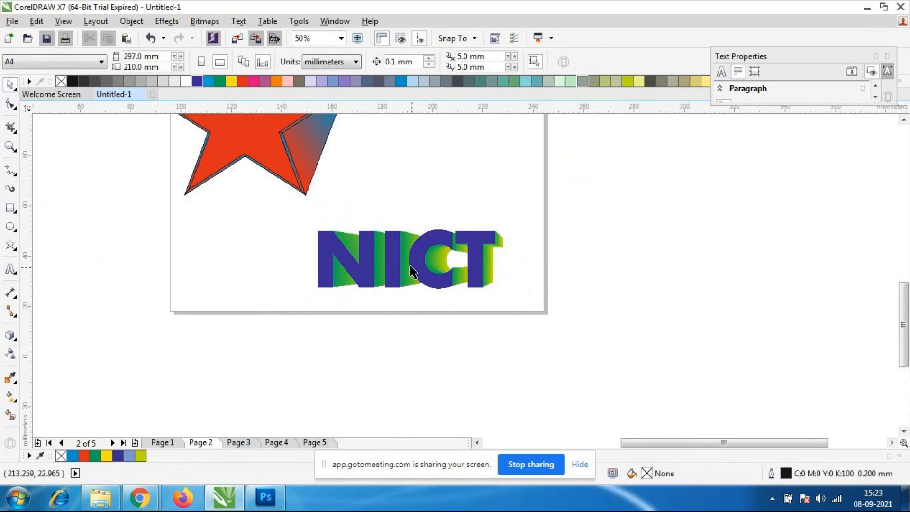
# Examine the shaded extrusion of the NICT text up close, with its front text selected.
pyautogui.scroll(2, 403, 252)
pyautogui.click(436, 250)
pyautogui.scroll(-1, 436, 251)
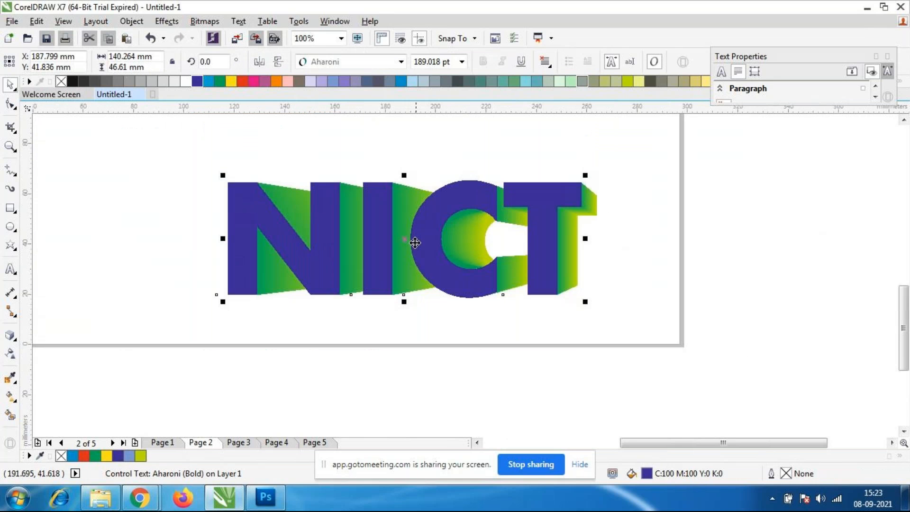
# Enlarge the extruded NICT text proportionally to about 190 mm wide and 63 mm high.
pyautogui.moveTo(602, 176); pyautogui.dragTo(653, 123)
pyautogui.scroll(-1, 484, 188)
pyautogui.scroll(1, 436, 186)
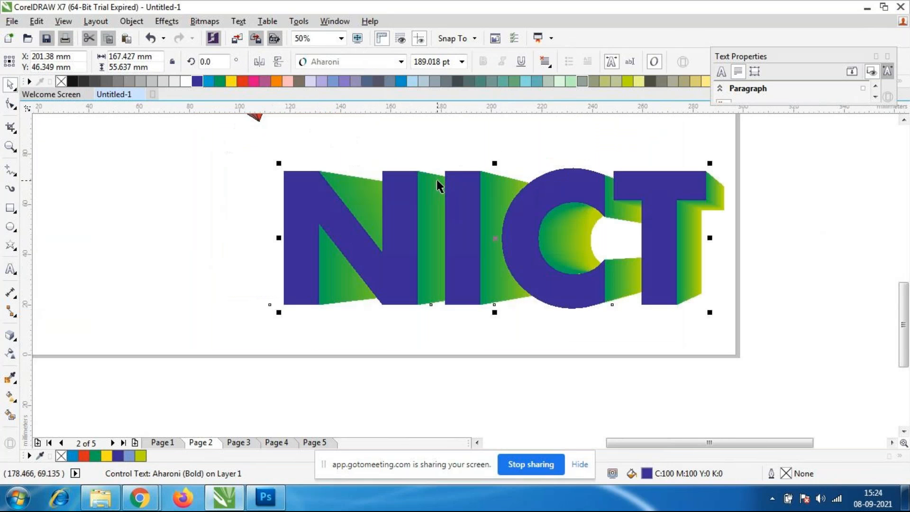
pyautogui.scroll(-1, 437, 186)
pyautogui.moveTo(351, 247); pyautogui.dragTo(325, 269)
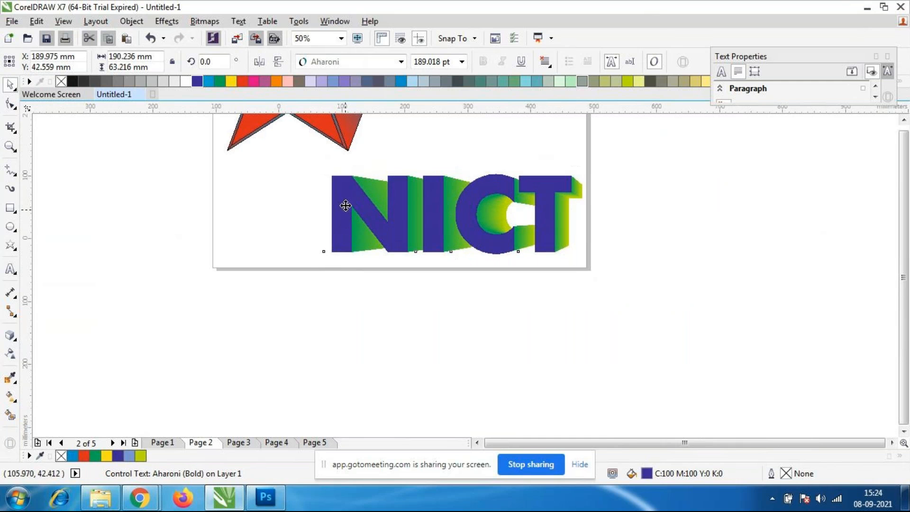
pyautogui.scroll(-1, 345, 204)
pyautogui.scroll(1, 296, 151)
pyautogui.scroll(-1, 297, 151)
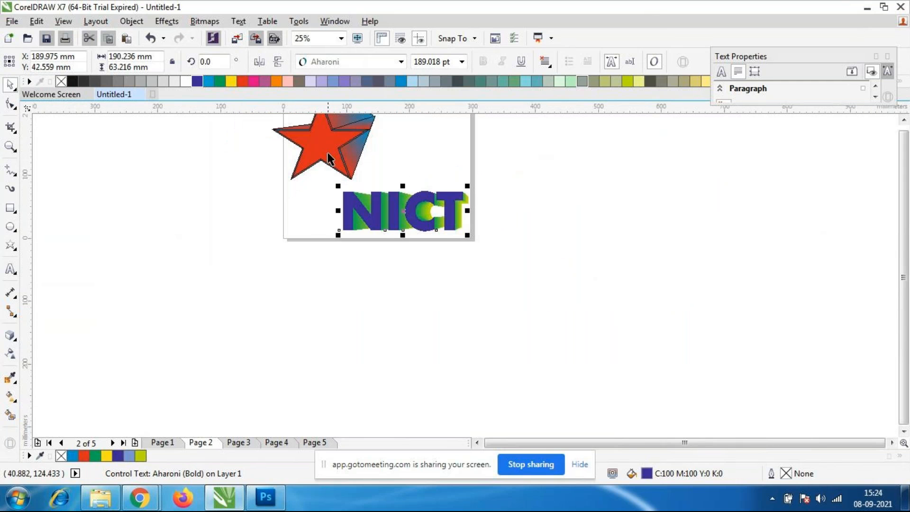
# Move the extruded red star off the page into the empty area on its left and deselect it.
pyautogui.click(330, 161)
pyautogui.moveTo(330, 161); pyautogui.dragTo(194, 171)
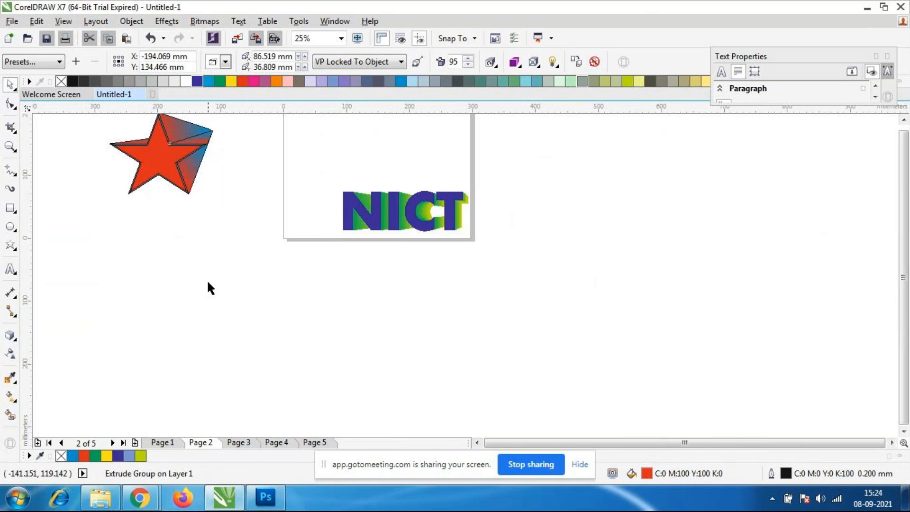
pyautogui.click(222, 286)
pyautogui.scroll(-1, 209, 179)
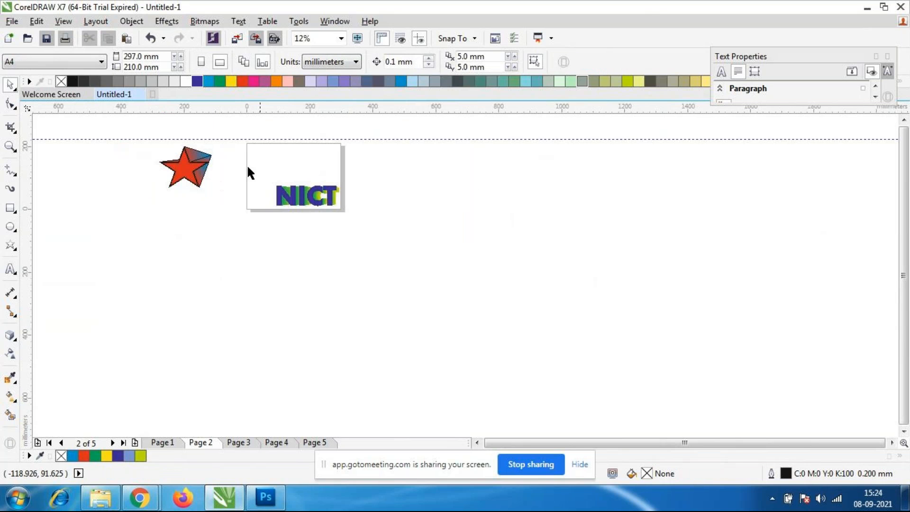
pyautogui.scroll(1, 265, 154)
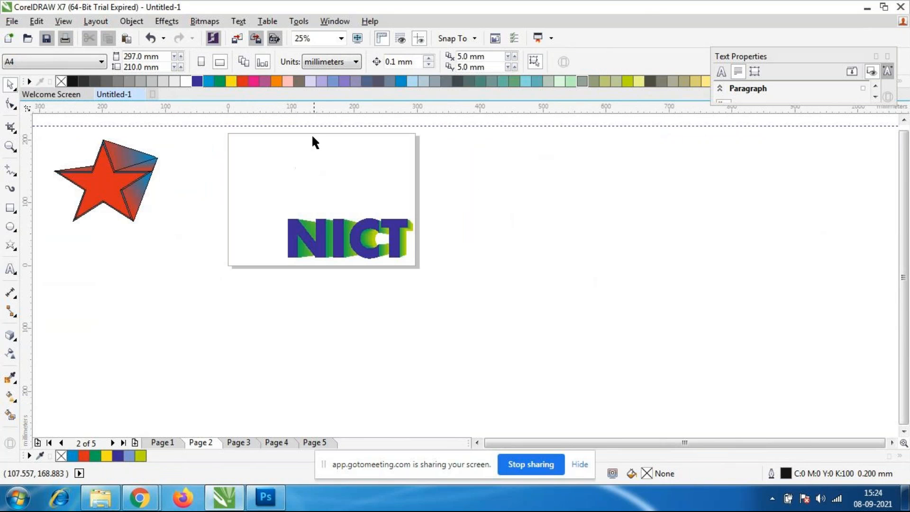
# Move the extruded NICT text up and left toward the middle of page 2 and deselect it.
pyautogui.click(363, 249)
pyautogui.moveTo(362, 249); pyautogui.dragTo(334, 210)
pyautogui.click(311, 255)
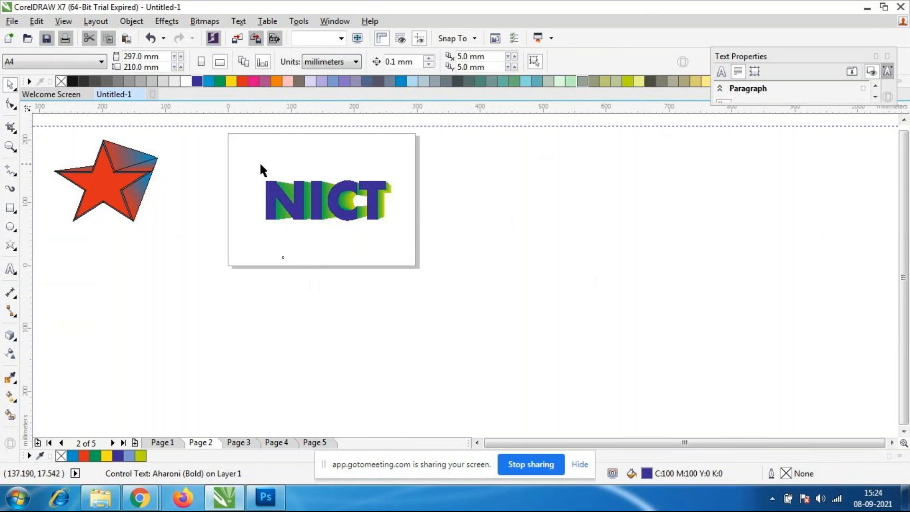
pyautogui.scroll(1, 297, 160)
pyautogui.scroll(1, 298, 165)
pyautogui.scroll(-1, 297, 168)
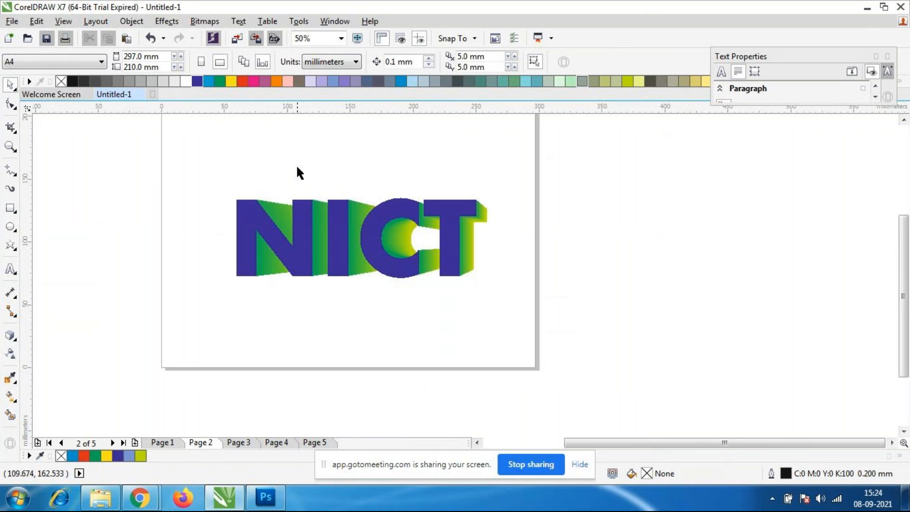
# Select the NICT extrusion with the Extrude tool and vary its depth interactively to 6, 19 and finally 5.
pyautogui.click(354, 268)
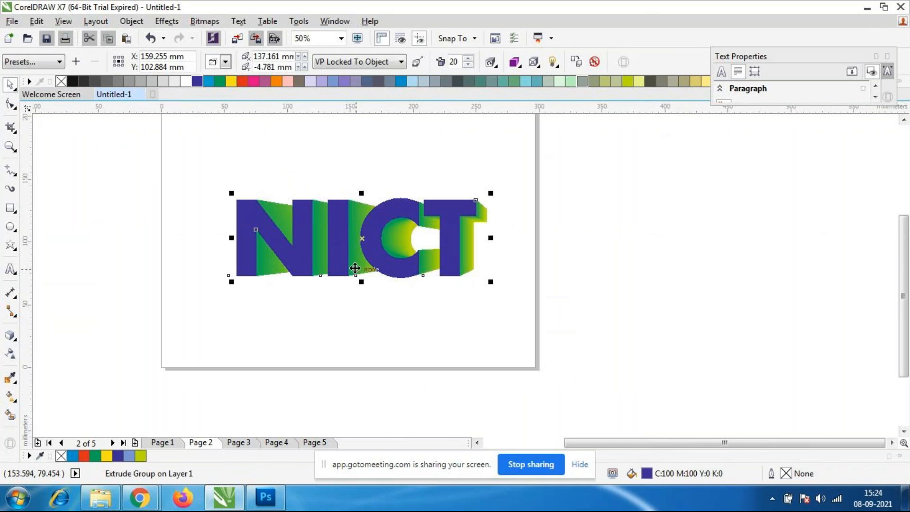
pyautogui.click(9, 340)
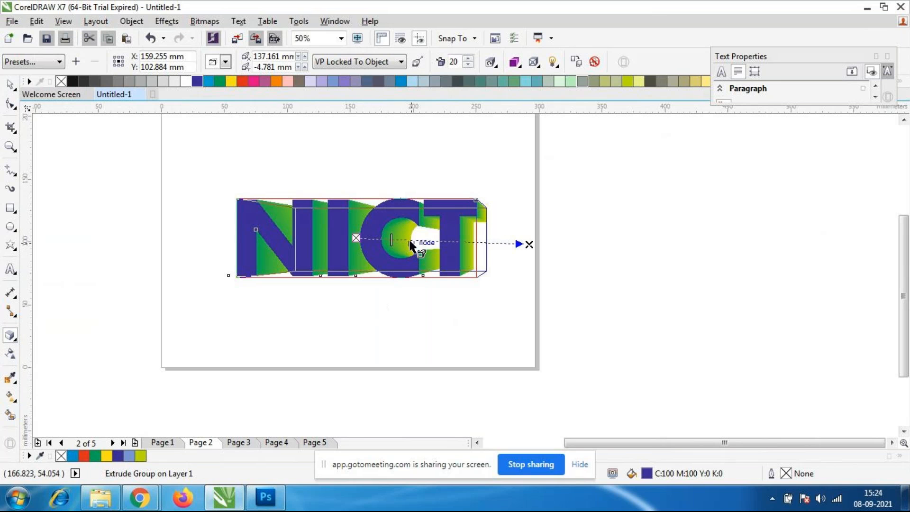
pyautogui.scroll(1, 399, 230)
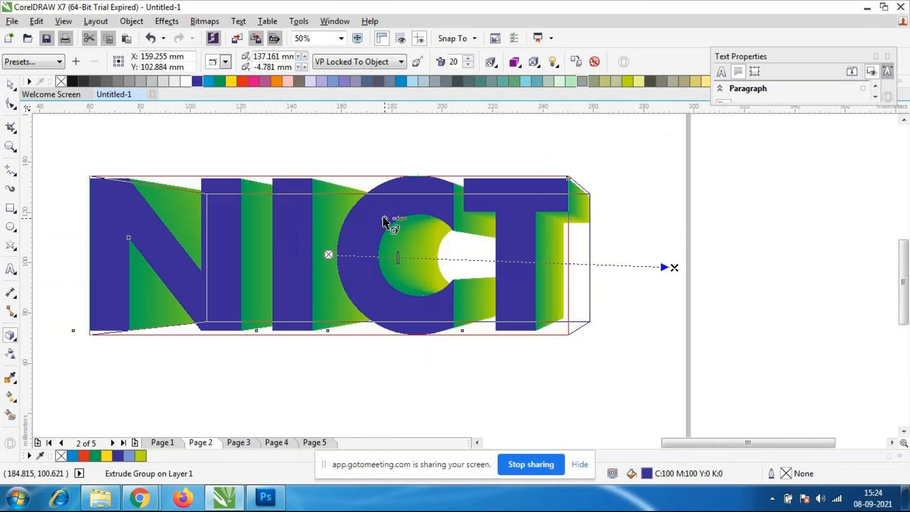
pyautogui.moveTo(400, 258); pyautogui.dragTo(349, 255)
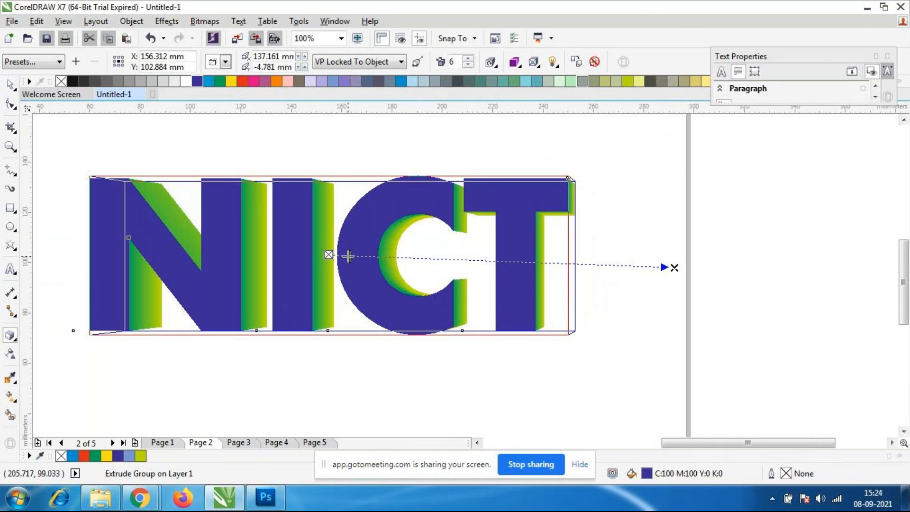
pyautogui.moveTo(351, 256); pyautogui.dragTo(412, 258)
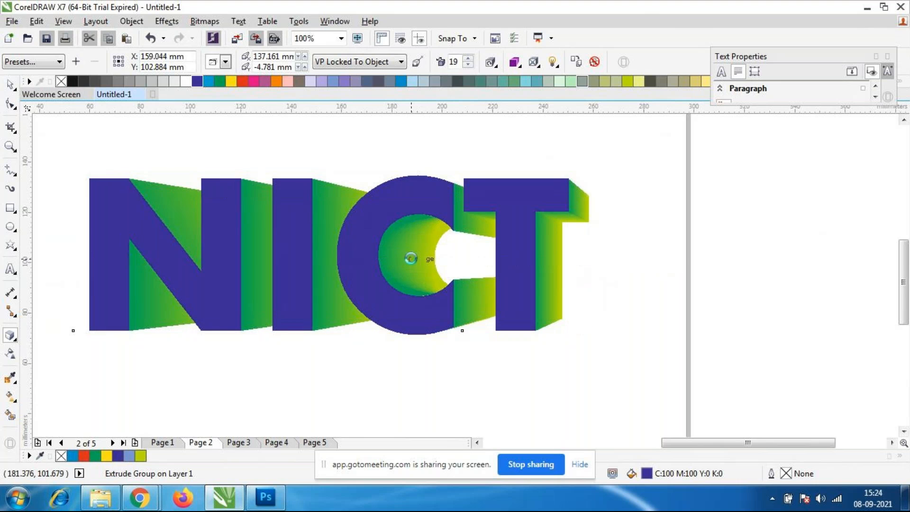
pyautogui.moveTo(412, 258); pyautogui.dragTo(454, 263)
pyautogui.moveTo(346, 259); pyautogui.dragTo(346, 260)
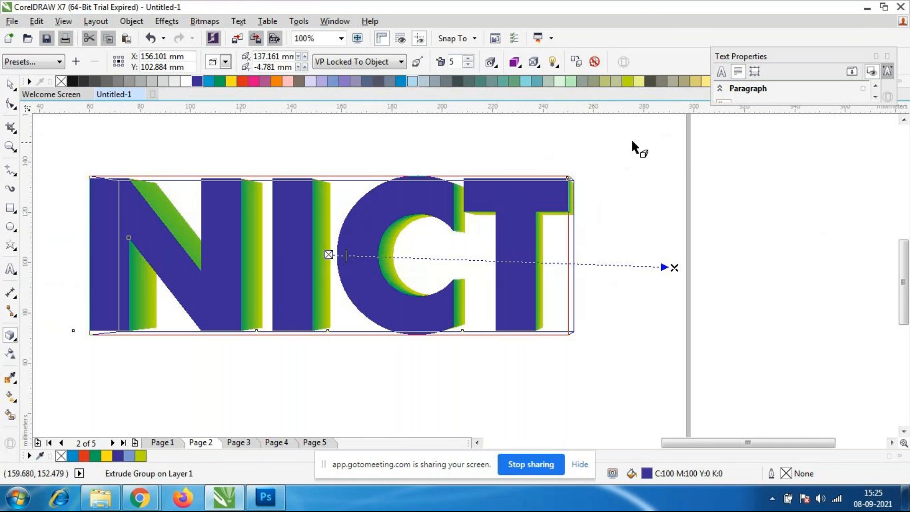
# Raise and lower the NICT extrusion's depth value, including 25 and 1, finishing at a depth of 6.
pyautogui.click(469, 59)
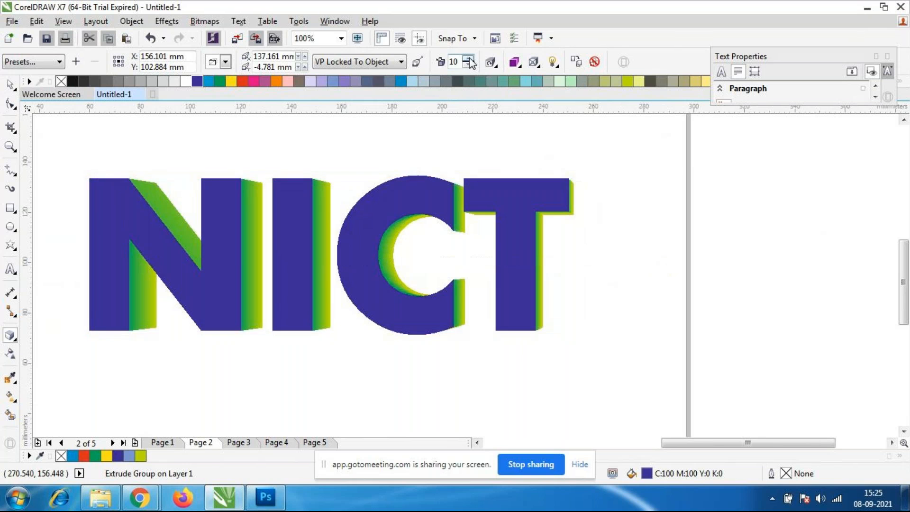
pyautogui.click(469, 59)
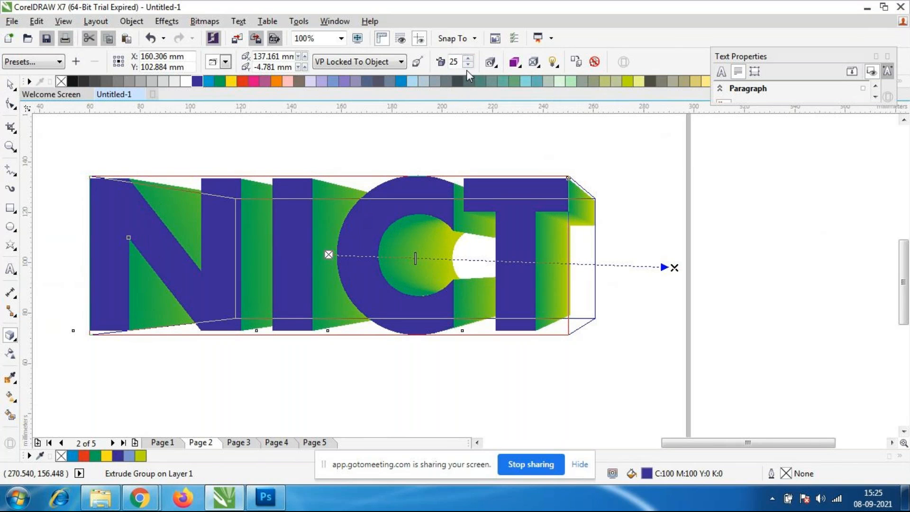
pyautogui.click(467, 64)
pyautogui.click(467, 65)
pyautogui.click(468, 65)
pyautogui.click(467, 65)
pyautogui.click(467, 65)
pyautogui.click(467, 66)
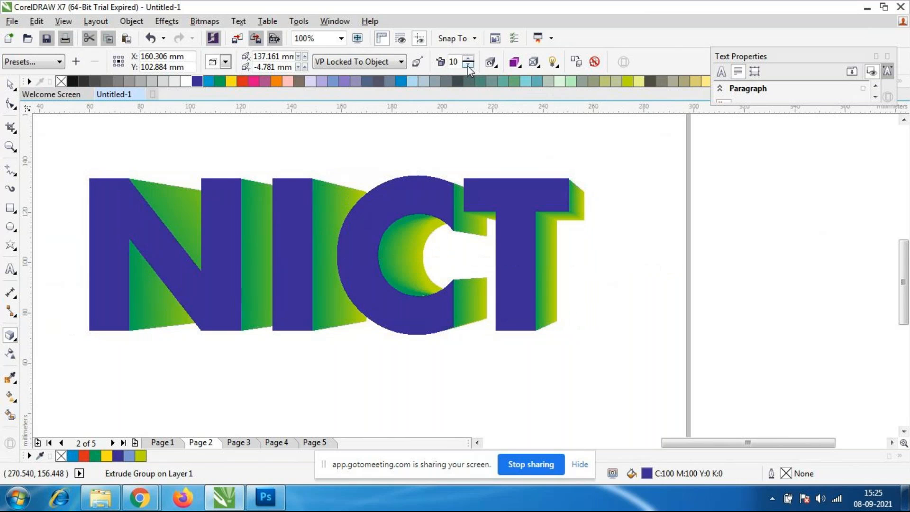
pyautogui.click(467, 58)
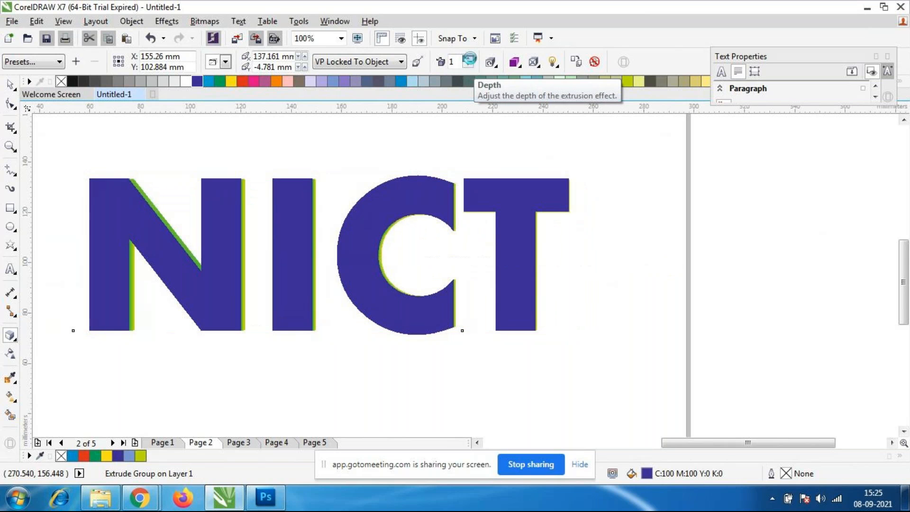
pyautogui.click(468, 59)
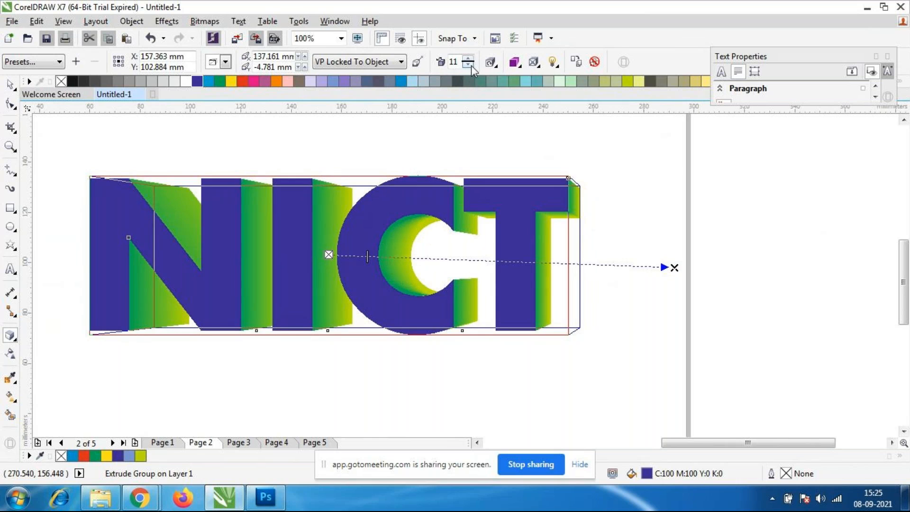
pyautogui.click(467, 65)
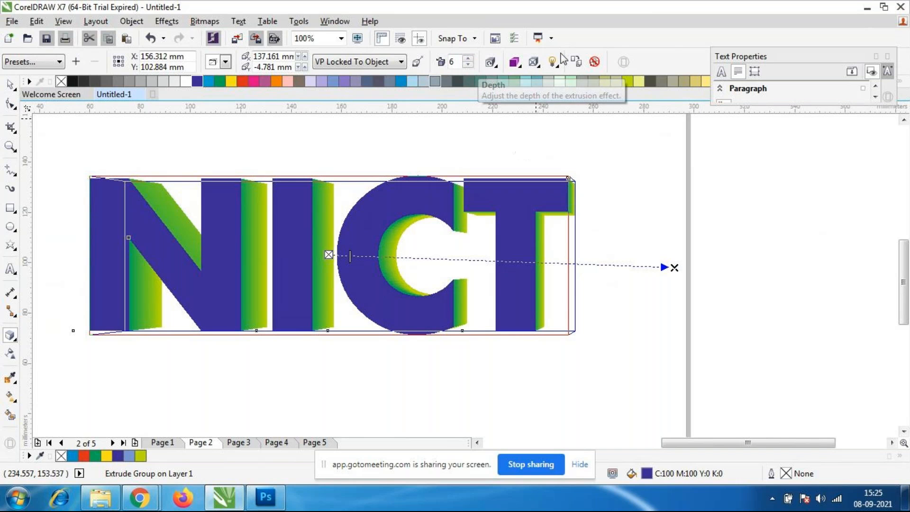
pyautogui.click(516, 63)
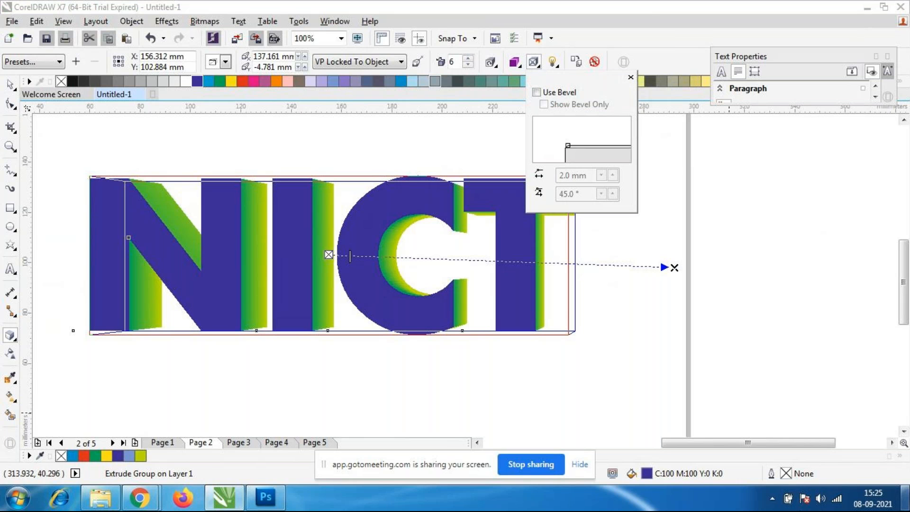
pyautogui.click(906, 497)
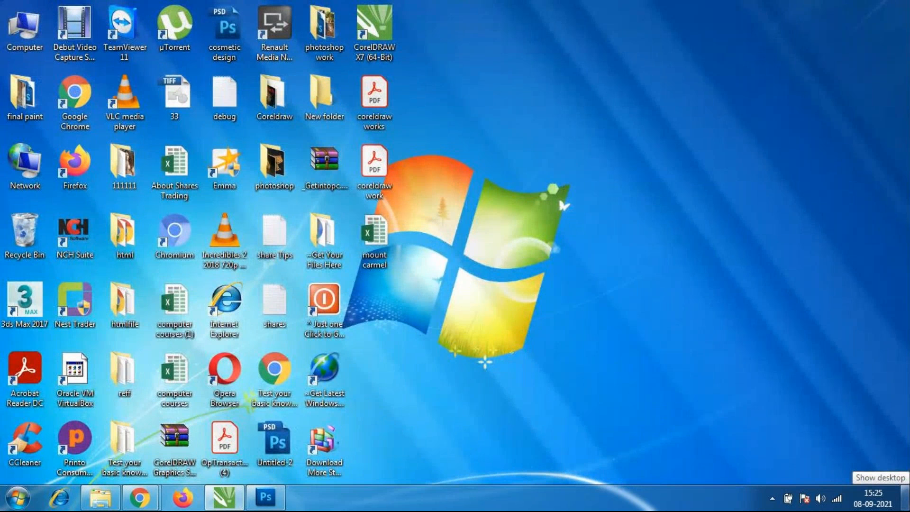
pyautogui.click(905, 498)
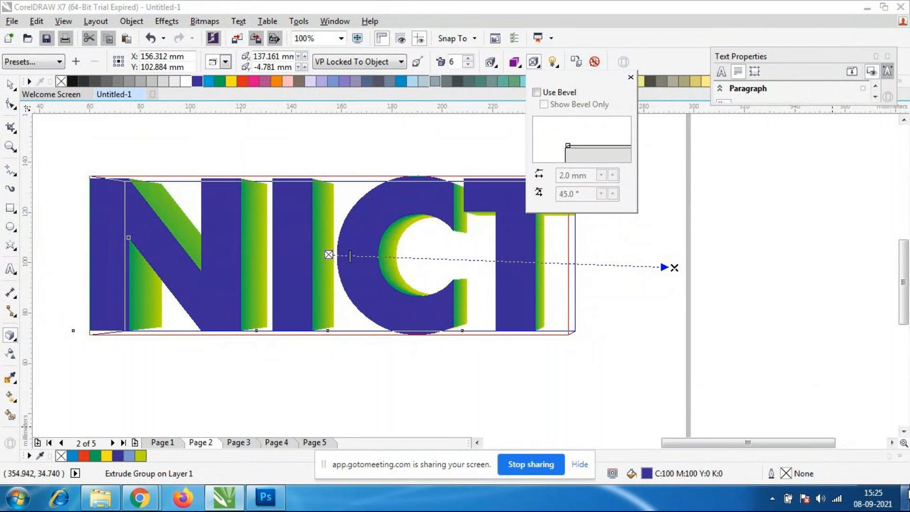
# Switch to the GoToMeeting window in Chrome and check the meeting participants and the current date and time.
pyautogui.moveTo(139, 498)
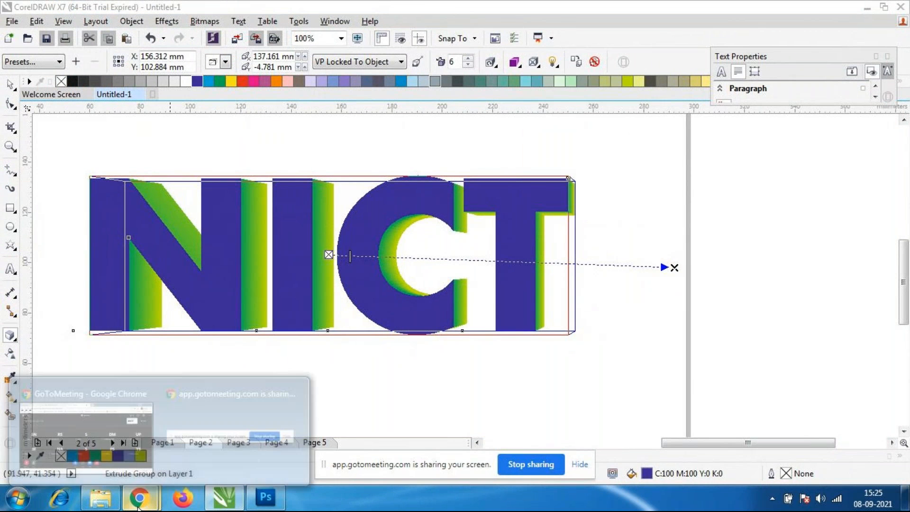
pyautogui.click(116, 430)
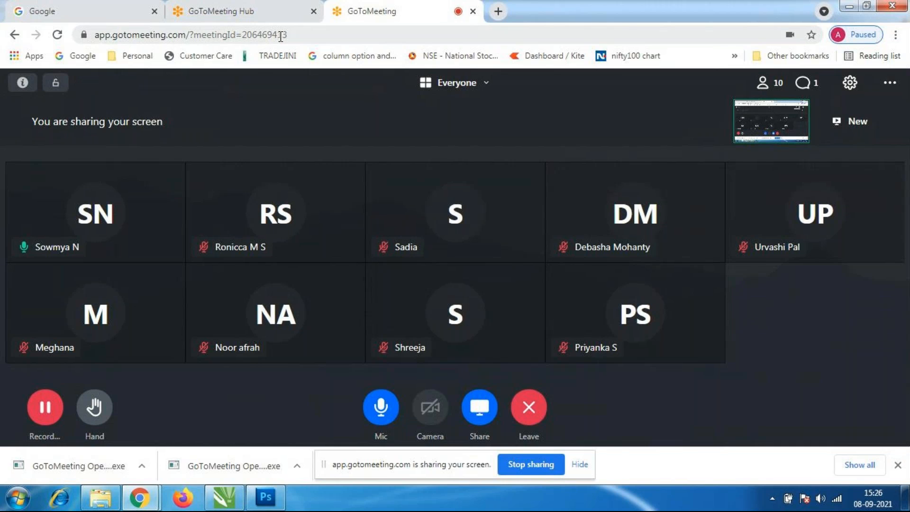
pyautogui.moveTo(827, 248)
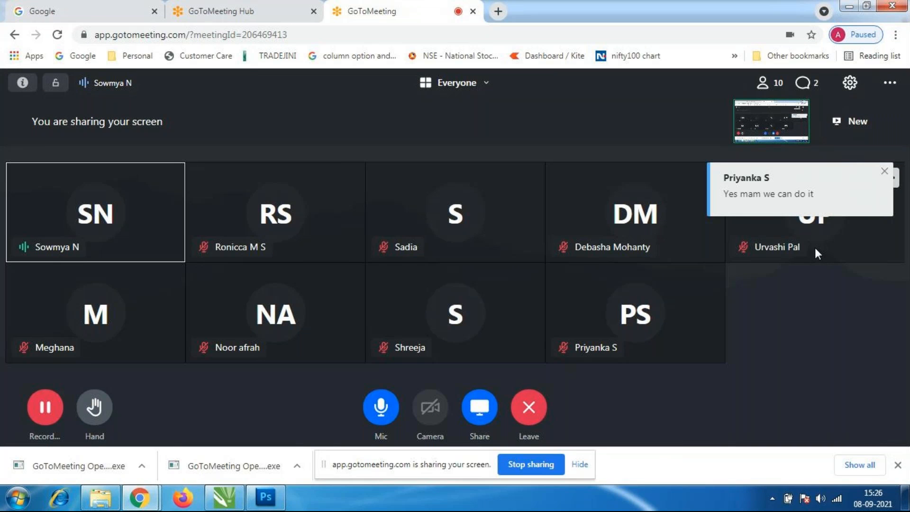
pyautogui.moveTo(242, 245)
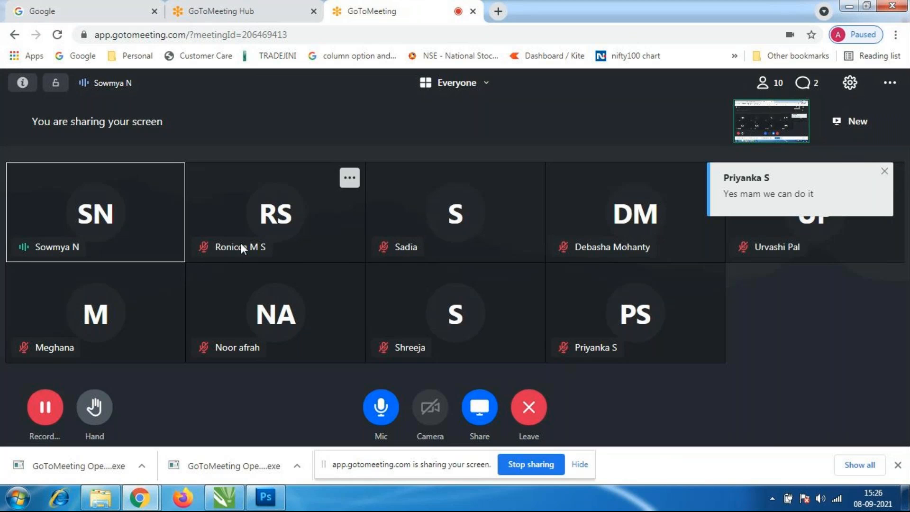
pyautogui.click(868, 506)
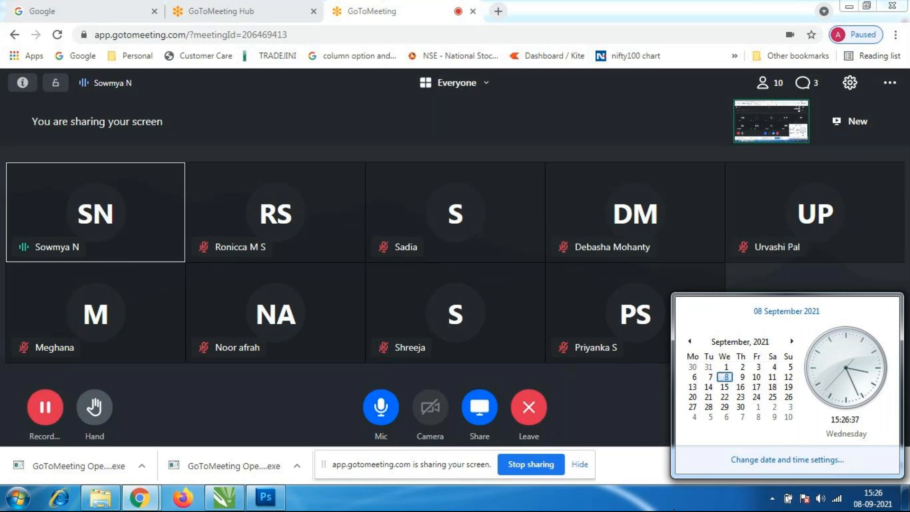
pyautogui.click(658, 503)
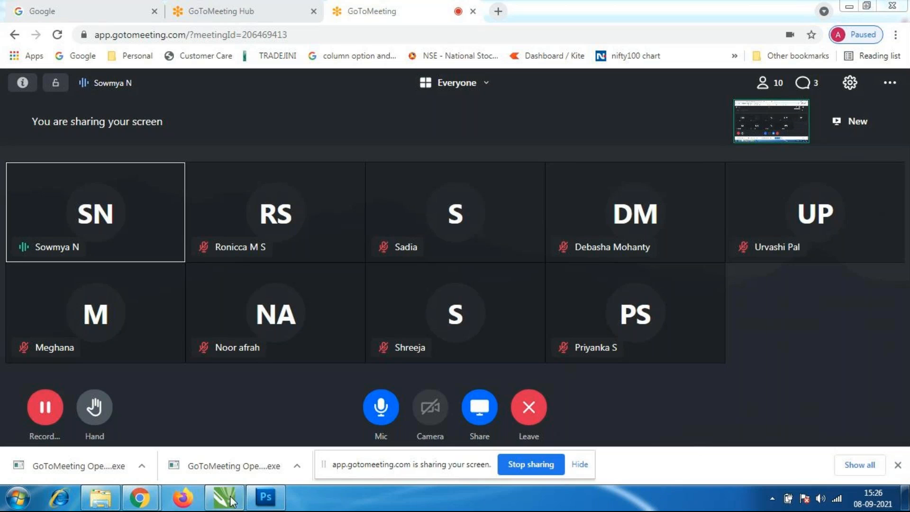
pyautogui.moveTo(139, 497)
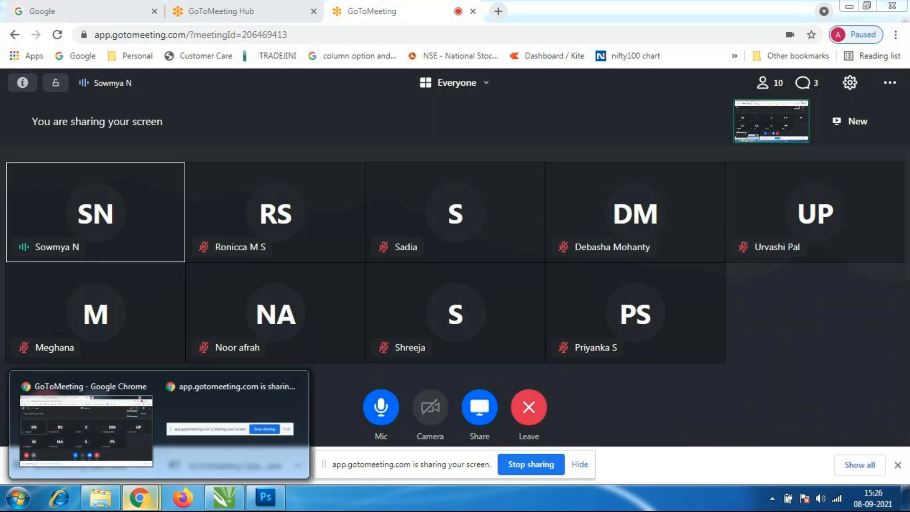
pyautogui.click(128, 426)
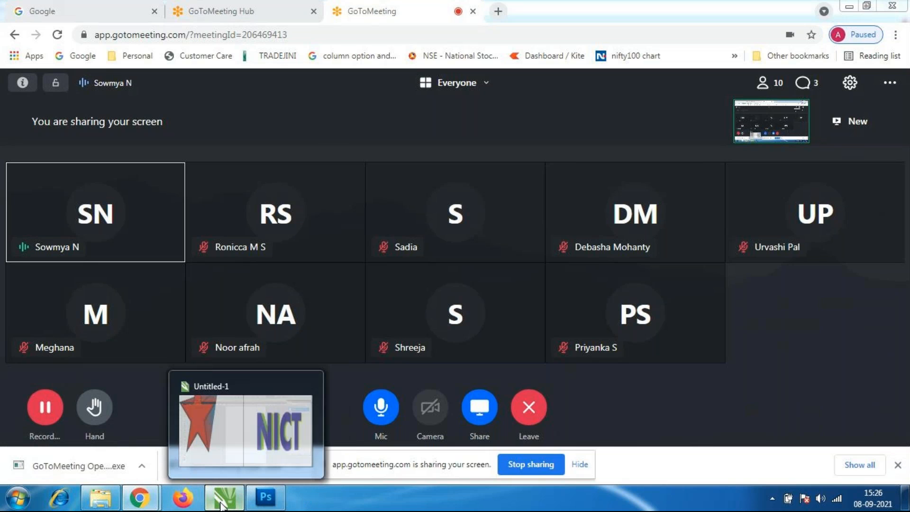
# Switch back to the CorelDRAW drawing and deselect the extruded NICT text.
pyautogui.click(222, 505)
pyautogui.click(470, 377)
pyautogui.scroll(-2, 470, 374)
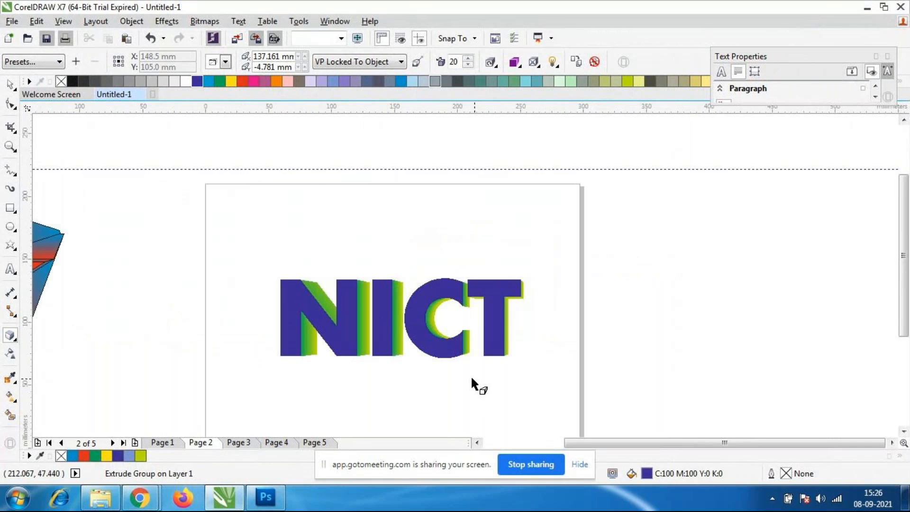
pyautogui.scroll(-2, 360, 303)
pyautogui.scroll(2, 318, 324)
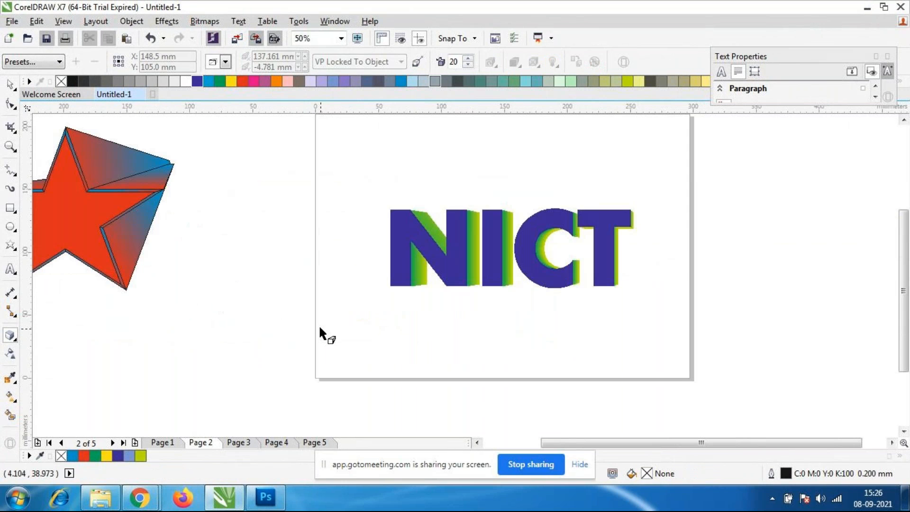
# Select the whole extruded NICT text, move it to the page's upper-right corner across the page edge, and deselect it.
pyautogui.click(10, 86)
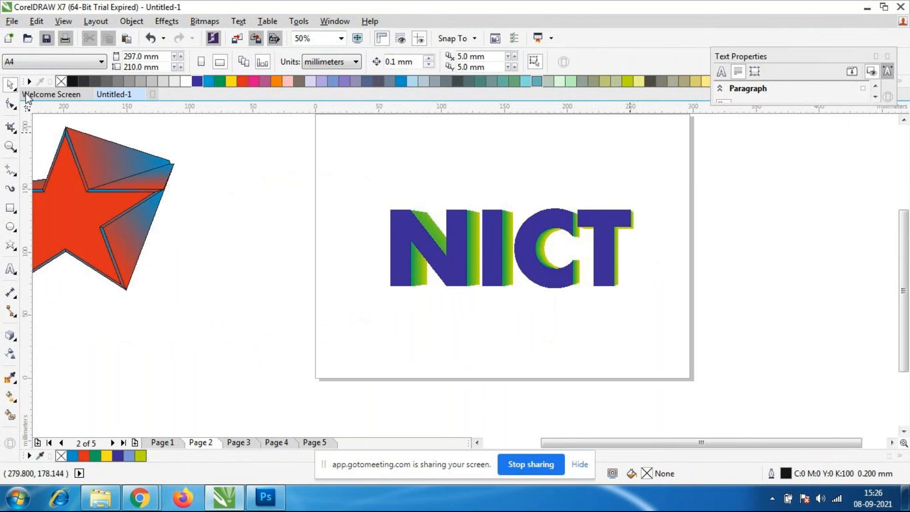
pyautogui.click(485, 286)
pyautogui.moveTo(349, 145); pyautogui.dragTo(681, 353)
pyautogui.moveTo(534, 244); pyautogui.dragTo(635, 162)
pyautogui.click(607, 262)
pyautogui.scroll(-2, 575, 199)
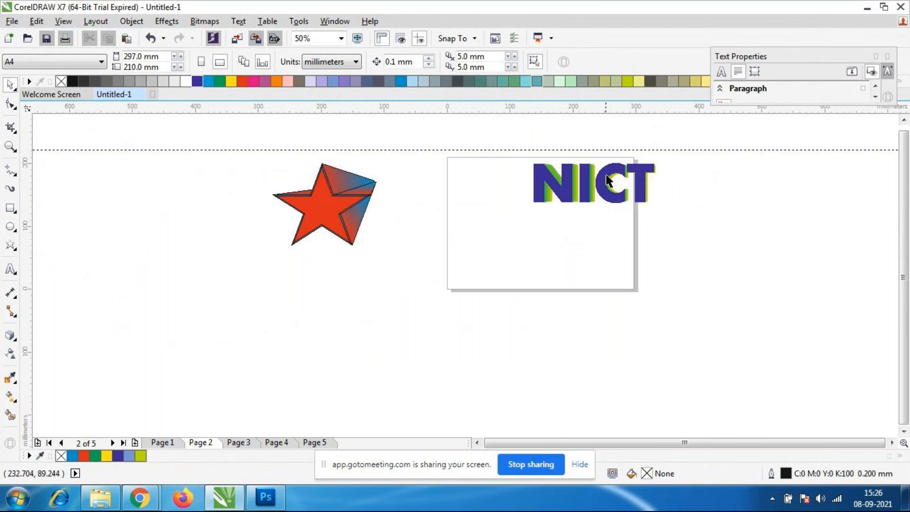
# Import the EAGLEO logo image from the Coreldraw folder onto the page and enlarge it to about 179 by 122 mm.
pyautogui.scroll(2, 608, 181)
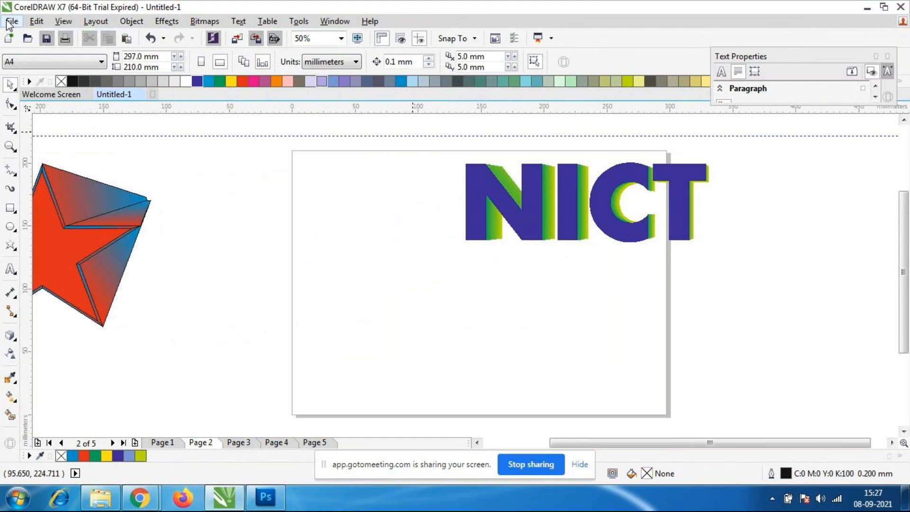
pyautogui.click(11, 21)
pyautogui.click(32, 225)
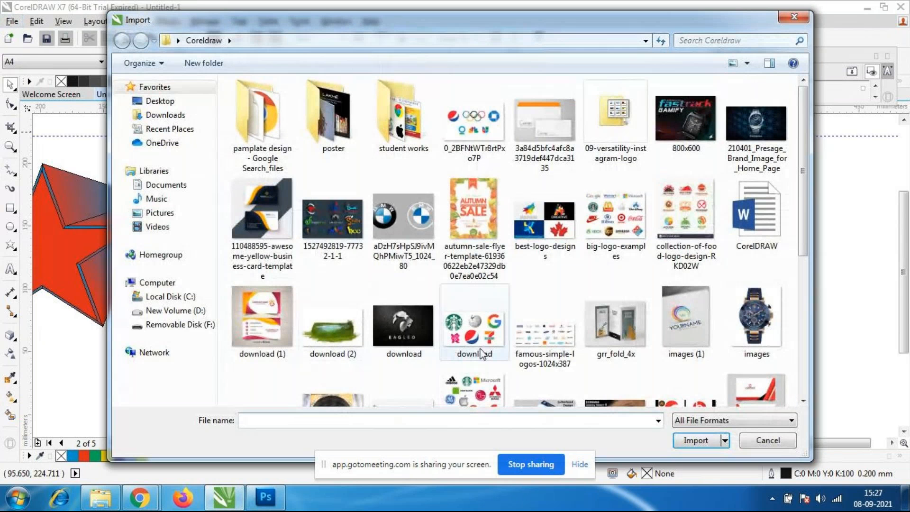
pyautogui.click(405, 329)
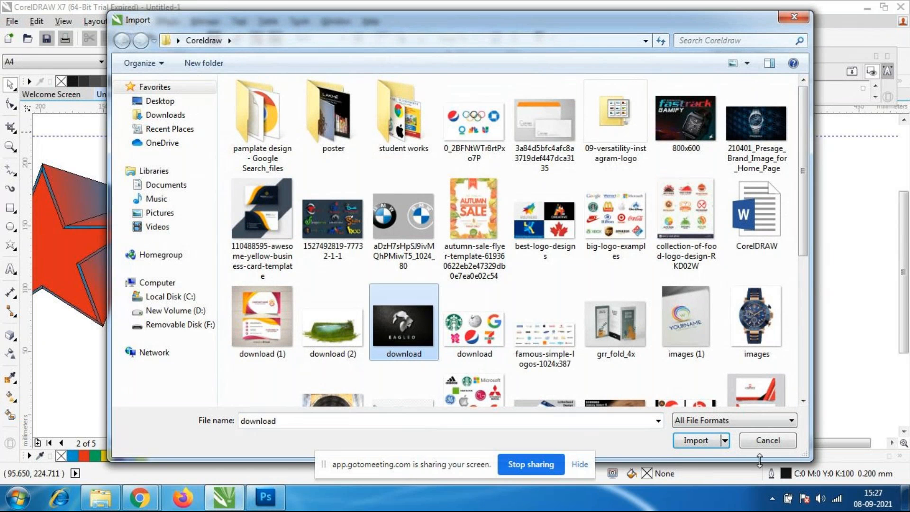
pyautogui.click(695, 440)
pyautogui.click(287, 236)
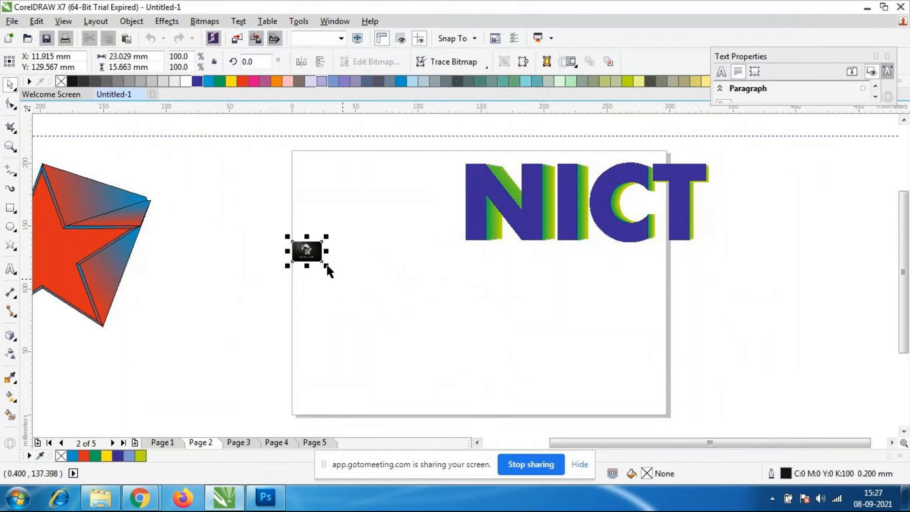
pyautogui.moveTo(327, 266); pyautogui.dragTo(499, 367)
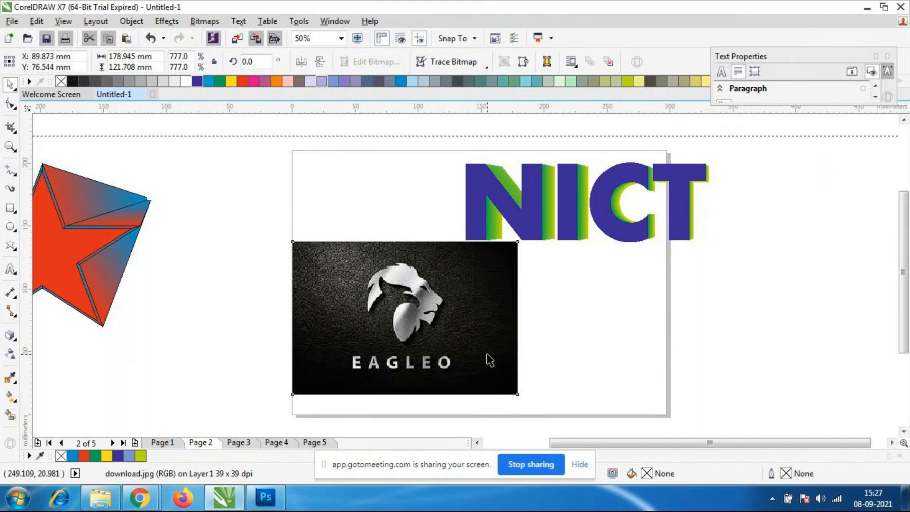
# Try the Extrude tool on the imported EAGLEO image and delete the image.
pyautogui.click(11, 335)
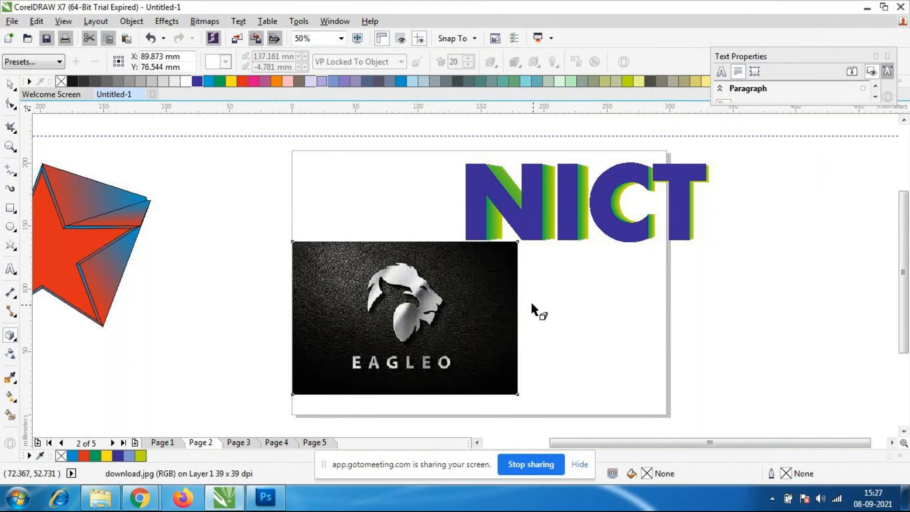
pyautogui.click(11, 336)
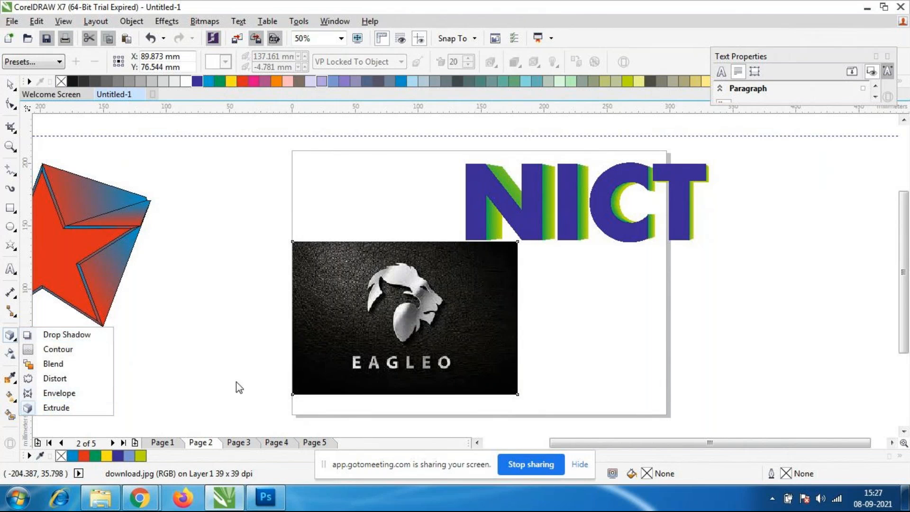
pyautogui.click(445, 352)
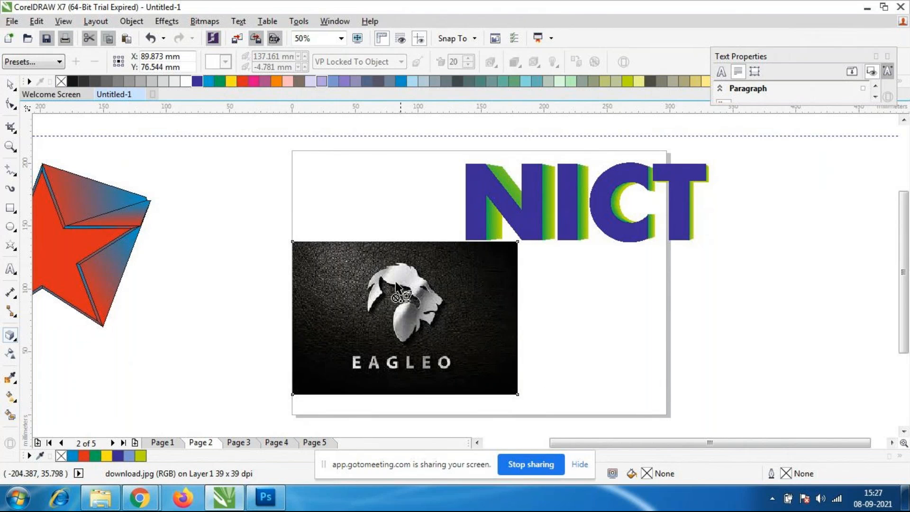
pyautogui.click(15, 95)
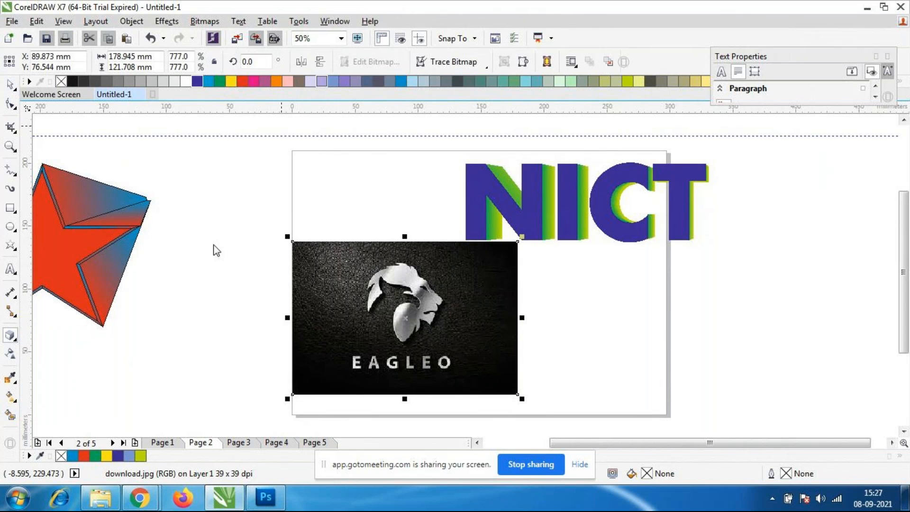
pyautogui.click(221, 259)
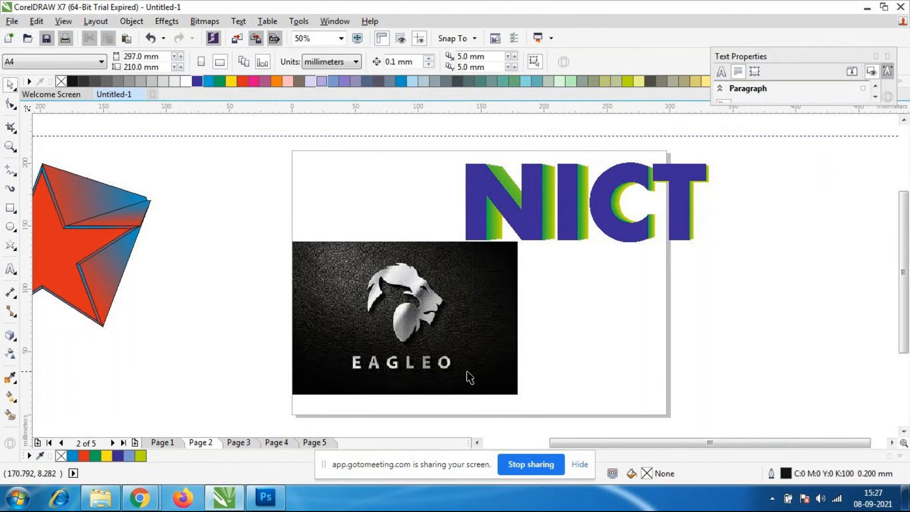
pyautogui.click(469, 377)
pyautogui.press('Delete')
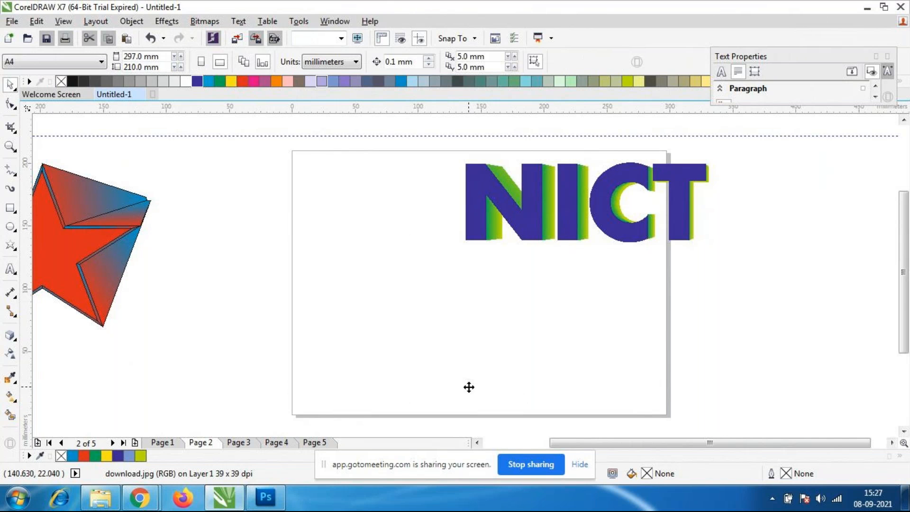
# Move the extruded red star to the right so it overlaps the page's left edge, and deselect it.
pyautogui.click(84, 204)
pyautogui.moveTo(93, 244); pyautogui.dragTo(268, 247)
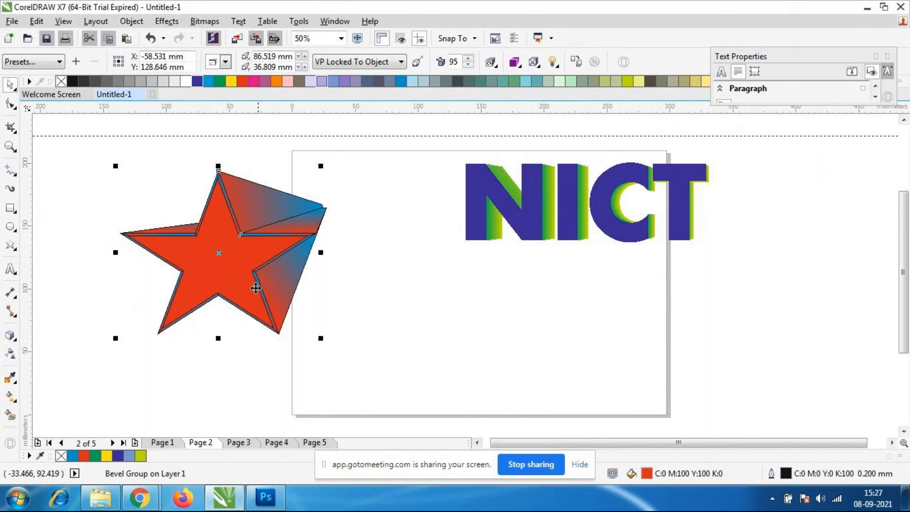
pyautogui.click(321, 352)
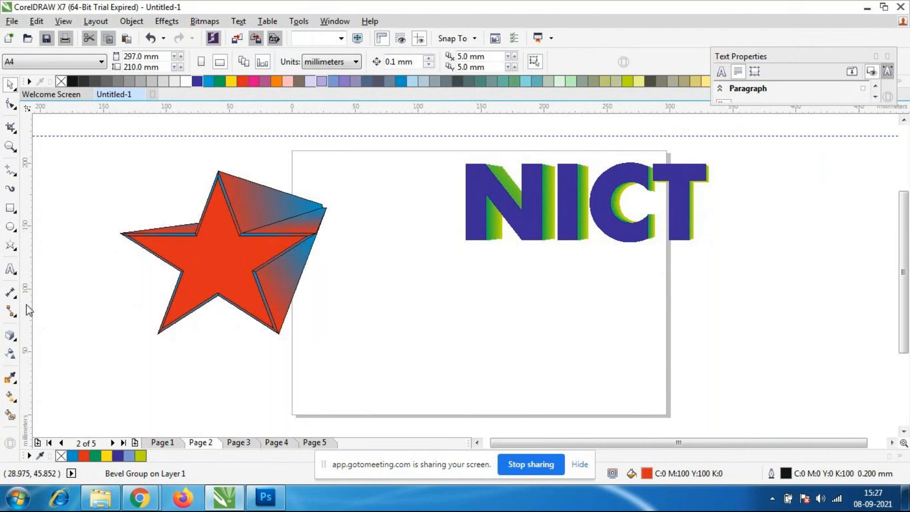
# Draw a nine-pointed complex star about 161 by 152 mm below the NICT text and fill it with light turquoise.
pyautogui.click(12, 250)
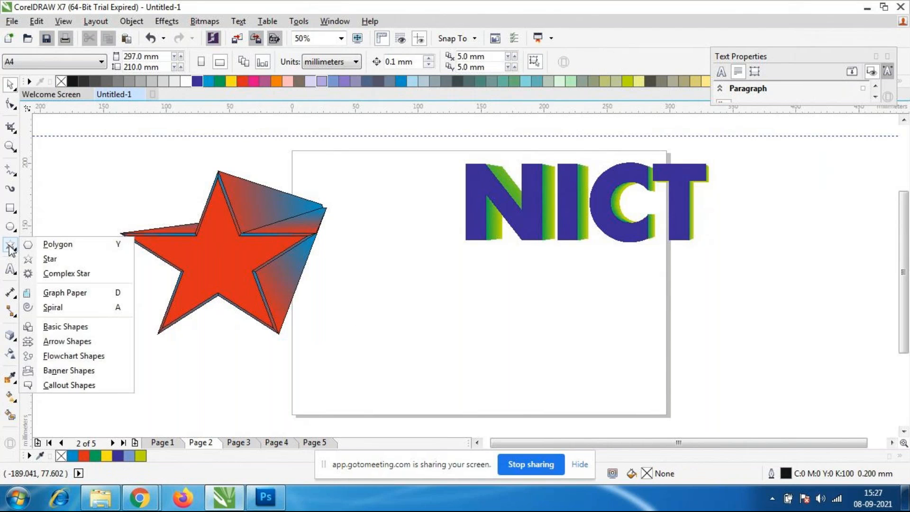
pyautogui.click(59, 277)
pyautogui.moveTo(379, 274); pyautogui.dragTo(585, 421)
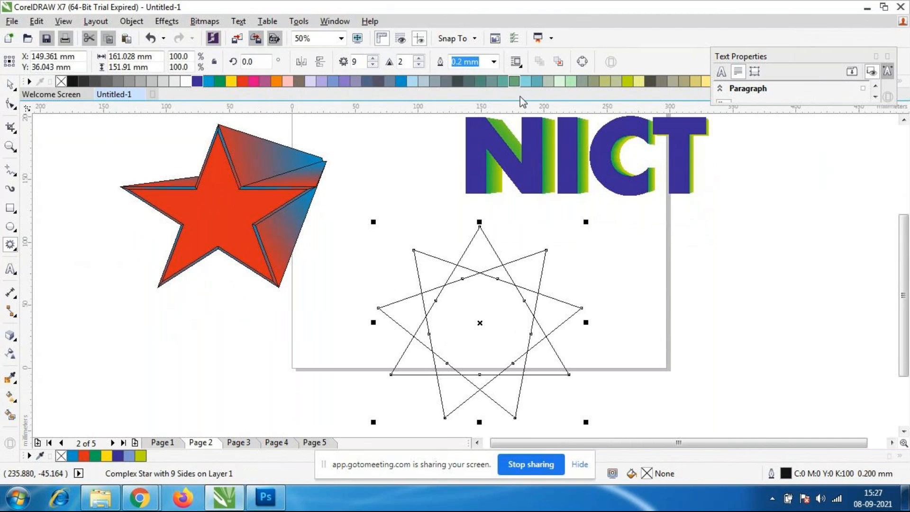
pyautogui.click(526, 82)
pyautogui.scroll(-3, 488, 325)
pyautogui.scroll(3, 505, 338)
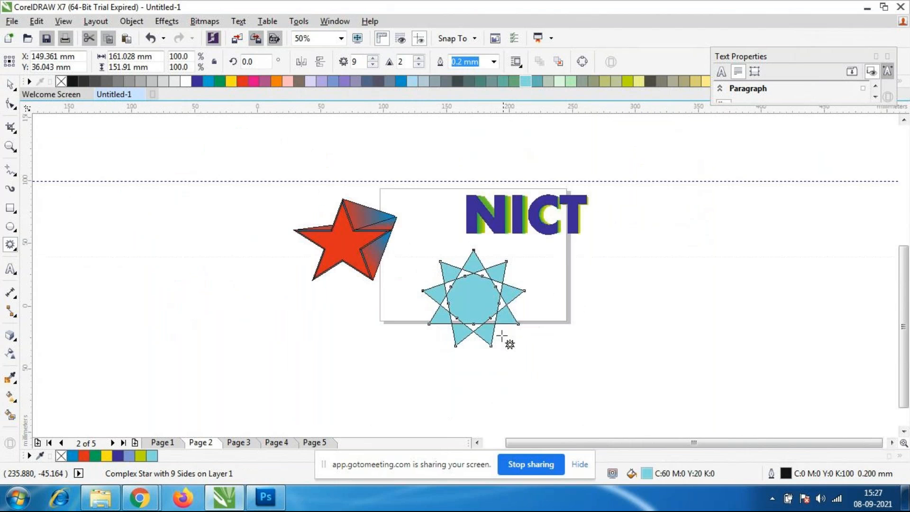
# Extrude the turquoise complex star with its vanishing point beyond the page's right edge, and display the star's nodes with the Shape tool.
pyautogui.click(10, 334)
pyautogui.moveTo(470, 306); pyautogui.dragTo(794, 237)
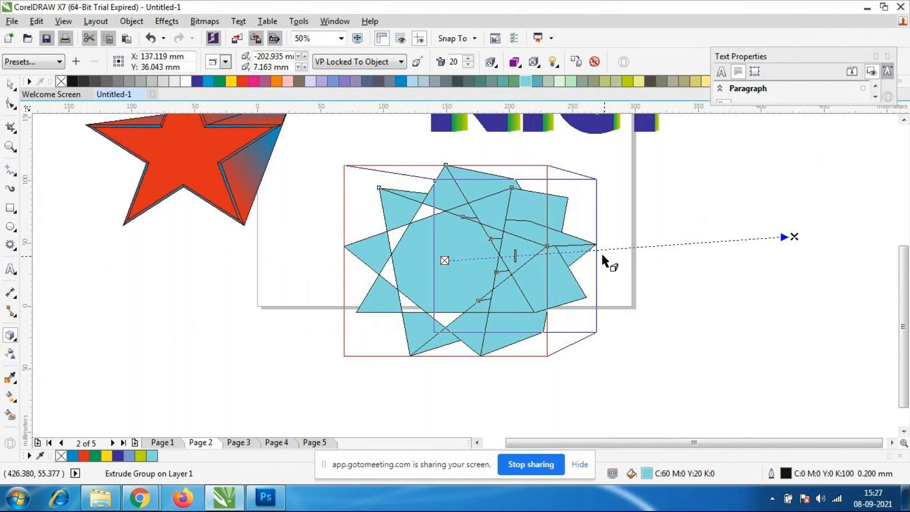
pyautogui.click(10, 86)
pyautogui.click(521, 296)
pyautogui.click(10, 103)
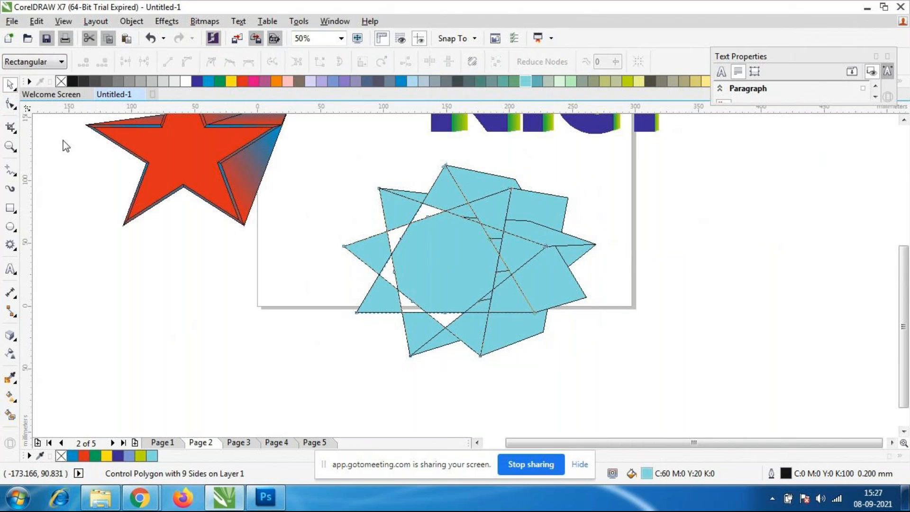
pyautogui.click(463, 220)
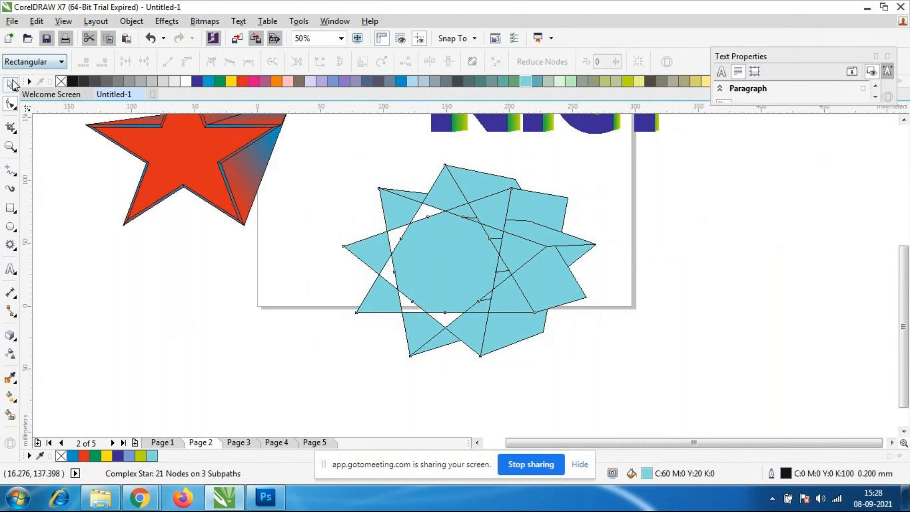
pyautogui.press('space')
# Select the whole extruded complex star and shade its extrusion with a color gradient from yellow-green to black.
pyautogui.moveTo(312, 143); pyautogui.dragTo(632, 396)
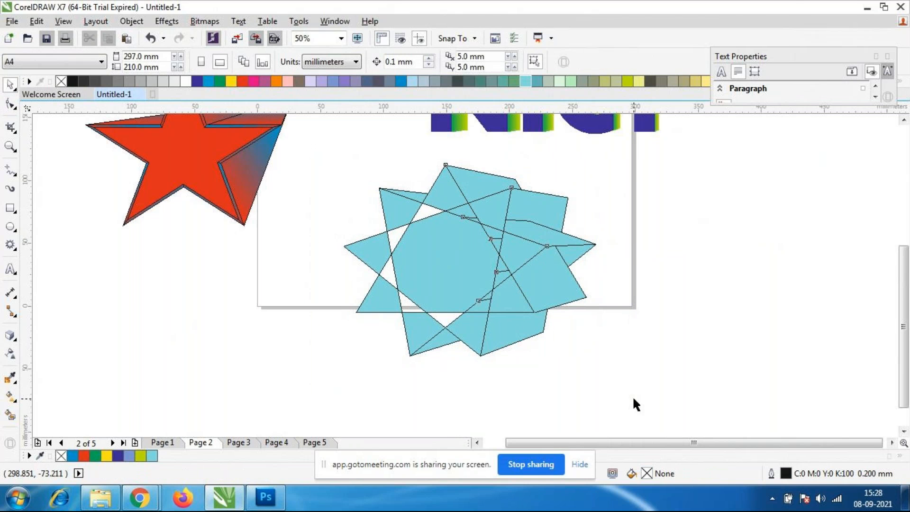
pyautogui.click(533, 61)
pyautogui.click(512, 61)
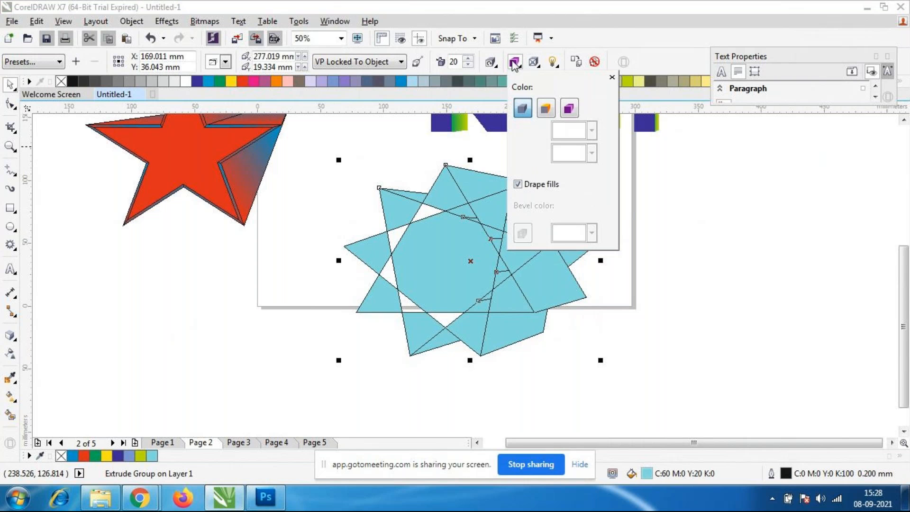
pyautogui.click(569, 108)
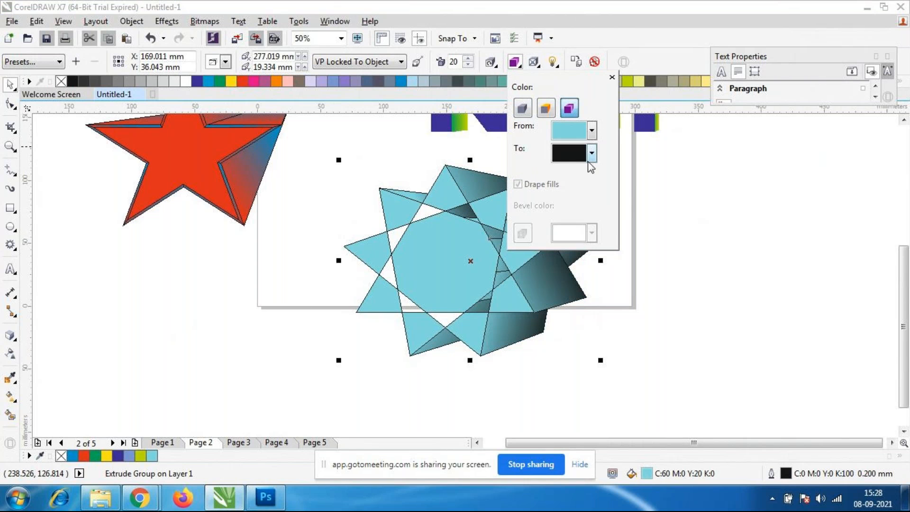
pyautogui.click(591, 130)
pyautogui.click(567, 168)
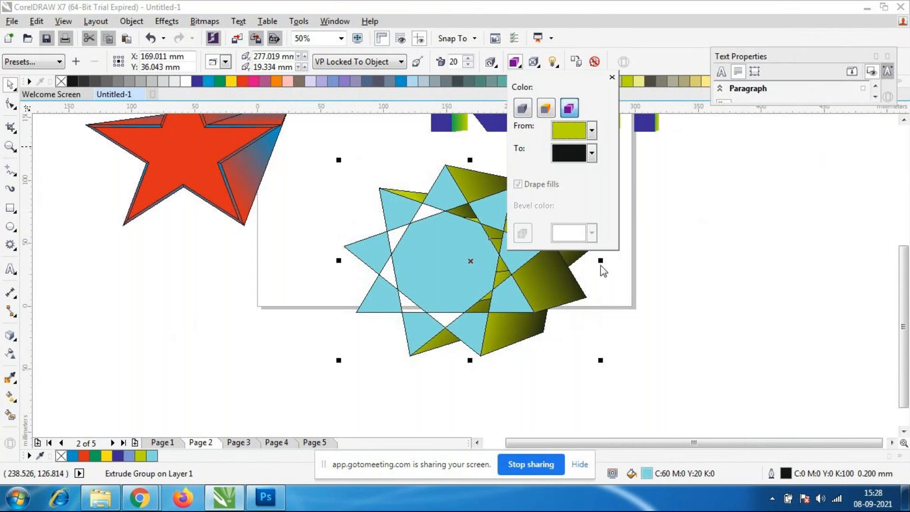
pyautogui.click(623, 316)
# Reshape the extruded complex star into a twisted pinwheel by moving its nodes with the Shape tool.
pyautogui.click(491, 294)
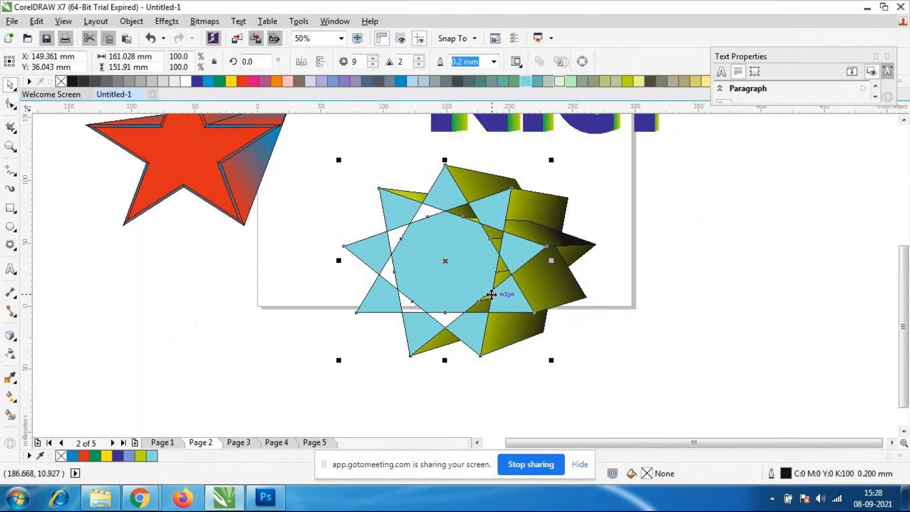
pyautogui.click(17, 103)
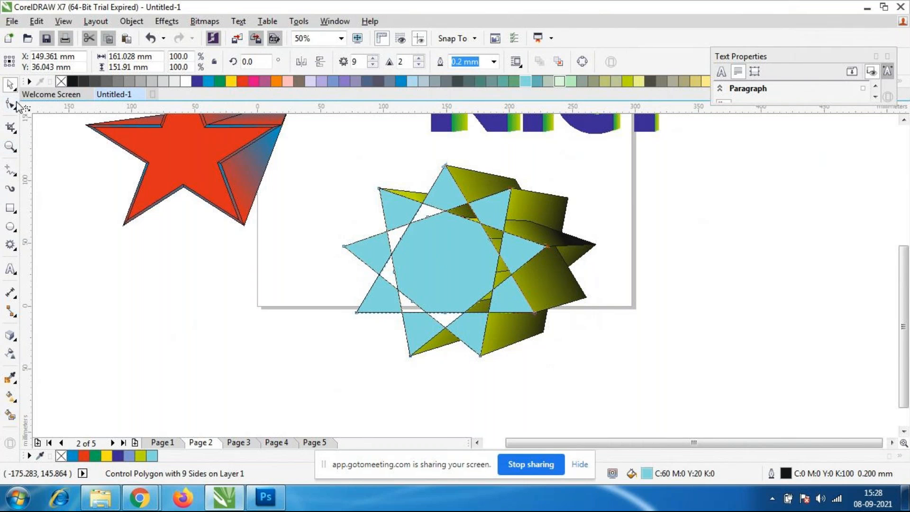
pyautogui.moveTo(400, 268); pyautogui.dragTo(542, 332)
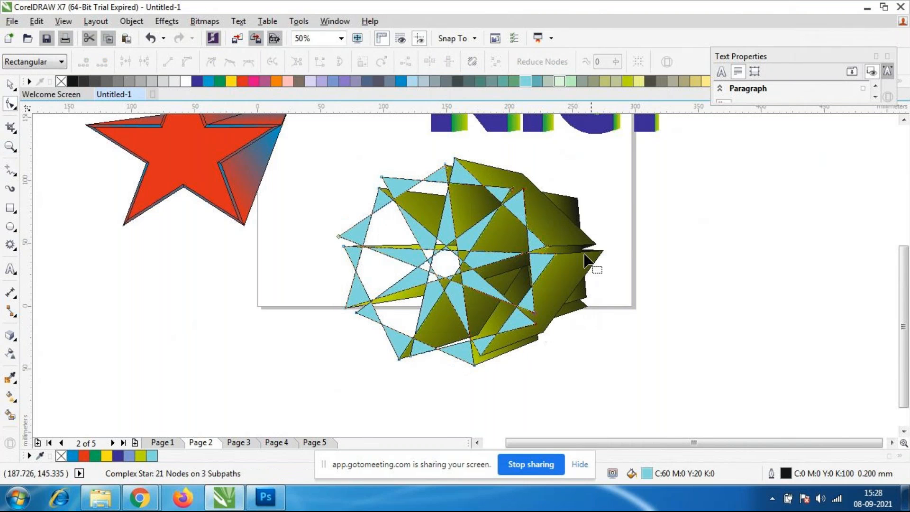
pyautogui.moveTo(529, 197); pyautogui.dragTo(492, 315)
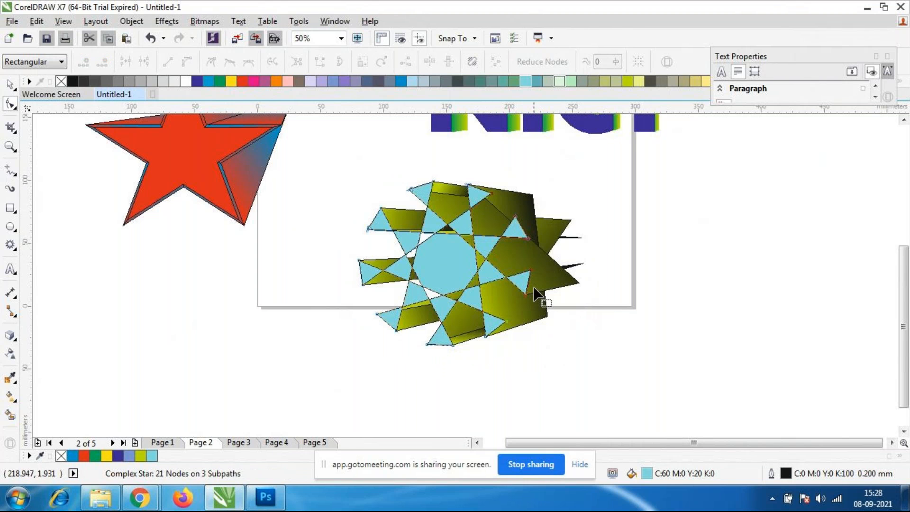
pyautogui.moveTo(528, 332); pyautogui.dragTo(547, 359)
pyautogui.scroll(-1, 366, 246)
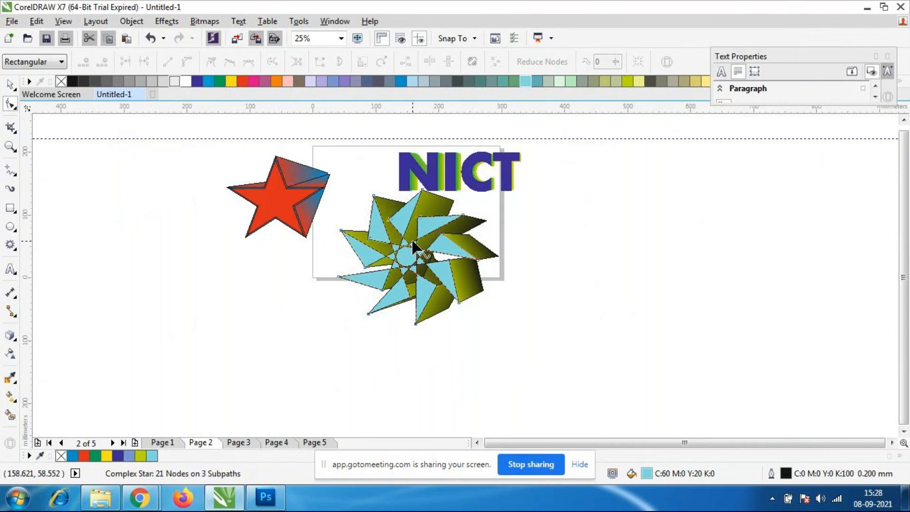
pyautogui.scroll(1, 413, 246)
# Switch to the Coreldraw folder in File Explorer, view the BMW logo image enlarged to examine the lettering and ring of both versions, and return to the folder.
pyautogui.click(100, 498)
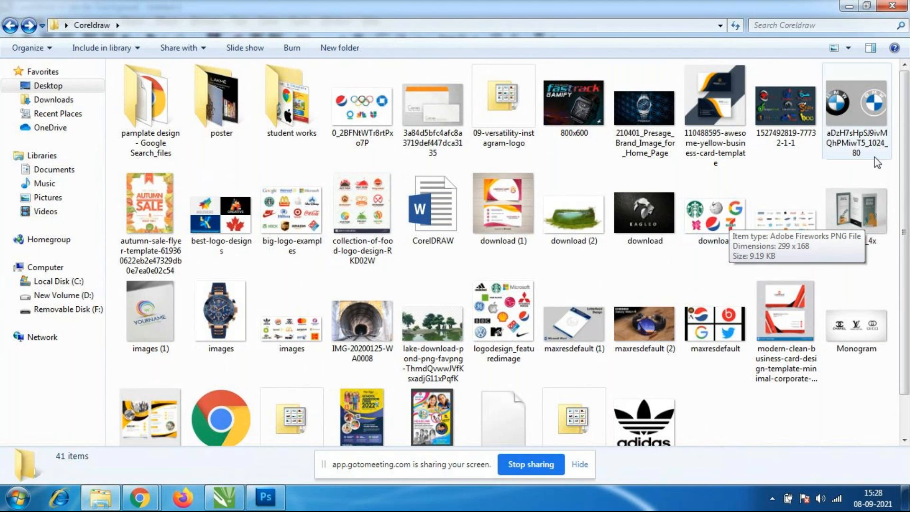
pyautogui.doubleClick(872, 142)
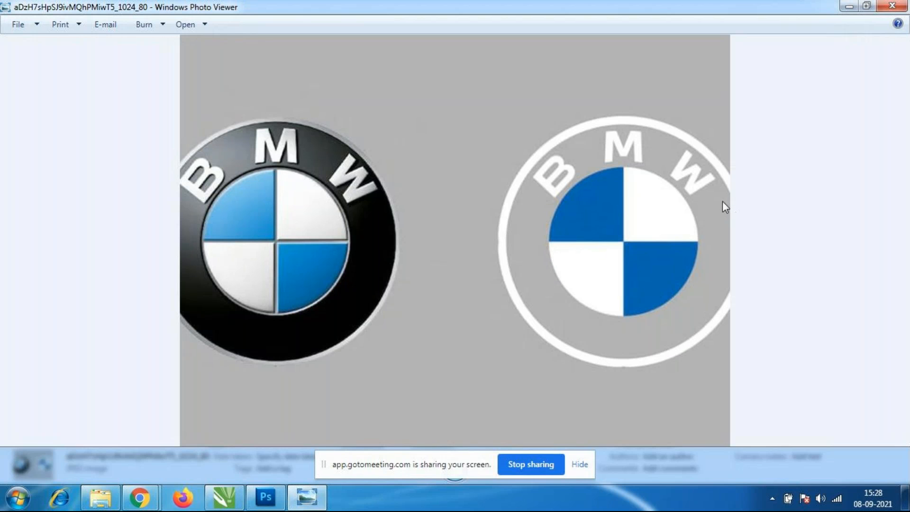
pyautogui.scroll(3, 263, 115)
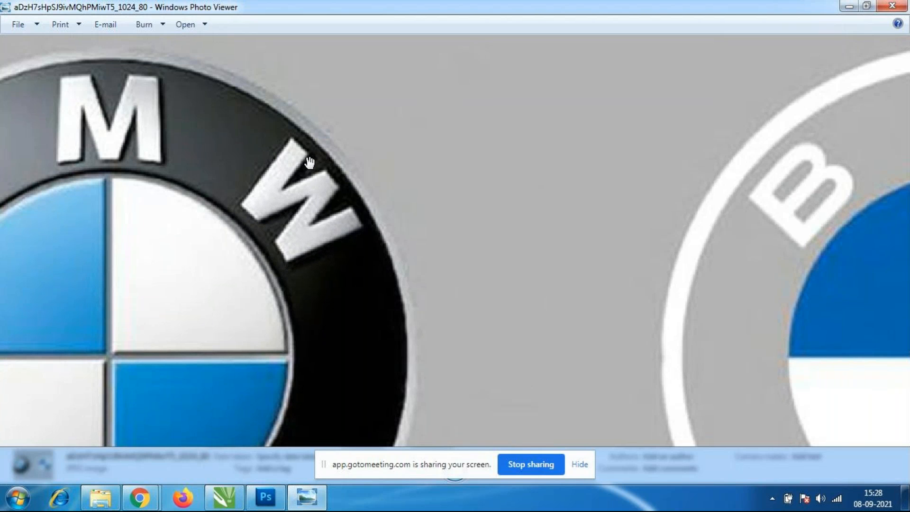
pyautogui.scroll(-3, 585, 244)
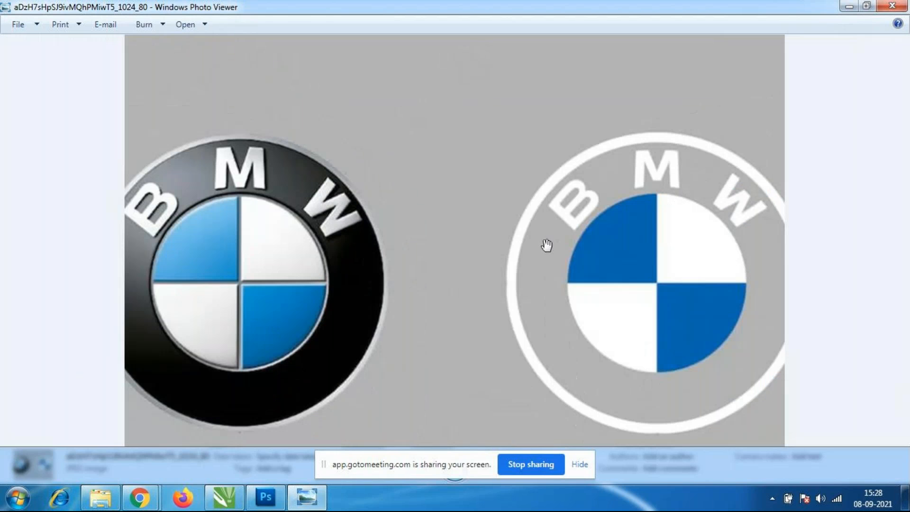
pyautogui.scroll(2, 244, 223)
pyautogui.scroll(1, 191, 202)
pyautogui.scroll(1, 178, 349)
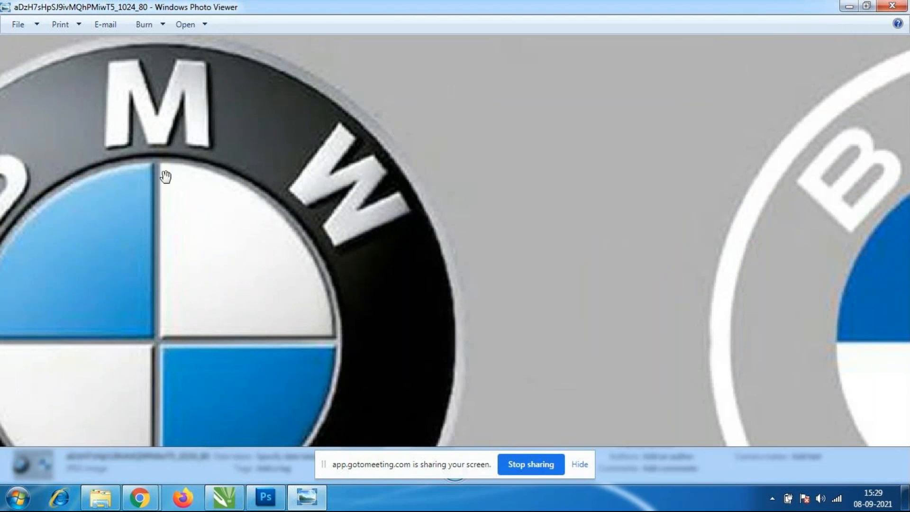
pyautogui.scroll(-1, 298, 322)
pyautogui.scroll(-2, 298, 322)
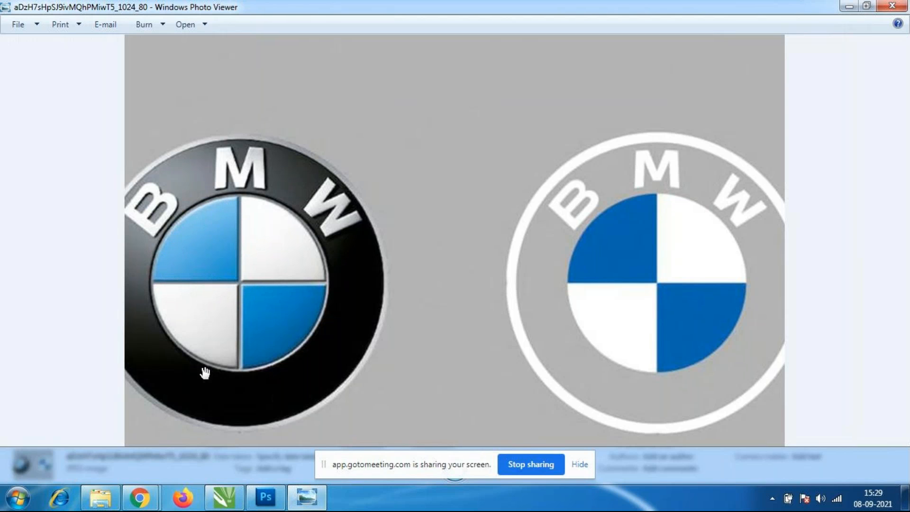
pyautogui.click(100, 498)
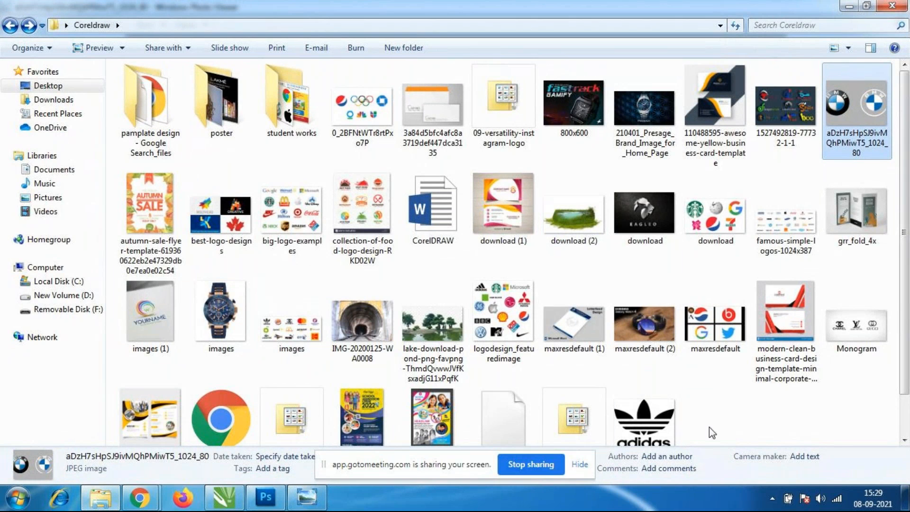
# Open the student works folder, view the LOGO FINAL image enlarged around the Domino's and Rainbow logos, and return to the folder.
pyautogui.doubleClick(285, 114)
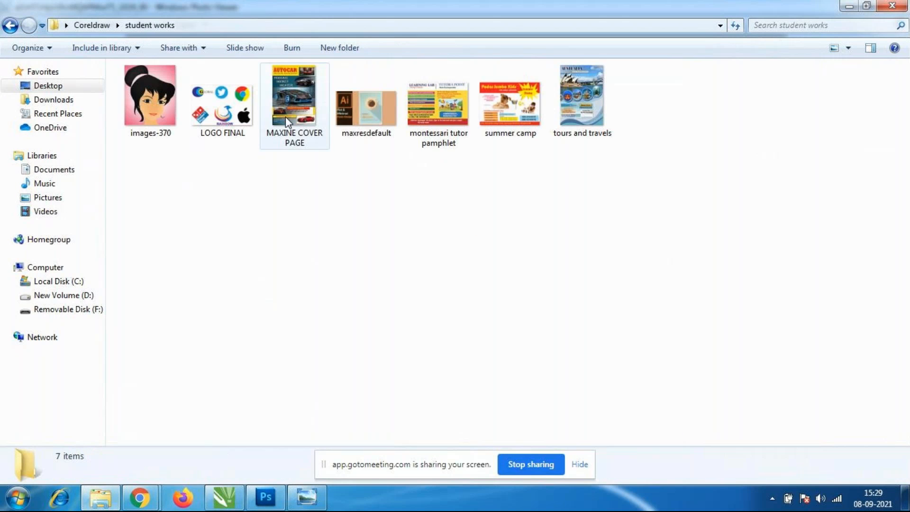
pyautogui.rightClick(352, 208)
pyautogui.click(358, 260)
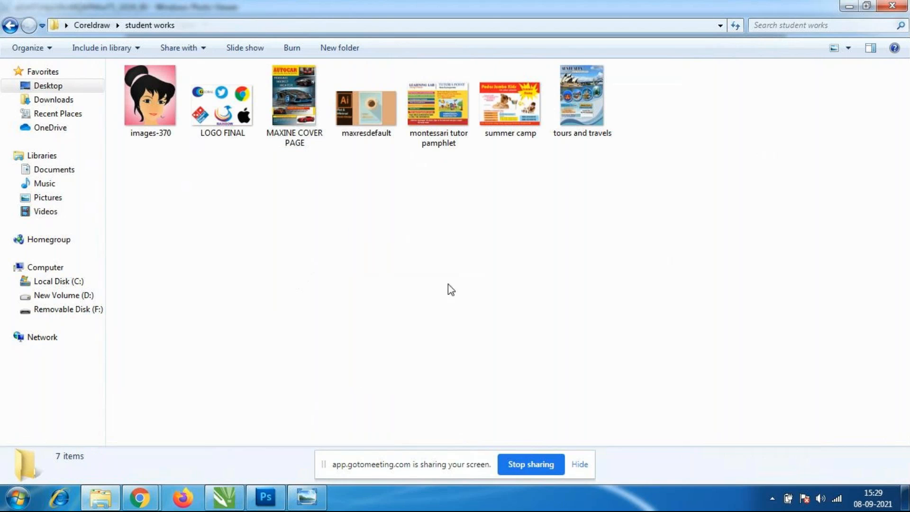
pyautogui.doubleClick(236, 100)
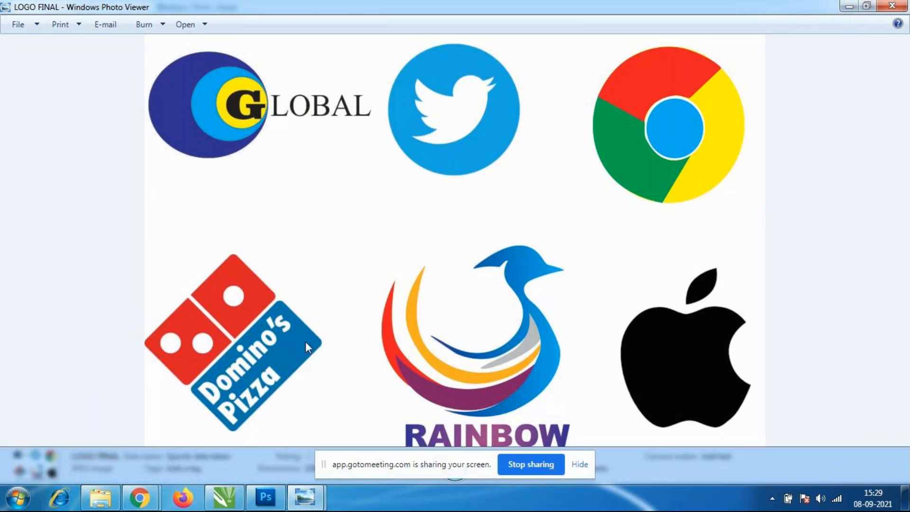
pyautogui.scroll(3, 187, 237)
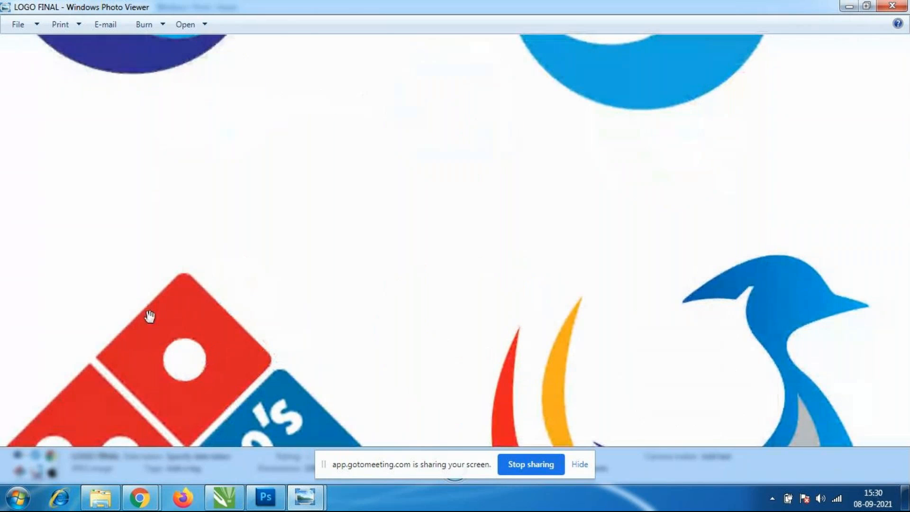
pyautogui.scroll(-3, 228, 285)
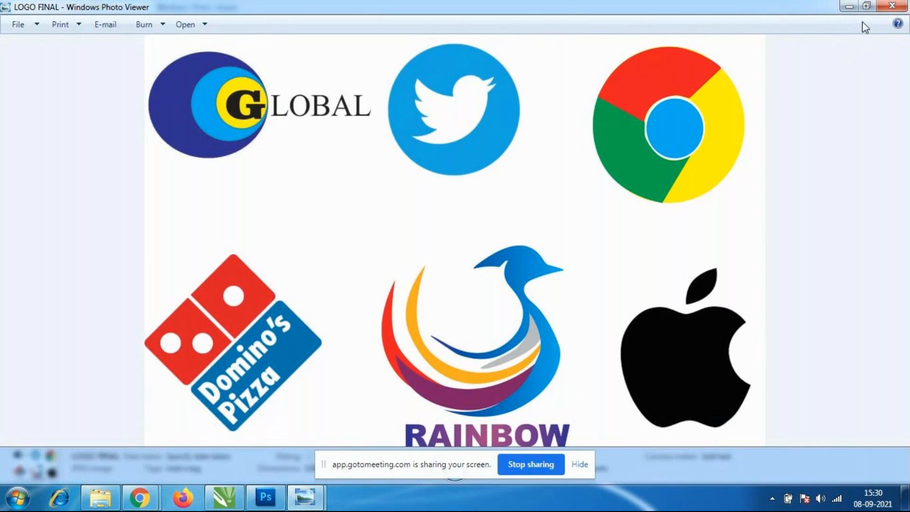
pyautogui.click(892, 10)
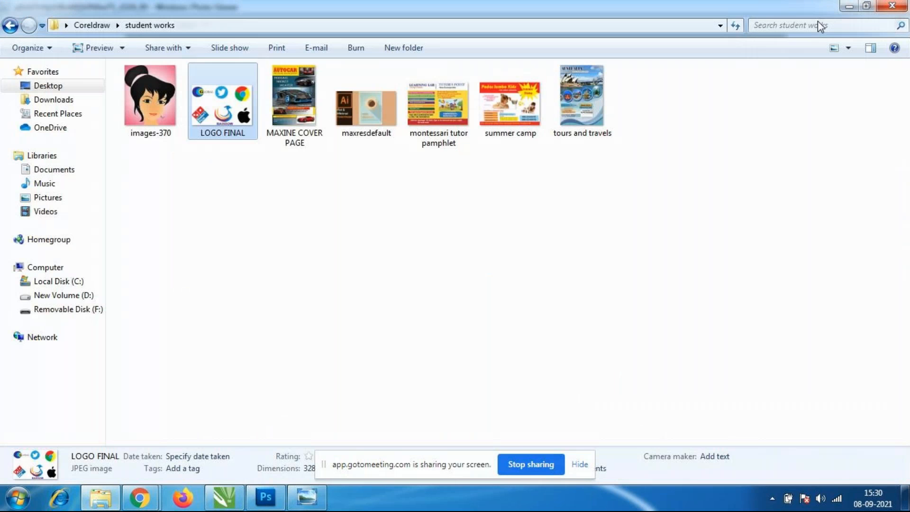
# View the images-370 portrait illustration and the tours and travels poster, closing each image after examining it.
pyautogui.click(166, 105)
pyautogui.doubleClick(166, 103)
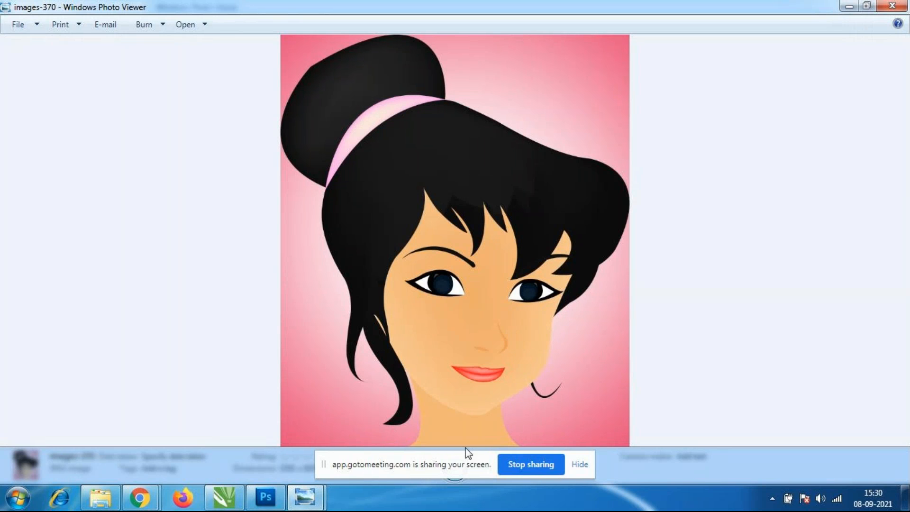
pyautogui.click(891, 5)
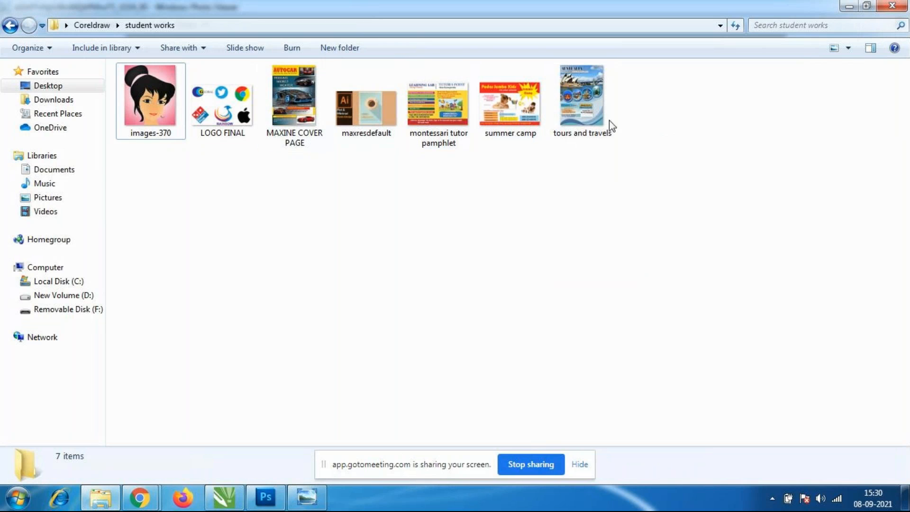
pyautogui.doubleClick(571, 107)
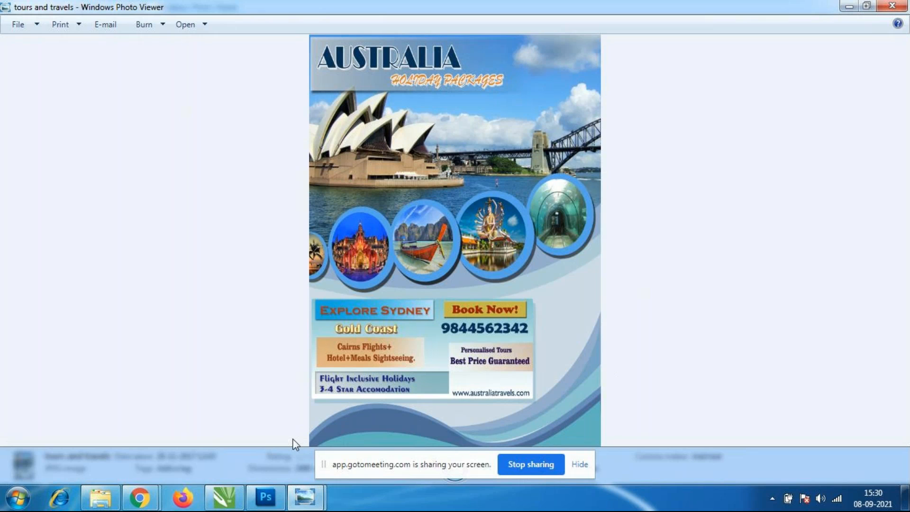
pyautogui.click(892, 6)
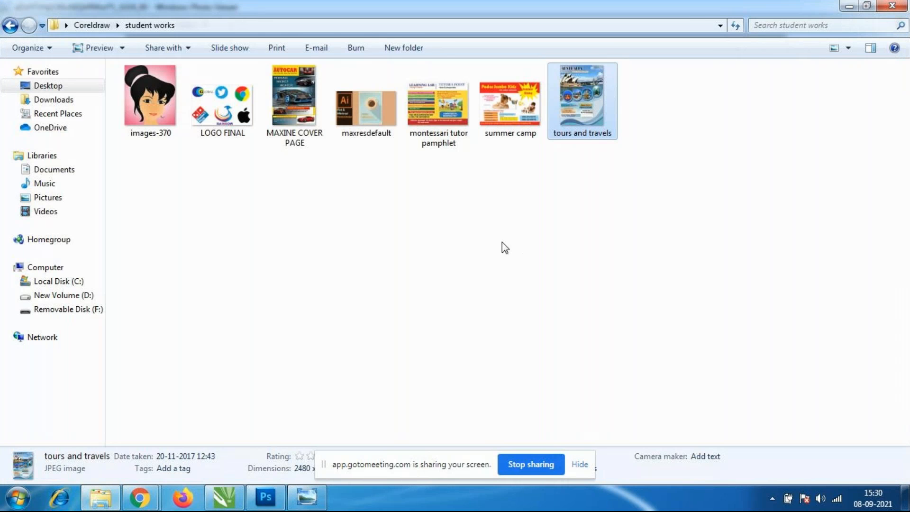
pyautogui.click(505, 248)
pyautogui.rightClick(400, 216)
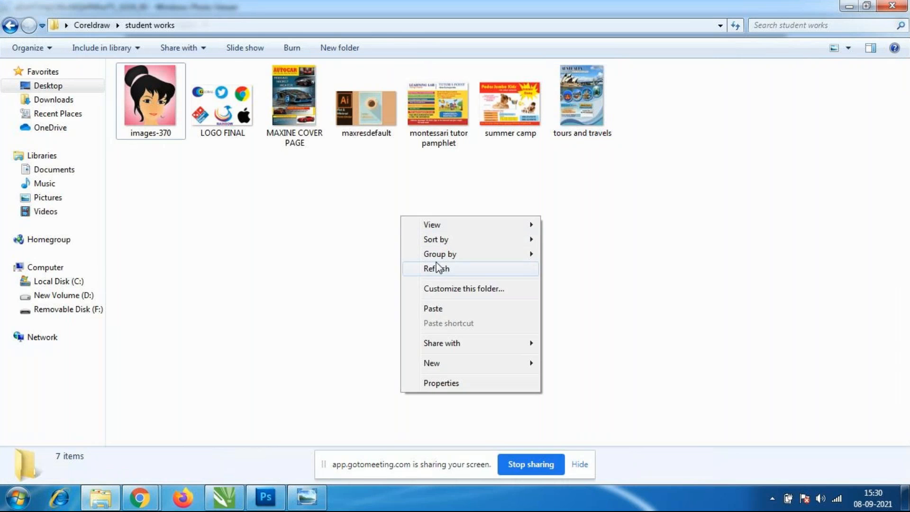
pyautogui.click(437, 268)
pyautogui.rightClick(403, 231)
pyautogui.click(441, 282)
pyautogui.rightClick(424, 232)
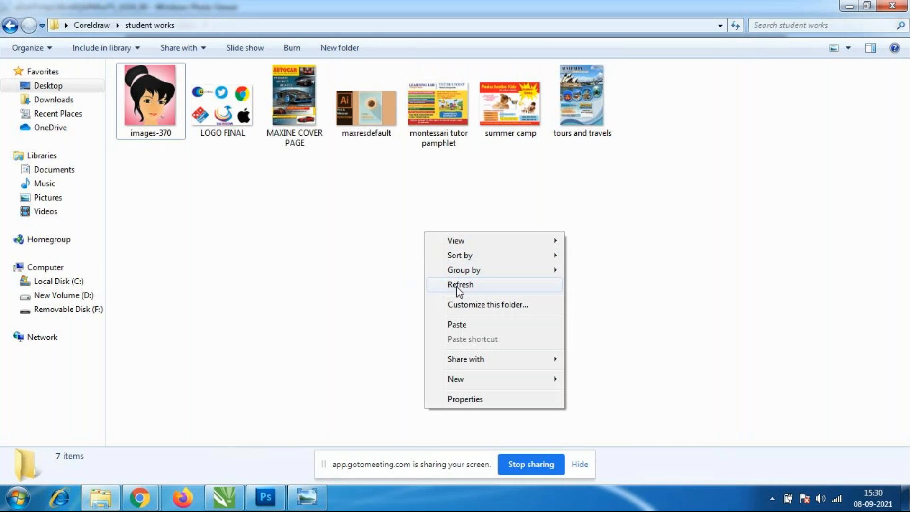
pyautogui.click(456, 286)
pyautogui.rightClick(407, 230)
pyautogui.click(448, 284)
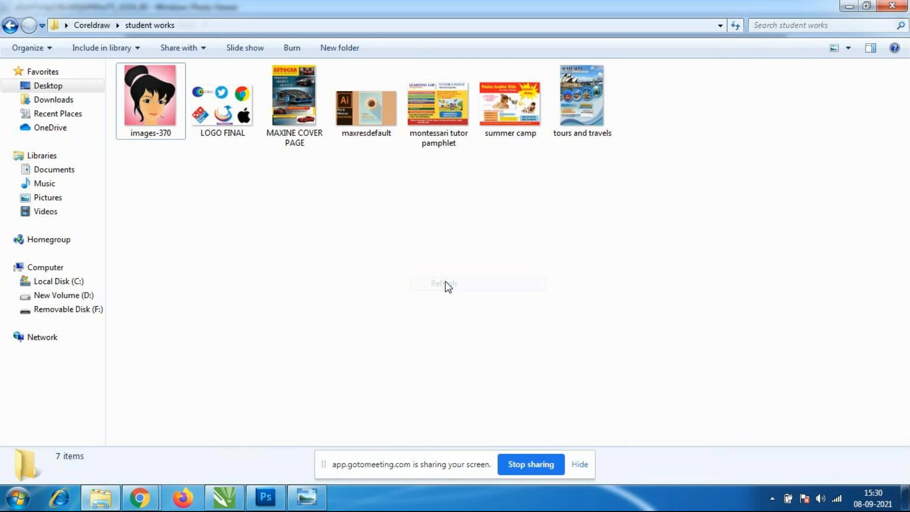
# View the summer camp flyer and the maxresdefault coffee poster, closing each image after examining its shapes and shadows.
pyautogui.doubleClick(497, 101)
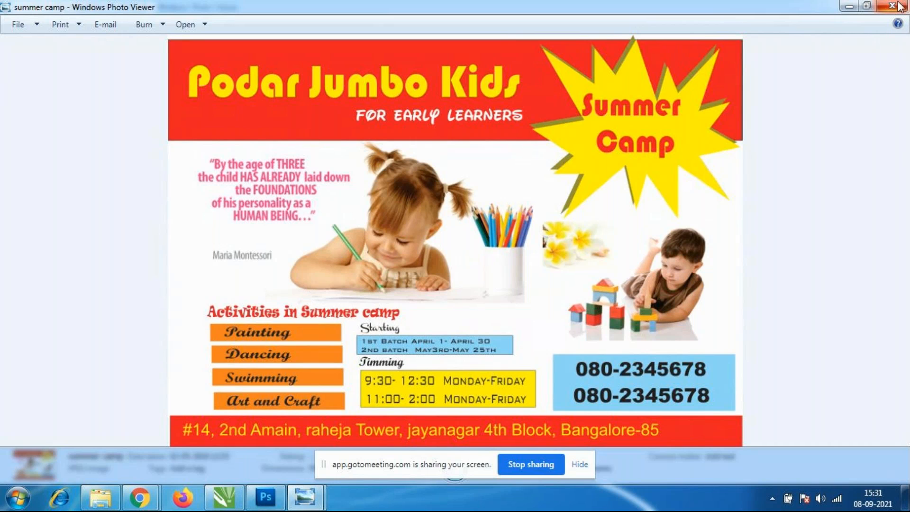
pyautogui.click(878, 8)
pyautogui.click(475, 297)
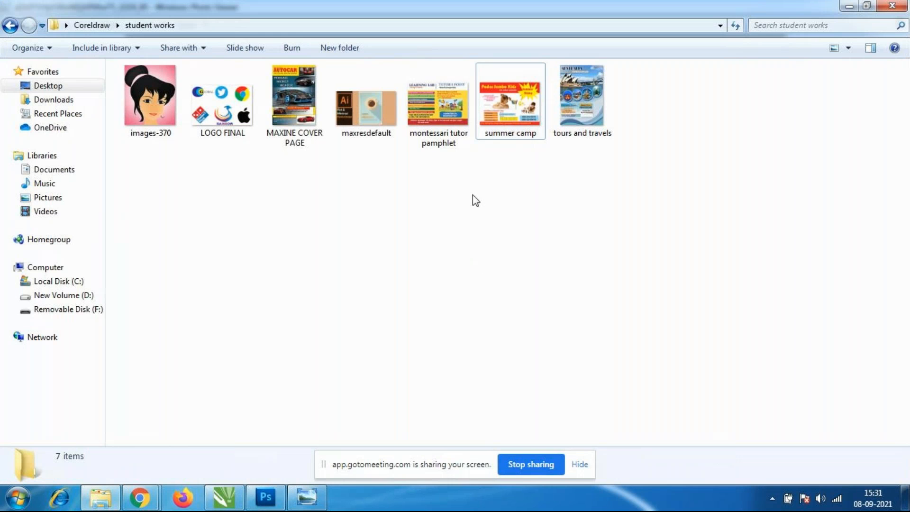
pyautogui.doubleClick(375, 110)
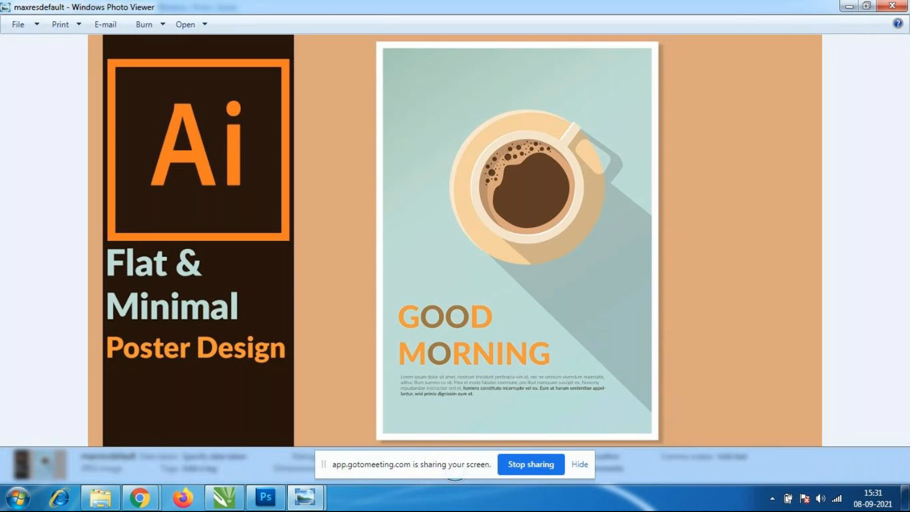
pyautogui.click(891, 5)
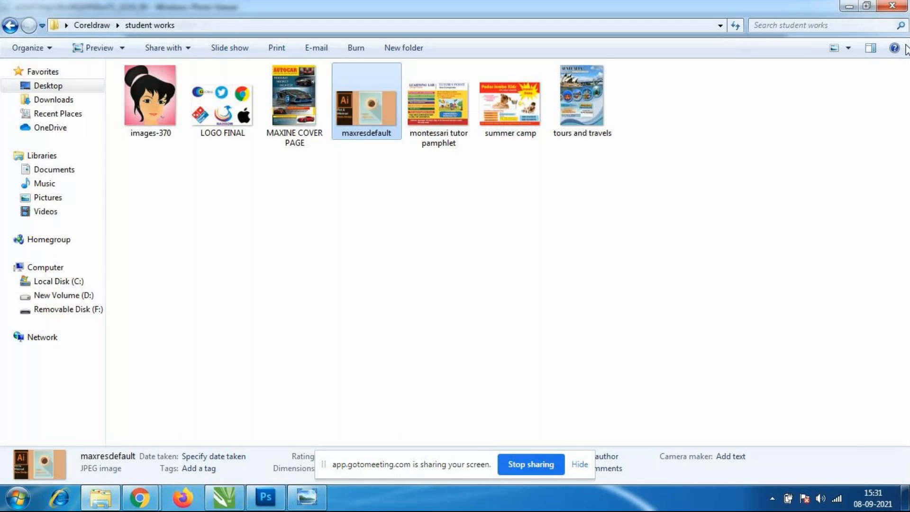
# Refresh the student works folder and open the MAXINE COVER PAGE image for viewing.
pyautogui.click(625, 225)
pyautogui.rightClick(614, 217)
pyautogui.click(641, 269)
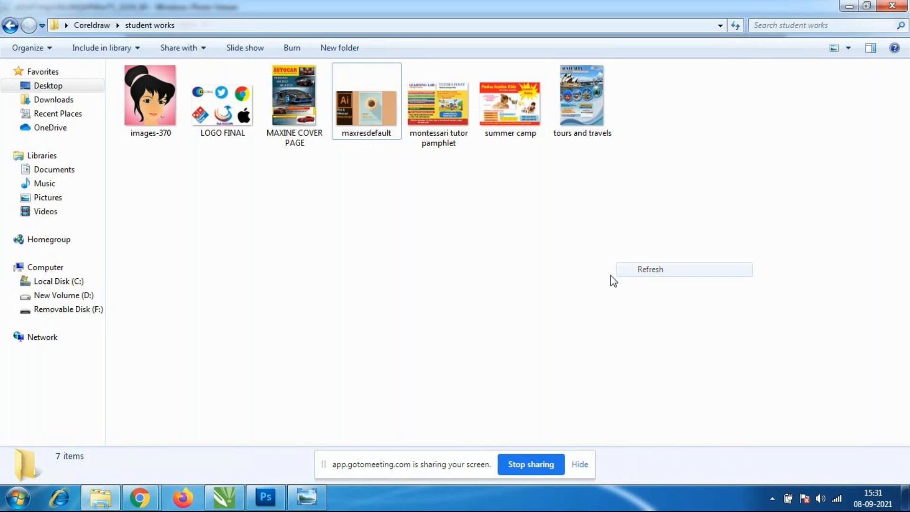
pyautogui.doubleClick(299, 90)
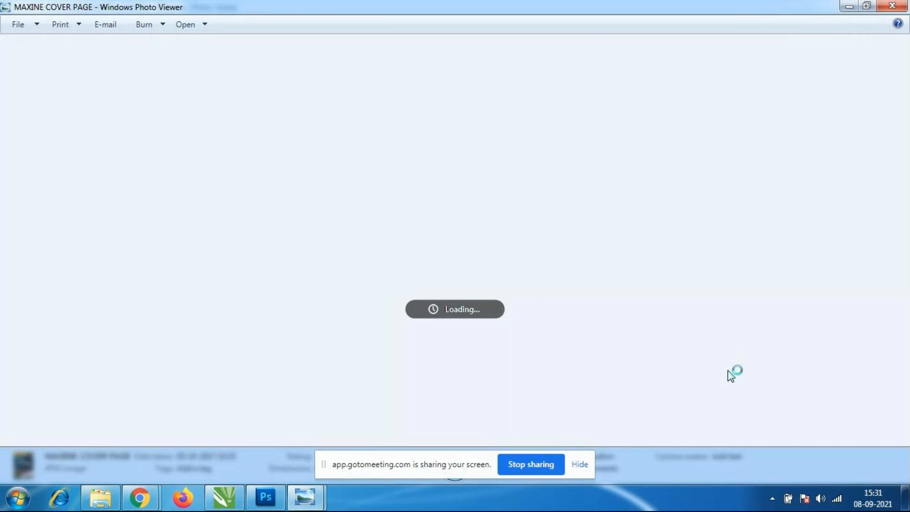
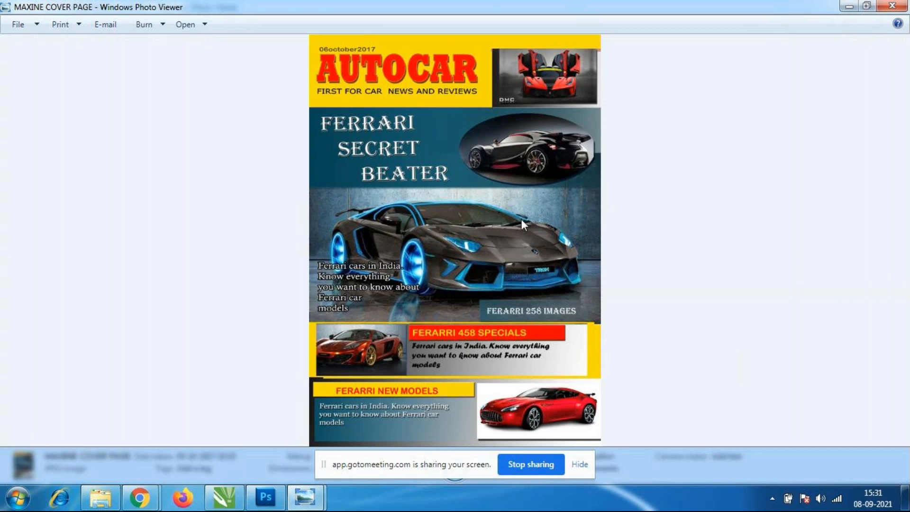
# Close the MAXINE COVER PAGE image and refresh the student works folder.
pyautogui.click(890, 6)
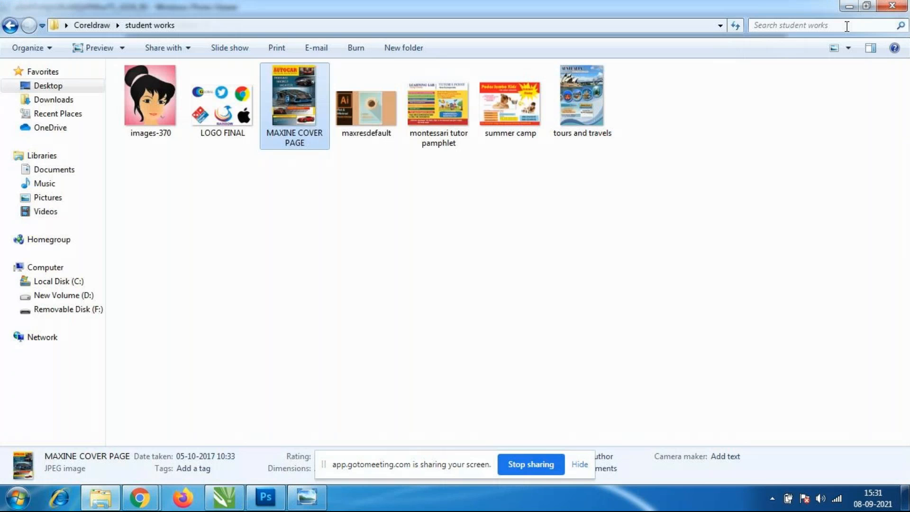
pyautogui.rightClick(393, 237)
pyautogui.rightClick(372, 232)
pyautogui.click(410, 285)
pyautogui.rightClick(376, 252)
pyautogui.click(403, 304)
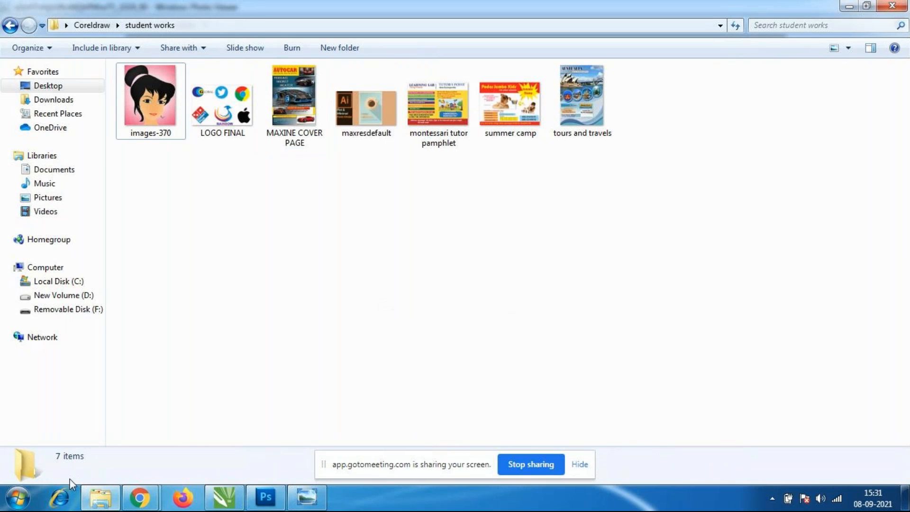
# Check the GoToMeeting session in Chrome and return to the CorelDRAW drawing.
pyautogui.click(139, 497)
pyautogui.click(84, 431)
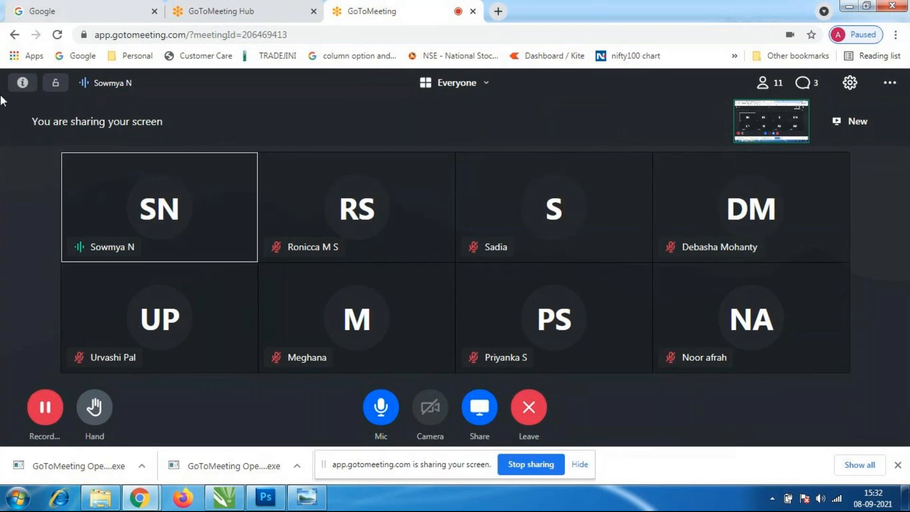
pyautogui.click(243, 506)
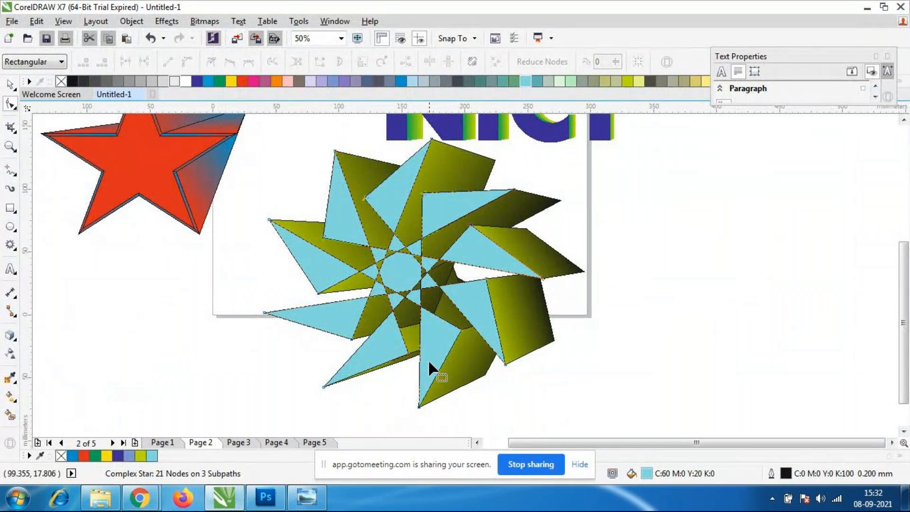
# Create a new A4 document named Untitled-2 in landscape orientation.
pyautogui.scroll(-4, 428, 359)
pyautogui.click(12, 22)
pyautogui.click(36, 36)
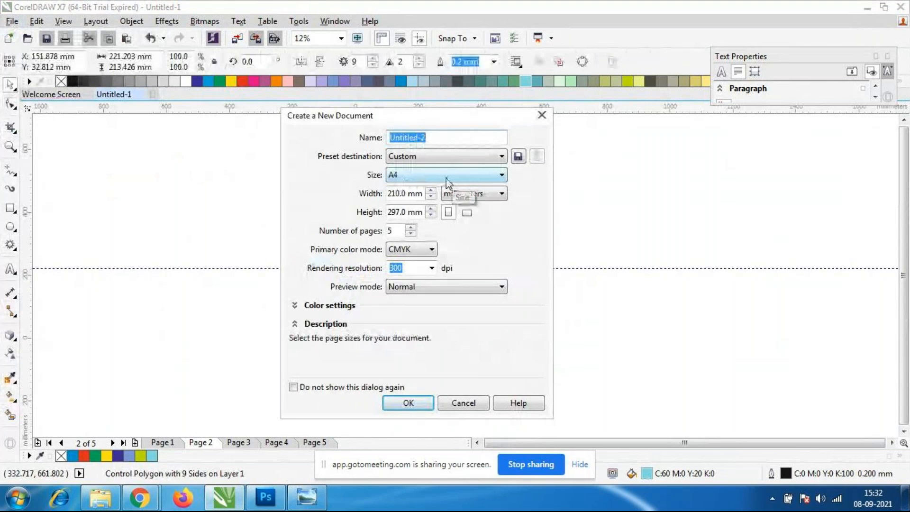
pyautogui.click(466, 213)
pyautogui.click(409, 403)
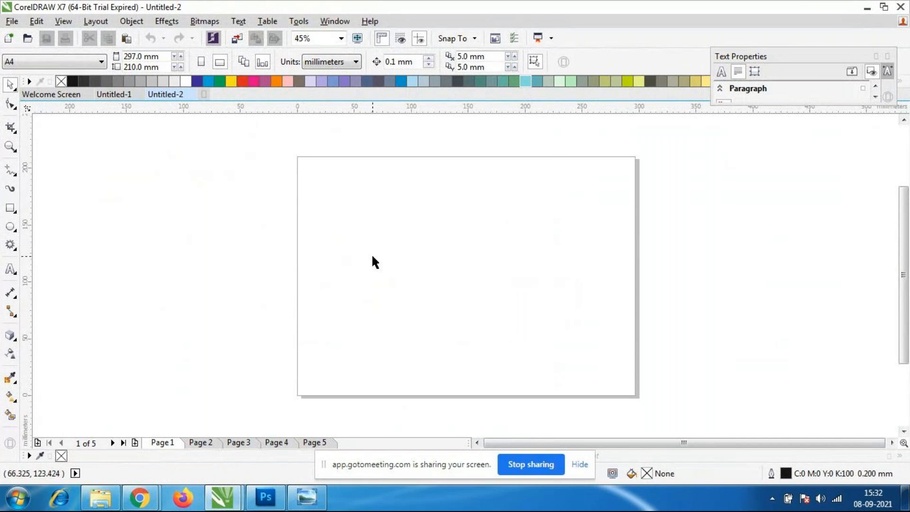
# Import 210401_Presage_Brand_Image_for_Home_Page from the Coreldraw folder at full size, starting near the page's upper-left corner.
pyautogui.click(15, 26)
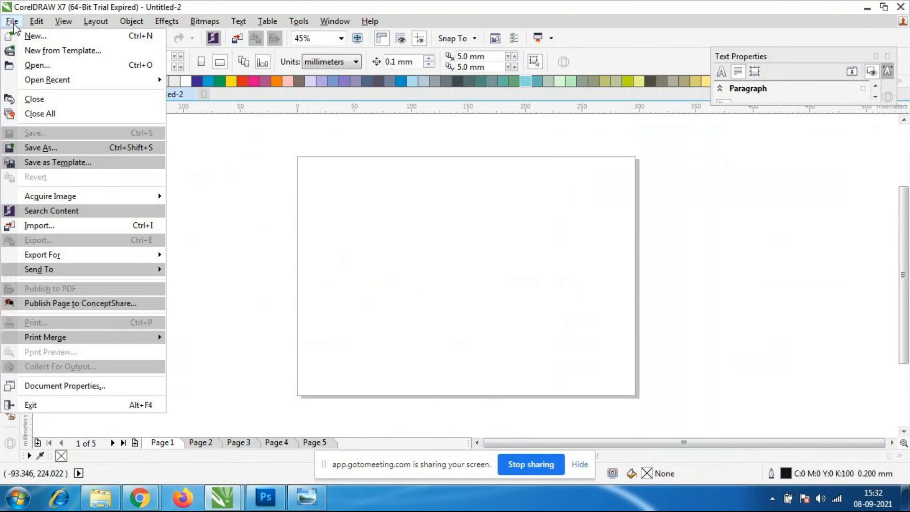
pyautogui.click(49, 229)
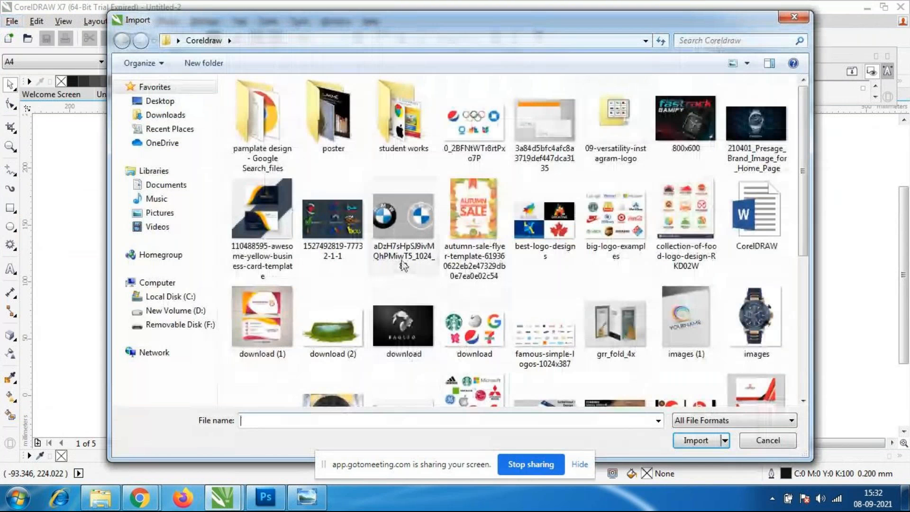
pyautogui.moveTo(801, 147)
pyautogui.mouseDown()
pyautogui.moveTo(802, 271)
pyautogui.moveTo(799, 157)
pyautogui.mouseUp()
pyautogui.click(755, 121)
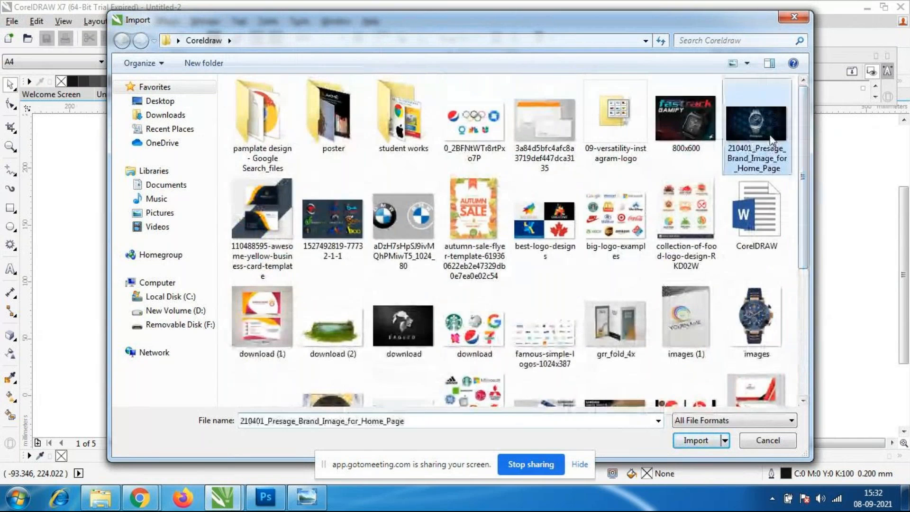
pyautogui.click(695, 439)
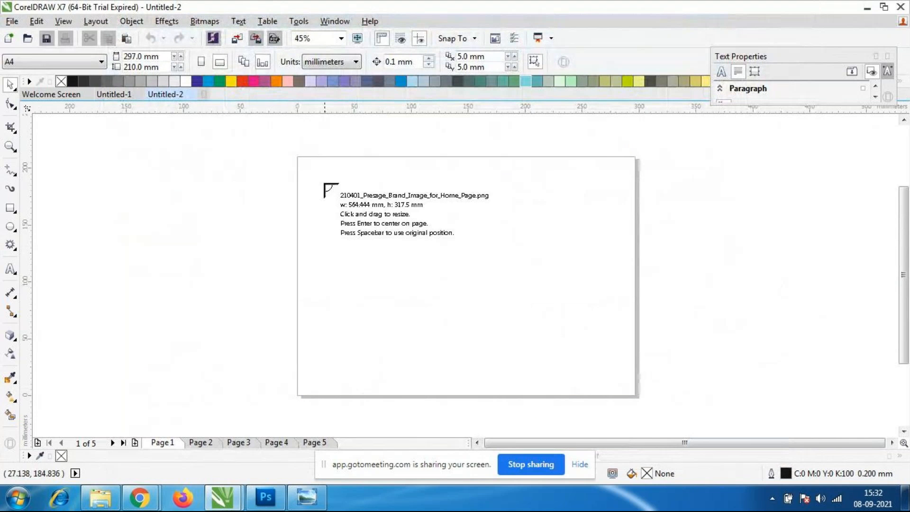
pyautogui.click(326, 185)
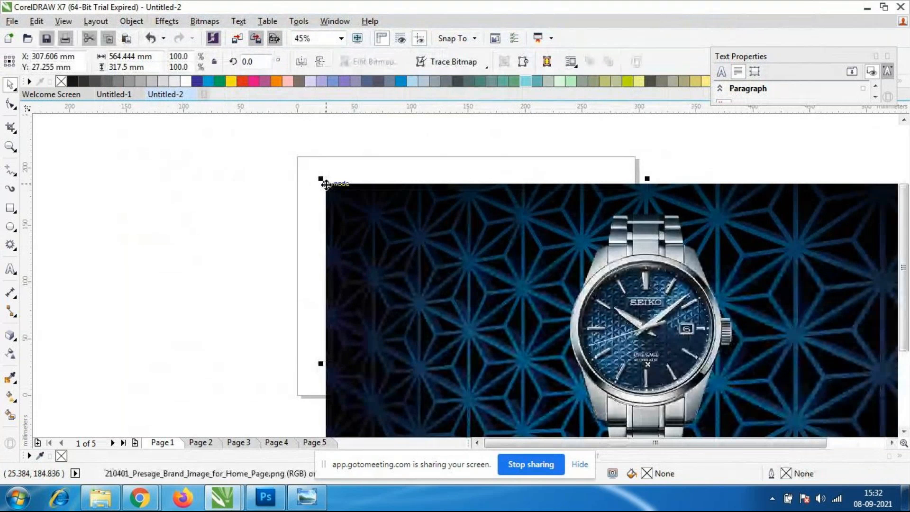
# Move the Presage watch image up and to the left over the page, trying corner resizes and undoing them.
pyautogui.moveTo(323, 179); pyautogui.dragTo(431, 305)
pyautogui.hotkey('ctrl', 'z')
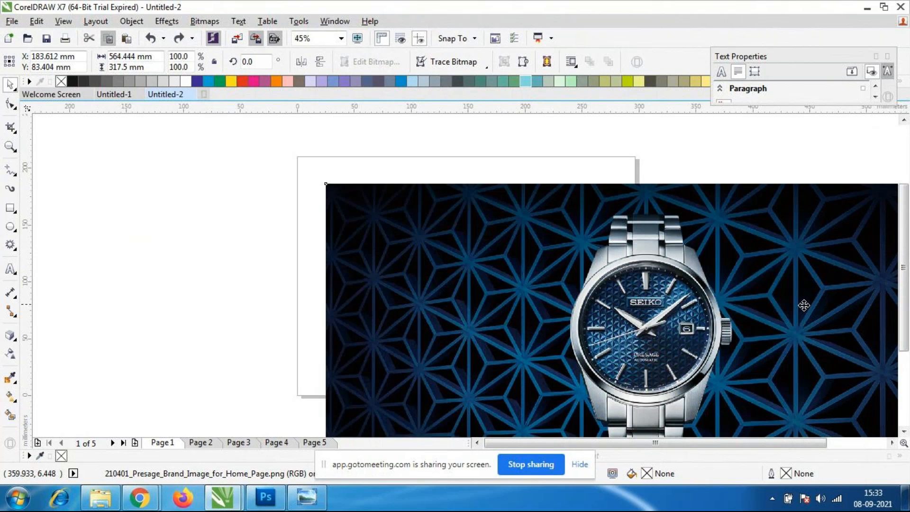
pyautogui.moveTo(344, 215); pyautogui.dragTo(197, 118)
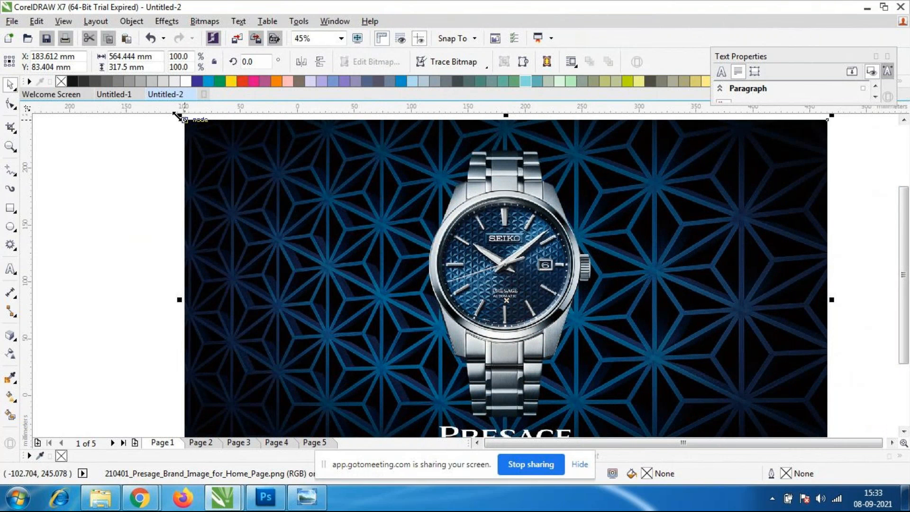
pyautogui.press('alt')
pyautogui.moveTo(176, 115); pyautogui.dragTo(313, 218)
pyautogui.hotkey('ctrl', 'z')
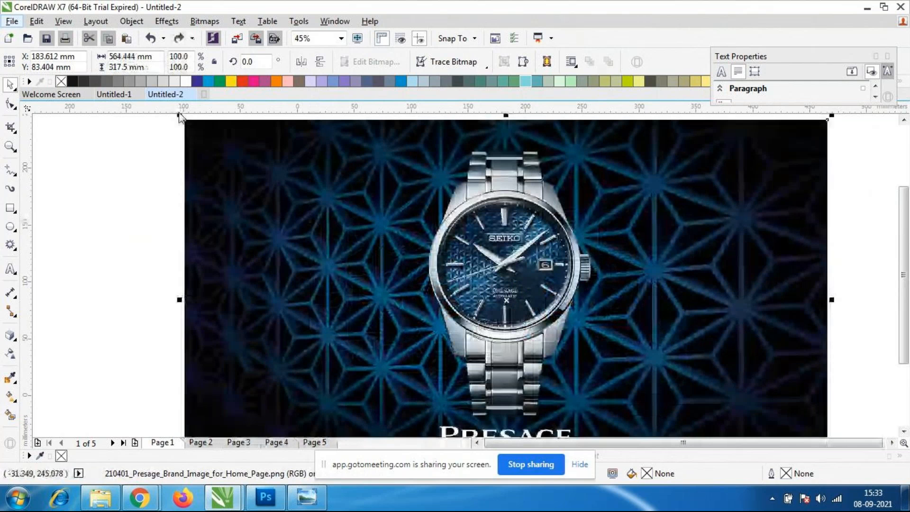
# Scale the Presage image down to about 202 by 113 mm and place it against the page's left edge.
pyautogui.moveTo(180, 115); pyautogui.dragTo(345, 209)
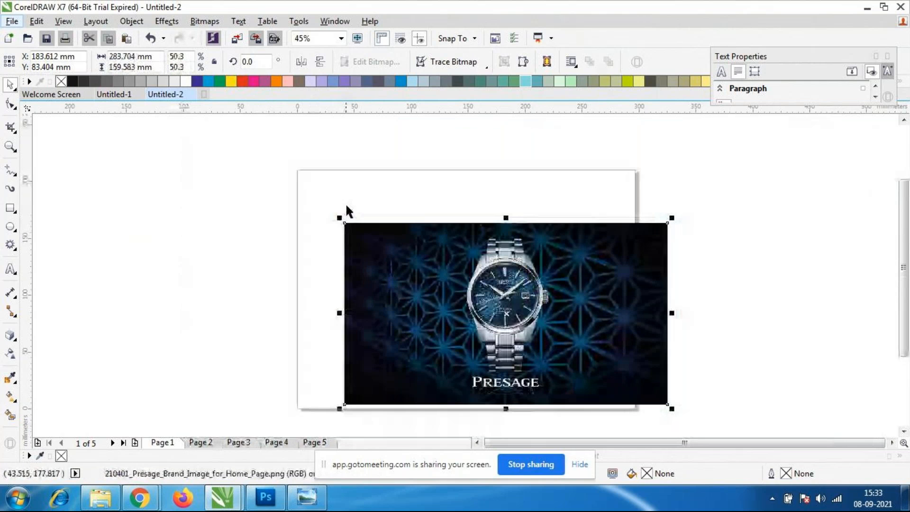
pyautogui.moveTo(570, 375); pyautogui.dragTo(522, 340)
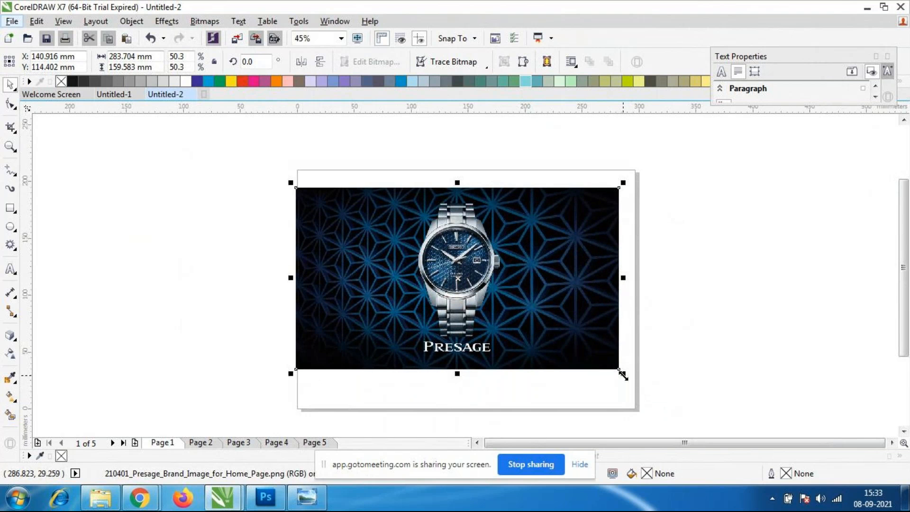
pyautogui.moveTo(623, 375); pyautogui.dragTo(574, 346)
pyautogui.moveTo(532, 316); pyautogui.dragTo(469, 321)
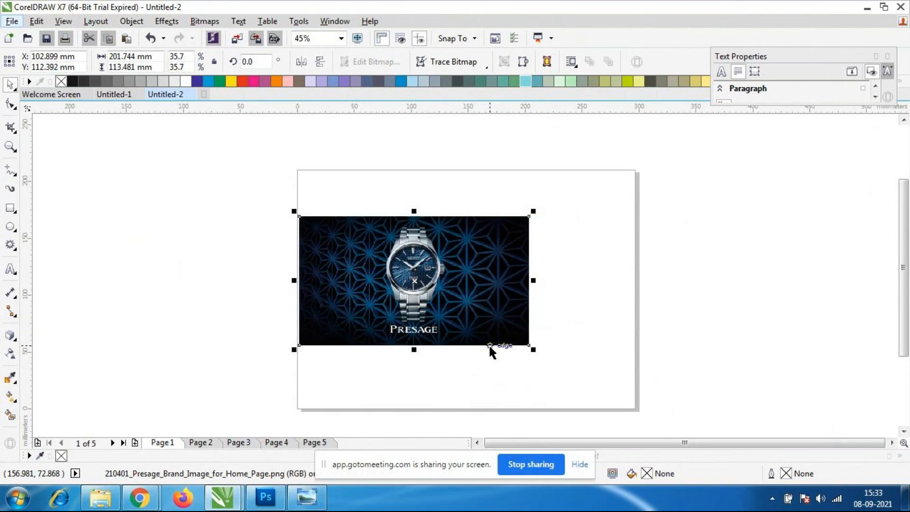
pyautogui.click(497, 377)
pyautogui.click(470, 312)
# Import the blue watch picture named images beside the Presage image and enlarge it to about 171 by 205 mm.
pyautogui.click(12, 21)
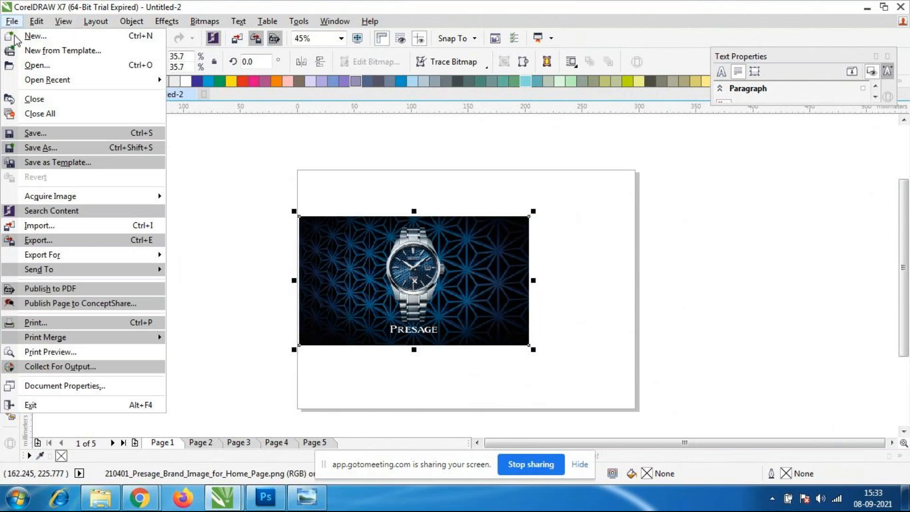
pyautogui.click(40, 225)
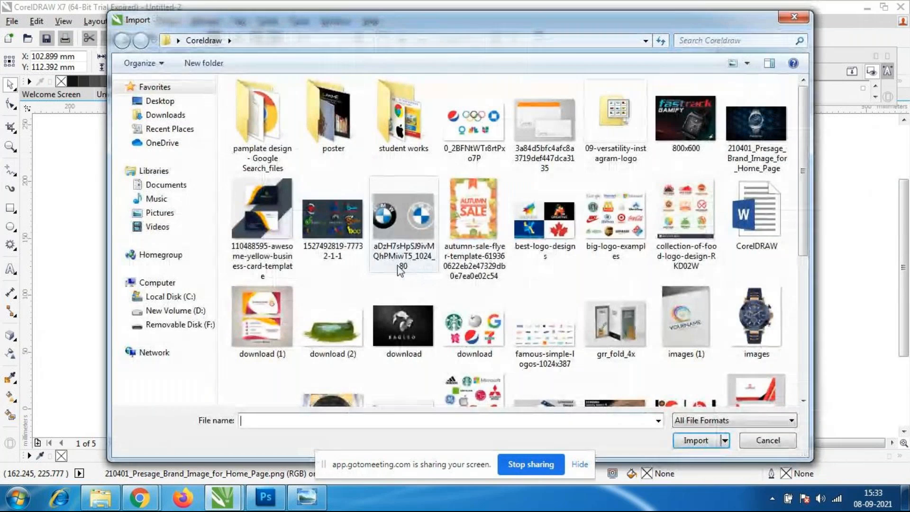
pyautogui.click(756, 323)
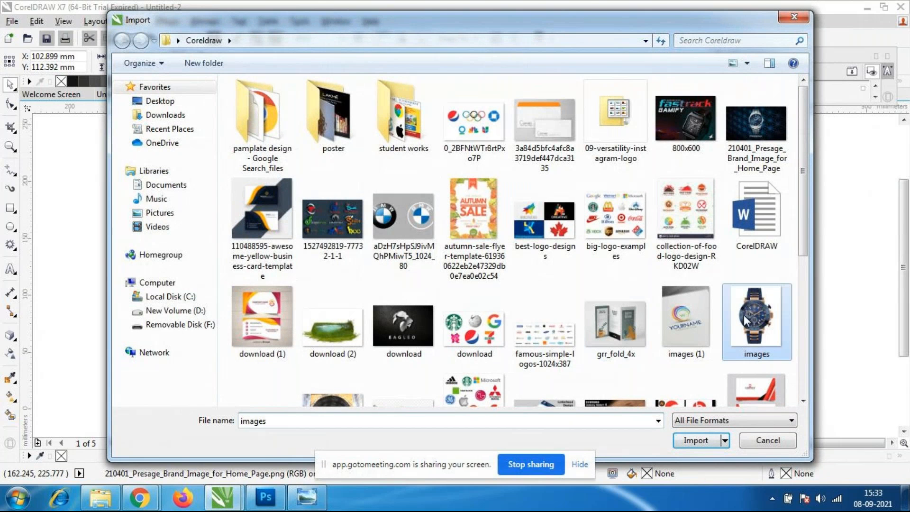
pyautogui.click(694, 440)
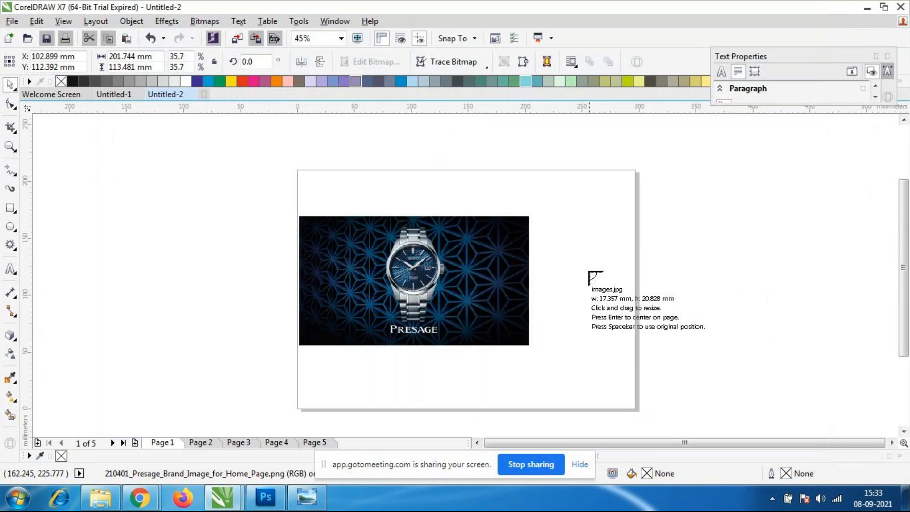
pyautogui.click(548, 219)
pyautogui.moveTo(578, 254); pyautogui.dragTo(666, 374)
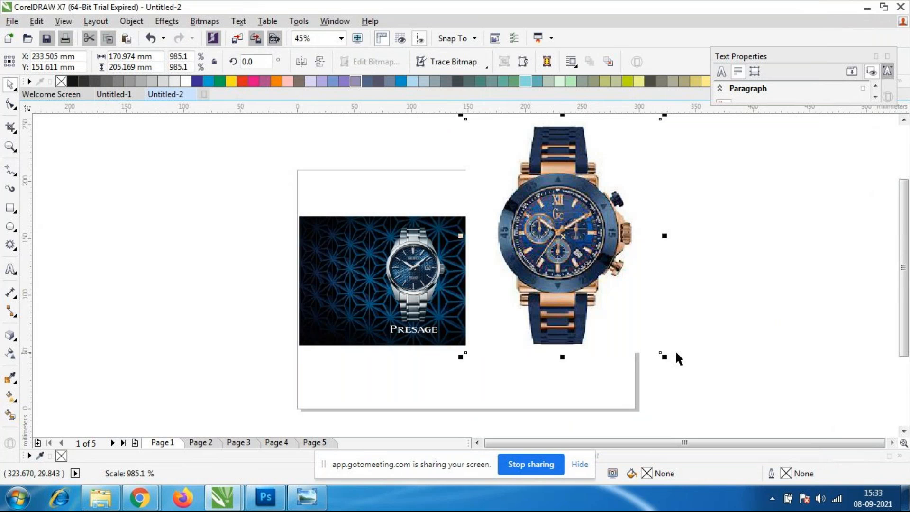
pyautogui.click(675, 351)
# Compare the image quality of both watch pictures up close and delete the enlarged blue watch picture.
pyautogui.click(575, 241)
pyautogui.scroll(5, 527, 209)
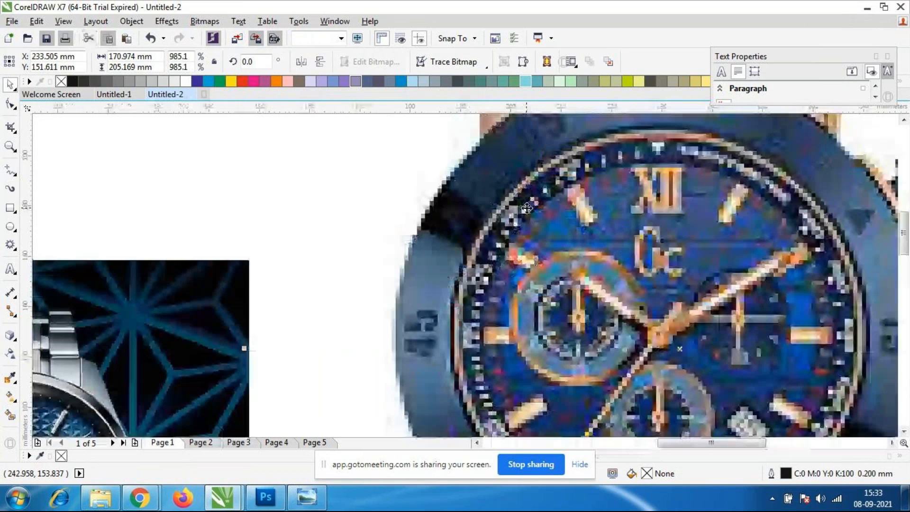
pyautogui.scroll(-6, 527, 209)
pyautogui.scroll(1, 411, 374)
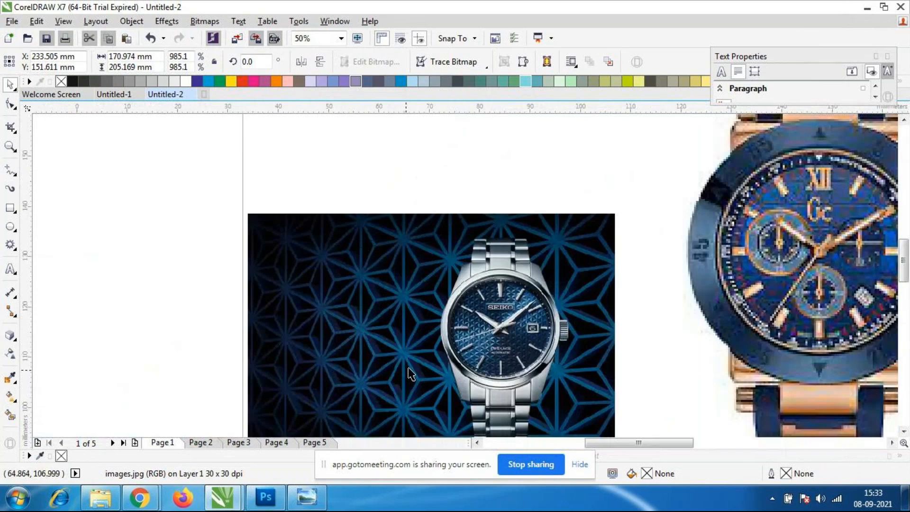
pyautogui.scroll(-1, 410, 374)
pyautogui.scroll(4, 649, 309)
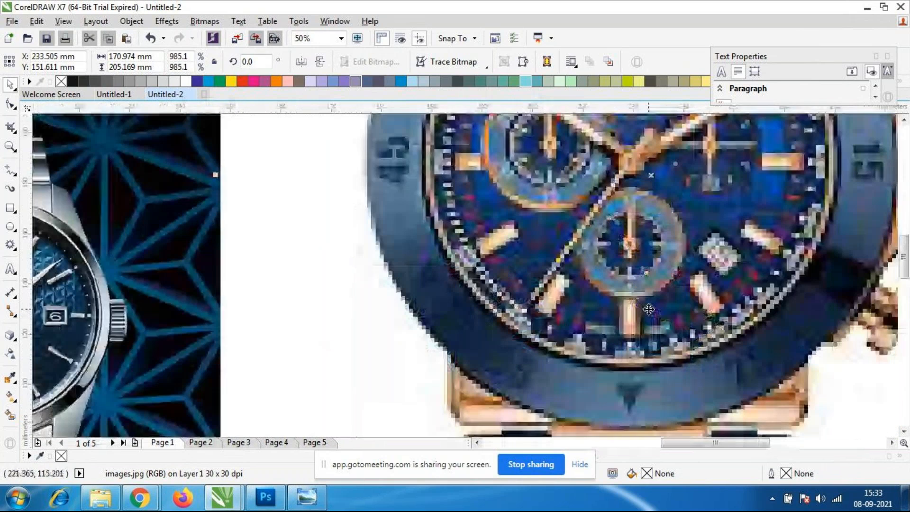
pyautogui.scroll(-3, 649, 309)
pyautogui.click(634, 294)
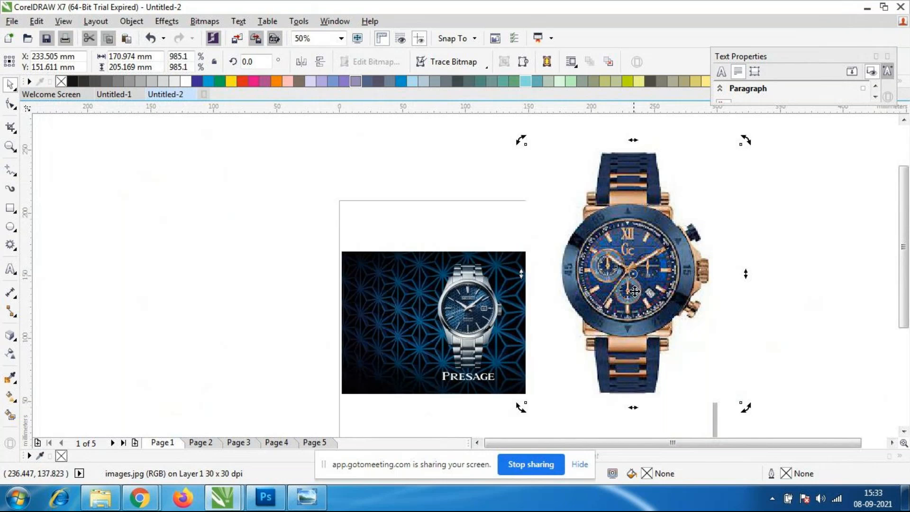
pyautogui.press('Delete')
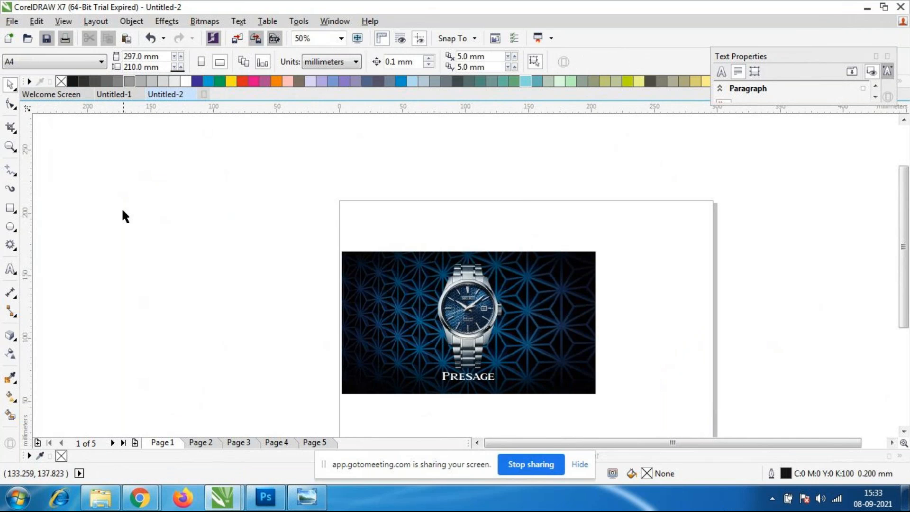
# Import the maxresdefault (2) smartwatch image and place it over the Presage image's right edge.
pyautogui.click(18, 23)
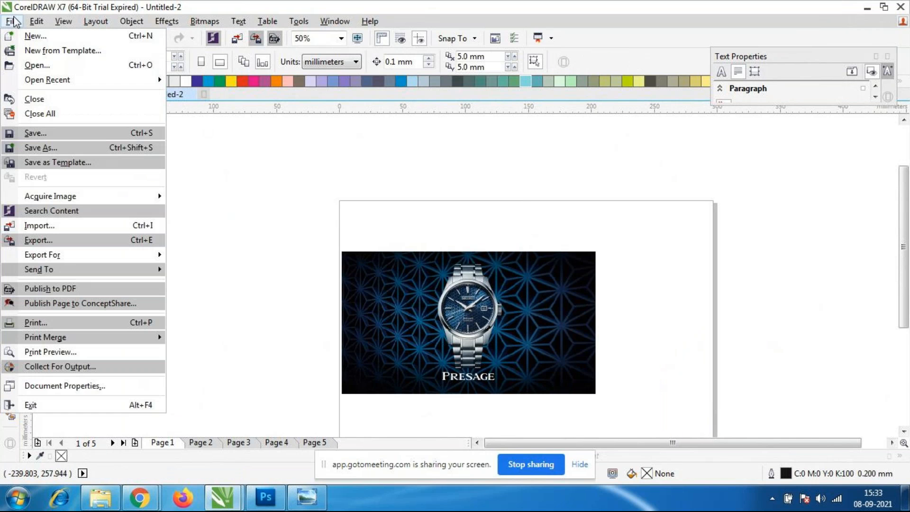
pyautogui.click(37, 228)
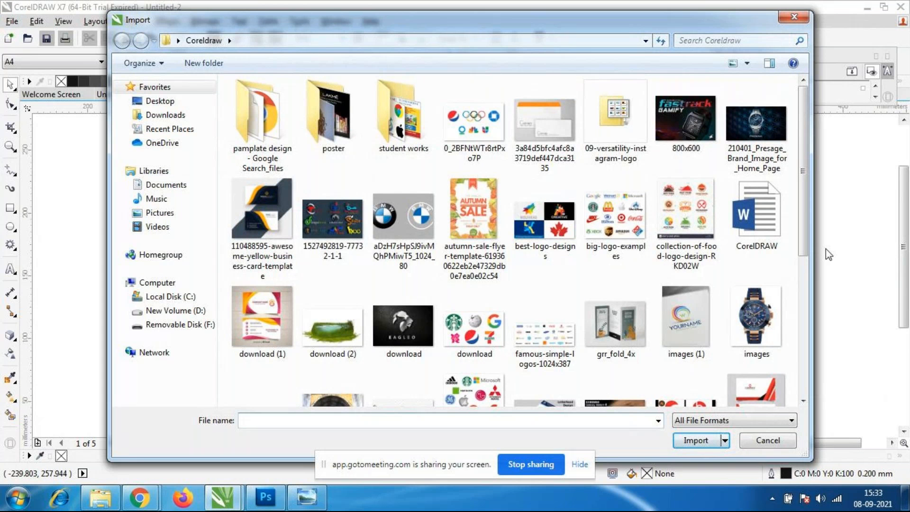
pyautogui.moveTo(803, 240); pyautogui.dragTo(804, 304)
pyautogui.click(614, 285)
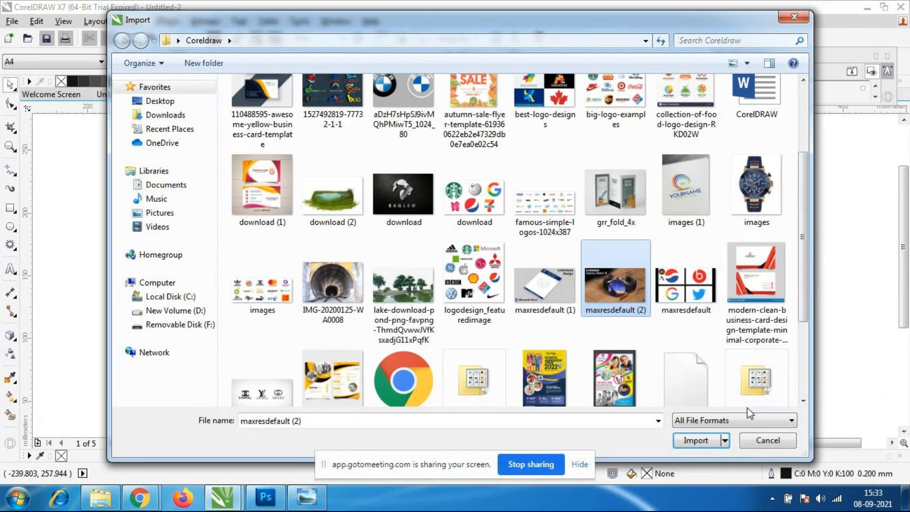
pyautogui.press('Return')
pyautogui.click(555, 264)
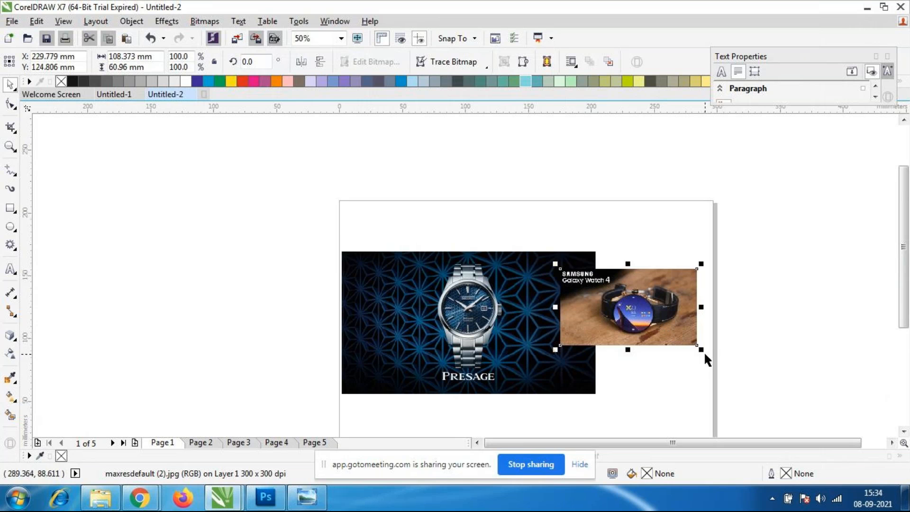
# Enlarge the Samsung Galaxy Watch 4 image to about 207 by 108 mm and inspect its quality up close.
pyautogui.moveTo(699, 349); pyautogui.dragTo(761, 383)
pyautogui.scroll(3, 695, 340)
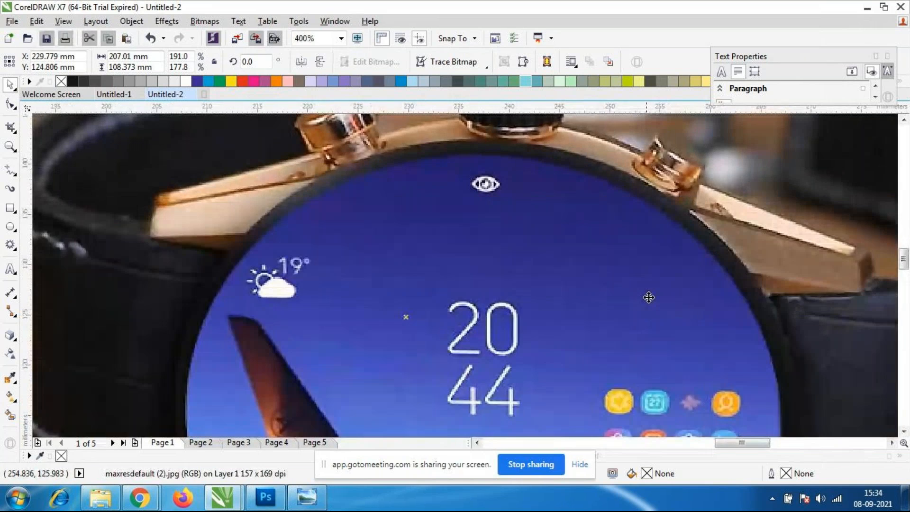
pyautogui.scroll(-3, 634, 290)
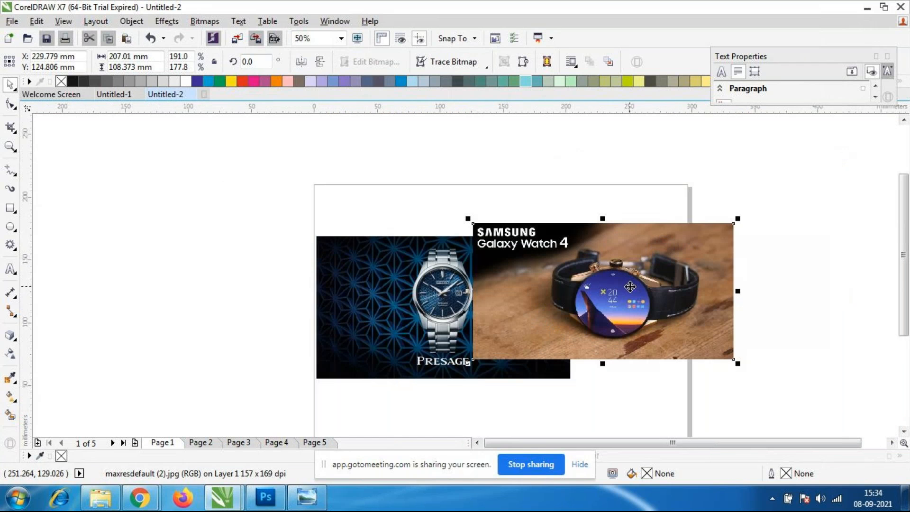
# Move the Presage image left until it extends past the page edge, and select the Samsung Galaxy Watch 4 image.
pyautogui.click(408, 315)
pyautogui.scroll(-2, 430, 312)
pyautogui.scroll(2, 414, 298)
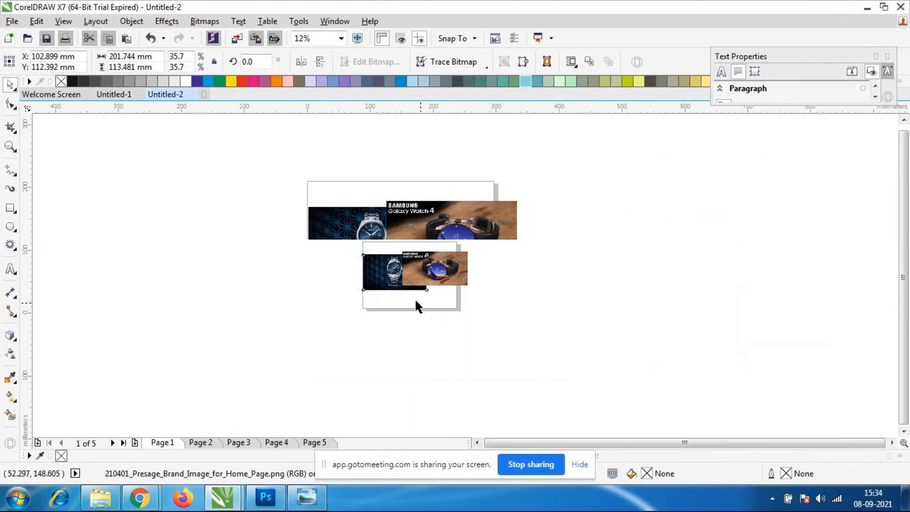
pyautogui.click(339, 224)
pyautogui.moveTo(356, 233); pyautogui.dragTo(400, 254)
pyautogui.click(566, 269)
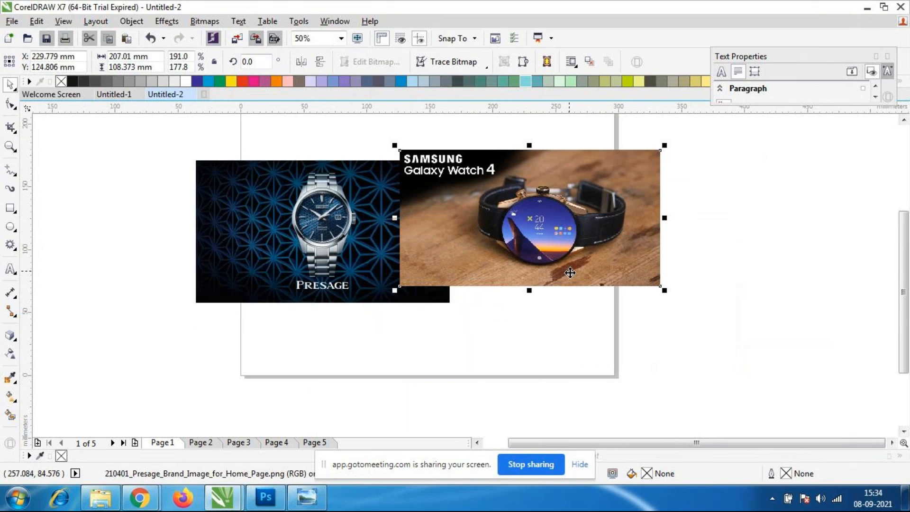
# Move the Samsung Galaxy Watch 4 image off the page's right side and place the Presage image against the page's left edge.
pyautogui.moveTo(537, 261); pyautogui.dragTo(793, 280)
pyautogui.click(372, 236)
pyautogui.moveTo(339, 236); pyautogui.dragTo(398, 234)
pyautogui.click(457, 326)
pyautogui.scroll(-1, 425, 281)
pyautogui.scroll(1, 405, 273)
pyautogui.click(362, 247)
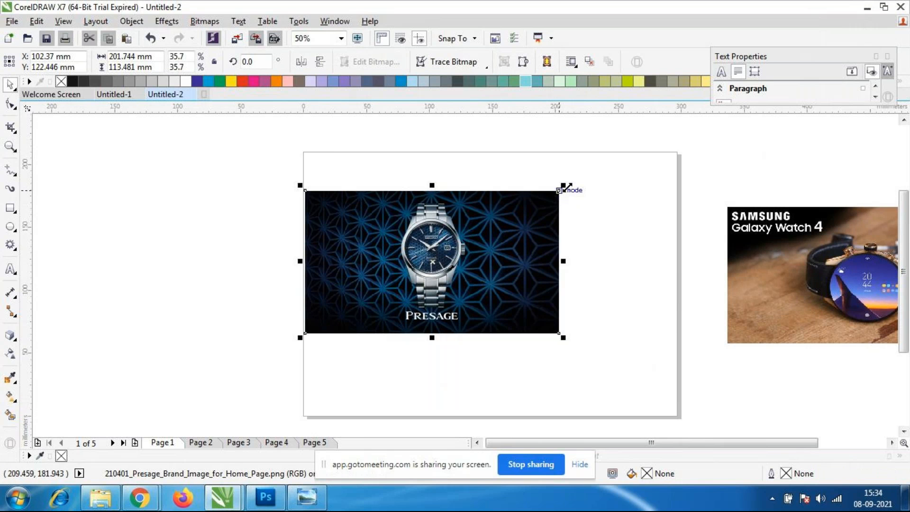
# Enlarge the Presage image to about 247 by 139 mm and reposition it lower, flush with the page's left edge.
pyautogui.moveTo(564, 186); pyautogui.dragTo(587, 174)
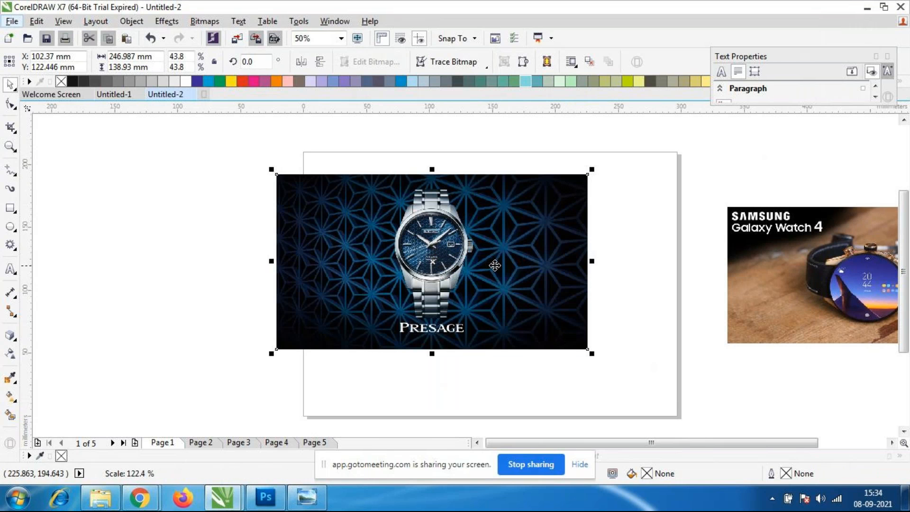
pyautogui.moveTo(479, 273); pyautogui.dragTo(506, 301)
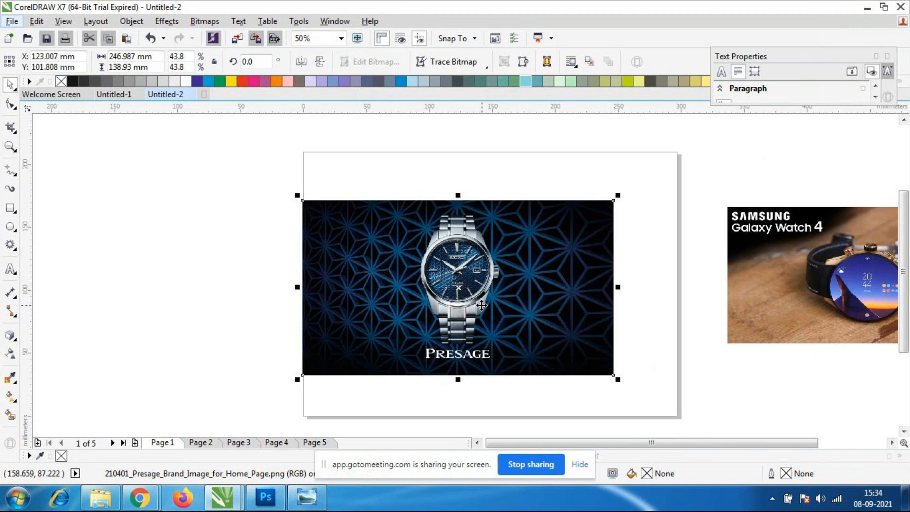
pyautogui.click(630, 305)
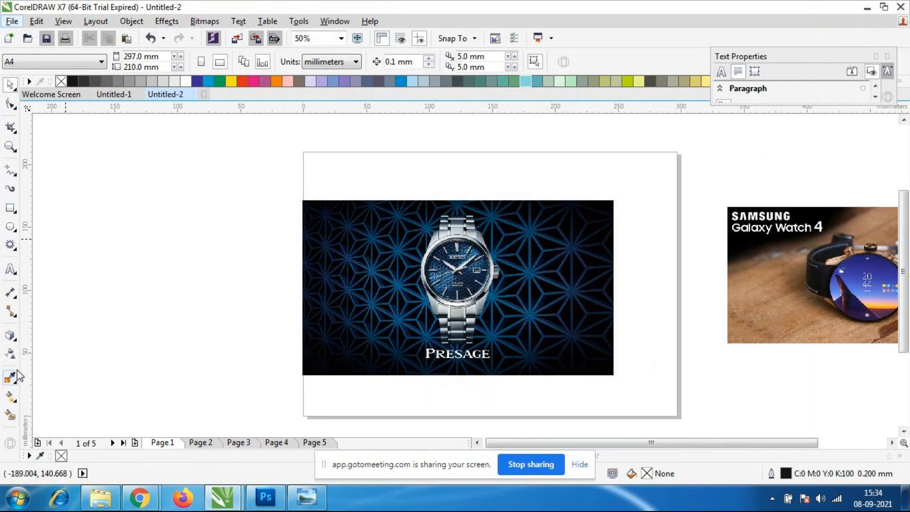
pyautogui.click(14, 337)
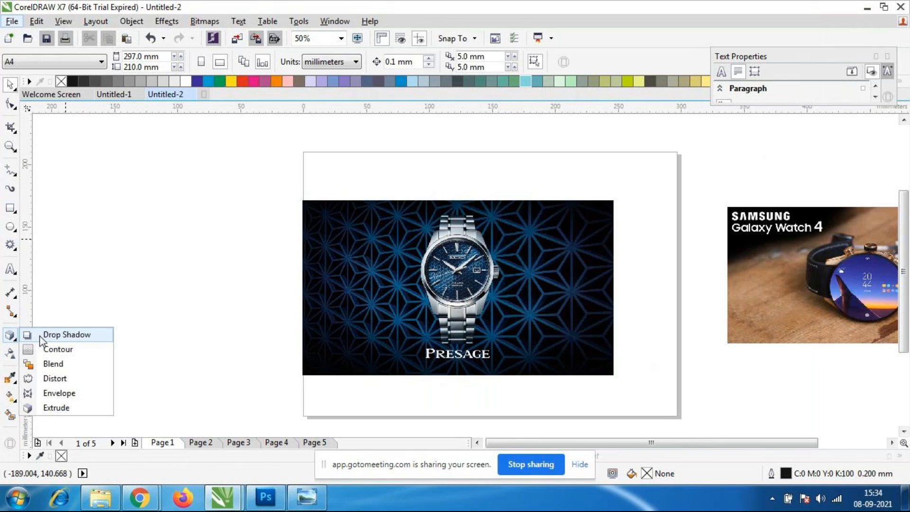
pyautogui.click(47, 394)
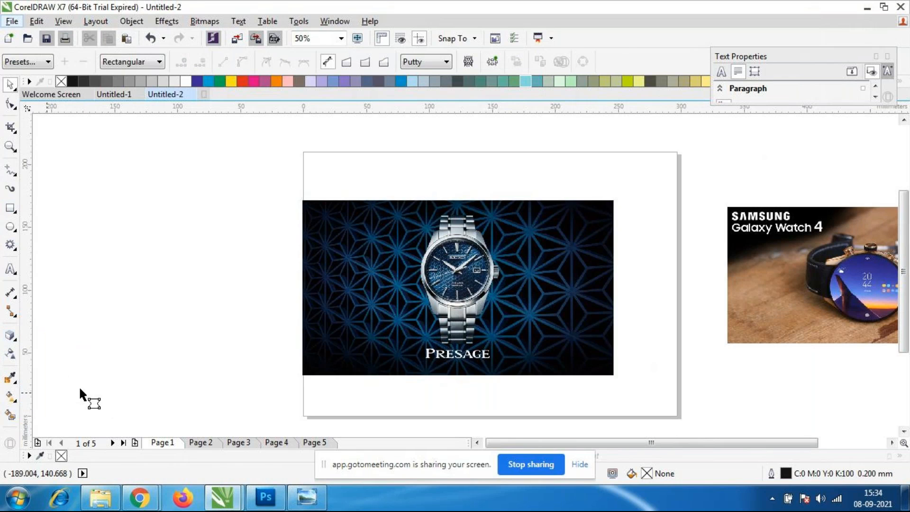
pyautogui.click(11, 85)
# Reshape the Presage image with the Shape tool, moving both top corners inward and the bottom-left corner inward about 75 mm.
pyautogui.click(393, 362)
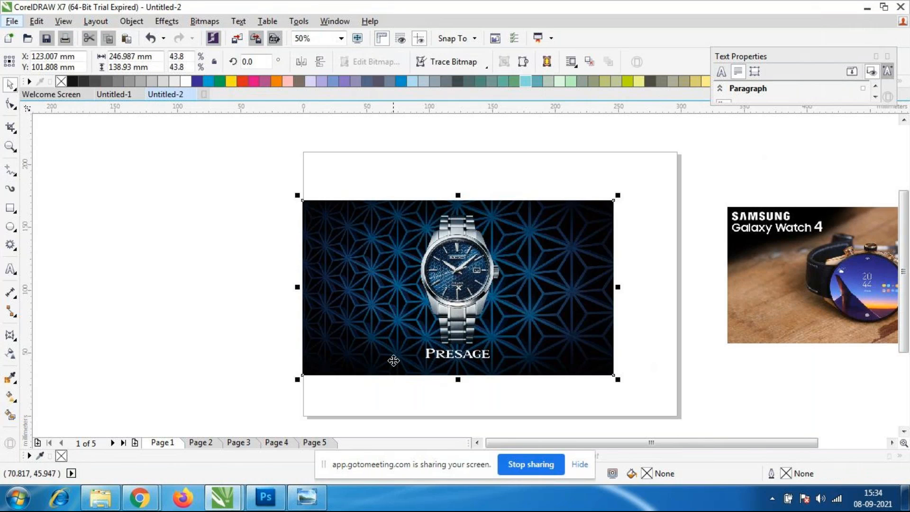
pyautogui.press('F10')
pyautogui.moveTo(303, 200); pyautogui.dragTo(358, 200)
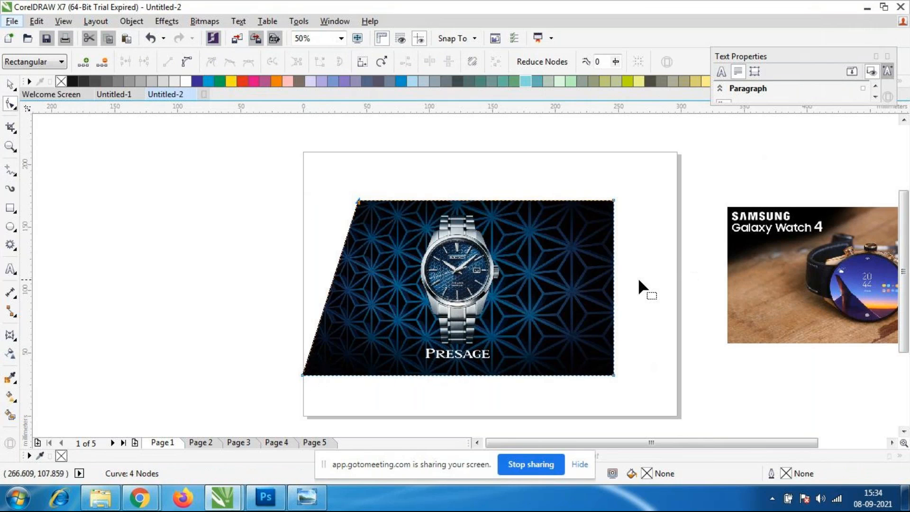
pyautogui.moveTo(614, 198); pyautogui.dragTo(509, 201)
pyautogui.moveTo(358, 200); pyautogui.dragTo(402, 200)
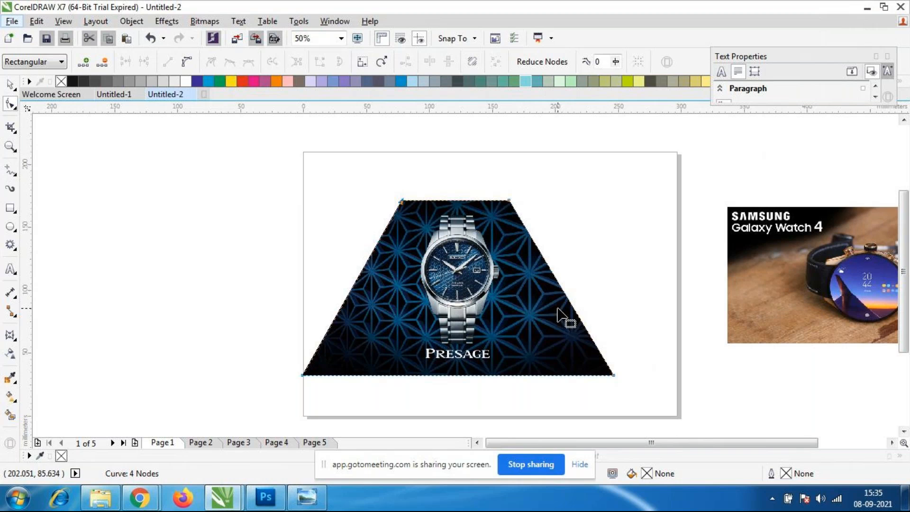
pyautogui.moveTo(303, 374); pyautogui.dragTo(397, 376)
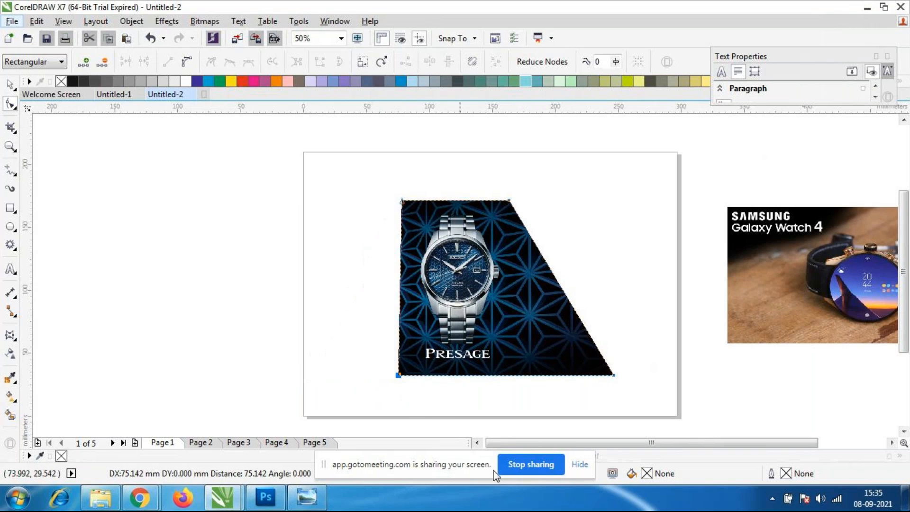
pyautogui.click(10, 86)
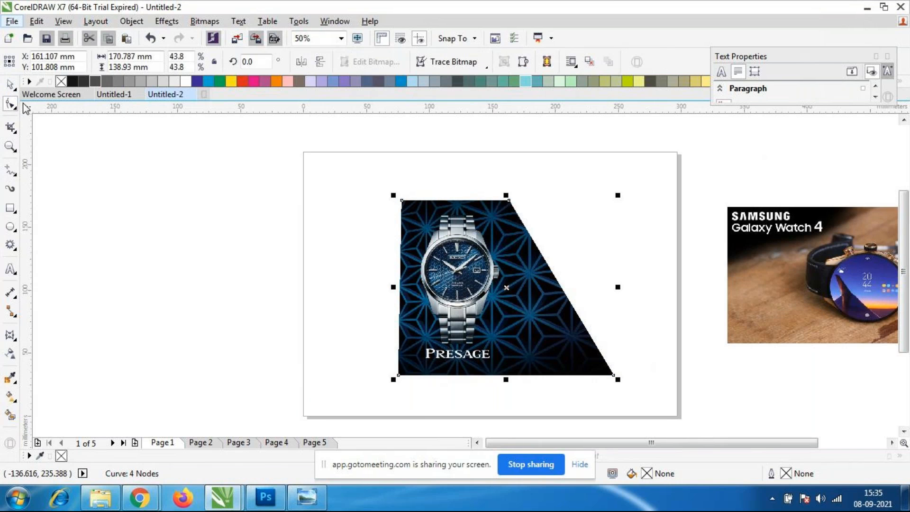
# Move the reshaped Presage image to the page's left edge and enlarge it to about 196 by 159 mm.
pyautogui.click(151, 274)
pyautogui.moveTo(501, 341); pyautogui.dragTo(411, 322)
pyautogui.click(251, 248)
pyautogui.click(444, 332)
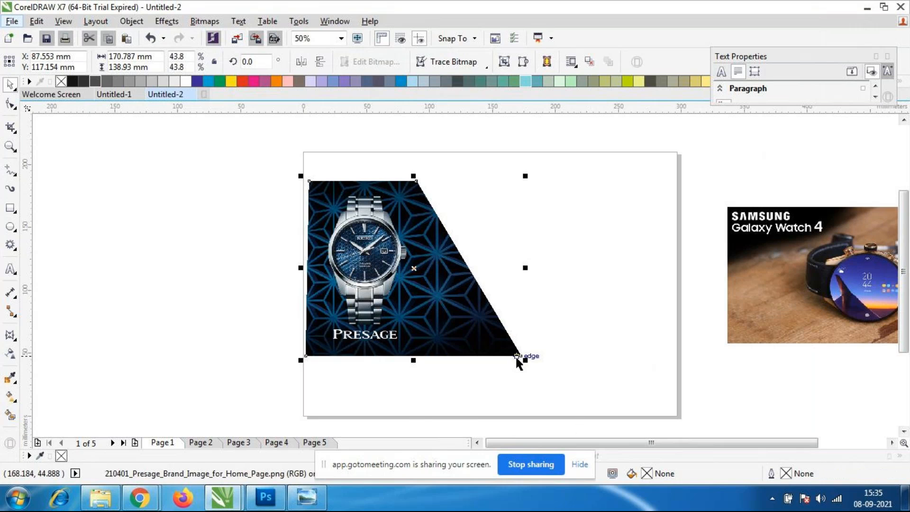
pyautogui.moveTo(524, 359); pyautogui.dragTo(593, 382)
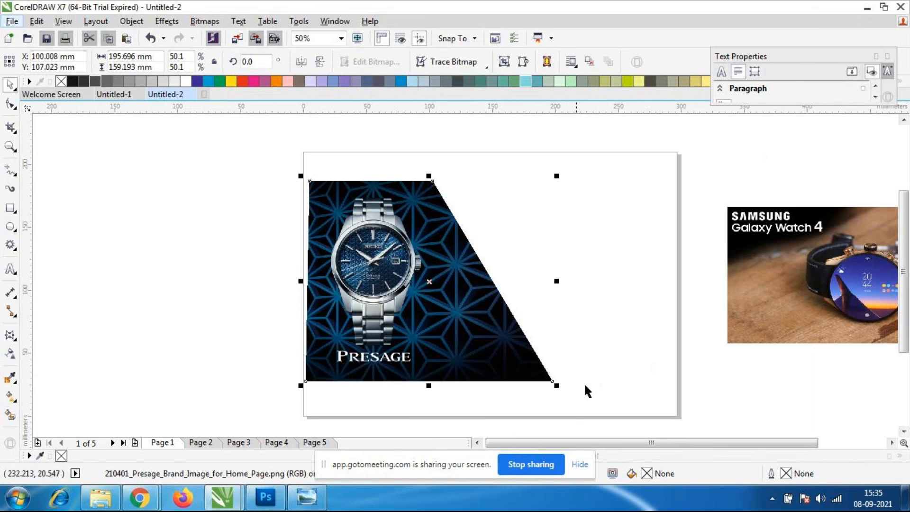
pyautogui.click(432, 309)
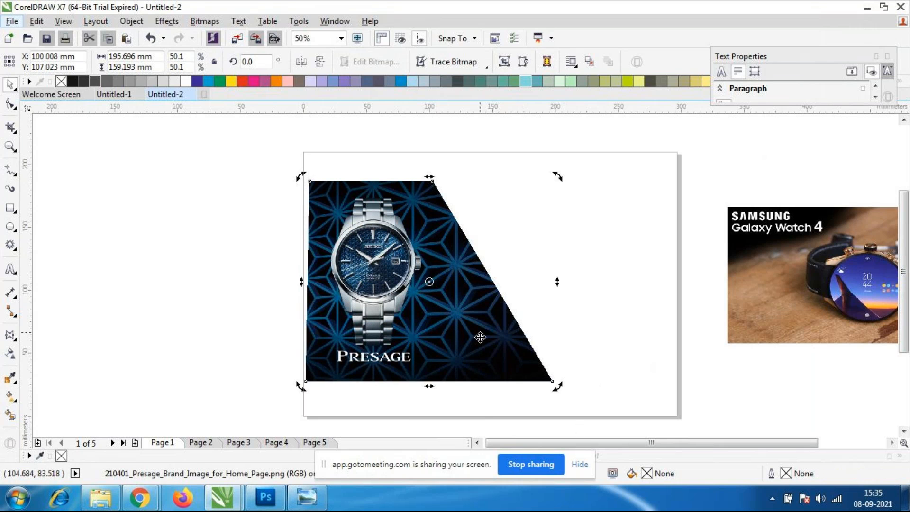
pyautogui.click(260, 270)
pyautogui.click(420, 333)
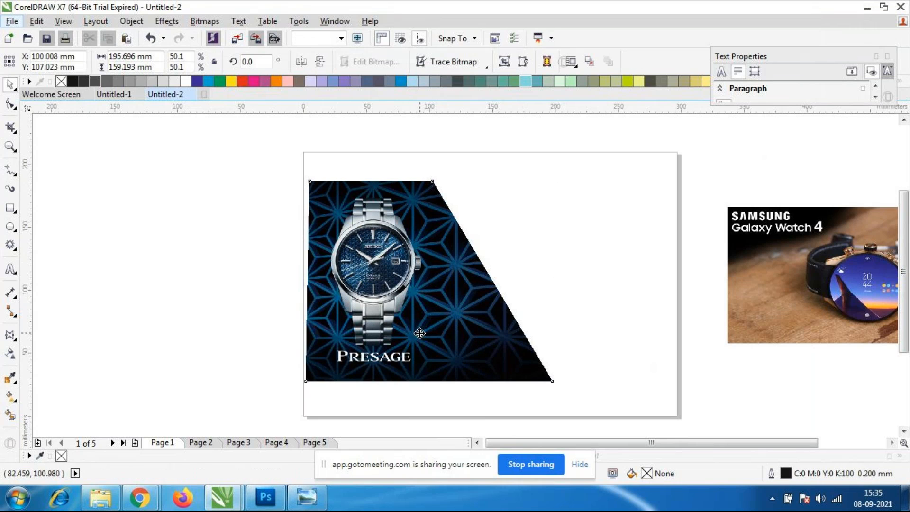
# Steepen the Presage image's slanted edge by moving its top-right and bottom-right corners left, narrowing it to about 163 mm.
pyautogui.press('F10')
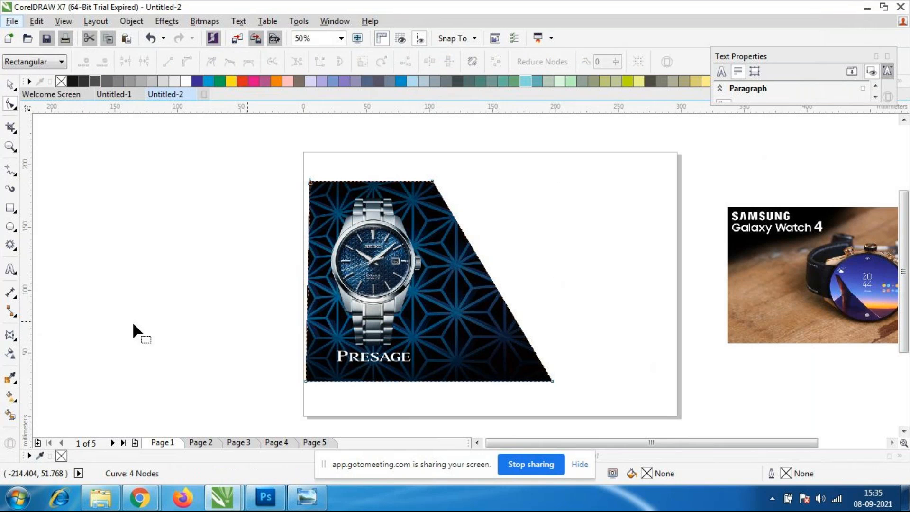
pyautogui.click(432, 181)
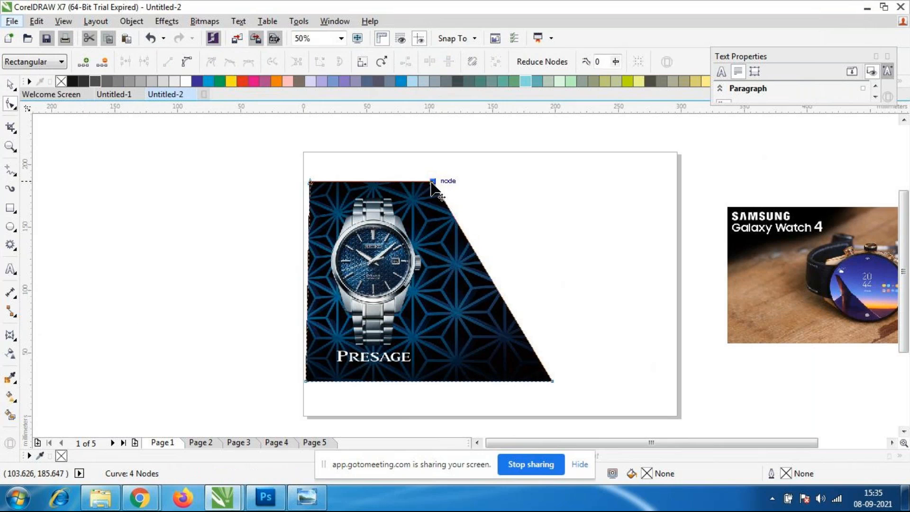
pyautogui.moveTo(432, 182); pyautogui.dragTo(422, 182)
pyautogui.moveTo(552, 379); pyautogui.dragTo(524, 381)
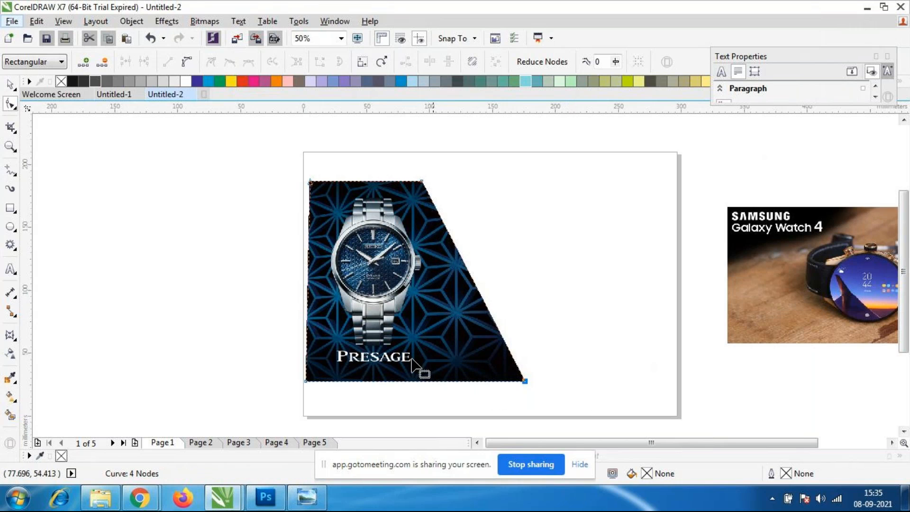
pyautogui.moveTo(521, 381); pyautogui.dragTo(510, 381)
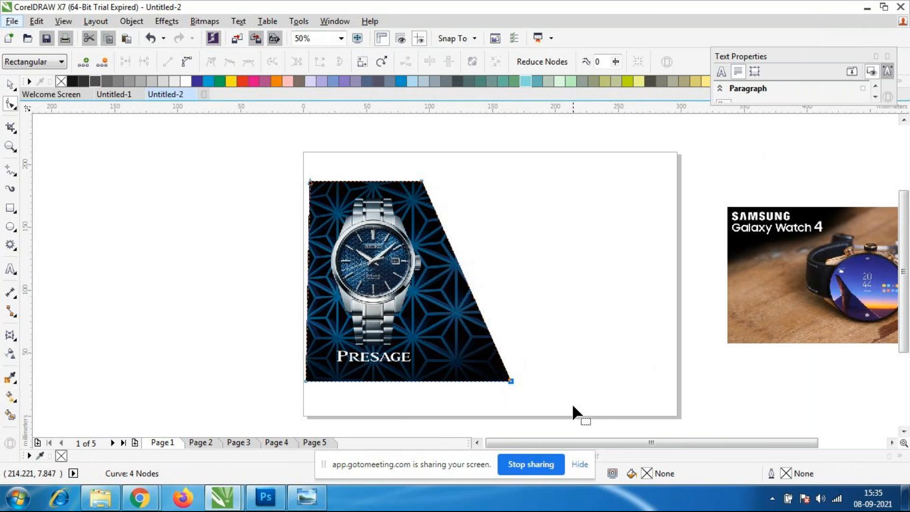
pyautogui.click(10, 84)
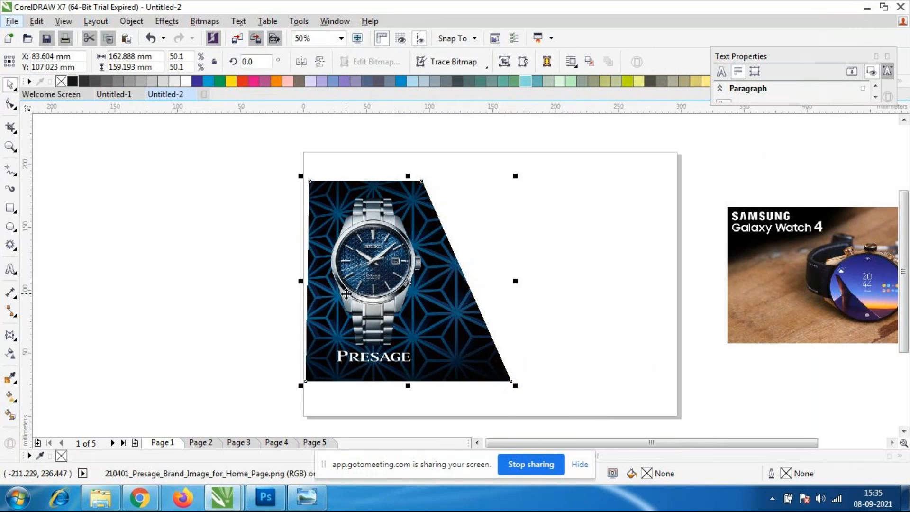
# Widen the Presage image slightly, scale it to about 167 by 152 mm, and nudge it down against the page's left edge.
pyautogui.moveTo(515, 281); pyautogui.dragTo(531, 283)
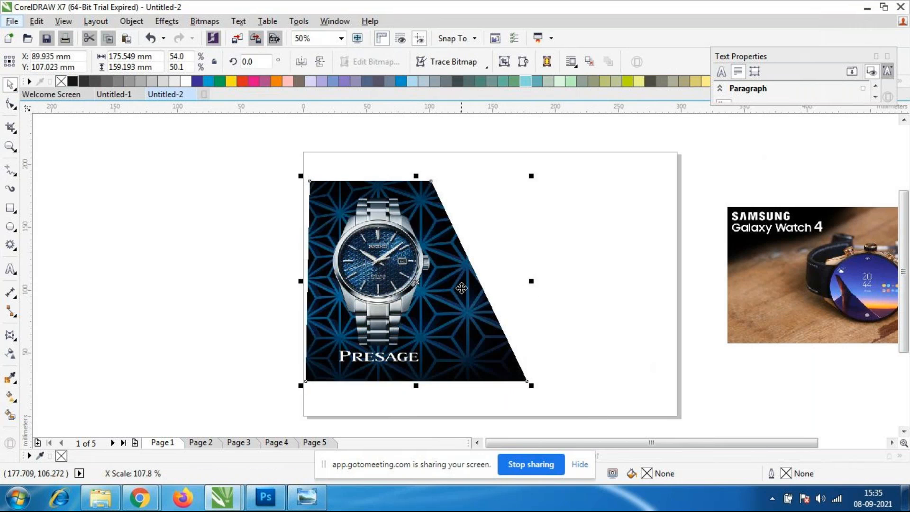
pyautogui.click(616, 306)
pyautogui.click(478, 313)
pyautogui.moveTo(530, 386); pyautogui.dragTo(520, 372)
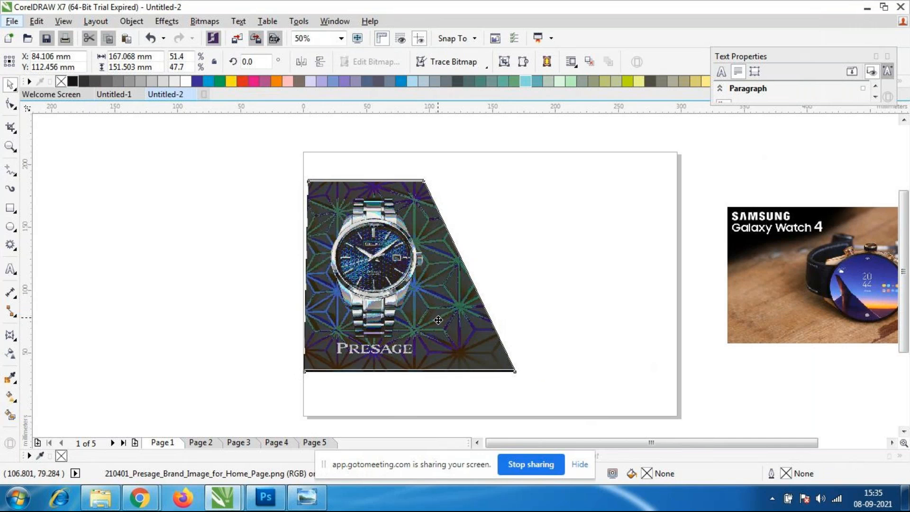
pyautogui.moveTo(437, 317); pyautogui.dragTo(434, 321)
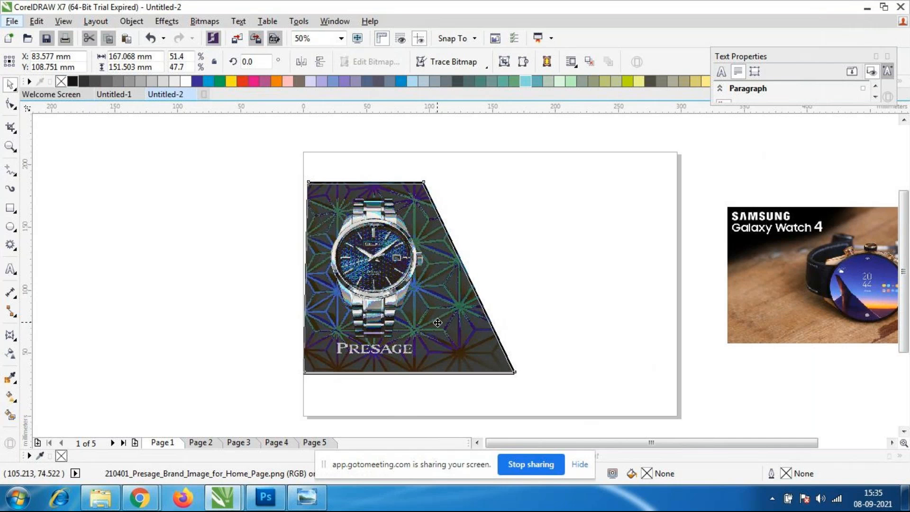
pyautogui.click(503, 314)
pyautogui.click(481, 312)
pyautogui.click(590, 298)
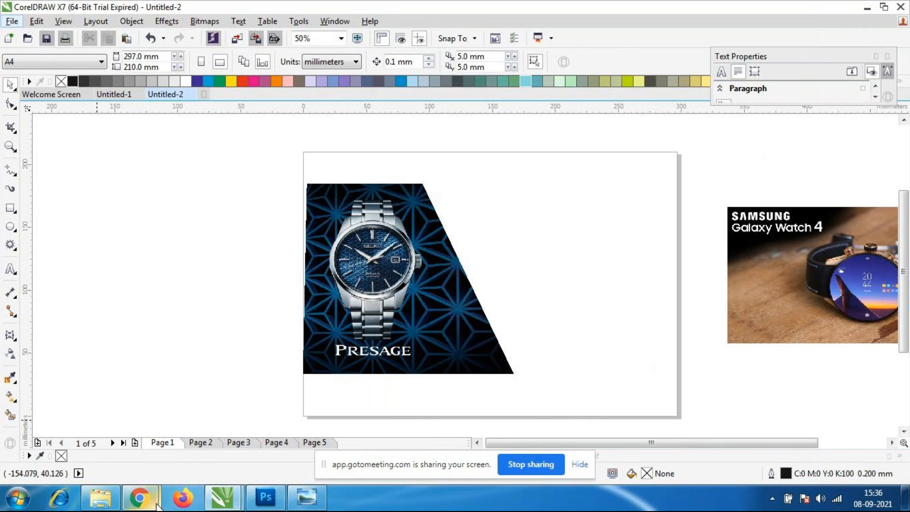
pyautogui.moveTo(140, 498)
pyautogui.click(128, 393)
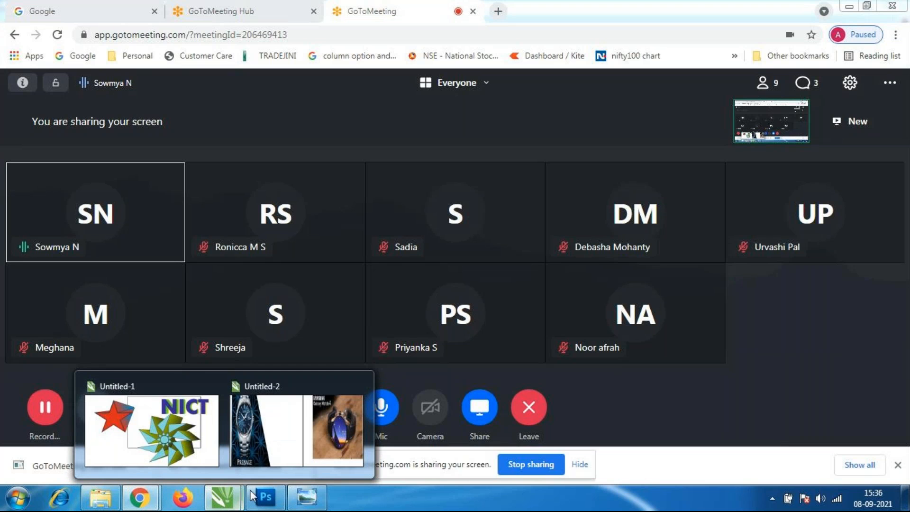
pyautogui.click(272, 440)
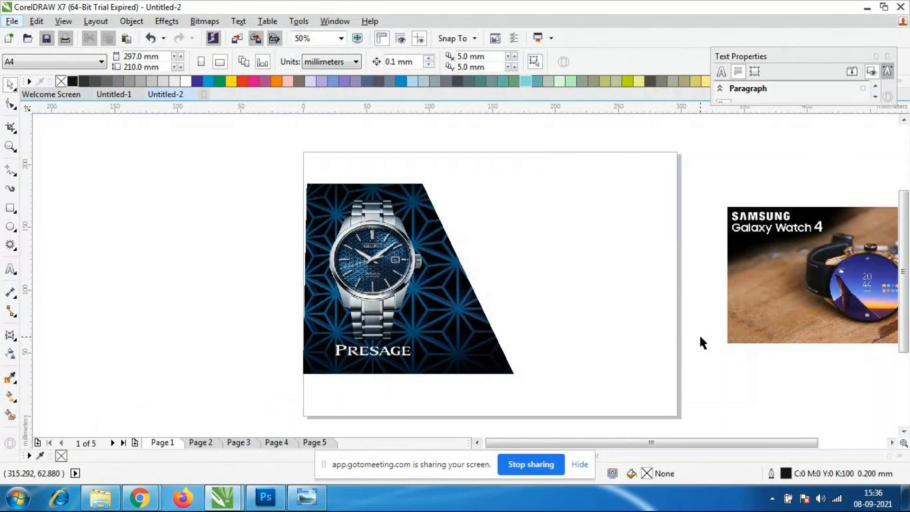
# Draw a rectangle of about 298 by 210 mm covering the whole page.
pyautogui.click(10, 208)
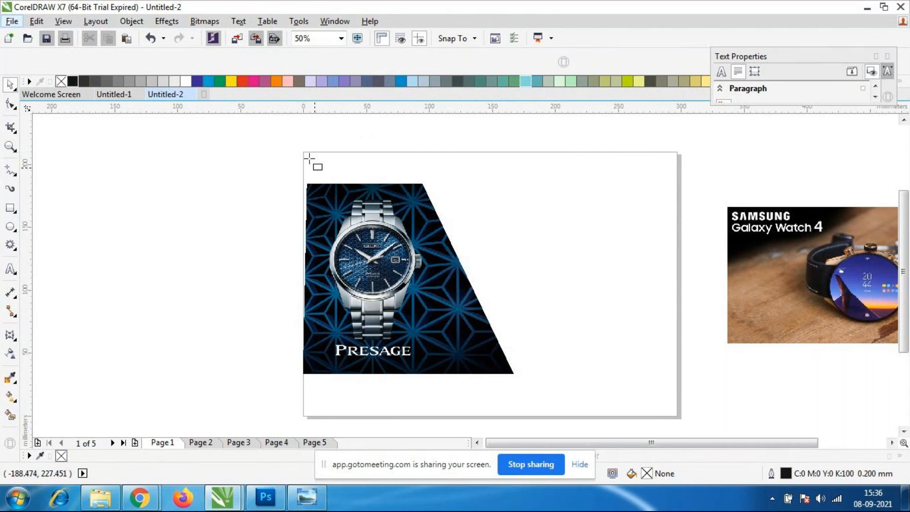
pyautogui.moveTo(309, 158); pyautogui.dragTo(679, 415)
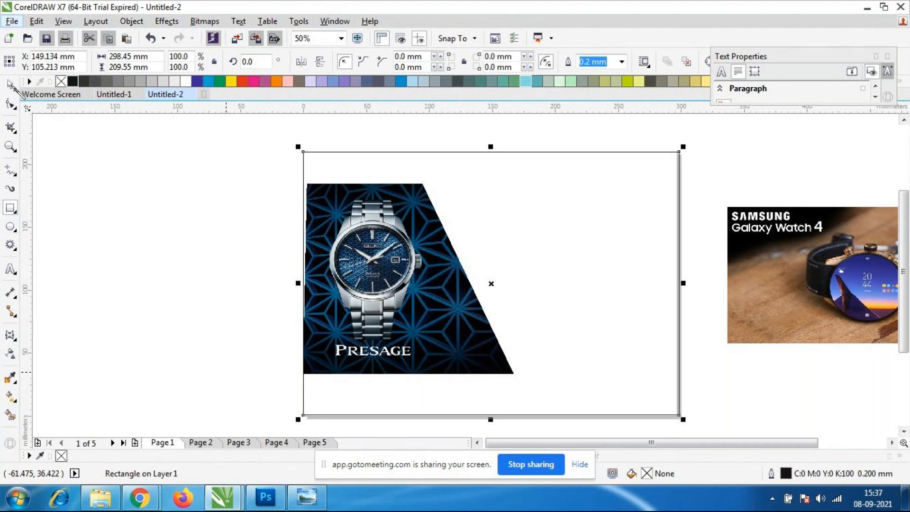
pyautogui.press('i')
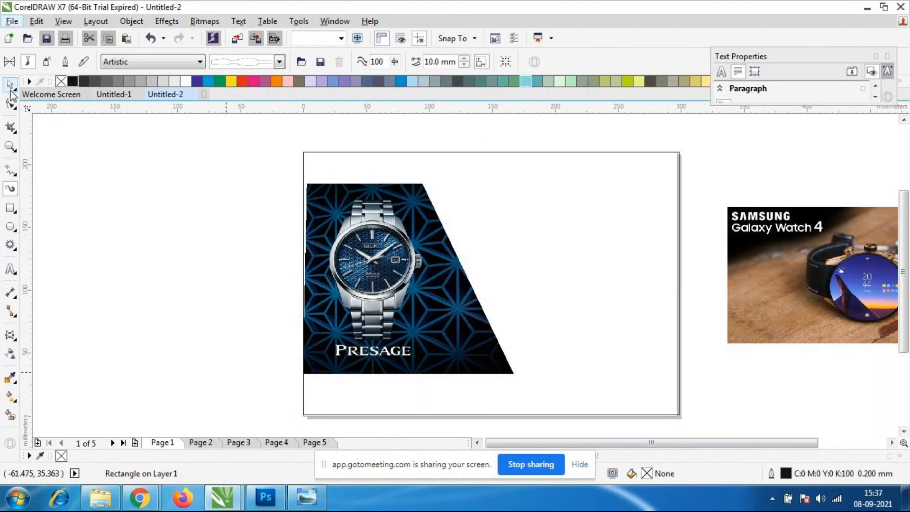
pyautogui.click(11, 92)
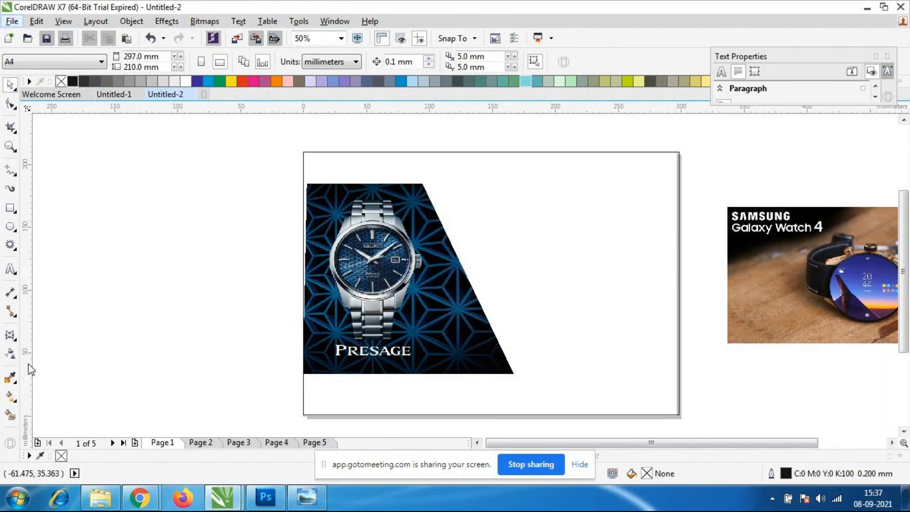
# Try filling the page-sized rectangle with the grey sampled from the Presage watch, and undo the fill.
pyautogui.click(11, 378)
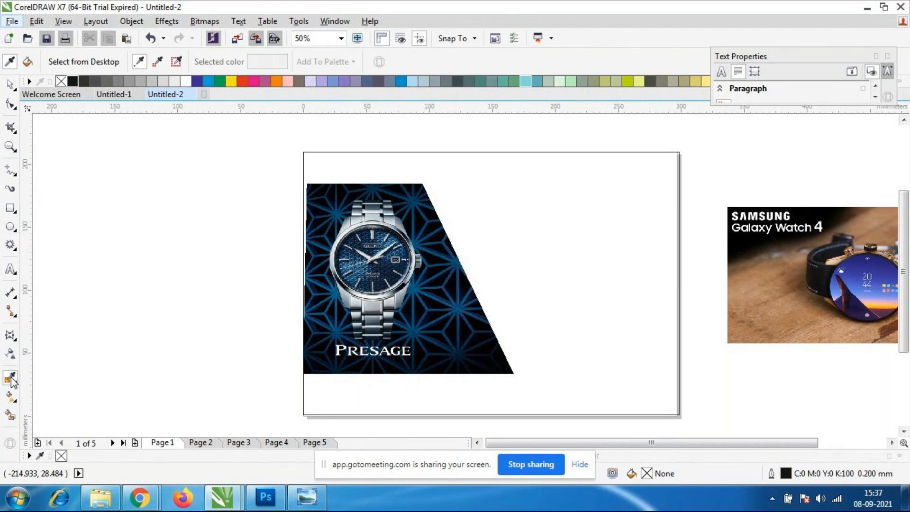
pyautogui.click(340, 296)
pyautogui.click(592, 308)
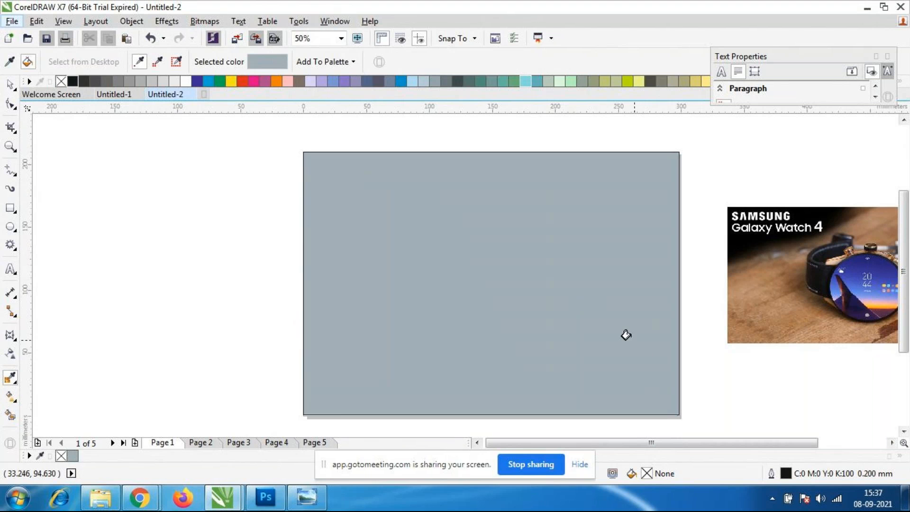
pyautogui.hotkey('ctrl', 'z')
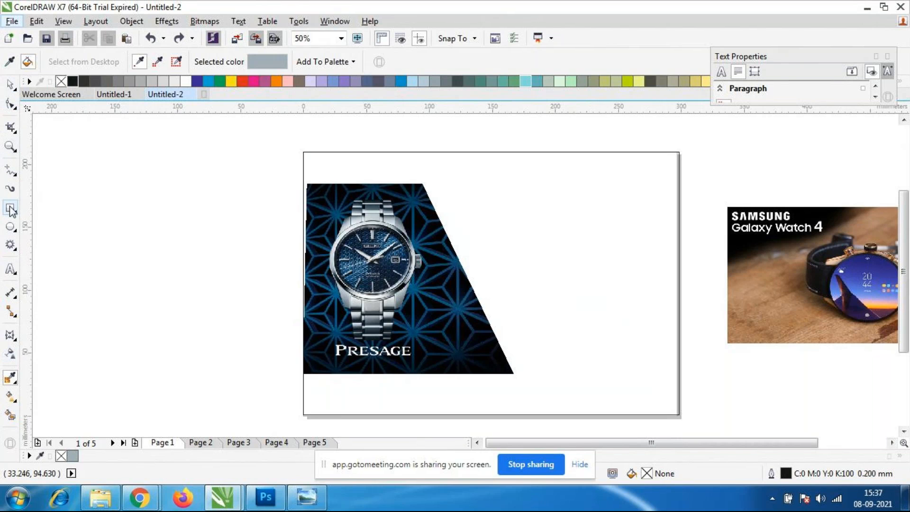
# Add the artistic text "Limited Stock" in 24 pt Arial on the blank area beside the Presage image.
pyautogui.click(10, 269)
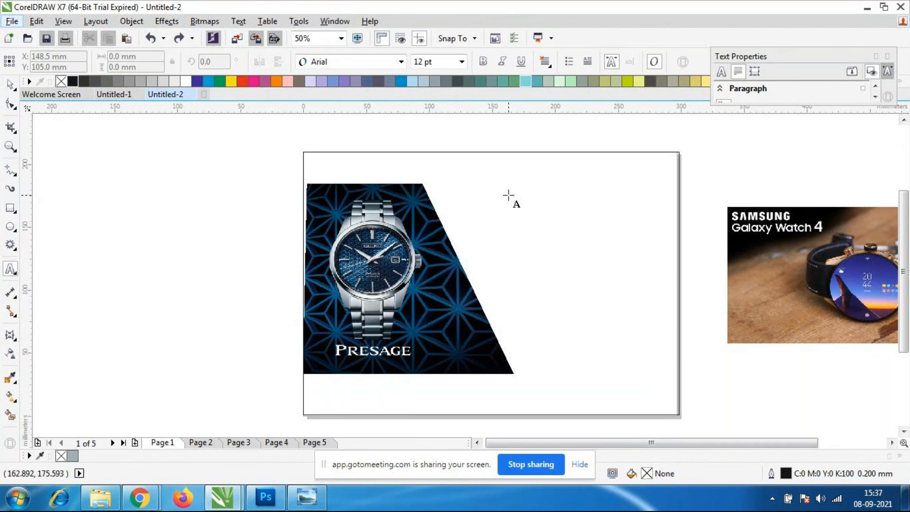
pyautogui.click(507, 208)
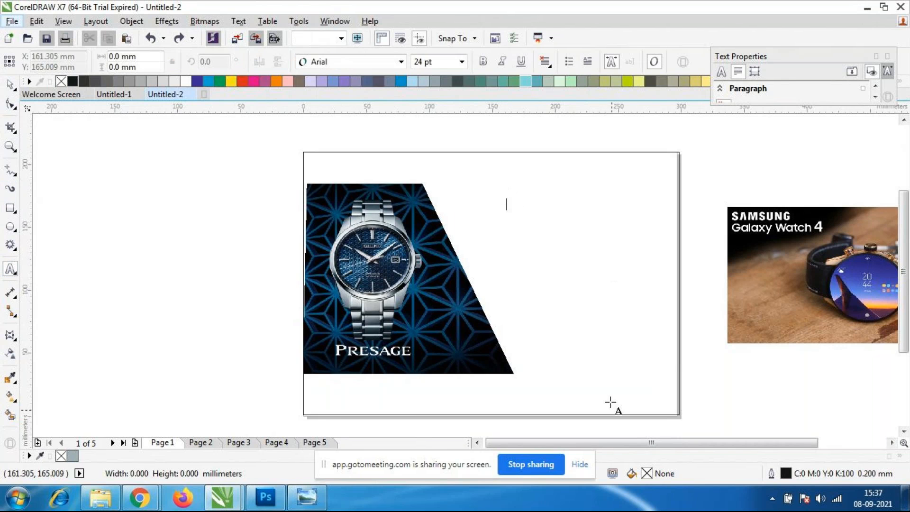
pyautogui.write('Limited')
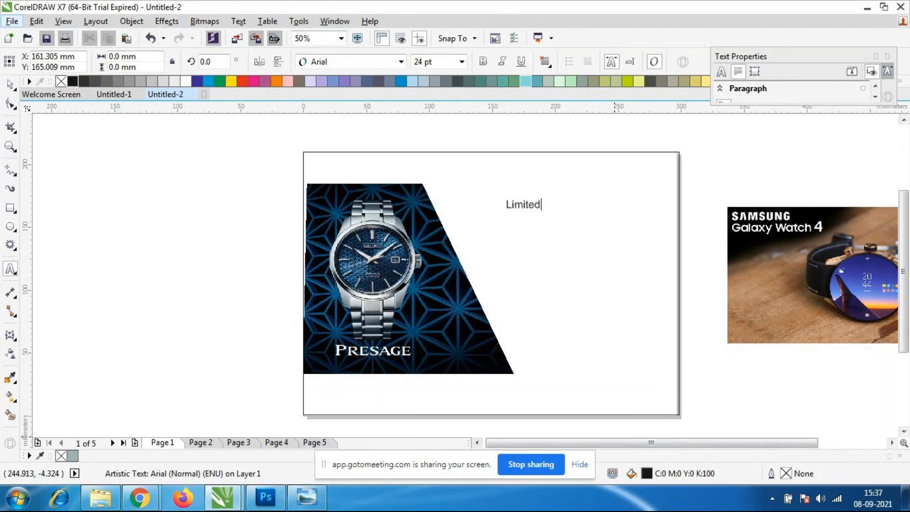
pyautogui.write(' Stock')
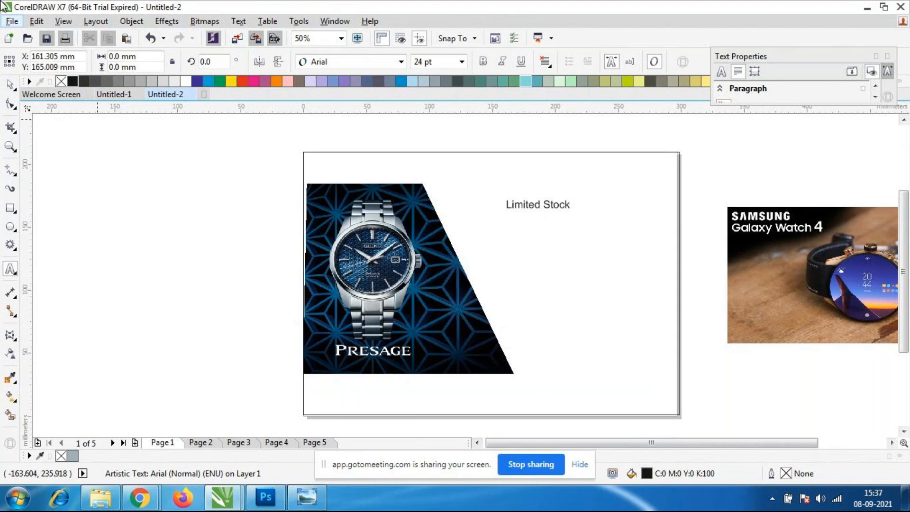
pyautogui.click(10, 268)
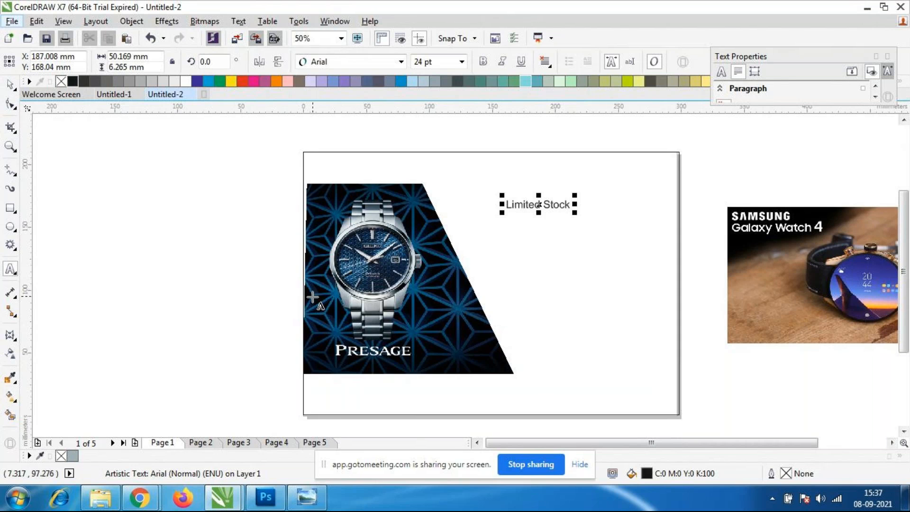
# Try the Engravers MT and Forte fonts on the "Limited Stock" text.
pyautogui.click(400, 62)
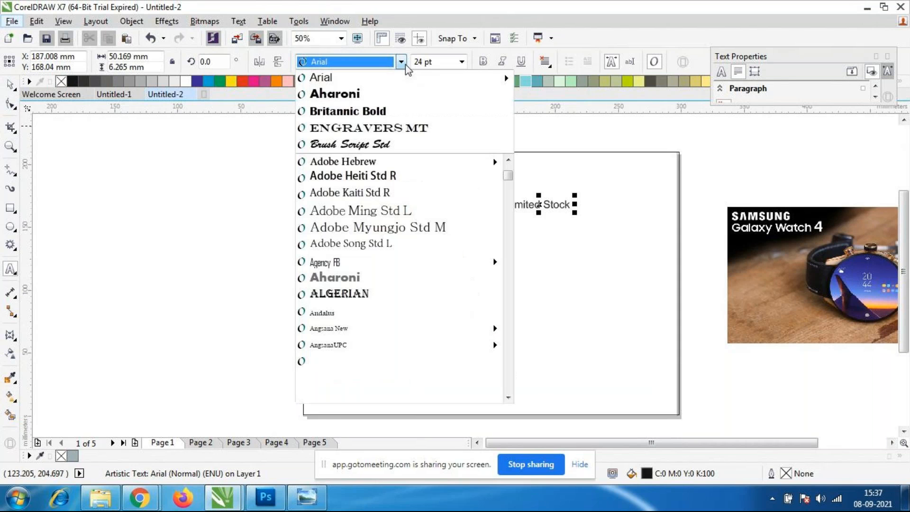
pyautogui.click(398, 128)
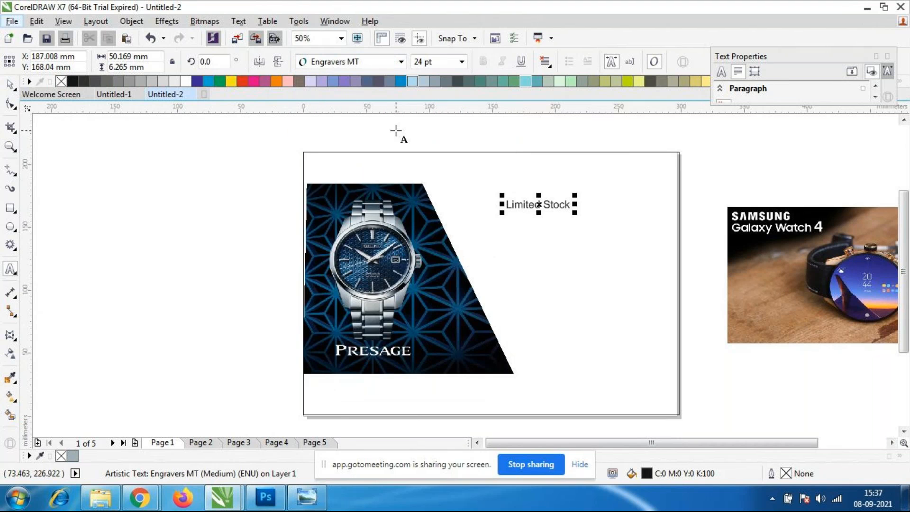
pyautogui.click(400, 62)
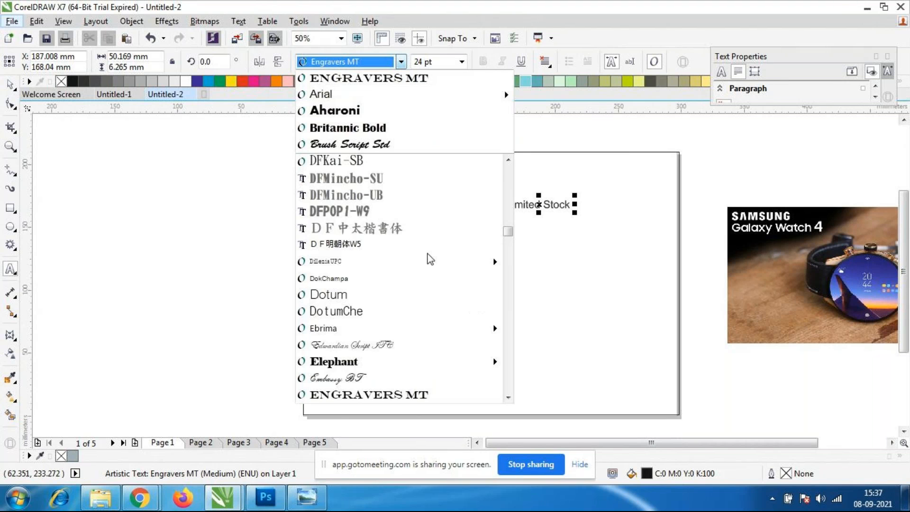
pyautogui.scroll(-4, 394, 237)
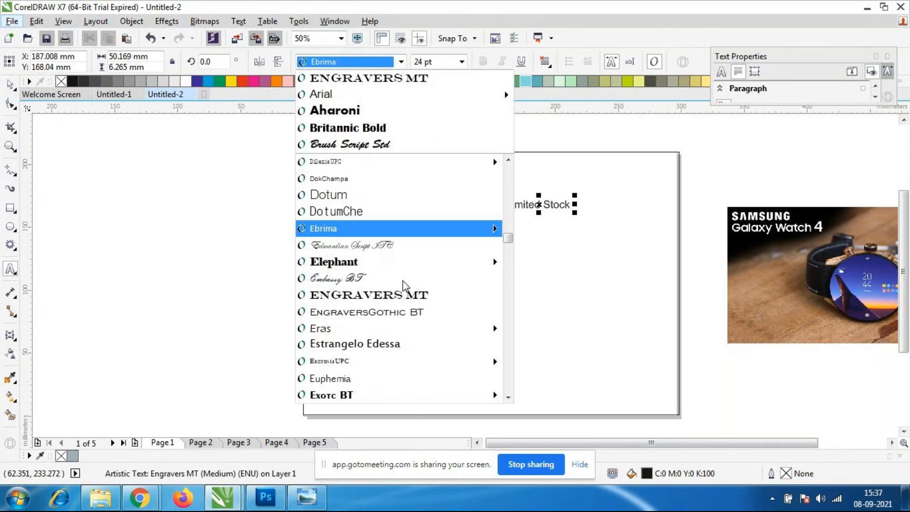
pyautogui.scroll(-1, 405, 284)
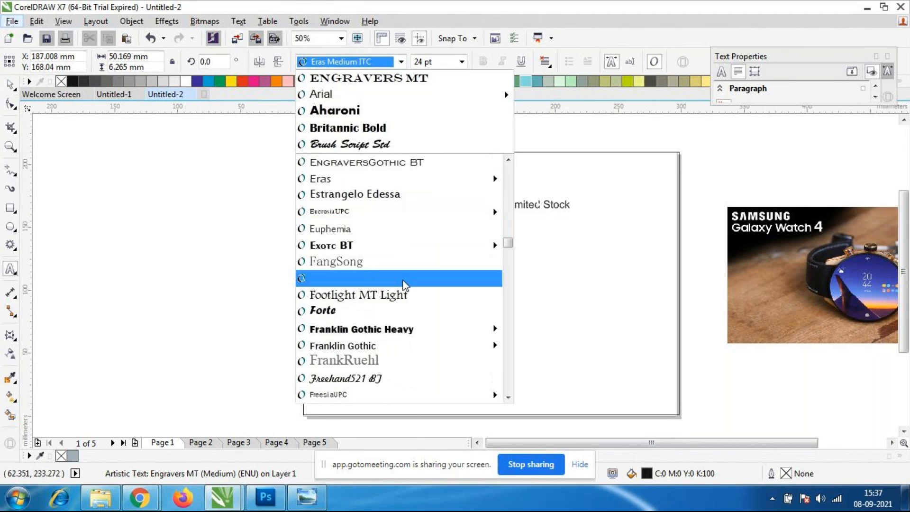
pyautogui.click(345, 311)
# Enlarge the "Limited Stock" text to about 112 mm wide and shift it left toward the Presage image.
pyautogui.click(10, 84)
pyautogui.click(125, 341)
pyautogui.click(531, 207)
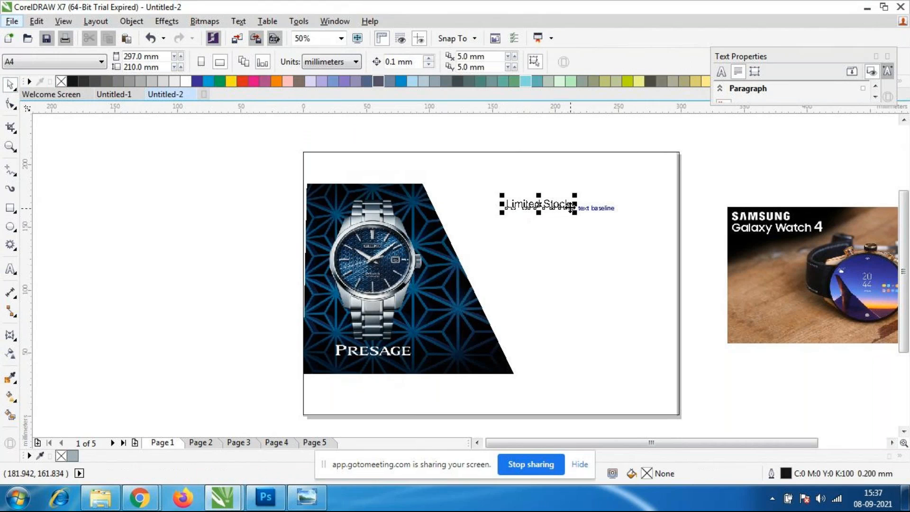
pyautogui.moveTo(577, 215); pyautogui.dragTo(655, 243)
pyautogui.moveTo(576, 208); pyautogui.dragTo(548, 208)
# Set the font of the "Limited Stock" text to Berlin Sans FB.
pyautogui.click(401, 62)
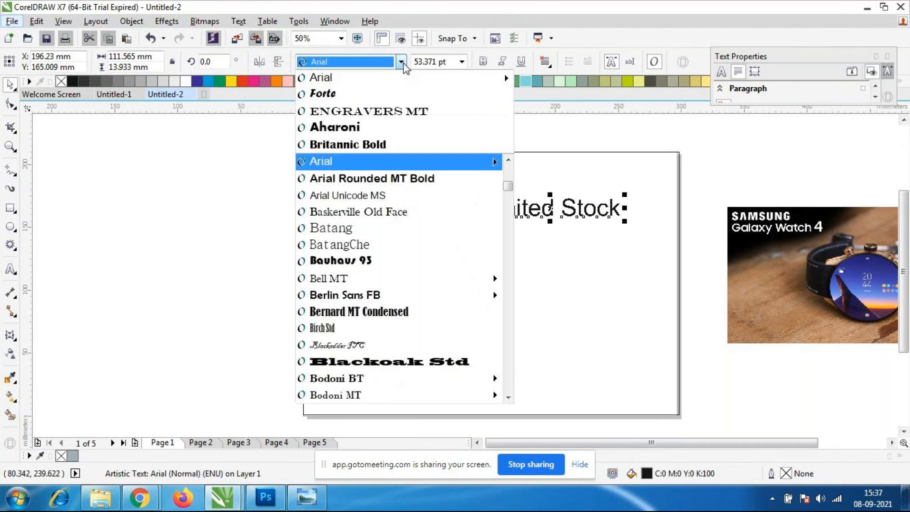
pyautogui.click(361, 293)
pyautogui.click(608, 286)
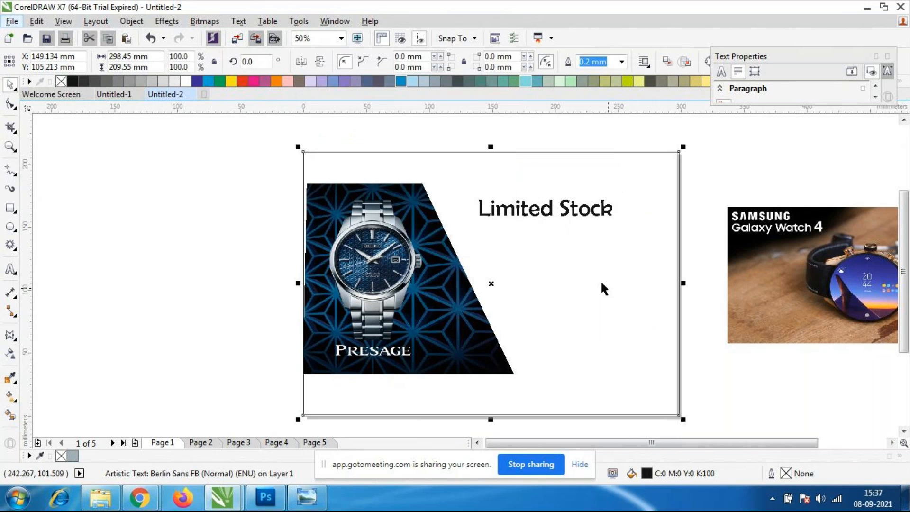
# Reapply Berlin Sans FB to the "Limited Stock" text from the font choices.
pyautogui.click(519, 207)
pyautogui.click(402, 62)
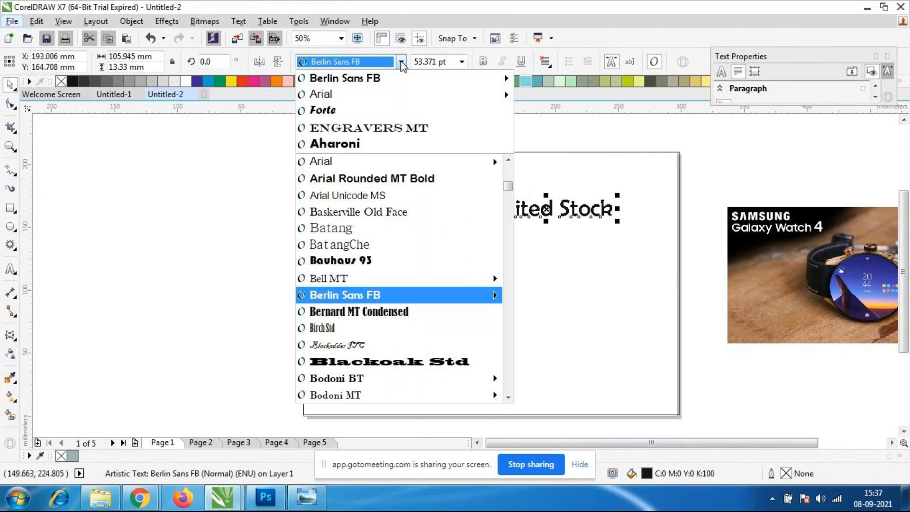
pyautogui.click(376, 83)
pyautogui.click(628, 367)
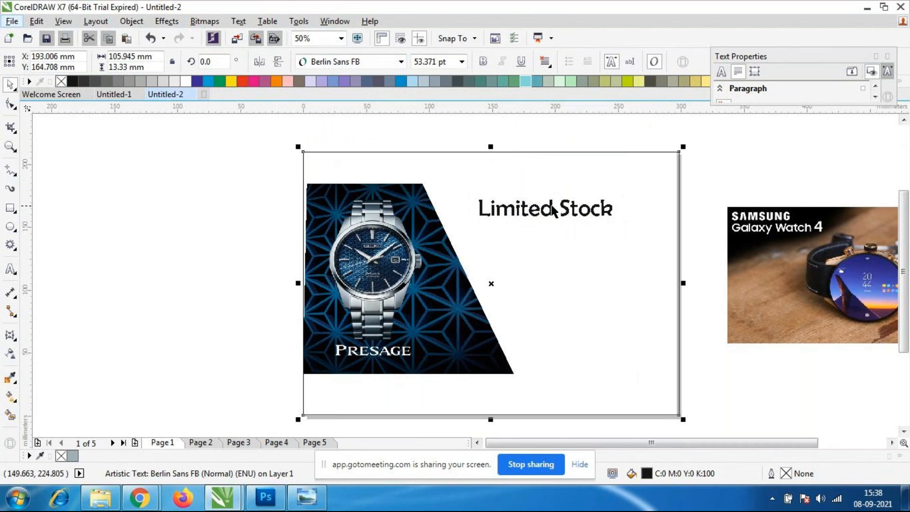
pyautogui.click(553, 209)
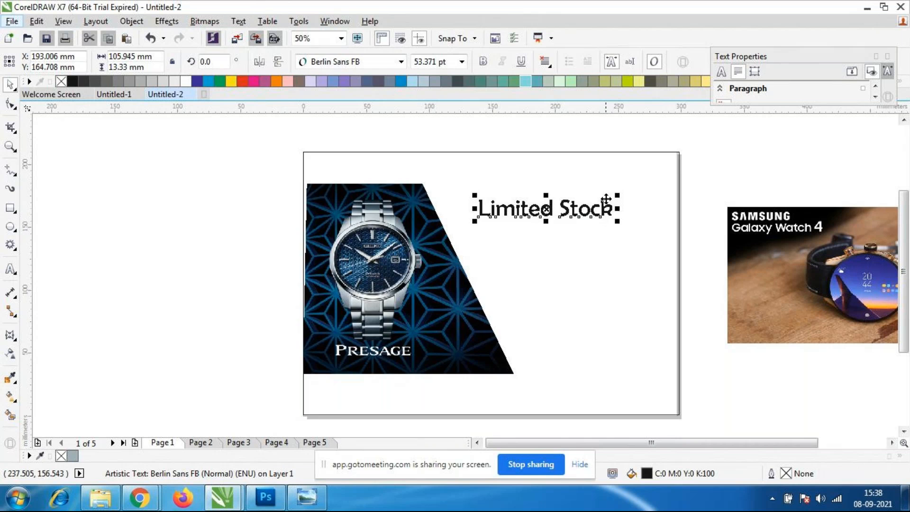
pyautogui.click(401, 62)
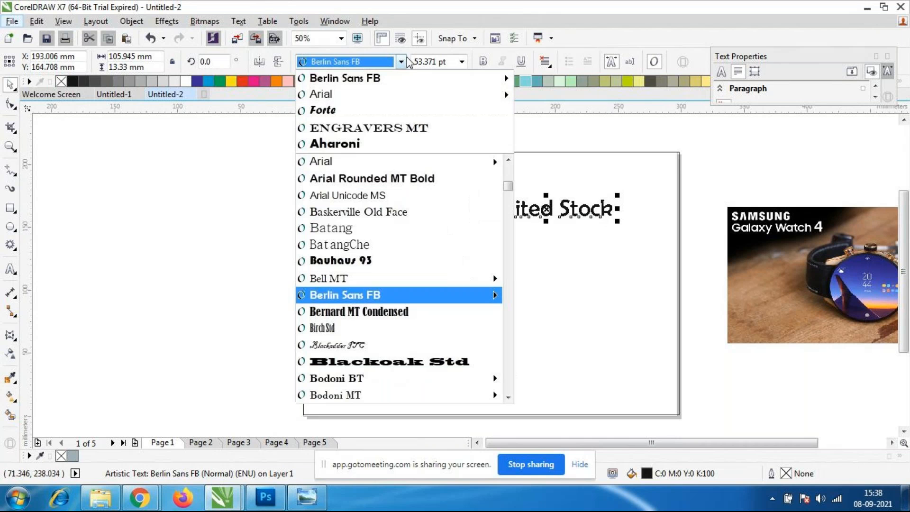
pyautogui.click(366, 296)
pyautogui.click(615, 282)
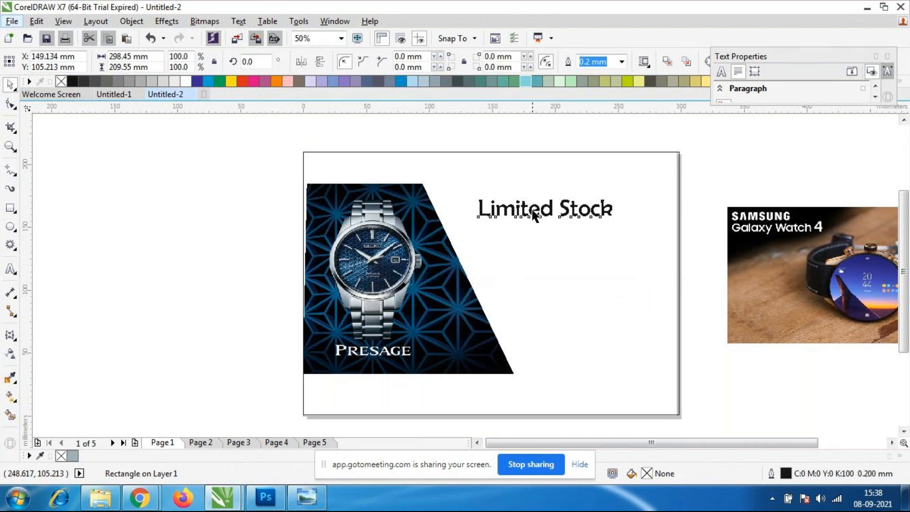
# Try an extra "t" in the word "Limited" of the headline text and delete it.
pyautogui.click(534, 214)
pyautogui.scroll(2, 532, 211)
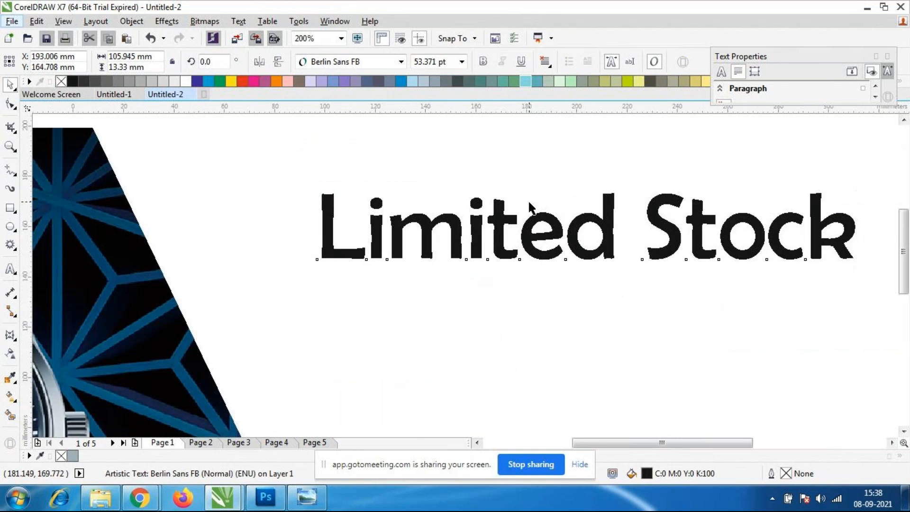
pyautogui.scroll(-1, 529, 207)
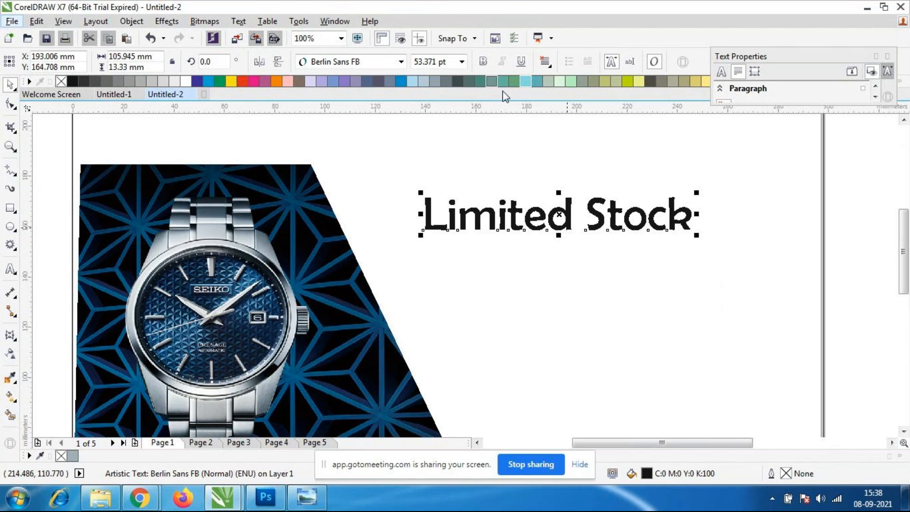
pyautogui.click(649, 329)
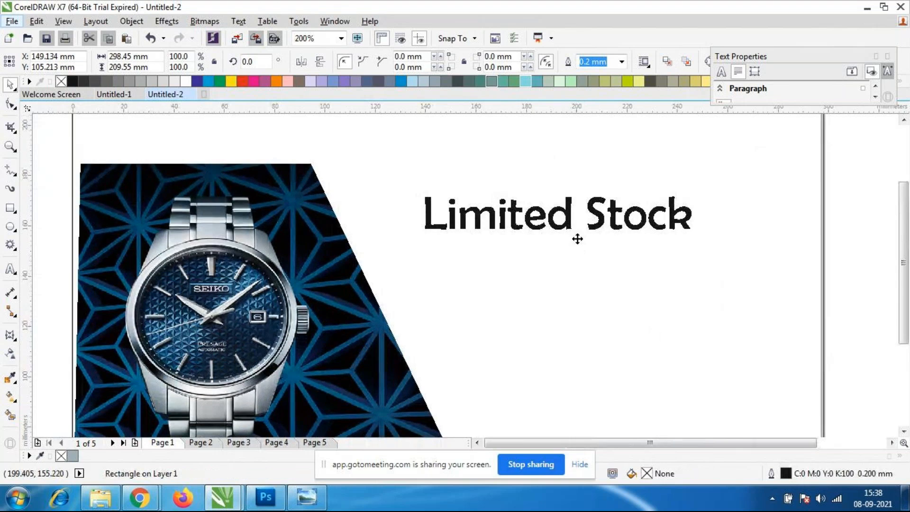
pyautogui.scroll(-1, 563, 218)
pyautogui.scroll(1, 550, 207)
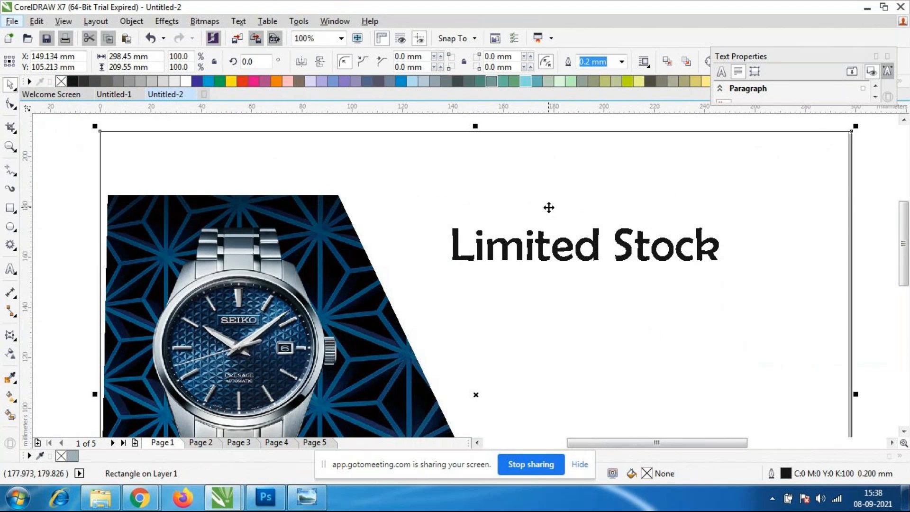
pyautogui.click(538, 260)
pyautogui.doubleClick(539, 260)
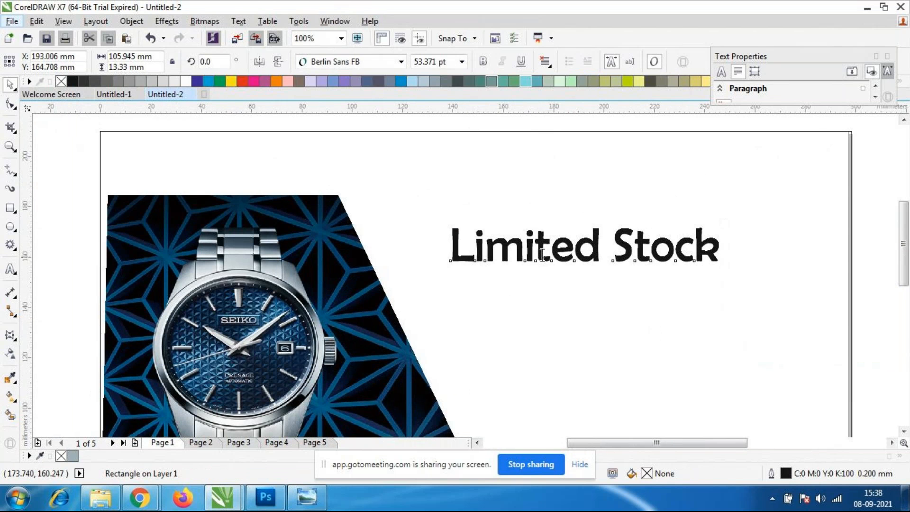
pyautogui.write('t')
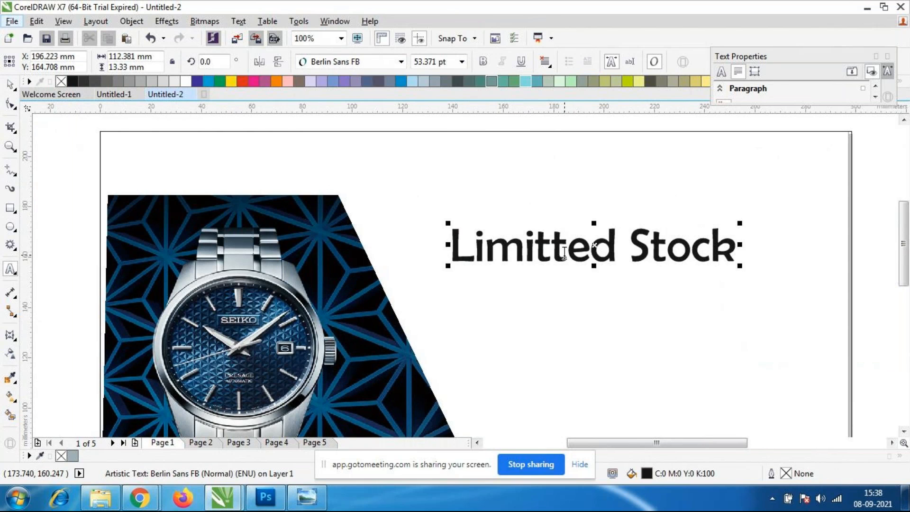
pyautogui.press('BackSpace')
pyautogui.click(10, 85)
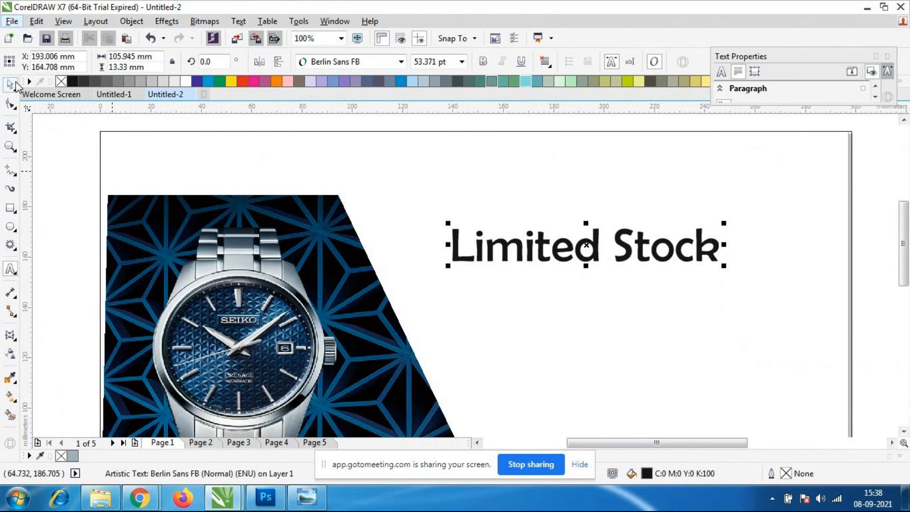
# Move the "Limited Stock" text down and right, centring it at about X 231 mm, Y 123 mm.
pyautogui.click(517, 273)
pyautogui.scroll(-2, 517, 272)
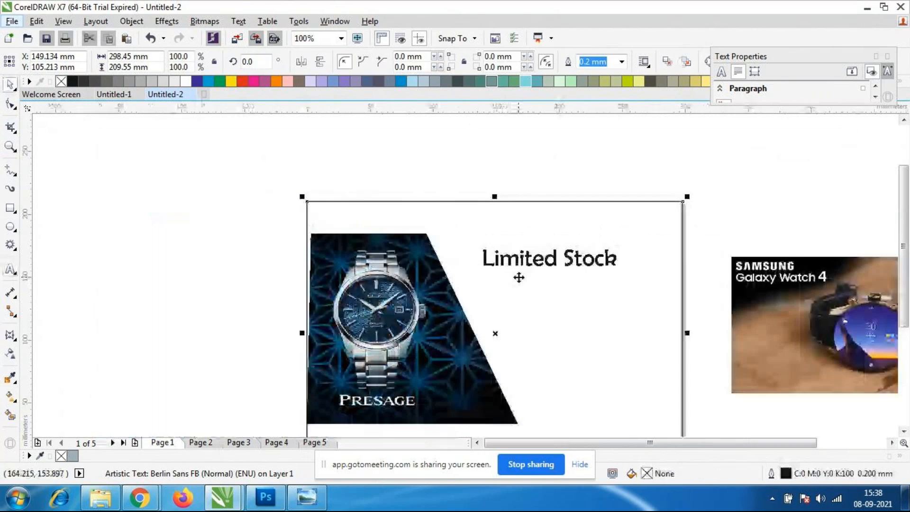
pyautogui.click(573, 262)
pyautogui.moveTo(572, 263); pyautogui.dragTo(623, 318)
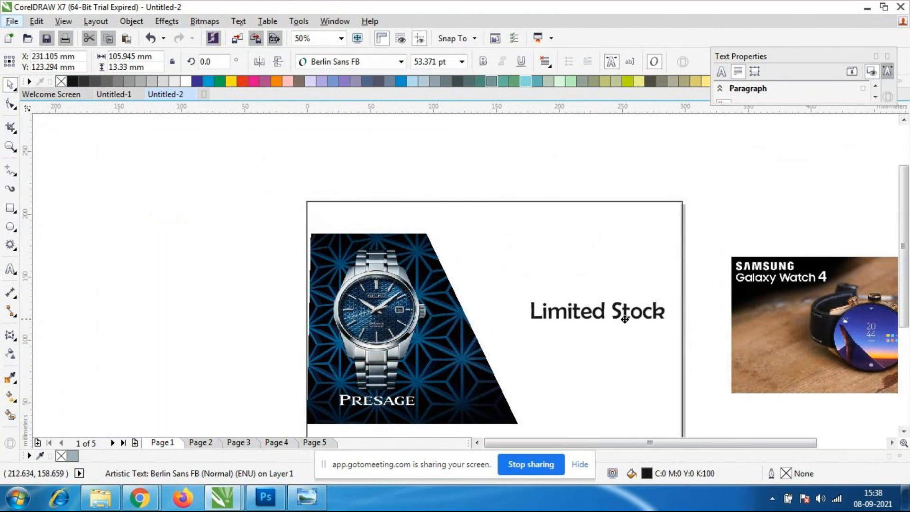
pyautogui.click(623, 318)
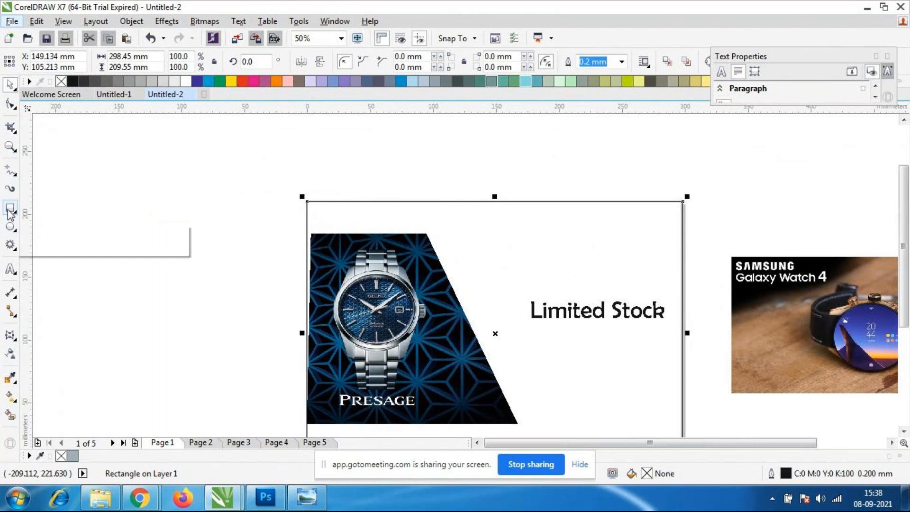
# Add the two-line text "EXCLUSIVE COLLECTION" in 24 pt Arial near the page's upper edge, above "Limited Stock".
pyautogui.click(14, 272)
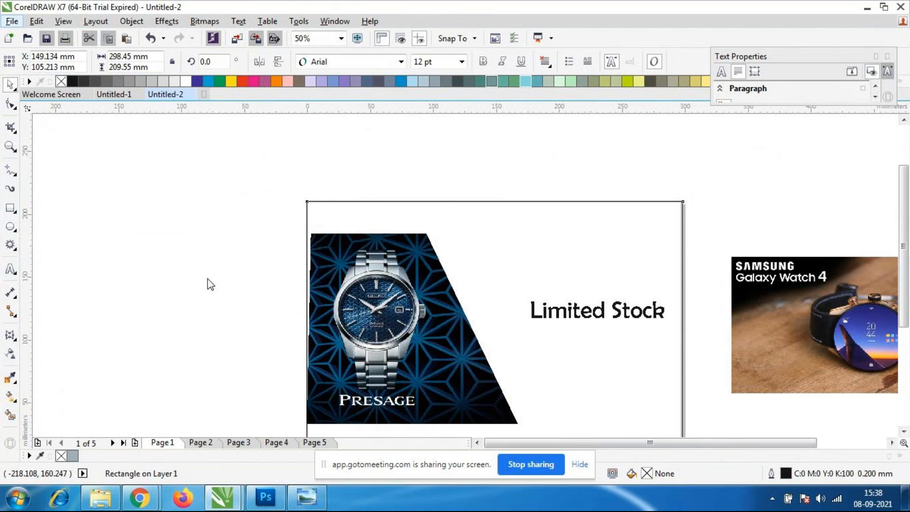
pyautogui.click(458, 222)
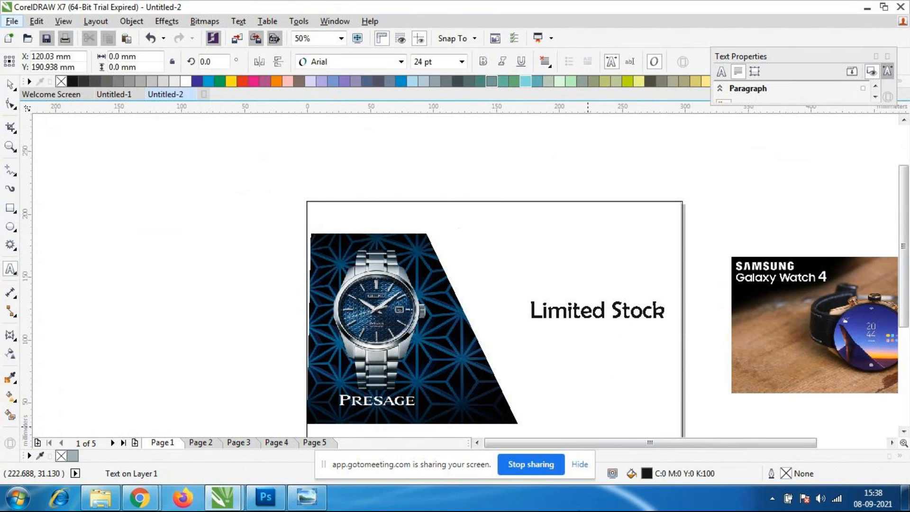
pyautogui.write('E')
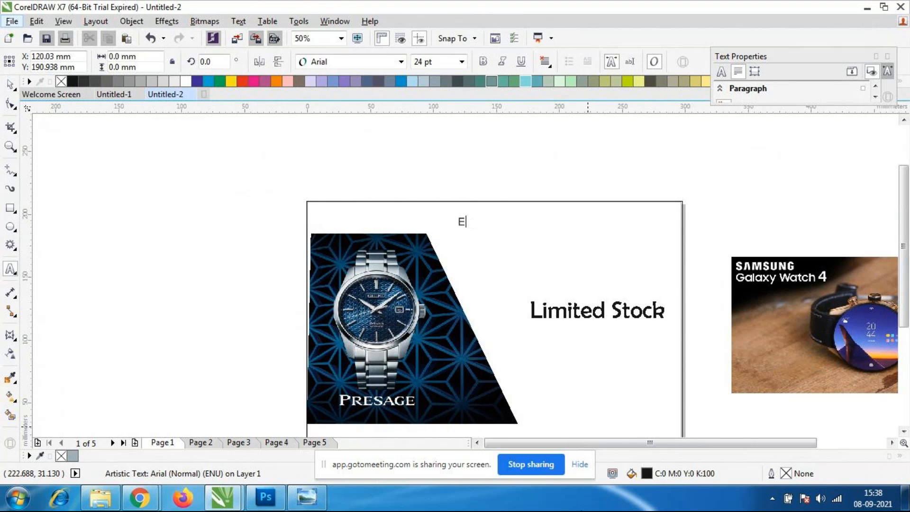
pyautogui.write('xXCL')
pyautogui.write('USIVE ')
pyautogui.write('COLL')
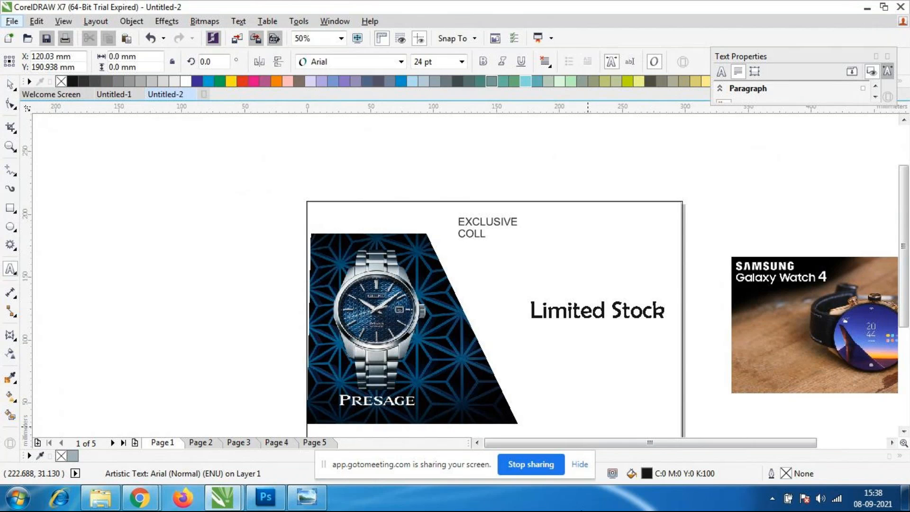
pyautogui.write('ECTION')
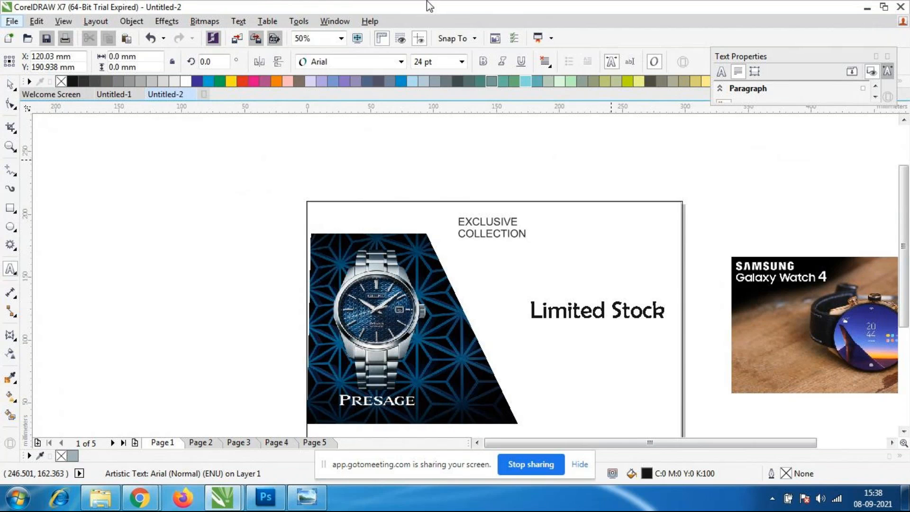
pyautogui.hotkey('ctrl', 'space')
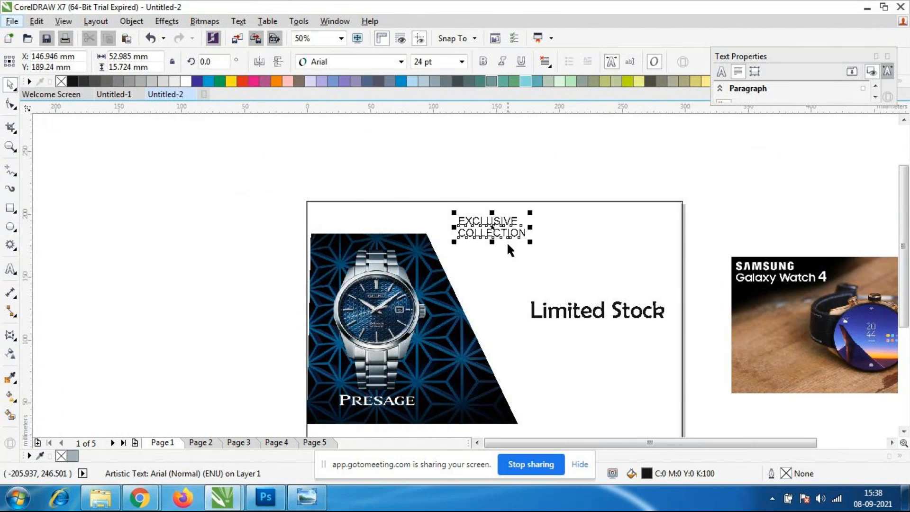
# Enlarge the "EXCLUSIVE COLLECTION" text to about 30 pt and indent its second line with spaces.
pyautogui.scroll(3, 507, 241)
pyautogui.moveTo(587, 266); pyautogui.dragTo(655, 286)
pyautogui.doubleClick(320, 268)
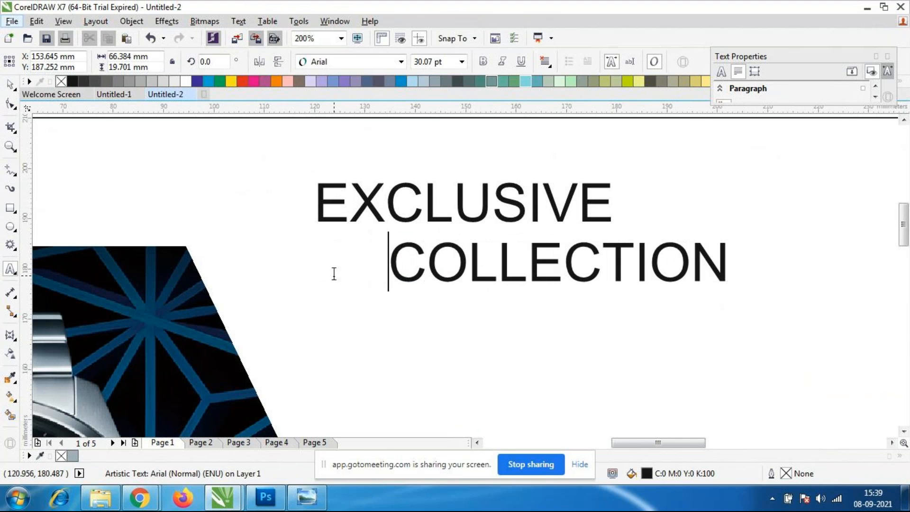
pyautogui.click(11, 85)
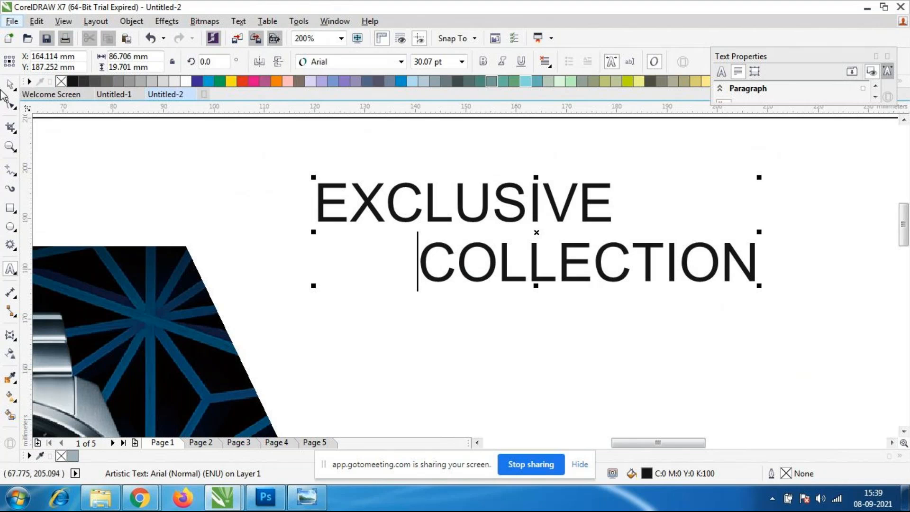
# Try Bernard MT Condensed and Berlin Sans FB as the font of the "EXCLUSIVE COLLECTION" text.
pyautogui.click(450, 295)
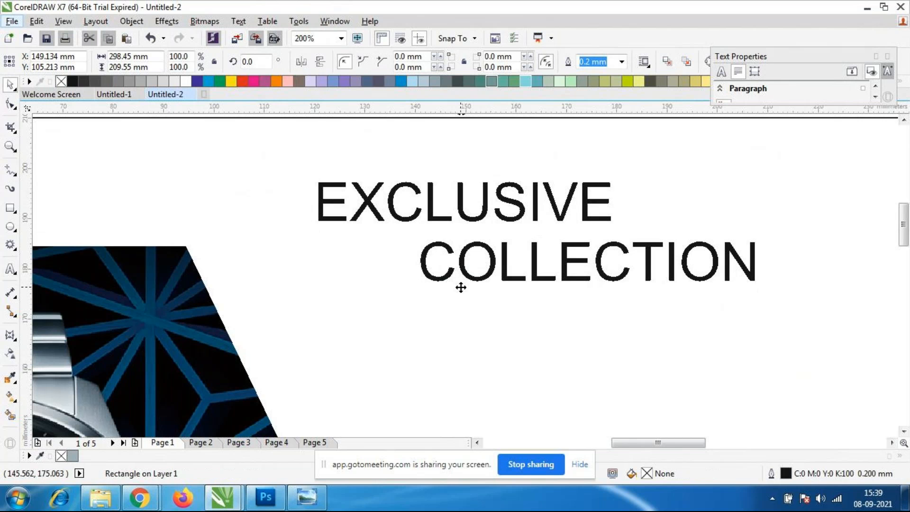
pyautogui.click(504, 252)
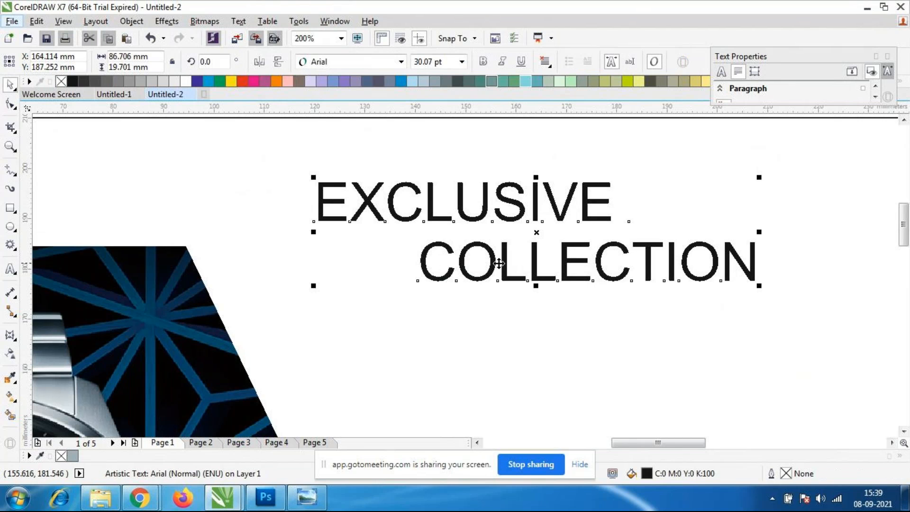
pyautogui.click(401, 62)
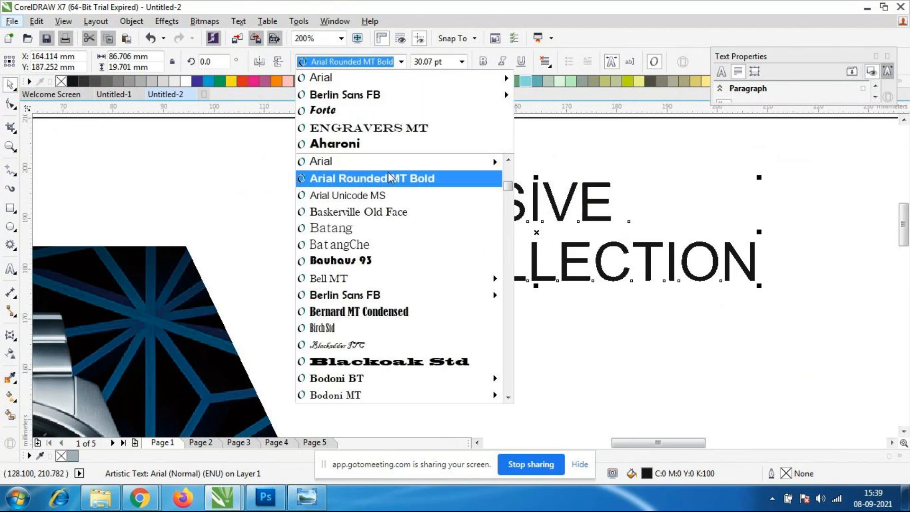
pyautogui.click(364, 312)
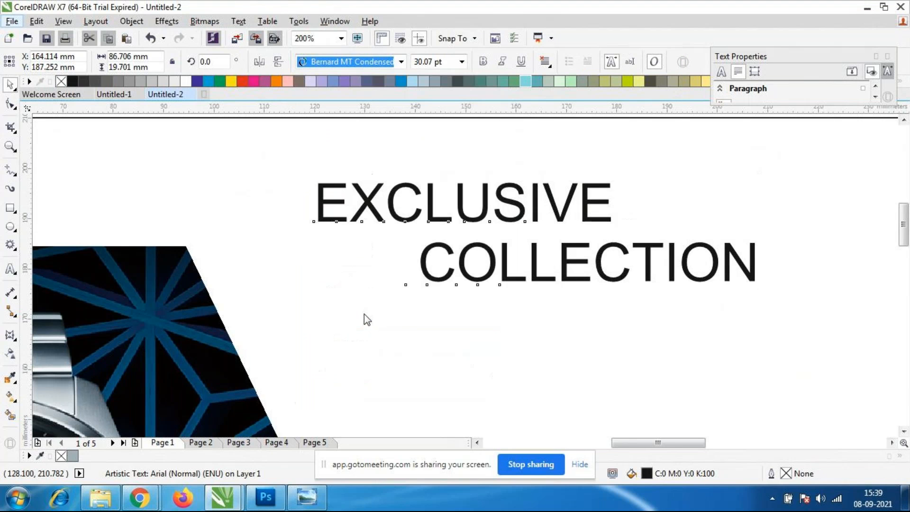
pyautogui.click(451, 340)
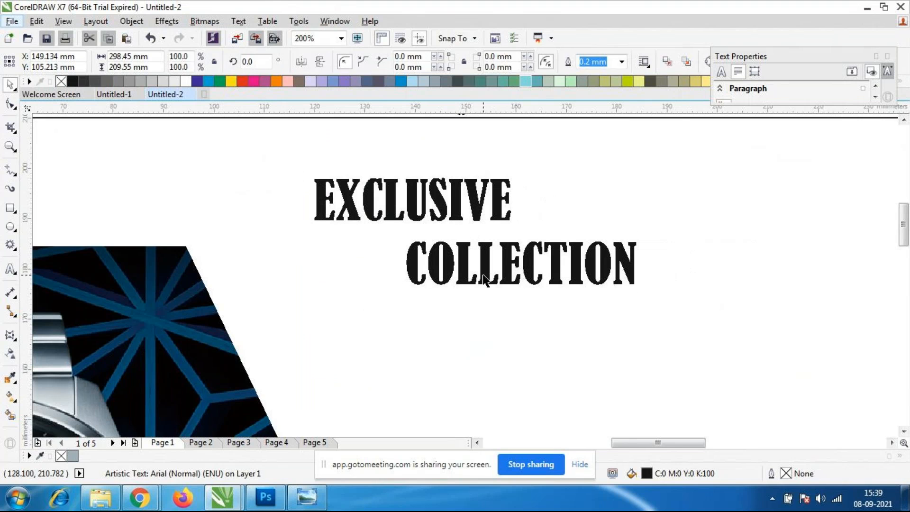
pyautogui.click(520, 270)
pyautogui.click(402, 62)
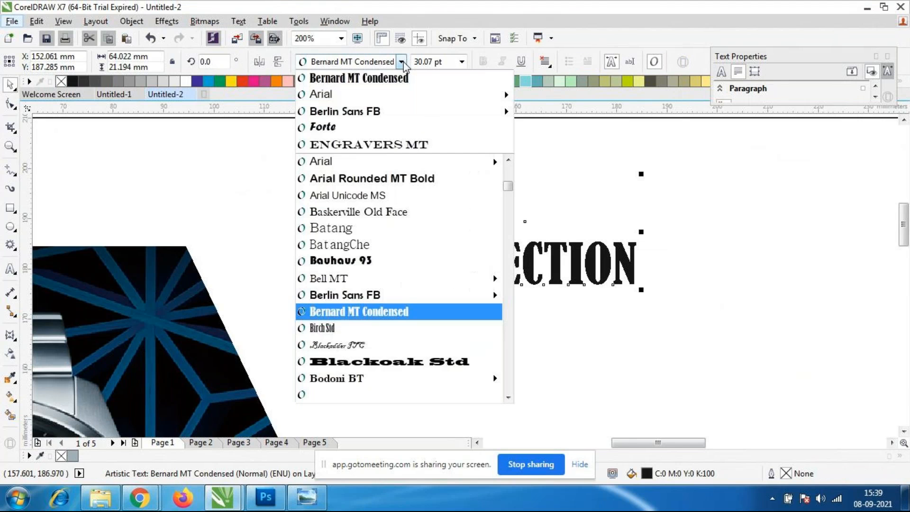
pyautogui.click(366, 114)
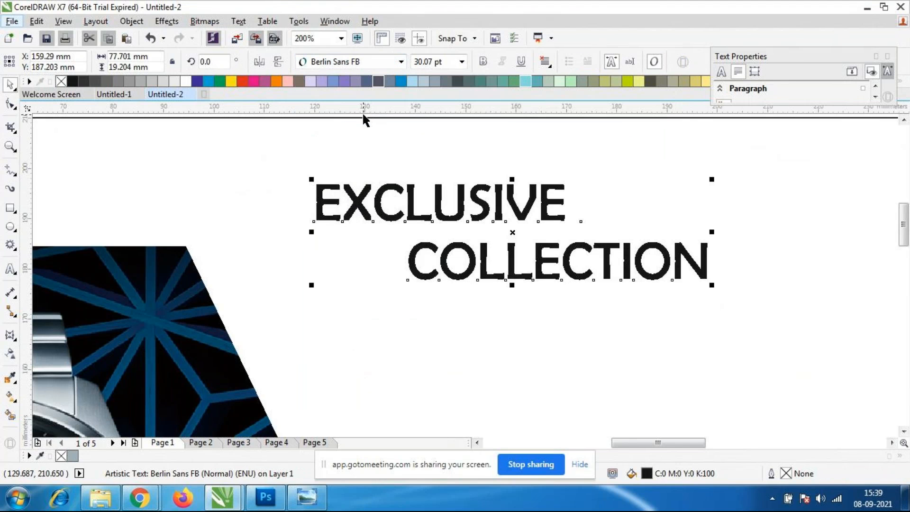
# Set the font of the "EXCLUSIVE COLLECTION" text to Britannic Bold.
pyautogui.click(402, 61)
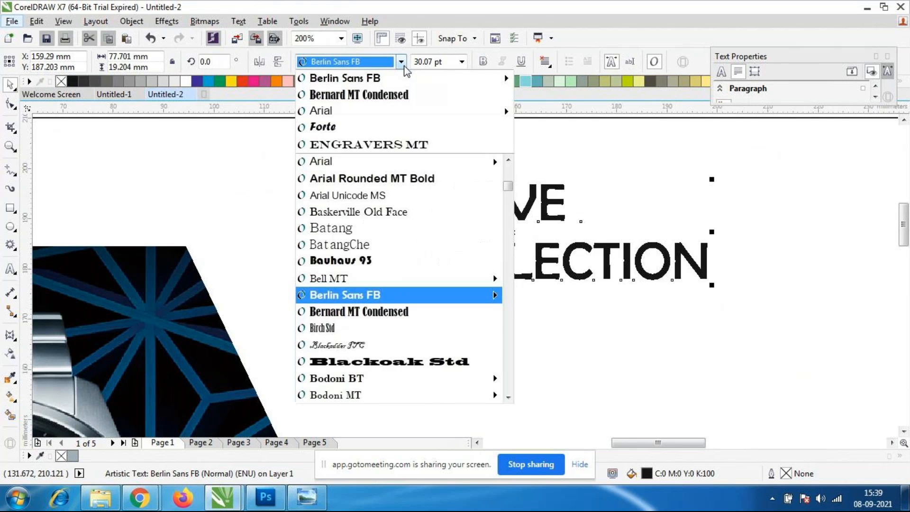
pyautogui.scroll(-2, 408, 284)
pyautogui.moveTo(409, 326)
pyautogui.scroll(-2, 410, 317)
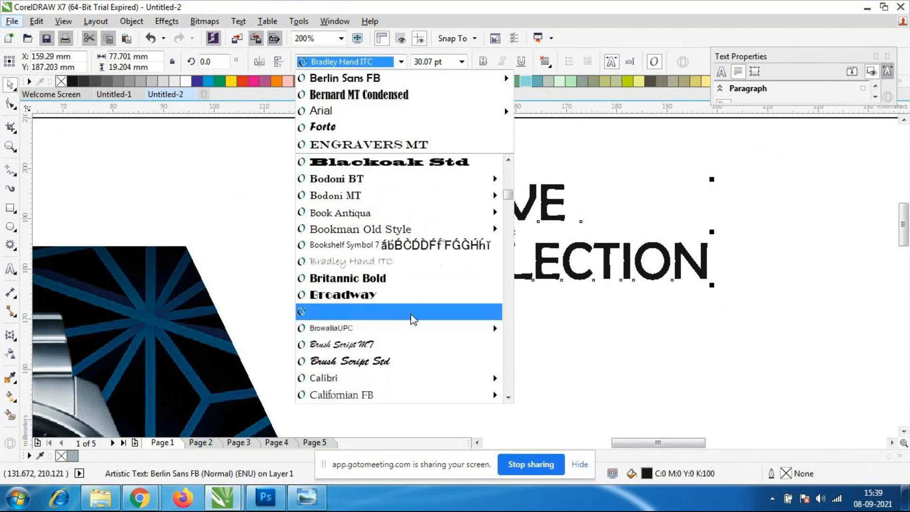
pyautogui.click(404, 281)
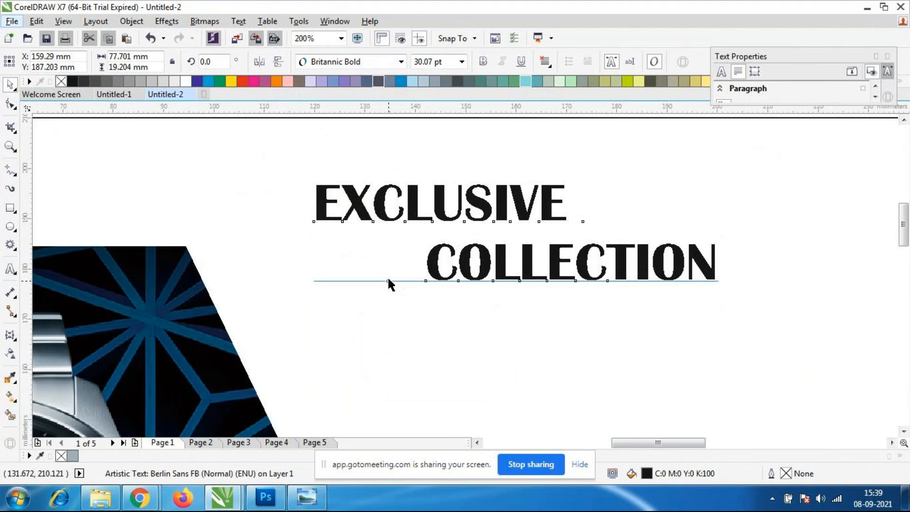
# Delete the outline rectangle that frames the page.
pyautogui.scroll(-3, 412, 297)
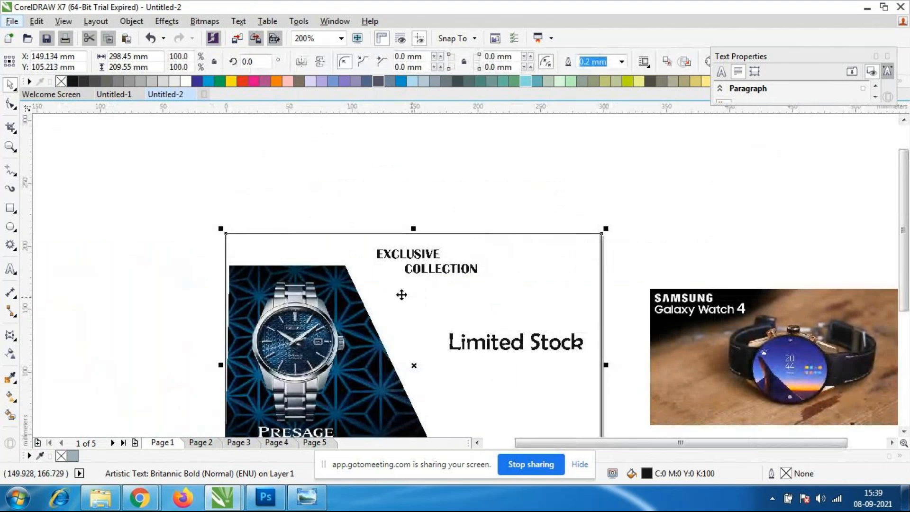
pyautogui.scroll(-1, 402, 297)
pyautogui.scroll(1, 389, 287)
pyautogui.scroll(1, 387, 287)
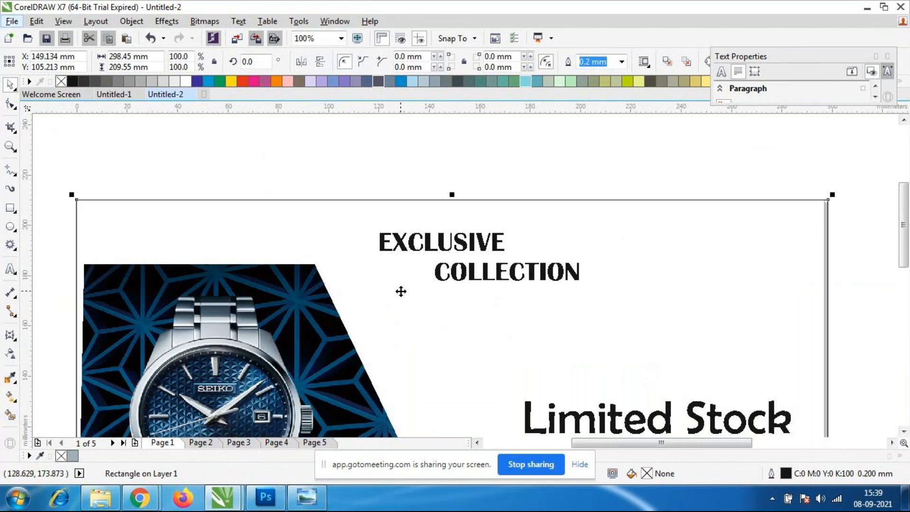
pyautogui.scroll(-1, 497, 271)
pyautogui.scroll(-1, 446, 274)
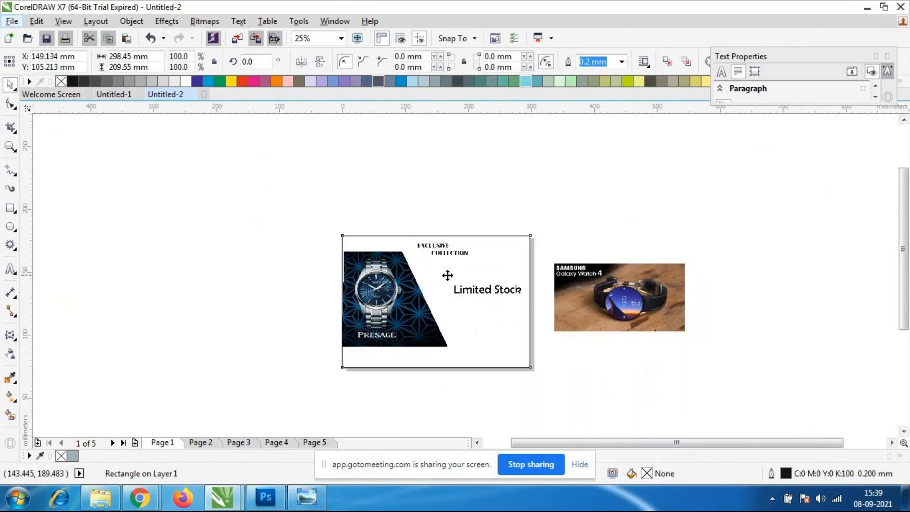
pyautogui.scroll(2, 441, 270)
pyautogui.scroll(-1, 444, 266)
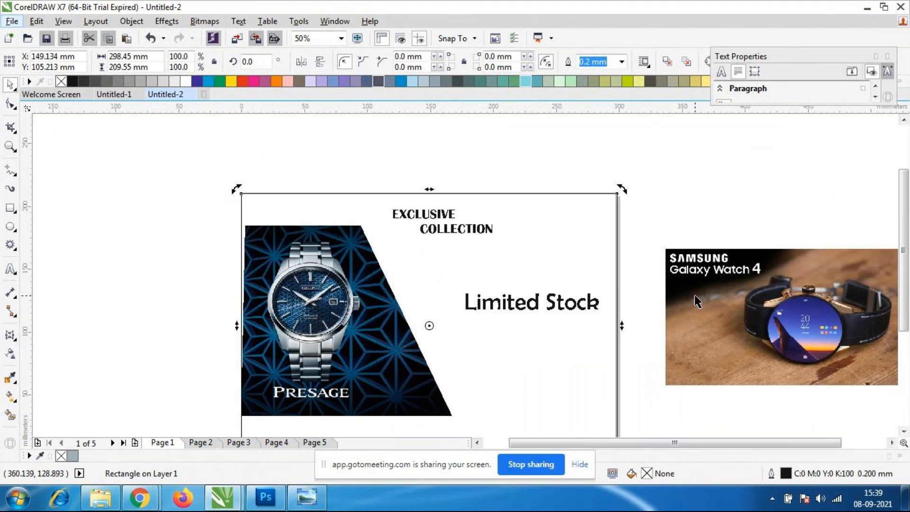
pyautogui.press('Delete')
# Sample the dark blue #014967 from the watch image's pattern with the Color Eyedropper and fill the "EXCLUSIVE COLLECTION" text with it.
pyautogui.click(453, 229)
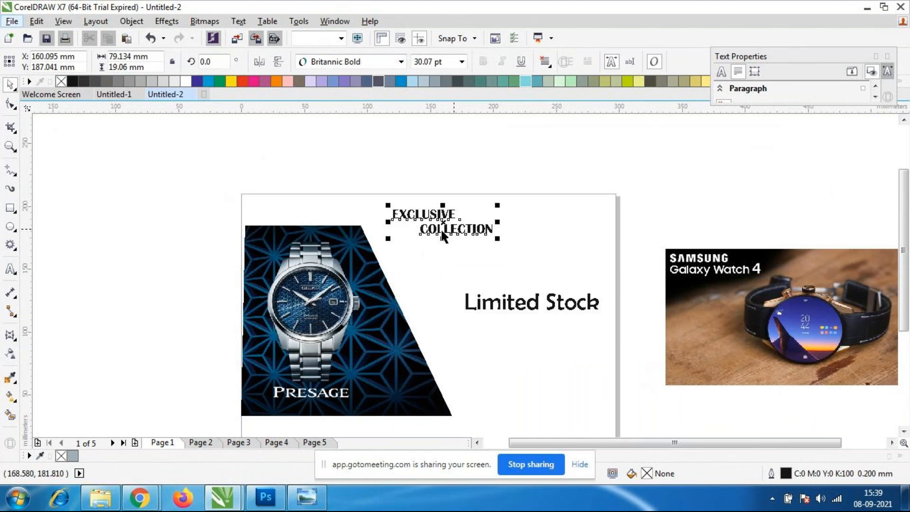
pyautogui.scroll(1, 382, 225)
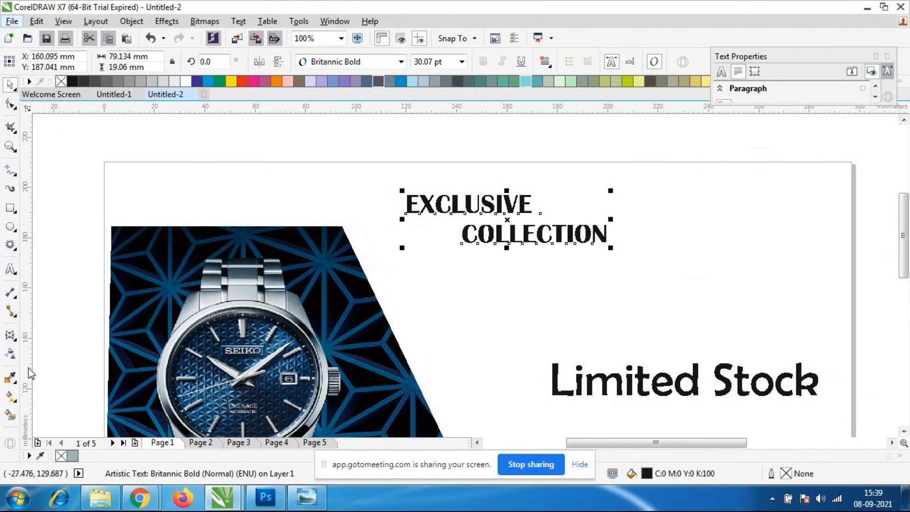
pyautogui.click(14, 382)
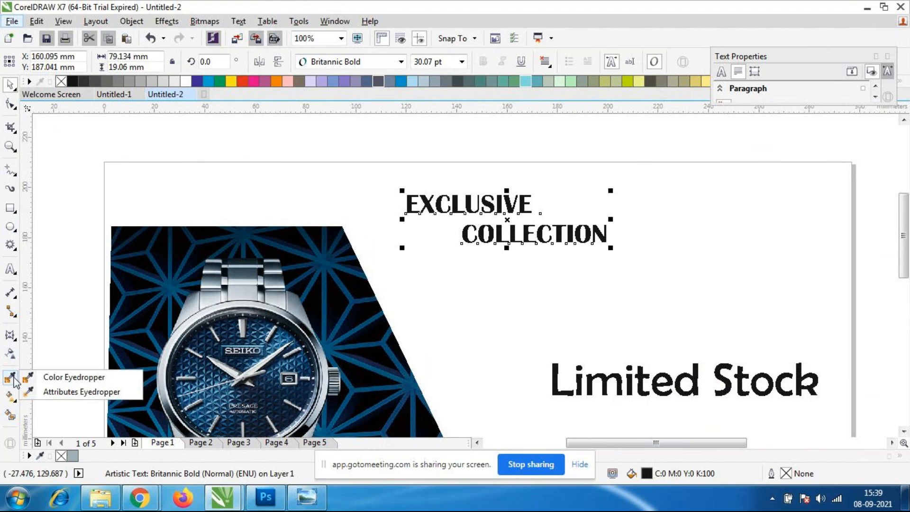
pyautogui.click(97, 382)
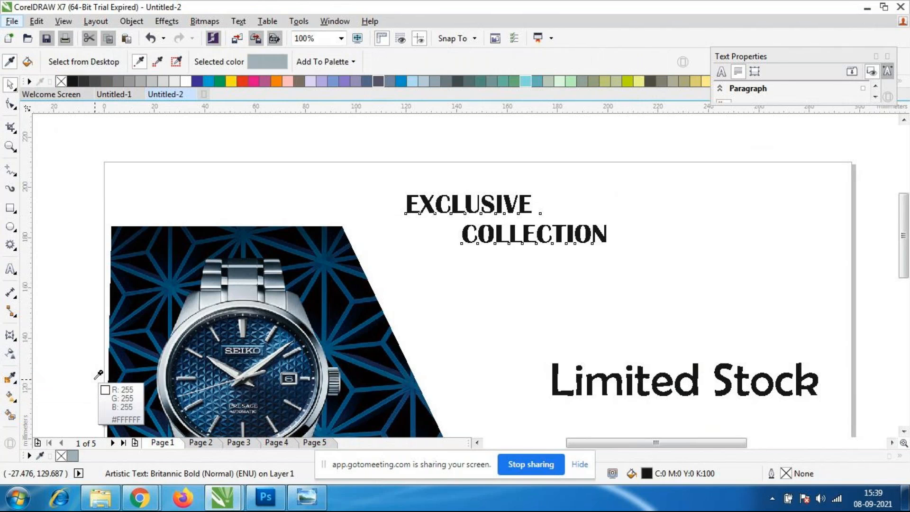
pyautogui.click(328, 256)
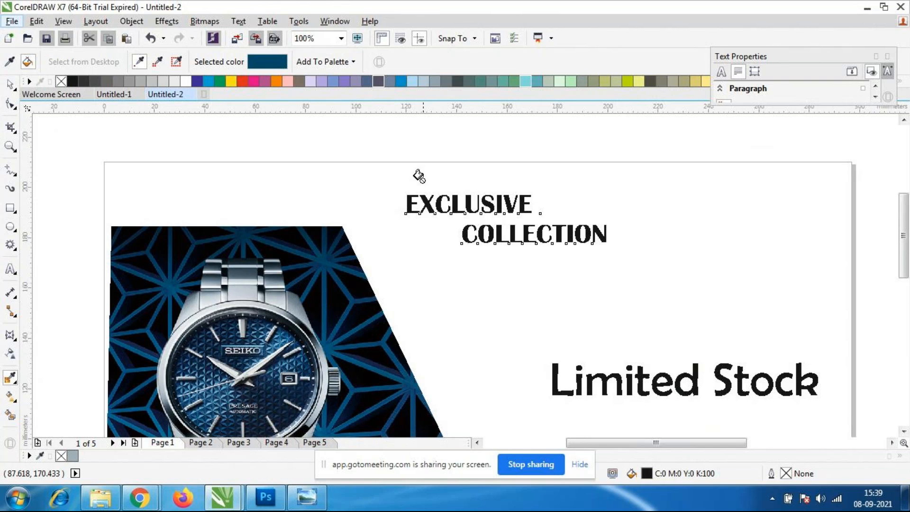
pyautogui.scroll(3, 428, 319)
pyautogui.scroll(-4, 497, 159)
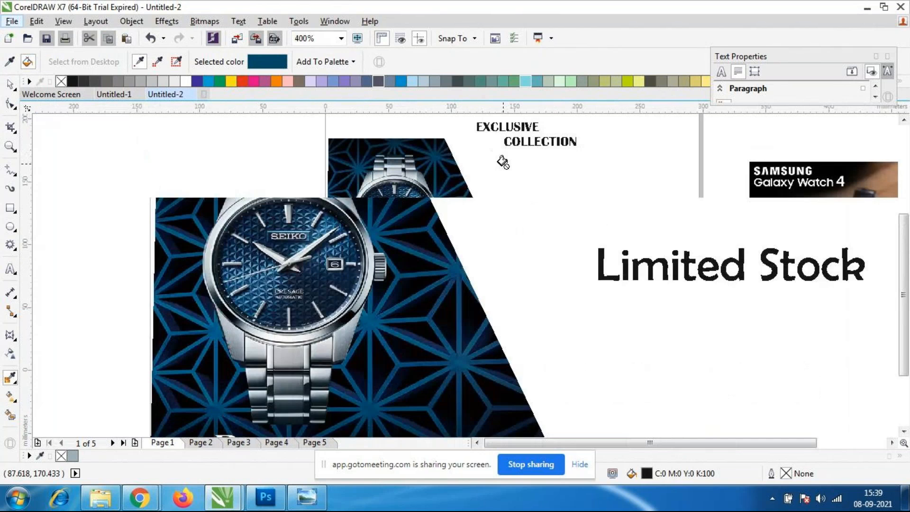
pyautogui.scroll(2, 564, 138)
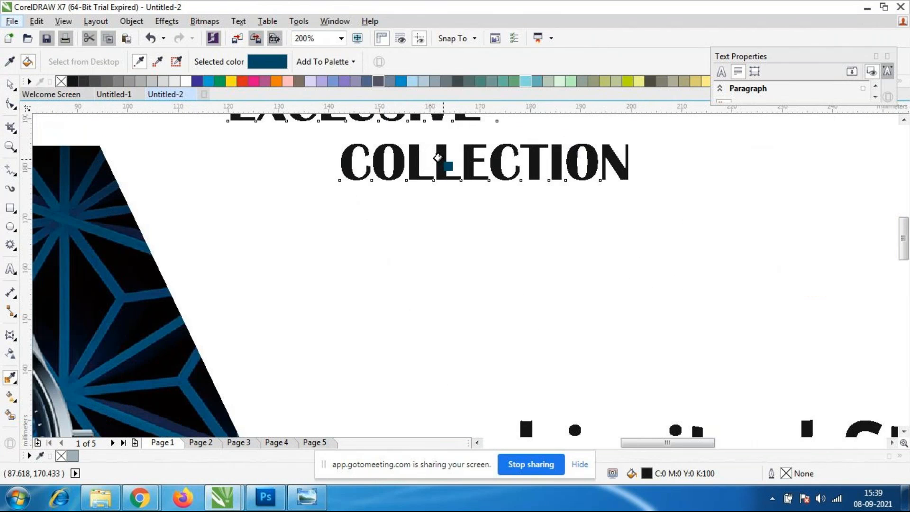
pyautogui.click(438, 158)
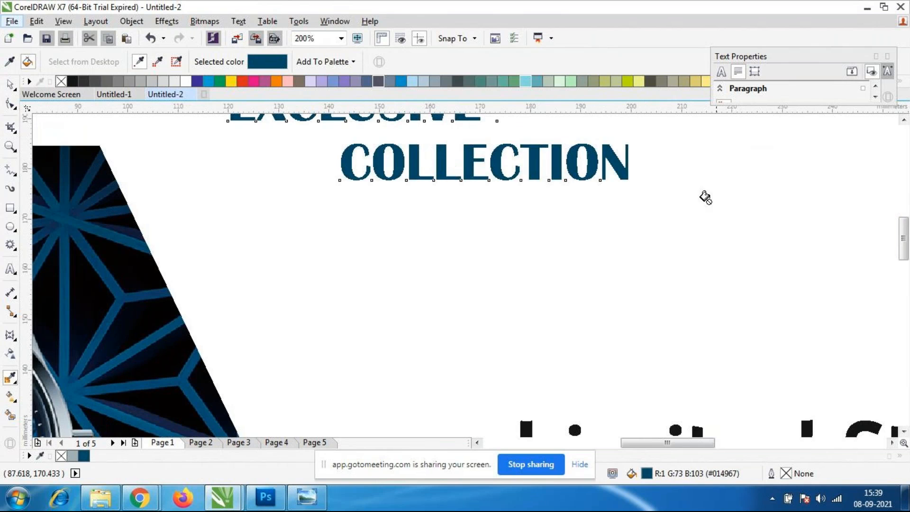
pyautogui.scroll(-2, 702, 197)
pyautogui.scroll(2, 677, 155)
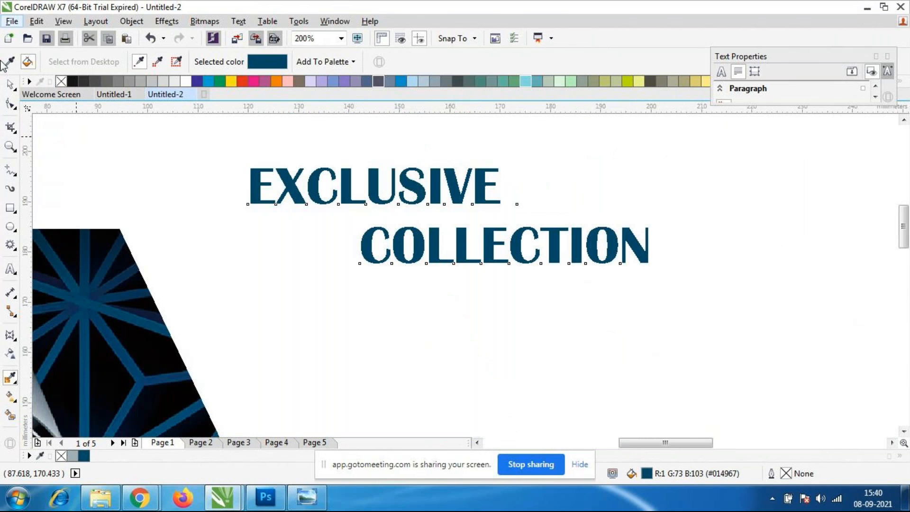
pyautogui.click(10, 84)
pyautogui.press('Escape')
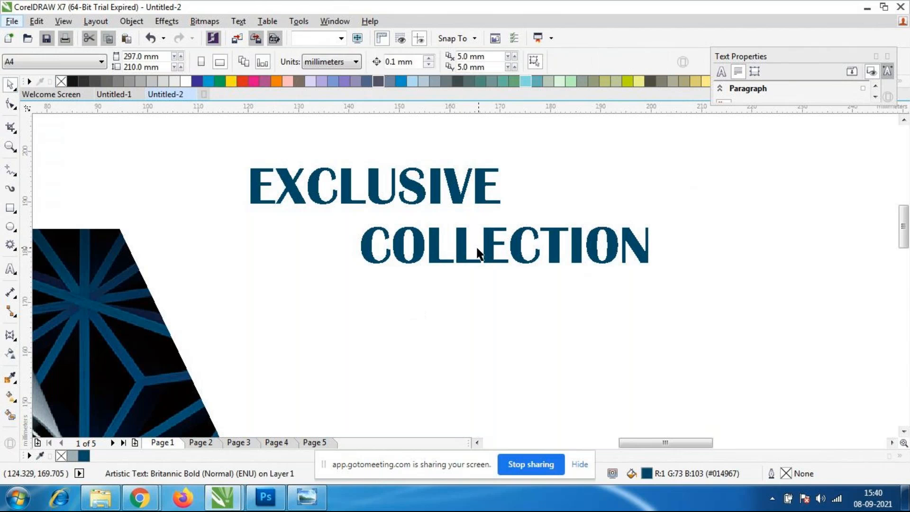
# Enlarge the "EXCLUSIVE COLLECTION" text to about 112 mm wide and reposition it above "Limited Stock", near the page's upper edge.
pyautogui.click(434, 258)
pyautogui.scroll(-2, 434, 258)
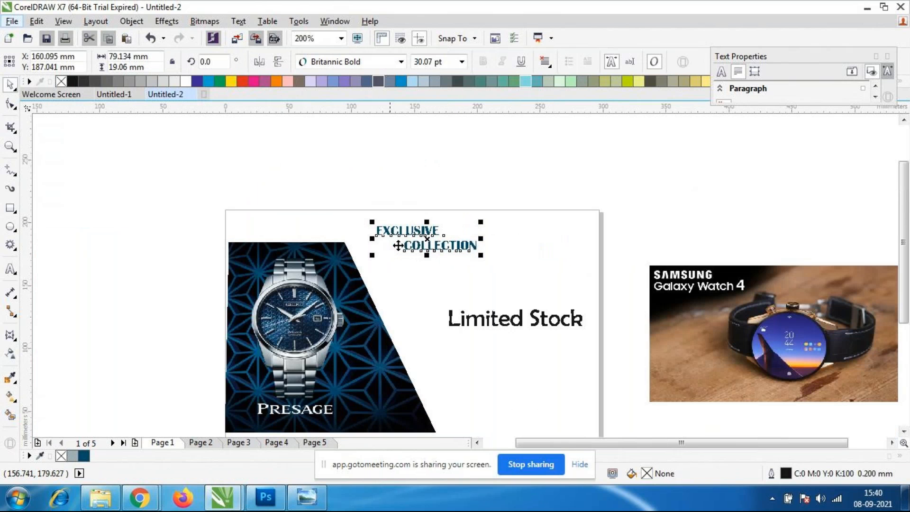
pyautogui.scroll(1, 536, 290)
pyautogui.moveTo(514, 269); pyautogui.dragTo(591, 305)
pyautogui.moveTo(476, 265); pyautogui.dragTo(511, 261)
pyautogui.click(521, 333)
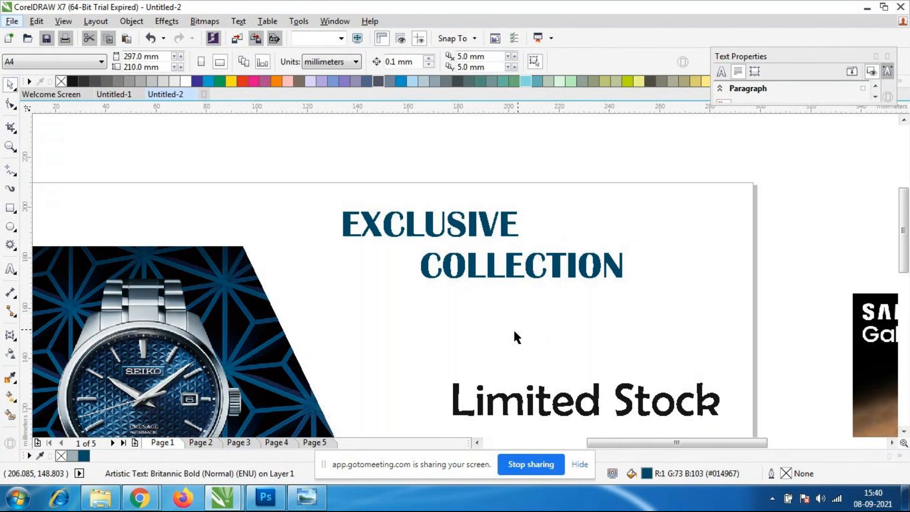
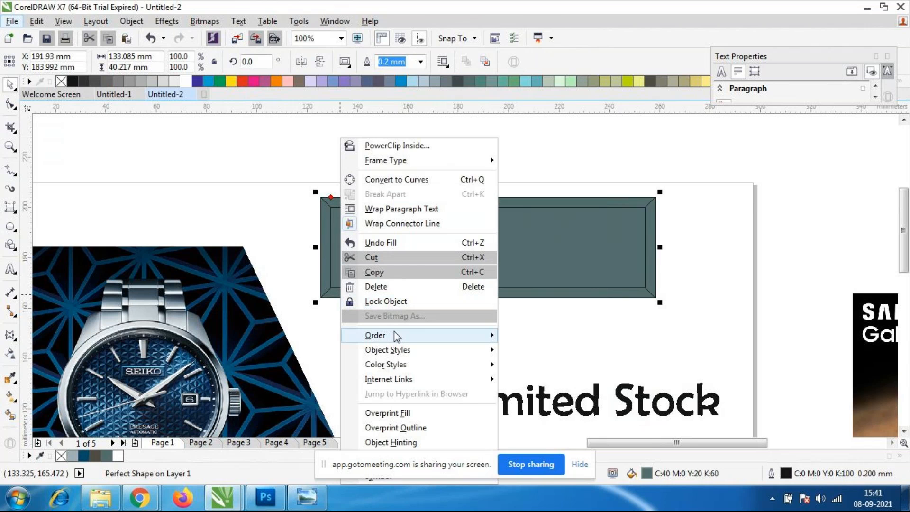
# Send the grey-green bevelled banner to the back of the layer, behind the "EXCLUSIVE COLLECTION" text.
pyautogui.click(563, 387)
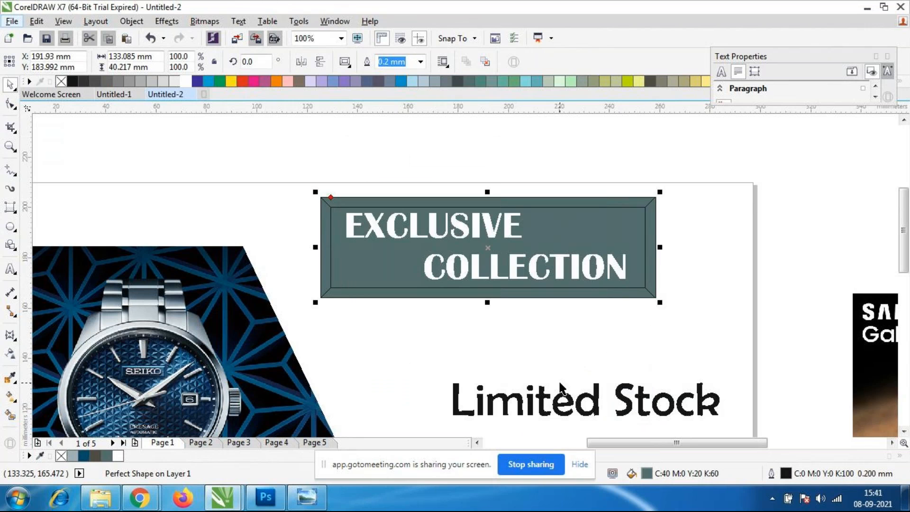
pyautogui.press('Escape')
pyautogui.scroll(-2, 429, 259)
pyautogui.scroll(2, 417, 260)
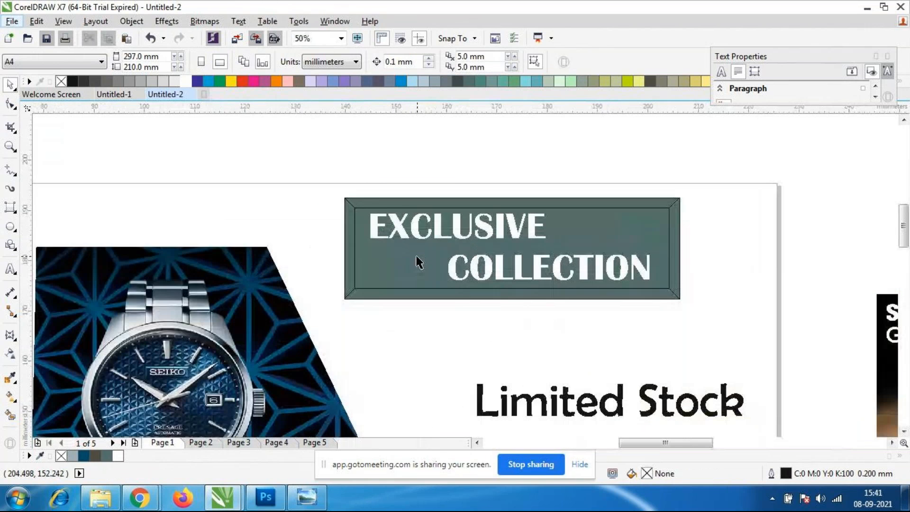
pyautogui.scroll(-2, 415, 254)
pyautogui.scroll(-2, 383, 267)
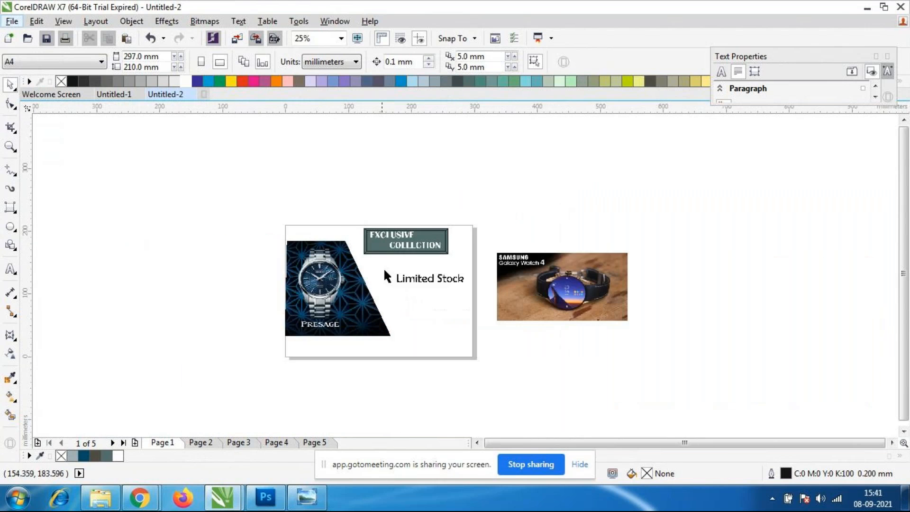
pyautogui.scroll(2, 362, 264)
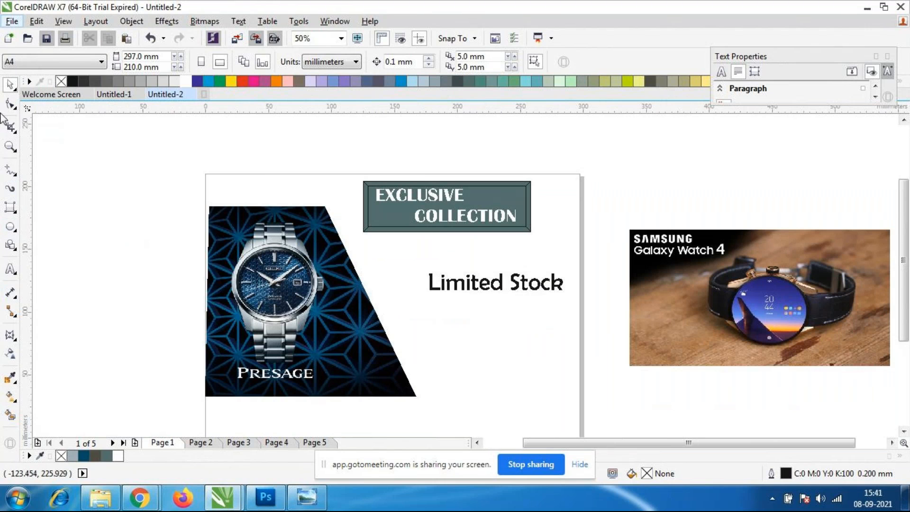
# Draw a rectangle about 296 × 210 mm covering the whole page and fill it with black.
pyautogui.click(14, 210)
pyautogui.click(66, 207)
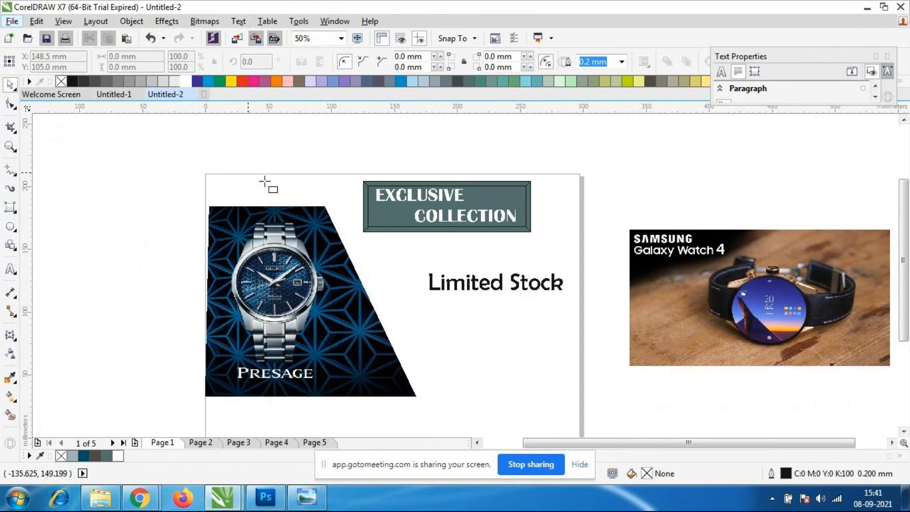
pyautogui.moveTo(208, 175); pyautogui.dragTo(579, 397)
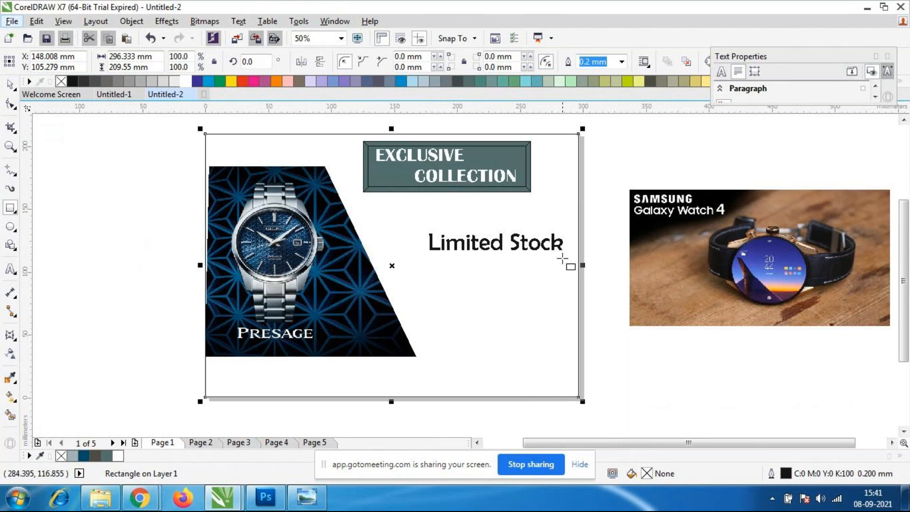
pyautogui.click(549, 81)
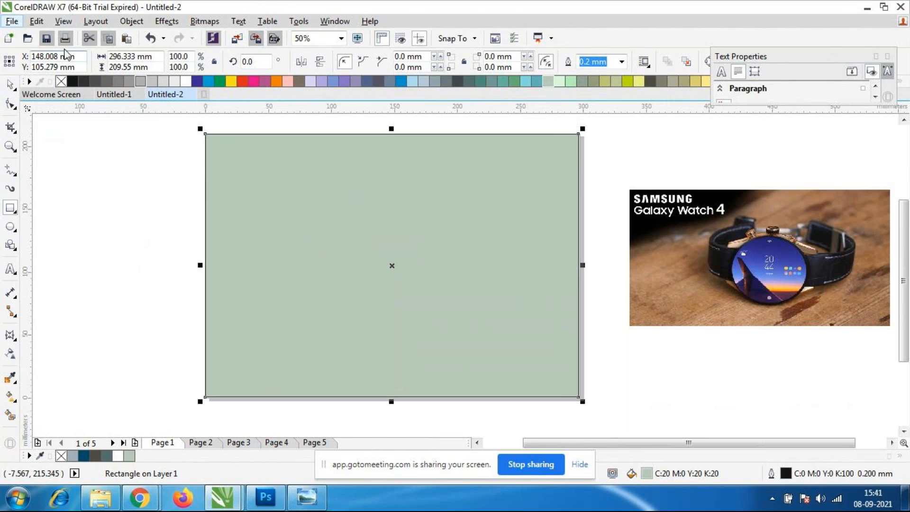
pyautogui.click(73, 83)
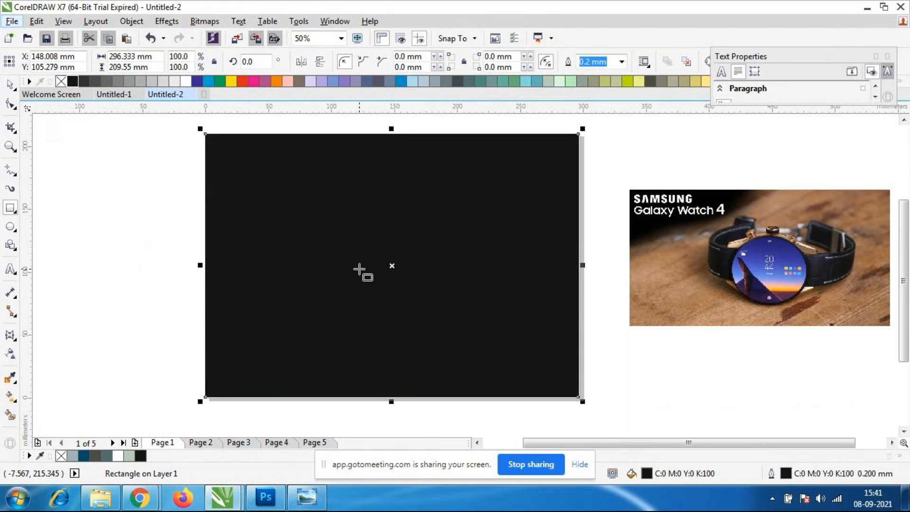
# Send the black page-sized rectangle to the back of the layer, behind the image, banner and text.
pyautogui.rightClick(354, 270)
pyautogui.click(11, 84)
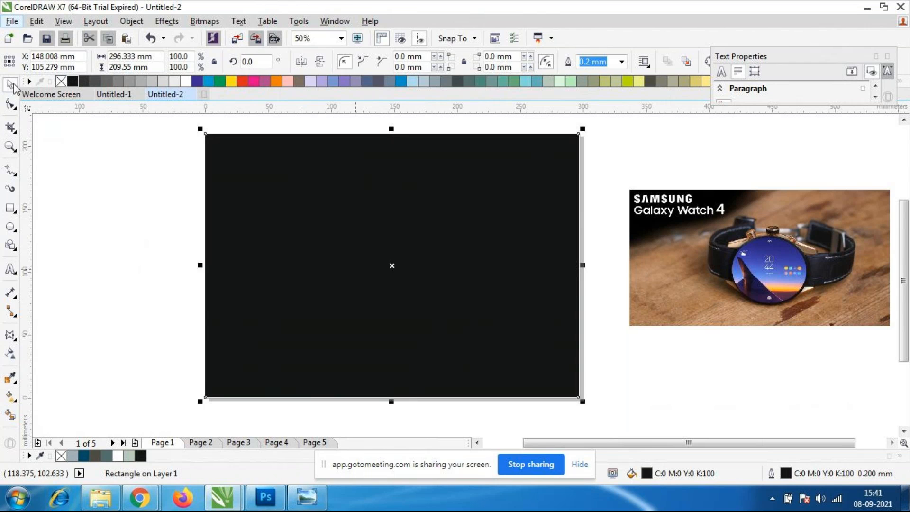
pyautogui.click(152, 209)
pyautogui.click(442, 337)
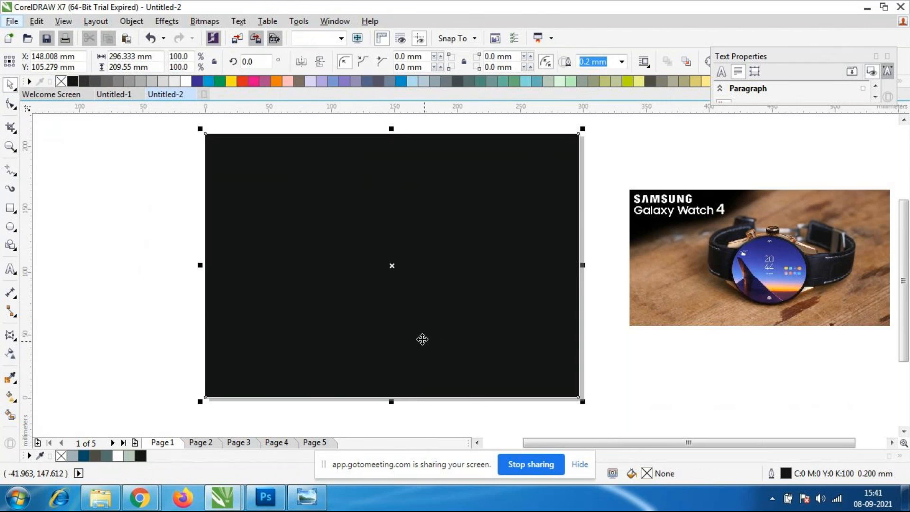
pyautogui.rightClick(442, 343)
pyautogui.moveTo(495, 335)
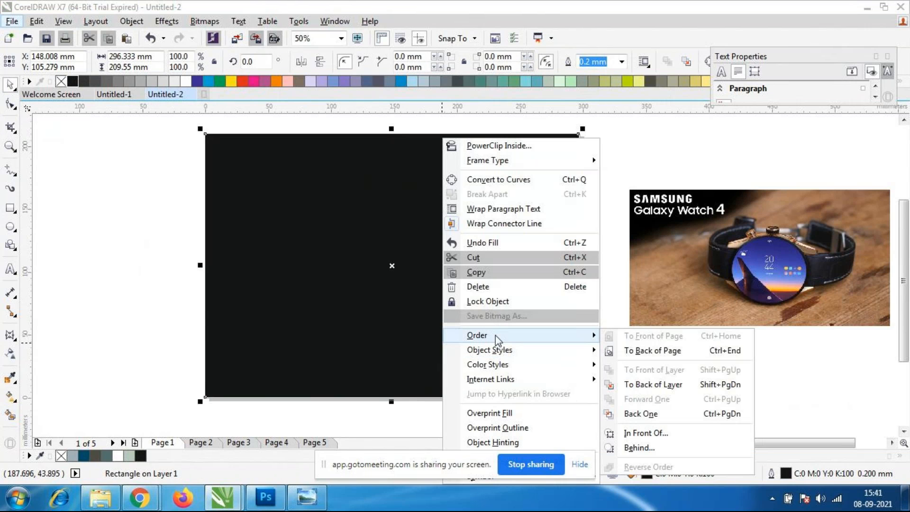
pyautogui.click(668, 381)
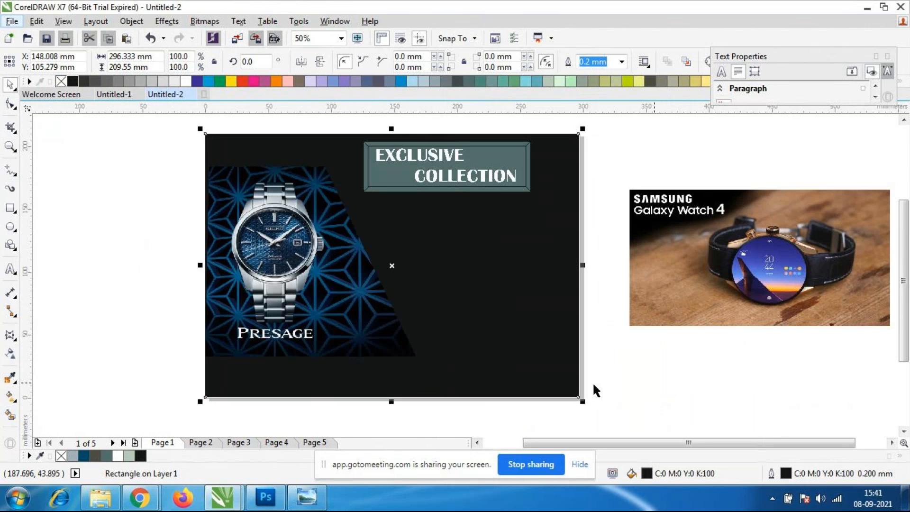
pyautogui.click(552, 404)
pyautogui.click(483, 368)
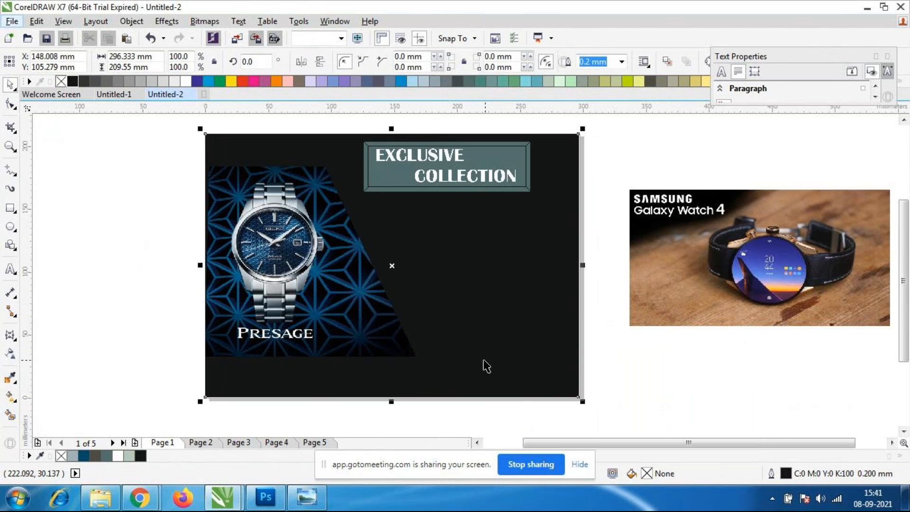
pyautogui.click(585, 266)
pyautogui.click(613, 334)
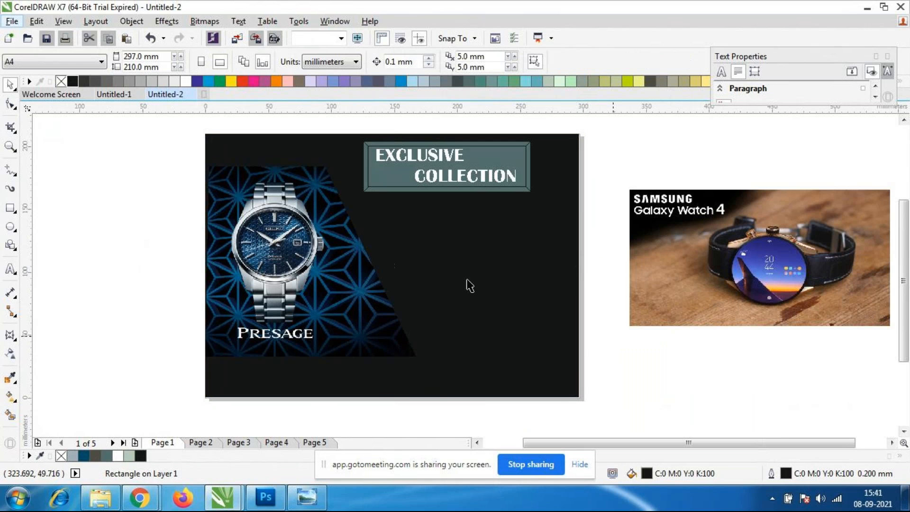
pyautogui.scroll(-1, 430, 226)
pyautogui.scroll(2, 408, 228)
pyautogui.scroll(1, 410, 233)
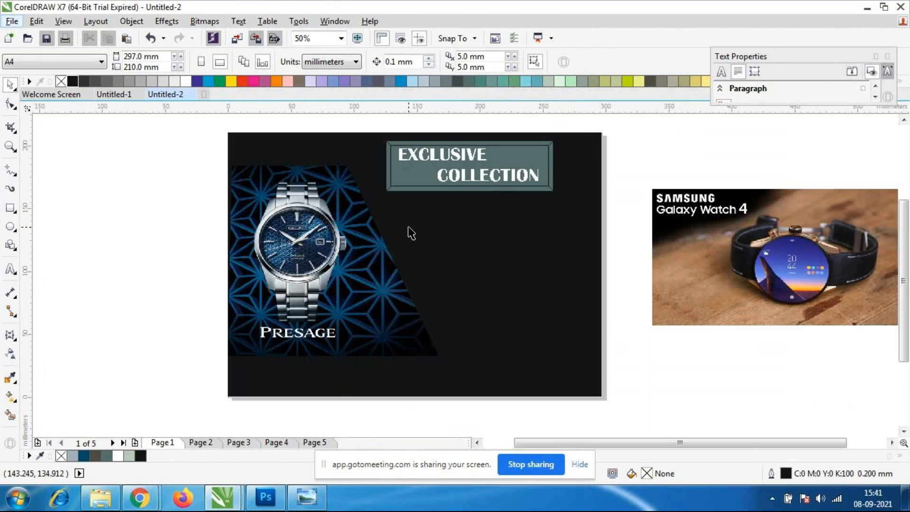
pyautogui.click(544, 290)
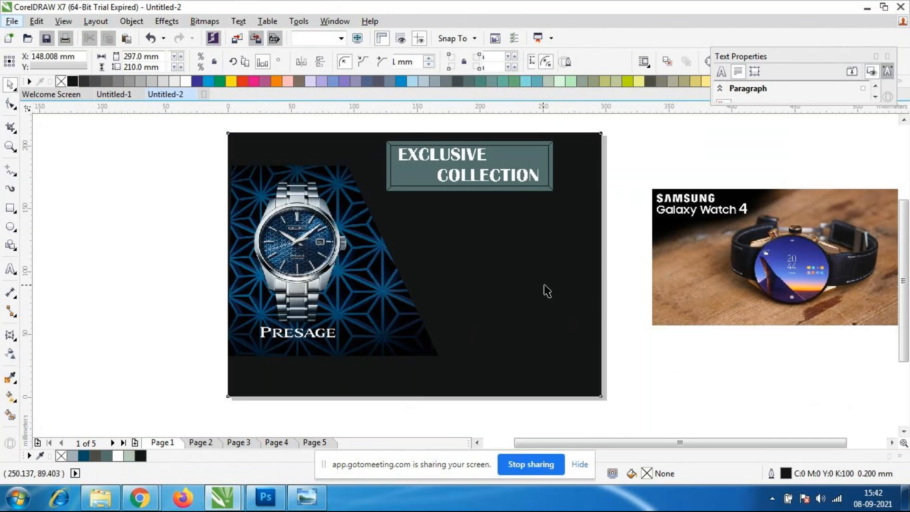
pyautogui.rightClick(544, 286)
pyautogui.moveTo(586, 335)
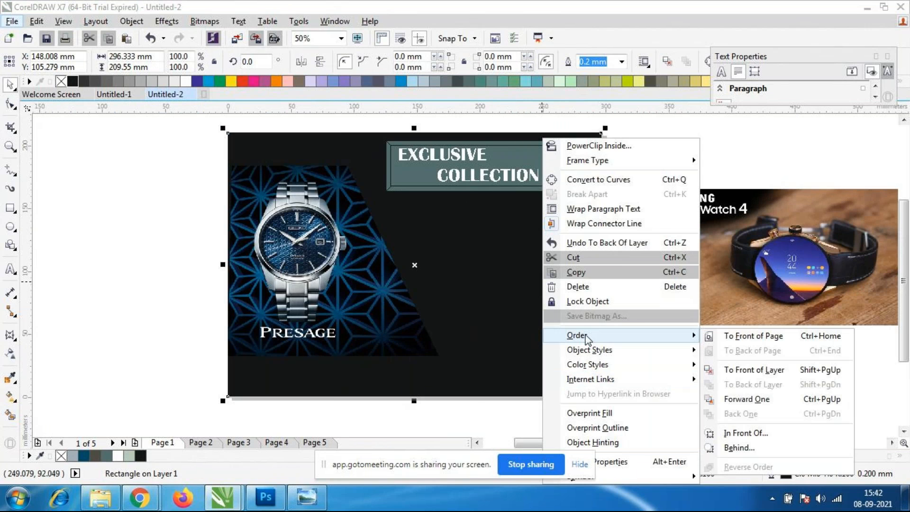
pyautogui.click(475, 423)
pyautogui.click(538, 171)
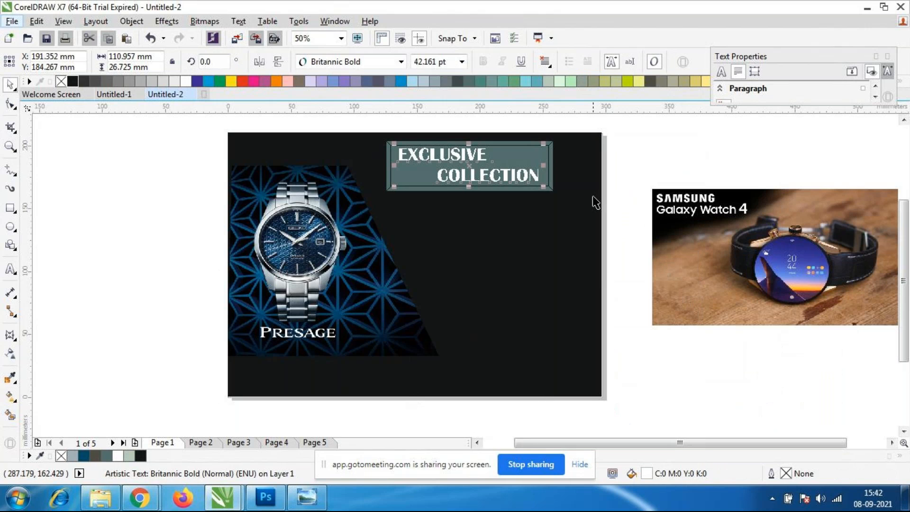
pyautogui.press('Delete')
pyautogui.hotkey('ctrl', 'z')
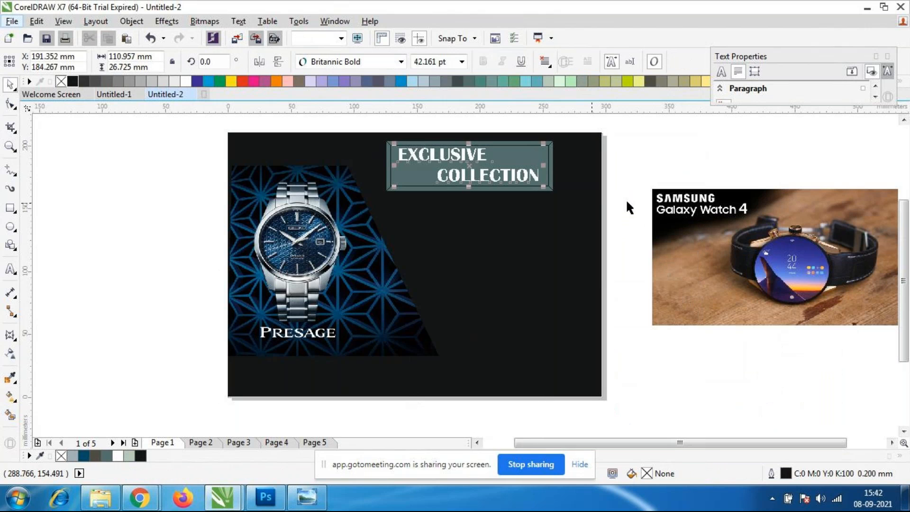
# Delete the bevelled banner behind "EXCLUSIVE COLLECTION" and shift that text about 5 mm to the right.
pyautogui.click(649, 174)
pyautogui.click(551, 165)
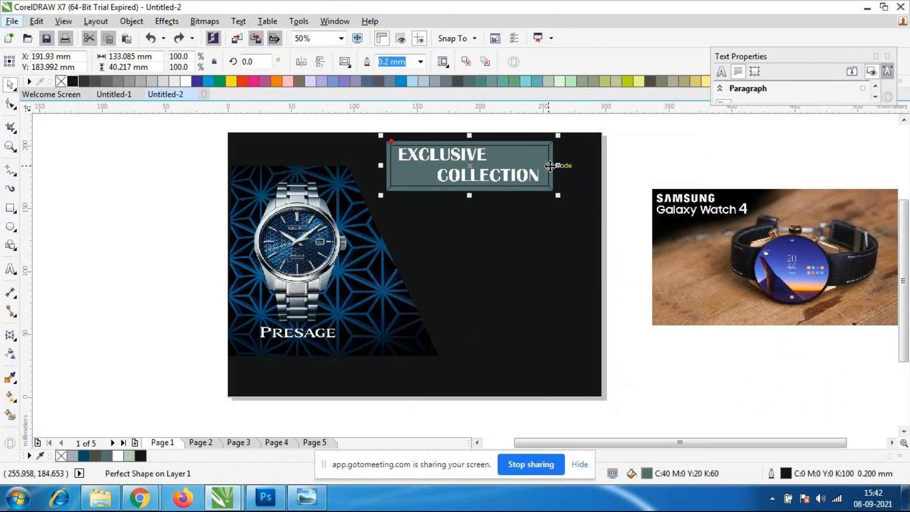
pyautogui.press('Delete')
pyautogui.click(515, 177)
pyautogui.moveTo(508, 175); pyautogui.dragTo(515, 176)
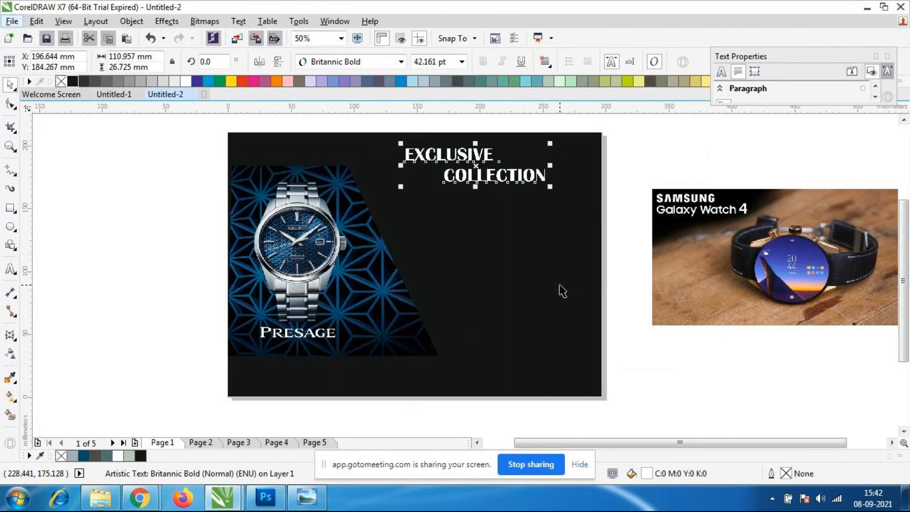
pyautogui.click(559, 284)
# Fill the "Limited Stock" text with white and scale it down to about 74 mm wide.
pyautogui.click(463, 240)
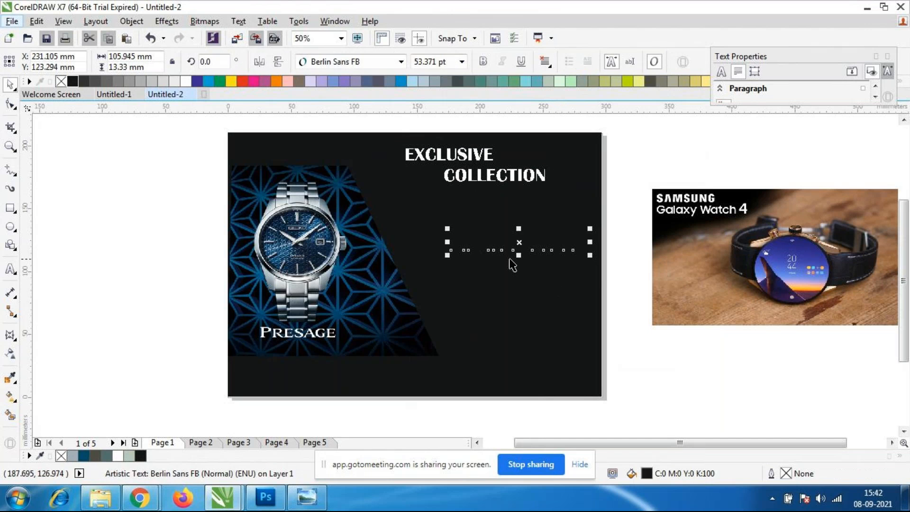
pyautogui.click(186, 81)
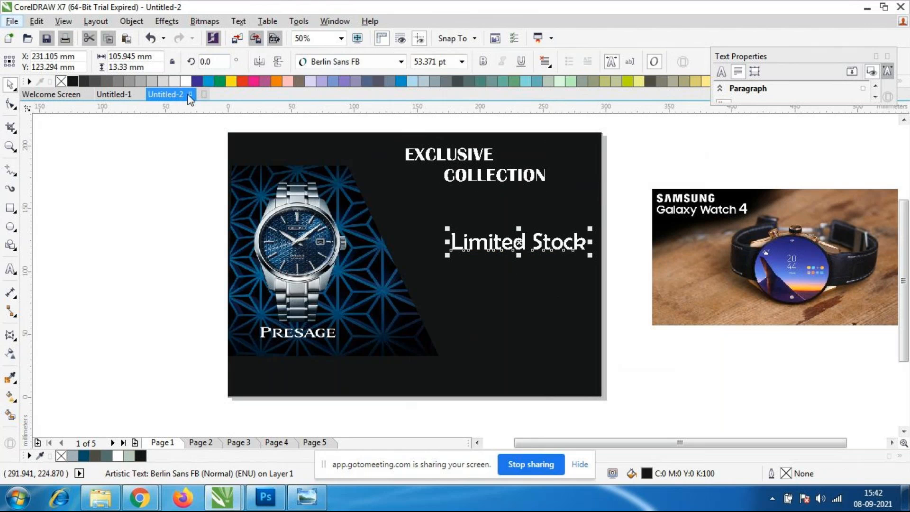
pyautogui.click(645, 162)
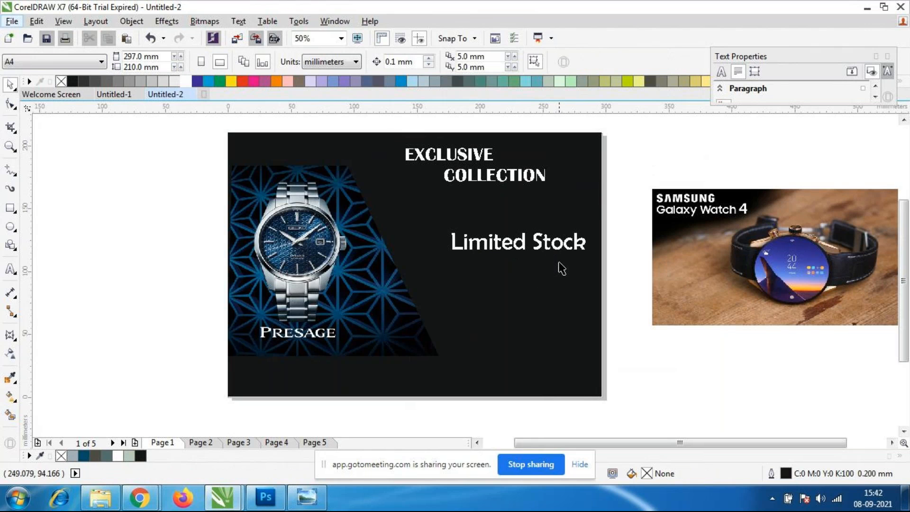
pyautogui.click(537, 249)
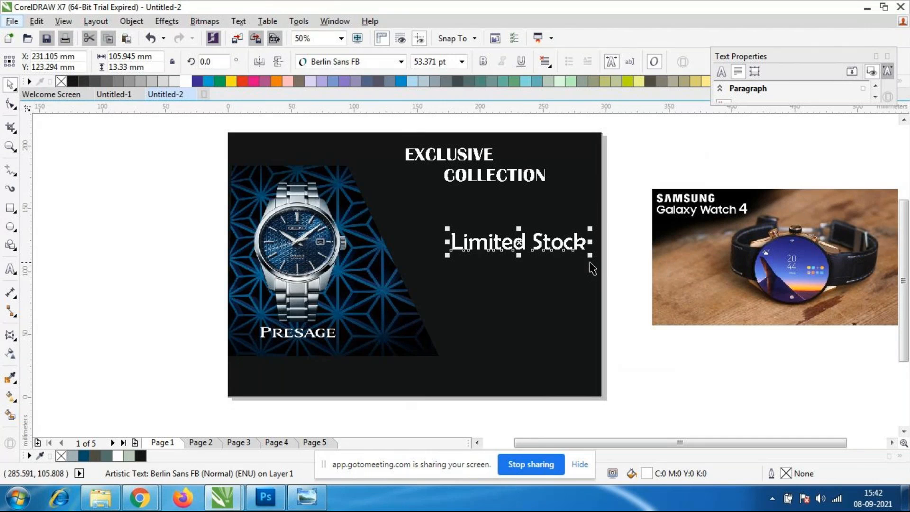
pyautogui.moveTo(592, 256); pyautogui.dragTo(599, 288)
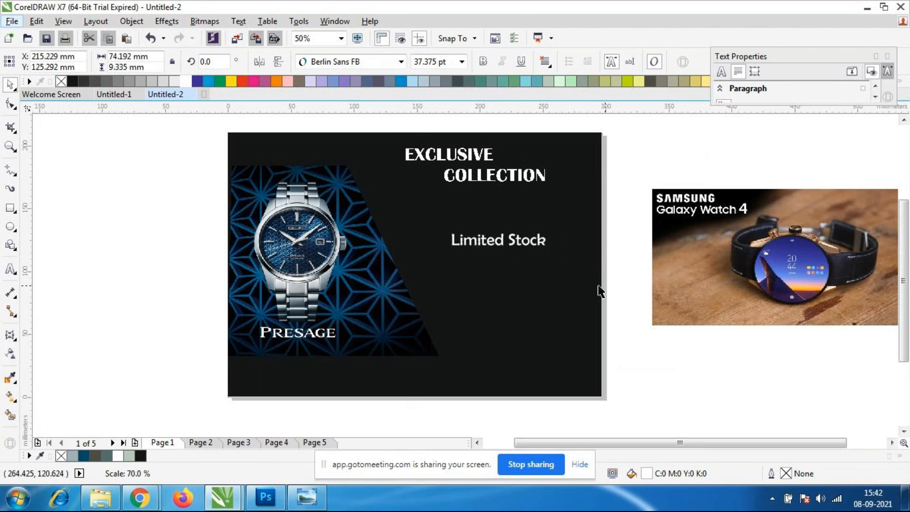
# Move the Presage image off the page to the left and bring the Samsung Galaxy Watch 4 image onto the page's left part.
pyautogui.click(371, 274)
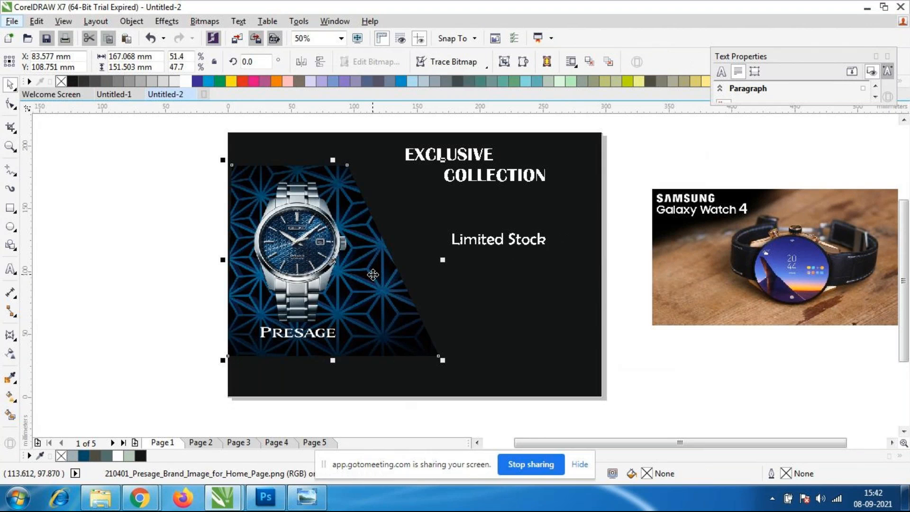
pyautogui.moveTo(372, 273); pyautogui.dragTo(135, 266)
pyautogui.click(794, 285)
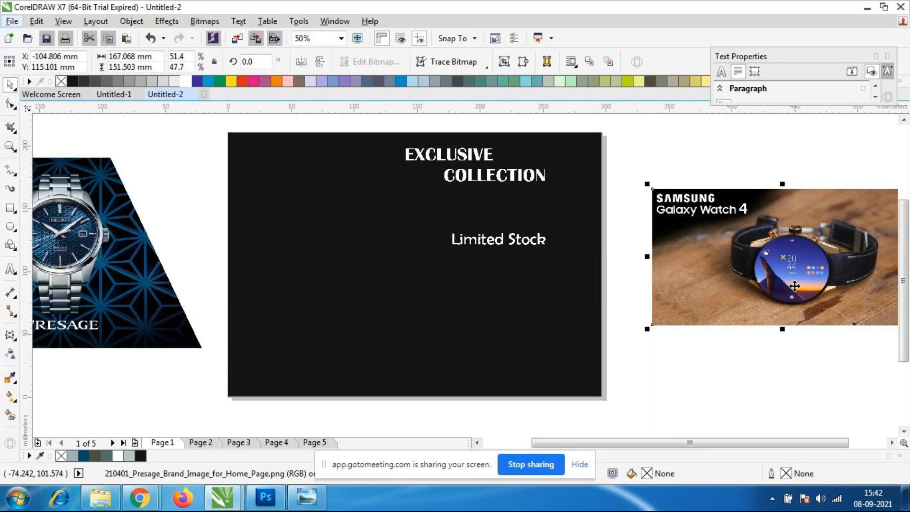
pyautogui.moveTo(845, 305); pyautogui.dragTo(389, 282)
# Resize the Samsung Galaxy Watch 4 image to about 213 × 111 mm and align it near the page's left edge.
pyautogui.moveTo(495, 324); pyautogui.dragTo(551, 360)
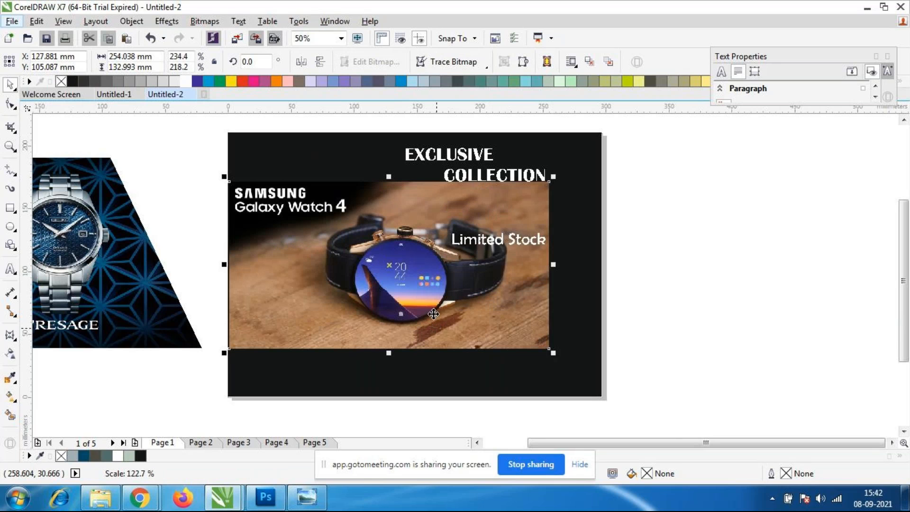
pyautogui.moveTo(433, 314)
pyautogui.mouseDown()
pyautogui.moveTo(455, 324)
pyautogui.moveTo(441, 319)
pyautogui.moveTo(441, 278)
pyautogui.moveTo(438, 314)
pyautogui.mouseUp()
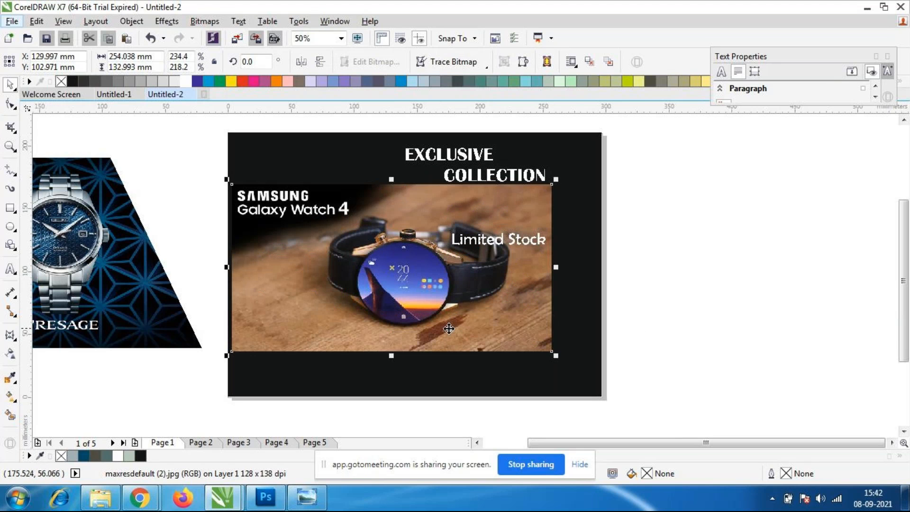
pyautogui.moveTo(555, 354); pyautogui.dragTo(504, 336)
pyautogui.moveTo(463, 300); pyautogui.dragTo(462, 304)
# Move the "Limited Stock" text to the right of the Samsung image, below "EXCLUSIVE COLLECTION".
pyautogui.click(483, 350)
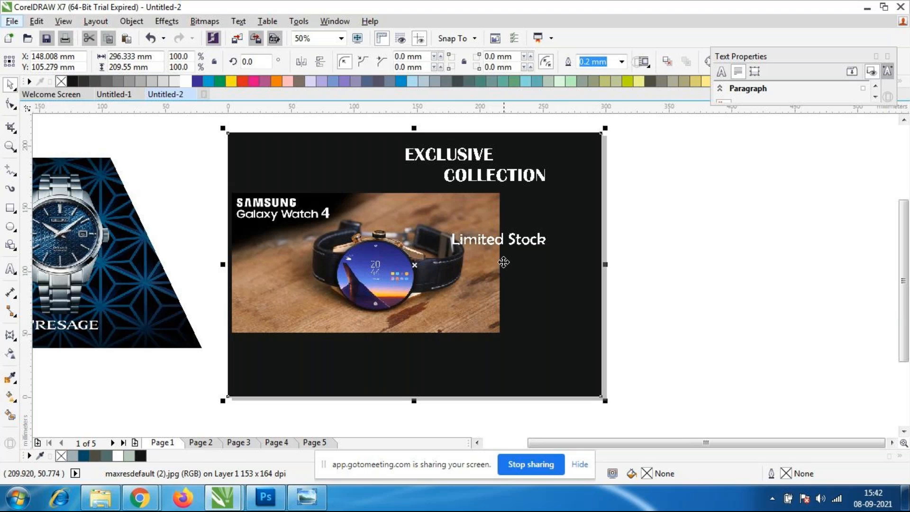
pyautogui.click(514, 239)
pyautogui.moveTo(514, 240); pyautogui.dragTo(572, 221)
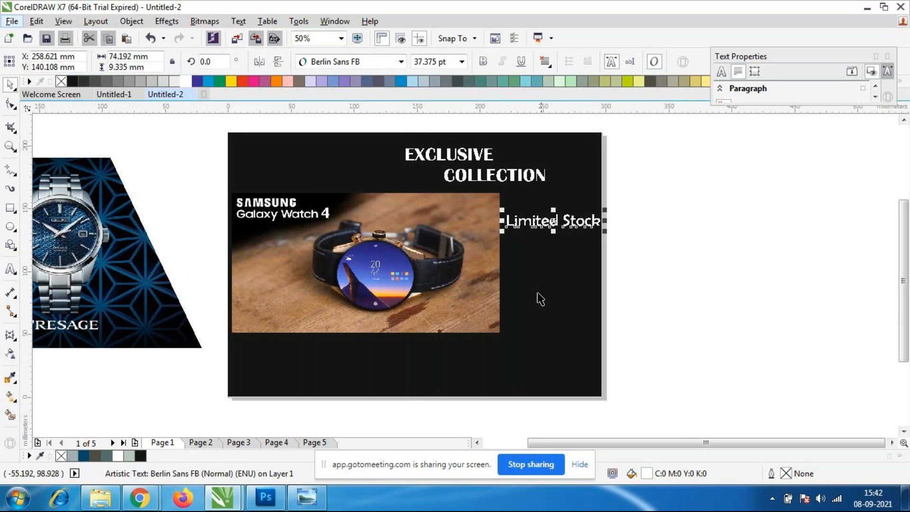
# Reshape the Samsung image by moving its upper-right corner node about 22 mm inward and its lower-right corner node beneath it.
pyautogui.click(488, 292)
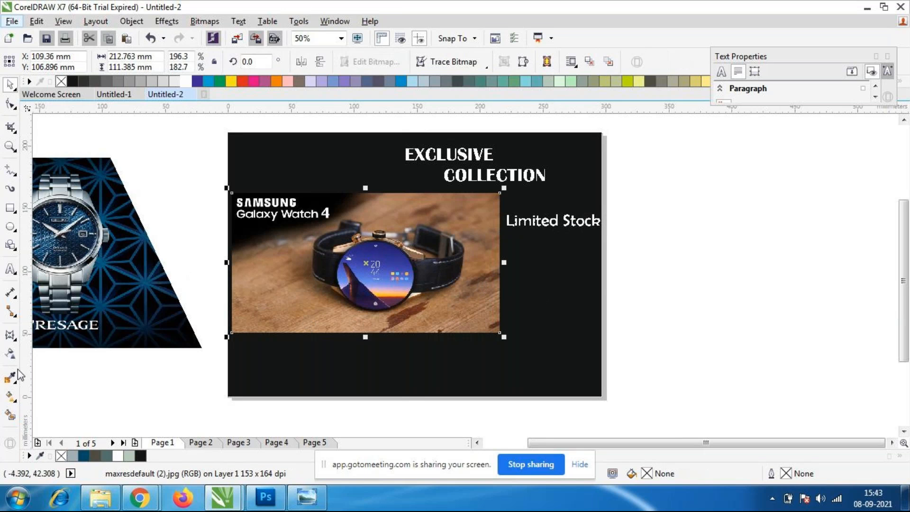
pyautogui.press('F10')
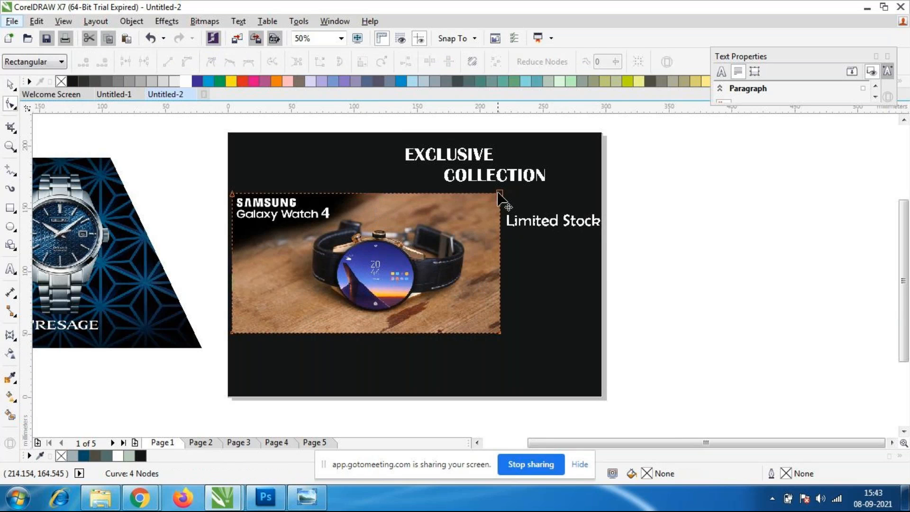
pyautogui.moveTo(500, 193); pyautogui.dragTo(472, 193)
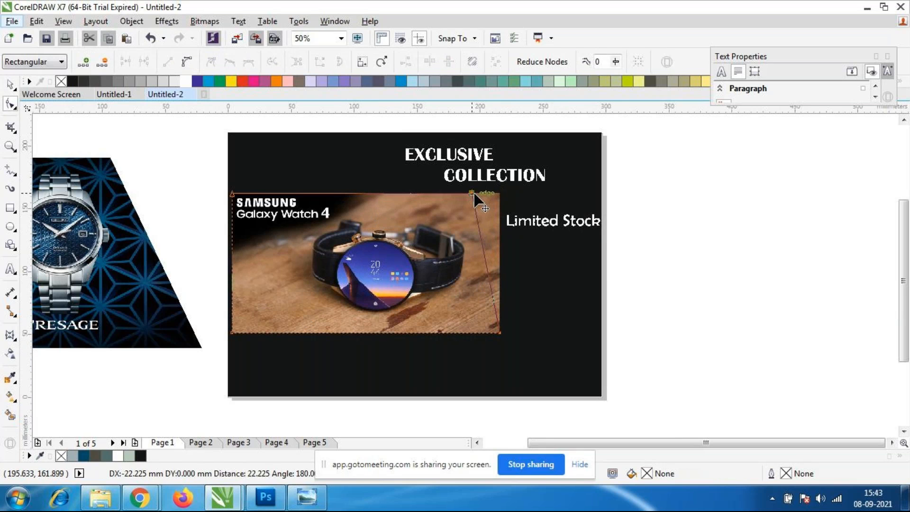
pyautogui.moveTo(500, 335); pyautogui.dragTo(512, 338)
pyautogui.hotkey('ctrl', 'z')
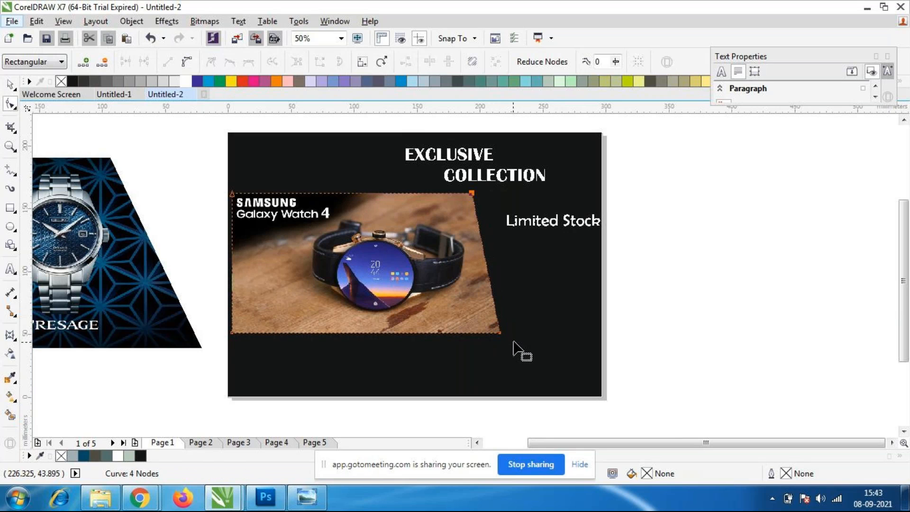
pyautogui.moveTo(498, 332)
pyautogui.mouseDown()
pyautogui.moveTo(478, 332)
pyautogui.moveTo(483, 337)
pyautogui.mouseUp()
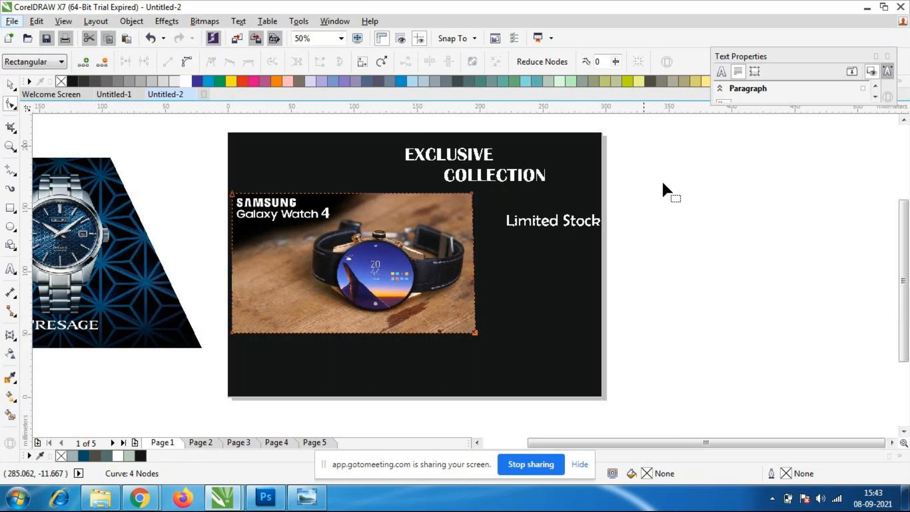
pyautogui.click(139, 502)
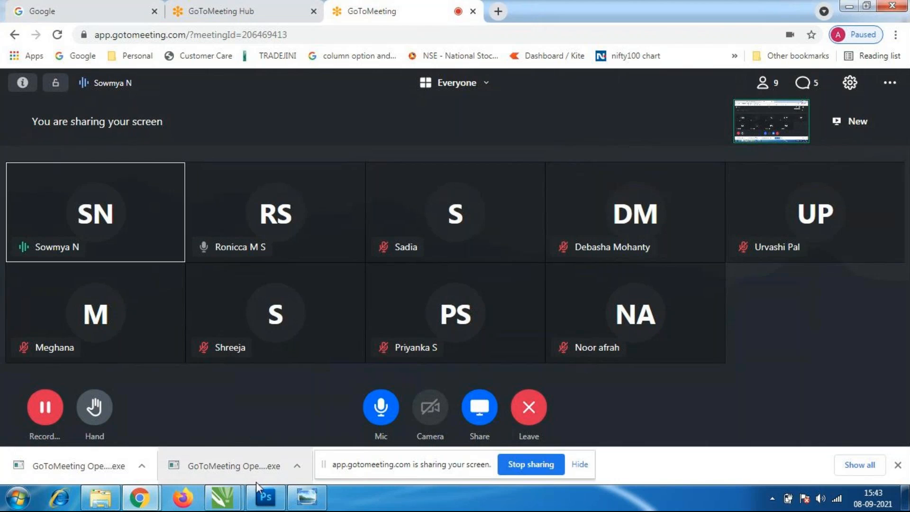
pyautogui.moveTo(232, 495)
pyautogui.click(298, 408)
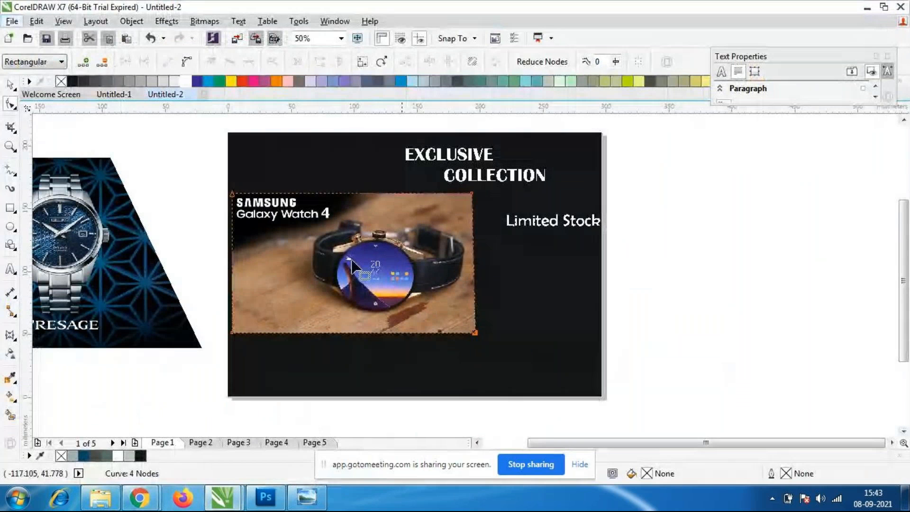
# Shift the Samsung image's lower-right corner node slightly further left to straighten its right edge.
pyautogui.scroll(2, 476, 299)
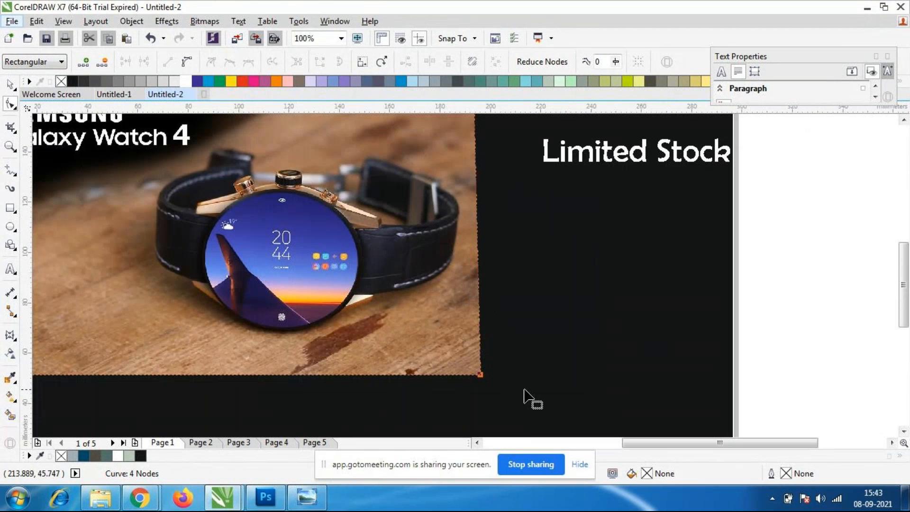
pyautogui.moveTo(480, 375); pyautogui.dragTo(475, 369)
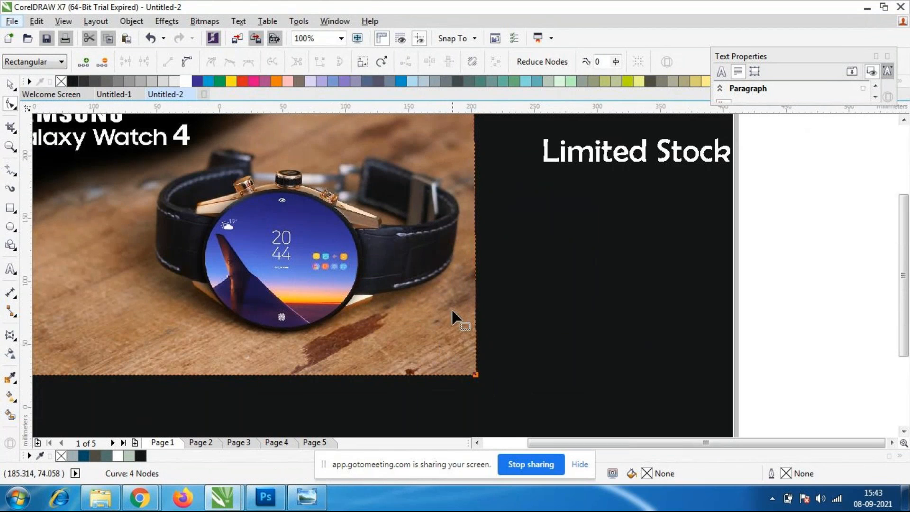
pyautogui.scroll(-2, 428, 306)
pyautogui.click(10, 84)
# Move the Presage image farther down and to the left, away from the page.
pyautogui.click(137, 122)
pyautogui.click(142, 269)
pyautogui.moveTo(146, 273); pyautogui.dragTo(108, 315)
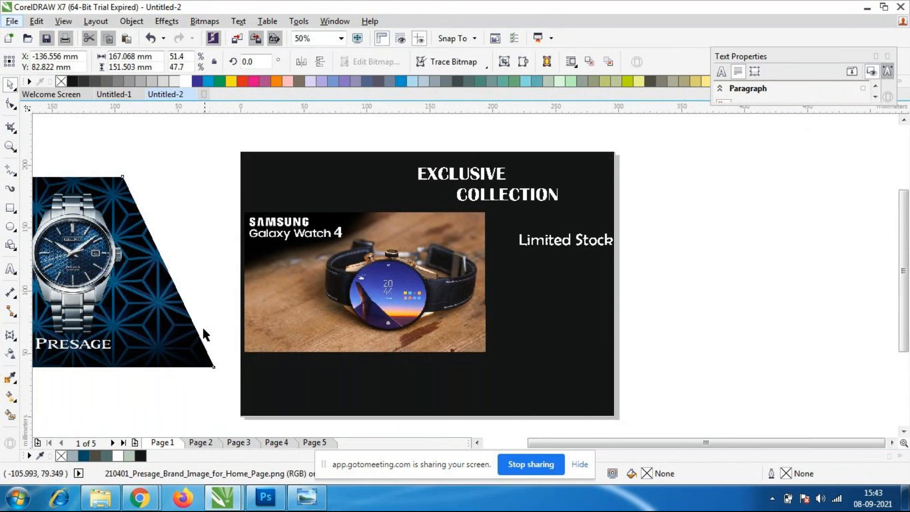
# Nudge the Samsung image 0.2 mm to the left.
pyautogui.click(375, 316)
pyautogui.press('Left')
pyautogui.press('Left')
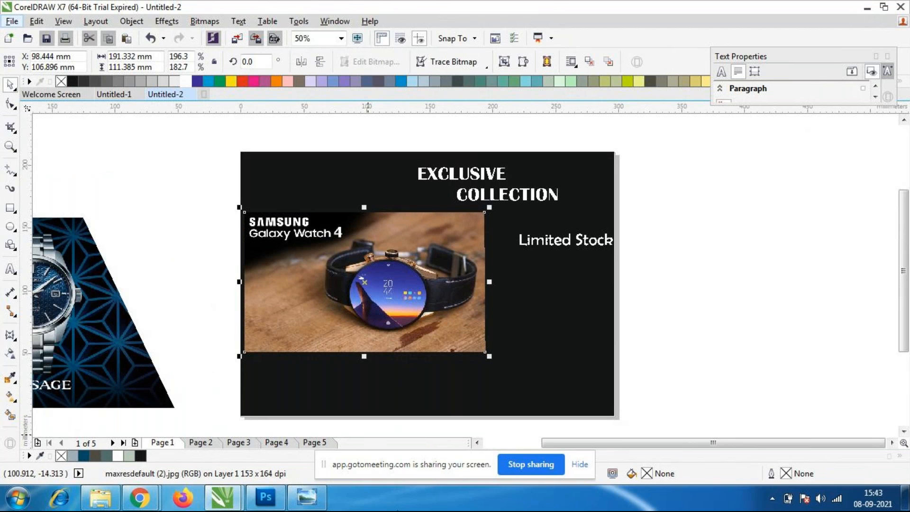
# Try to cut off the Samsung image's upper edge by lowering its two upper corner nodes, and undo both changes.
pyautogui.scroll(1, 398, 212)
pyautogui.scroll(-1, 286, 236)
pyautogui.scroll(1, 192, 256)
pyautogui.scroll(-1, 192, 256)
pyautogui.scroll(1, 189, 255)
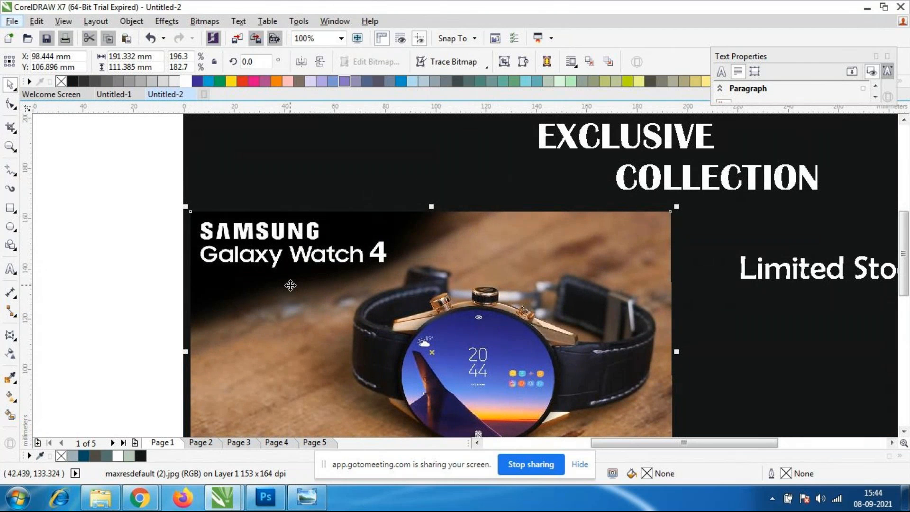
pyautogui.press('F10')
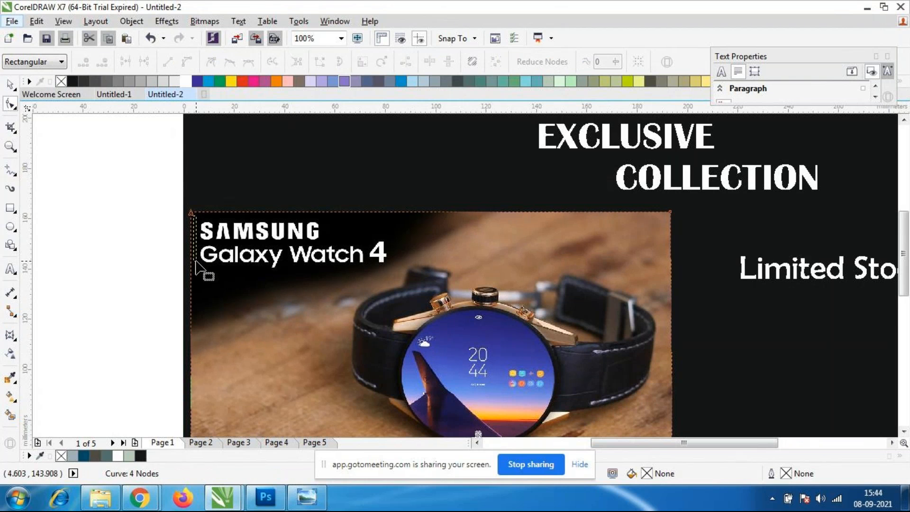
pyautogui.moveTo(191, 212); pyautogui.dragTo(192, 273)
pyautogui.moveTo(670, 212); pyautogui.dragTo(670, 268)
pyautogui.hotkey('ctrl', 'z')
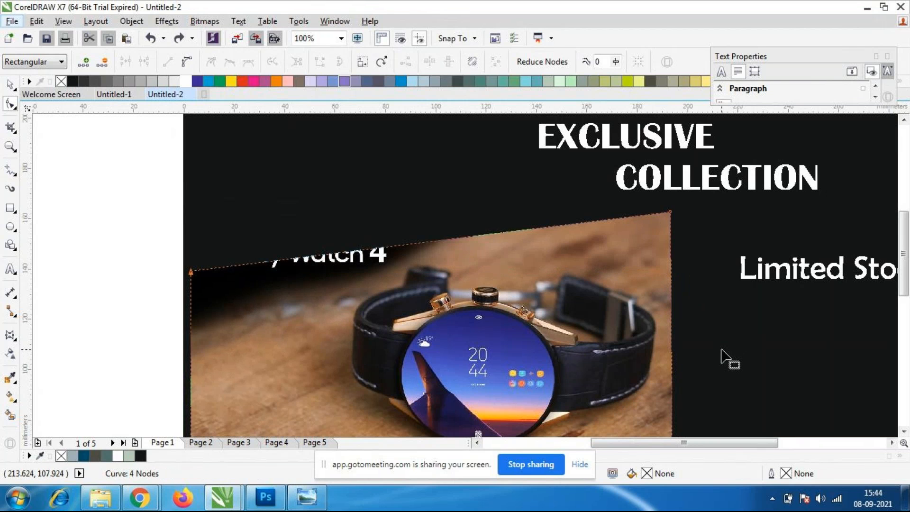
pyautogui.hotkey('ctrl', 'z')
pyautogui.click(12, 83)
pyautogui.click(83, 181)
# Move the "Limited Stock" text down and slightly left, beside the middle of the Samsung image.
pyautogui.scroll(-1, 221, 215)
pyautogui.scroll(1, 257, 241)
pyautogui.scroll(-1, 257, 241)
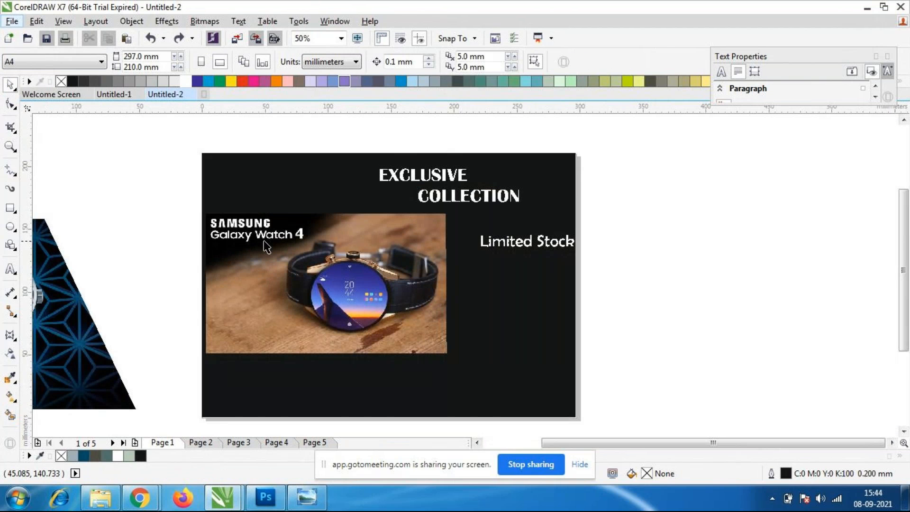
pyautogui.click(514, 198)
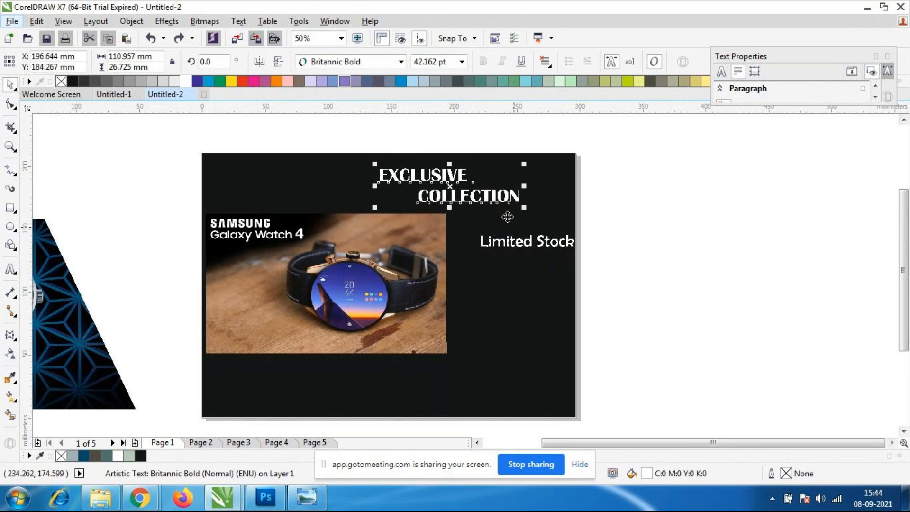
pyautogui.click(525, 242)
pyautogui.moveTo(526, 241); pyautogui.dragTo(509, 281)
pyautogui.click(495, 331)
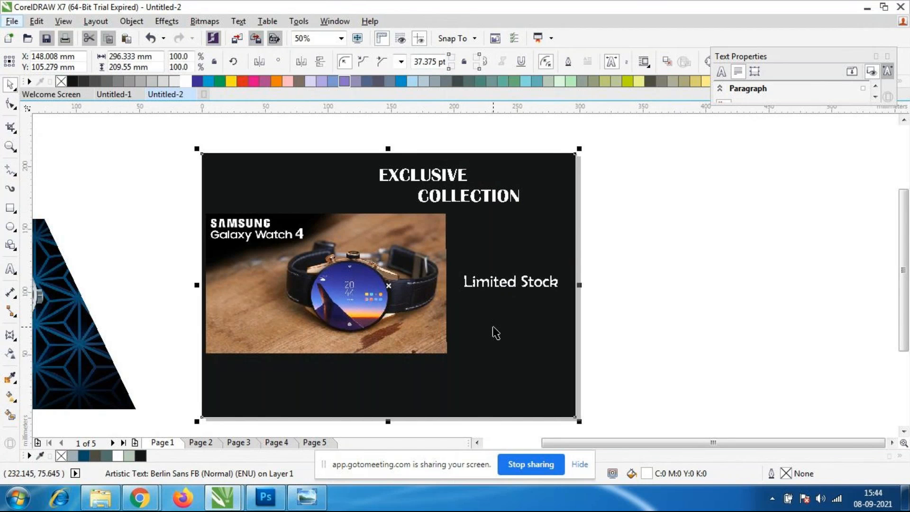
# Move the "EXCLUSIVE COLLECTION" heading right, into the page's upper-right corner.
pyautogui.click(472, 196)
pyautogui.moveTo(472, 195); pyautogui.dragTo(516, 201)
pyautogui.moveTo(521, 202); pyautogui.dragTo(526, 203)
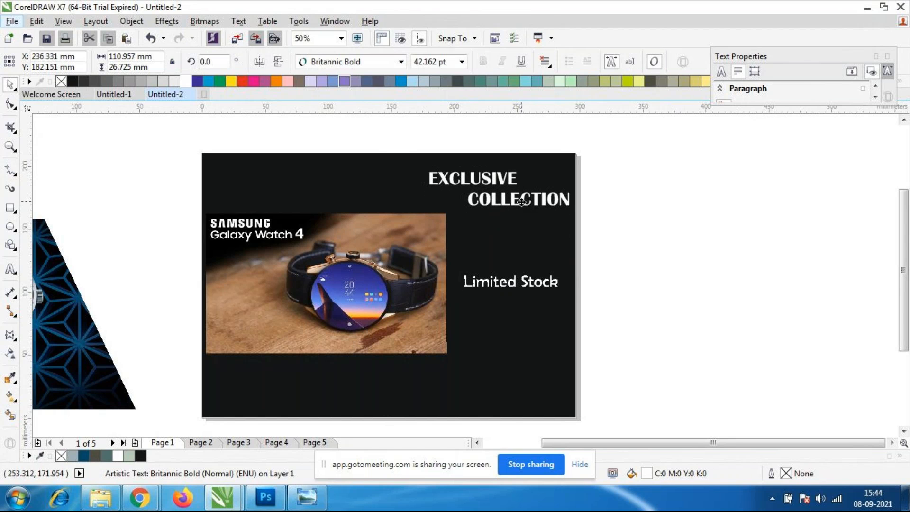
pyautogui.click(581, 282)
# Move the "Limited Stock" text up, right of the Samsung image and just below the "EXCLUSIVE COLLECTION" heading.
pyautogui.click(498, 286)
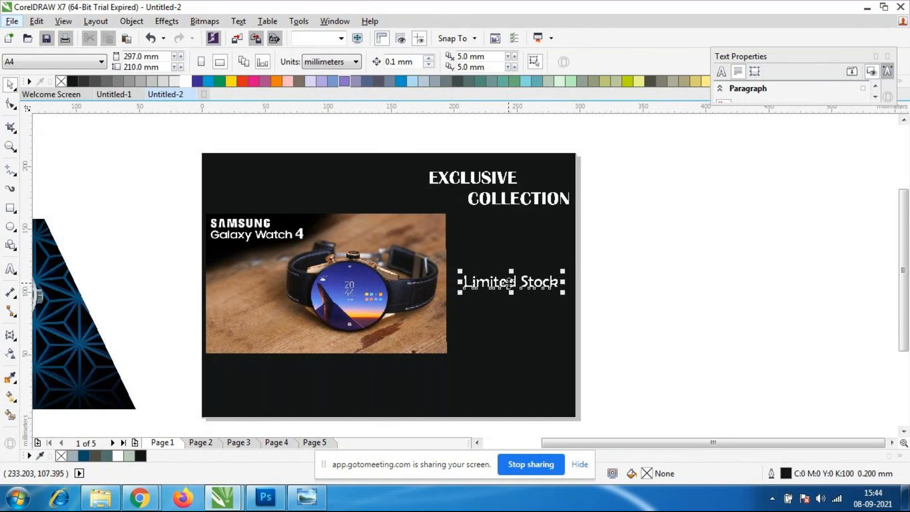
pyautogui.moveTo(512, 282); pyautogui.dragTo(506, 245)
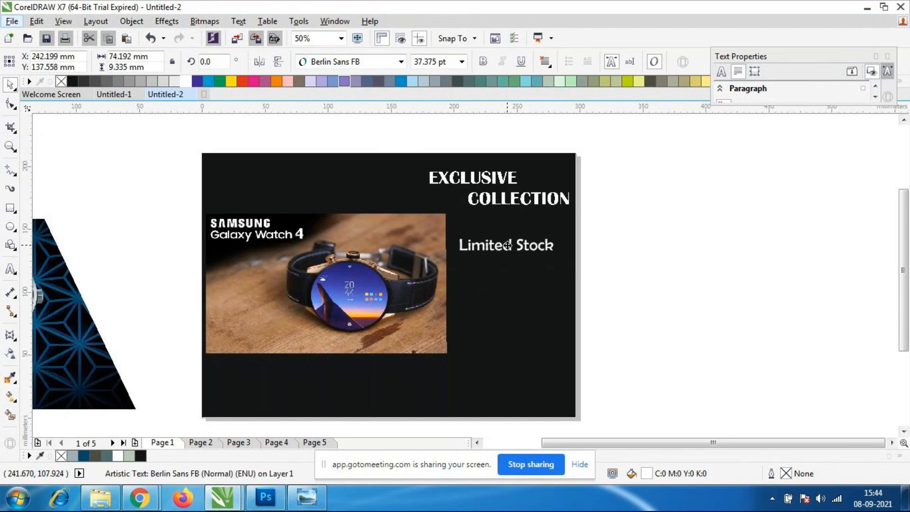
pyautogui.click(501, 296)
pyautogui.click(649, 284)
pyautogui.click(493, 254)
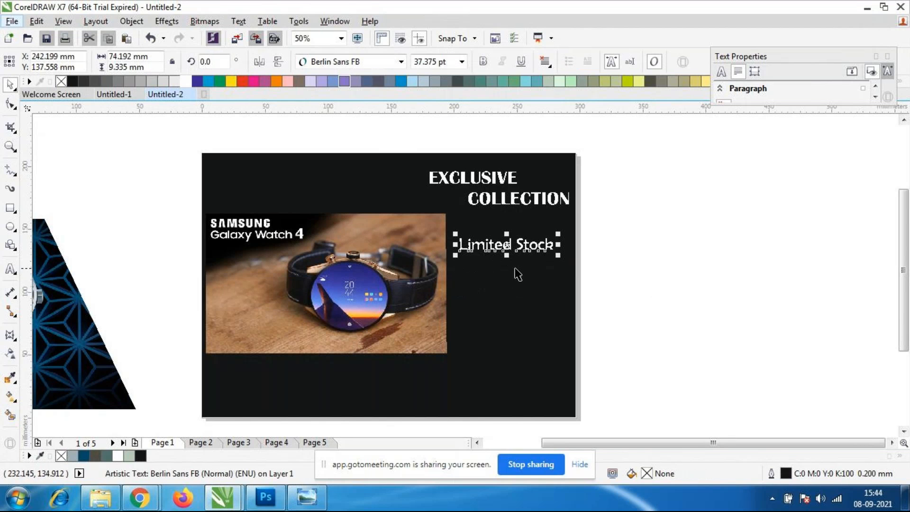
pyautogui.click(14, 248)
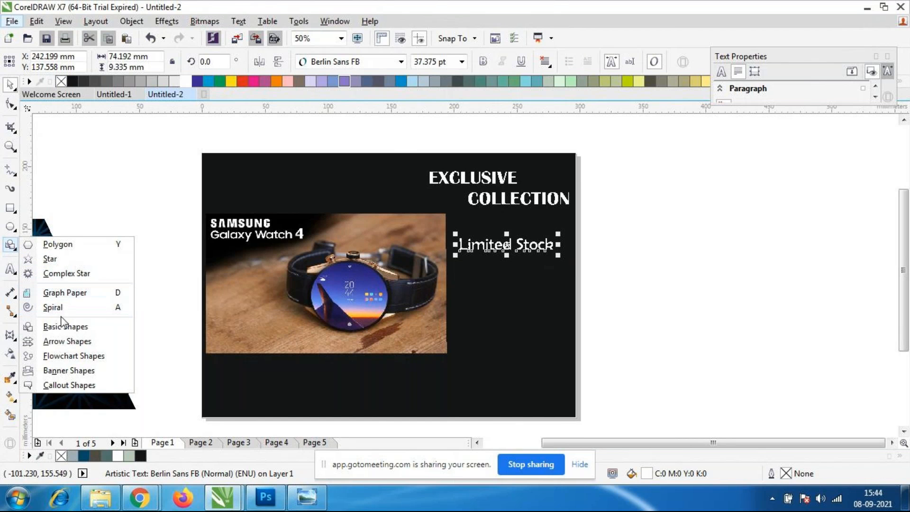
pyautogui.click(66, 327)
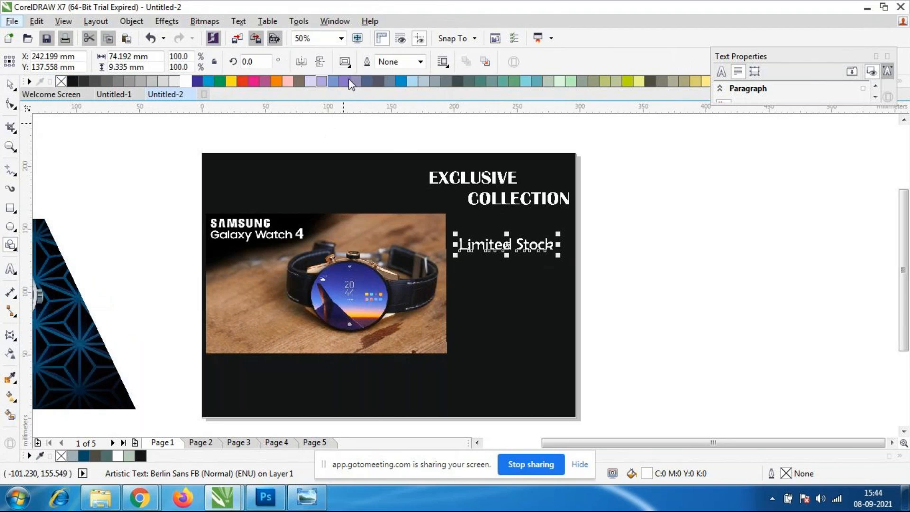
pyautogui.click(344, 62)
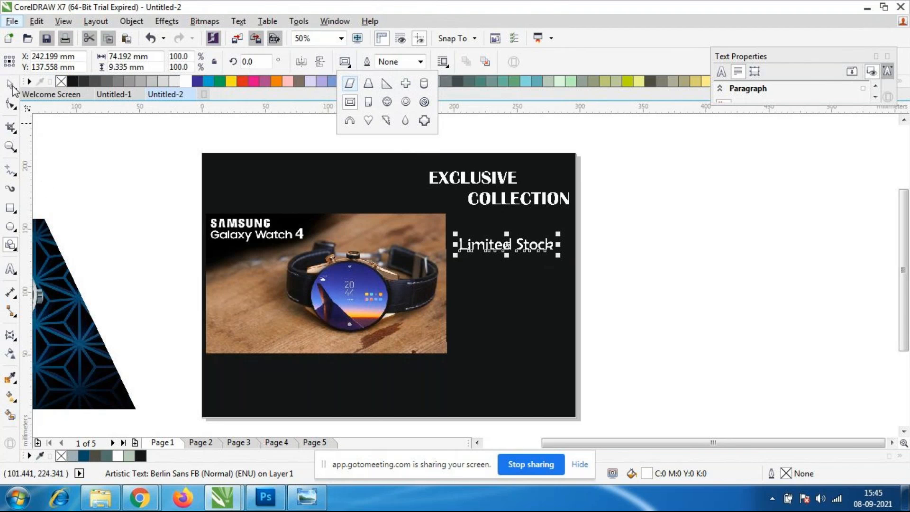
pyautogui.click(9, 335)
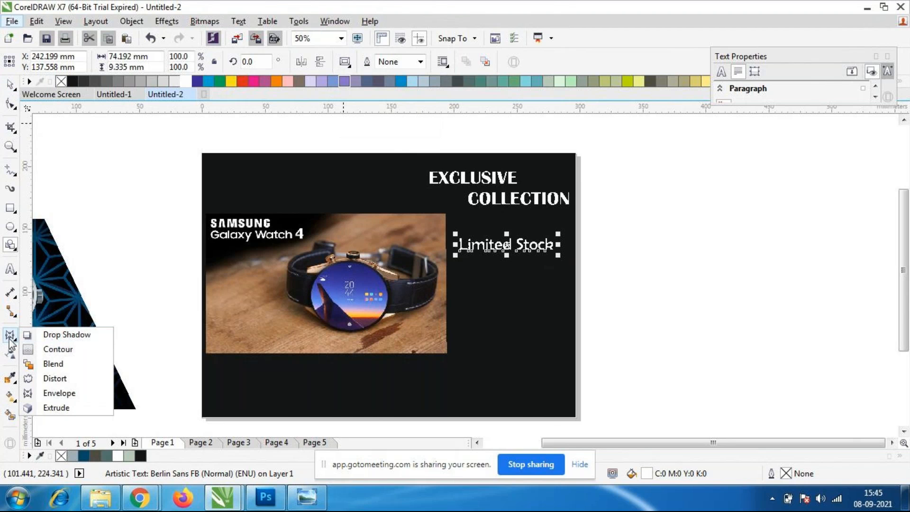
pyautogui.click(10, 336)
# Draw a cloud callout shape about 97 × 45 mm over the "Limited Stock" text and fill it with yellow.
pyautogui.click(10, 245)
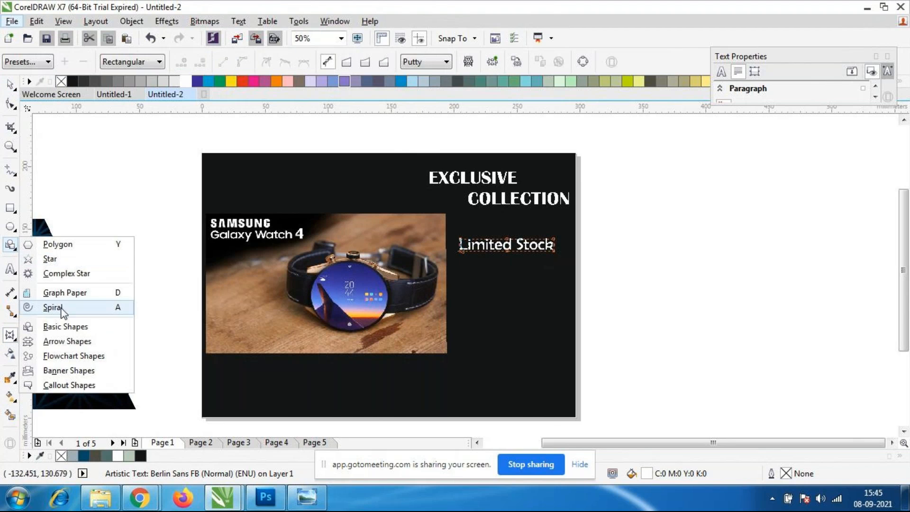
pyautogui.click(68, 384)
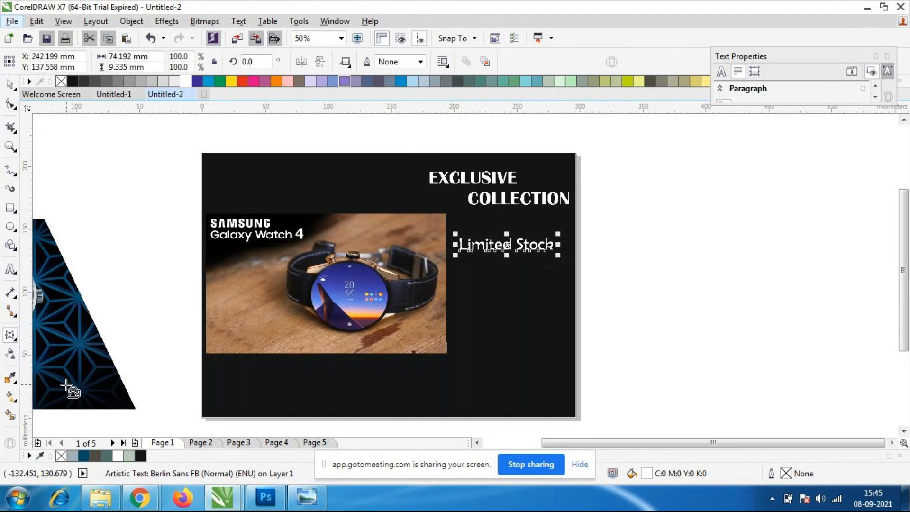
pyautogui.click(346, 62)
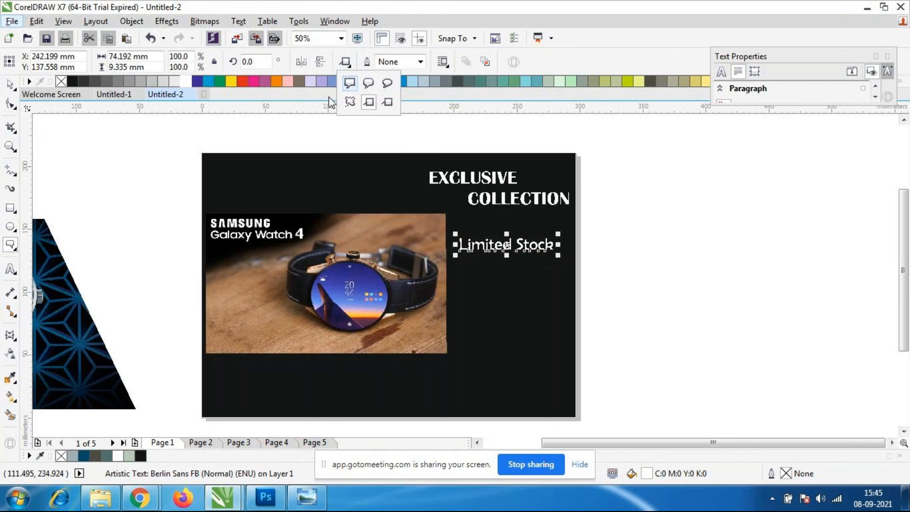
pyautogui.click(350, 104)
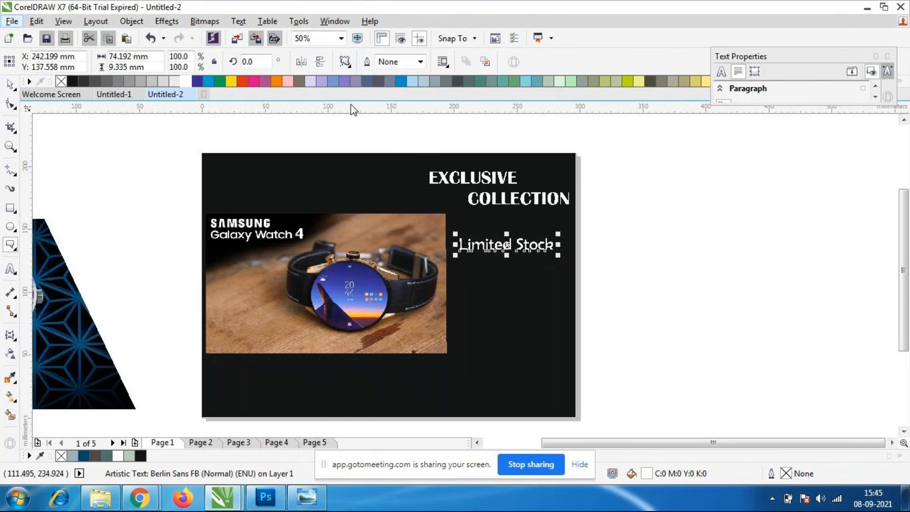
pyautogui.moveTo(446, 273); pyautogui.dragTo(569, 216)
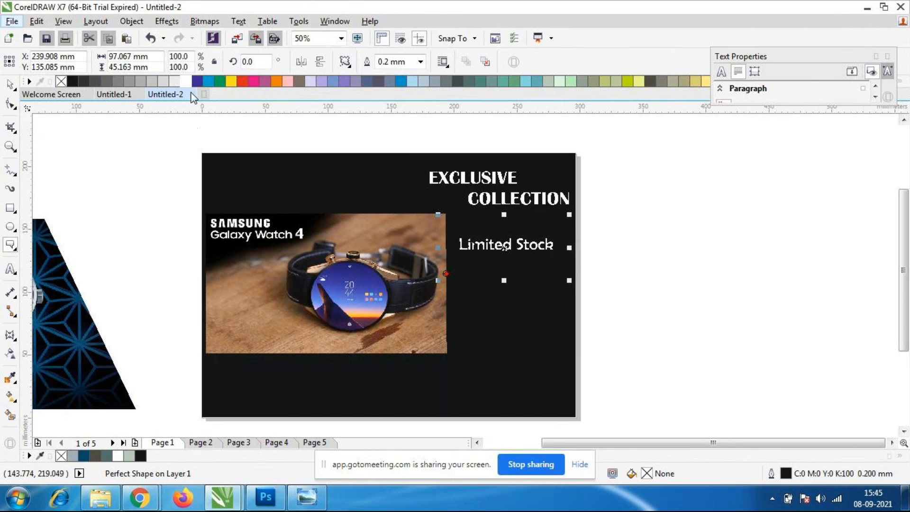
pyautogui.click(231, 81)
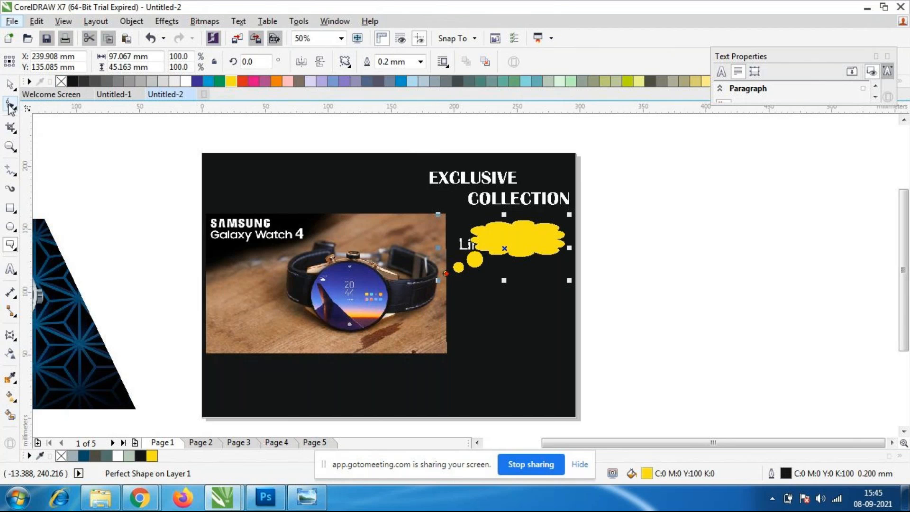
# Fill the black background rectangle with pale yellow (C20 M0 Y60 K0) and undo the fill.
pyautogui.scroll(3, 503, 271)
pyautogui.scroll(-3, 503, 271)
pyautogui.click(507, 255)
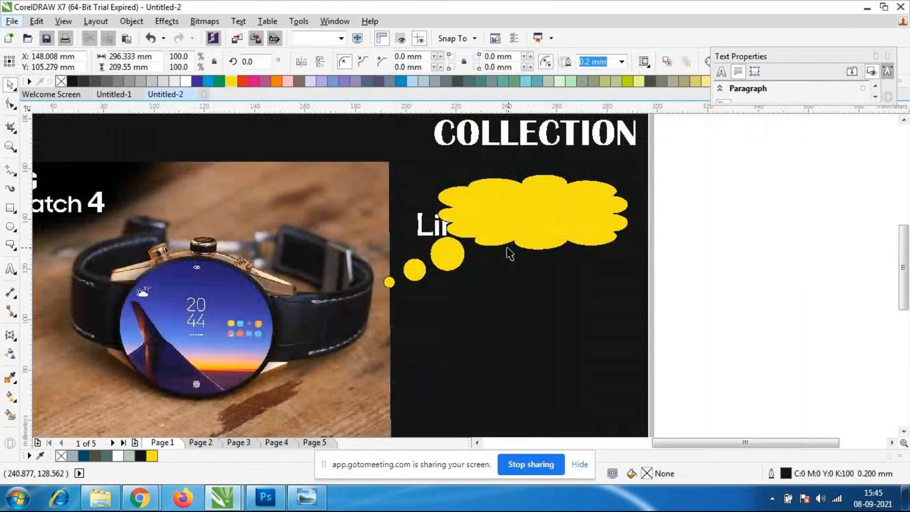
pyautogui.click(638, 81)
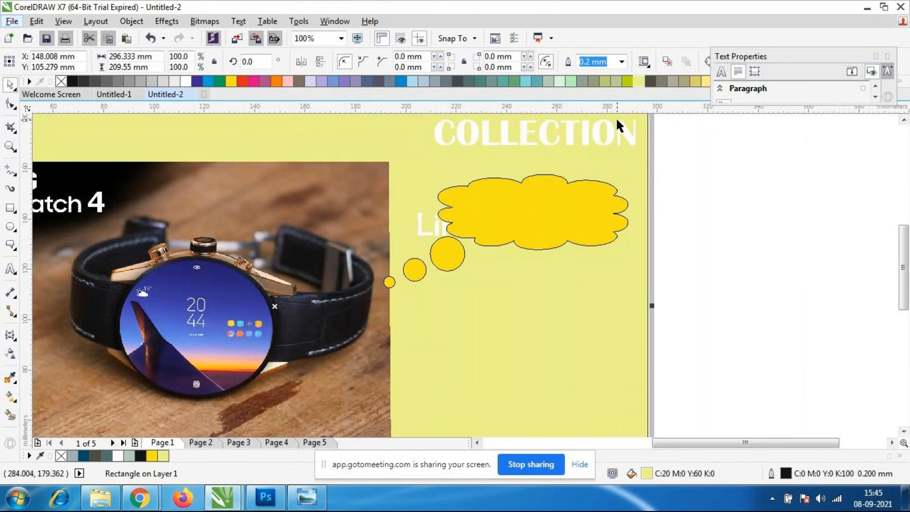
pyautogui.hotkey('ctrl', 'z')
# Change the cloud callout's fill to pale yellow (C20 M0 Y60 K0) and deselect it.
pyautogui.click(582, 242)
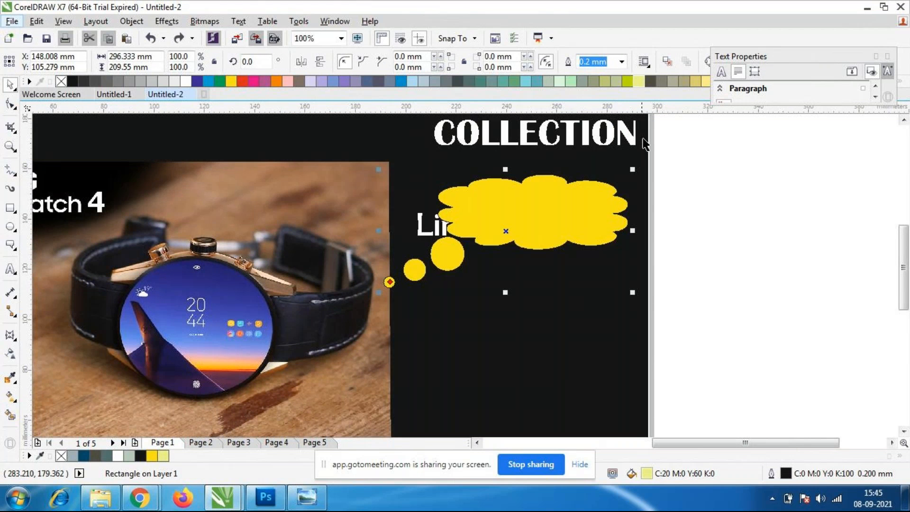
pyautogui.click(638, 81)
pyautogui.press('Escape')
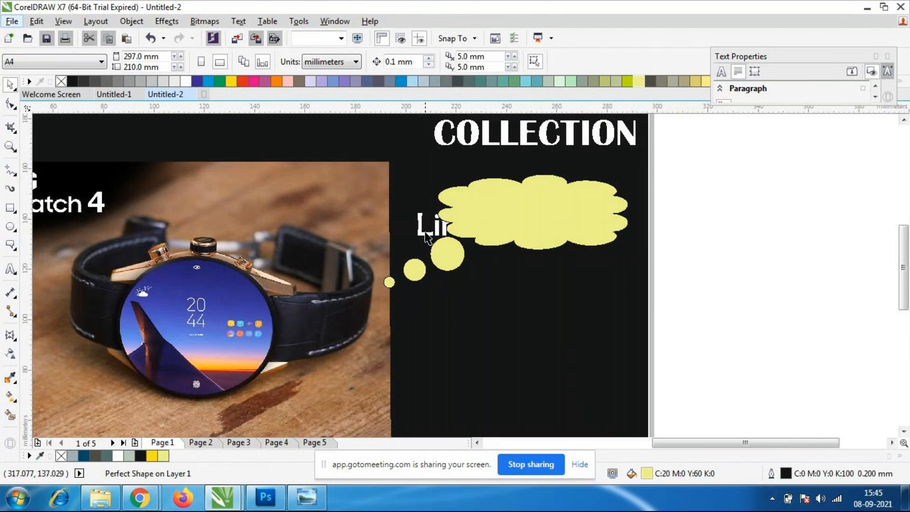
# Bring the "Limited Stock" text in front of the pale yellow cloud callout.
pyautogui.click(426, 237)
pyautogui.rightClick(427, 236)
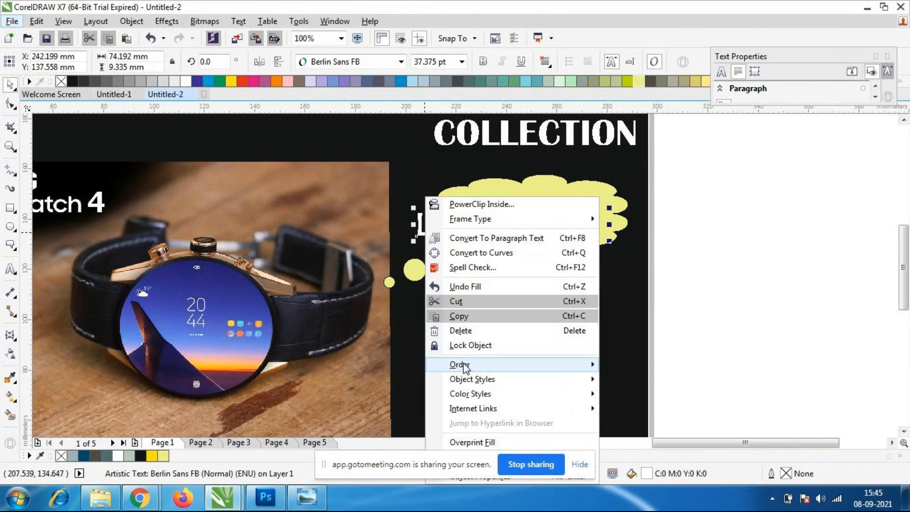
pyautogui.moveTo(464, 366)
pyautogui.click(652, 379)
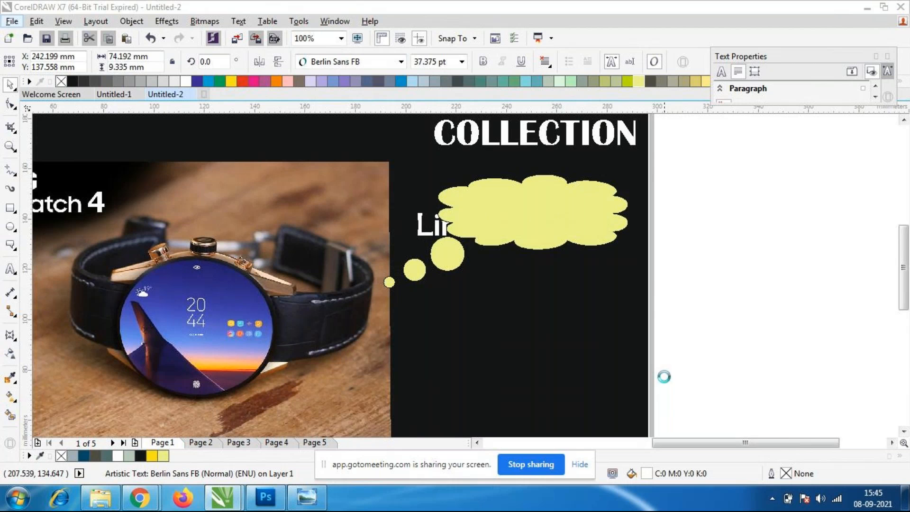
pyautogui.click(740, 300)
pyautogui.scroll(2, 507, 179)
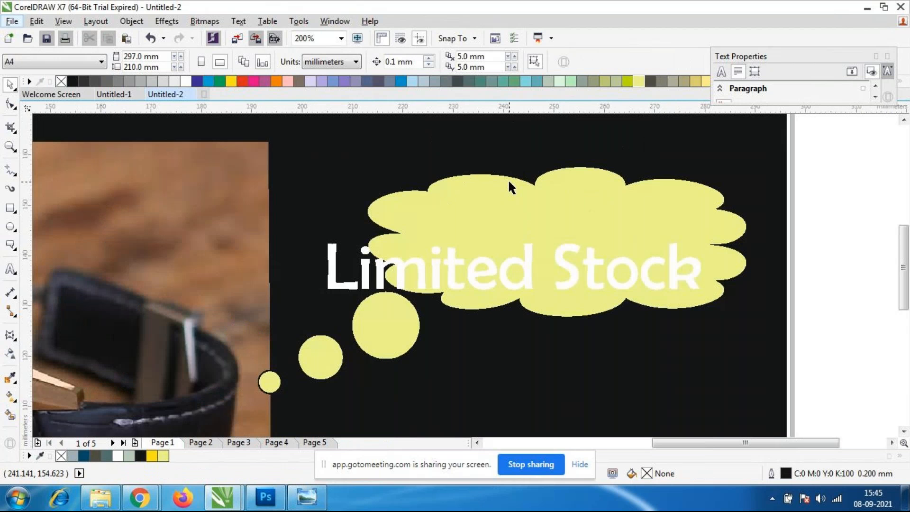
# Fill the "Limited Stock" text with red (C0 M100 Y100 K0) and shrink it to about 47 mm wide inside the cloud.
pyautogui.scroll(-2, 507, 178)
pyautogui.click(482, 227)
pyautogui.click(487, 232)
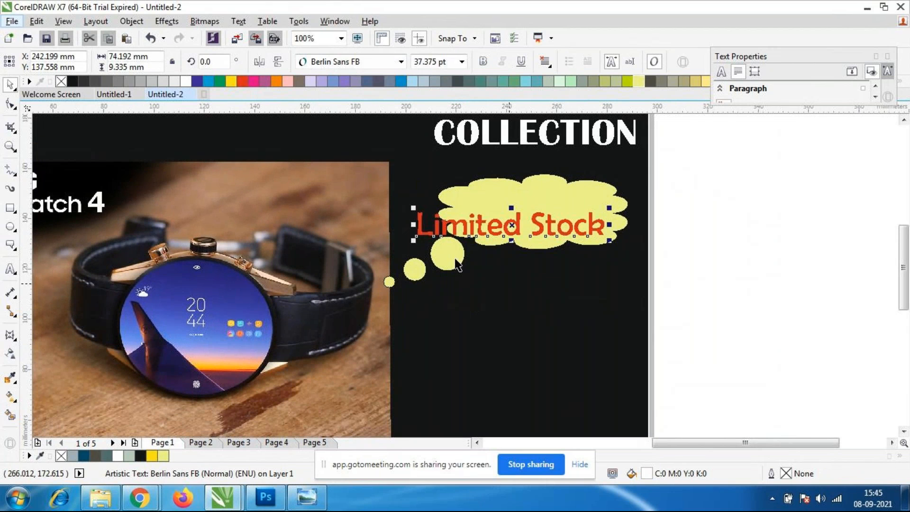
pyautogui.moveTo(413, 240); pyautogui.dragTo(486, 229)
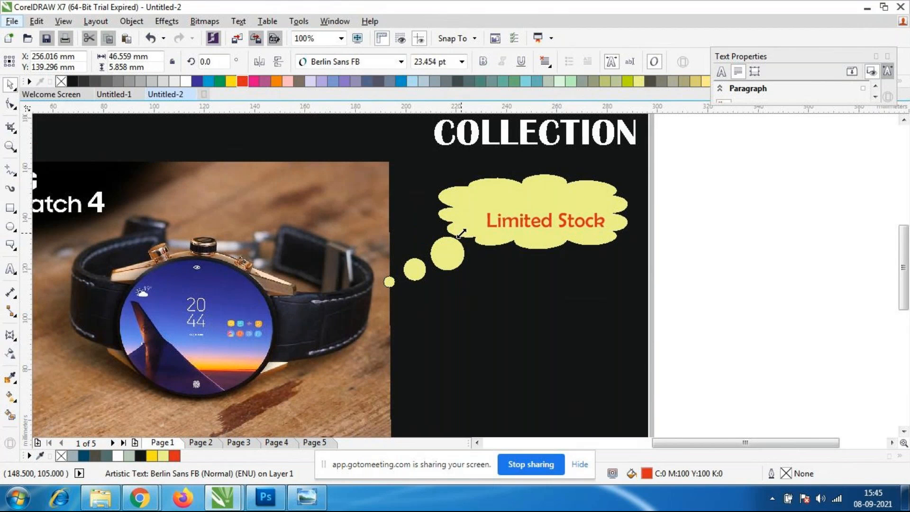
pyautogui.click(471, 233)
# Enlarge the "Limited Stock" text to about 53 mm wide and centre it in the cloud callout.
pyautogui.scroll(2, 584, 217)
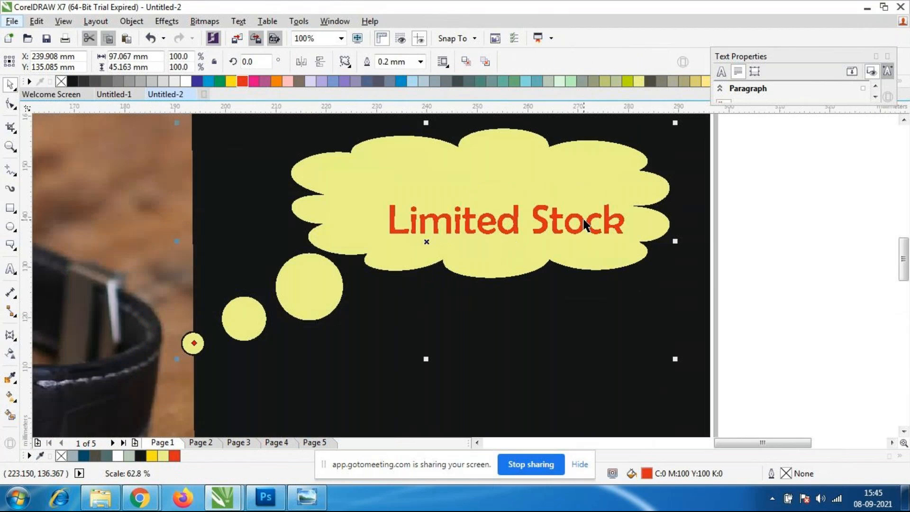
pyautogui.click(412, 229)
pyautogui.moveTo(386, 240); pyautogui.dragTo(351, 243)
pyautogui.moveTo(447, 233); pyautogui.dragTo(435, 212)
pyautogui.scroll(-2, 435, 212)
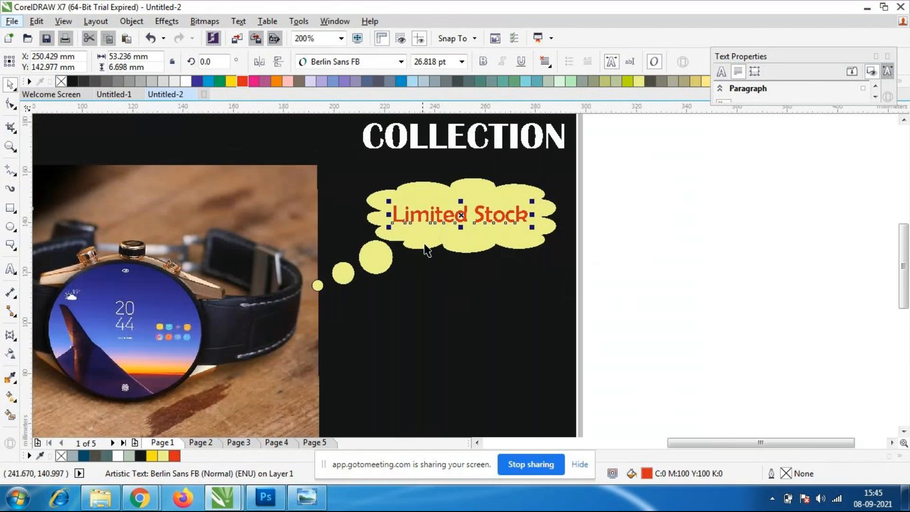
pyautogui.click(510, 329)
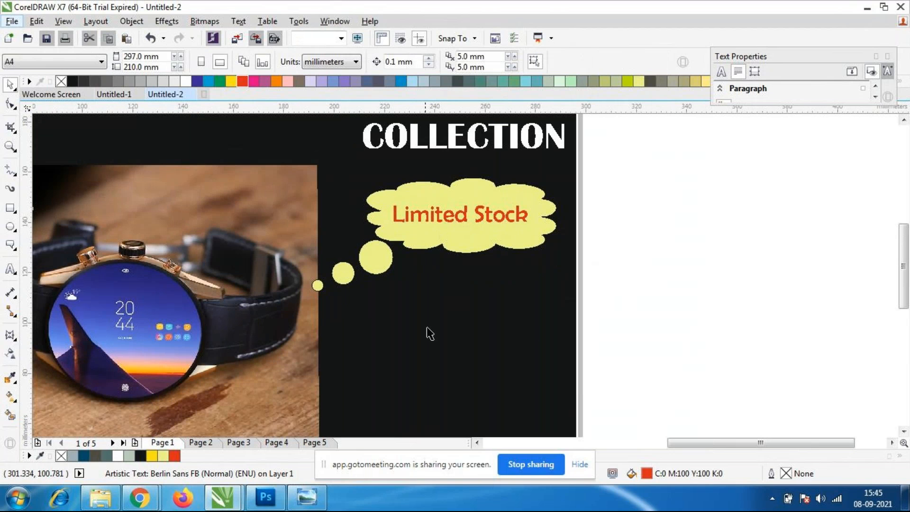
# Stretch the cloud callout downward and narrow it slightly from the watch image side, to about 95 × 50 mm.
pyautogui.click(344, 272)
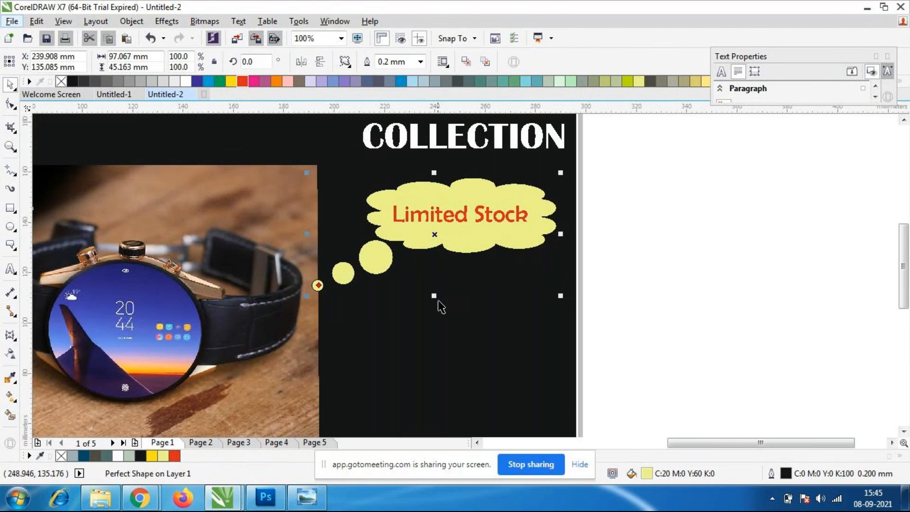
pyautogui.moveTo(434, 296); pyautogui.dragTo(435, 309)
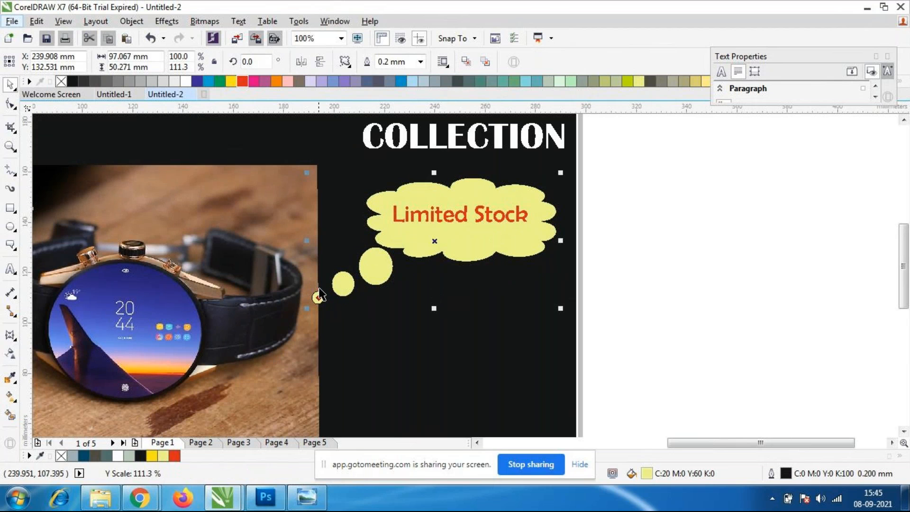
pyautogui.moveTo(308, 240); pyautogui.dragTo(314, 240)
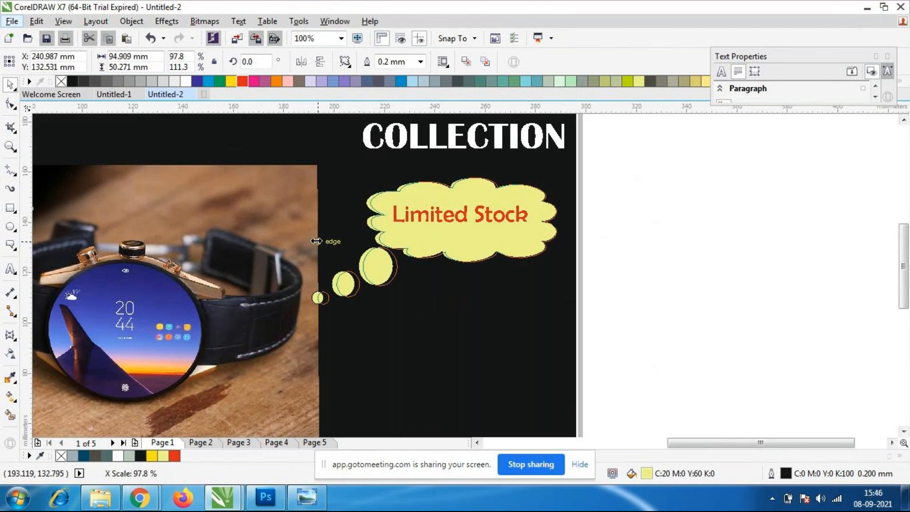
pyautogui.click(676, 265)
pyautogui.scroll(-2, 545, 246)
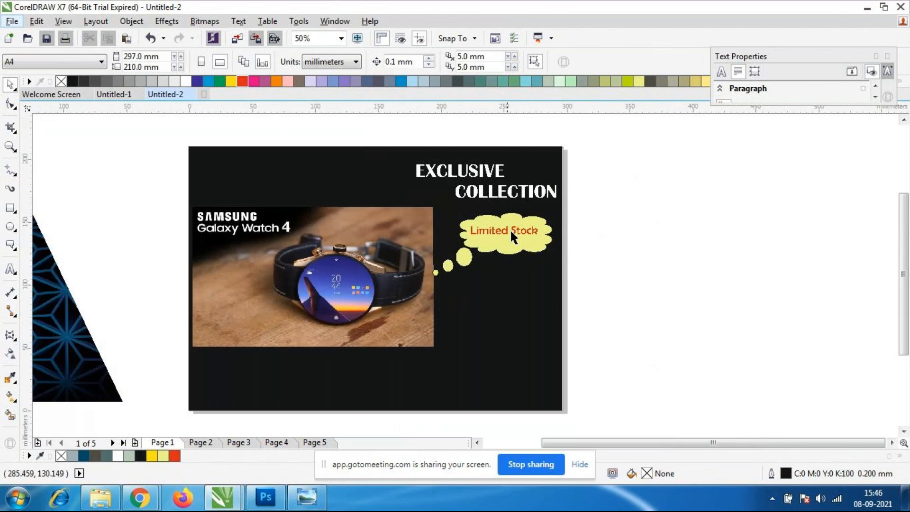
pyautogui.scroll(2, 462, 214)
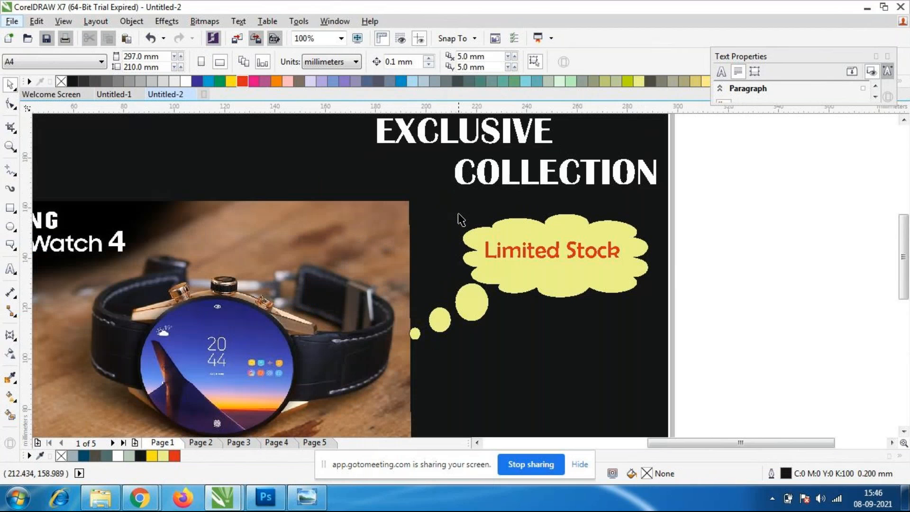
# Reduce the cloud callout's height and width so it fits more closely around the "Limited Stock" text.
pyautogui.click(544, 278)
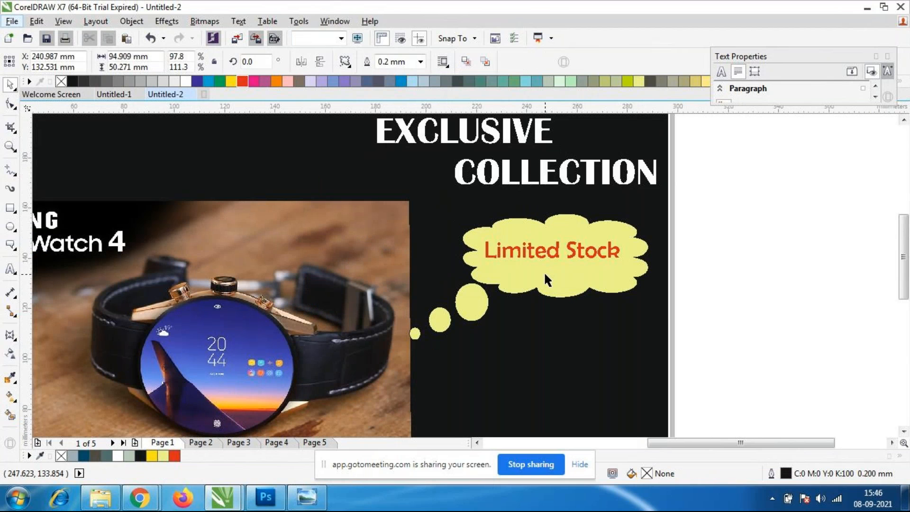
pyautogui.moveTo(530, 343); pyautogui.dragTo(531, 328)
pyautogui.moveTo(652, 268); pyautogui.dragTo(638, 268)
pyautogui.click(729, 309)
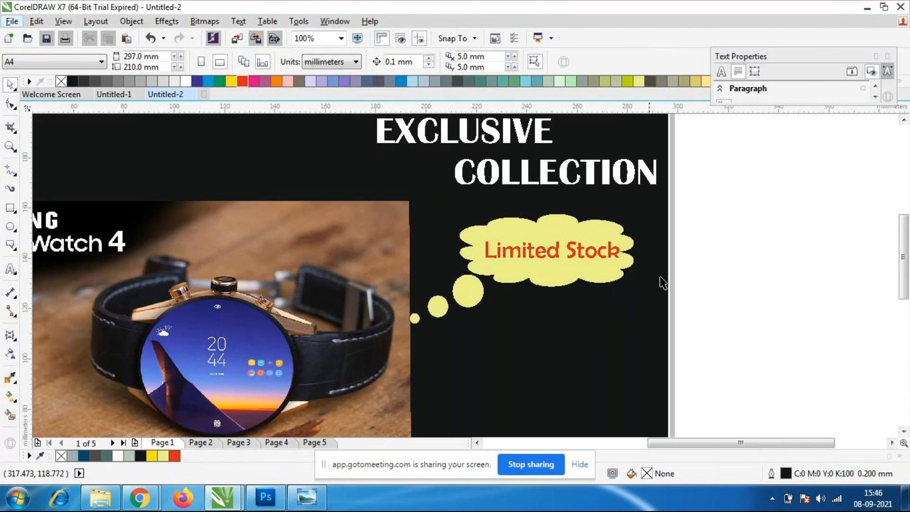
pyautogui.scroll(-2, 533, 263)
pyautogui.scroll(2, 532, 267)
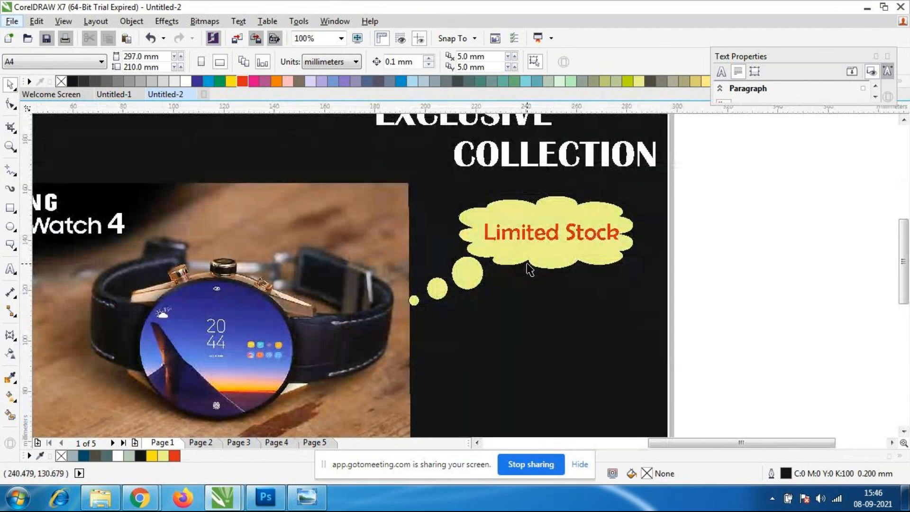
pyautogui.scroll(2, 542, 242)
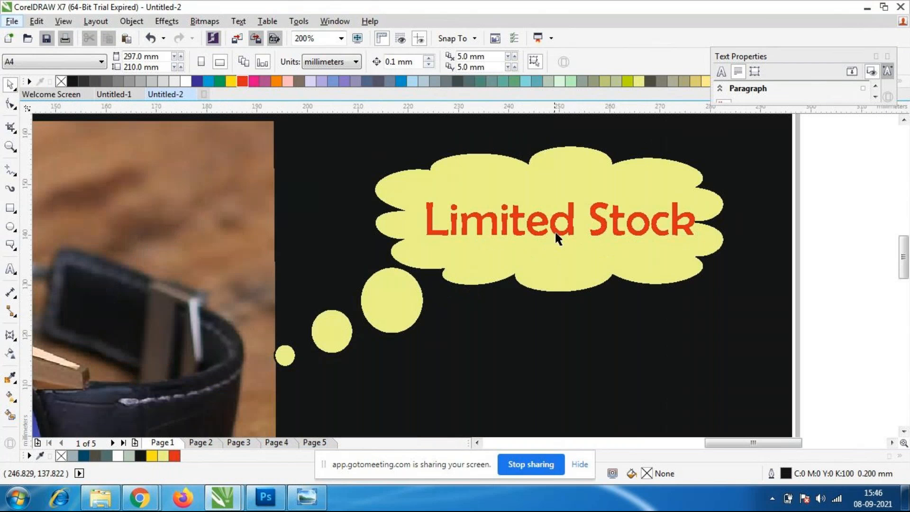
# Apply a drop shadow to the "Limited Stock" text at a 180° direction with 50 opacity and 15 feathering, then deselect it.
pyautogui.click(554, 233)
pyautogui.click(10, 268)
pyautogui.click(11, 336)
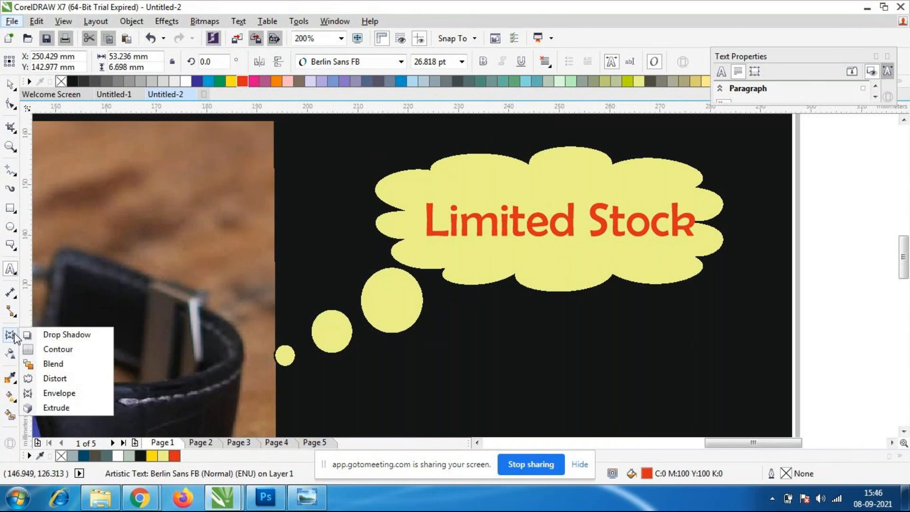
pyautogui.click(47, 336)
pyautogui.moveTo(690, 229); pyautogui.dragTo(505, 281)
pyautogui.hotkey('ctrl', 'z')
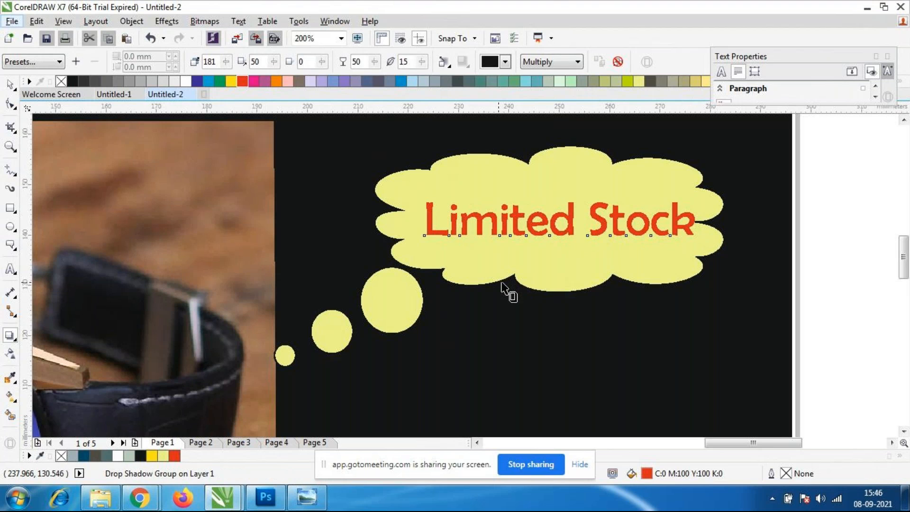
pyautogui.moveTo(695, 235); pyautogui.dragTo(425, 219)
pyautogui.scroll(-1, 482, 231)
pyautogui.scroll(1, 463, 216)
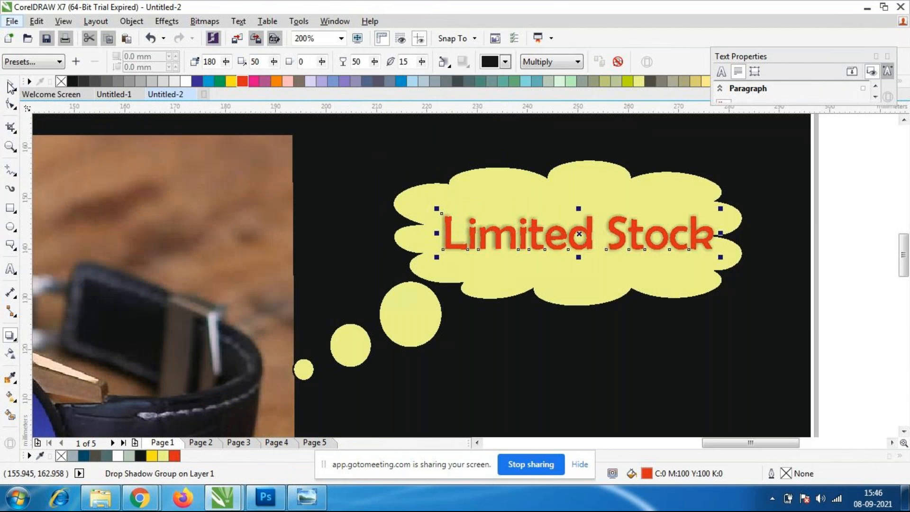
pyautogui.scroll(-2, 514, 398)
pyautogui.click(662, 389)
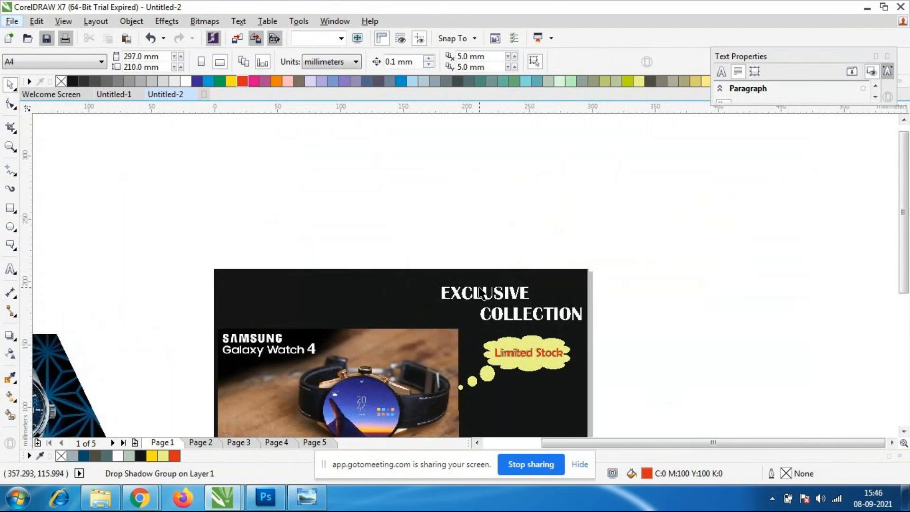
# Duplicate the Samsung watch image and place the copy slightly below and to the right of the original.
pyautogui.scroll(-1, 488, 294)
pyautogui.scroll(1, 474, 333)
pyautogui.scroll(-1, 457, 401)
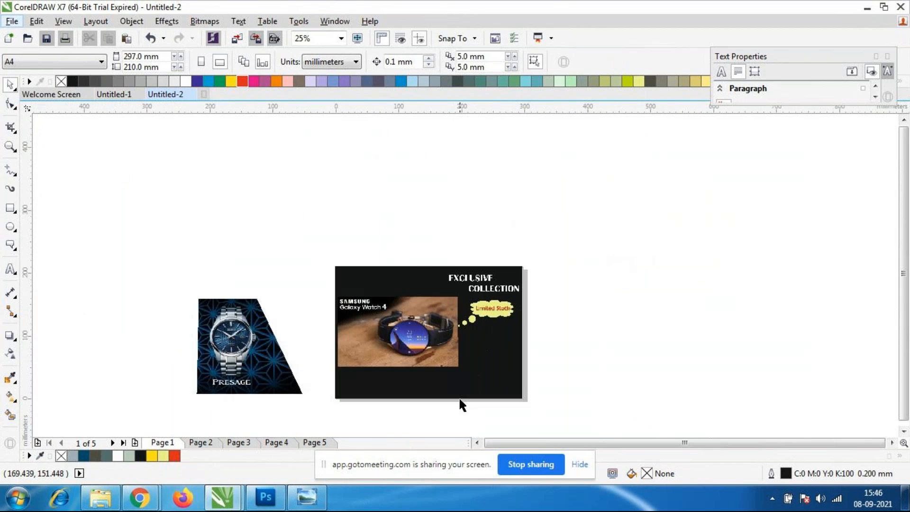
pyautogui.scroll(1, 454, 384)
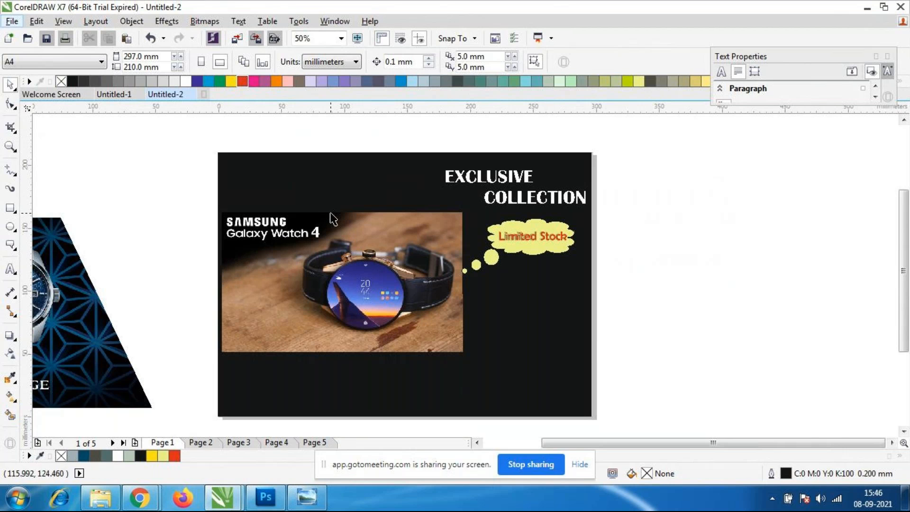
pyautogui.click(337, 275)
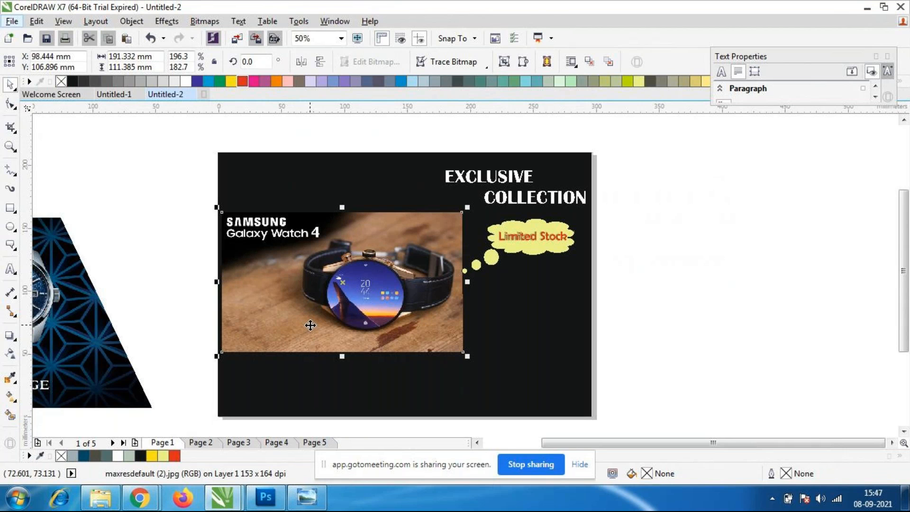
pyautogui.hotkey('ctrl', 'd')
pyautogui.moveTo(321, 315); pyautogui.dragTo(371, 359)
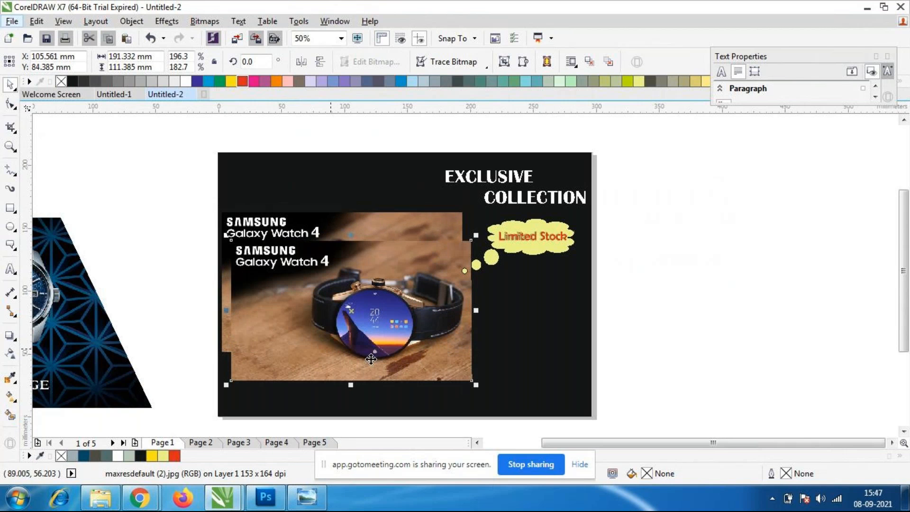
# Move the two right-hand corner nodes of the duplicate image inward to just beside its "Galaxy Watch 4" lettering.
pyautogui.click(15, 339)
pyautogui.click(52, 392)
pyautogui.press('F10')
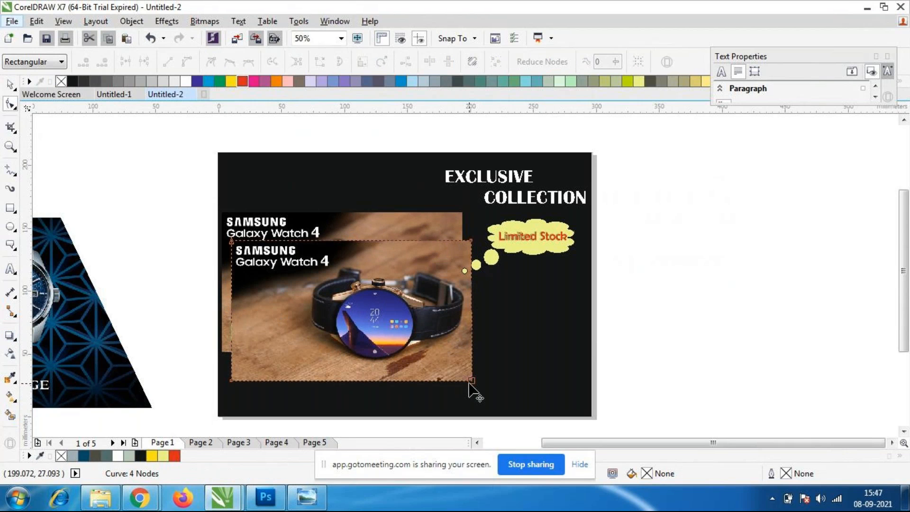
pyautogui.moveTo(467, 377); pyautogui.dragTo(350, 241)
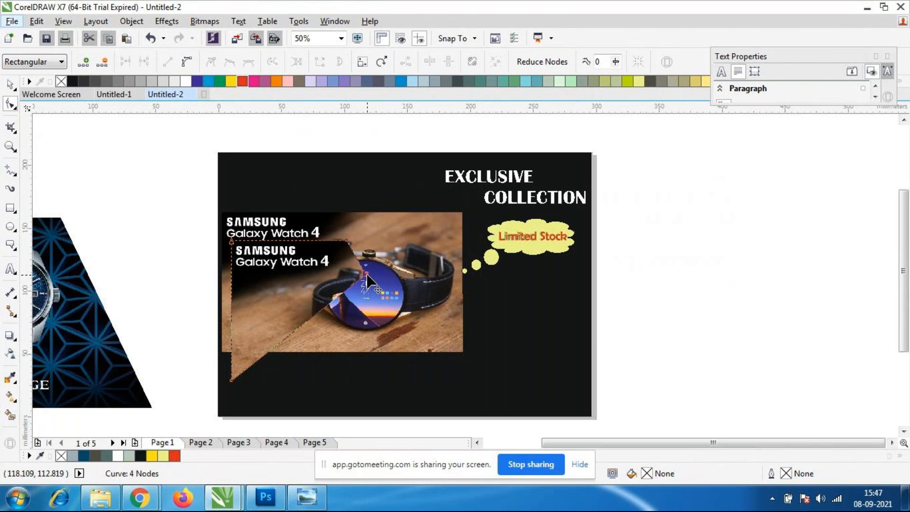
pyautogui.moveTo(365, 275); pyautogui.dragTo(346, 275)
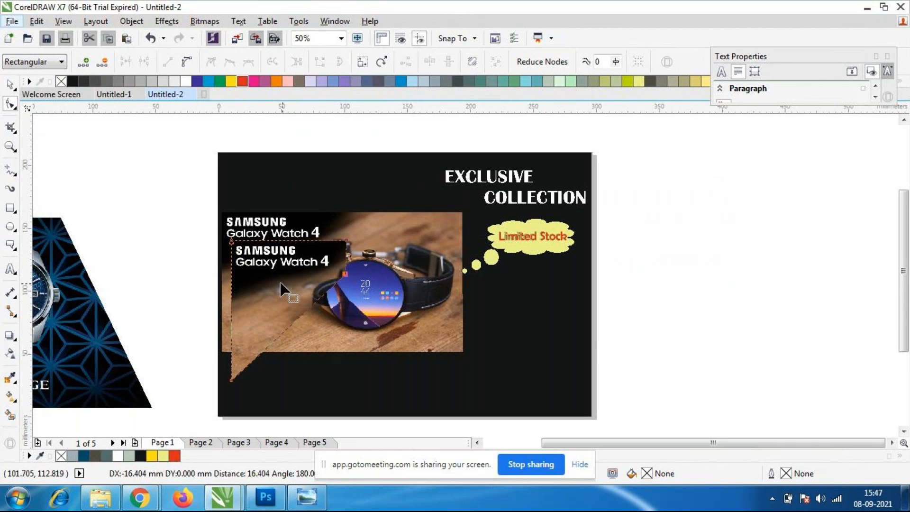
pyautogui.scroll(2, 253, 267)
pyautogui.scroll(-3, 256, 270)
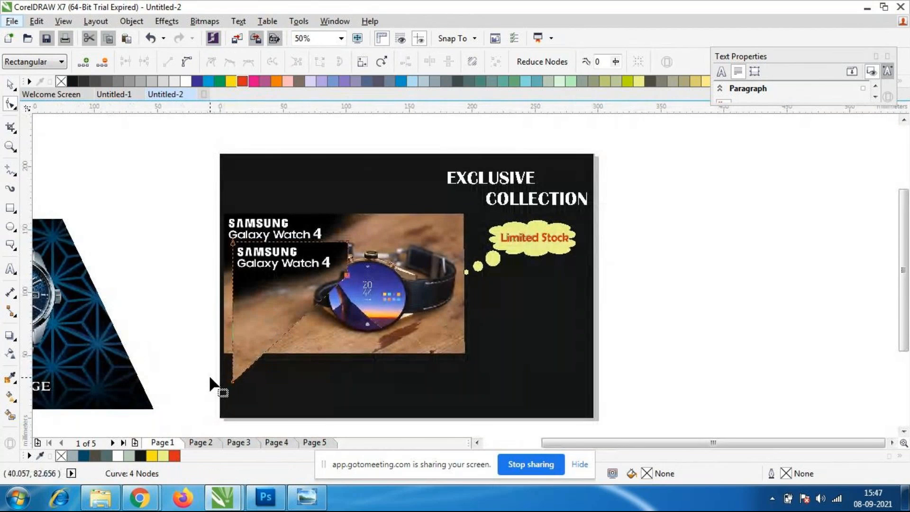
# Raise the duplicate's lower-left node to just below the lettering, cropping it to a logo strip about 92 × 28 mm.
pyautogui.moveTo(232, 381); pyautogui.dragTo(234, 279)
pyautogui.scroll(3, 234, 278)
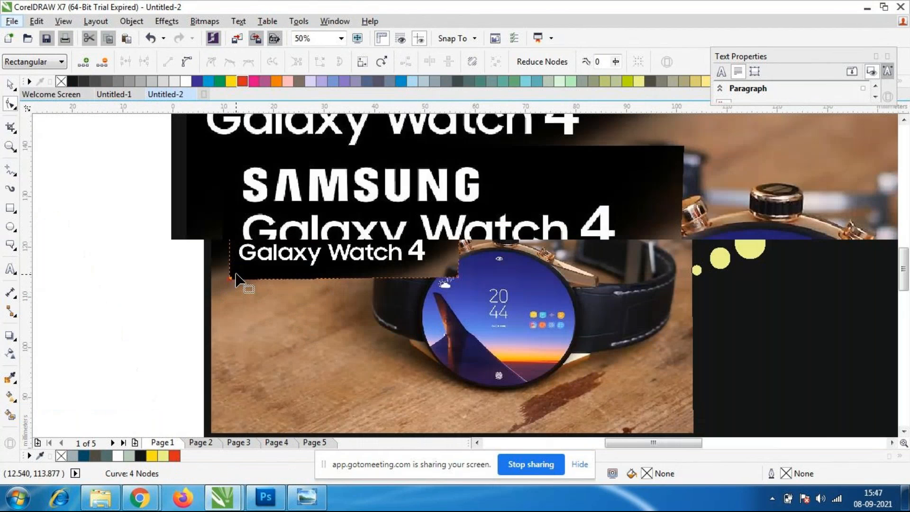
pyautogui.scroll(-2, 231, 280)
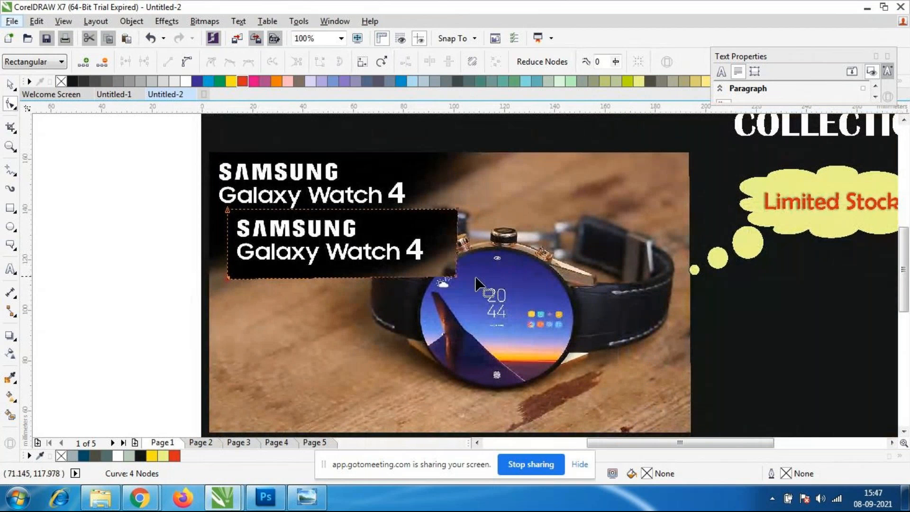
pyautogui.moveTo(453, 276); pyautogui.dragTo(451, 275)
pyautogui.moveTo(228, 279); pyautogui.dragTo(234, 274)
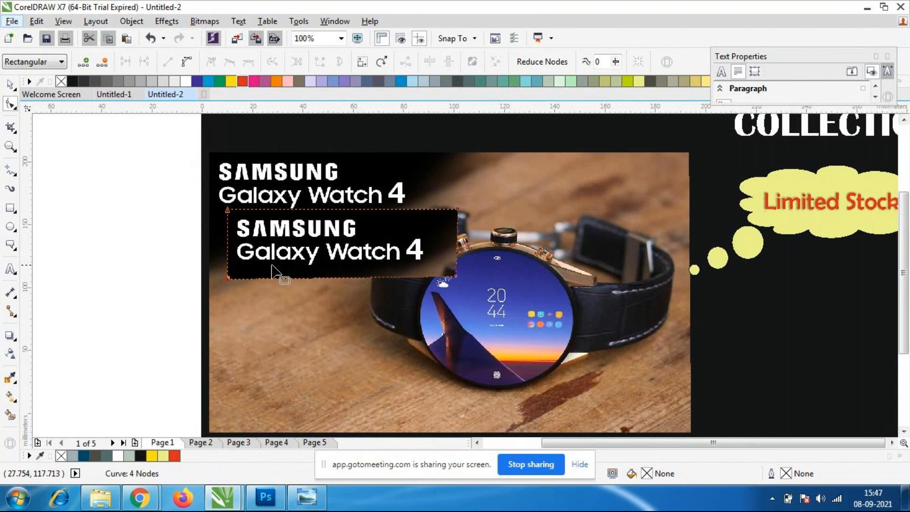
pyautogui.scroll(-2, 282, 260)
pyautogui.scroll(2, 282, 260)
# Move the cropped Samsung Galaxy Watch 4 logo strip into the upper-left corner of the page, above the watch image.
pyautogui.press('space')
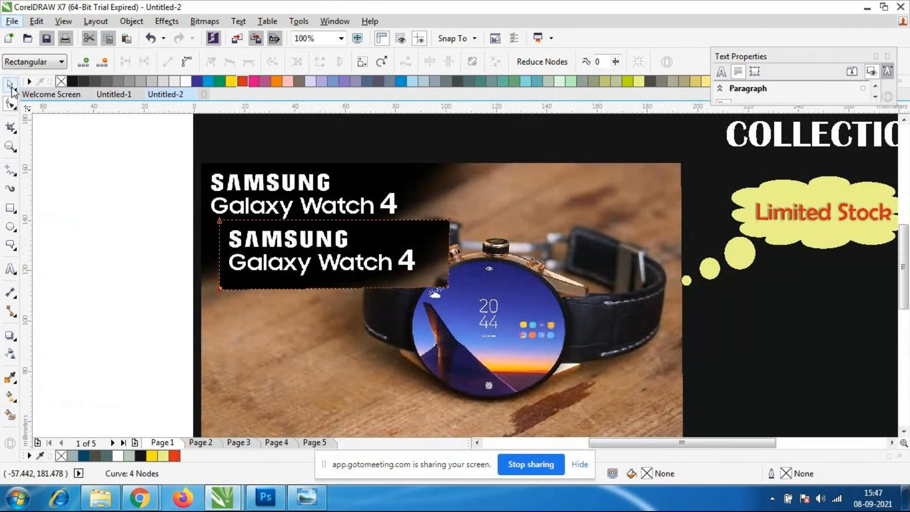
pyautogui.click(57, 183)
pyautogui.scroll(-1, 212, 234)
pyautogui.moveTo(279, 246); pyautogui.dragTo(264, 159)
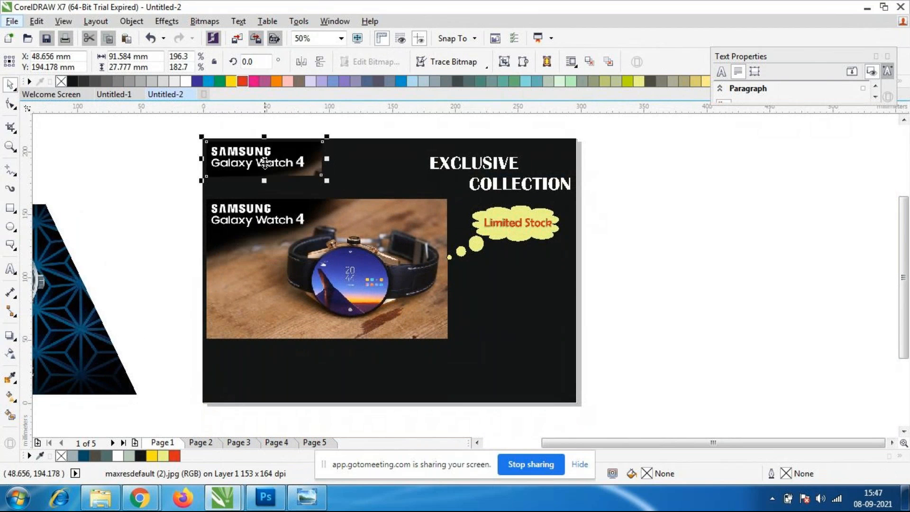
pyautogui.click(384, 245)
pyautogui.click(252, 130)
pyautogui.click(264, 162)
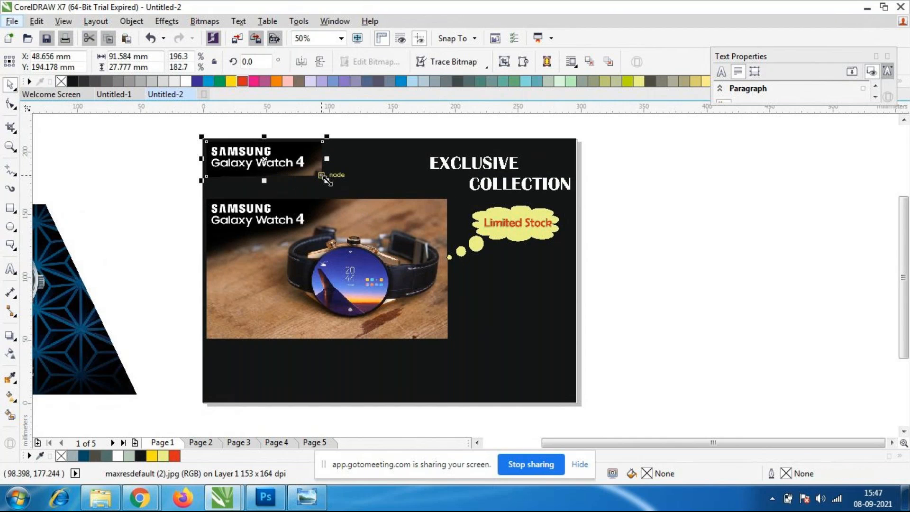
# Enlarge the cropped Samsung Galaxy Watch 4 logo strip to about 157 × 48 mm.
pyautogui.moveTo(326, 180); pyautogui.dragTo(410, 216)
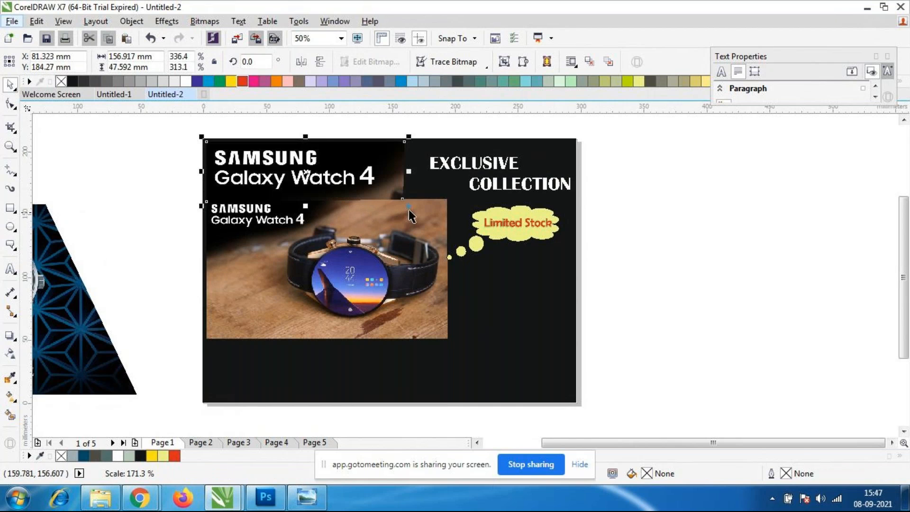
pyautogui.click(415, 251)
# Lower the two upper corner nodes of the watch image to crop away its Samsung Galaxy Watch 4 lettering.
pyautogui.click(231, 271)
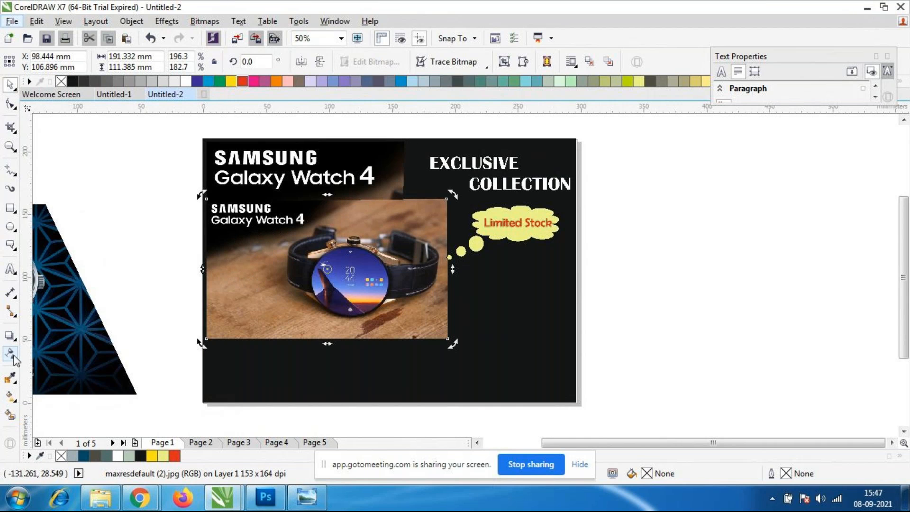
pyautogui.click(10, 337)
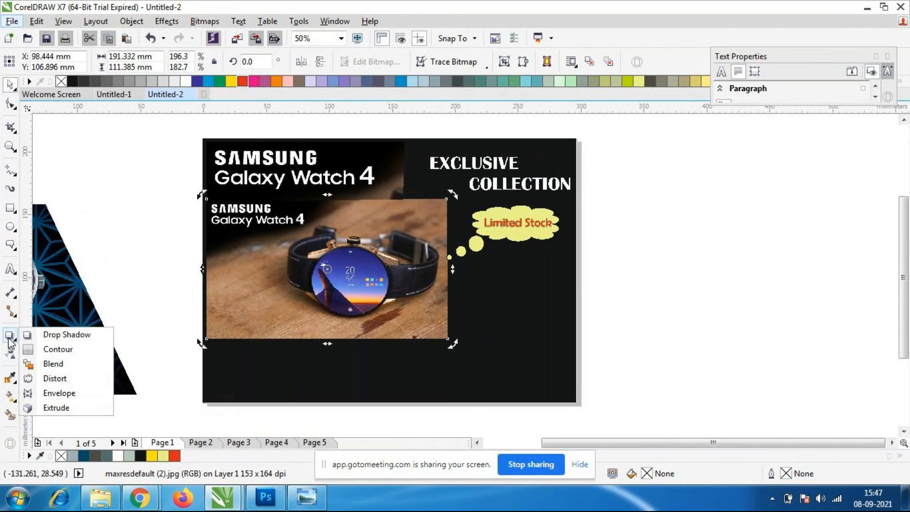
pyautogui.click(58, 393)
pyautogui.scroll(1, 297, 205)
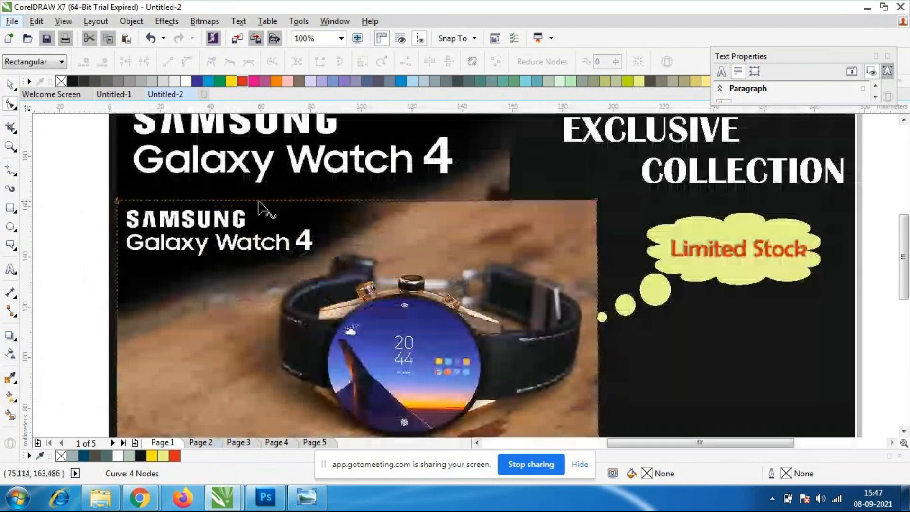
pyautogui.moveTo(205, 222); pyautogui.dragTo(123, 255)
pyautogui.moveTo(597, 199); pyautogui.dragTo(596, 248)
pyautogui.scroll(-1, 390, 204)
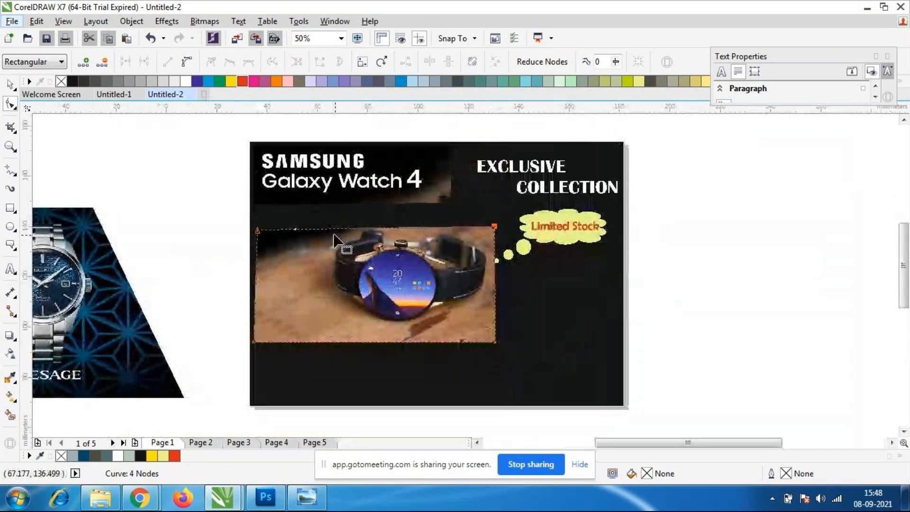
# Fine-tune the watch image's upper corner nodes, bringing the upper-left one down far enough to cut off the remaining lettering.
pyautogui.scroll(1, 334, 235)
pyautogui.moveTo(179, 224); pyautogui.dragTo(169, 219)
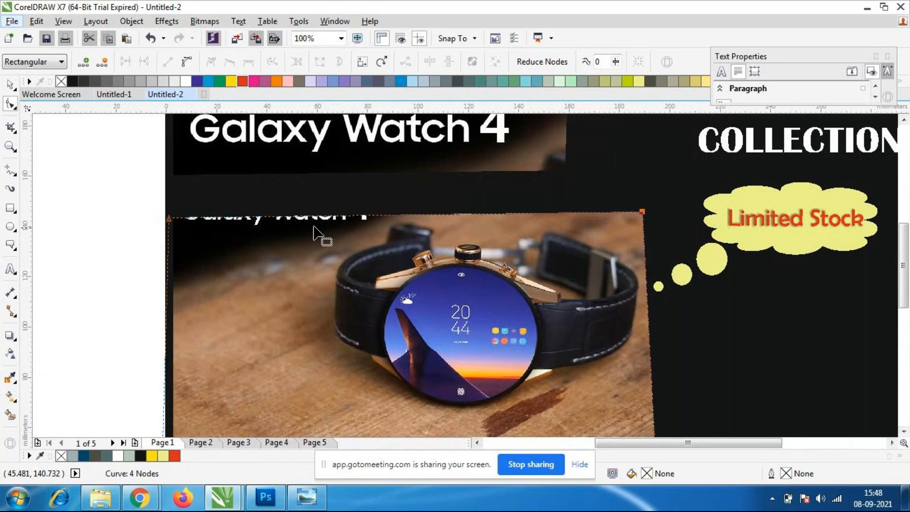
pyautogui.moveTo(642, 213); pyautogui.dragTo(648, 218)
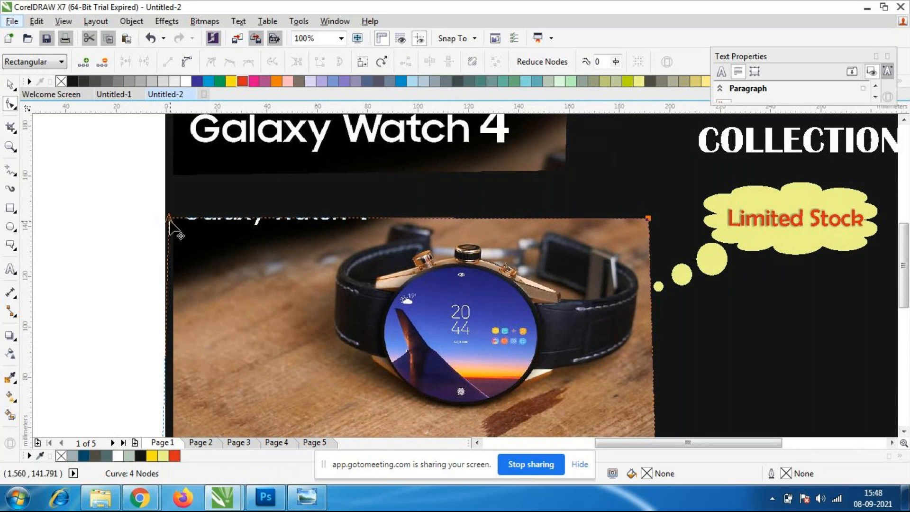
pyautogui.moveTo(169, 221); pyautogui.dragTo(169, 225)
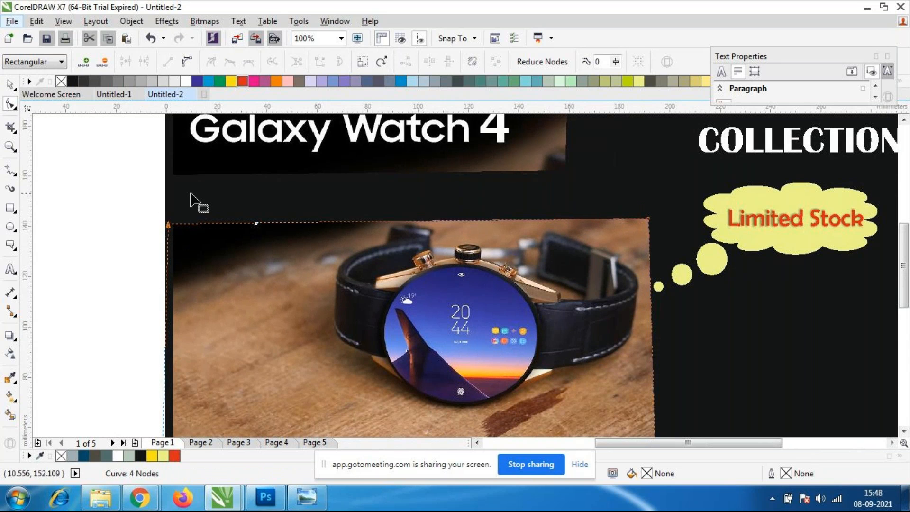
pyautogui.scroll(-1, 182, 235)
pyautogui.scroll(1, 207, 255)
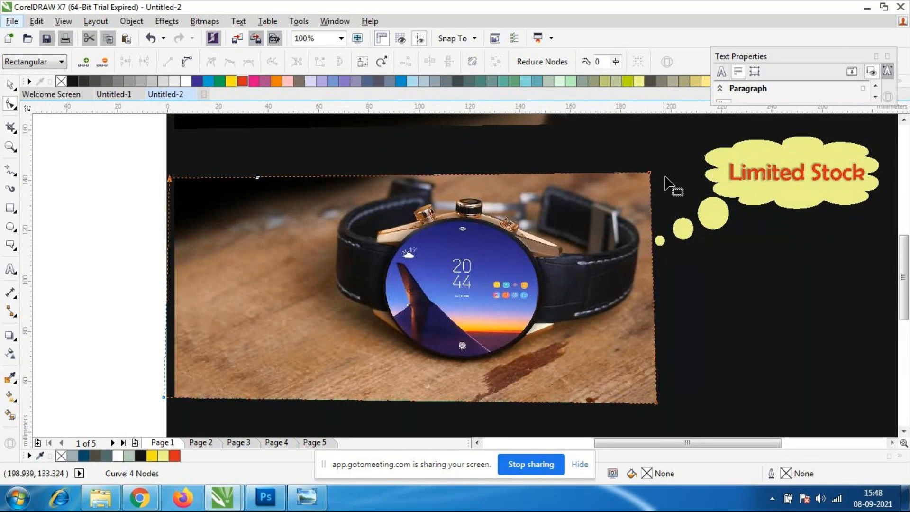
# Shift the watch image's two right-hand corner nodes slightly inward and lower the upper-right one to level the top edge.
pyautogui.moveTo(649, 173); pyautogui.dragTo(642, 172)
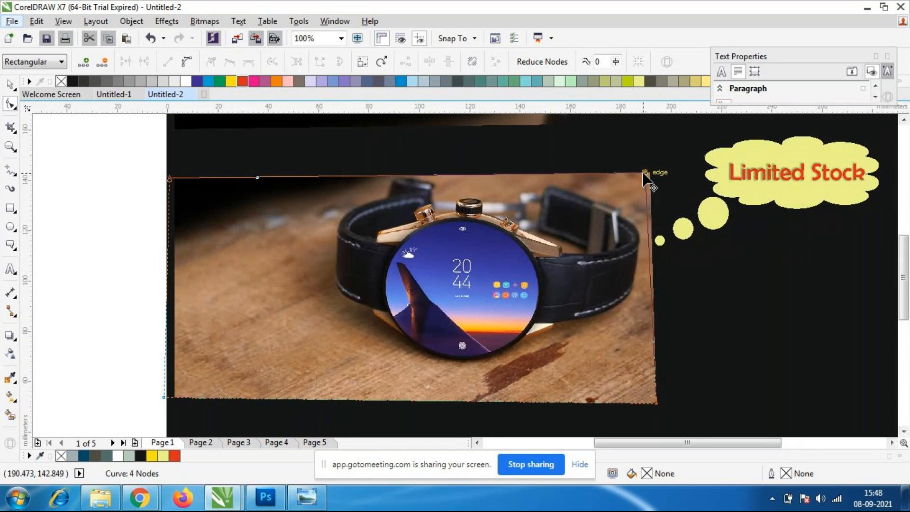
pyautogui.moveTo(655, 403)
pyautogui.mouseDown()
pyautogui.moveTo(651, 410)
pyautogui.moveTo(645, 402)
pyautogui.mouseUp()
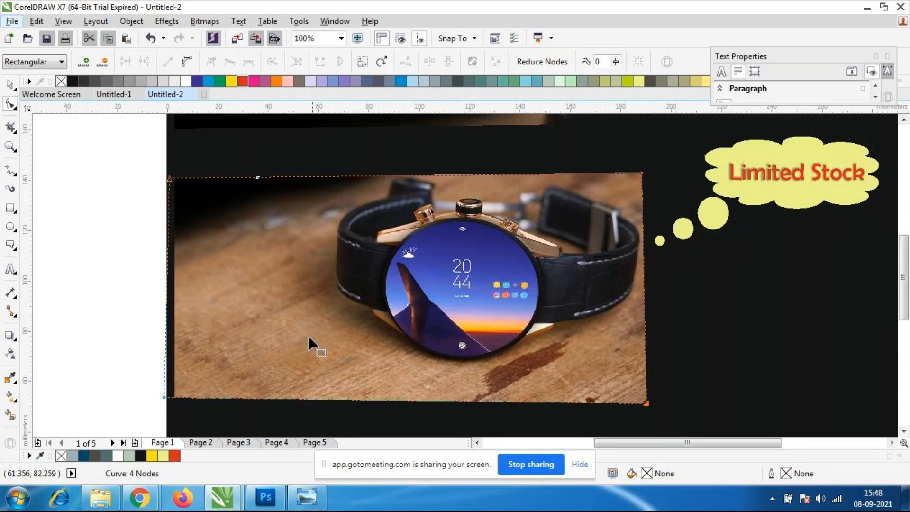
pyautogui.click(642, 173)
pyautogui.moveTo(642, 175); pyautogui.dragTo(642, 178)
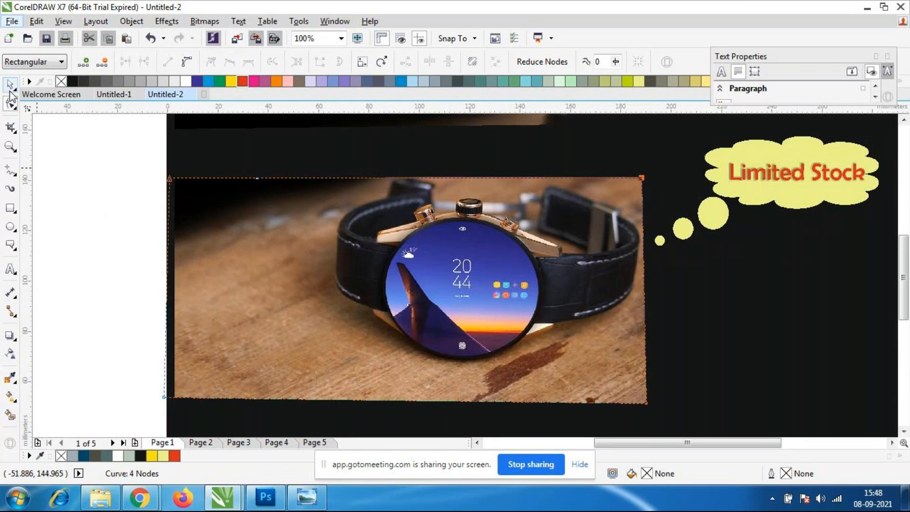
# Move the cropped watch image slightly up and to the right, placing it just below the logo strip.
pyautogui.press('space')
pyautogui.click(65, 247)
pyautogui.click(310, 292)
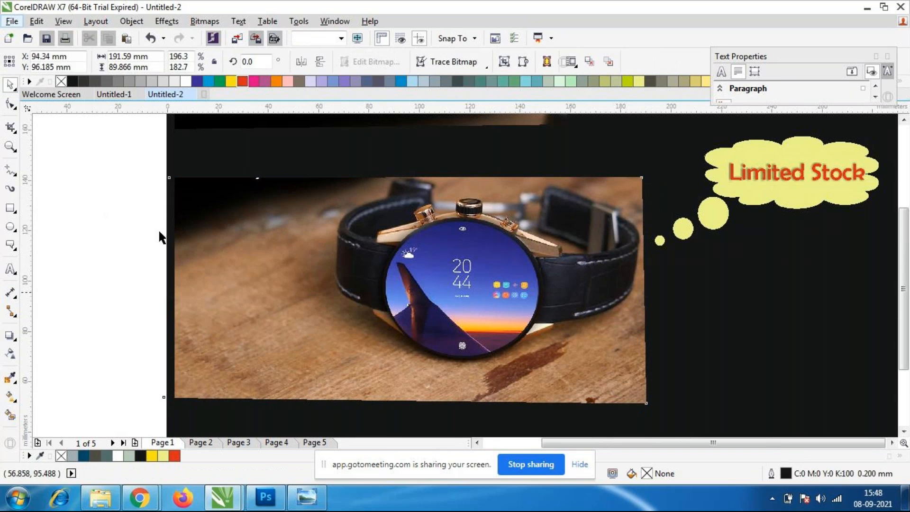
pyautogui.scroll(-2, 160, 231)
pyautogui.moveTo(360, 317)
pyautogui.mouseDown()
pyautogui.moveTo(362, 287)
pyautogui.moveTo(362, 315)
pyautogui.mouseUp()
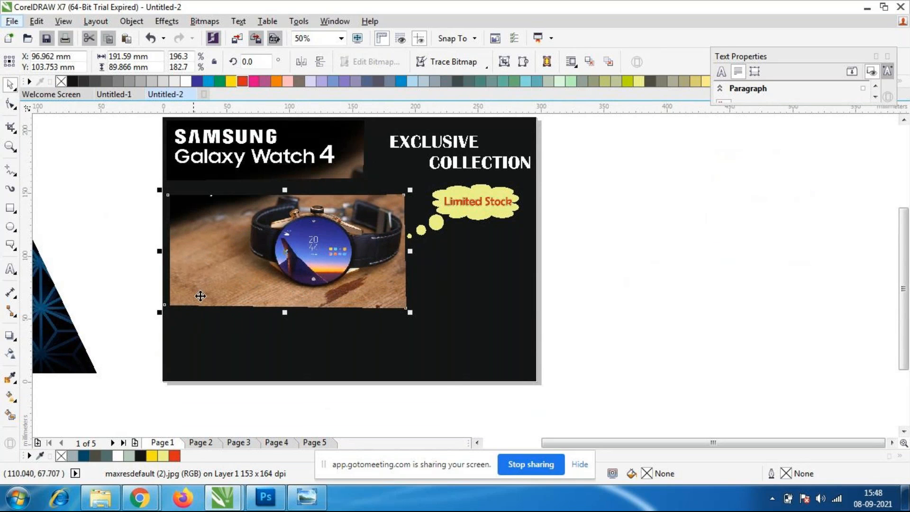
# Move the two left-hand corner nodes of the watch image inward to just beside the watch strap.
pyautogui.click(14, 337)
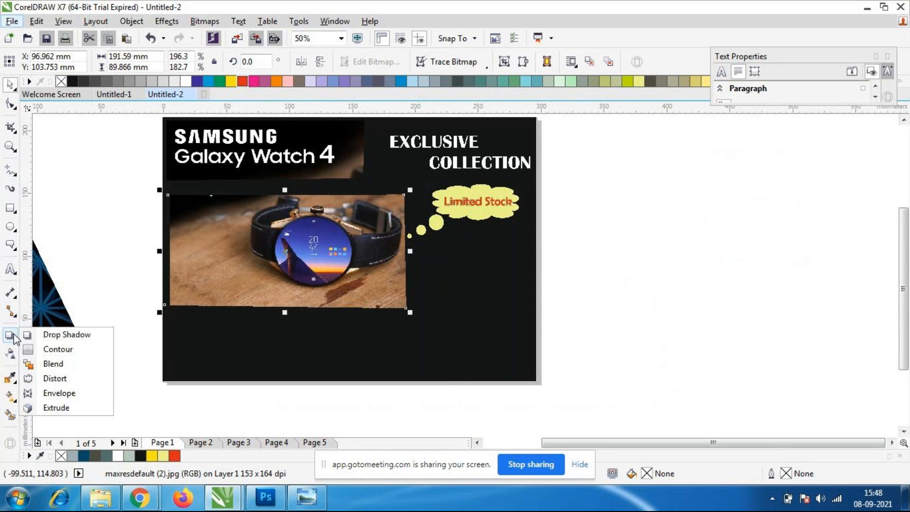
pyautogui.click(61, 392)
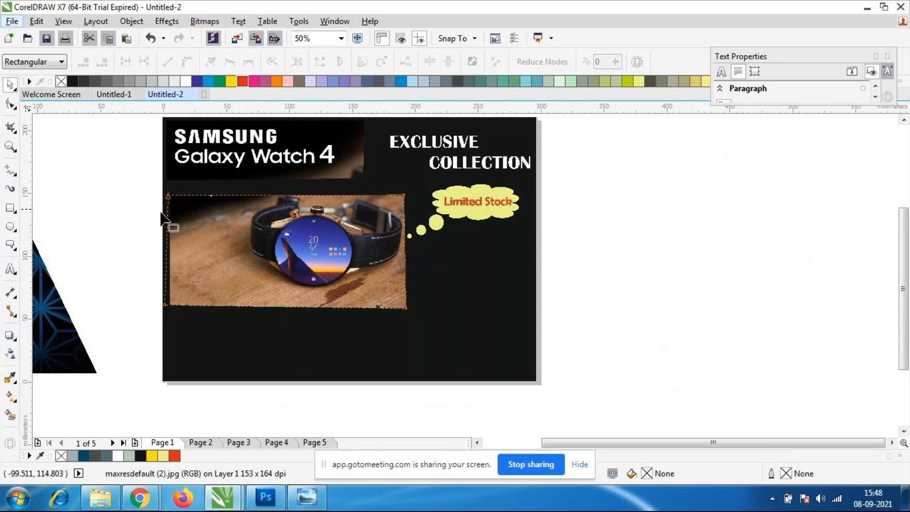
pyautogui.moveTo(168, 195); pyautogui.dragTo(216, 195)
pyautogui.moveTo(166, 305); pyautogui.dragTo(220, 306)
pyautogui.scroll(1, 218, 280)
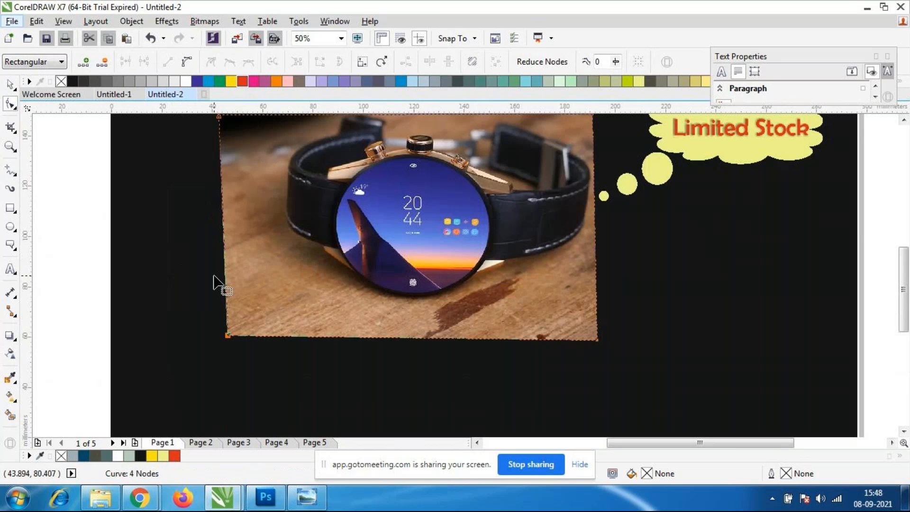
pyautogui.scroll(-1, 237, 213)
pyautogui.moveTo(229, 164); pyautogui.dragTo(242, 164)
pyautogui.moveTo(235, 273); pyautogui.dragTo(240, 274)
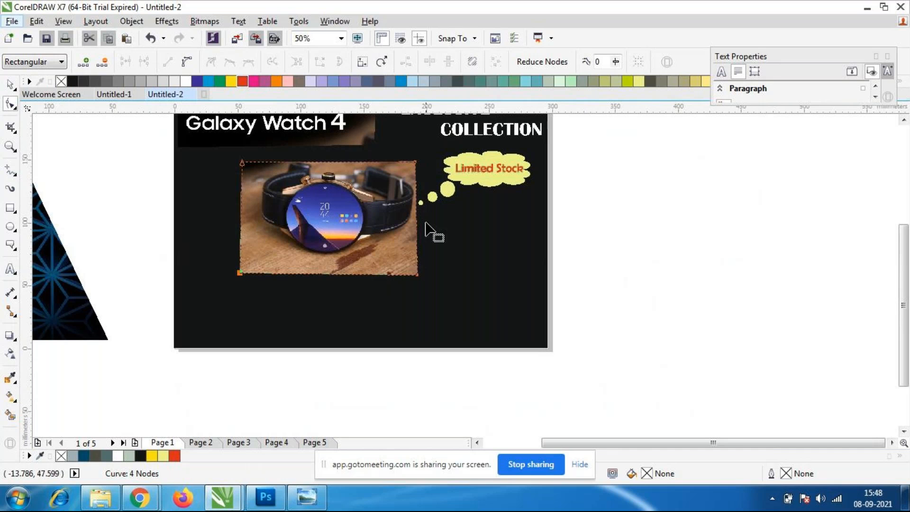
pyautogui.scroll(1, 431, 202)
pyautogui.scroll(-1, 297, 199)
# Move the watch image to the page's left edge, enlarge it to about 180 × 115 mm and place it directly under the logo strip.
pyautogui.click(11, 84)
pyautogui.click(69, 199)
pyautogui.scroll(1, 188, 232)
pyautogui.scroll(-1, 192, 232)
pyautogui.click(289, 246)
pyautogui.moveTo(290, 246); pyautogui.dragTo(238, 240)
pyautogui.moveTo(304, 271); pyautogui.dragTo(355, 303)
pyautogui.moveTo(320, 270); pyautogui.dragTo(308, 260)
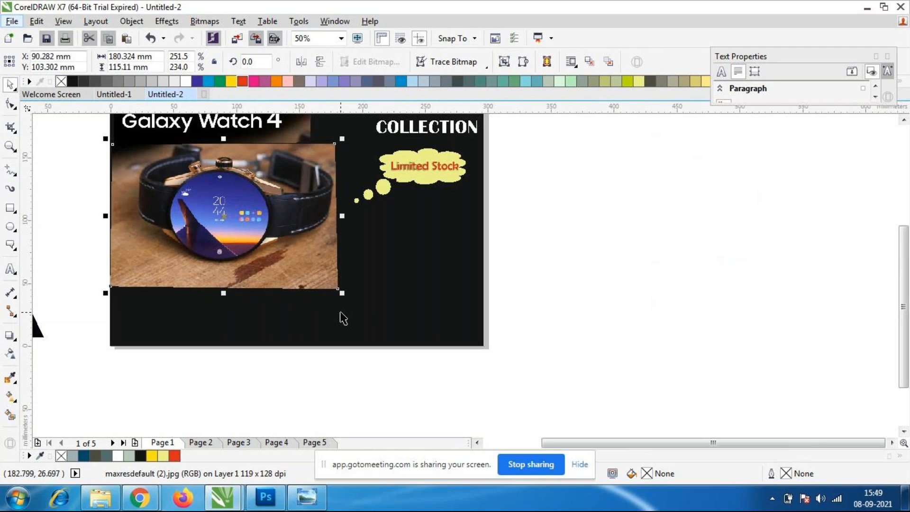
pyautogui.click(345, 334)
pyautogui.scroll(-1, 272, 256)
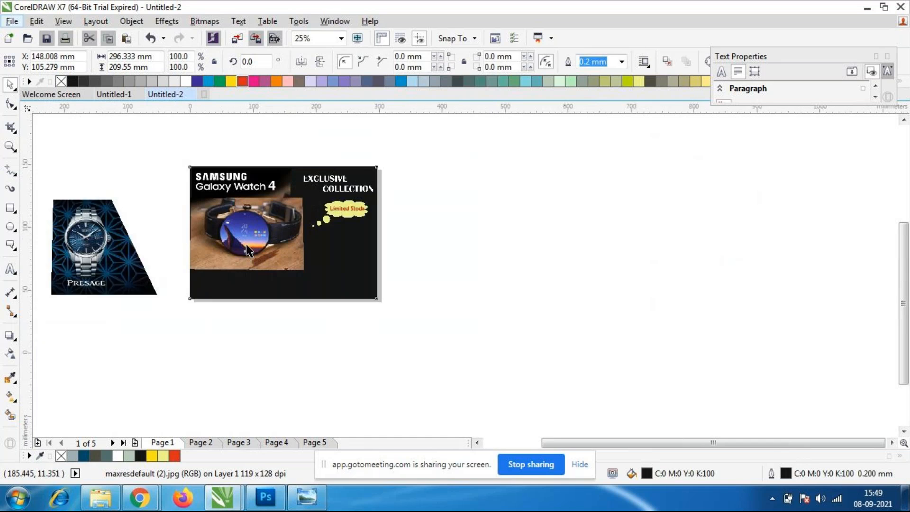
pyautogui.scroll(1, 248, 250)
# Shift the lower-right corner node of the enlarged watch image slightly inward to straighten its right edge.
pyautogui.click(248, 250)
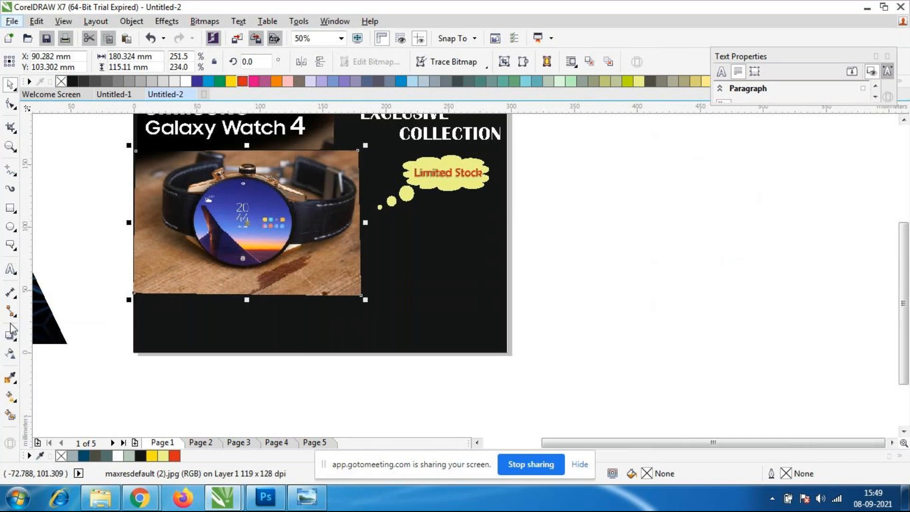
pyautogui.click(14, 337)
pyautogui.click(52, 393)
pyautogui.press('F10')
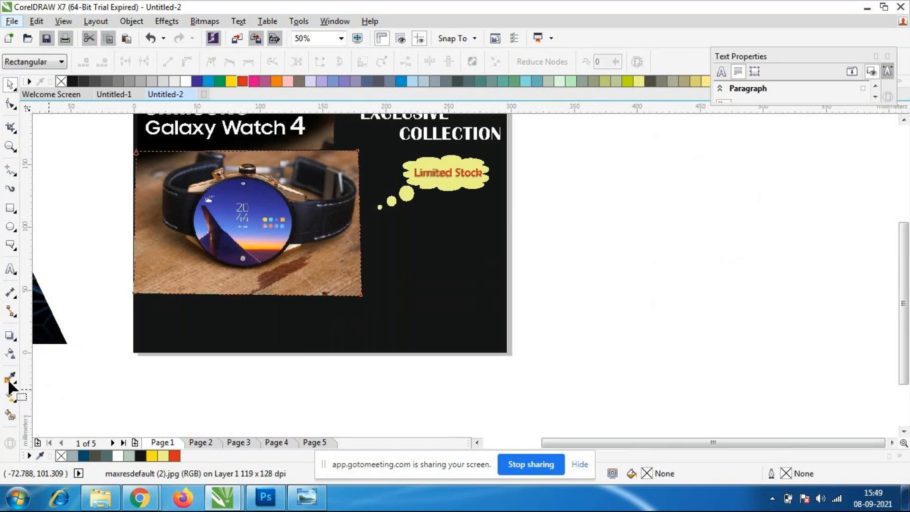
pyautogui.click(361, 295)
pyautogui.moveTo(361, 295); pyautogui.dragTo(356, 295)
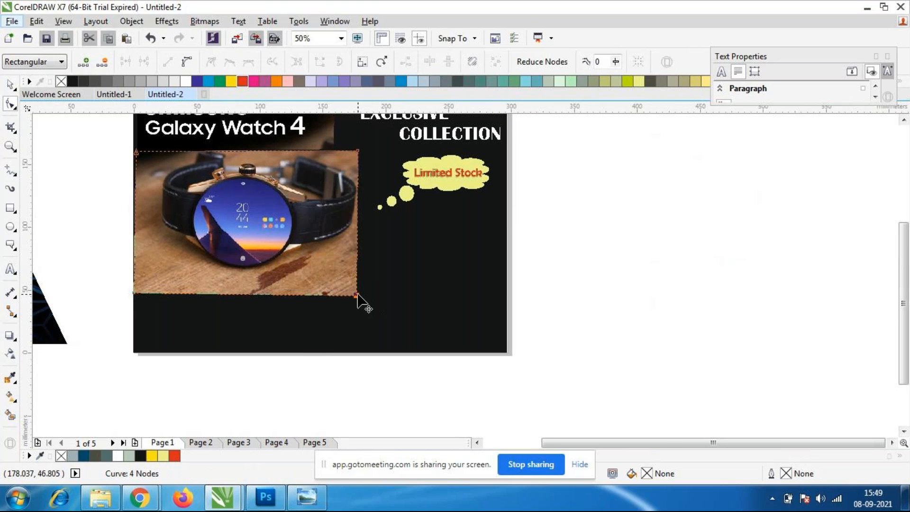
# Raise the watch image's two lower corner nodes to a level bottom edge just below the watch.
pyautogui.click(305, 279)
pyautogui.moveTo(357, 296); pyautogui.dragTo(356, 280)
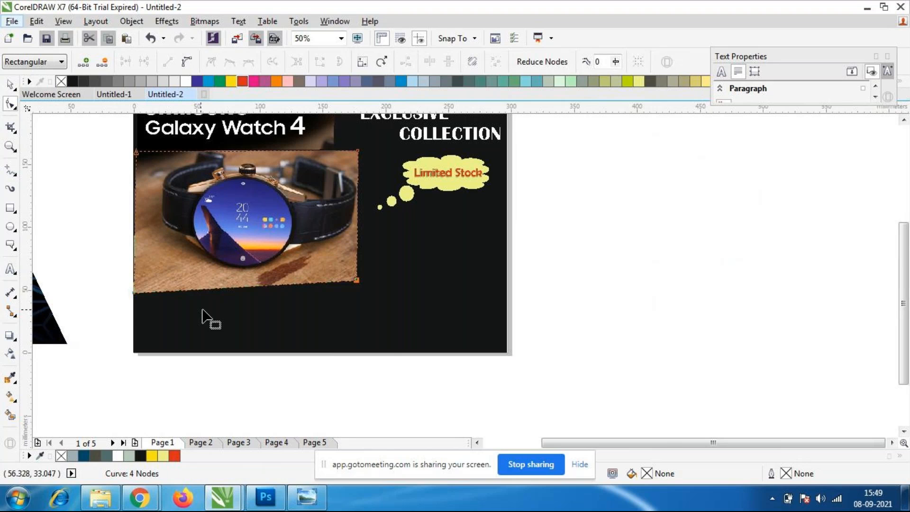
pyautogui.click(135, 289)
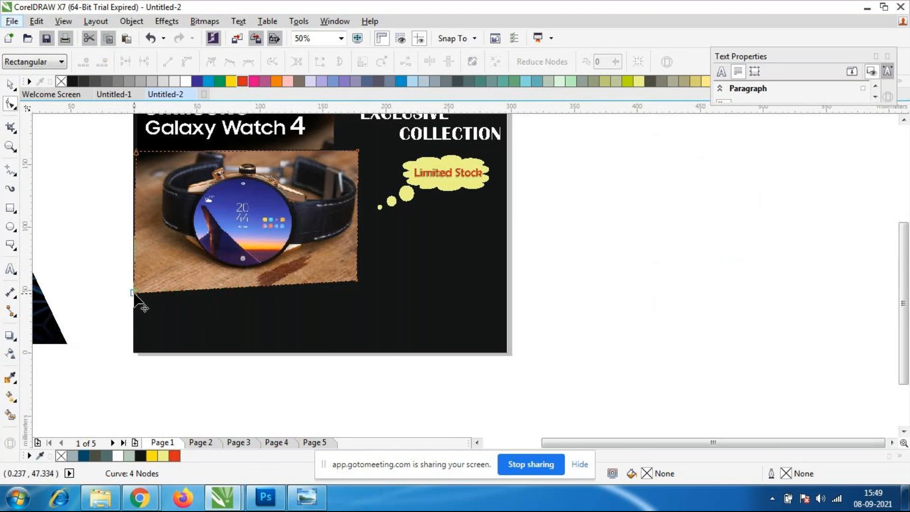
pyautogui.moveTo(134, 292); pyautogui.dragTo(133, 281)
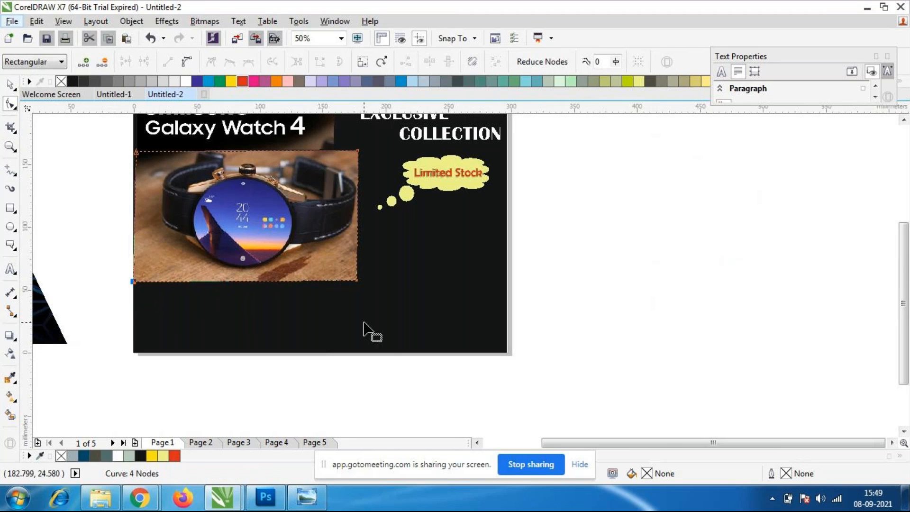
# Align the watch image's upper-left node with the page's left edge and shift the upper-right node slightly inward, then deselect the image.
pyautogui.scroll(2, 90, 134)
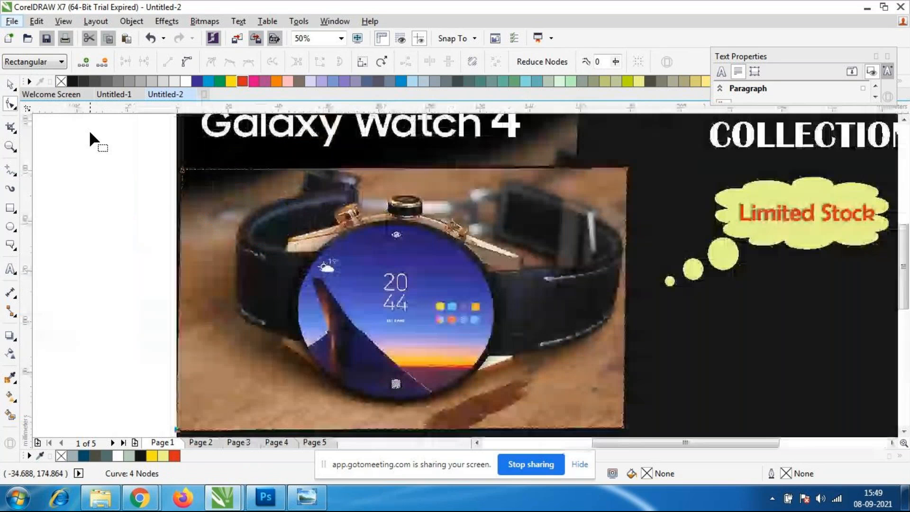
pyautogui.moveTo(183, 171); pyautogui.dragTo(178, 171)
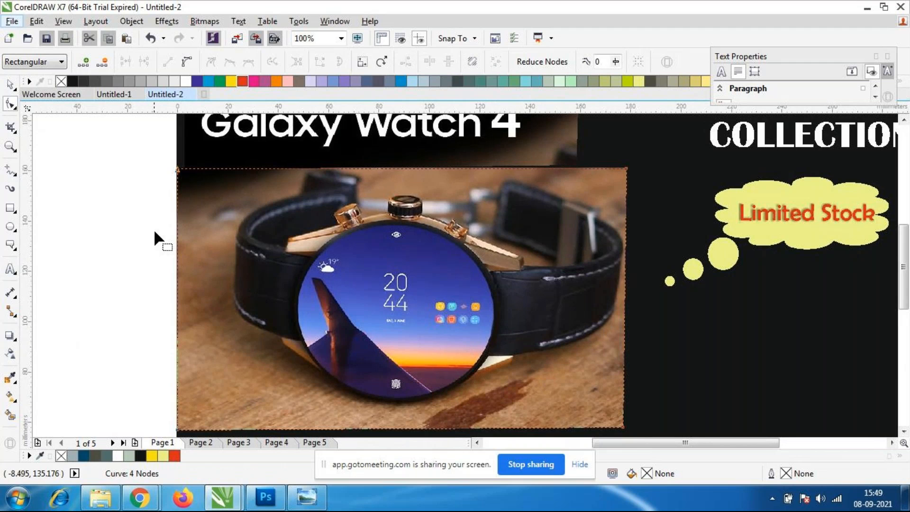
pyautogui.scroll(-2, 619, 284)
pyautogui.scroll(2, 635, 270)
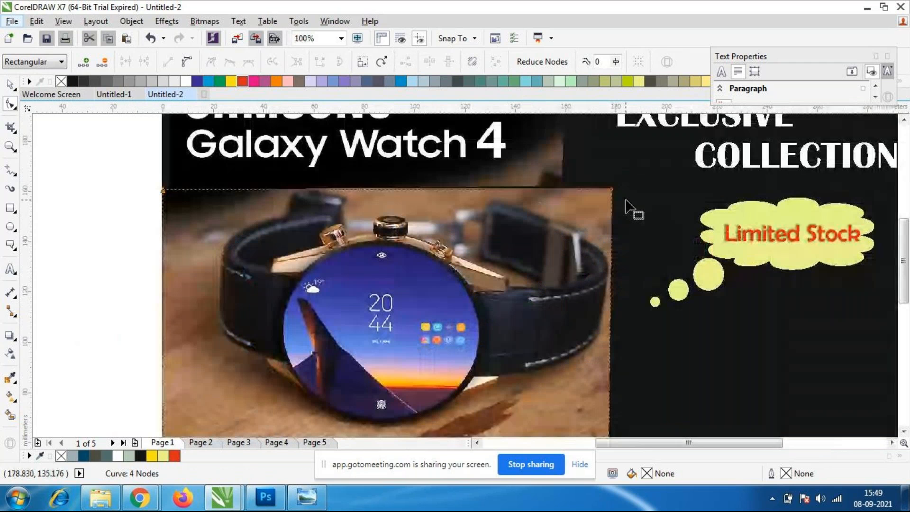
pyautogui.moveTo(610, 189); pyautogui.dragTo(607, 189)
pyautogui.scroll(-2, 496, 268)
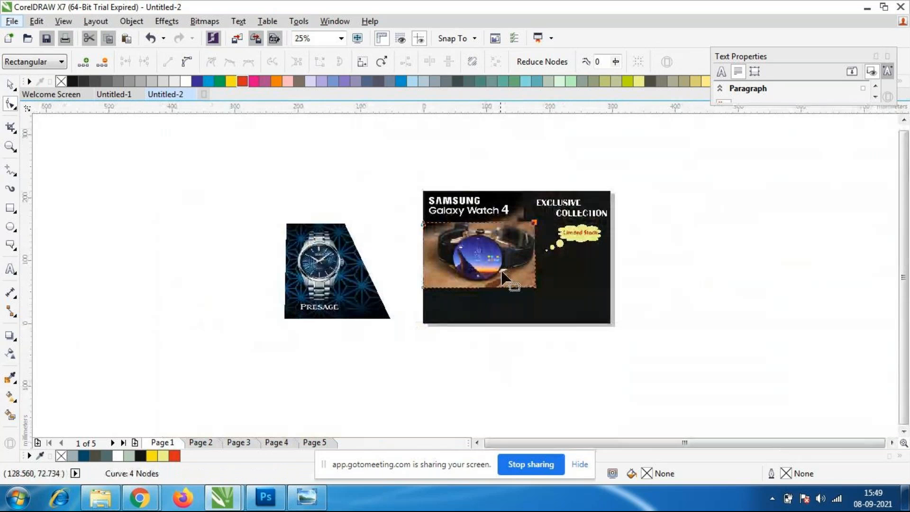
pyautogui.scroll(1, 495, 268)
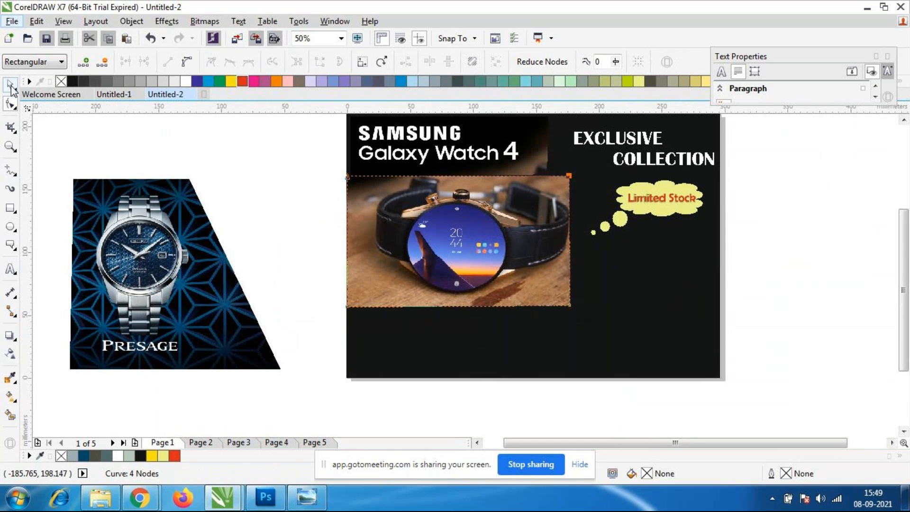
pyautogui.click(10, 84)
pyautogui.click(245, 188)
pyautogui.scroll(-1, 245, 188)
pyautogui.scroll(1, 481, 189)
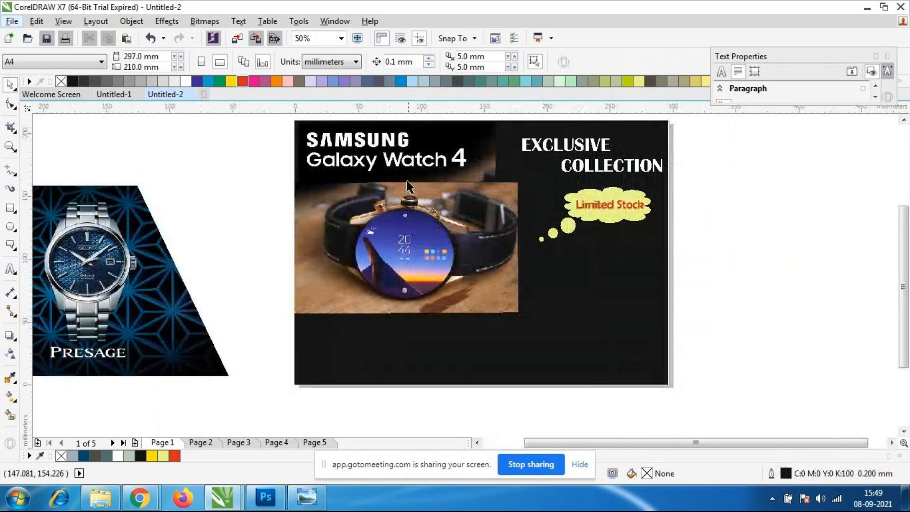
# Move the Samsung Galaxy Watch 4 logo strip about 13 mm to the right above the watch image and deselect it.
pyautogui.click(449, 166)
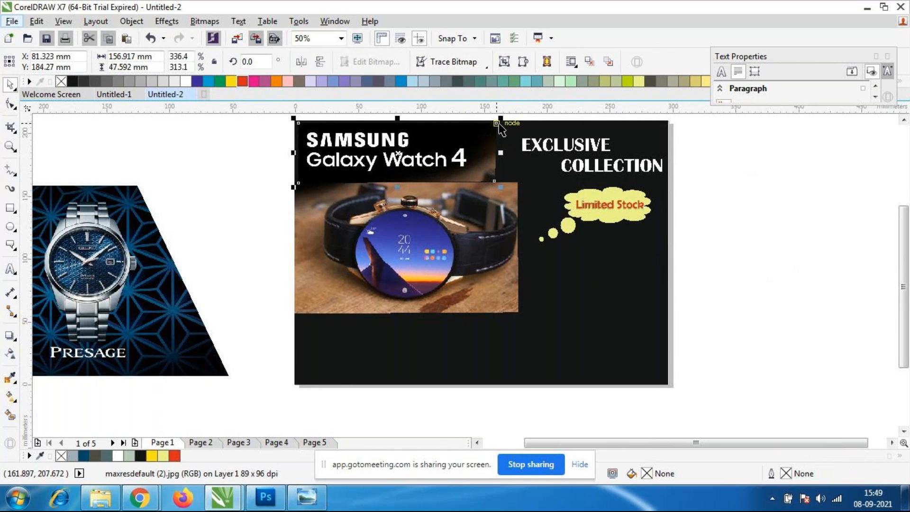
pyautogui.moveTo(496, 123); pyautogui.dragTo(511, 124)
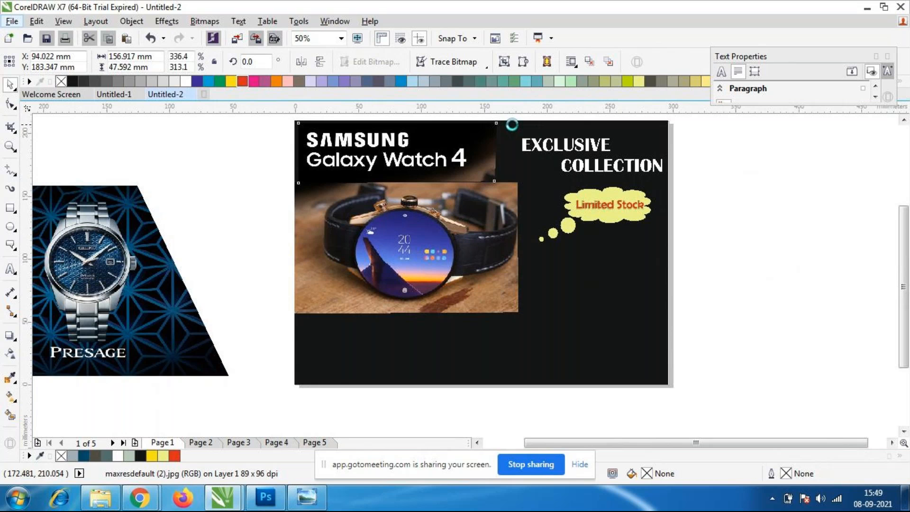
pyautogui.click(507, 420)
pyautogui.scroll(-1, 334, 199)
pyautogui.scroll(1, 352, 197)
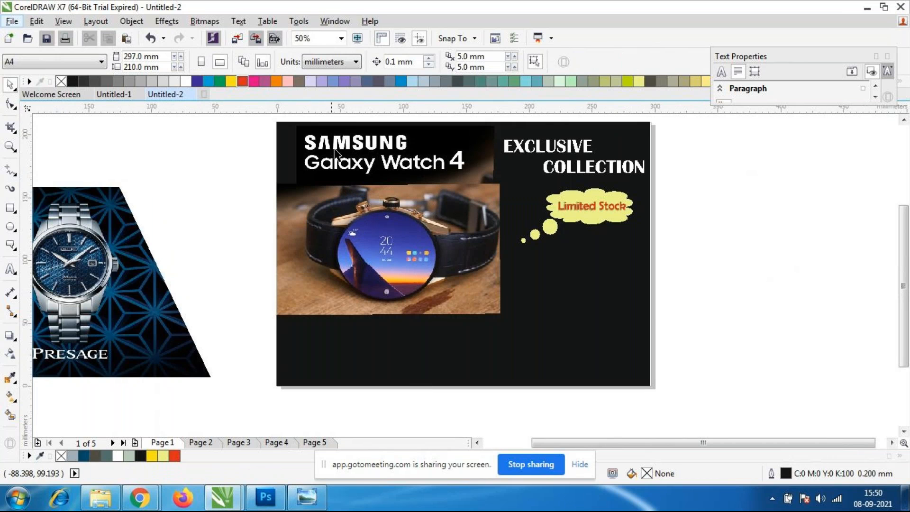
pyautogui.scroll(2, 364, 147)
pyautogui.scroll(-2, 369, 147)
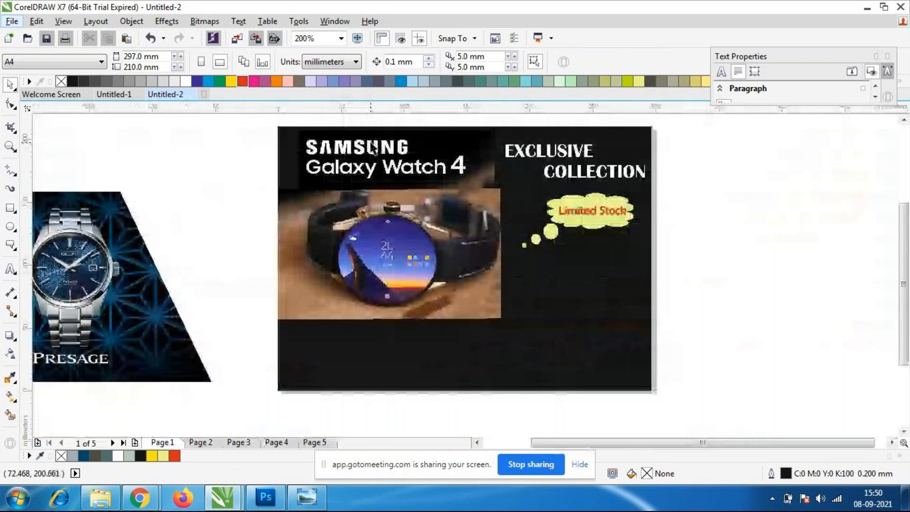
pyautogui.scroll(1, 583, 229)
pyautogui.scroll(-1, 584, 229)
pyautogui.scroll(1, 622, 173)
pyautogui.scroll(-1, 618, 174)
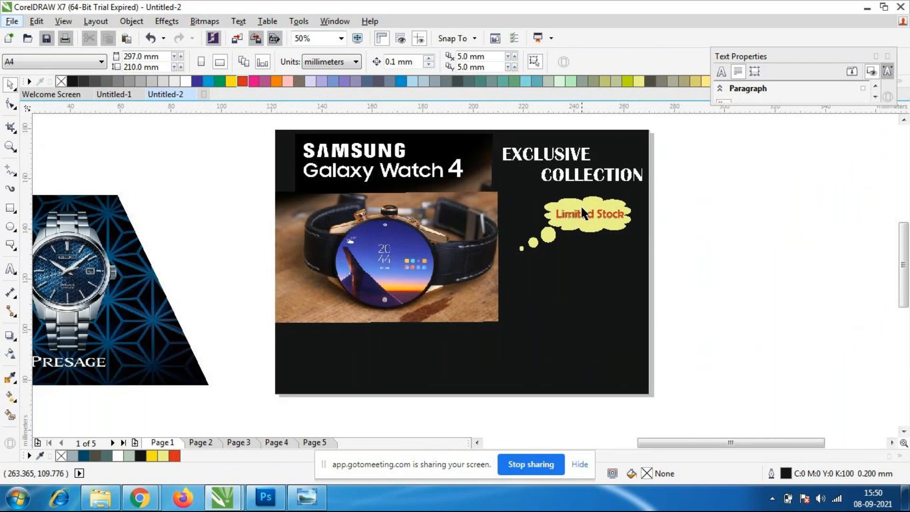
pyautogui.scroll(1, 582, 208)
pyautogui.scroll(-1, 584, 208)
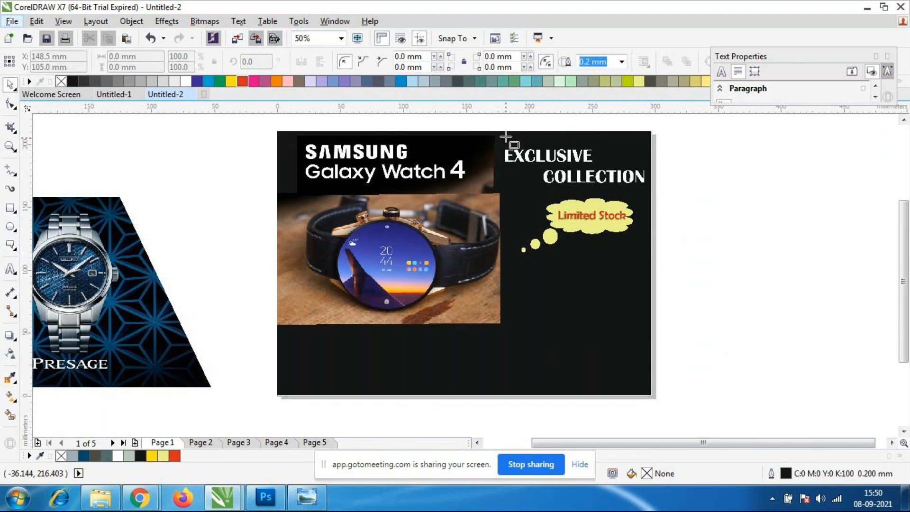
# Draw a red-filled rectangle about 117 x 42 mm over the "EXCLUSIVE COLLECTION" heading and shift it slightly left and down.
pyautogui.moveTo(502, 141); pyautogui.dragTo(652, 193)
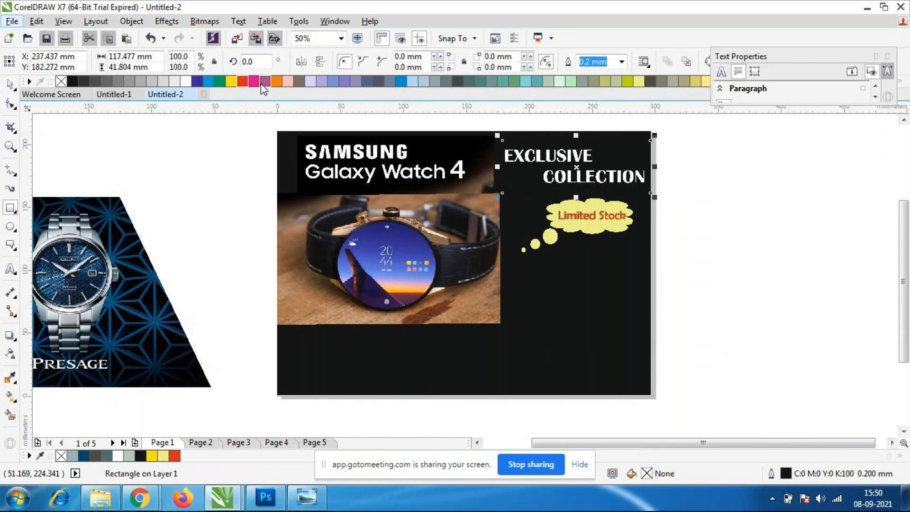
pyautogui.click(242, 81)
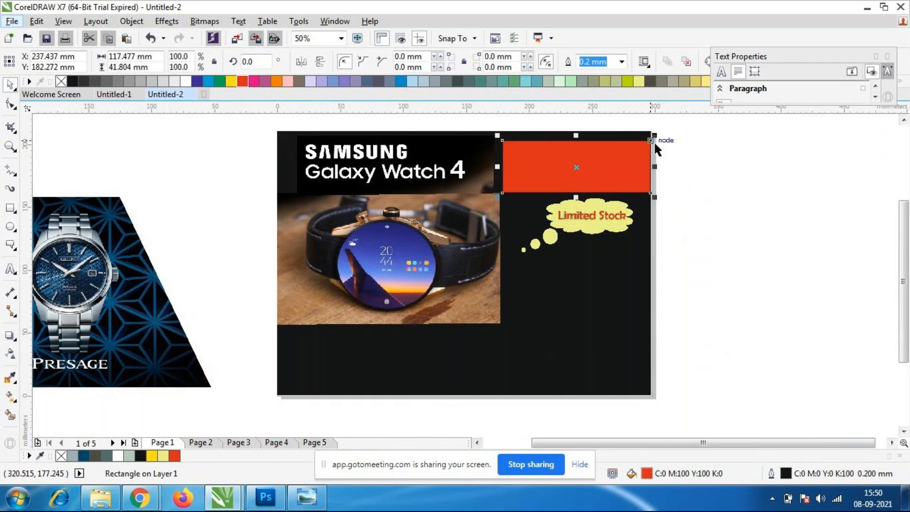
pyautogui.scroll(2, 652, 141)
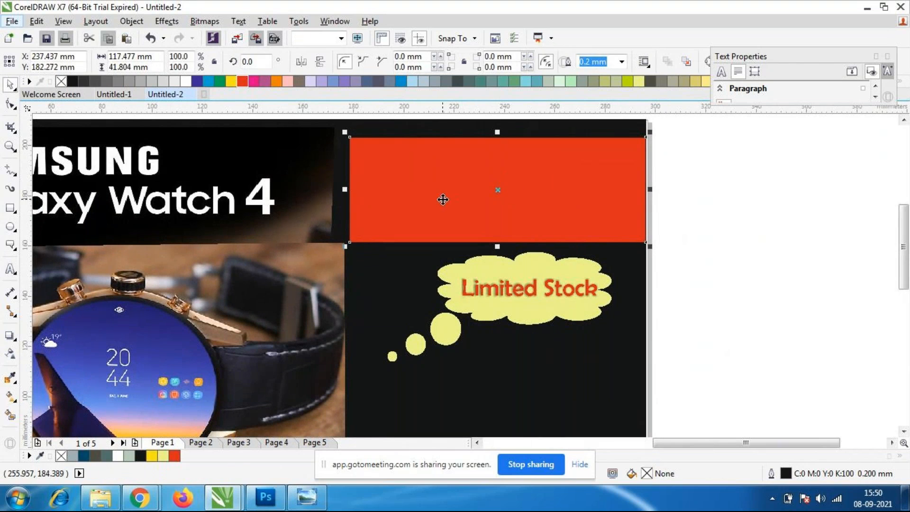
pyautogui.moveTo(443, 199); pyautogui.dragTo(439, 200)
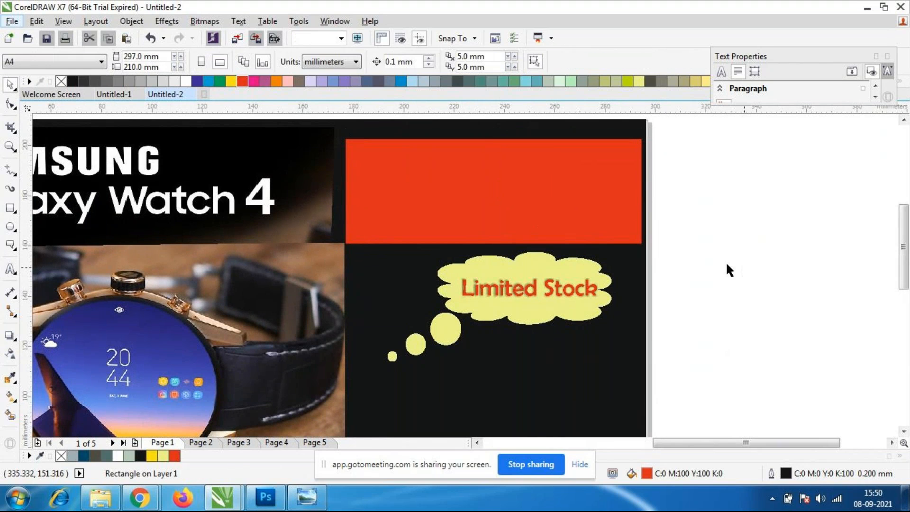
# Send the red rectangle to the back of the layer and deselect it.
pyautogui.rightClick(549, 214)
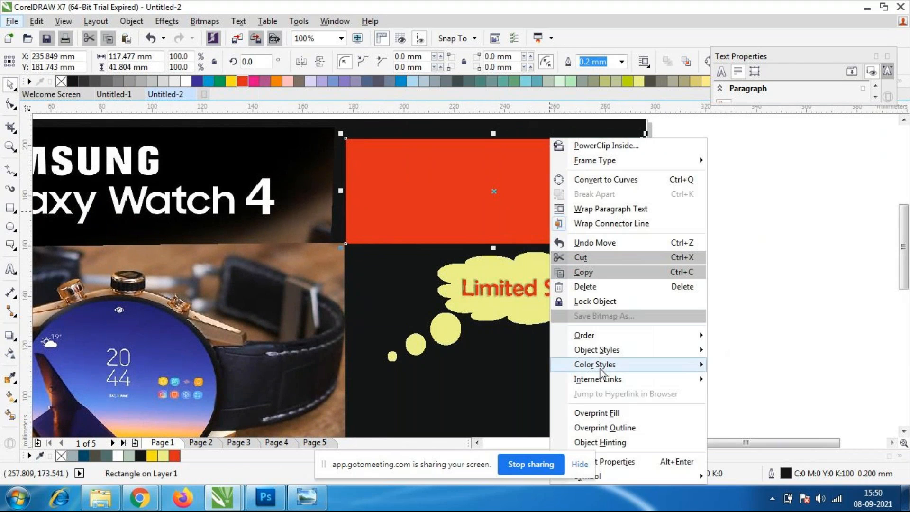
pyautogui.moveTo(601, 338)
pyautogui.click(773, 385)
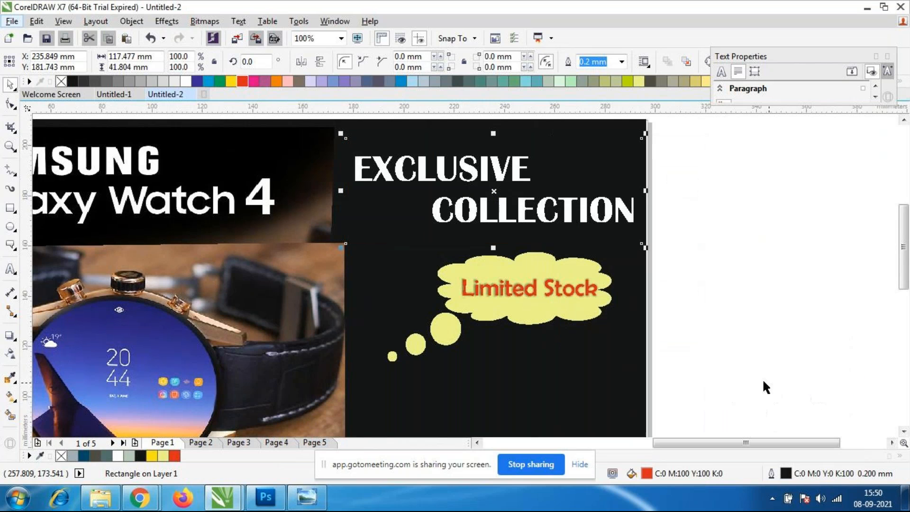
pyautogui.click(751, 342)
# Bring the "EXCLUSIVE COLLECTION" heading to the front of the layer and deselect it.
pyautogui.click(557, 199)
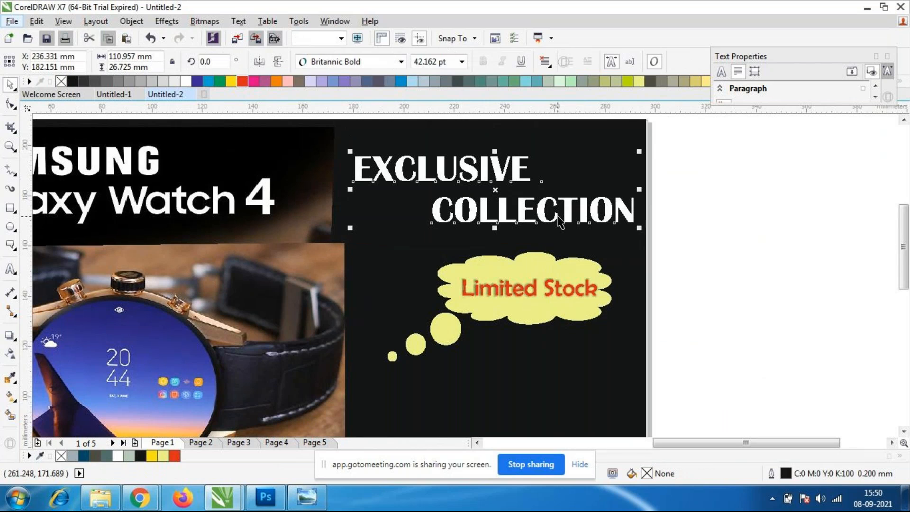
pyautogui.rightClick(558, 197)
pyautogui.moveTo(593, 367)
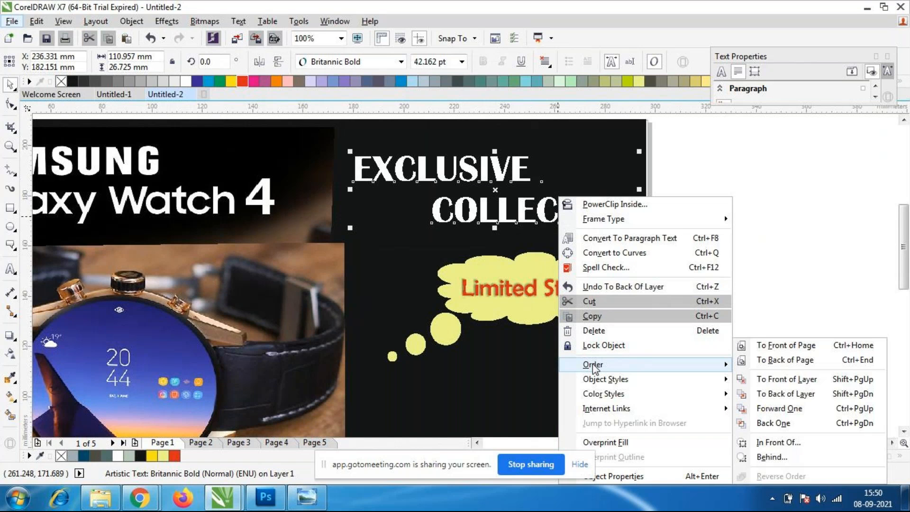
pyautogui.click(805, 377)
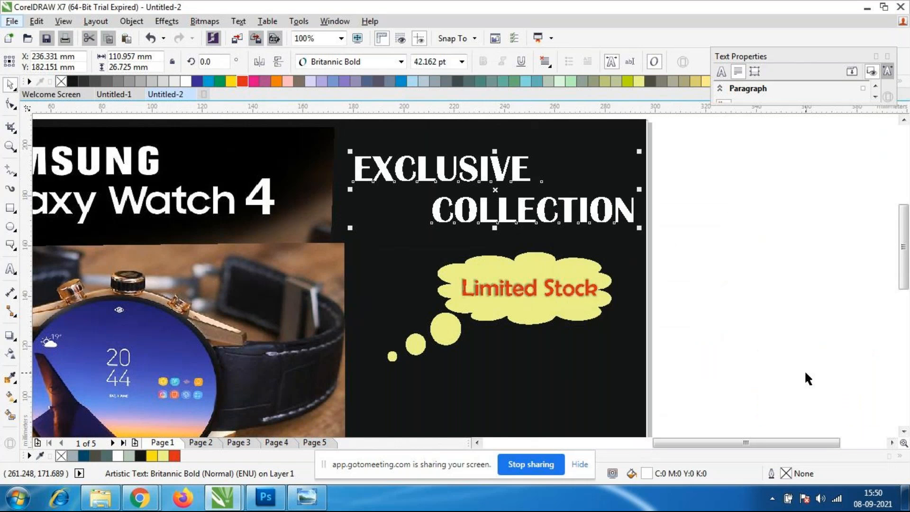
pyautogui.click(805, 374)
# Send the black page-sized background rectangle to the back of the layer, behind the red rectangle.
pyautogui.click(643, 166)
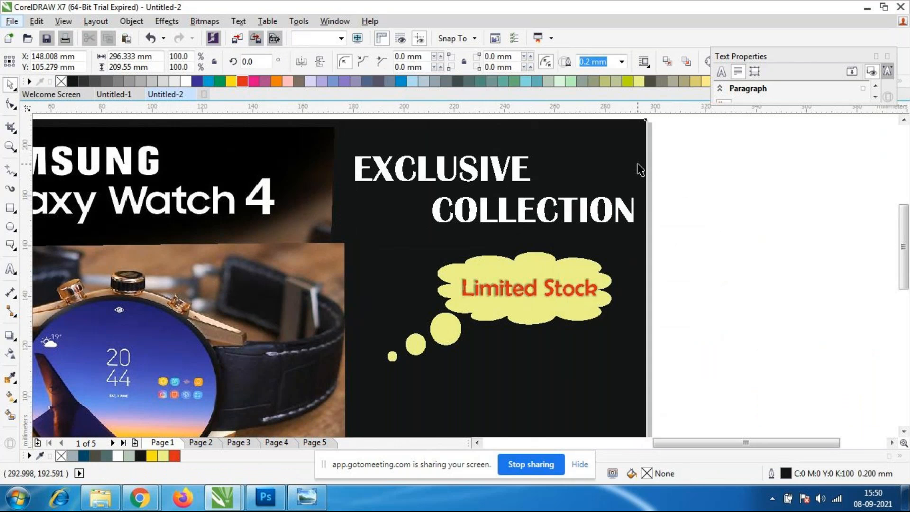
pyautogui.rightClick(598, 162)
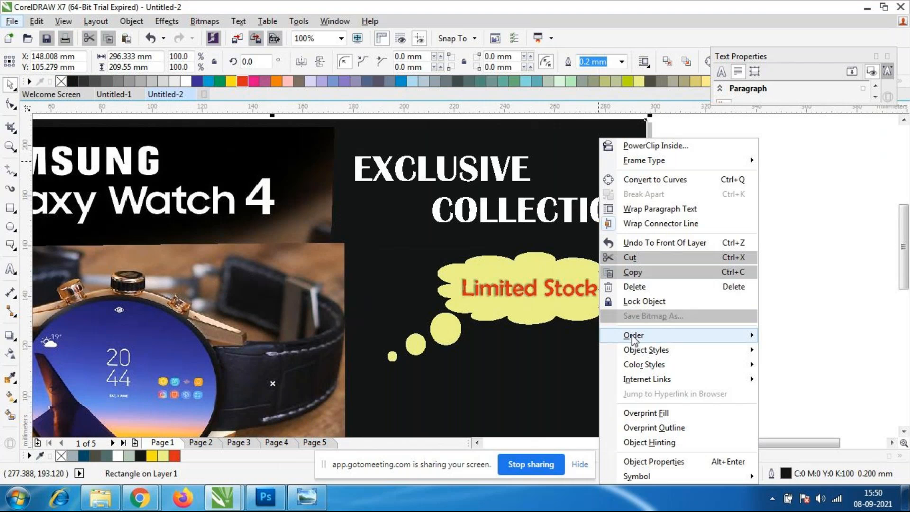
pyautogui.moveTo(633, 337)
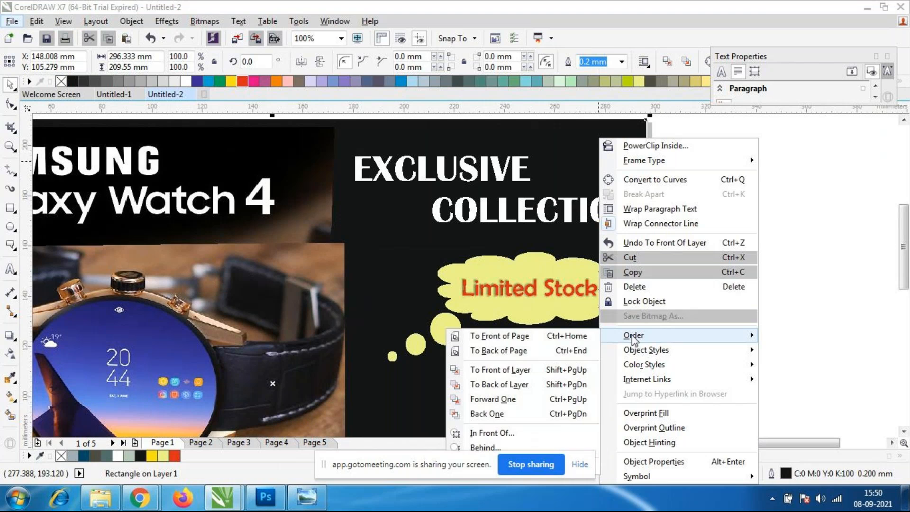
pyautogui.click(522, 383)
pyautogui.click(695, 294)
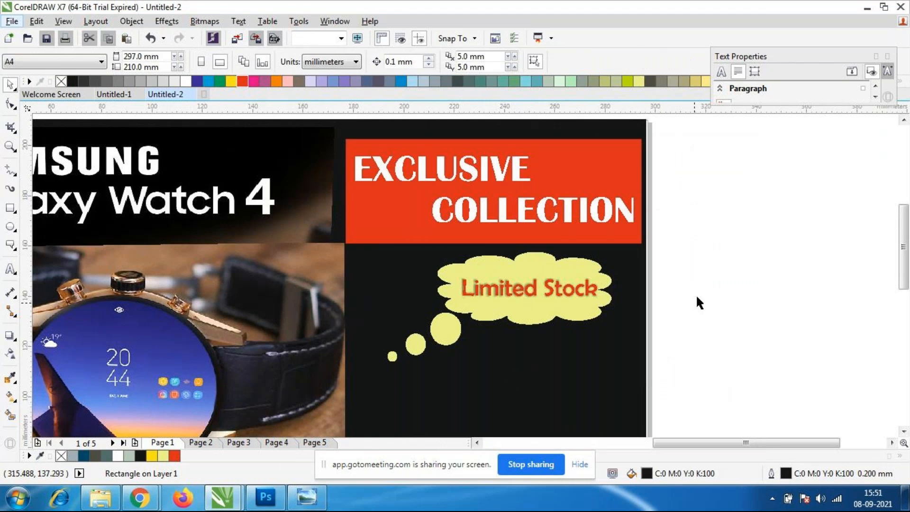
# Move the red rectangle up about 3 mm and round its upper-left corner with a 15 mm radius.
pyautogui.click(583, 152)
pyautogui.moveTo(587, 158); pyautogui.dragTo(585, 151)
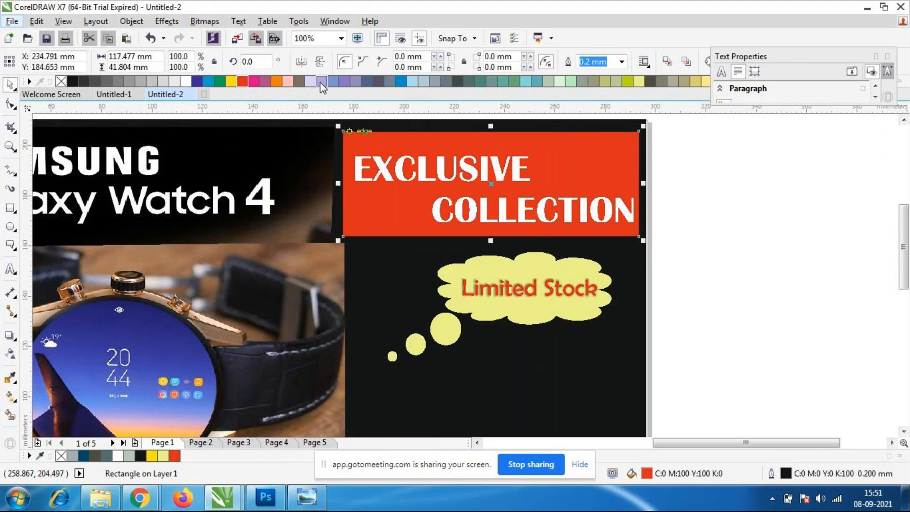
pyautogui.click(440, 56)
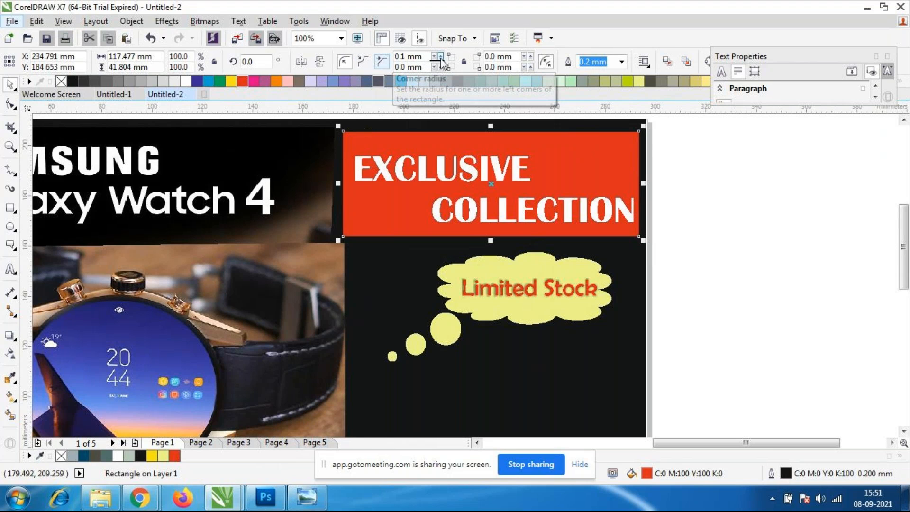
pyautogui.click(440, 56)
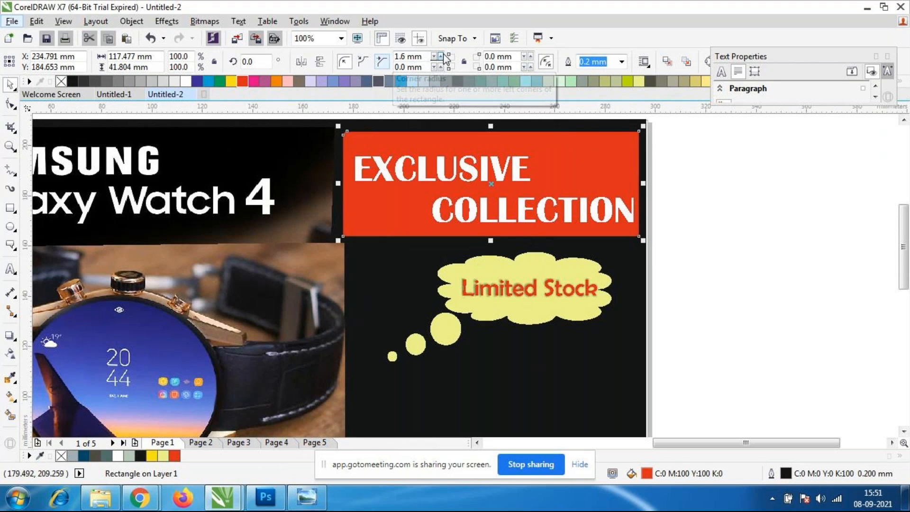
pyautogui.click(416, 56)
pyautogui.write('5')
pyautogui.press('Return')
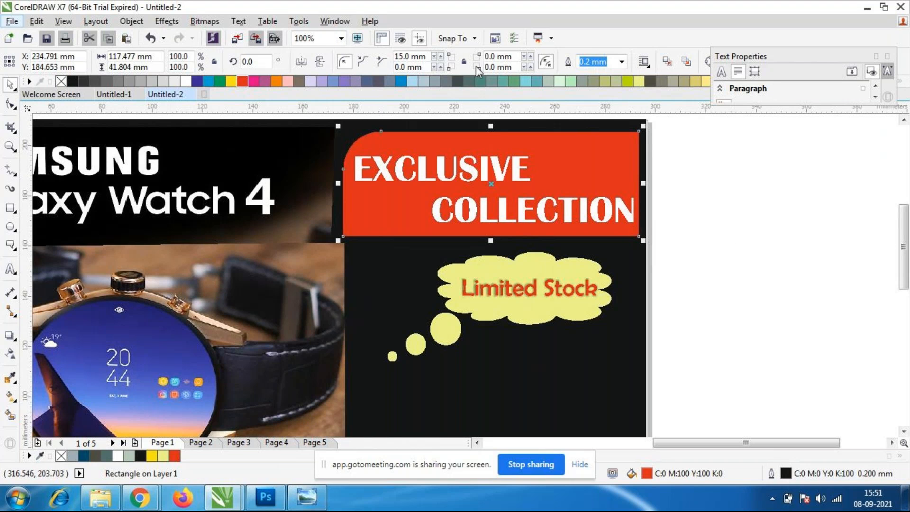
# Try to round the red rectangle's remaining corners with a 15 mm radius while corner editing is linked.
pyautogui.moveTo(506, 67); pyautogui.dragTo(369, 73)
pyautogui.write('15')
pyautogui.press('Return')
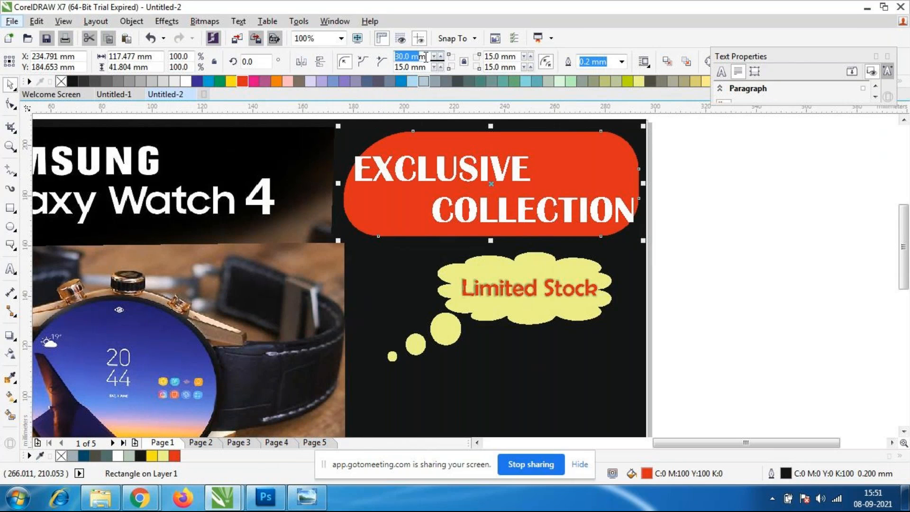
pyautogui.moveTo(422, 57); pyautogui.dragTo(351, 53)
pyautogui.write('15')
pyautogui.press('Return')
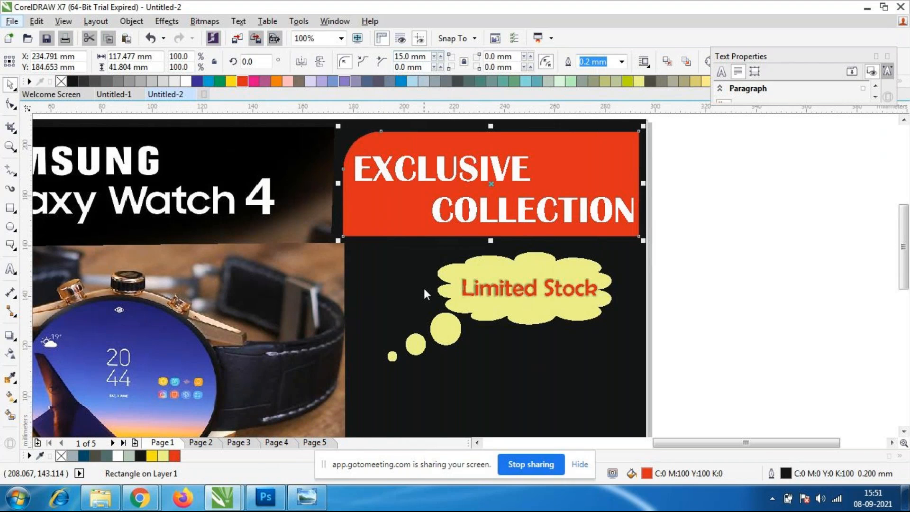
# Round only the red rectangle's upper-right corner with a 15 mm radius, with corner editing unlinked, and deselect it.
pyautogui.click(711, 259)
pyautogui.click(408, 193)
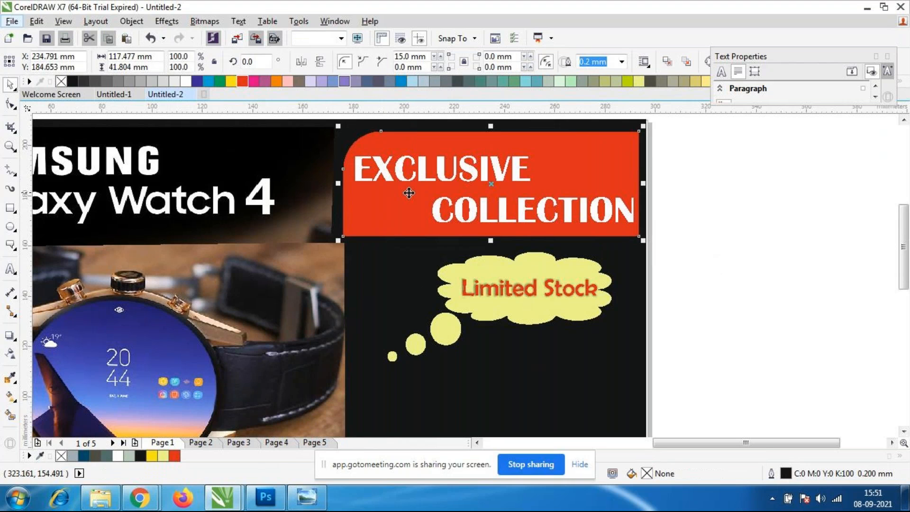
pyautogui.click(749, 262)
pyautogui.click(402, 213)
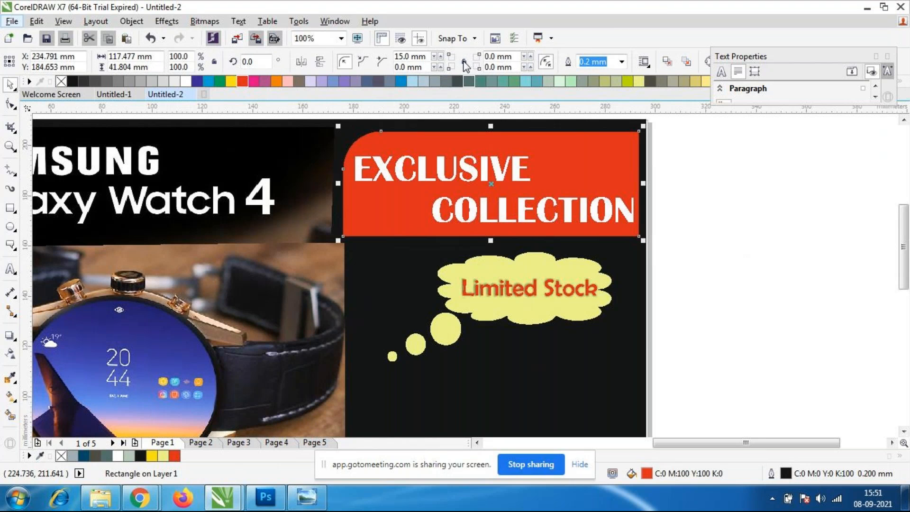
pyautogui.tripleClick(510, 57)
pyautogui.write('1')
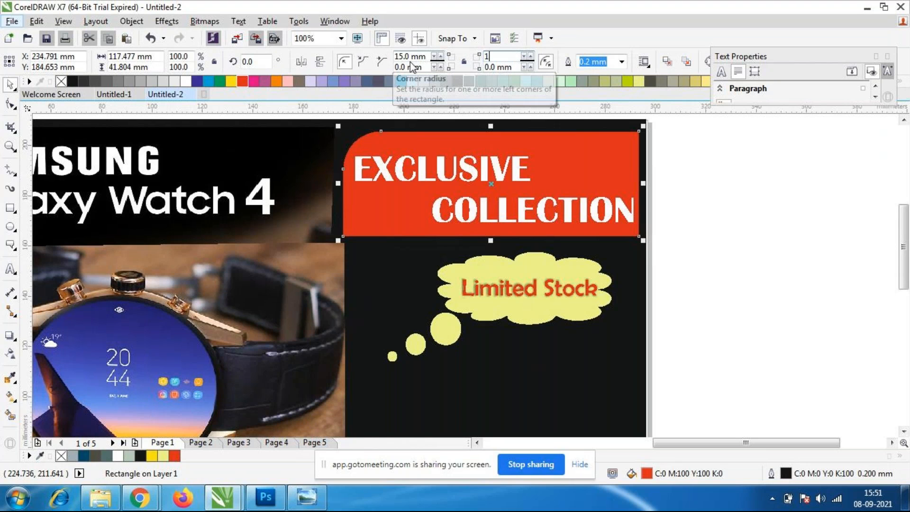
pyautogui.write('5')
pyautogui.press('Return')
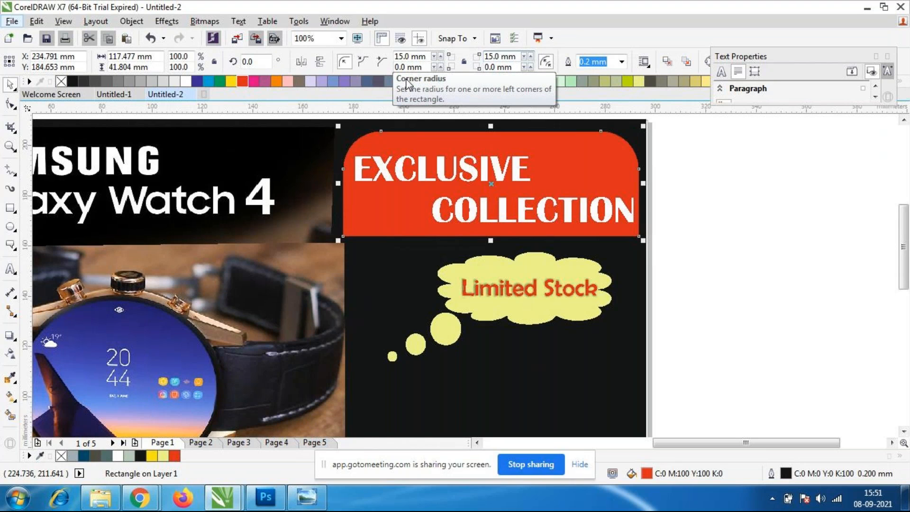
pyautogui.click(721, 237)
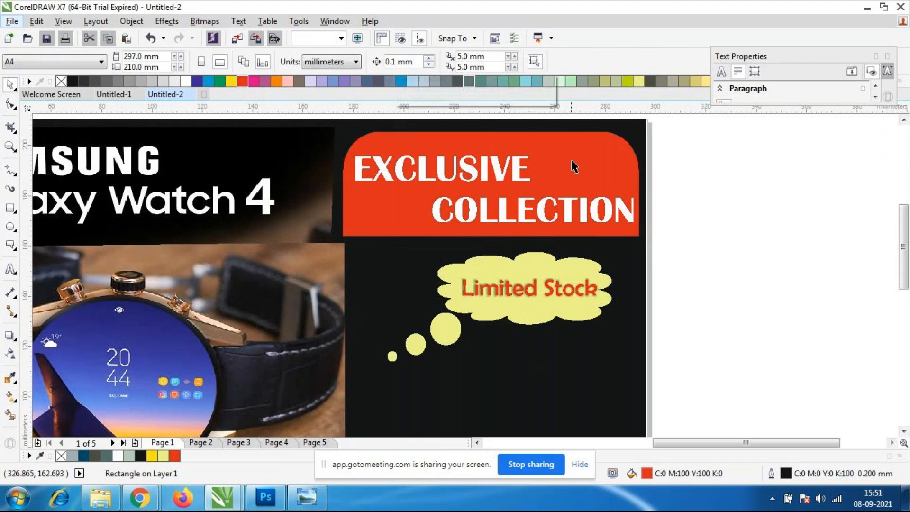
# Nudge the red rectangle about 1 mm up and 0.5 mm to the right behind the heading, then deselect it.
pyautogui.scroll(-1, 571, 160)
pyautogui.scroll(2, 544, 184)
pyautogui.scroll(-1, 545, 184)
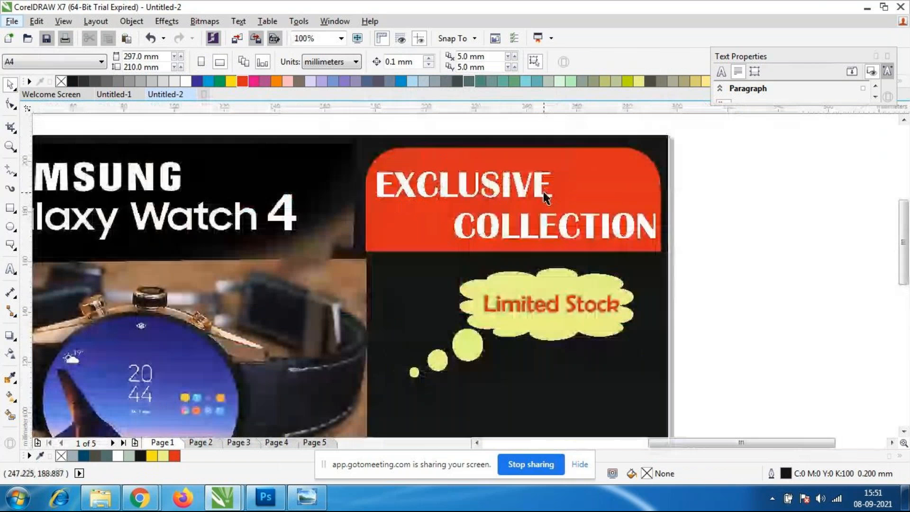
pyautogui.click(615, 192)
pyautogui.moveTo(613, 191); pyautogui.dragTo(614, 188)
pyautogui.click(775, 273)
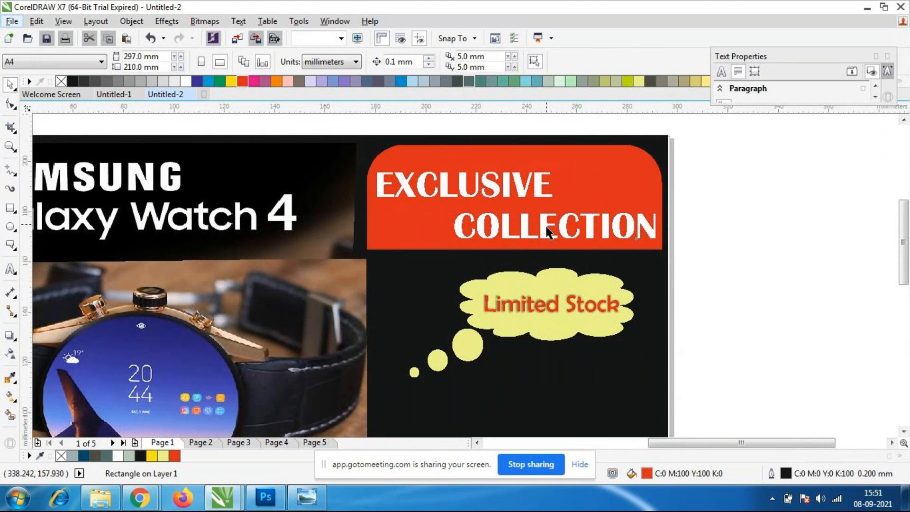
# Move the "EXCLUSIVE COLLECTION" heading up about 1.3 mm within the red rectangle.
pyautogui.click(548, 229)
pyautogui.moveTo(548, 229); pyautogui.dragTo(545, 231)
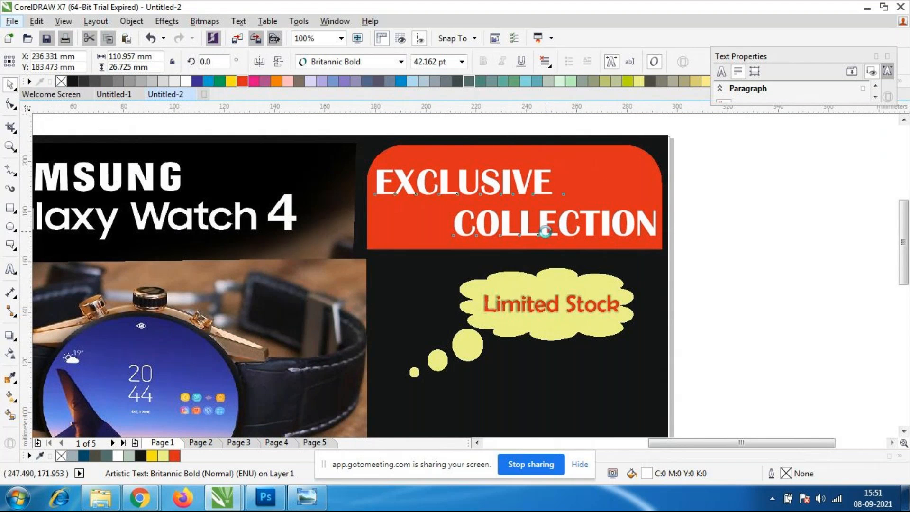
pyautogui.click(751, 274)
# Give the red rectangle behind the "EXCLUSIVE COLLECTION" heading a dotted outline 0.2 mm wide.
pyautogui.click(615, 233)
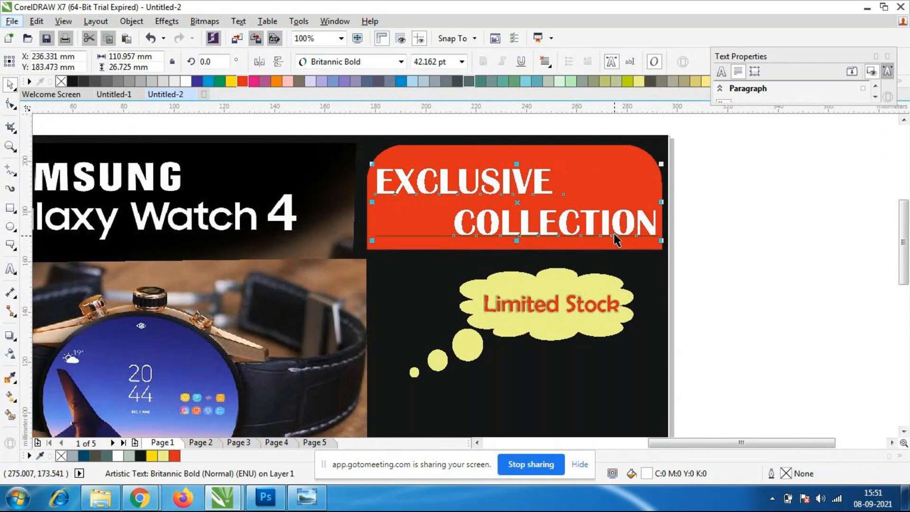
pyautogui.click(588, 199)
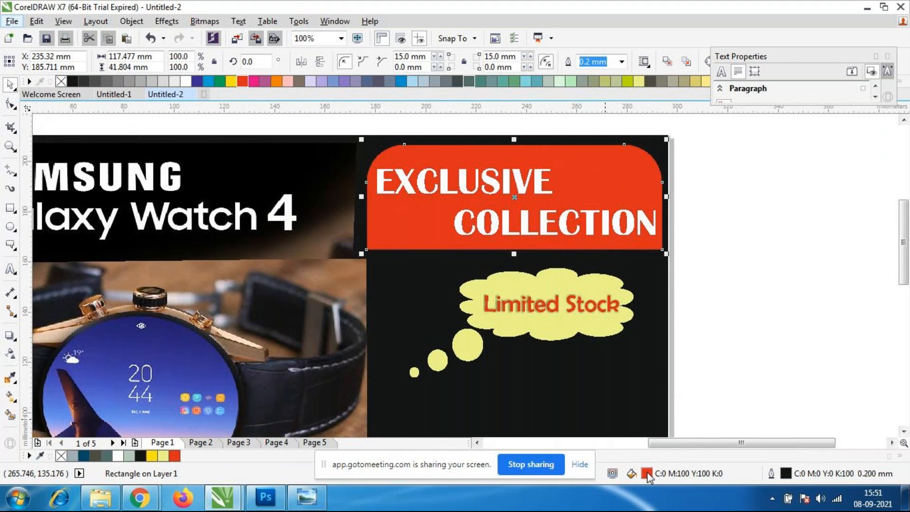
pyautogui.doubleClick(783, 474)
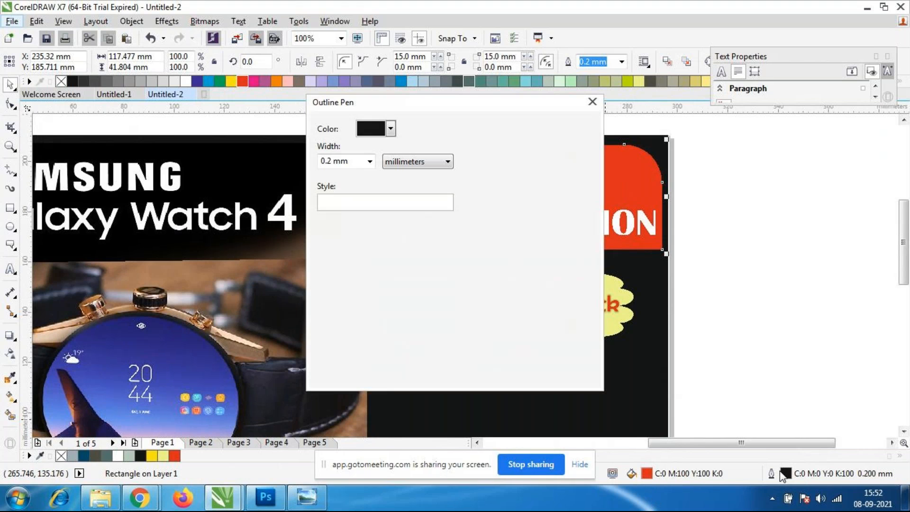
pyautogui.click(368, 163)
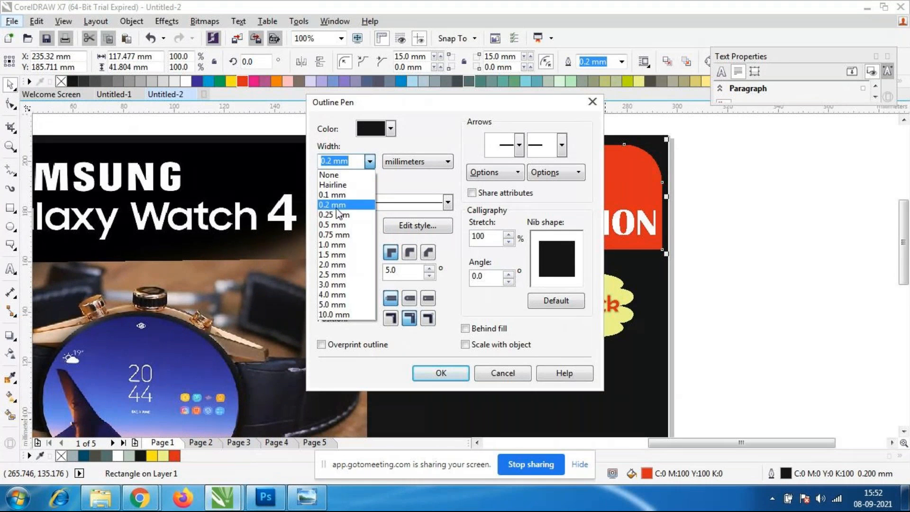
pyautogui.click(335, 206)
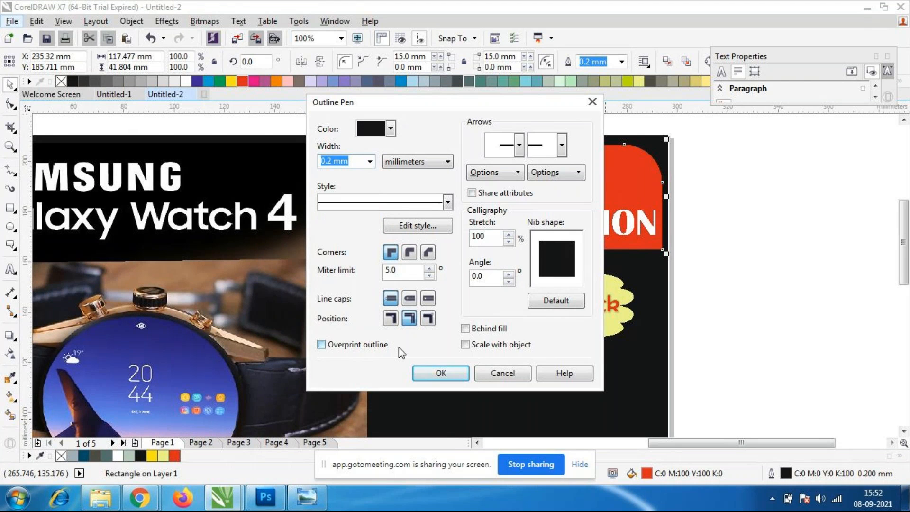
pyautogui.click(447, 203)
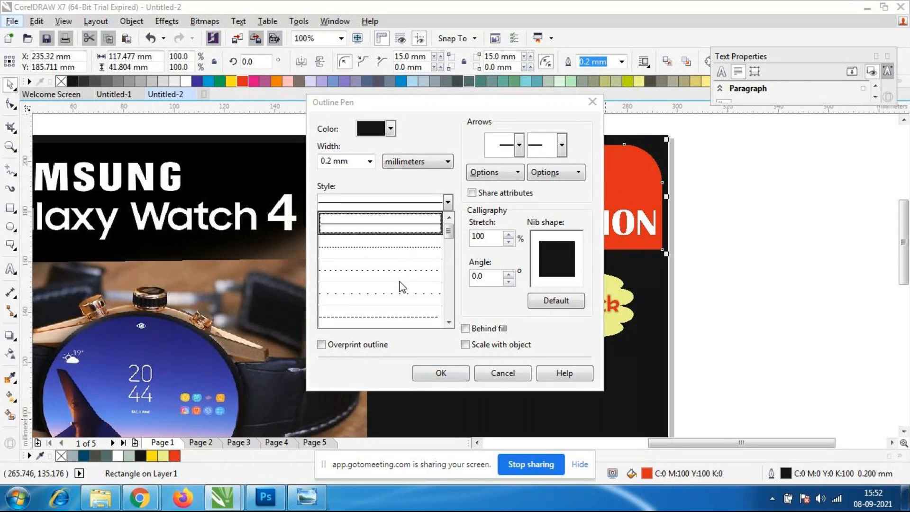
pyautogui.click(393, 295)
pyautogui.click(437, 374)
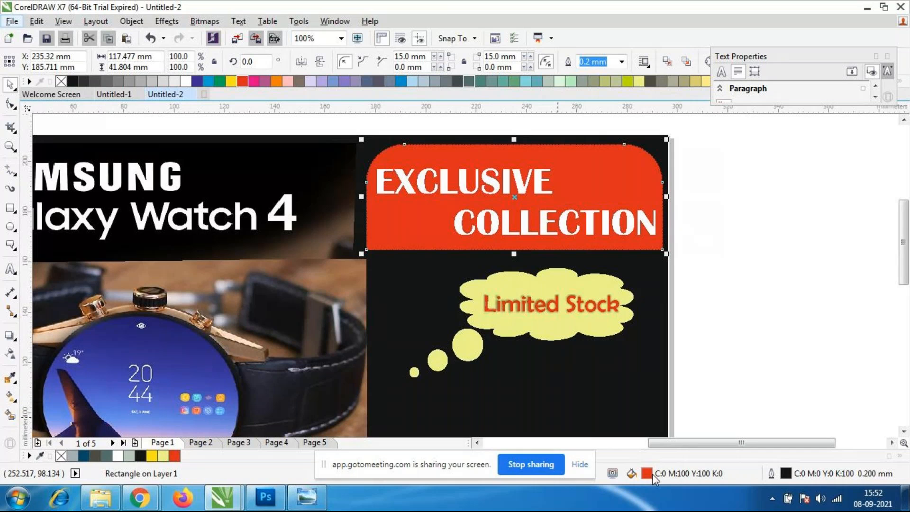
# Try removing the fill from the red rectangle behind the heading.
pyautogui.doubleClick(669, 473)
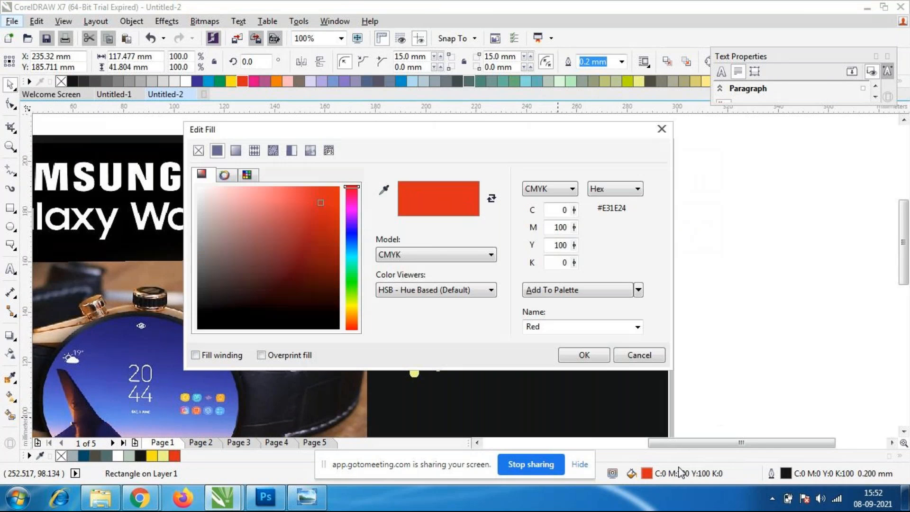
pyautogui.click(198, 150)
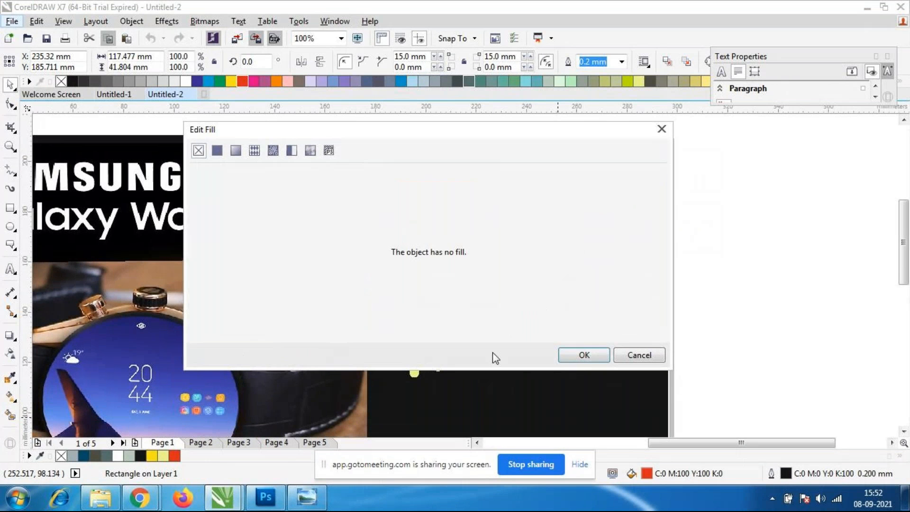
pyautogui.click(577, 359)
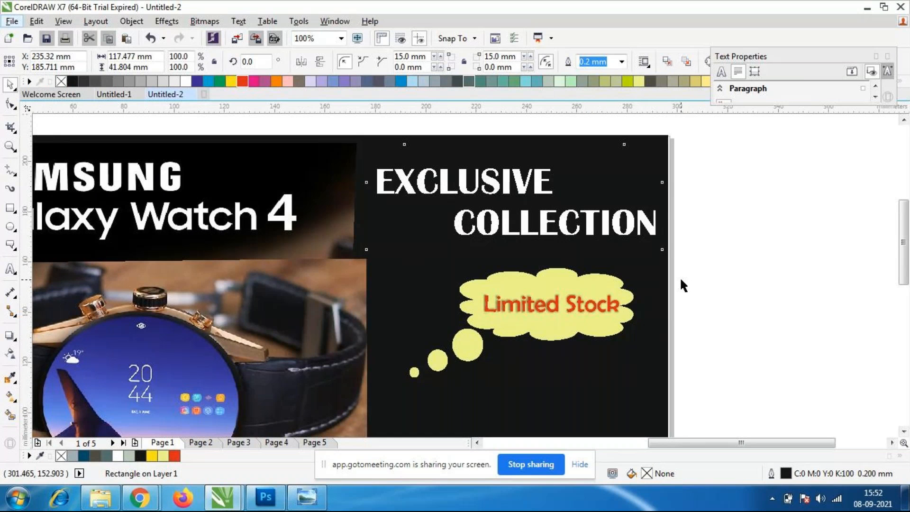
# Try a blue colour for the rectangle's dotted 0.2 mm outline, then deselect it.
pyautogui.doubleClick(789, 474)
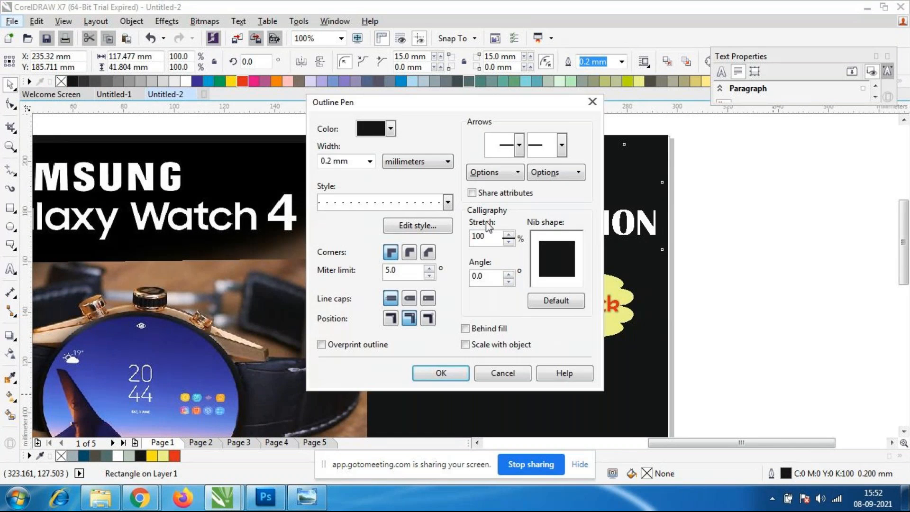
pyautogui.click(390, 128)
pyautogui.click(362, 168)
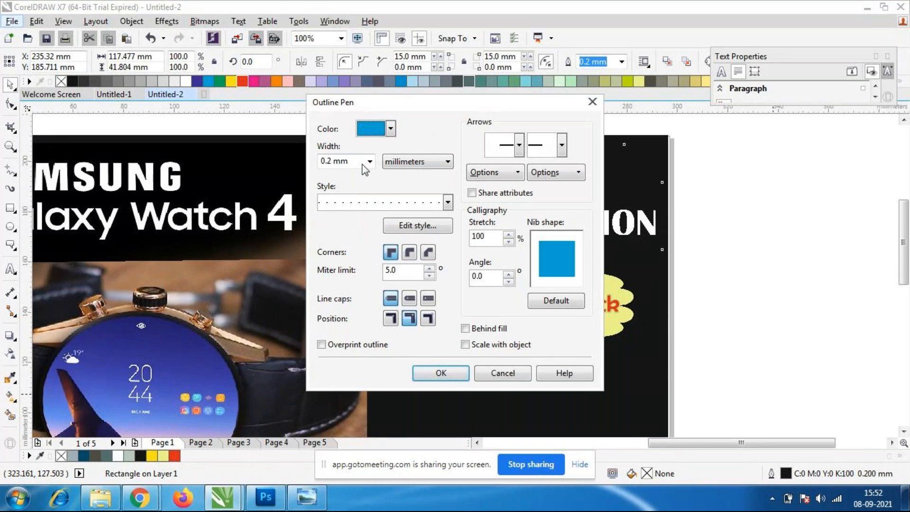
pyautogui.click(441, 373)
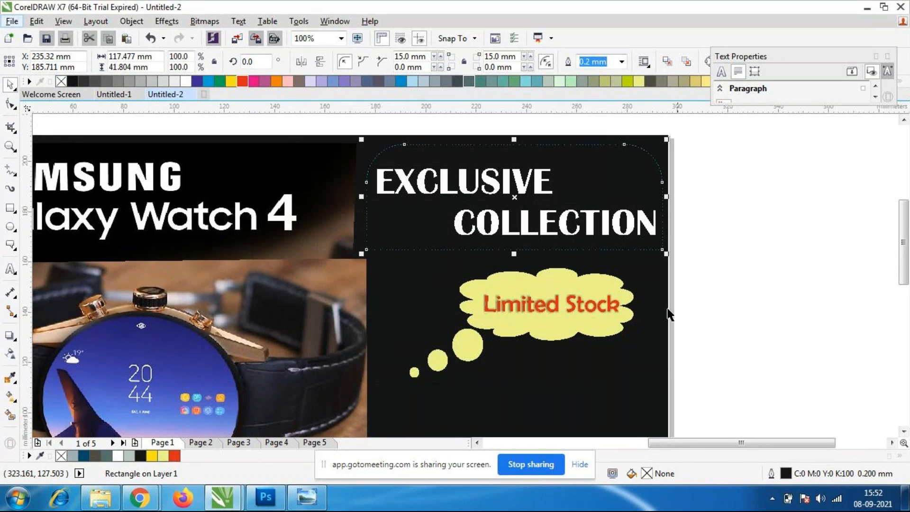
pyautogui.click(700, 319)
pyautogui.scroll(-1, 580, 195)
pyautogui.scroll(1, 579, 195)
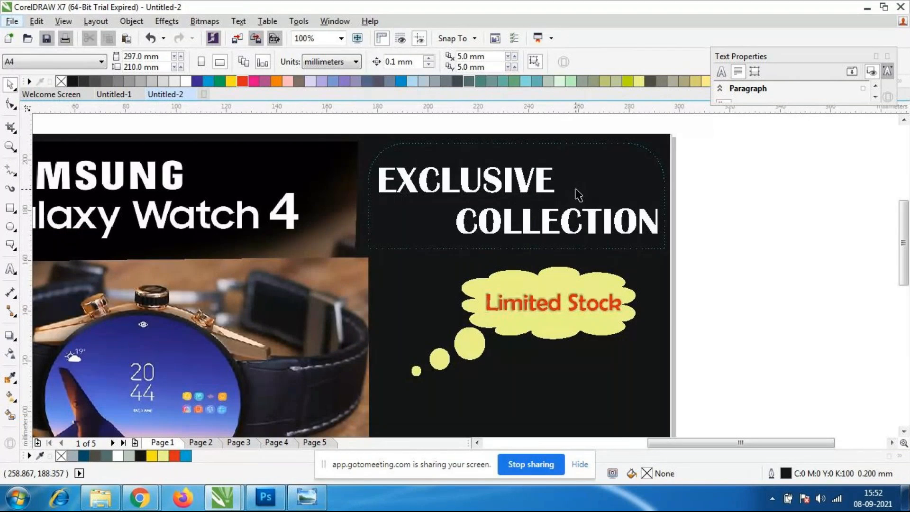
# Undo the rectangle's outline colour change and fill removal, then deselect it.
pyautogui.click(575, 193)
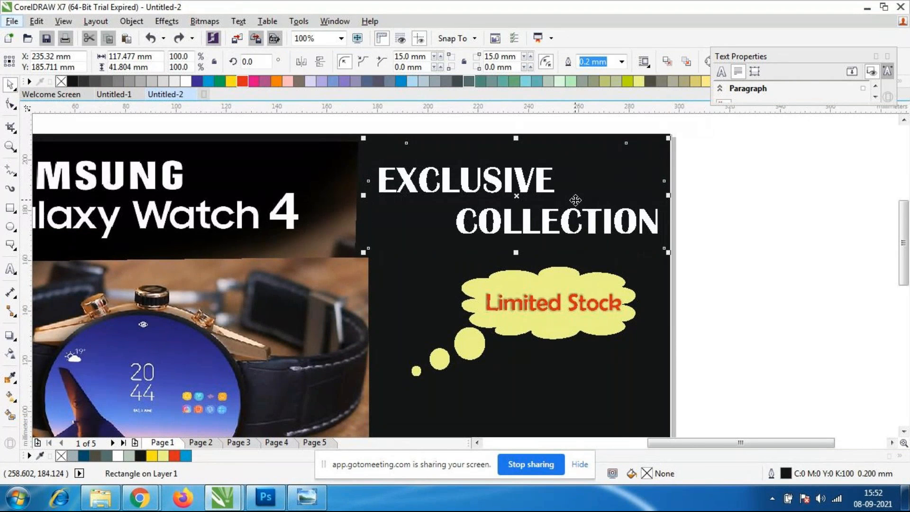
pyautogui.hotkey('ctrl', 'z')
pyautogui.click(771, 231)
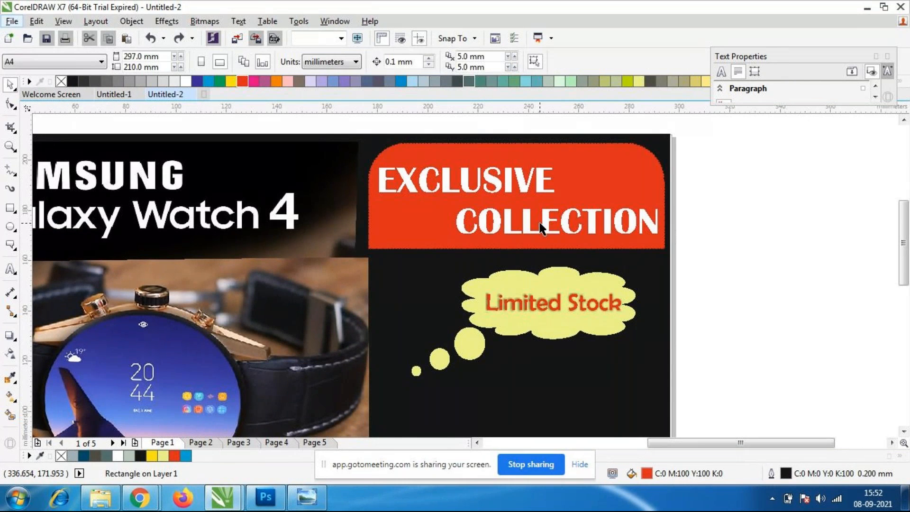
pyautogui.click(513, 231)
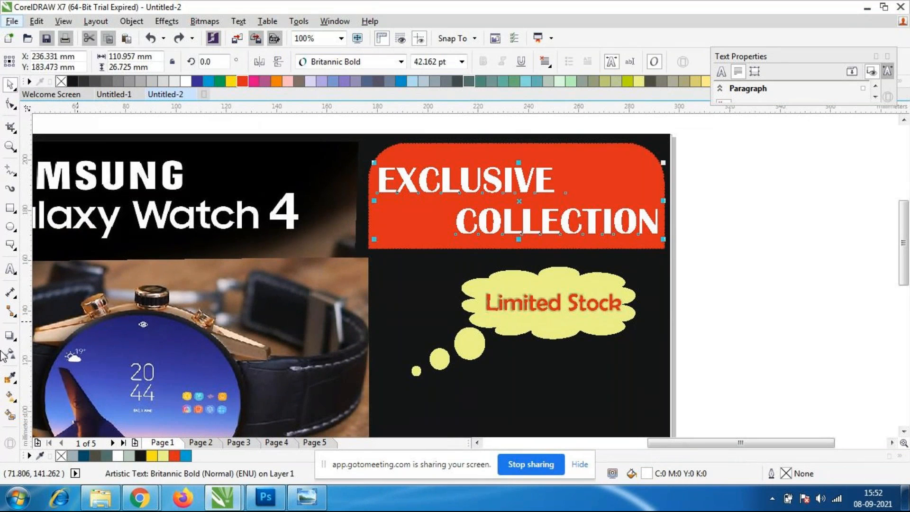
pyautogui.click(10, 336)
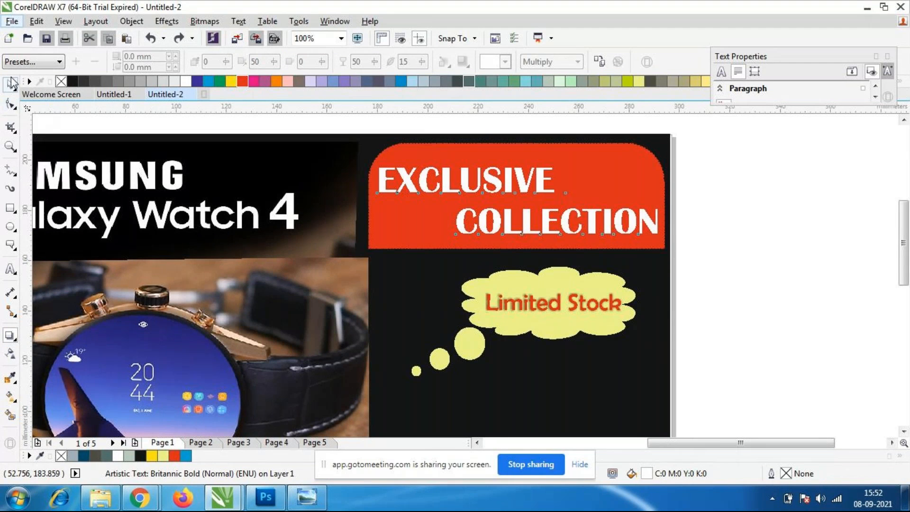
pyautogui.click(10, 84)
pyautogui.click(738, 268)
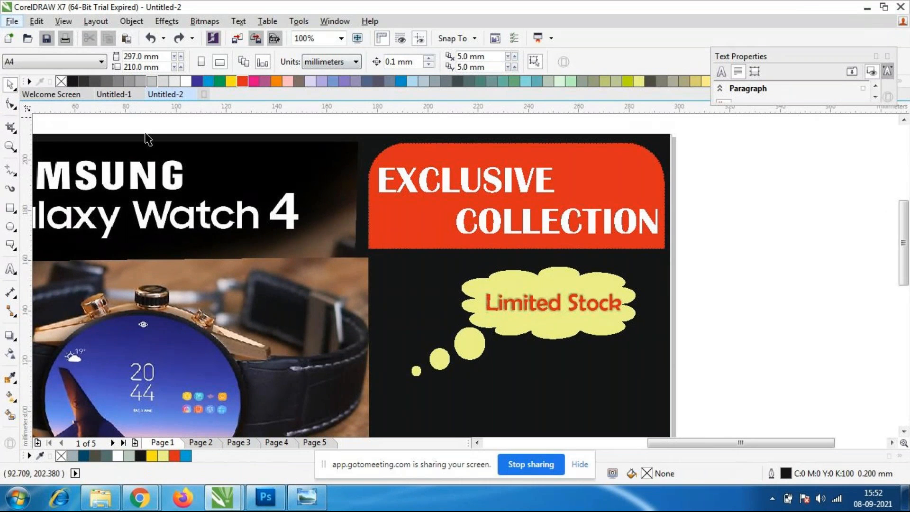
# Try reshaping the watch image by lowering its upper-right corner node.
pyautogui.scroll(-2, 474, 262)
pyautogui.scroll(4, 290, 268)
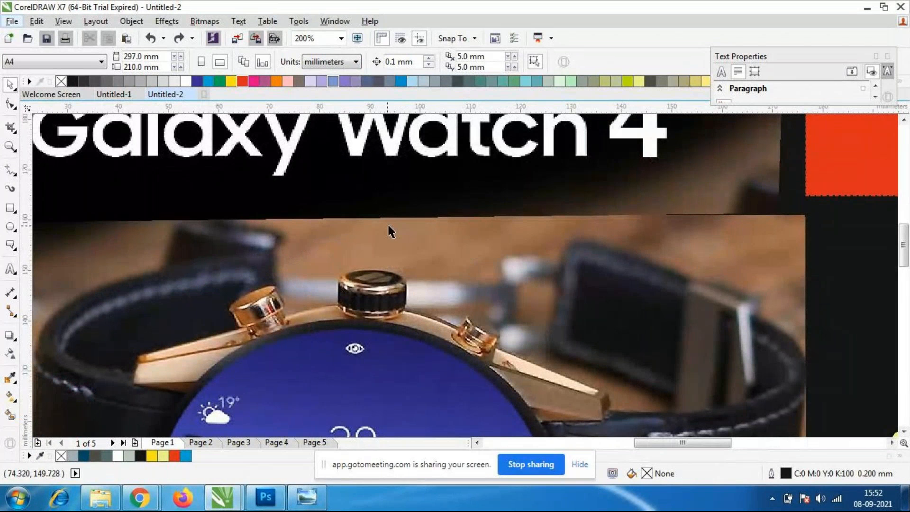
pyautogui.click(605, 268)
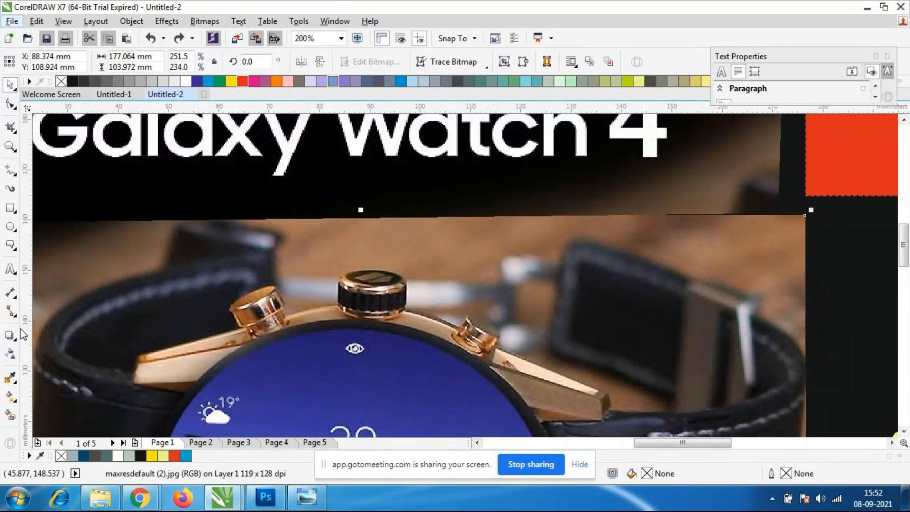
pyautogui.press('F10')
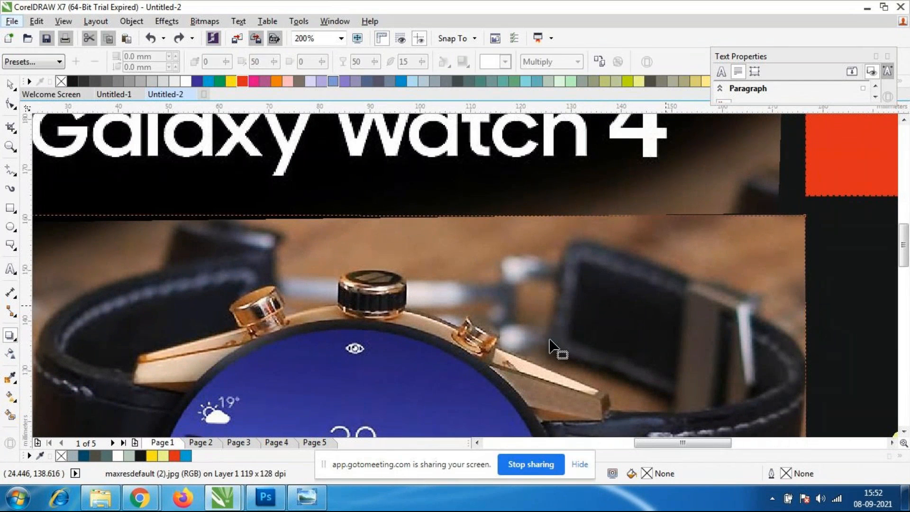
pyautogui.moveTo(806, 215); pyautogui.dragTo(804, 245)
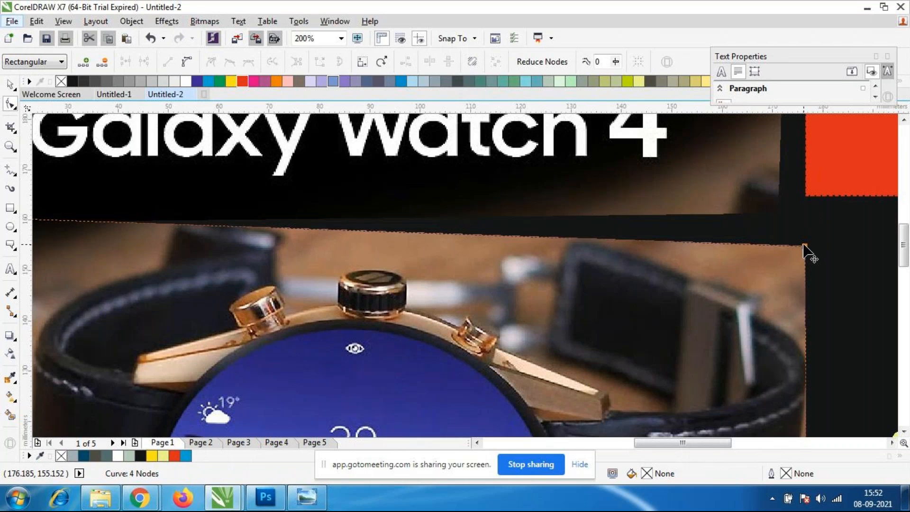
pyautogui.hotkey('ctrl', 'z')
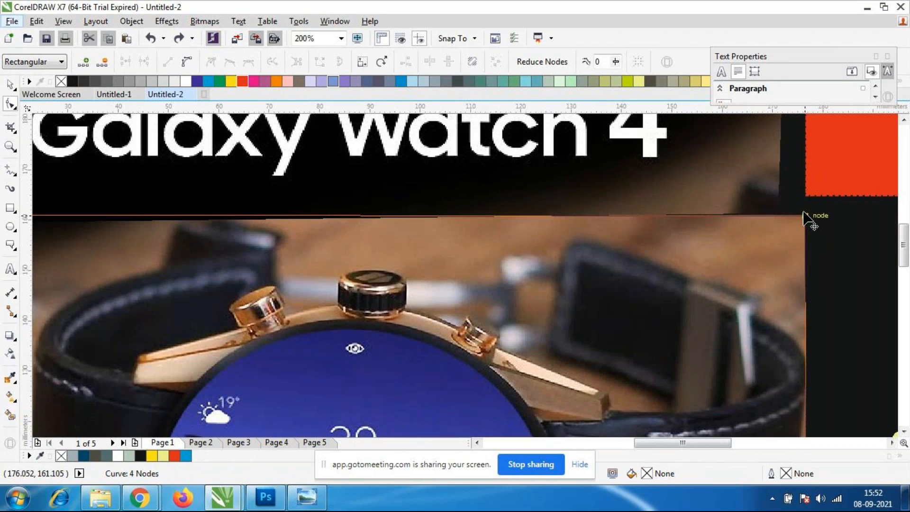
pyautogui.moveTo(805, 216); pyautogui.dragTo(807, 223)
pyautogui.press('space')
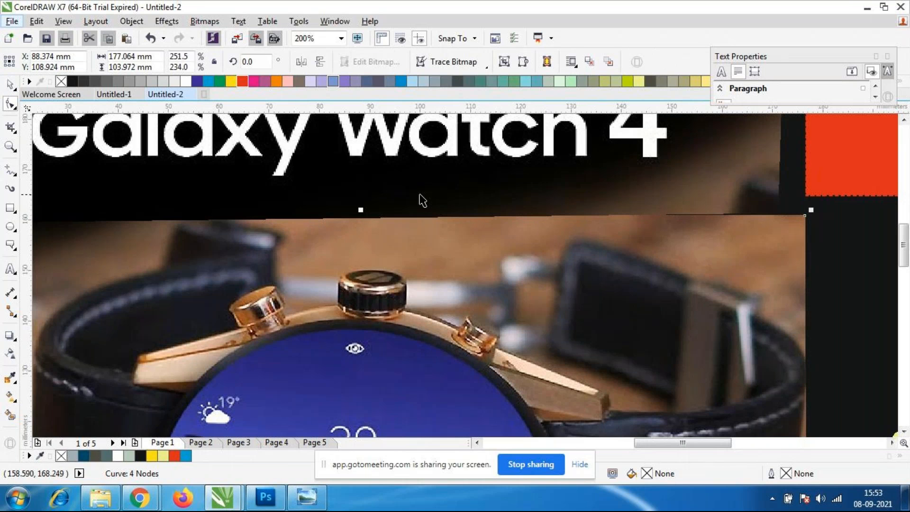
# Bring the Samsung Galaxy Watch 4 logo strip to the front of the layer and deselect it.
pyautogui.scroll(-2, 422, 201)
pyautogui.click(87, 185)
pyautogui.click(343, 176)
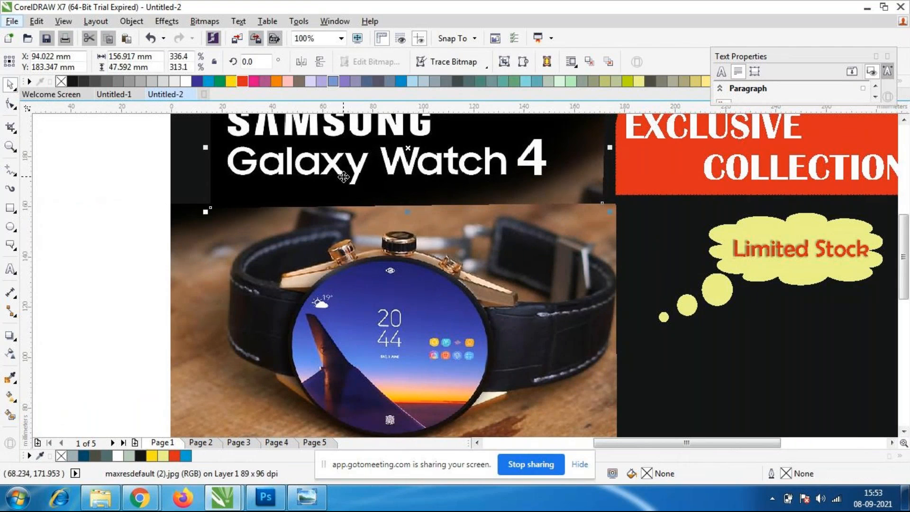
pyautogui.rightClick(343, 176)
pyautogui.moveTo(386, 351)
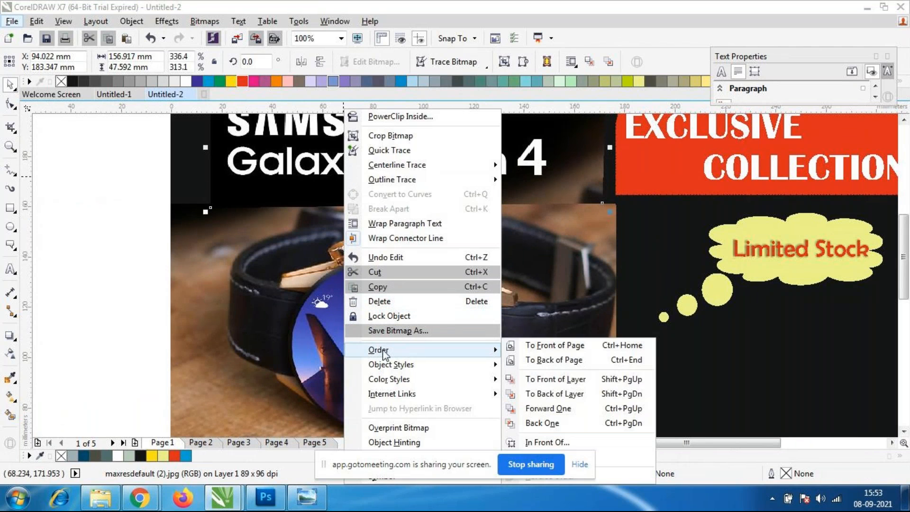
pyautogui.click(576, 382)
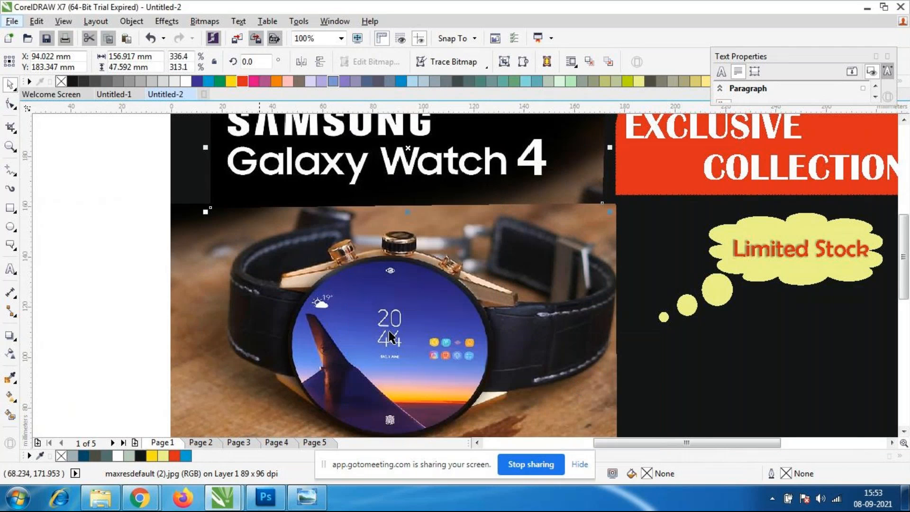
pyautogui.click(81, 243)
# Move the watch image about 5.8 mm down and 0.8 mm to the right, leaving a gap below the logo strip.
pyautogui.click(334, 263)
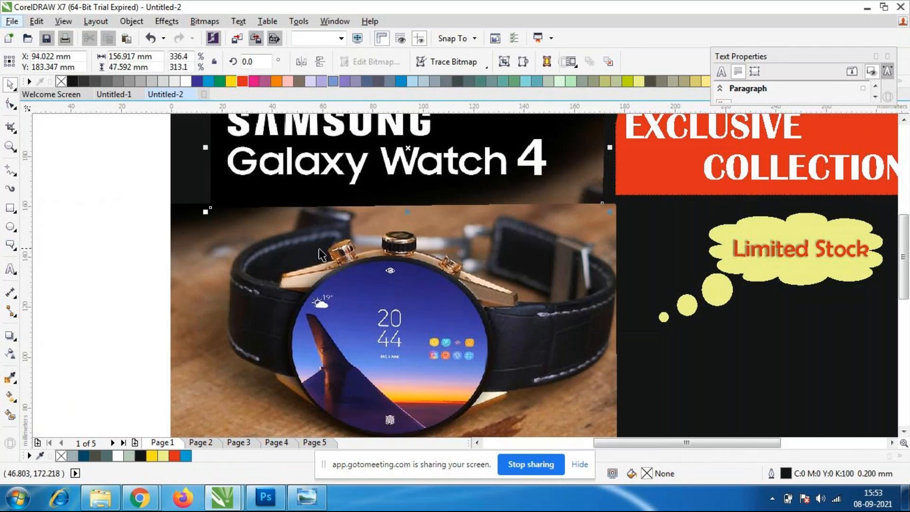
pyautogui.moveTo(337, 266); pyautogui.dragTo(339, 280)
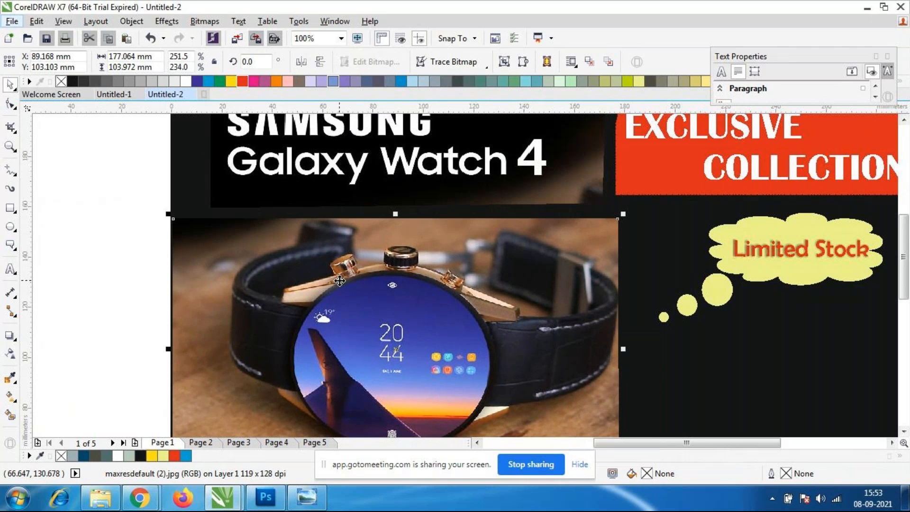
pyautogui.click(154, 255)
pyautogui.scroll(1, 239, 224)
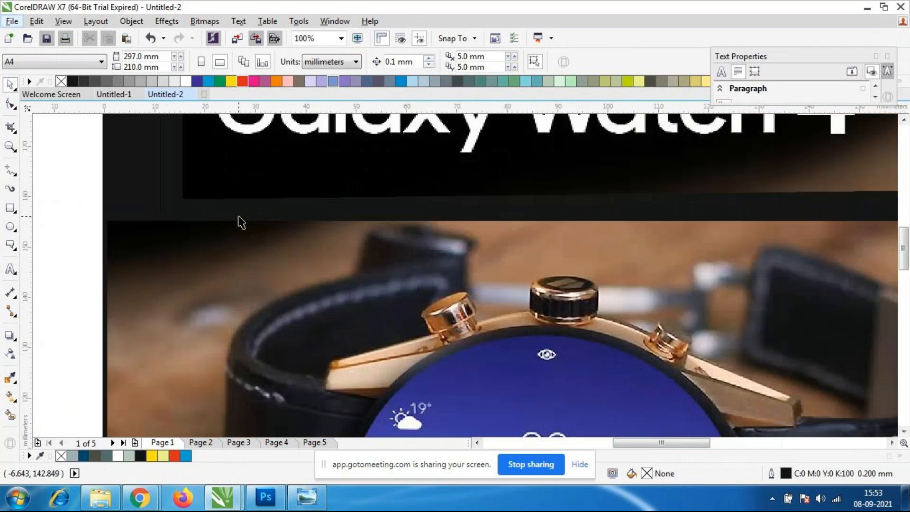
pyautogui.scroll(-1, 239, 219)
# Straighten the logo strip's lower edge by moving its lower-left corner node up about 2.4 mm.
pyautogui.click(498, 201)
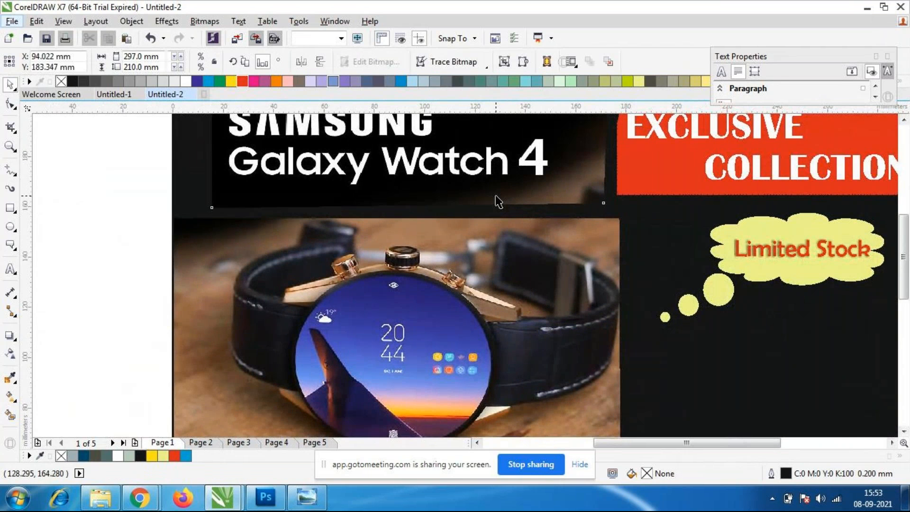
pyautogui.scroll(1, 473, 213)
pyautogui.scroll(-1, 473, 212)
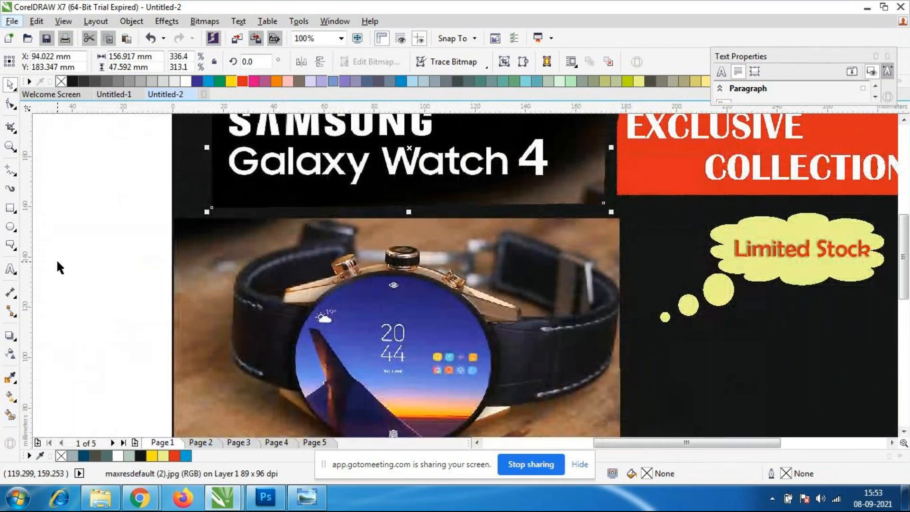
pyautogui.click(11, 338)
pyautogui.click(66, 393)
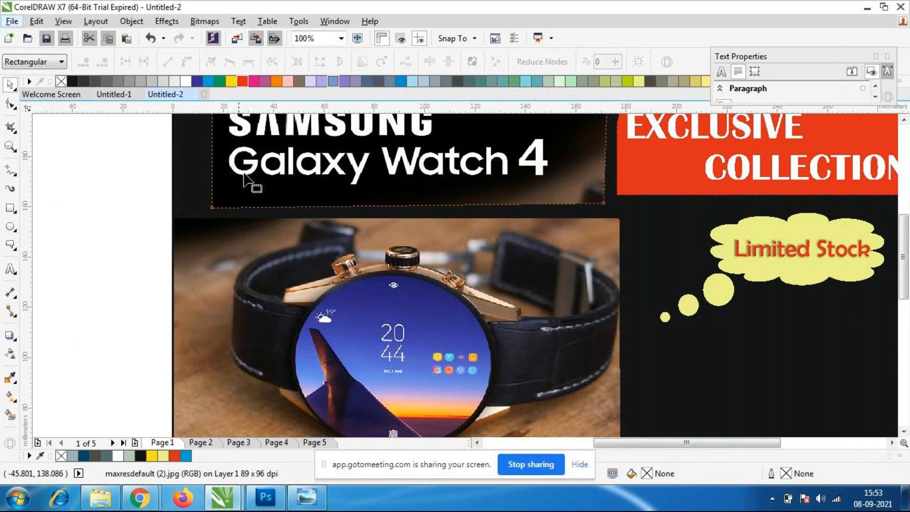
pyautogui.moveTo(212, 207); pyautogui.dragTo(213, 202)
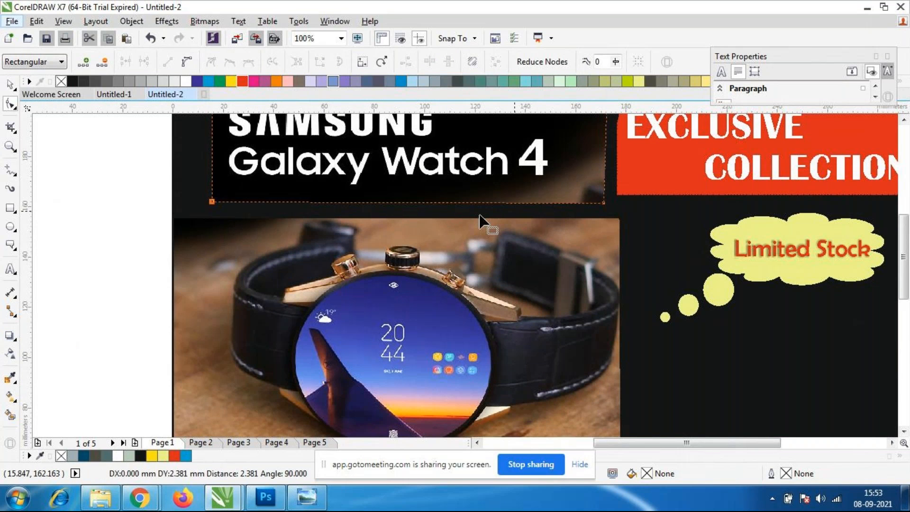
# Straighten the logo strip's lower edge by raising its lower-right corner node slightly level with the lower-left node, and deselect it.
pyautogui.scroll(1, 548, 199)
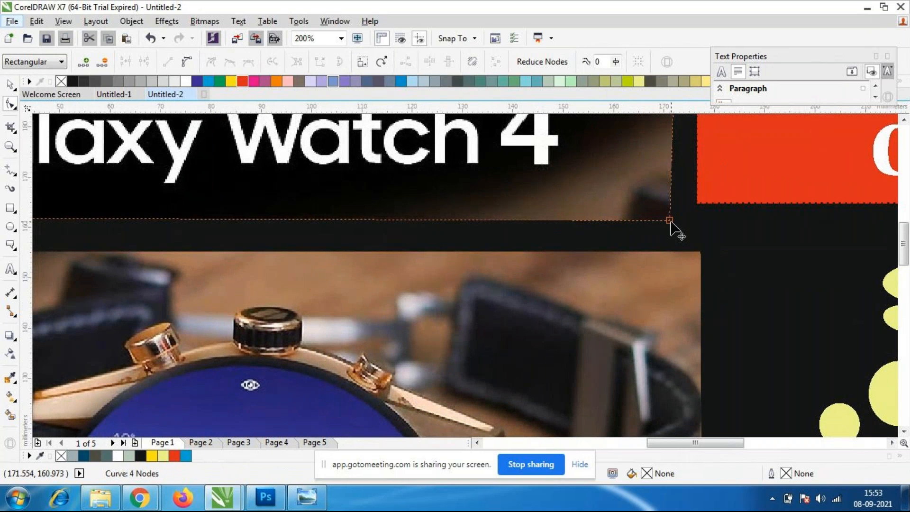
pyautogui.moveTo(669, 220); pyautogui.dragTo(669, 214)
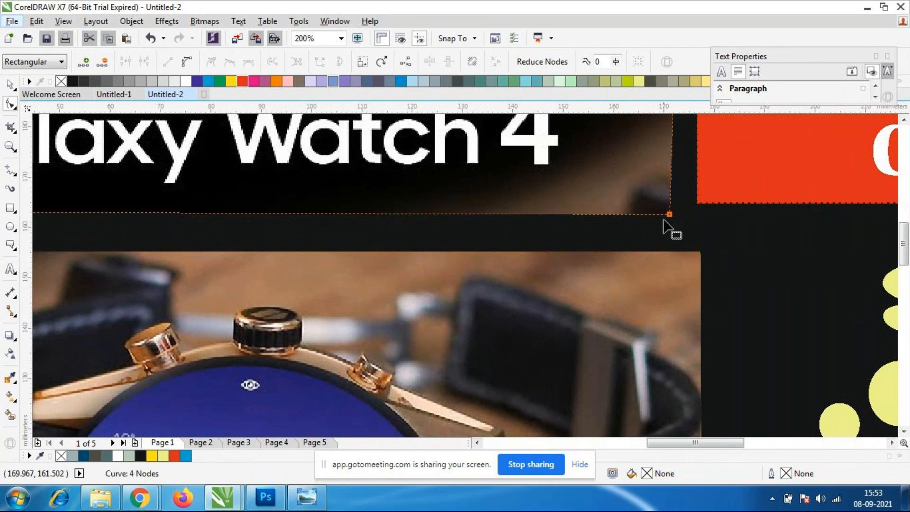
pyautogui.scroll(-2, 582, 211)
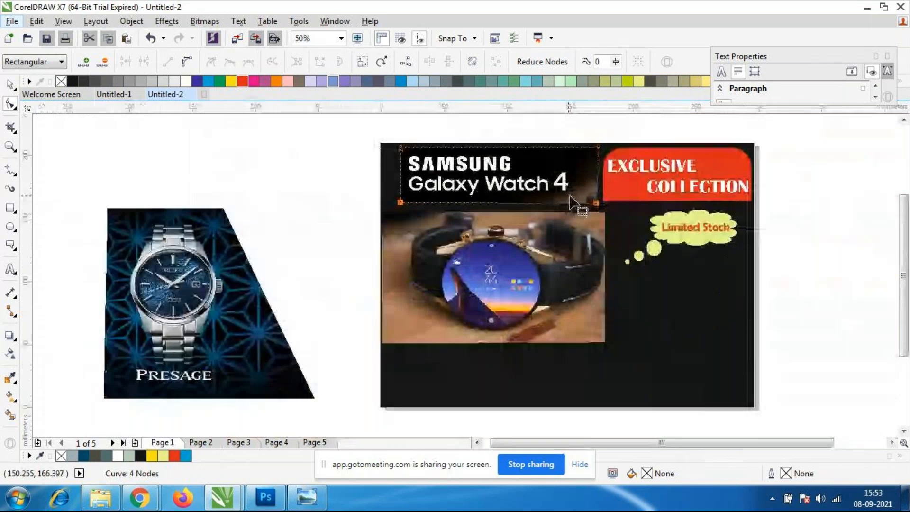
pyautogui.scroll(1, 563, 188)
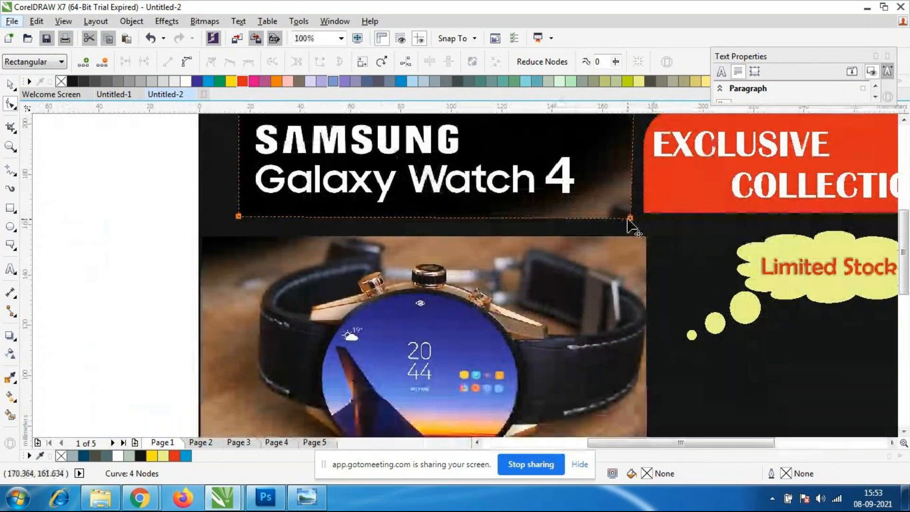
pyautogui.moveTo(630, 217)
pyautogui.mouseDown()
pyautogui.moveTo(633, 232)
pyautogui.moveTo(632, 219)
pyautogui.mouseUp()
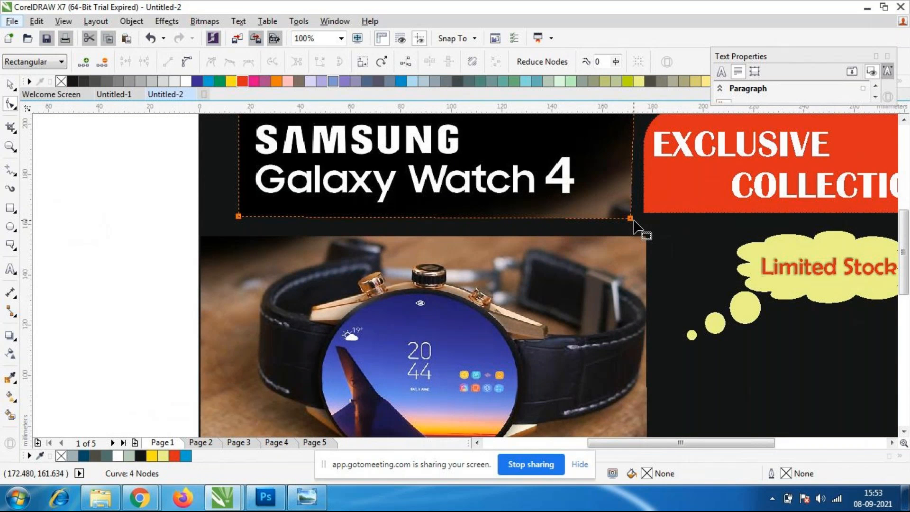
pyautogui.click(10, 84)
pyautogui.click(42, 180)
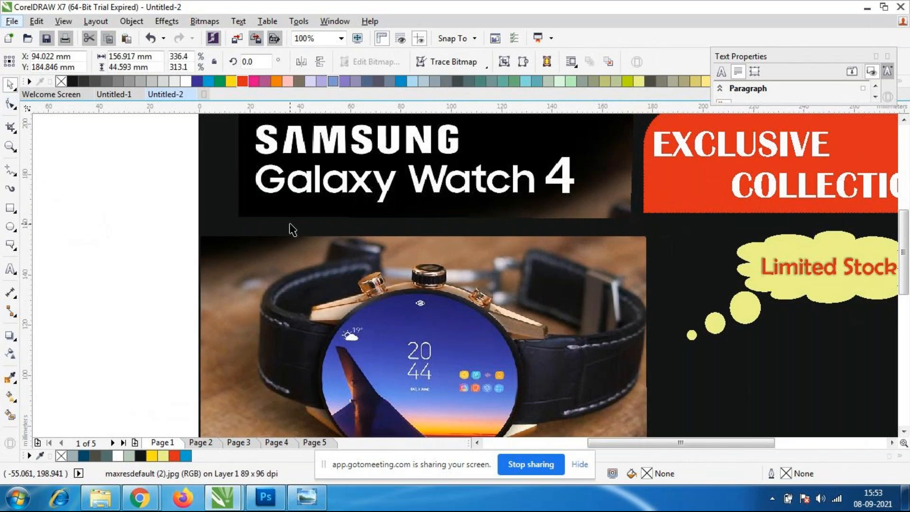
# Move the watch image about 5.8 mm up and 2.1 mm to the left, close beneath the logo strip.
pyautogui.scroll(-1, 288, 223)
pyautogui.click(366, 306)
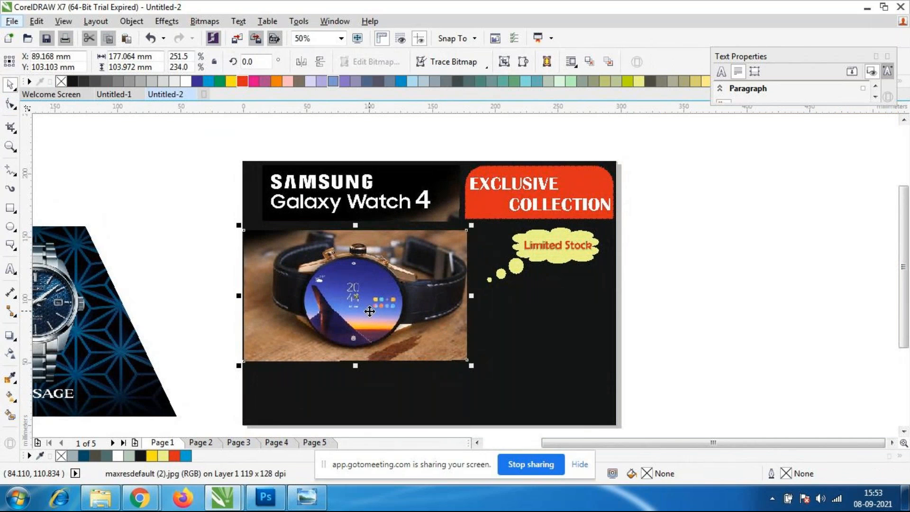
pyautogui.moveTo(368, 301); pyautogui.dragTo(366, 304)
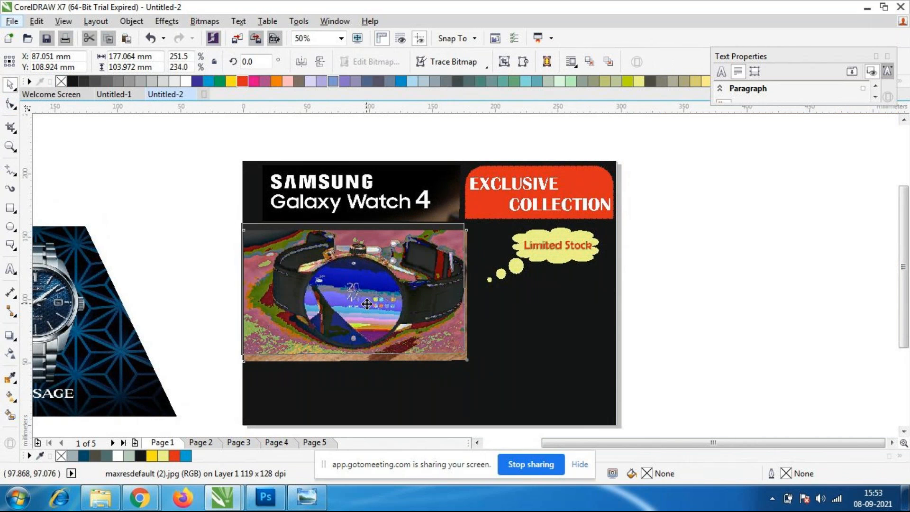
pyautogui.click(194, 300)
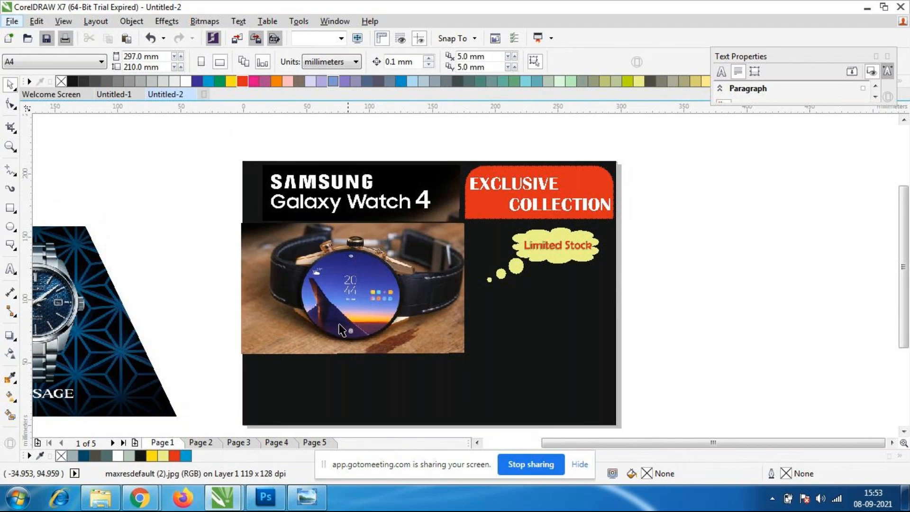
# Nudge the watch image about 1.3 mm to the right to line it up with the page's left edge.
pyautogui.click(369, 303)
pyautogui.press('Right')
pyautogui.press('Right')
pyautogui.press('Right')
pyautogui.press('Right')
pyautogui.press('Right')
pyautogui.press('Right')
pyautogui.press('Right')
pyautogui.press('Right')
pyautogui.press('Right')
pyautogui.press('Right')
pyautogui.press('Right')
pyautogui.press('Right')
pyautogui.press('Right')
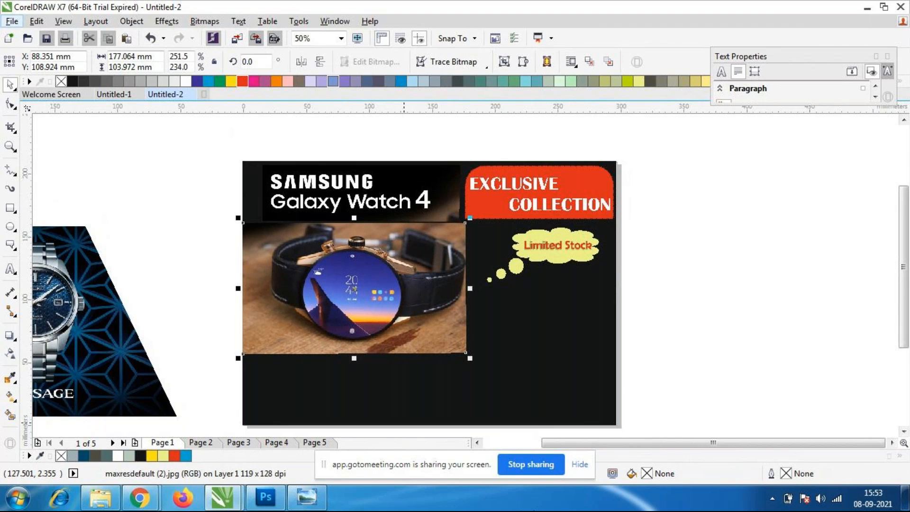
pyautogui.click(561, 346)
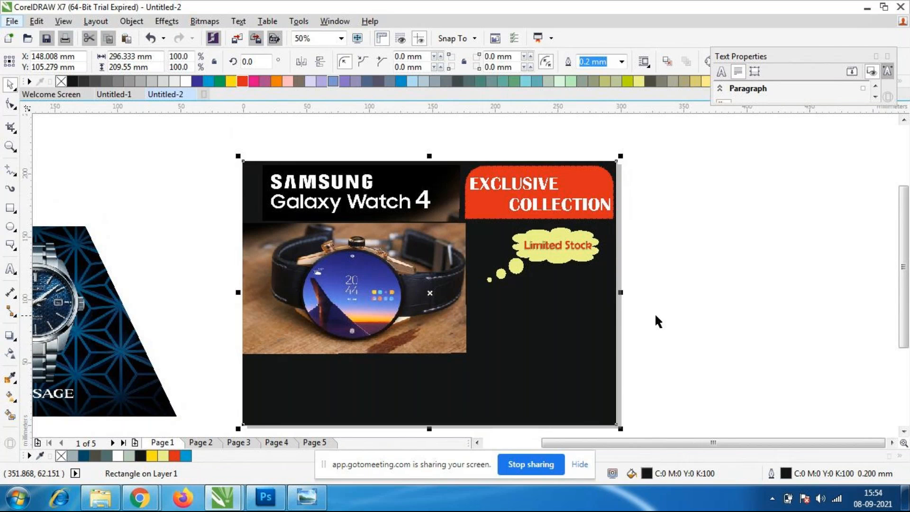
# Move the yellow thought-bubble shape off the page into the blank area to its right, leaving the "Limited Stock" text in place.
pyautogui.click(557, 262)
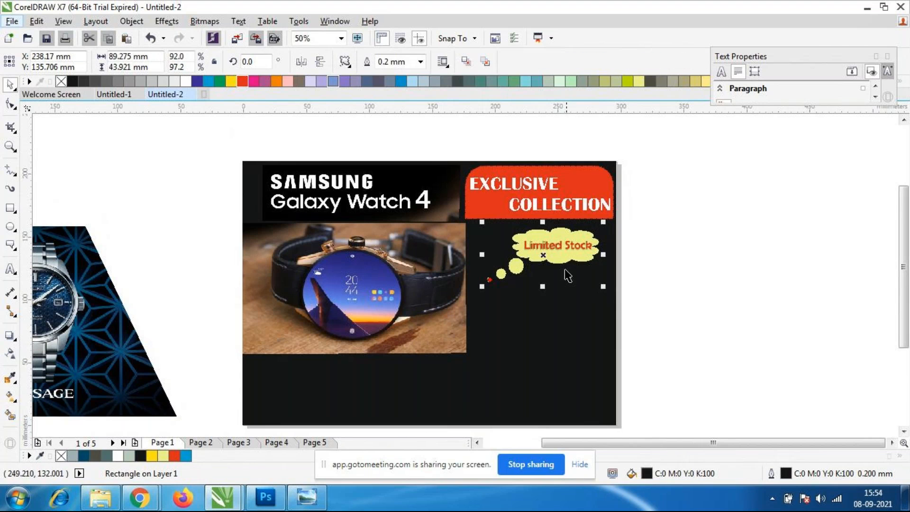
pyautogui.press('Escape')
pyautogui.click(555, 260)
pyautogui.moveTo(557, 263); pyautogui.dragTo(747, 269)
# Enlarge the "Limited Stock" text to about 46.8 pt and place it beneath the red panel.
pyautogui.click(557, 247)
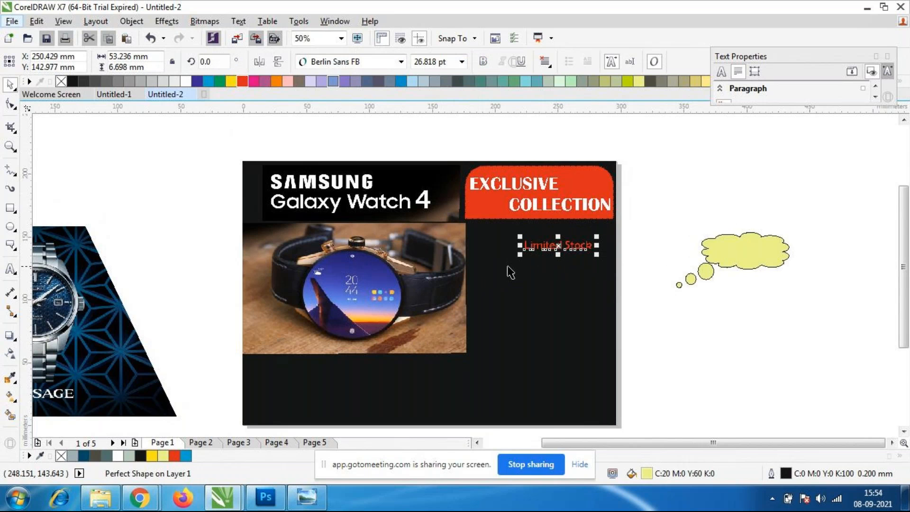
pyautogui.moveTo(508, 256); pyautogui.dragTo(473, 291)
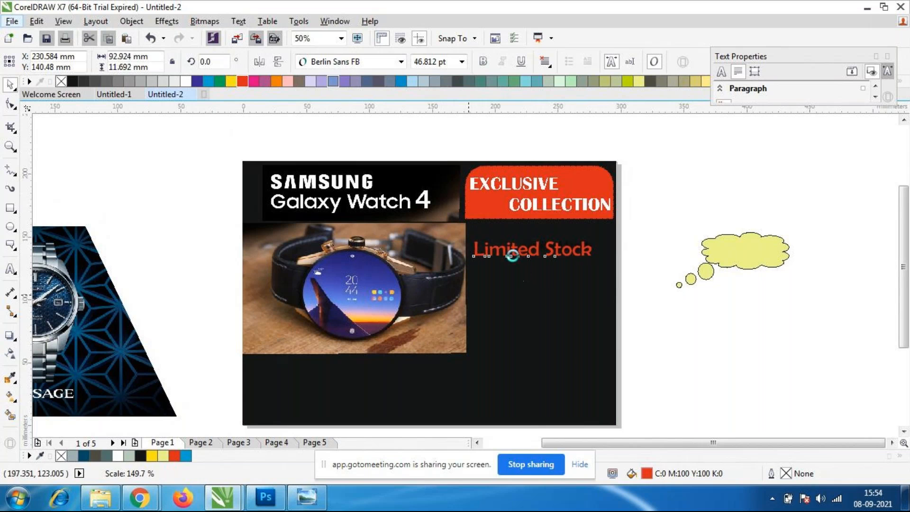
pyautogui.moveTo(553, 258); pyautogui.dragTo(558, 250)
pyautogui.click(687, 356)
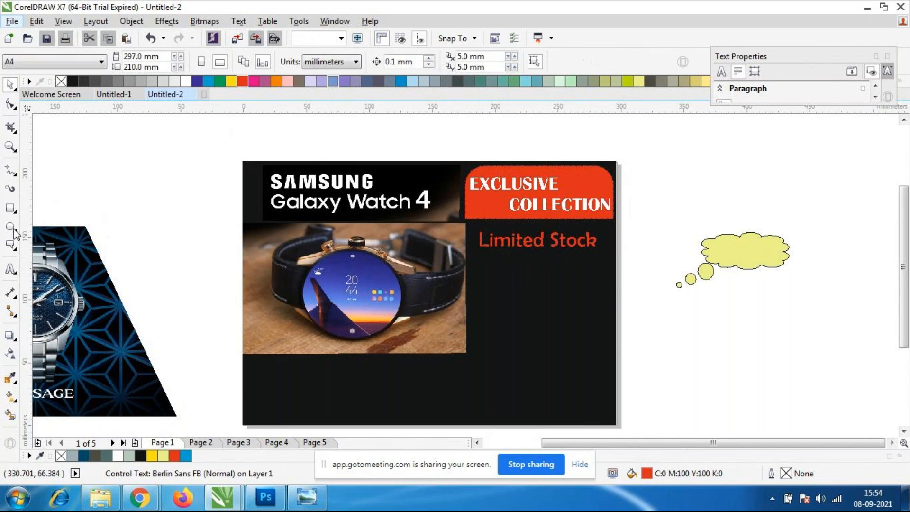
pyautogui.click(10, 210)
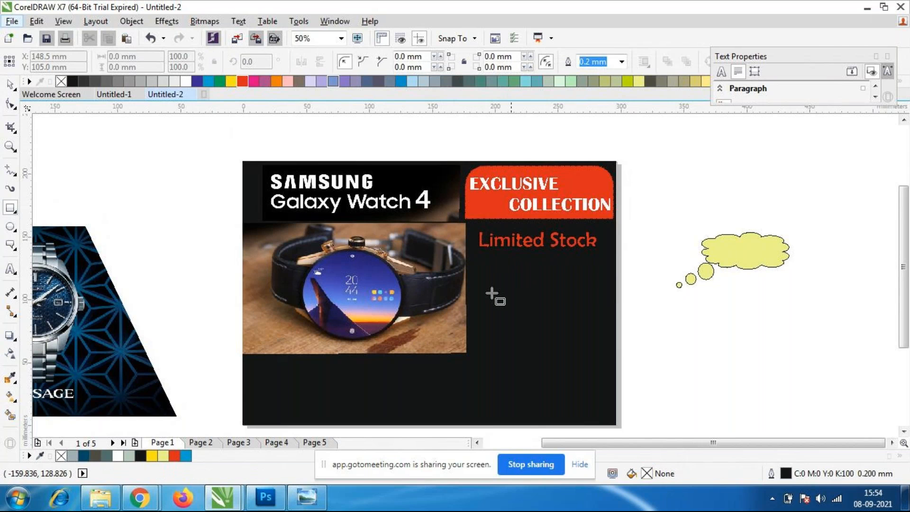
pyautogui.moveTo(474, 219)
pyautogui.mouseDown()
pyautogui.moveTo(503, 236)
pyautogui.moveTo(610, 258)
pyautogui.mouseUp()
pyautogui.press('Escape')
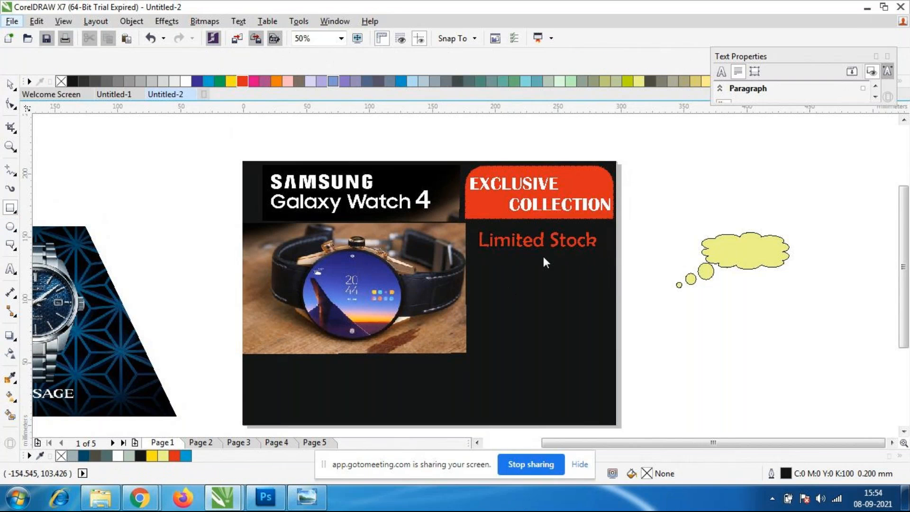
pyautogui.press('F7')
pyautogui.moveTo(466, 229); pyautogui.dragTo(611, 262)
pyautogui.hotkey('ctrl', 'z')
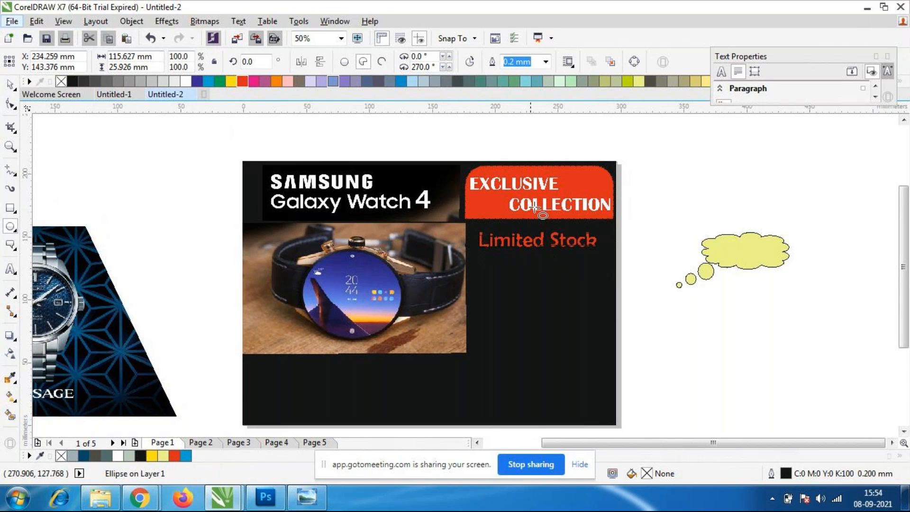
# Draw an ellipse about 109 by 32 mm around "Limited Stock" and give it a 1.0 mm dash-dot outline.
pyautogui.scroll(1, 571, 239)
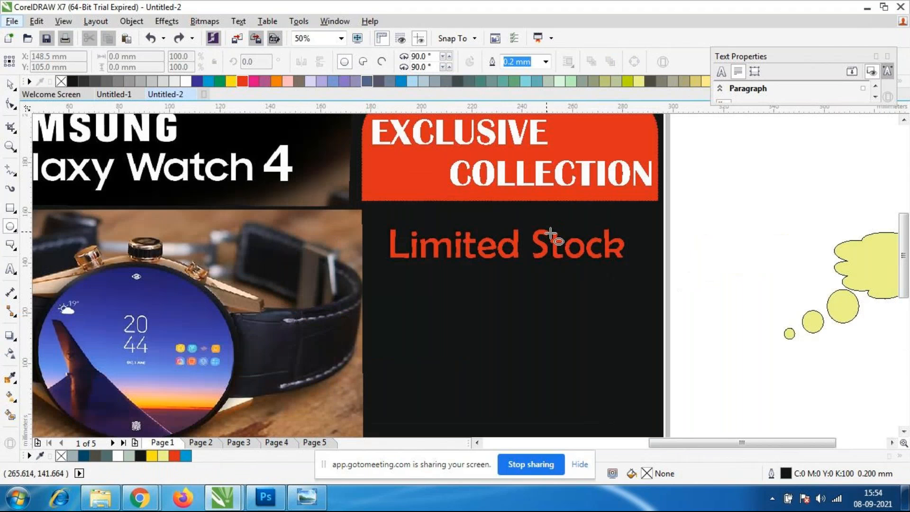
pyautogui.moveTo(372, 212); pyautogui.dragTo(649, 297)
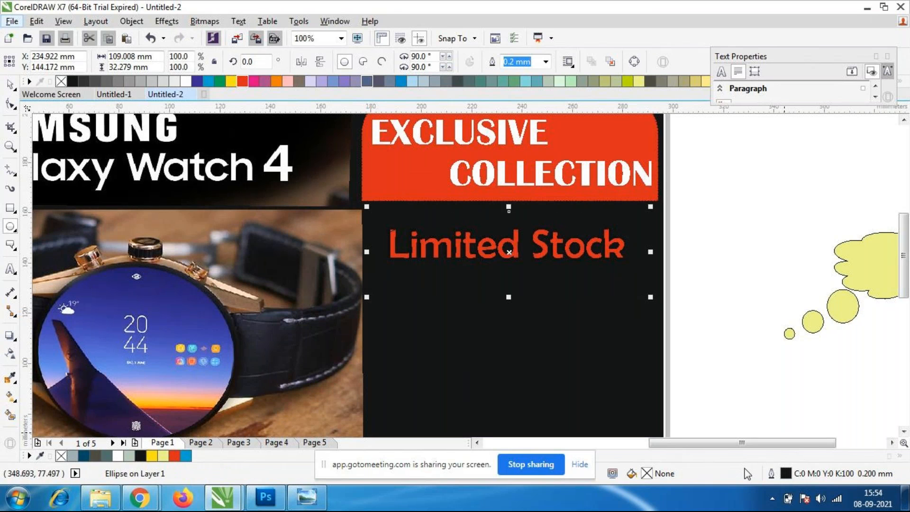
pyautogui.doubleClick(790, 473)
pyautogui.click(370, 161)
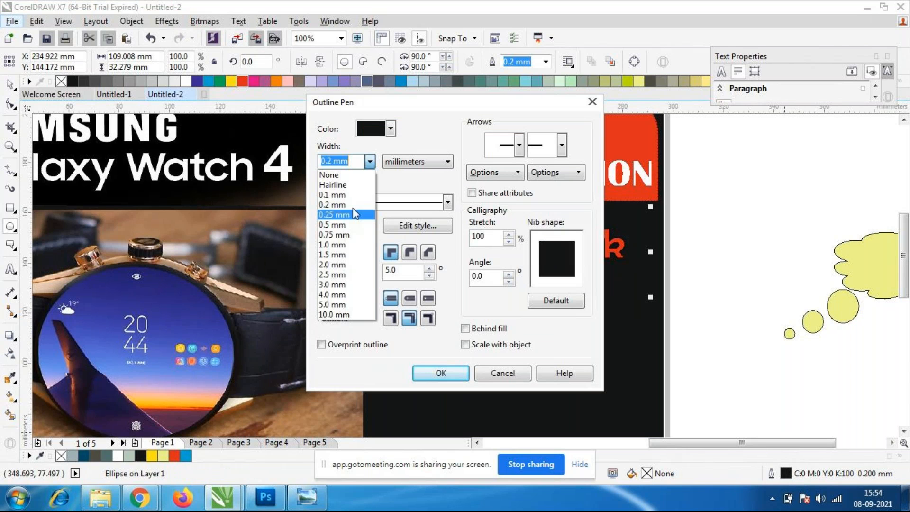
pyautogui.click(341, 249)
pyautogui.click(447, 202)
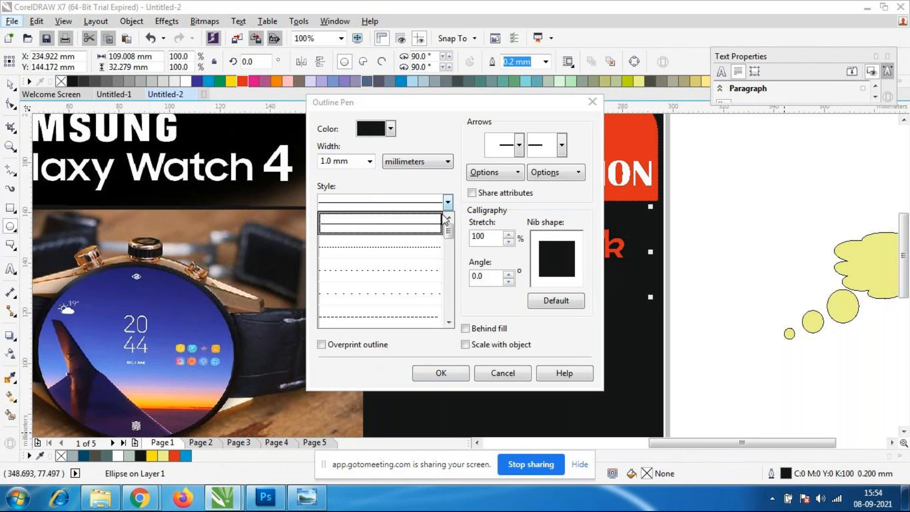
pyautogui.moveTo(449, 230); pyautogui.dragTo(457, 303)
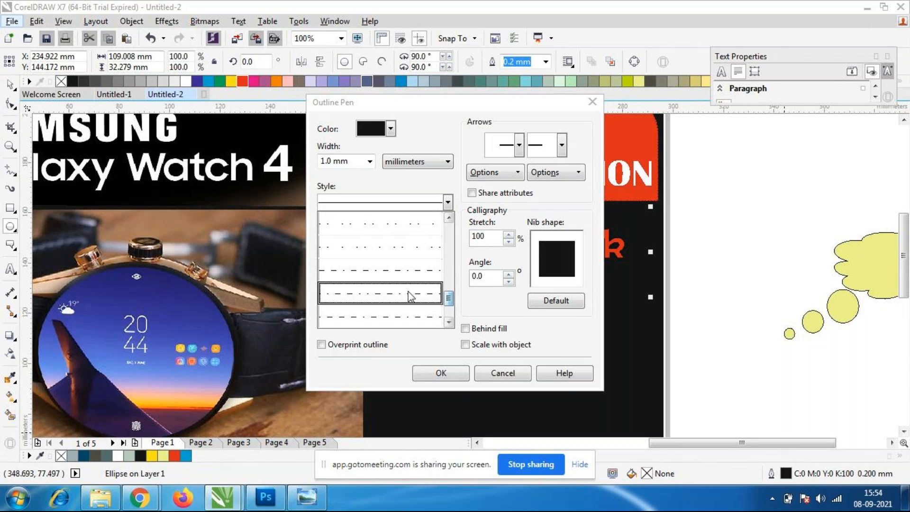
pyautogui.click(417, 293)
pyautogui.click(430, 373)
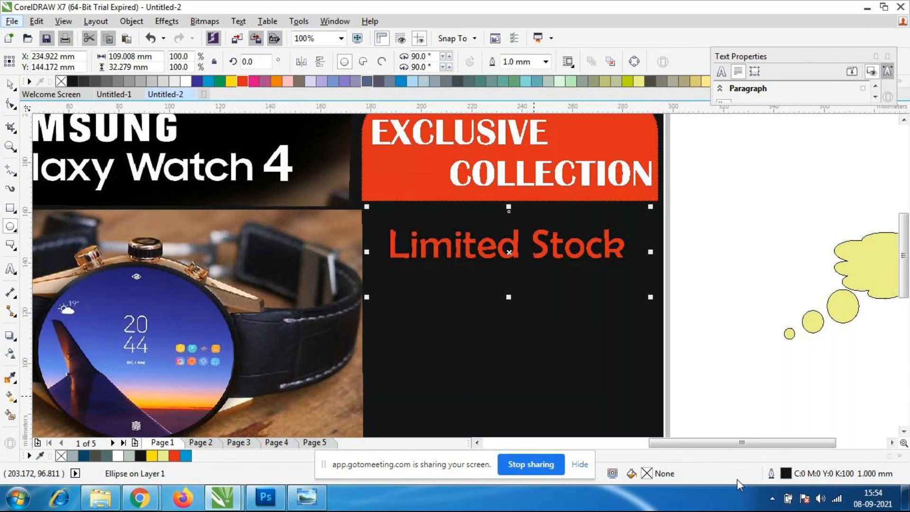
# Set the ellipse's outline color to yellow and deselect it.
pyautogui.doubleClick(794, 474)
pyautogui.click(391, 128)
pyautogui.click(387, 167)
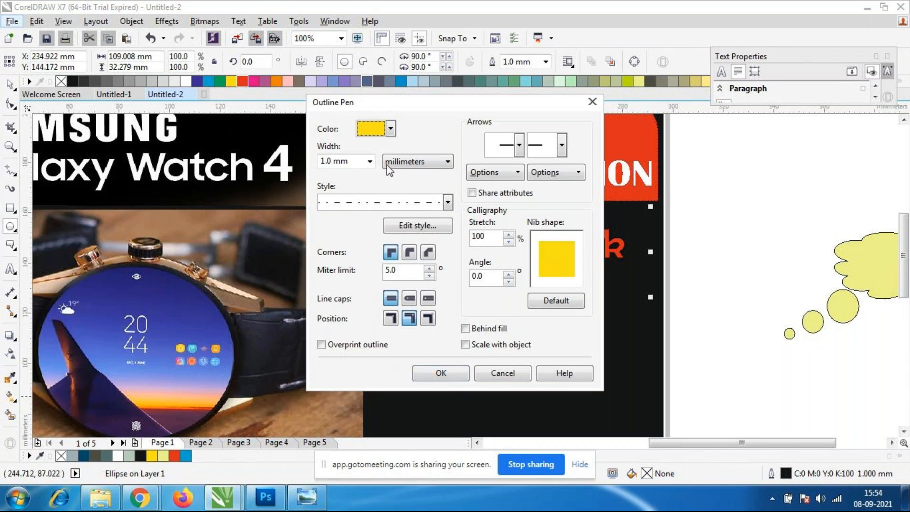
pyautogui.click(441, 372)
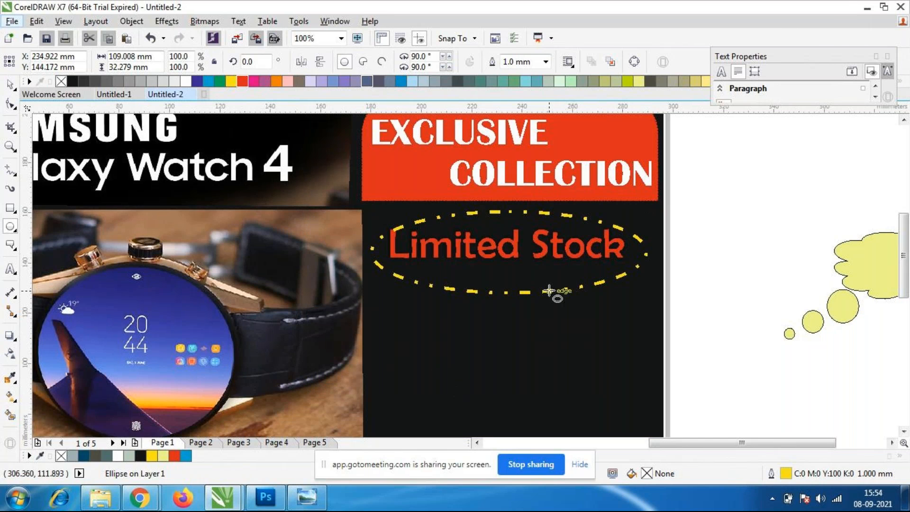
pyautogui.click(548, 291)
# Move the yellow dash-dot ellipse about 3.1 mm up and 0.5 mm left to center it around "Limited Stock".
pyautogui.click(10, 85)
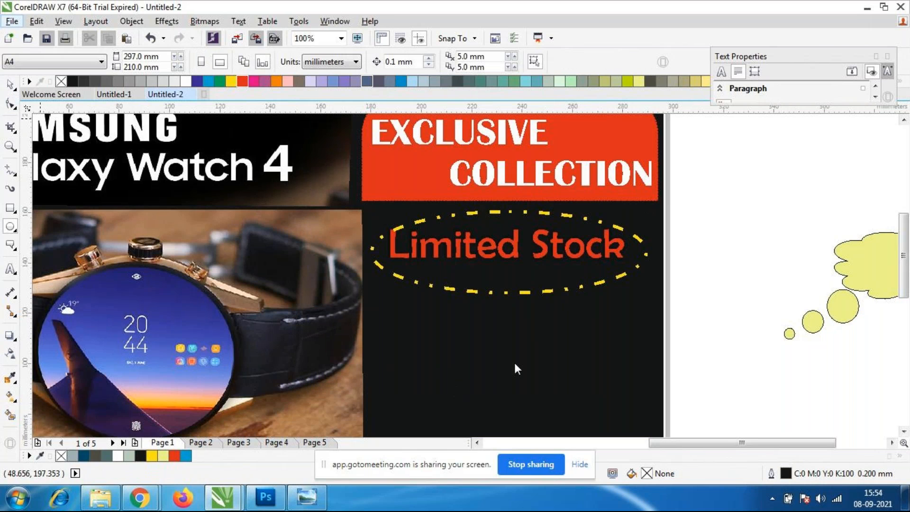
pyautogui.click(494, 299)
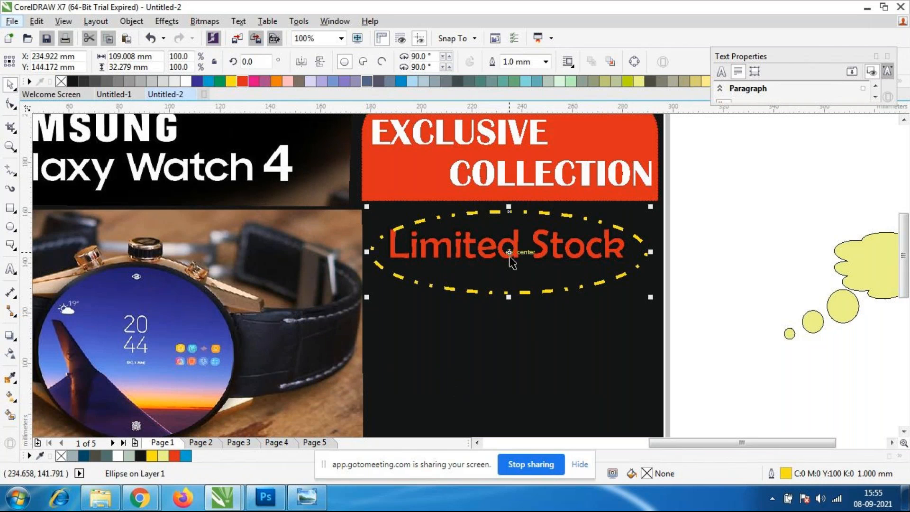
pyautogui.moveTo(509, 253); pyautogui.dragTo(509, 245)
pyautogui.click(858, 280)
pyautogui.scroll(-2, 575, 194)
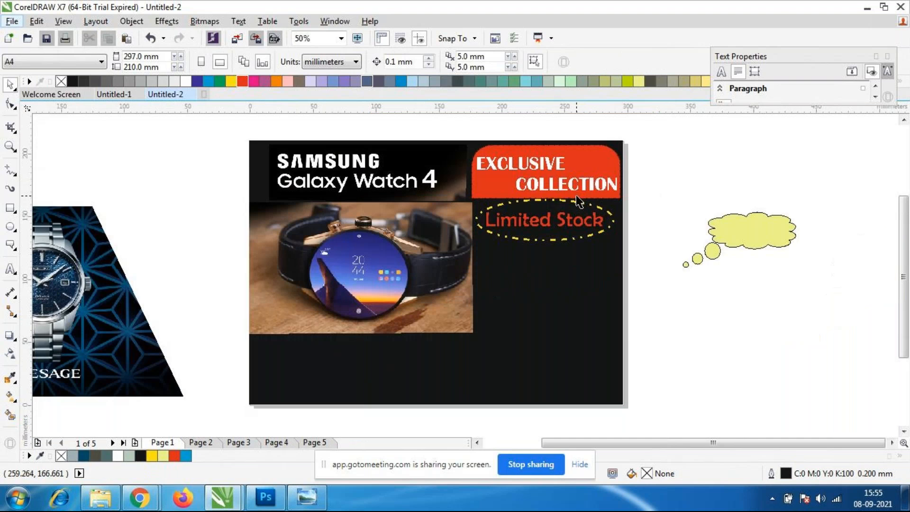
# Lower the top of the yellow ellipse, reducing its height to about 29.1 mm to leave a gap below the red panel.
pyautogui.scroll(2, 575, 194)
pyautogui.click(515, 216)
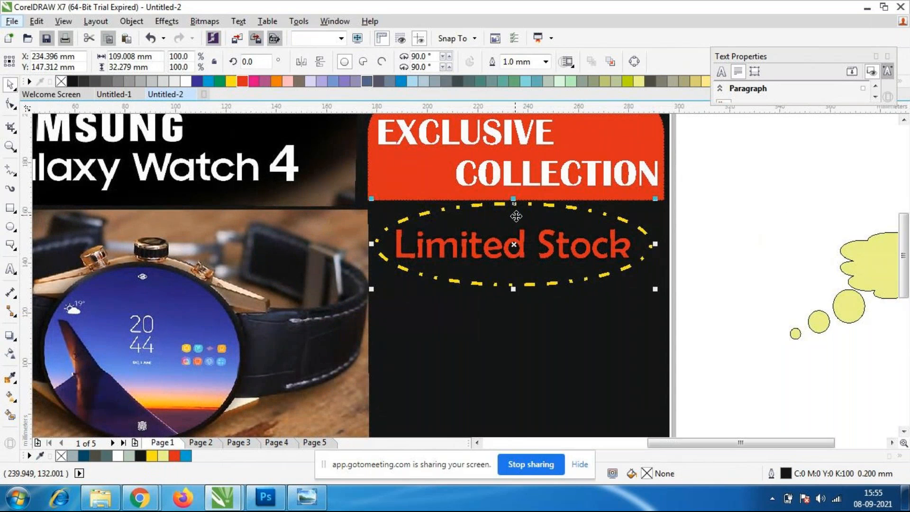
pyautogui.moveTo(513, 198); pyautogui.dragTo(513, 207)
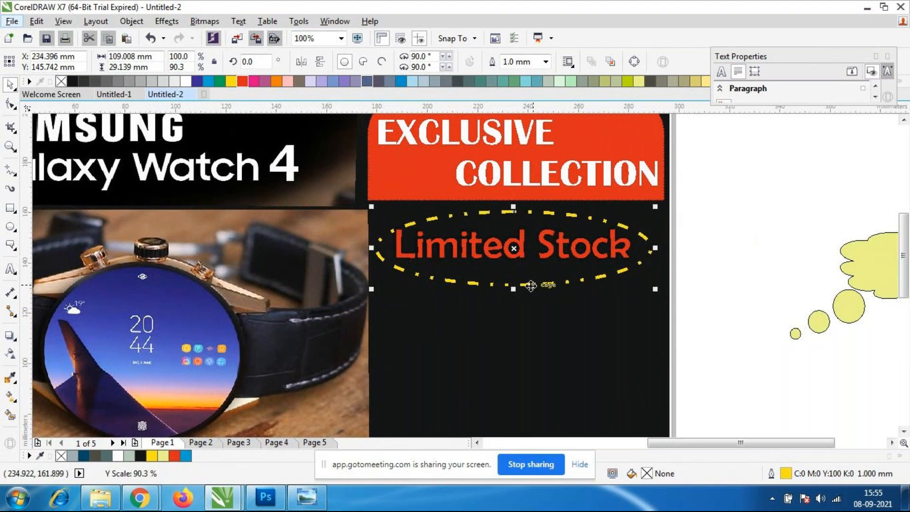
pyautogui.click(783, 281)
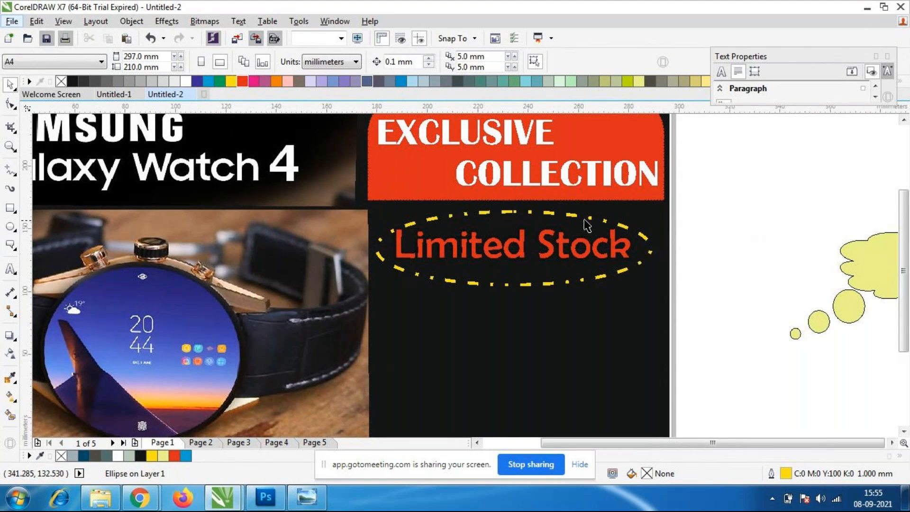
# Change the font of the "EXCLUSIVE COLLECTION" text to Berlin Sans FB and deselect it.
pyautogui.scroll(-2, 587, 226)
pyautogui.scroll(2, 552, 155)
pyautogui.click(549, 252)
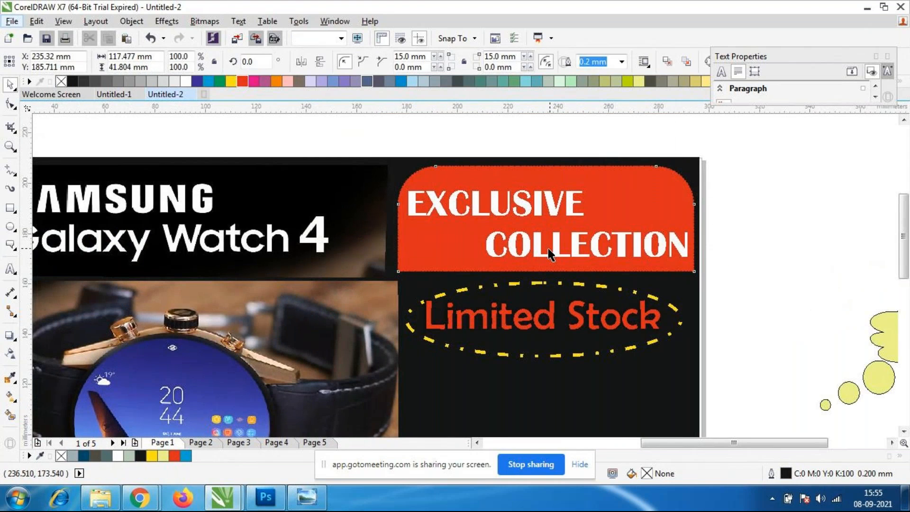
pyautogui.click(752, 290)
pyautogui.click(597, 245)
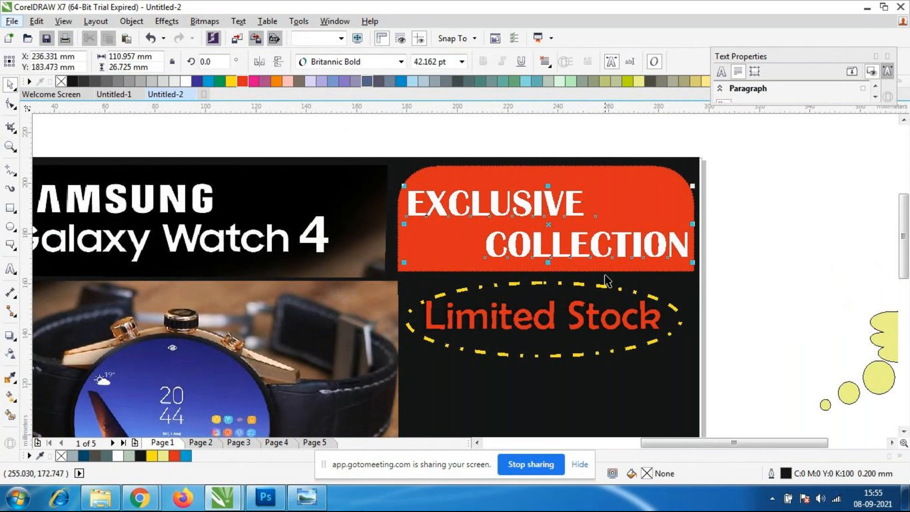
pyautogui.click(400, 62)
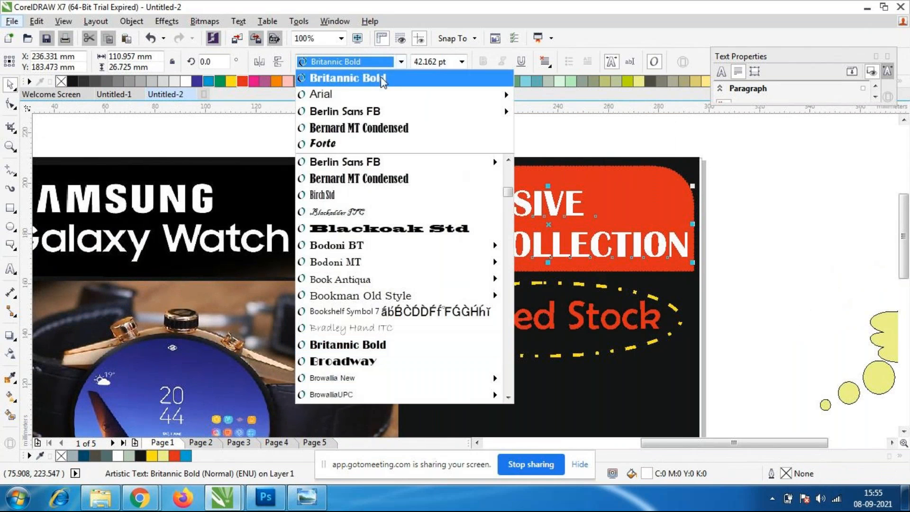
pyautogui.click(353, 112)
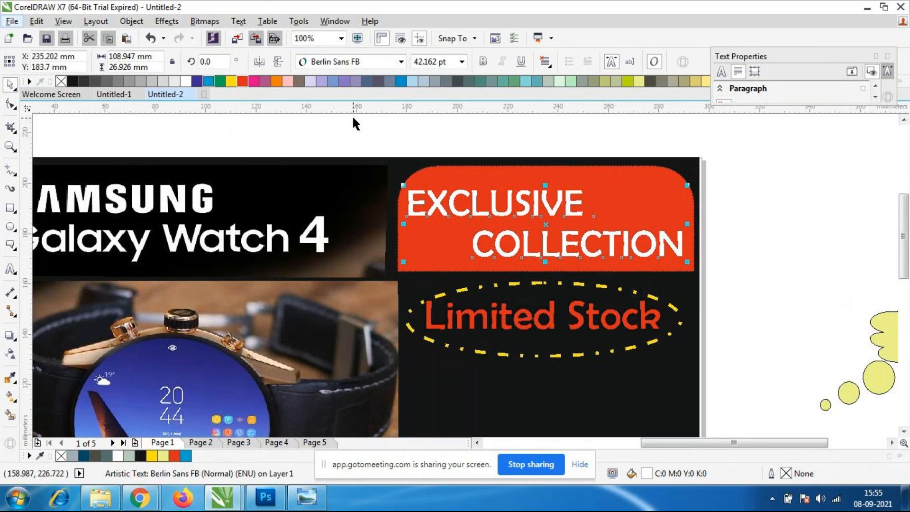
pyautogui.click(765, 244)
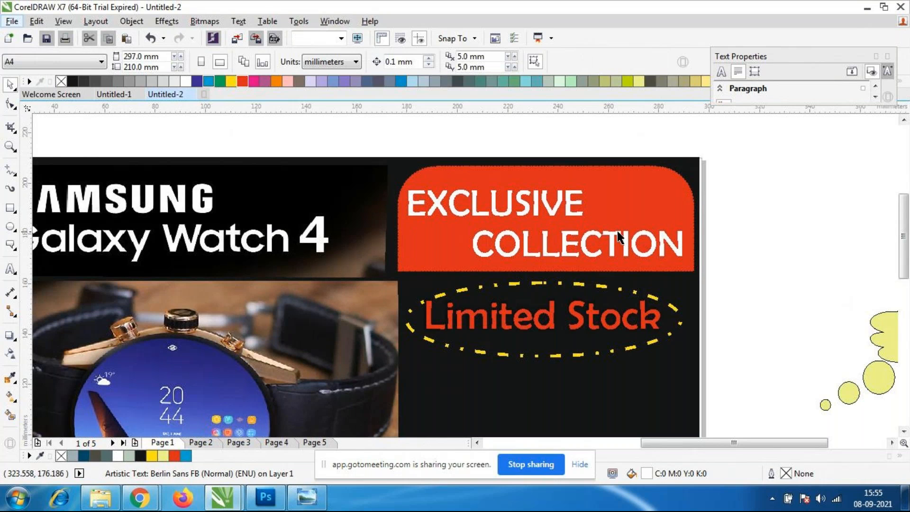
# Narrow the "EXCLUSIVE COLLECTION" text from both sides to leave margins inside the red panel, then deselect it.
pyautogui.click(522, 254)
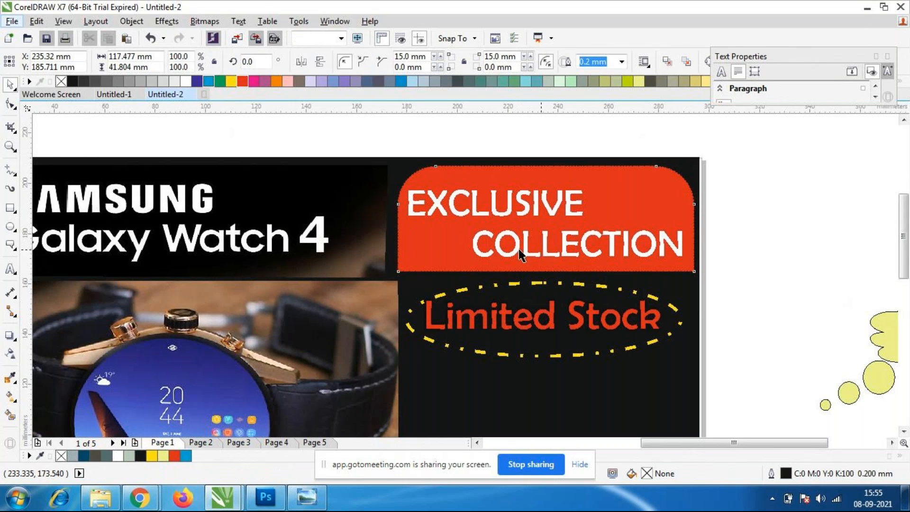
pyautogui.click(674, 253)
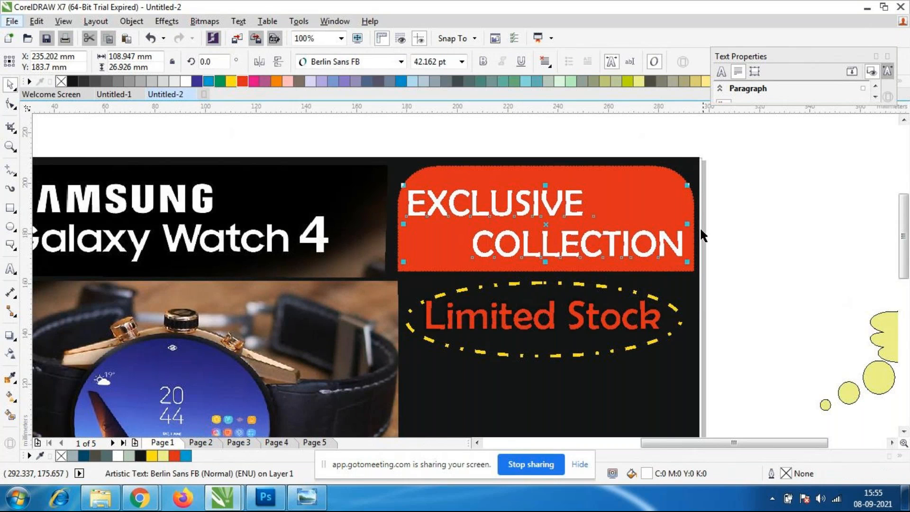
pyautogui.moveTo(683, 223); pyautogui.dragTo(681, 224)
pyautogui.click(400, 226)
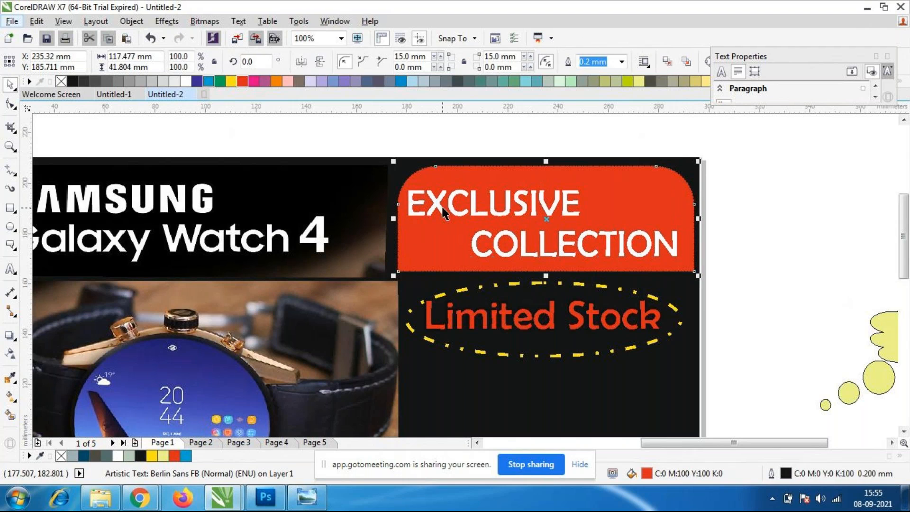
pyautogui.click(442, 208)
pyautogui.moveTo(403, 224); pyautogui.dragTo(430, 237)
pyautogui.click(761, 296)
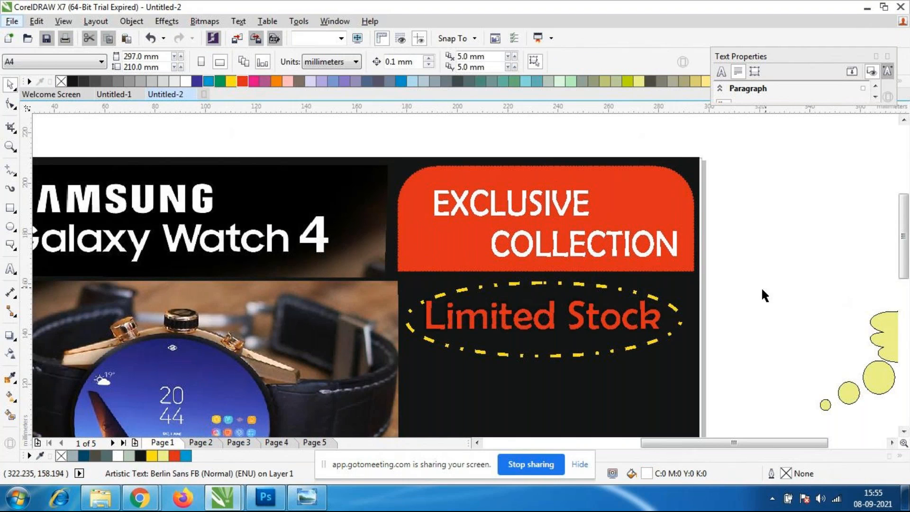
# Add a black drop shadow to "EXCLUSIVE COLLECTION" running from its right edge toward its left, with 50 opacity and 15 feathering.
pyautogui.click(9, 335)
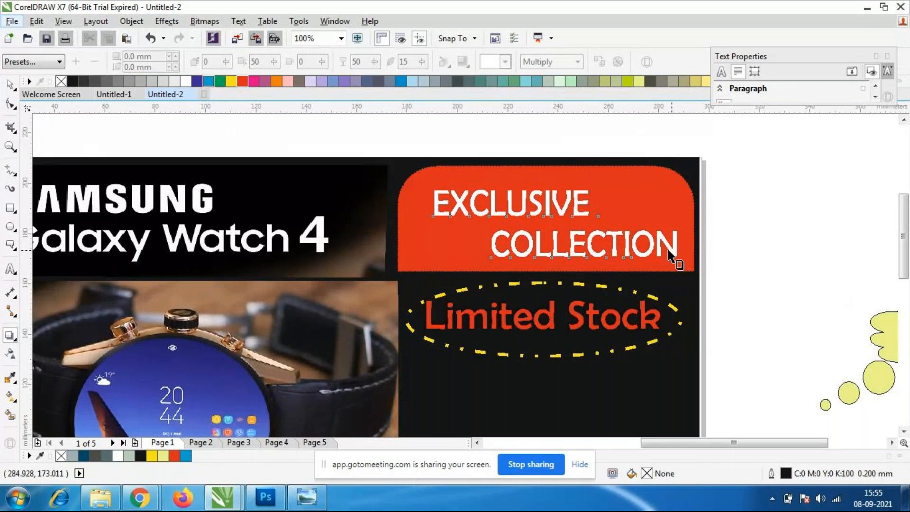
pyautogui.click(676, 259)
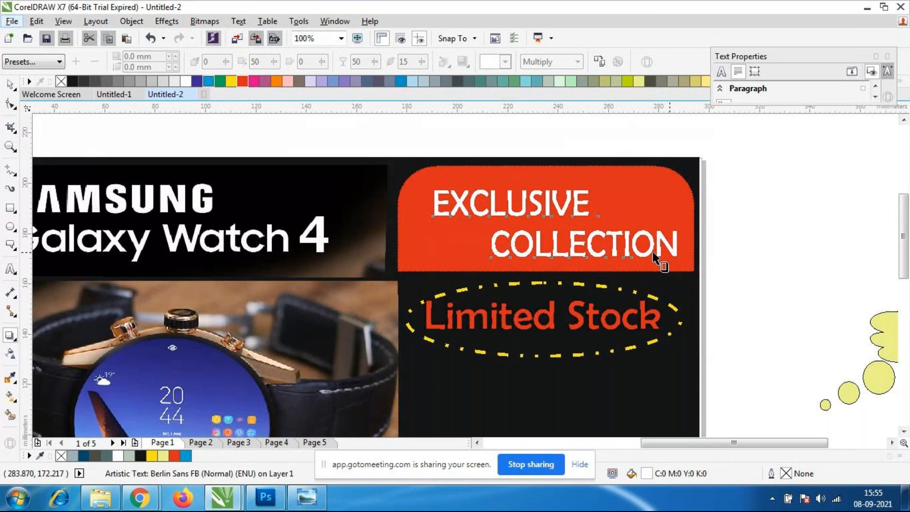
pyautogui.moveTo(456, 250); pyautogui.dragTo(440, 224)
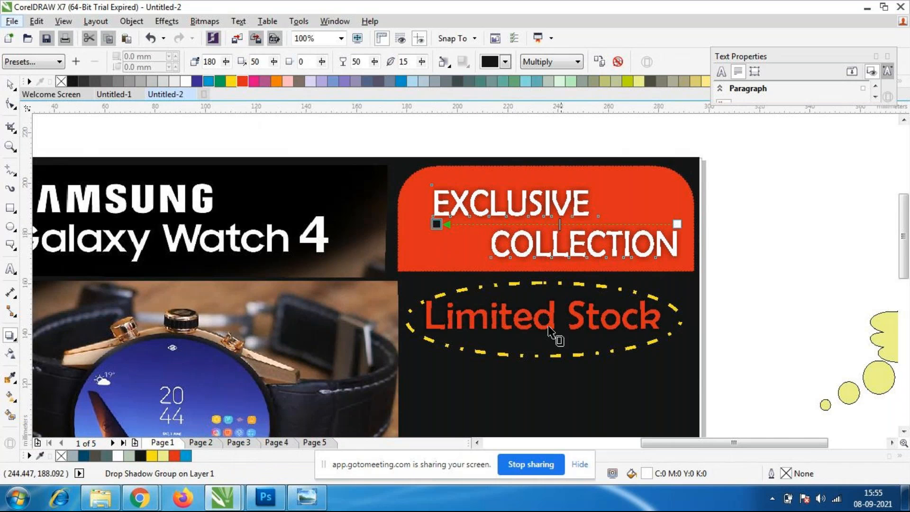
pyautogui.click(12, 86)
pyautogui.click(748, 289)
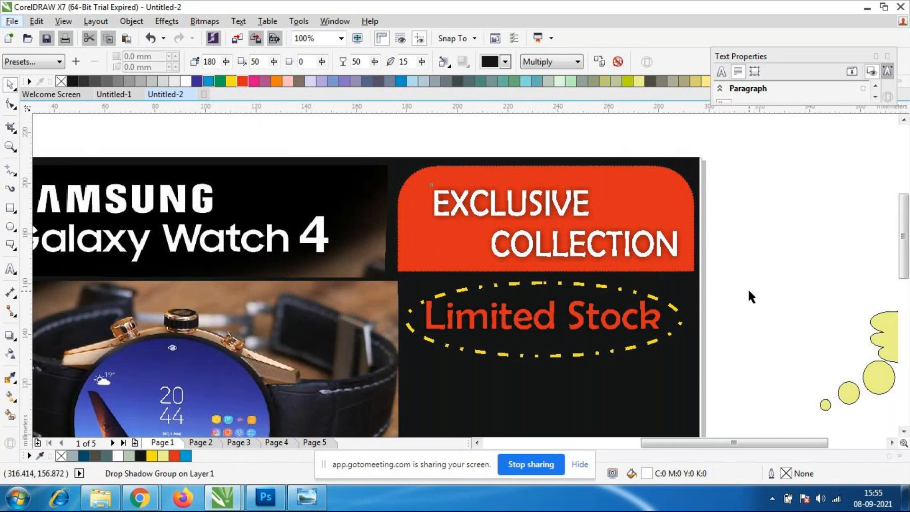
# Give the dash-dot ellipse around "Limited Stock" a uniform pale yellow fill of C:2 M:3 Y:39 K:0.
pyautogui.scroll(-1, 508, 238)
pyautogui.scroll(-1, 511, 329)
pyautogui.scroll(1, 512, 327)
pyautogui.scroll(2, 526, 323)
pyautogui.click(525, 255)
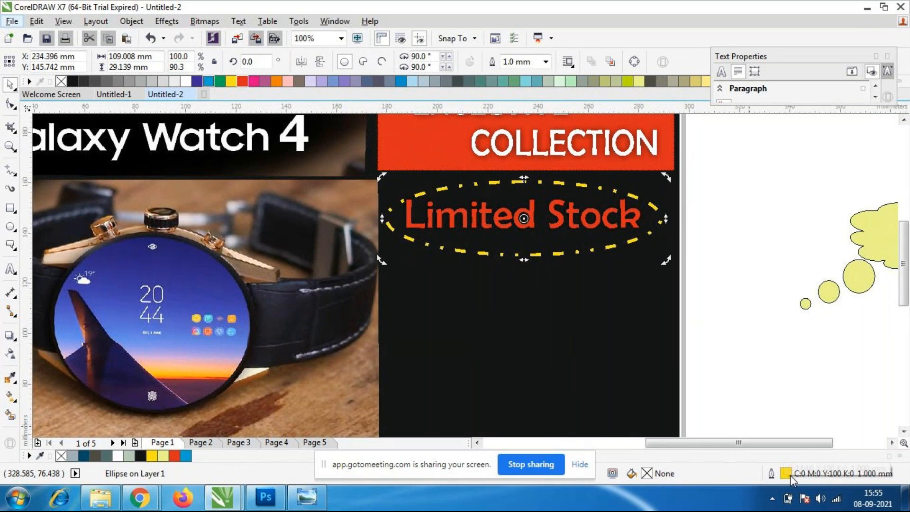
pyautogui.doubleClick(648, 473)
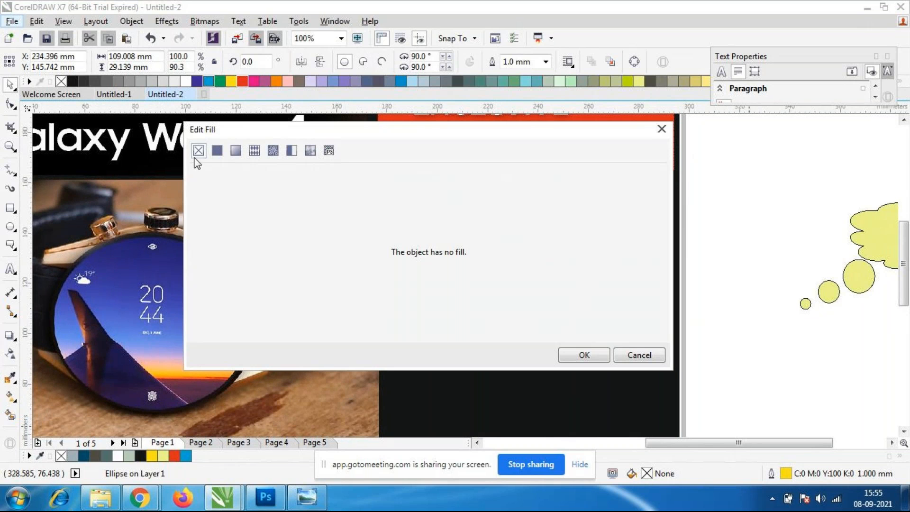
pyautogui.click(217, 151)
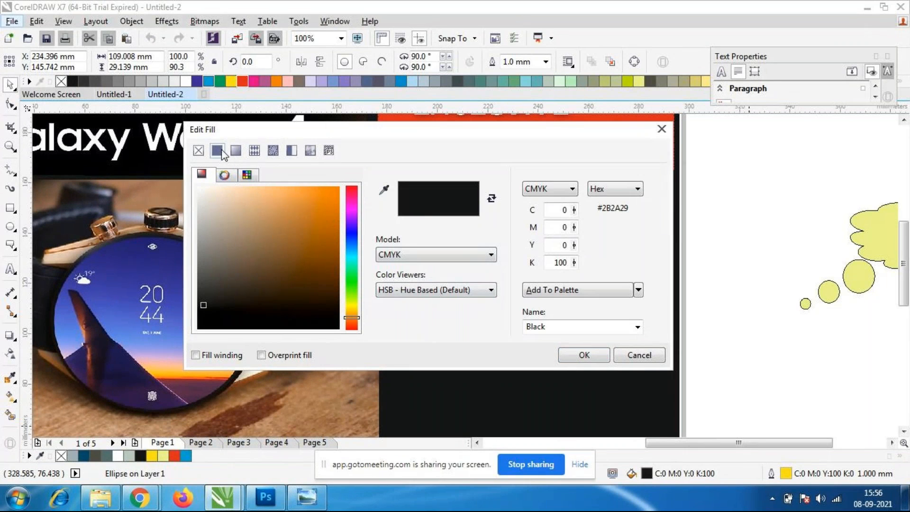
pyautogui.click(351, 309)
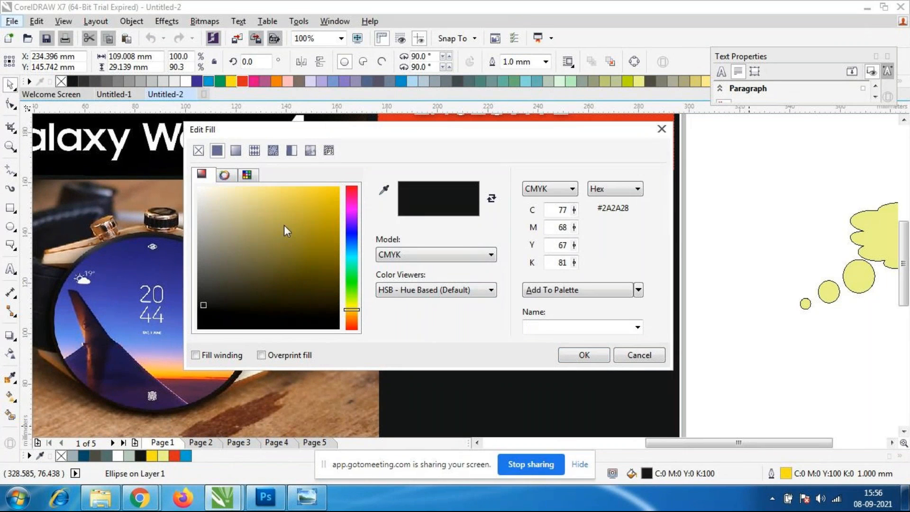
pyautogui.click(238, 189)
pyautogui.click(584, 355)
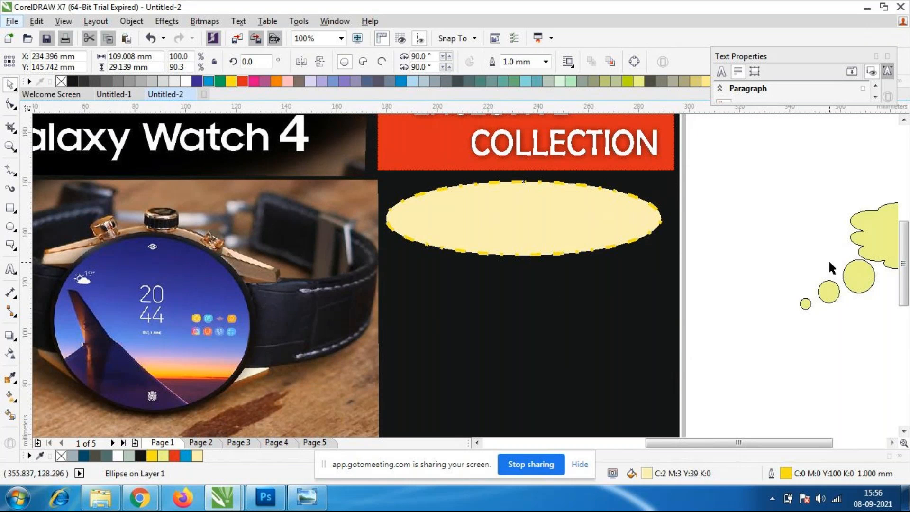
pyautogui.click(556, 217)
pyautogui.click(505, 207)
pyautogui.click(774, 270)
pyautogui.click(558, 255)
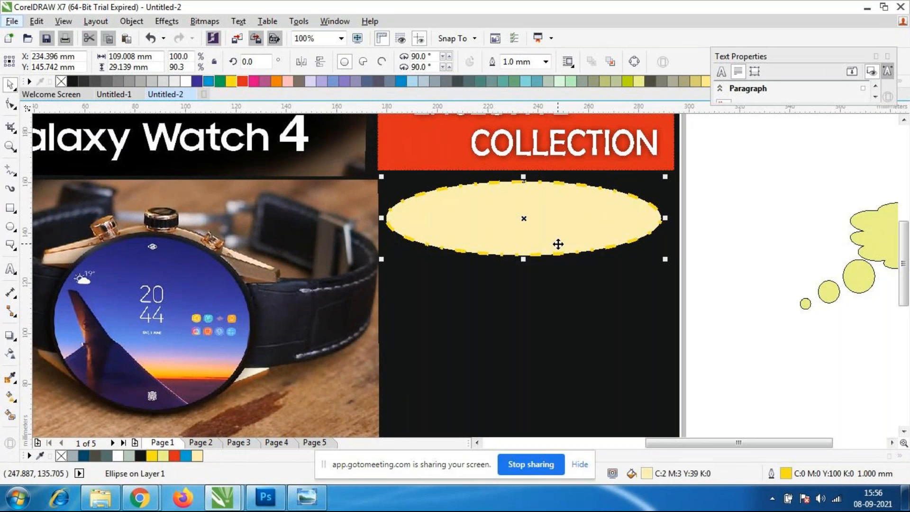
pyautogui.click(555, 238)
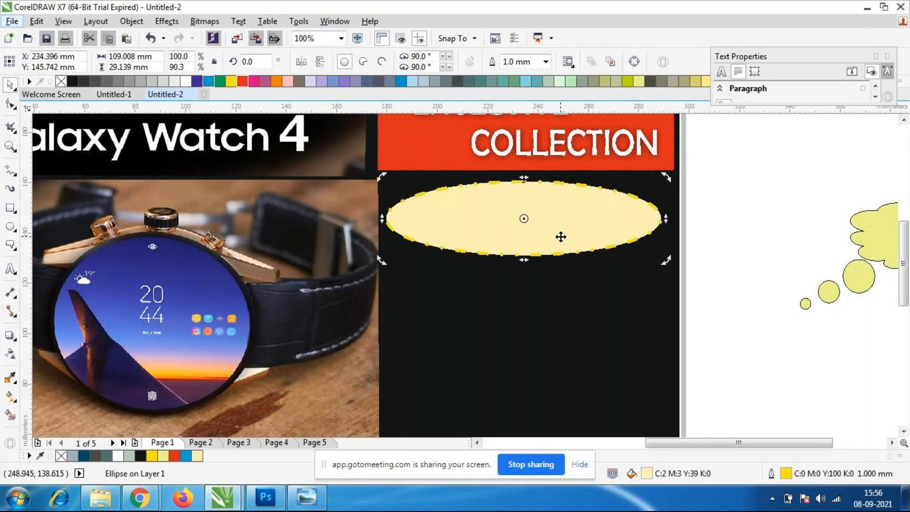
pyautogui.click(545, 203)
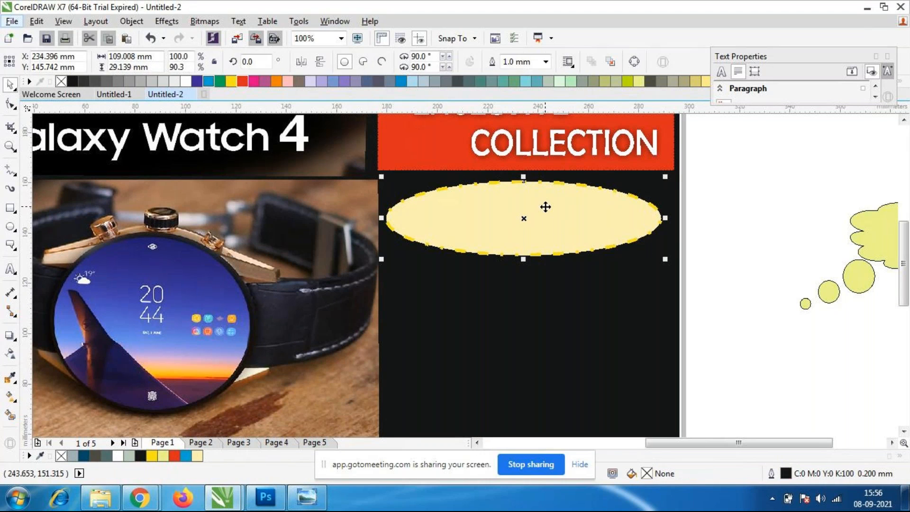
pyautogui.click(550, 223)
pyautogui.click(793, 259)
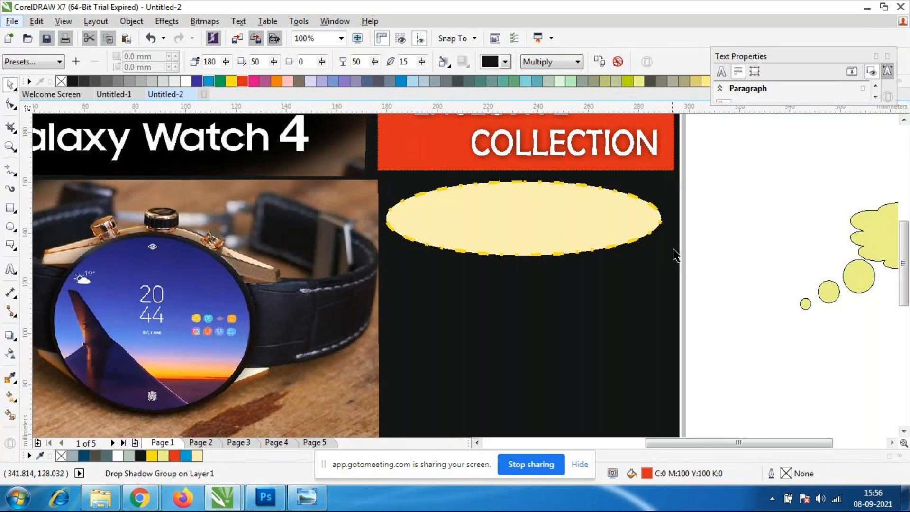
pyautogui.click(545, 224)
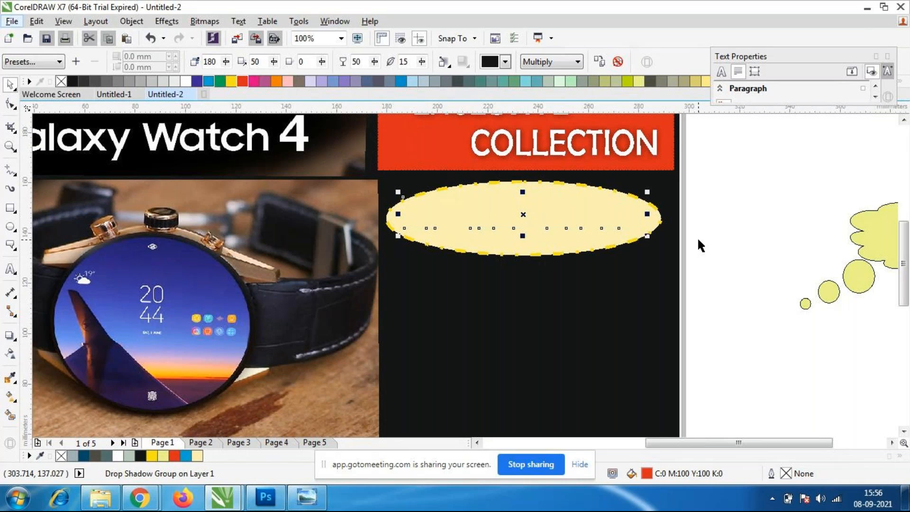
pyautogui.click(713, 238)
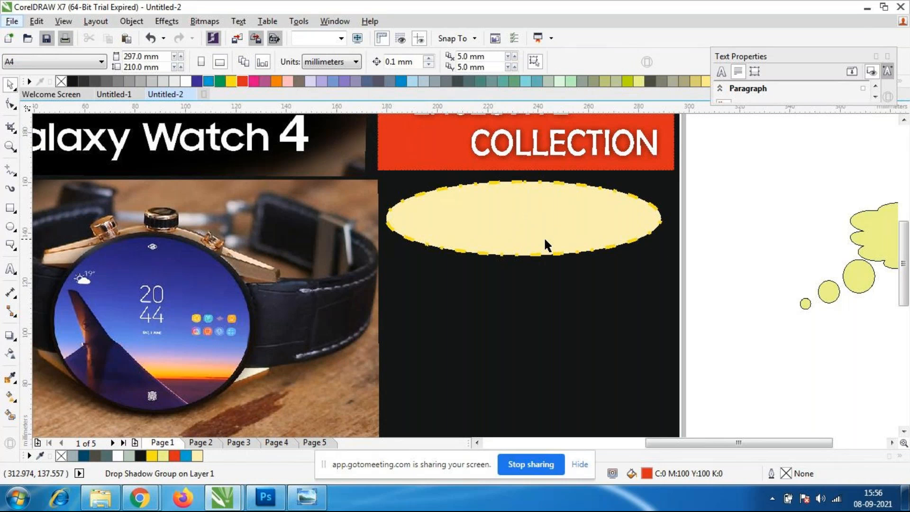
pyautogui.click(532, 249)
pyautogui.click(564, 283)
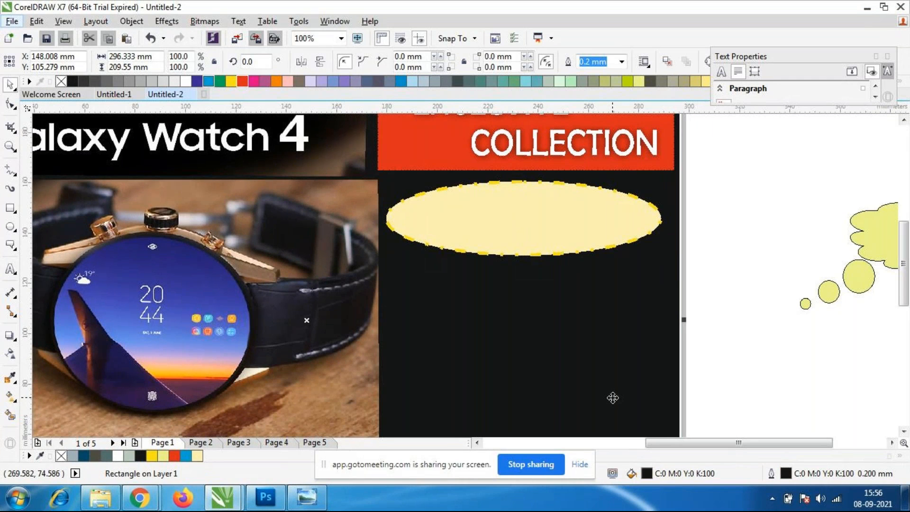
pyautogui.click(554, 235)
pyautogui.press('F8')
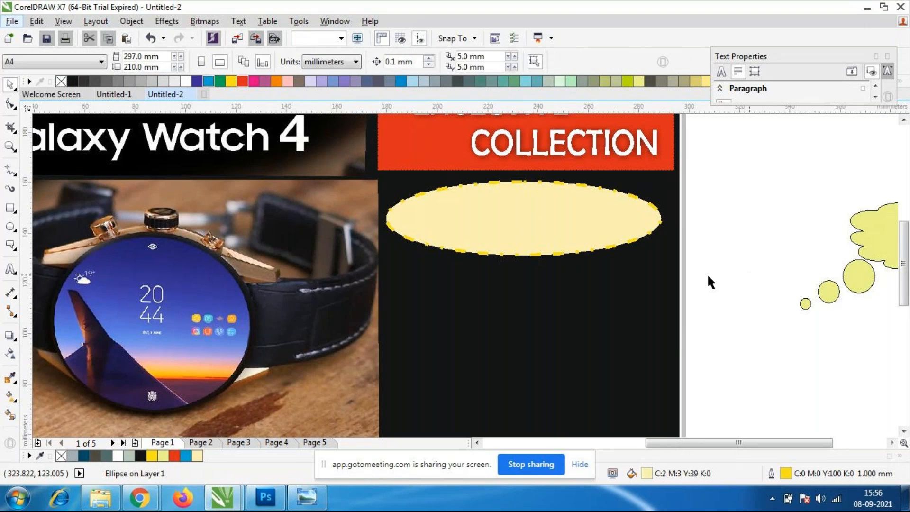
# Bring the "Limited Stock" text hidden behind the pale yellow ellipse to the front of the layer and deselect it.
pyautogui.click(526, 223)
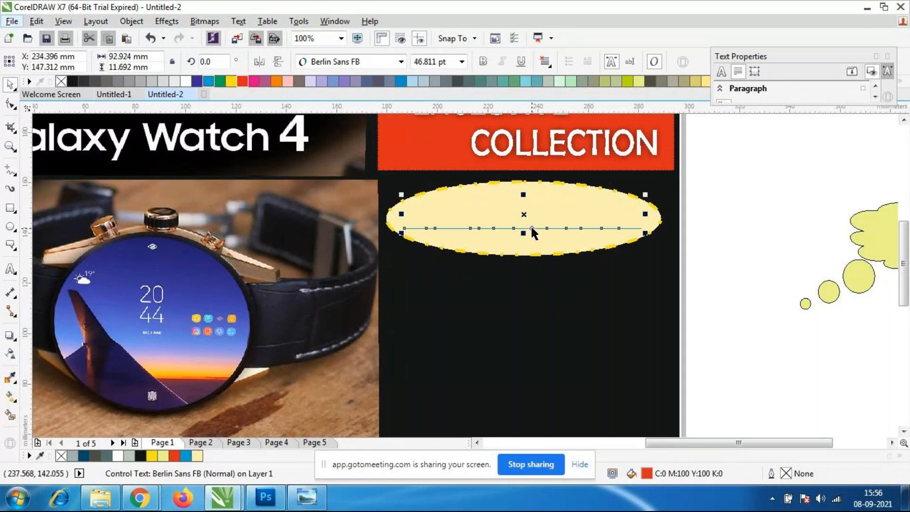
pyautogui.rightClick(523, 225)
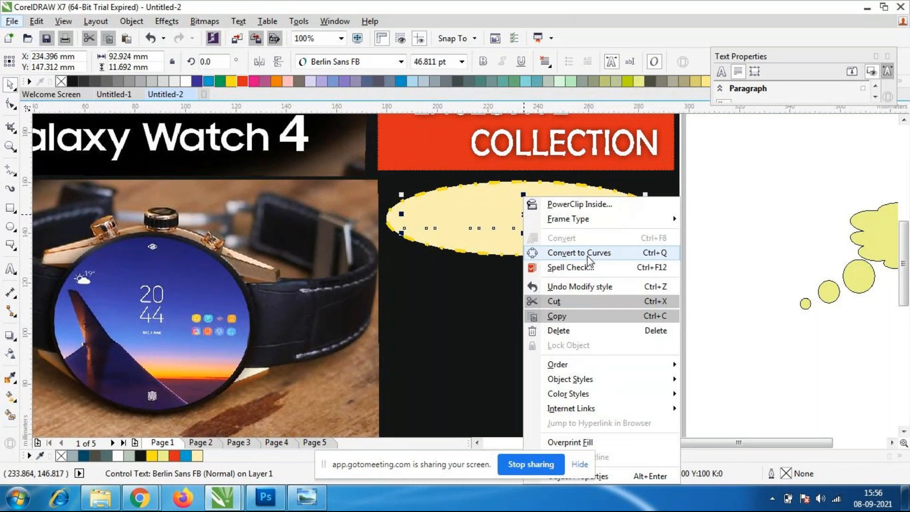
pyautogui.moveTo(584, 362)
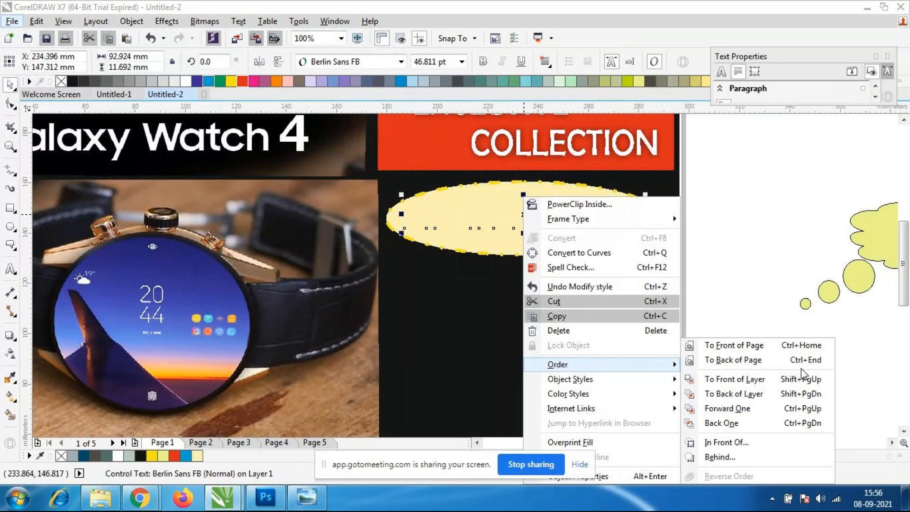
pyautogui.click(768, 379)
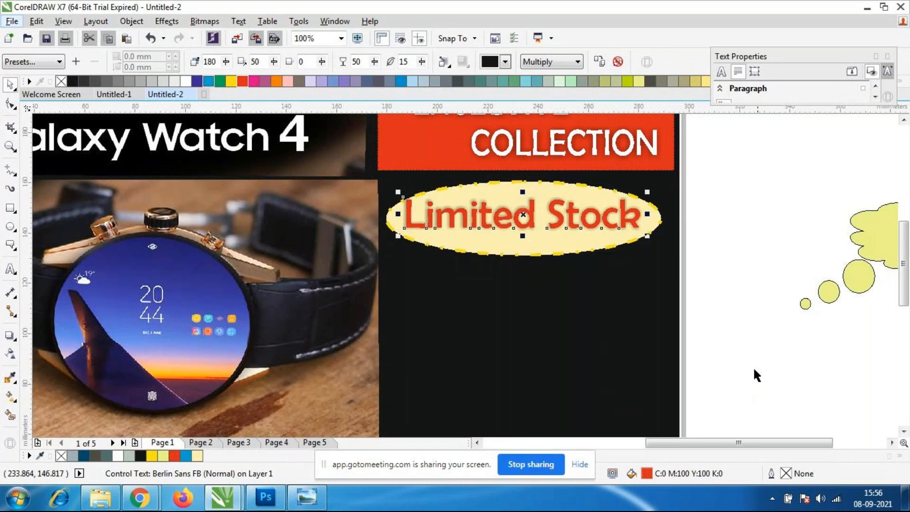
pyautogui.click(753, 372)
# Shrink the "Limited Stock" text proportionally and move it to the middle of the pale yellow ellipse.
pyautogui.scroll(2, 554, 206)
pyautogui.click(563, 239)
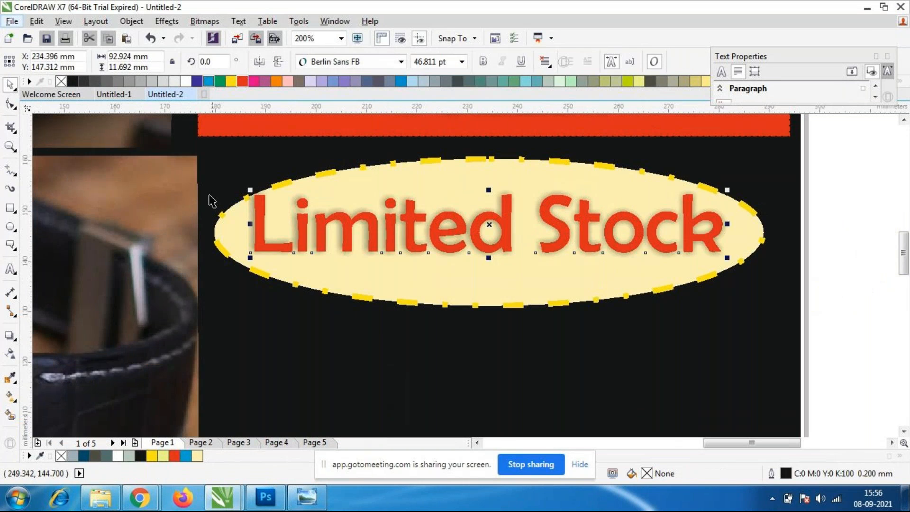
pyautogui.moveTo(246, 197)
pyautogui.mouseDown()
pyautogui.moveTo(278, 203)
pyautogui.moveTo(256, 201)
pyautogui.mouseUp()
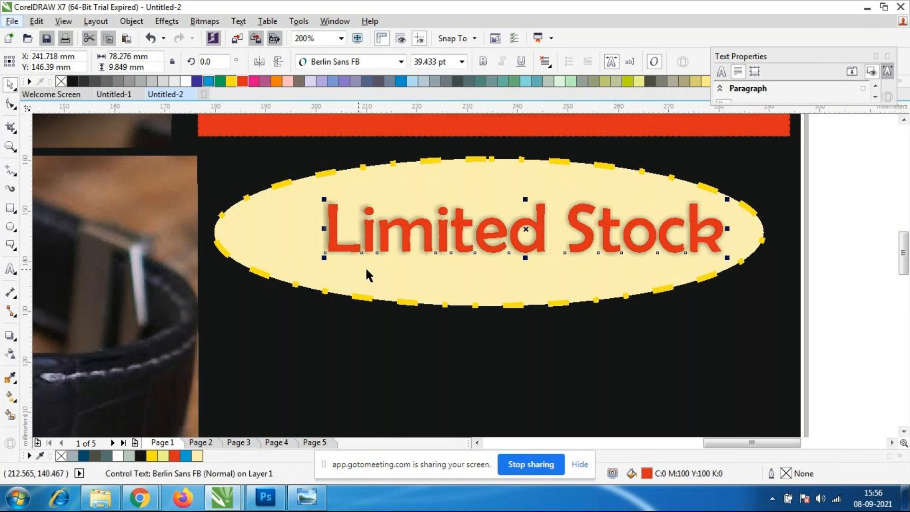
pyautogui.moveTo(331, 249); pyautogui.dragTo(312, 248)
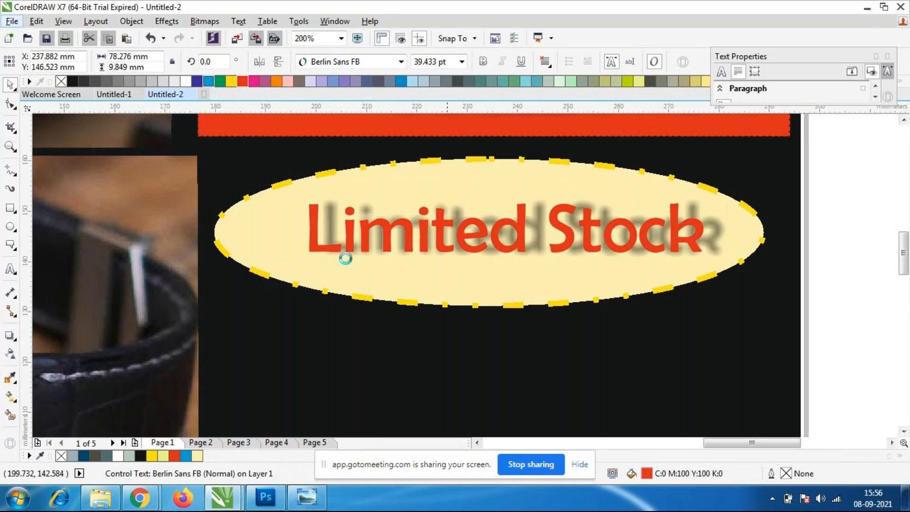
pyautogui.moveTo(707, 257); pyautogui.dragTo(723, 269)
pyautogui.moveTo(442, 237); pyautogui.dragTo(422, 237)
pyautogui.click(602, 277)
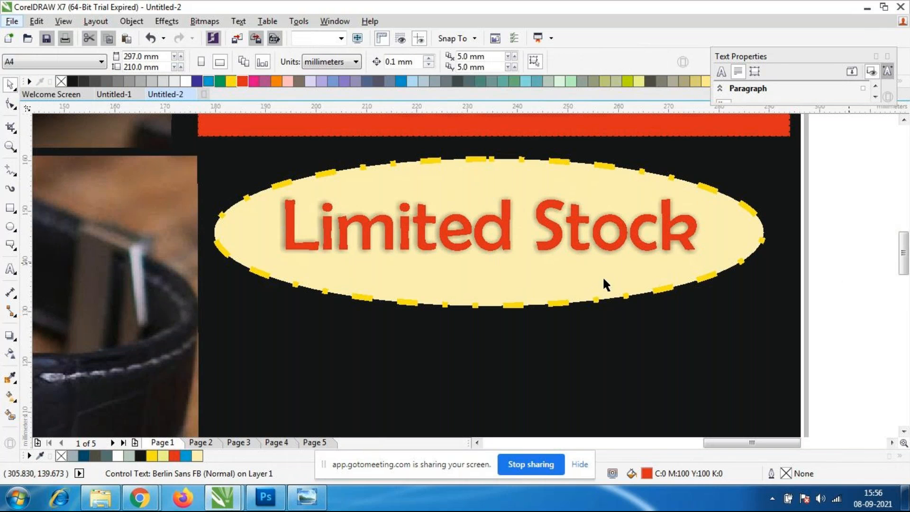
# Raise the bottom of the pale yellow ellipse, reducing its height to about 25.7 mm, and deselect it.
pyautogui.click(577, 298)
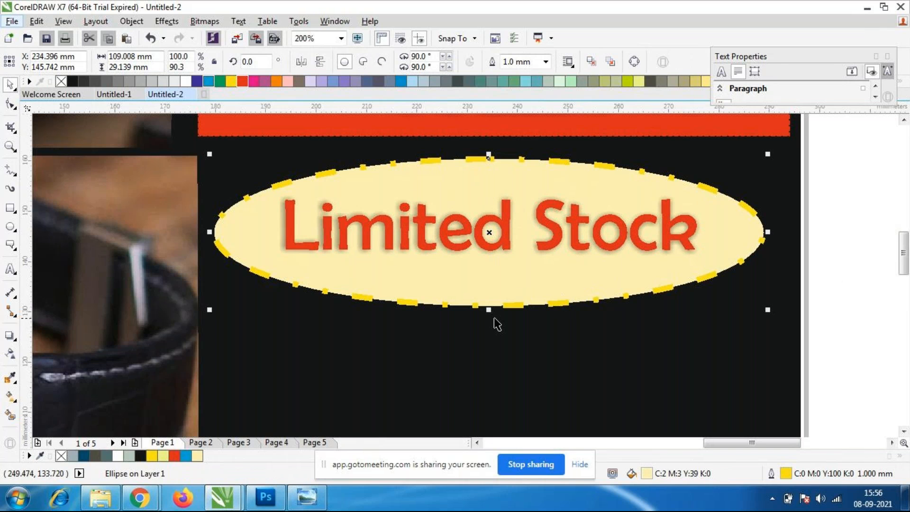
pyautogui.moveTo(489, 310); pyautogui.dragTo(802, 288)
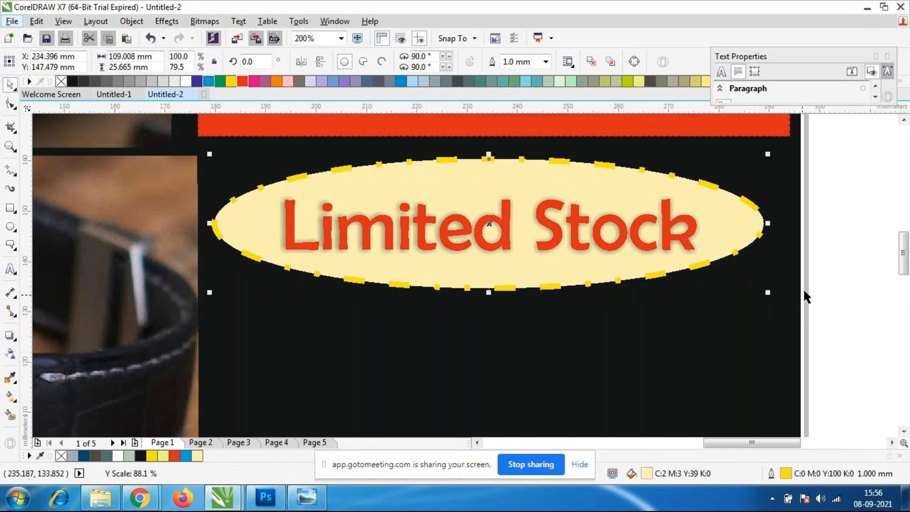
pyautogui.click(850, 286)
pyautogui.scroll(-3, 671, 304)
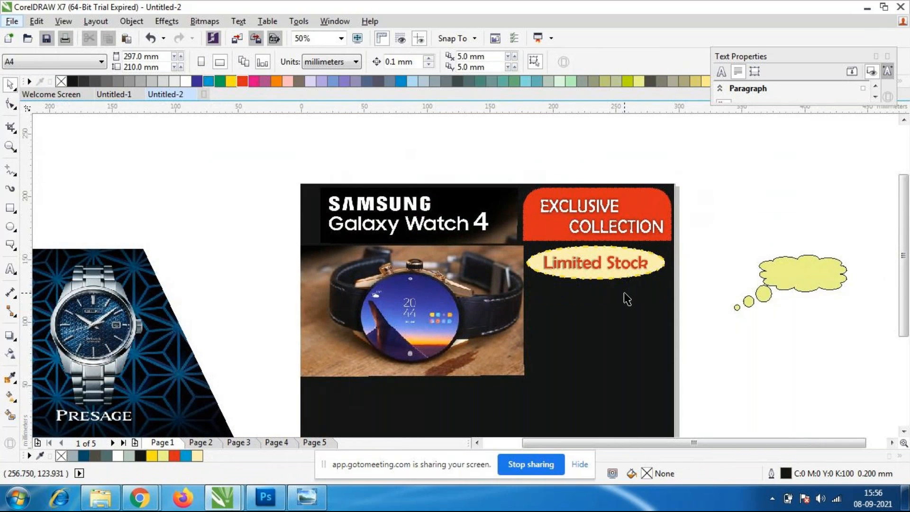
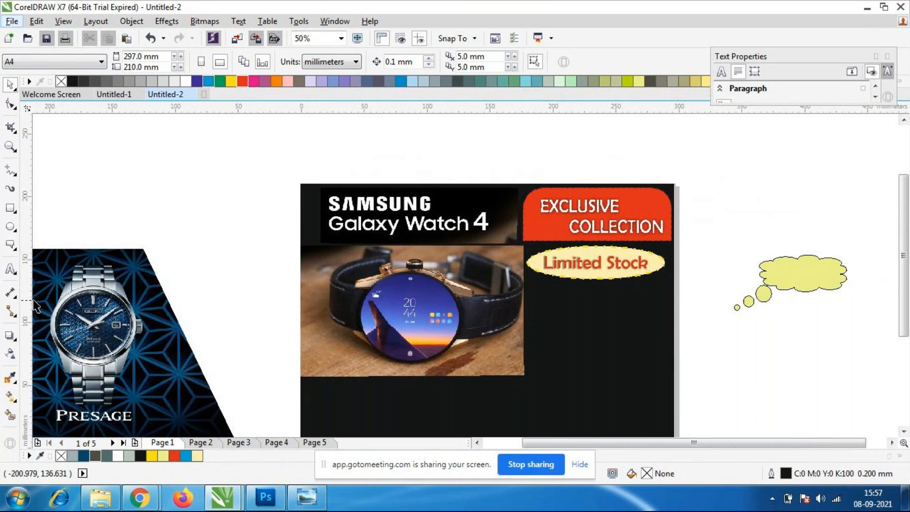
# Add the artistic text "tHE sTYLE YOU LOVE" below the yellow "Limited Stock" ellipse and fill it white.
pyautogui.click(10, 269)
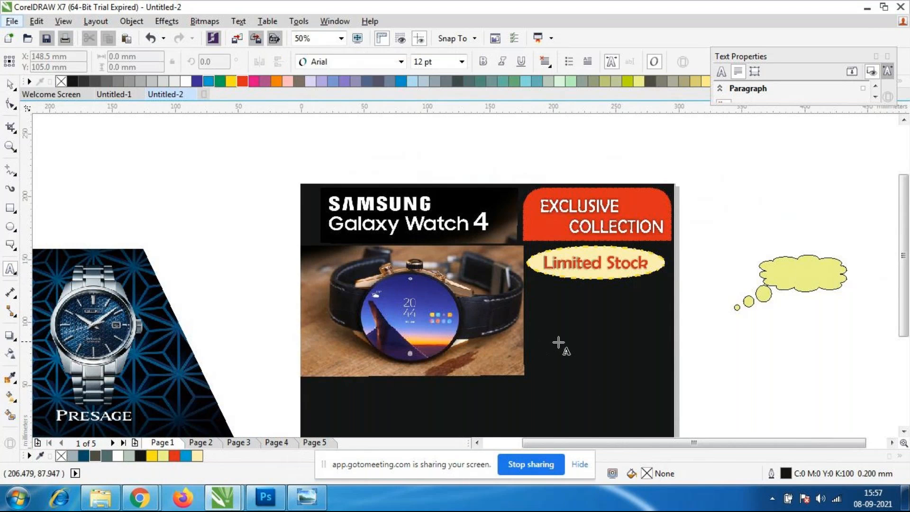
pyautogui.click(545, 305)
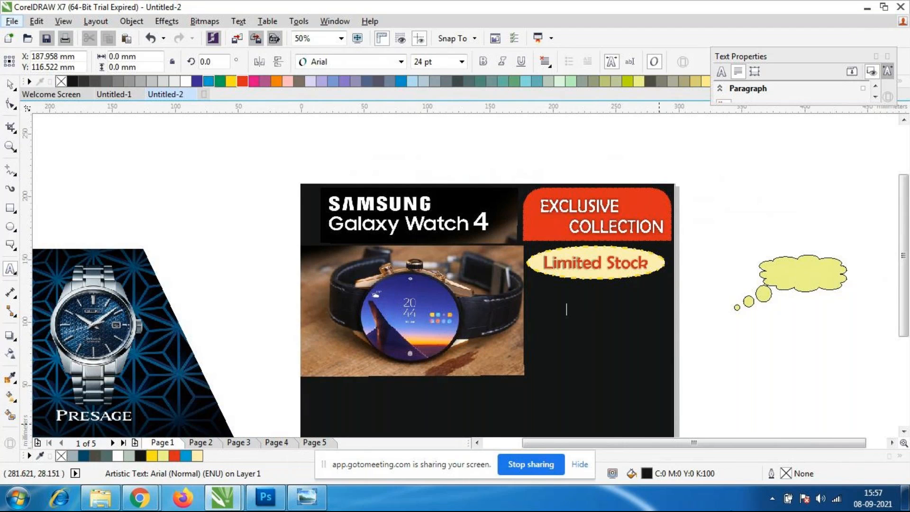
pyautogui.click(17, 86)
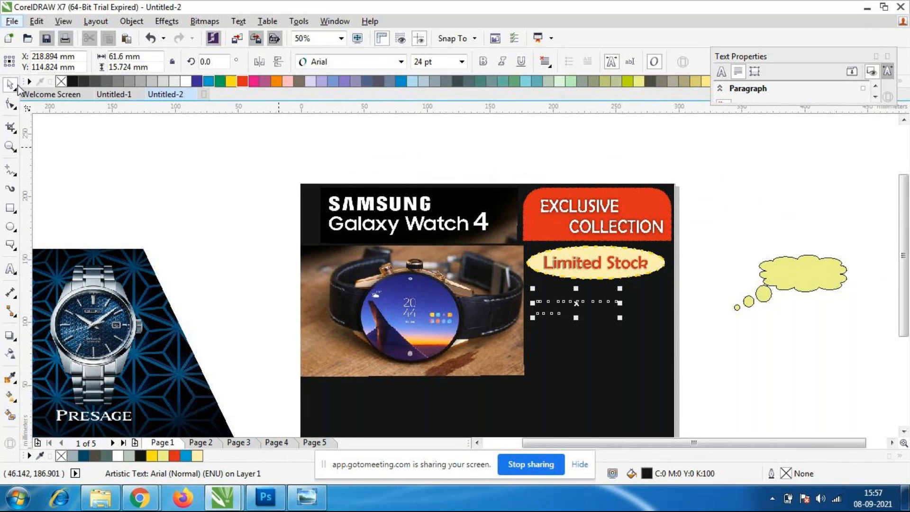
pyautogui.click(185, 82)
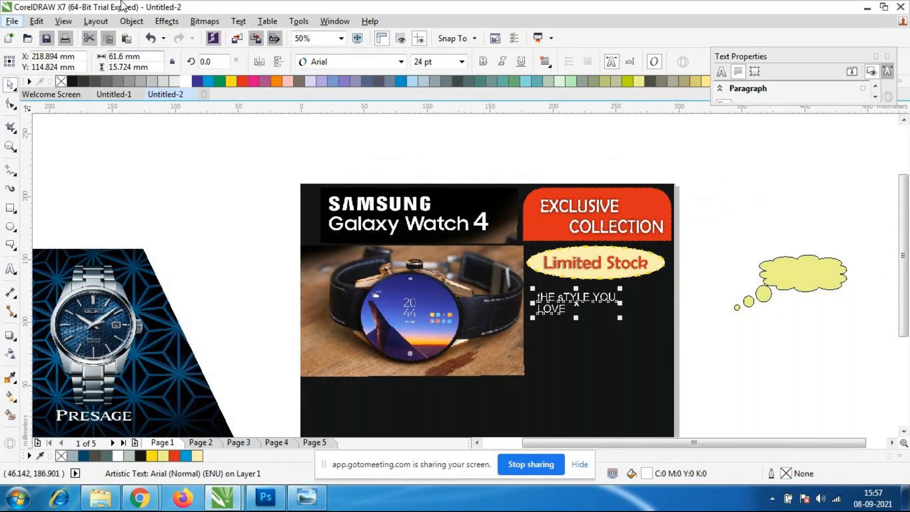
pyautogui.scroll(2, 568, 313)
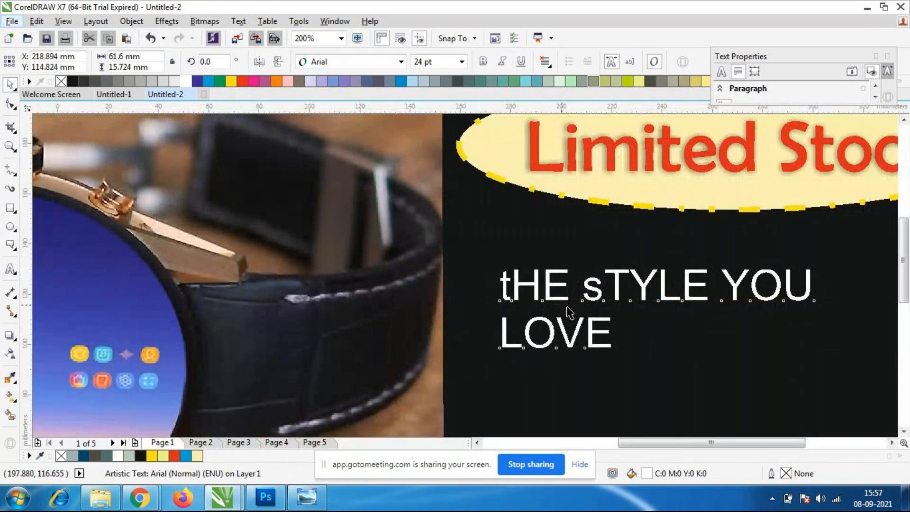
# Replace the white text's wrongly capitalized wording with "The Style you" and "Love" on a second line.
pyautogui.scroll(-1, 569, 312)
pyautogui.doubleClick(581, 323)
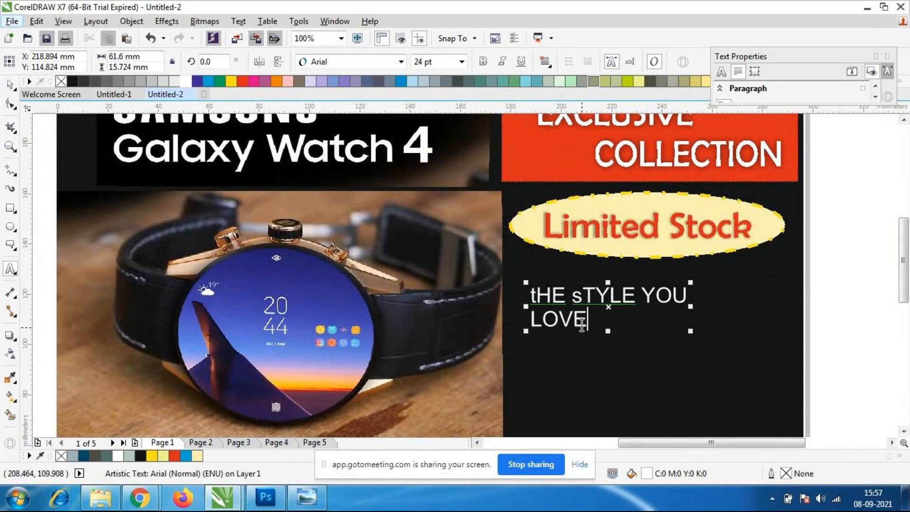
pyautogui.press('BackSpace')
pyautogui.press('BackSpace')
pyautogui.press('BackSpace')
pyautogui.press('BackSpace')
pyautogui.press('BackSpace')
pyautogui.press('BackSpace')
pyautogui.press('BackSpace')
pyautogui.press('BackSpace')
pyautogui.press('BackSpace')
pyautogui.press('BackSpace')
pyautogui.press('BackSpace')
pyautogui.press('BackSpace')
pyautogui.press('BackSpace')
pyautogui.press('BackSpace')
pyautogui.press('BackSpace')
pyautogui.press('BackSpace')
pyautogui.press('BackSpace')
pyautogui.press('BackSpace')
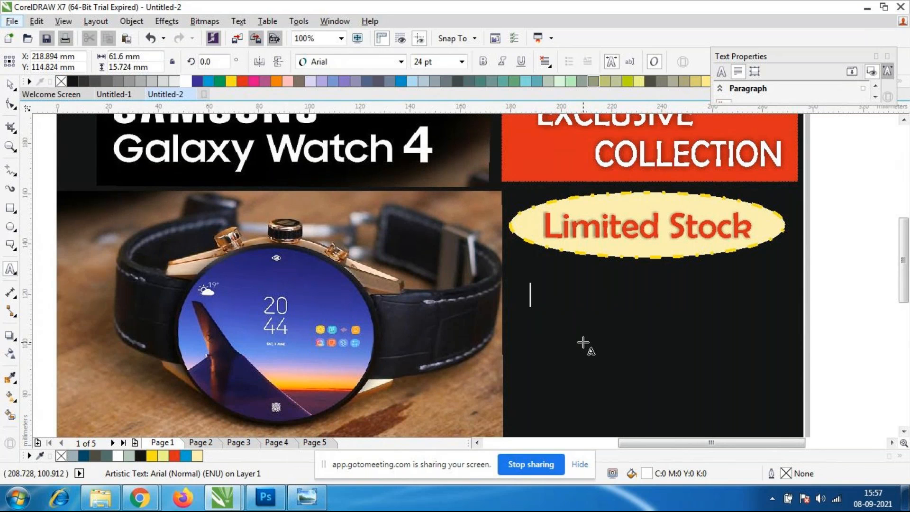
pyautogui.write('The S')
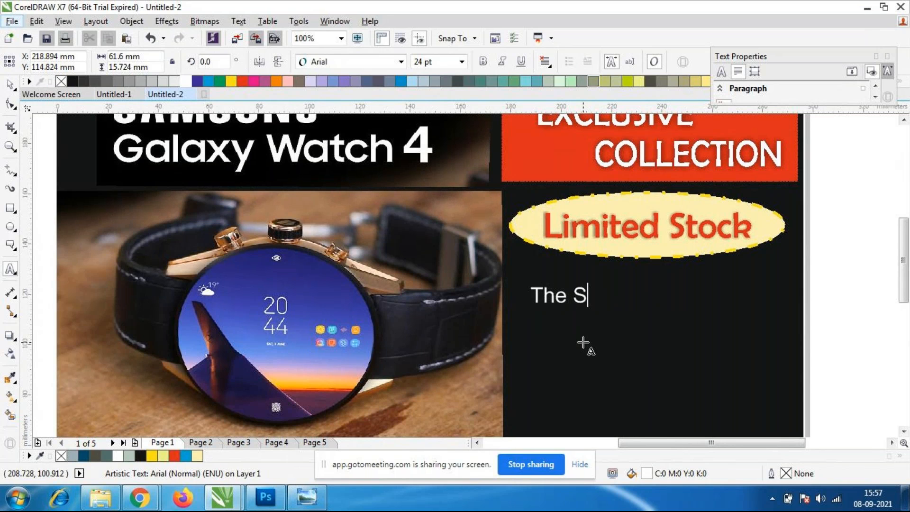
pyautogui.write('tyle you')
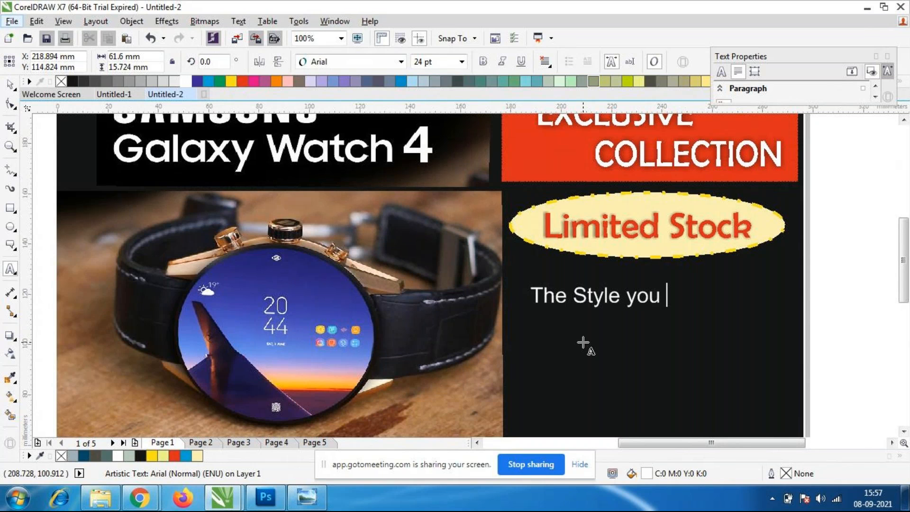
pyautogui.press('Return')
pyautogui.write('Love')
# Rearrange the line break so the white text reads "The Style" above "you Love".
pyautogui.click(624, 298)
pyautogui.press('Return')
pyautogui.click(531, 342)
pyautogui.press('BackSpace')
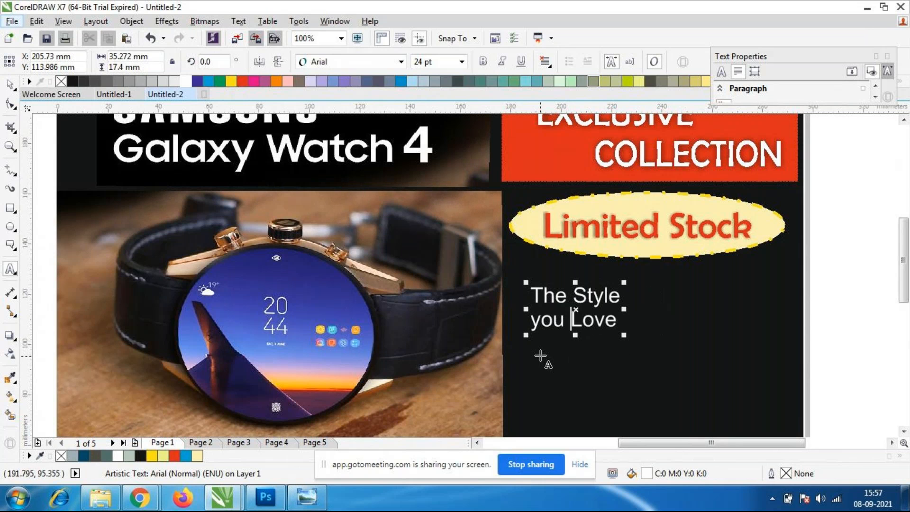
pyautogui.click(10, 84)
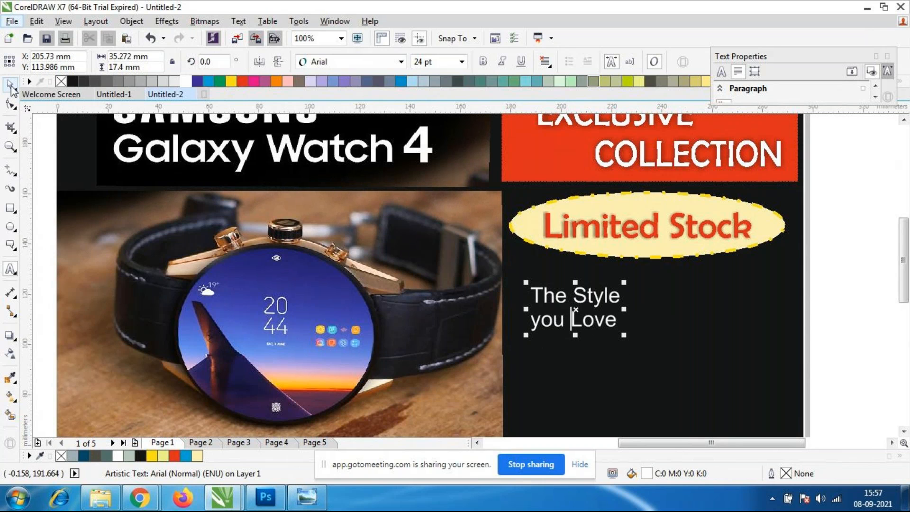
# Move the "The Style you Love" text toward the page's right edge and enlarge it to about 61.4 x 30.3 mm.
pyautogui.scroll(-1, 670, 227)
pyautogui.scroll(1, 638, 295)
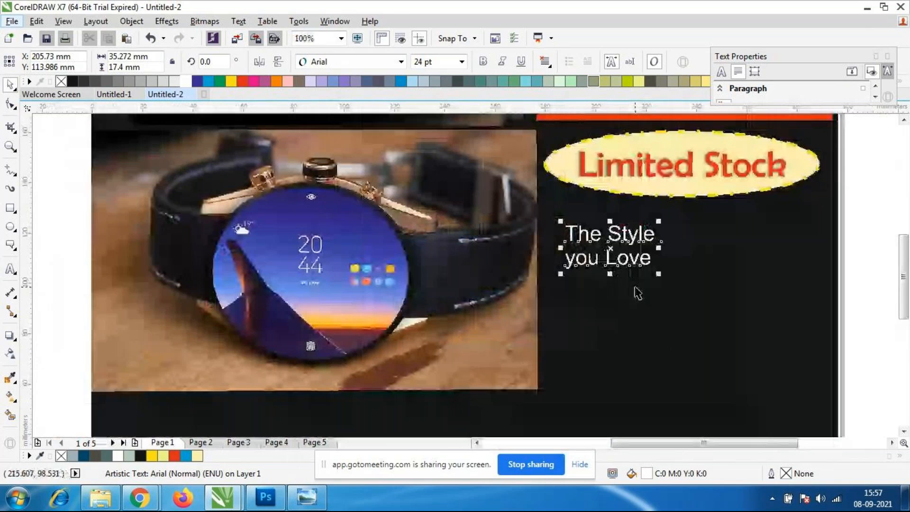
pyautogui.moveTo(609, 259); pyautogui.dragTo(720, 257)
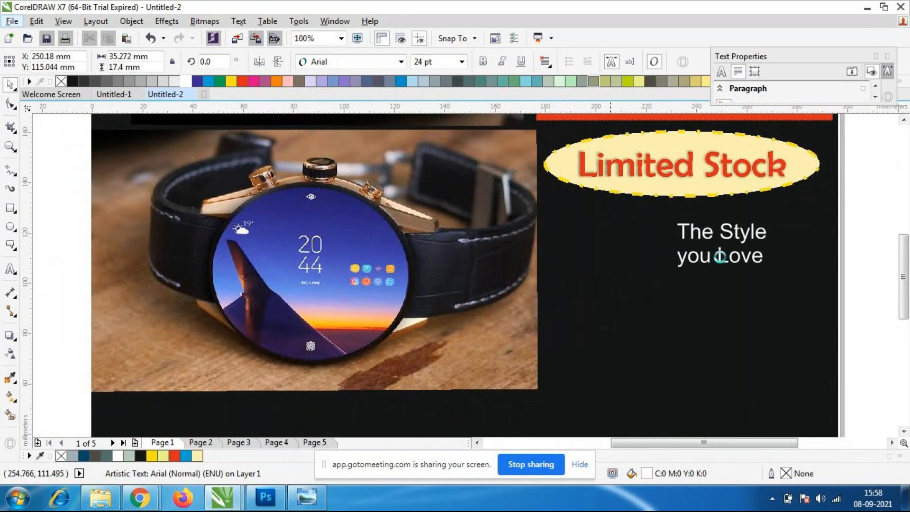
pyautogui.moveTo(785, 281); pyautogui.dragTo(834, 327)
pyautogui.moveTo(730, 245); pyautogui.dragTo(661, 242)
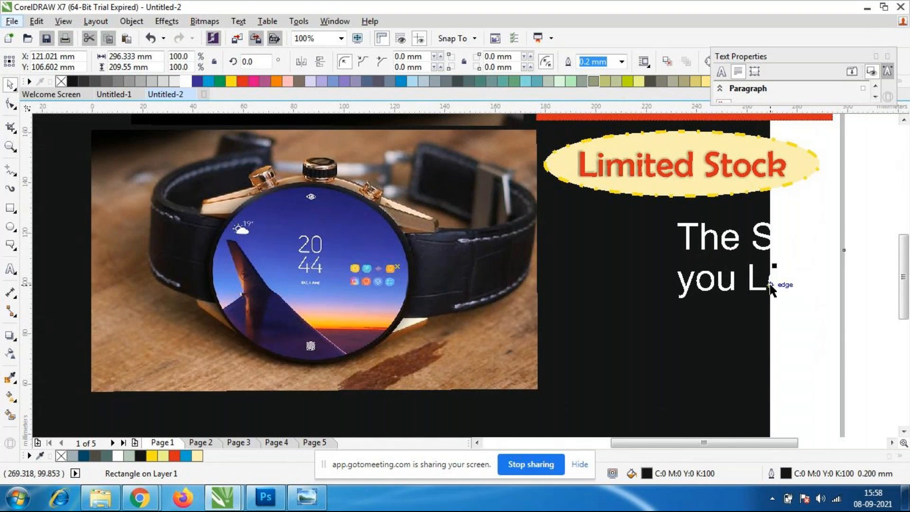
pyautogui.hotkey('ctrl', 'z')
pyautogui.click(841, 303)
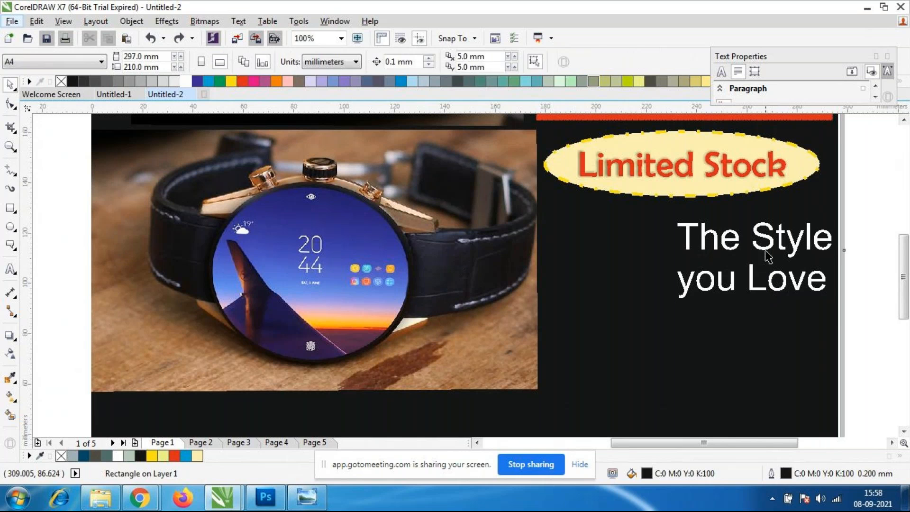
# Move the enlarged "The Style you Love" text back beside the watch photo, just below the "Limited Stock" ellipse.
pyautogui.click(775, 275)
pyautogui.press('Escape')
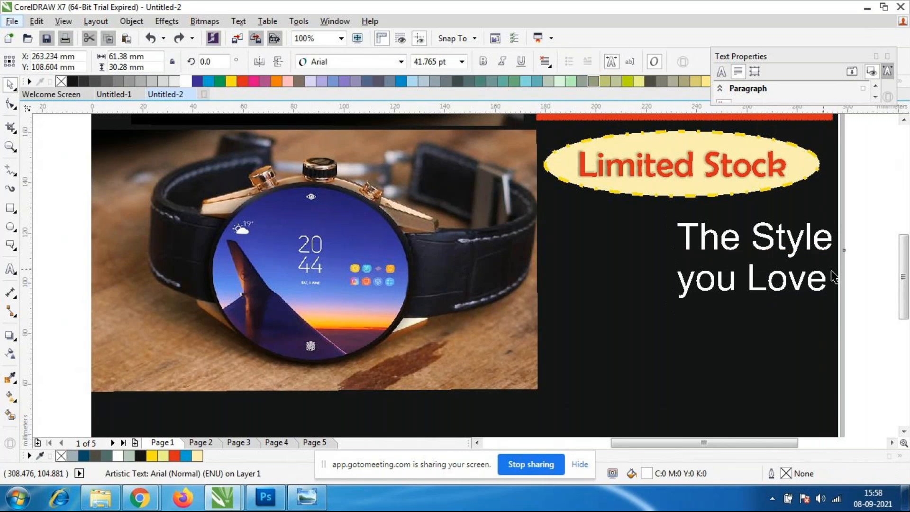
pyautogui.click(758, 252)
pyautogui.moveTo(758, 252); pyautogui.dragTo(631, 249)
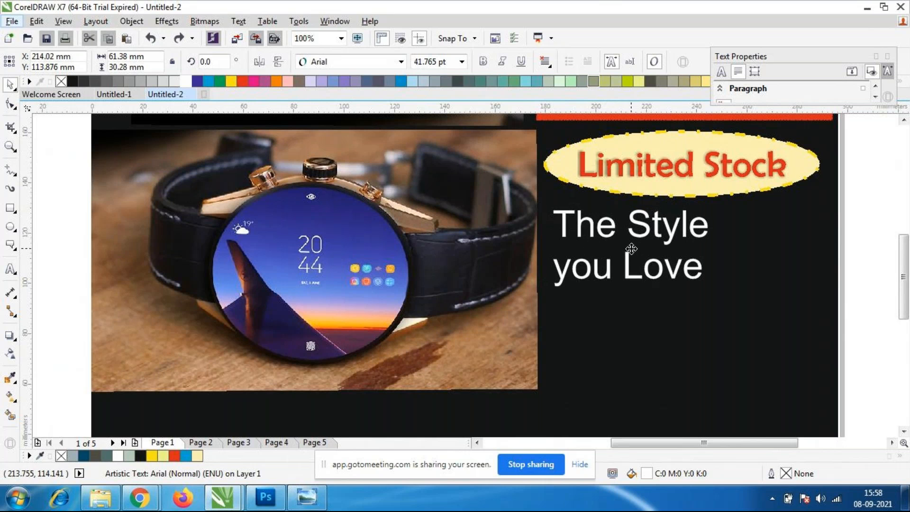
# Indent the second line "you Love" with spaces so it starts beneath "Style", and deselect the text.
pyautogui.click(641, 233)
pyautogui.click(559, 272)
pyautogui.click(552, 268)
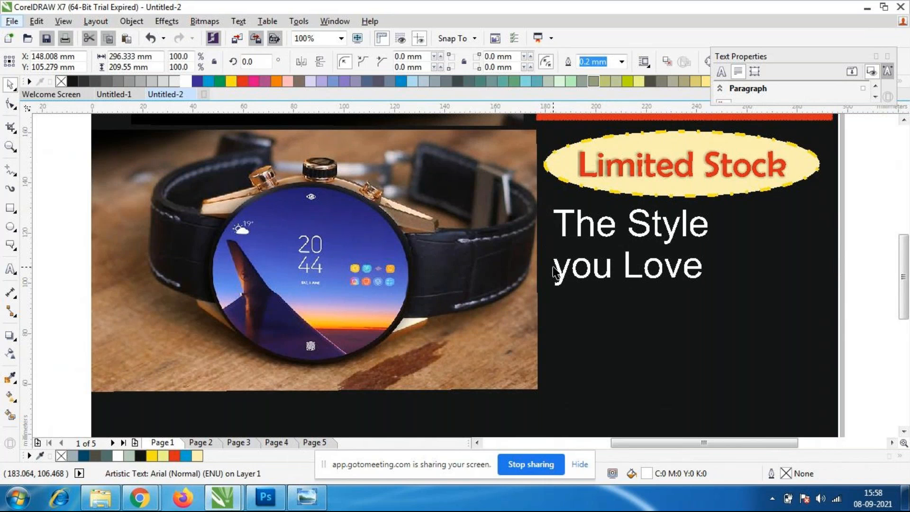
pyautogui.press('F8')
pyautogui.click(555, 268)
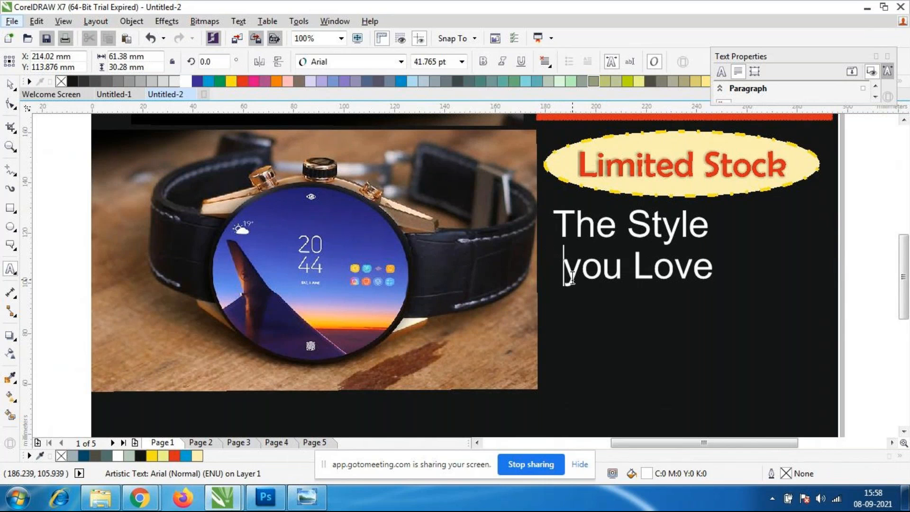
pyautogui.press('BackSpace')
pyautogui.press('BackSpace')
pyautogui.press('BackSpace')
pyautogui.press('Escape')
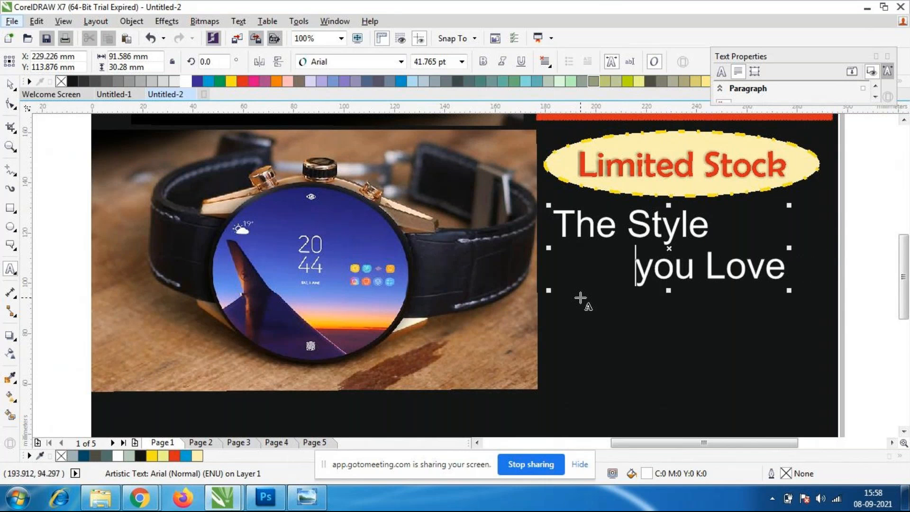
pyautogui.click(9, 89)
pyautogui.click(885, 306)
# Shift the "The Style you Love" text slightly right and down, to about X 234.5 mm, Y 110.5 mm.
pyautogui.scroll(-1, 677, 238)
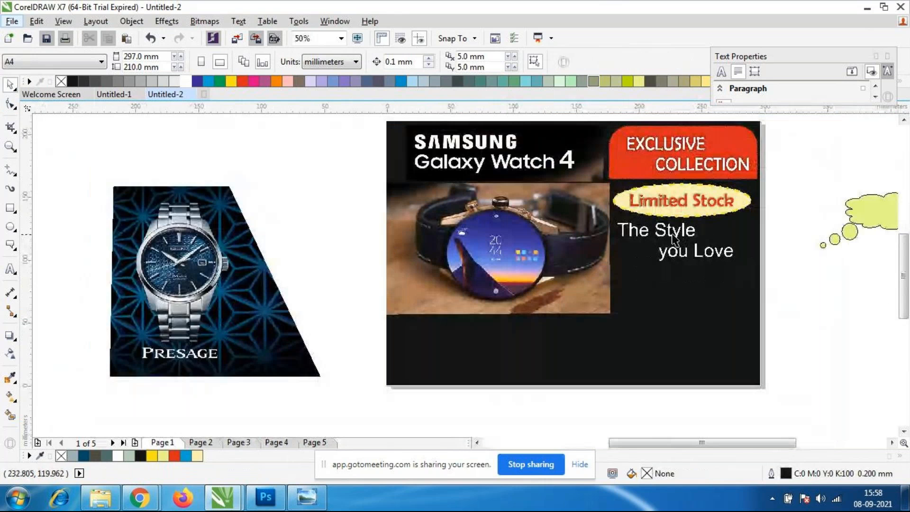
pyautogui.scroll(1, 673, 238)
pyautogui.click(674, 234)
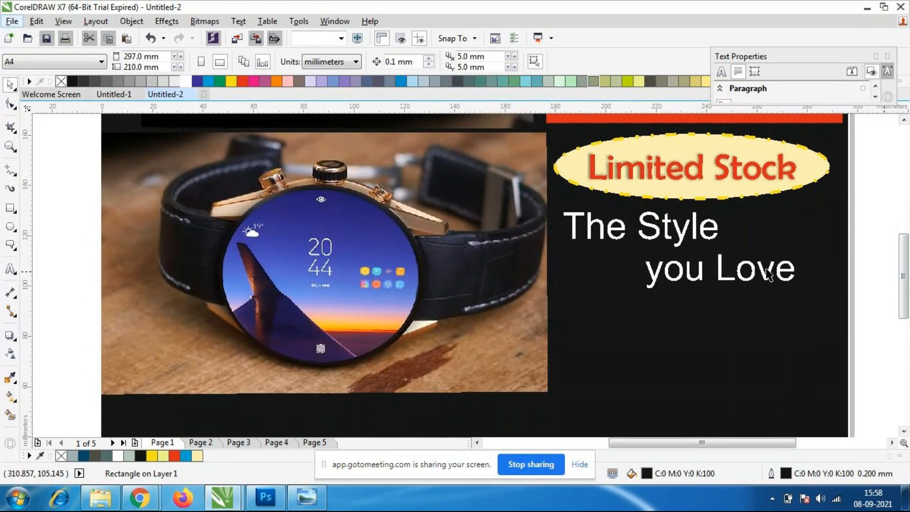
pyautogui.click(680, 241)
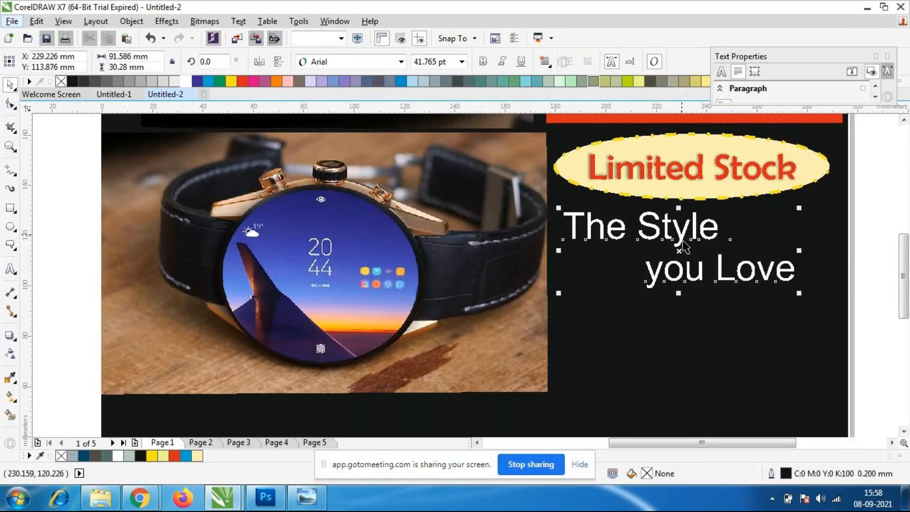
pyautogui.moveTo(680, 242); pyautogui.dragTo(695, 248)
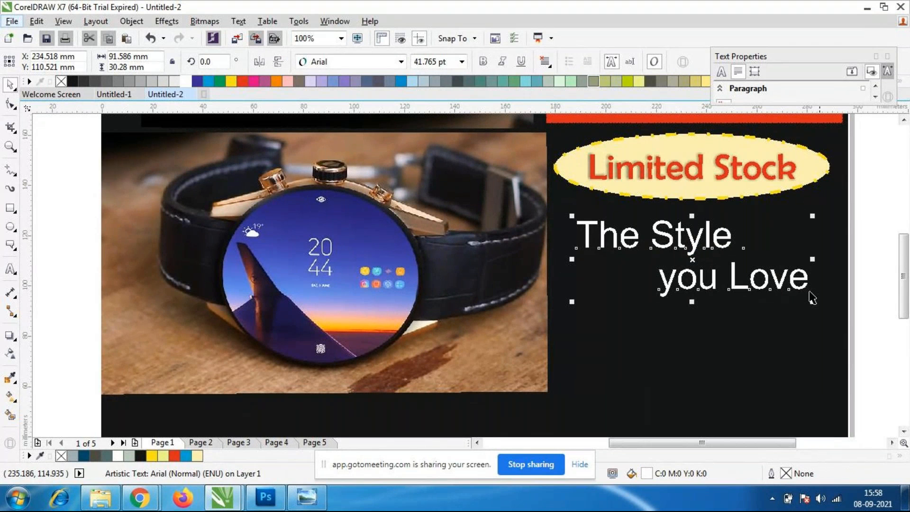
# Try Britannic Bold on the "The Style you Love" text, settle on Brush Script Std, and fill it yellow.
pyautogui.click(400, 62)
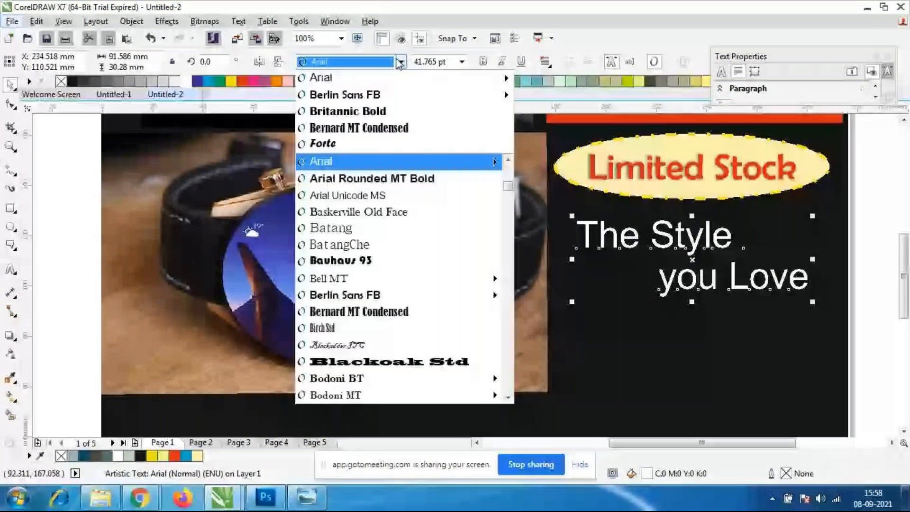
pyautogui.click(348, 111)
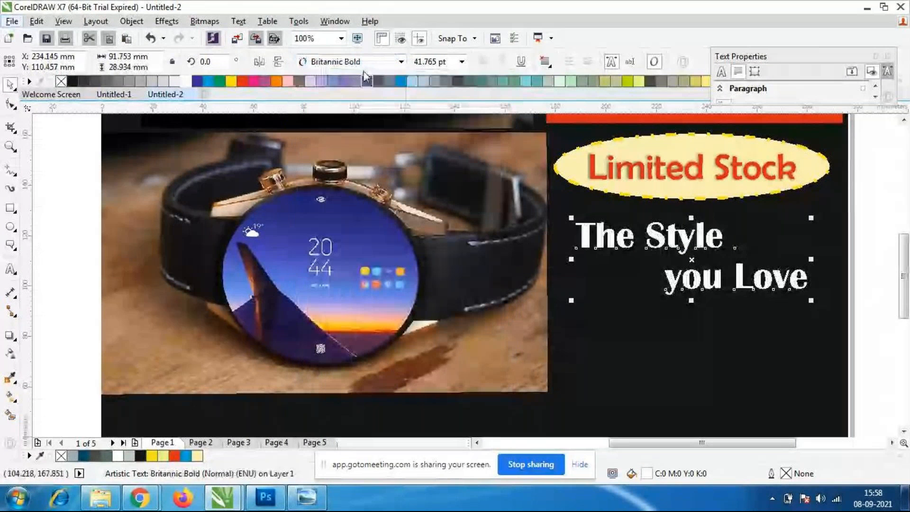
pyautogui.click(400, 62)
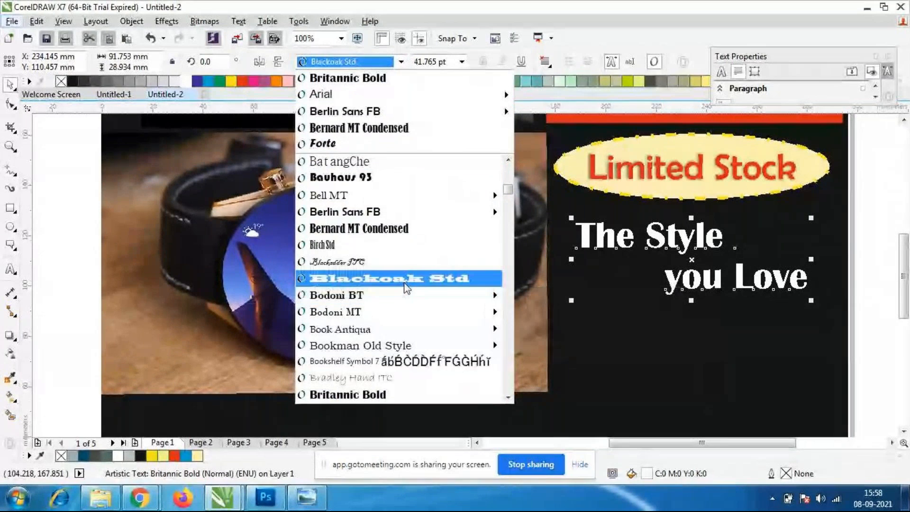
pyautogui.click(379, 374)
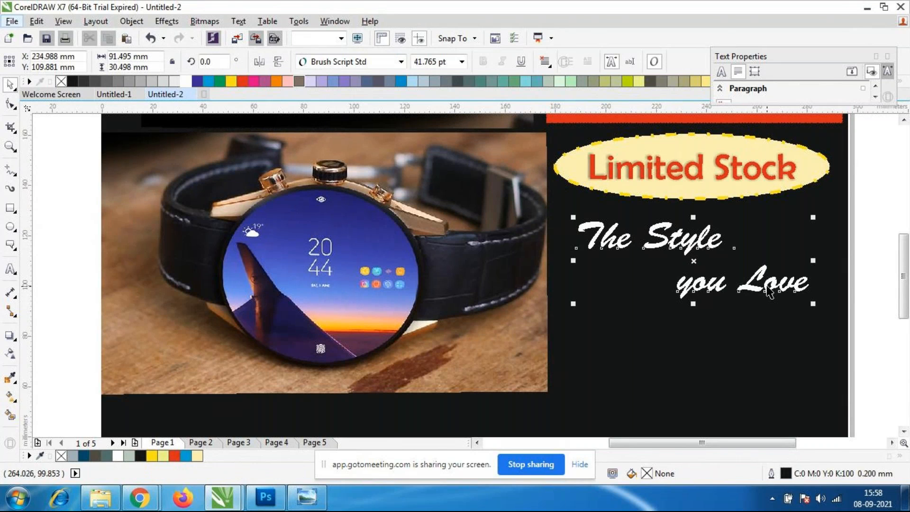
pyautogui.click(229, 82)
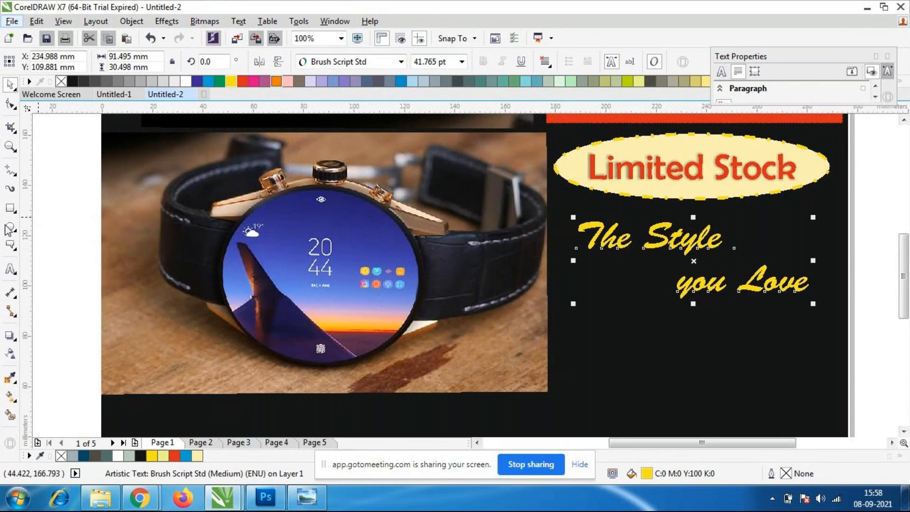
# Sample the blue R:55 G:54 B:156 from the watch face and apply it to the "The Style you Love" text.
pyautogui.click(11, 378)
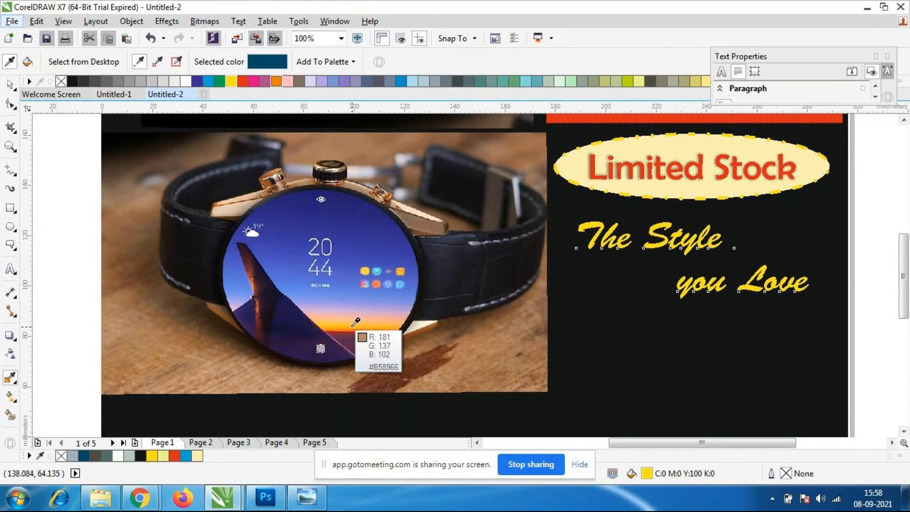
pyautogui.click(346, 239)
pyautogui.click(346, 241)
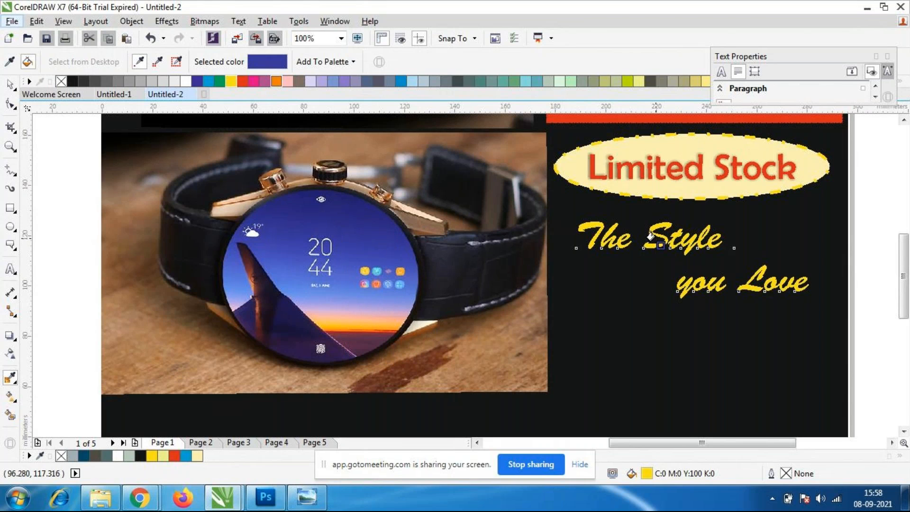
pyautogui.click(660, 237)
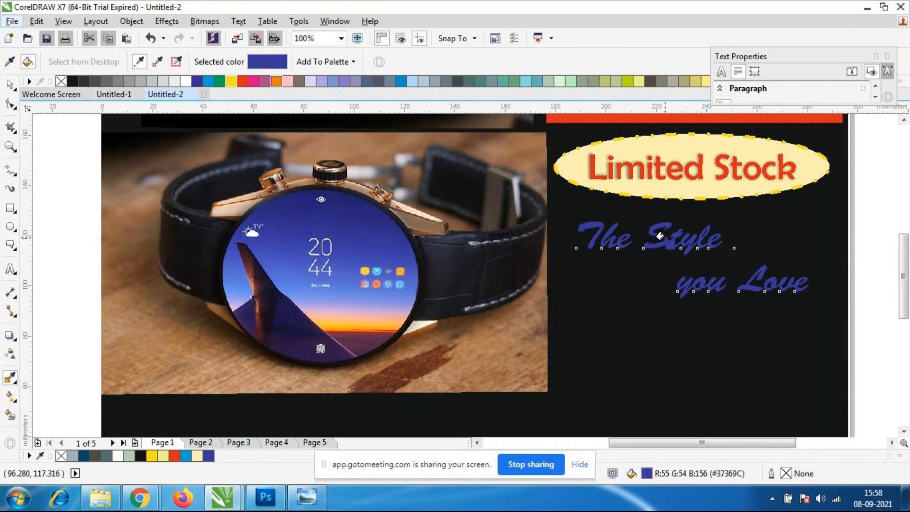
pyautogui.click(10, 84)
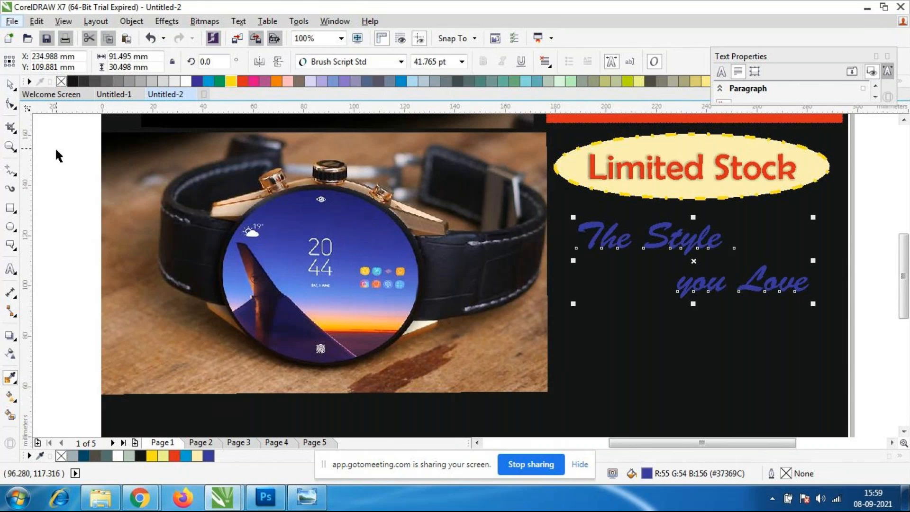
pyautogui.click(708, 246)
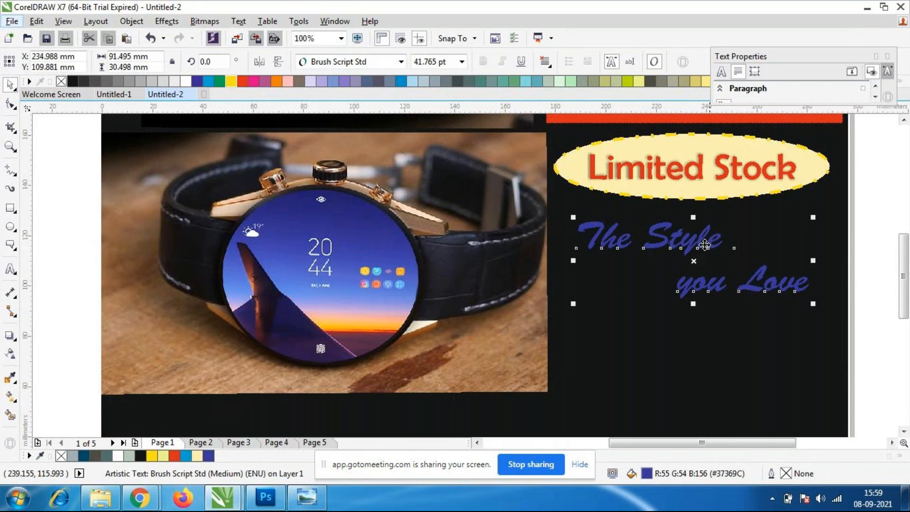
pyautogui.click(11, 335)
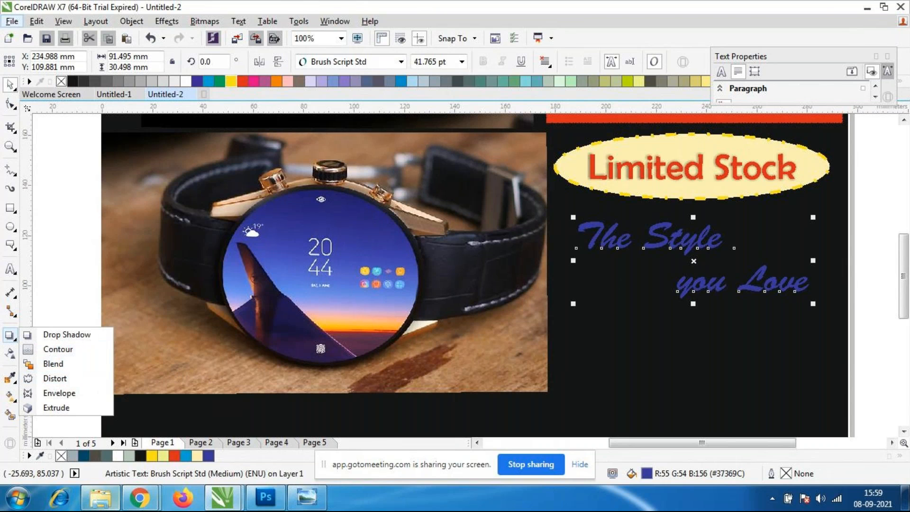
# Switch to the GoToMeeting window in Chrome, check the latest meeting chat messages, and return to CorelDRAW.
pyautogui.moveTo(140, 497)
pyautogui.click(77, 421)
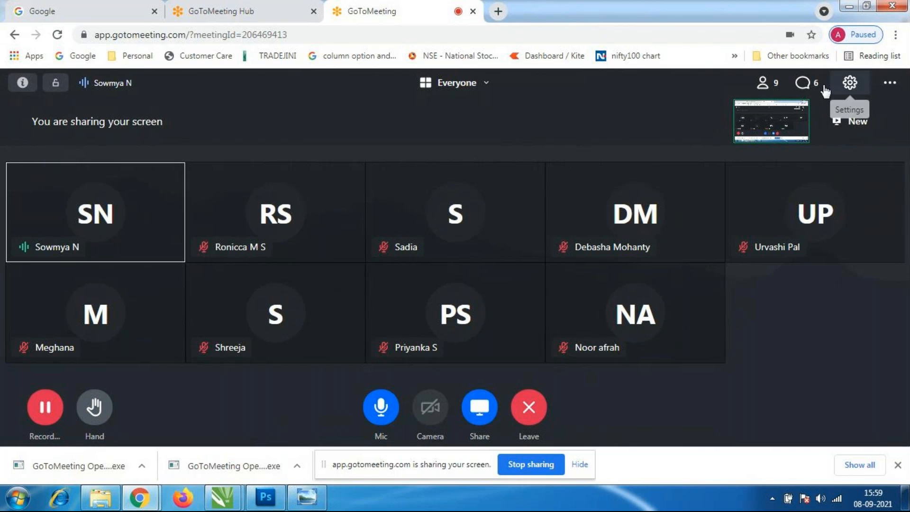
pyautogui.click(807, 83)
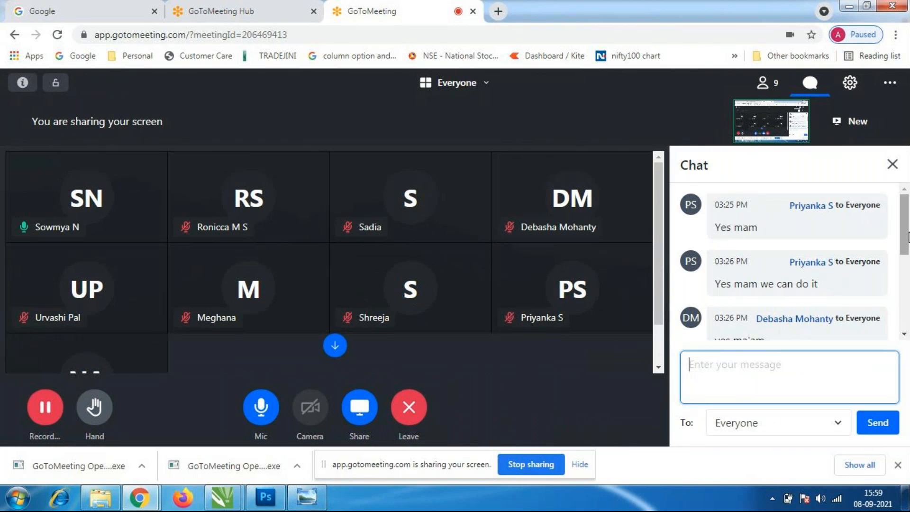
pyautogui.scroll(-5, 908, 237)
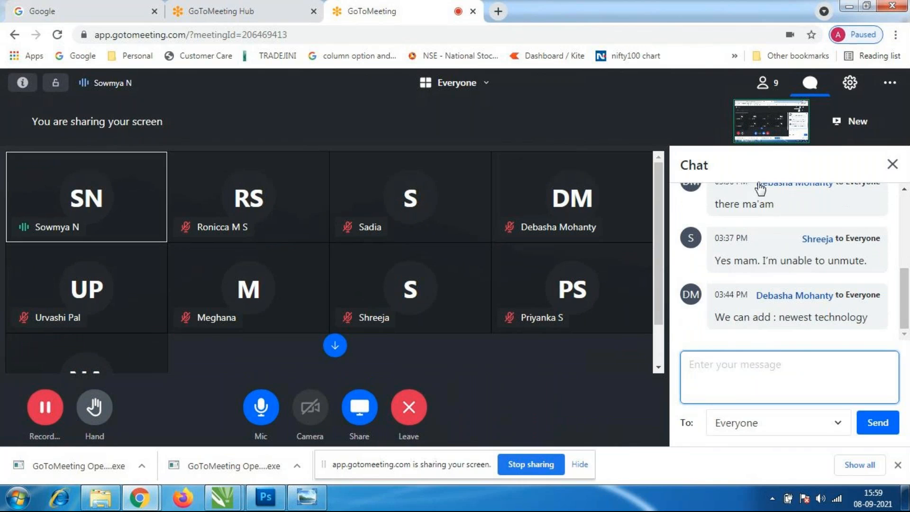
pyautogui.click(804, 371)
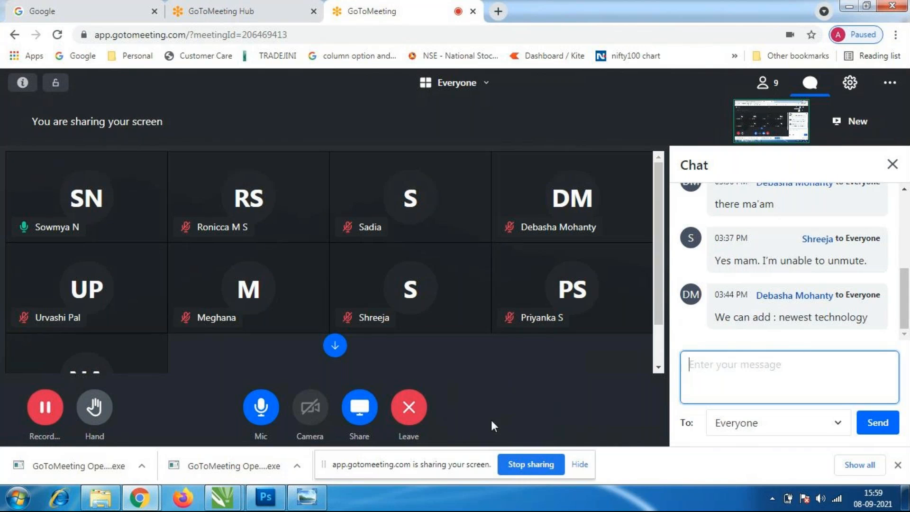
pyautogui.moveTo(265, 496)
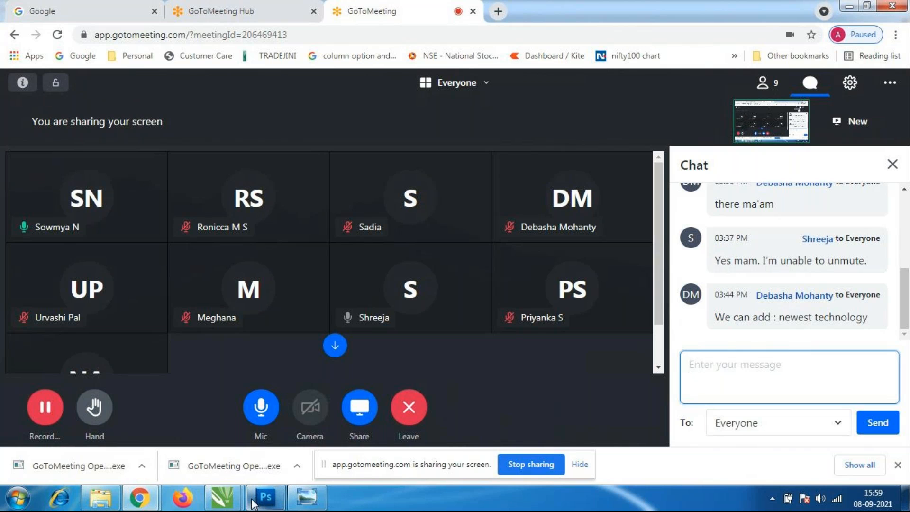
pyautogui.moveTo(223, 506)
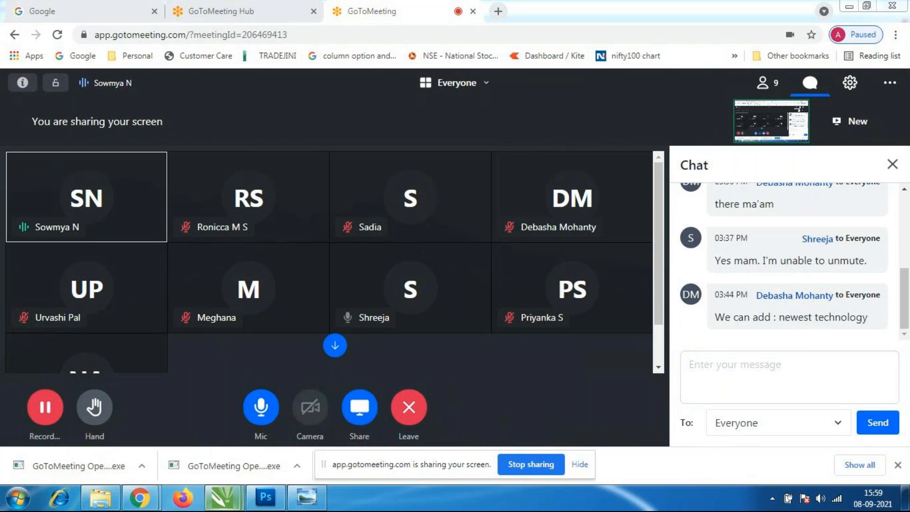
pyautogui.click(299, 419)
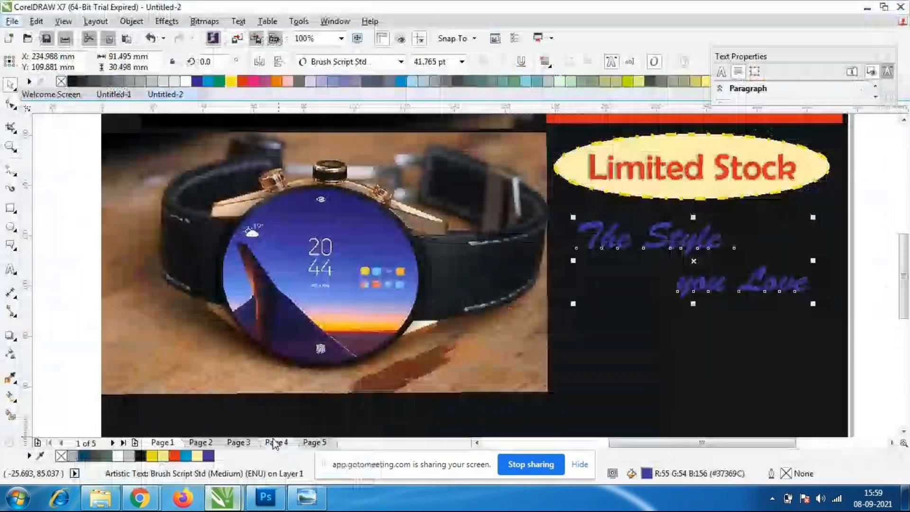
# Check the GoToMeeting chat once more for new replies and switch back to the CorelDRAW design.
pyautogui.moveTo(139, 497)
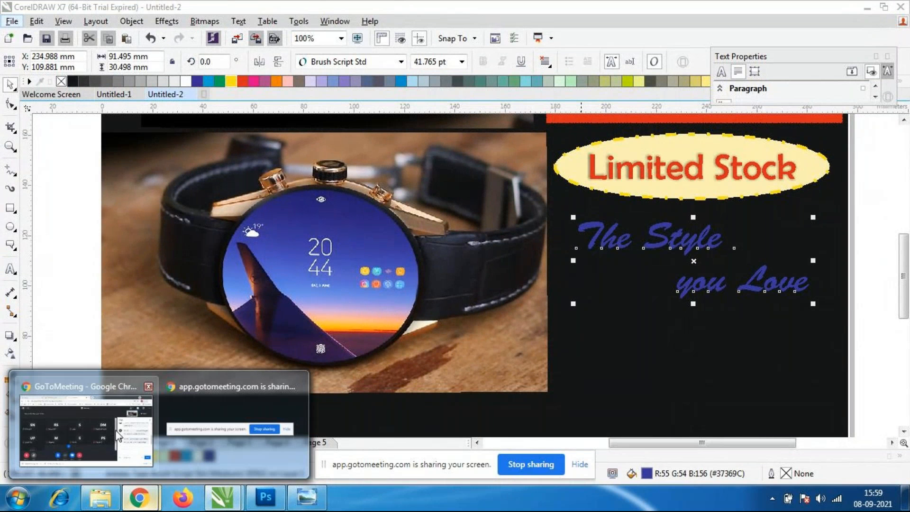
pyautogui.click(117, 435)
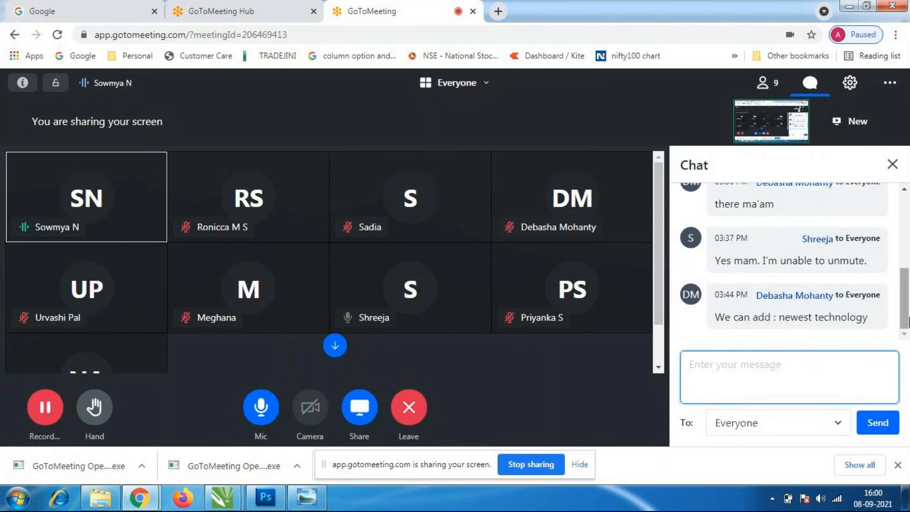
pyautogui.click(905, 497)
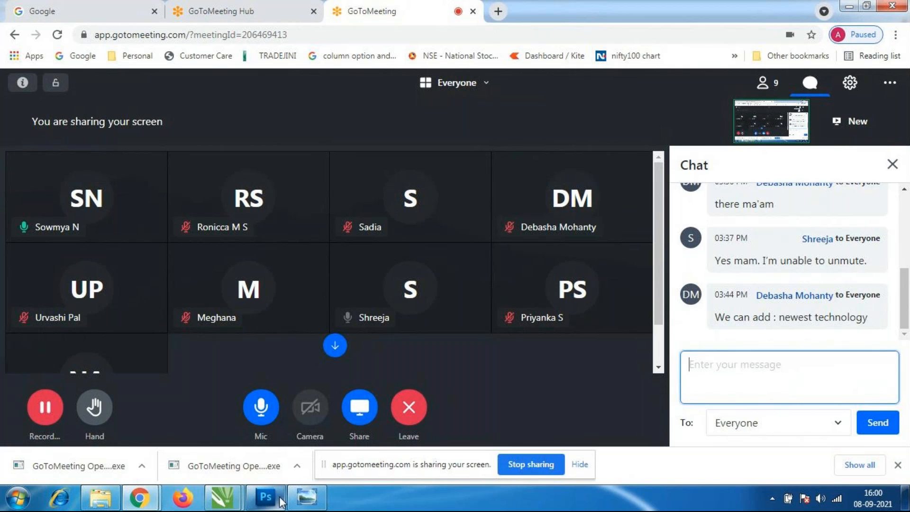
pyautogui.moveTo(232, 500)
pyautogui.click(297, 431)
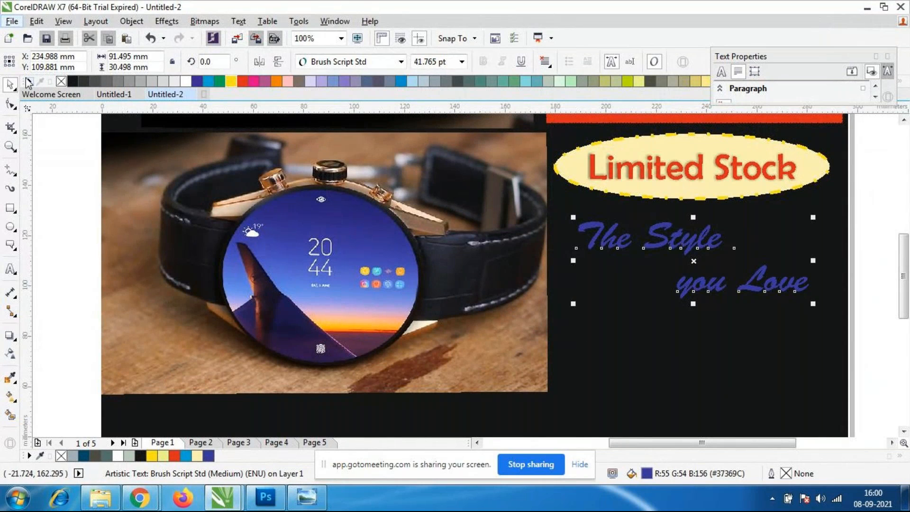
# Move the "The Style you Love" text down and slightly left, to about X 228 mm, Y 75 mm.
pyautogui.moveTo(813, 260); pyautogui.dragTo(723, 261)
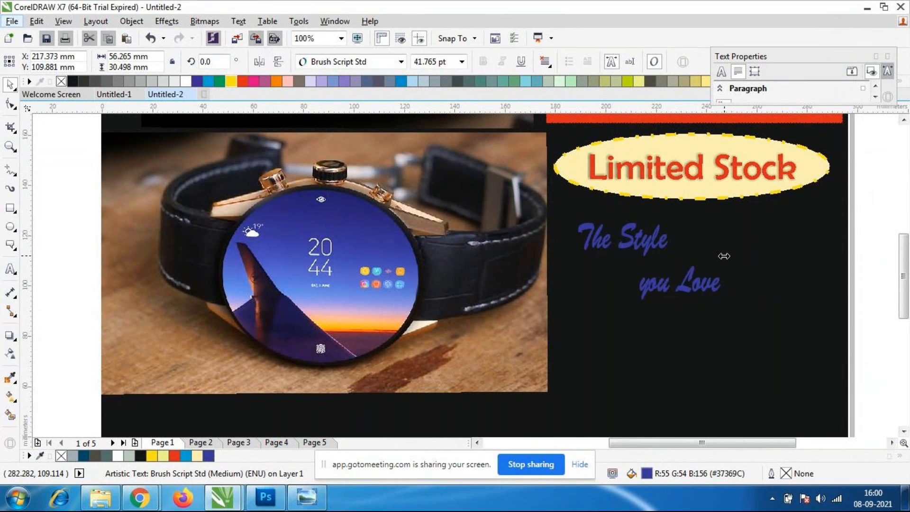
pyautogui.hotkey('ctrl', 'z')
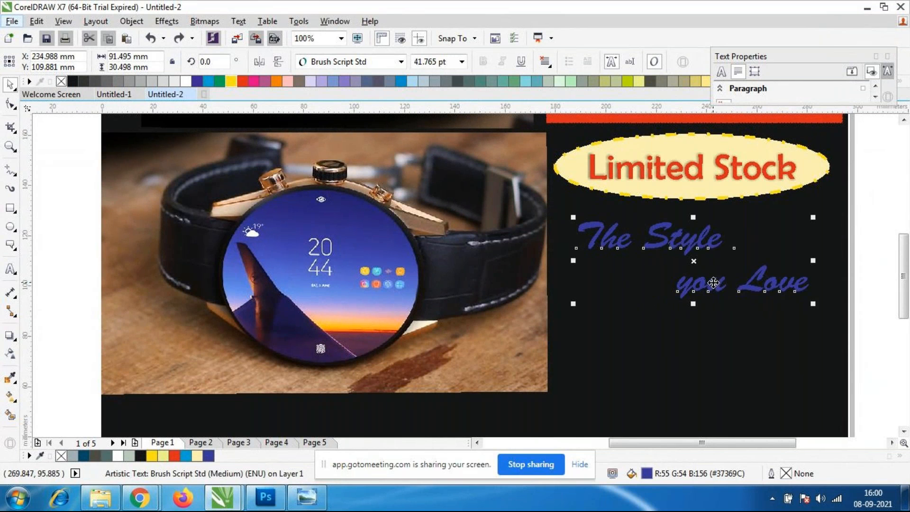
pyautogui.moveTo(701, 322); pyautogui.dragTo(694, 371)
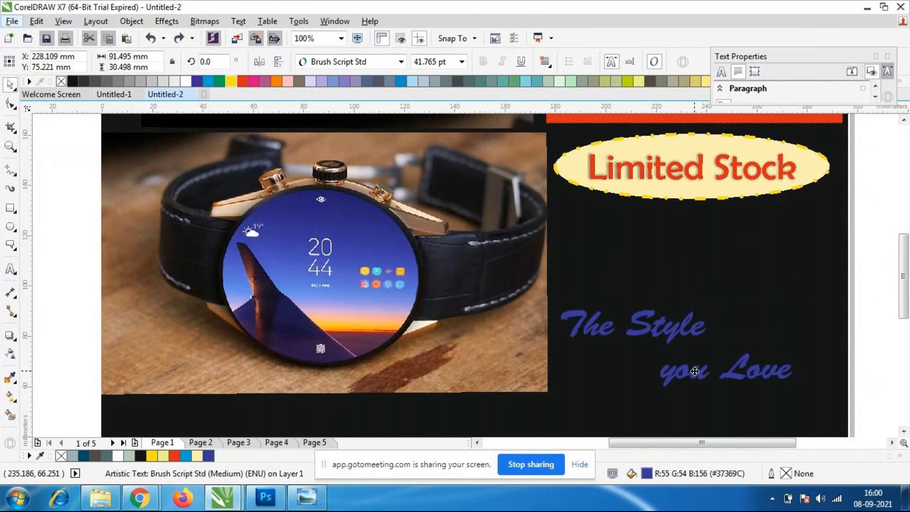
pyautogui.scroll(-1, 591, 210)
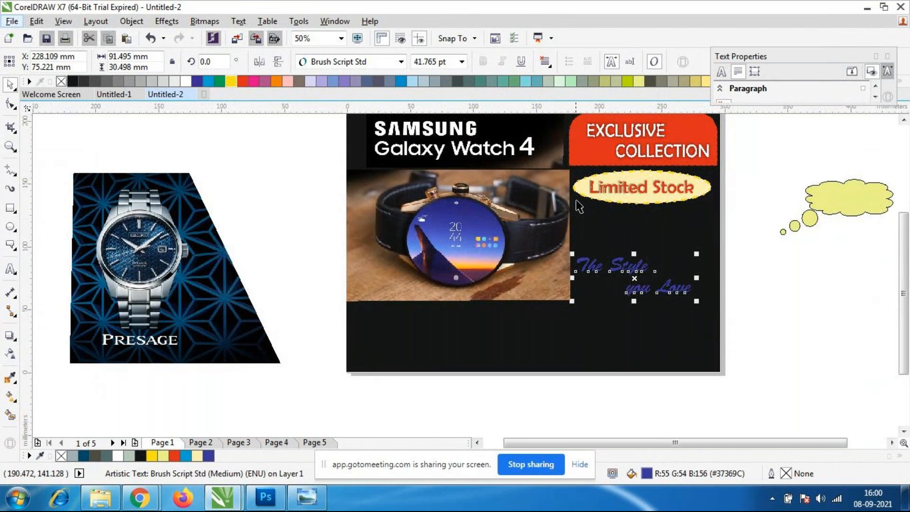
# Add the artistic text "30% off" in 24 pt Arial below the "Limited Stock" badge and fill it yellow.
pyautogui.click(11, 269)
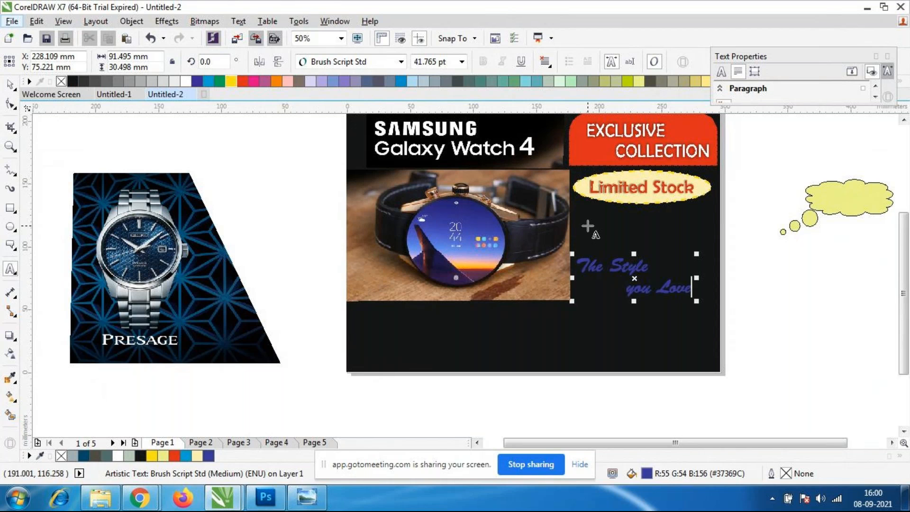
pyautogui.click(585, 222)
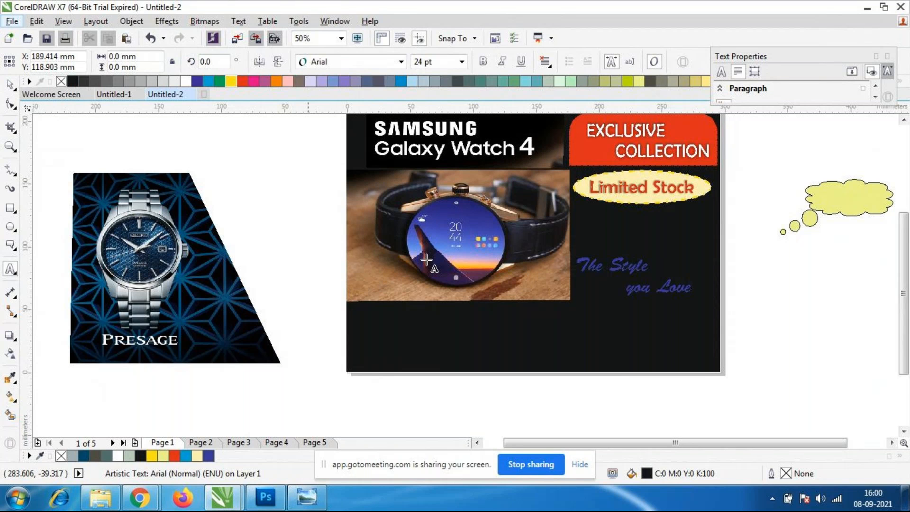
pyautogui.click(9, 62)
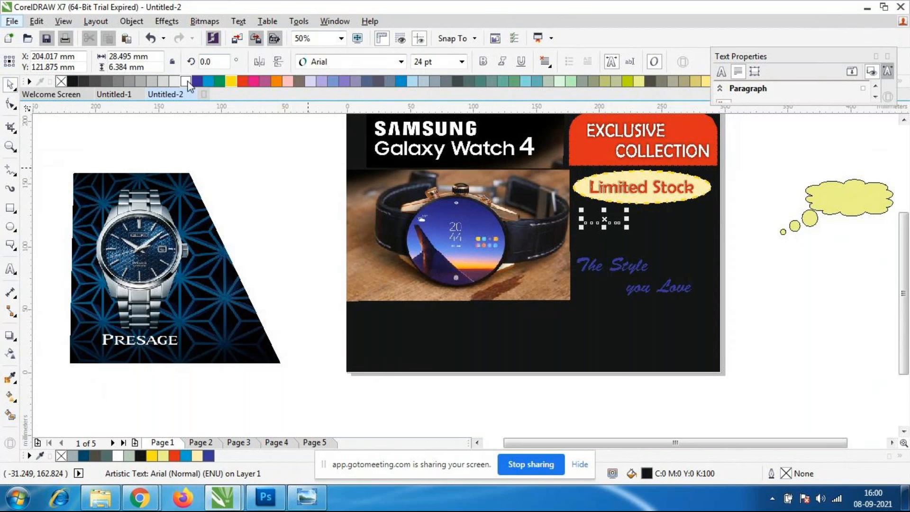
pyautogui.click(231, 81)
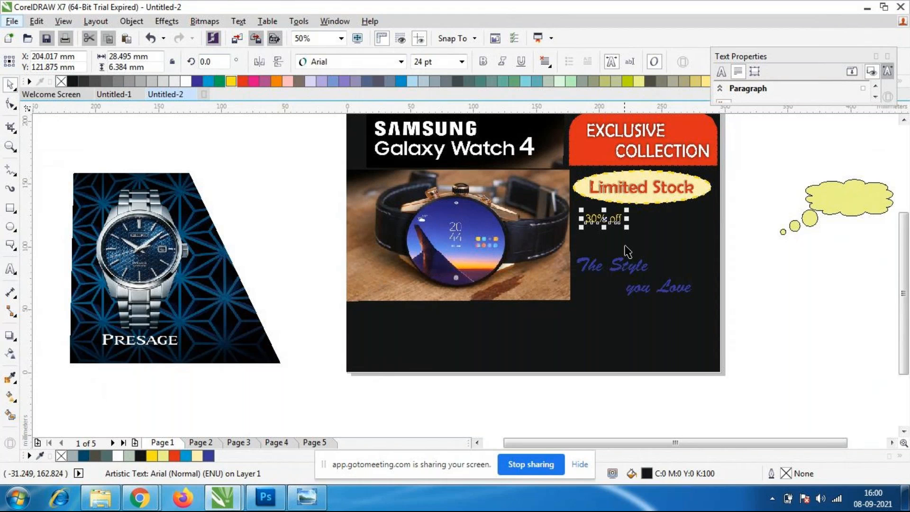
# Enlarge the "30% off" text to about 99 mm wide and shift it to about X 237 mm, Y 109 mm.
pyautogui.moveTo(627, 230); pyautogui.dragTo(709, 250)
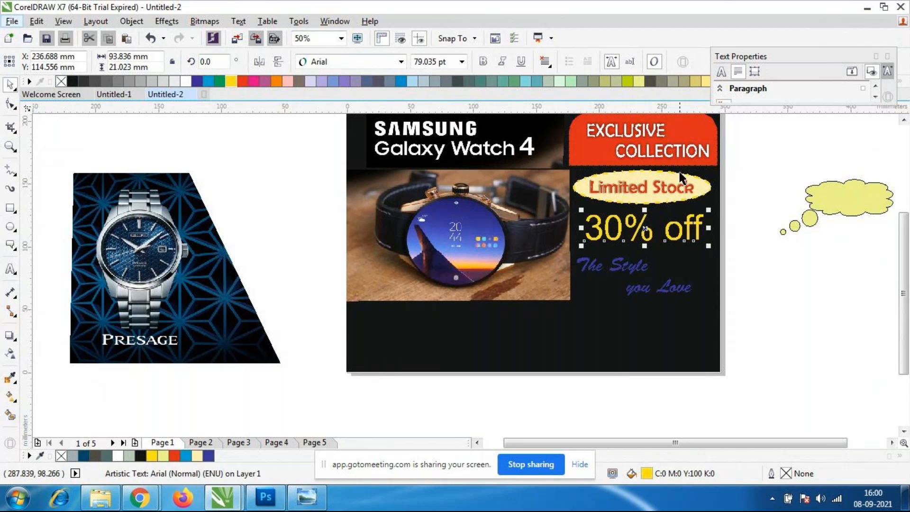
pyautogui.moveTo(709, 246); pyautogui.dragTo(716, 253)
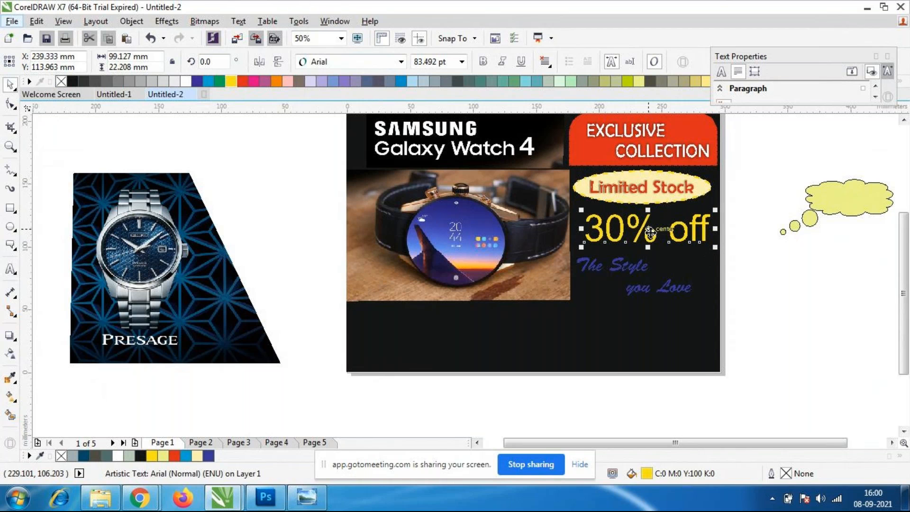
pyautogui.moveTo(647, 228); pyautogui.dragTo(644, 234)
# Try Bauhaus 93 on the "30" in "30% off", and settle on Bernard MT Condensed.
pyautogui.doubleClick(643, 234)
pyautogui.moveTo(623, 237); pyautogui.dragTo(585, 241)
pyautogui.click(642, 240)
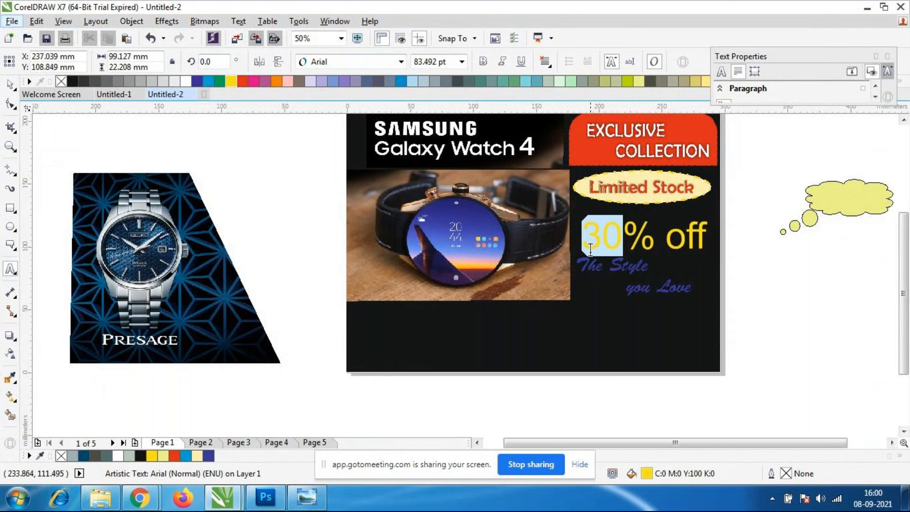
pyautogui.click(401, 62)
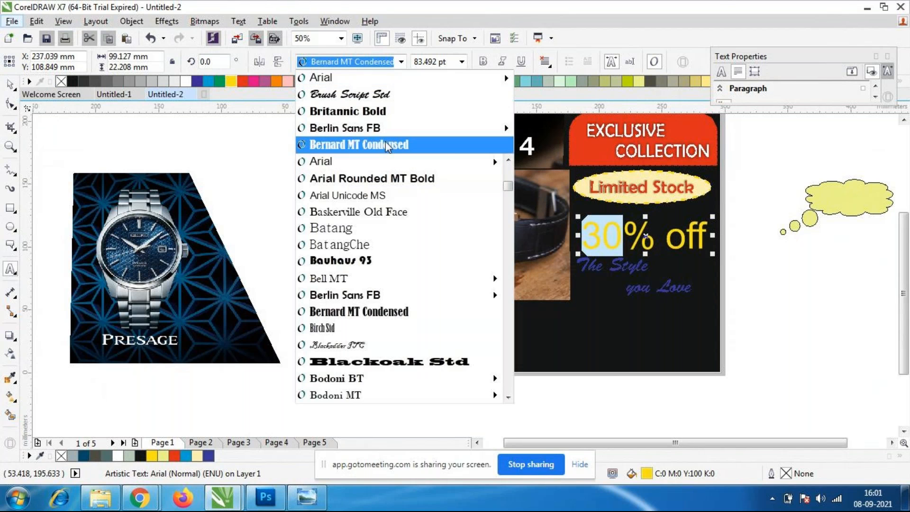
pyautogui.click(354, 258)
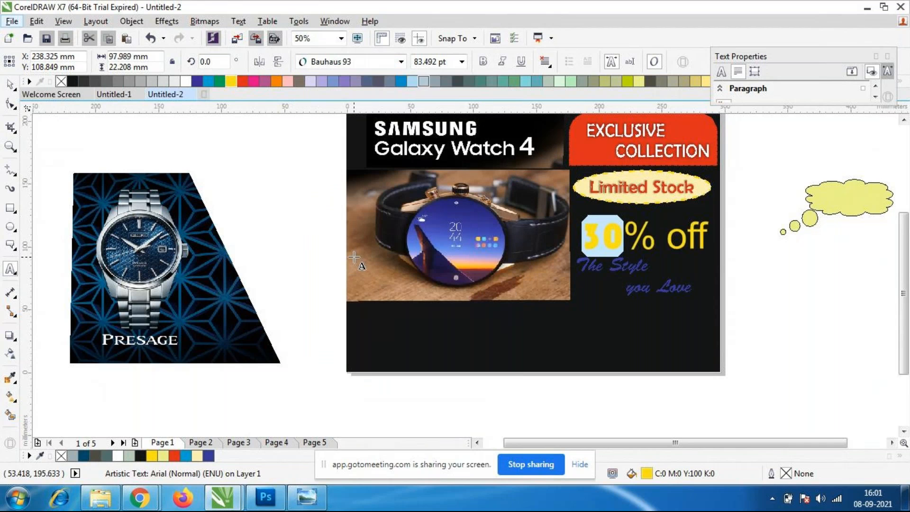
pyautogui.click(402, 62)
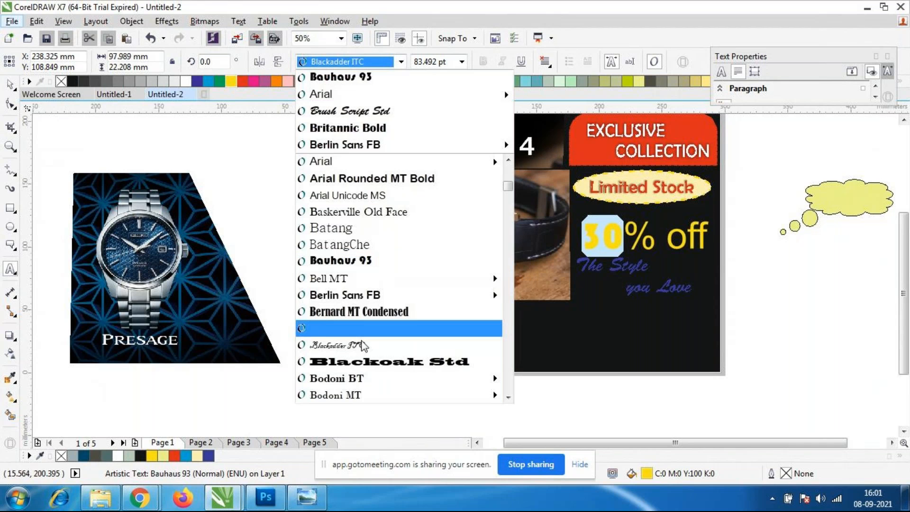
pyautogui.click(379, 310)
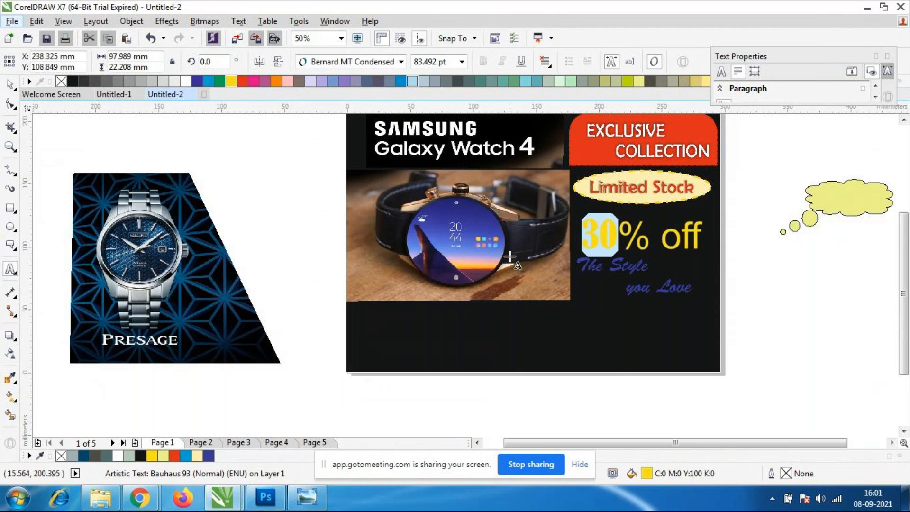
pyautogui.moveTo(606, 238); pyautogui.dragTo(646, 244)
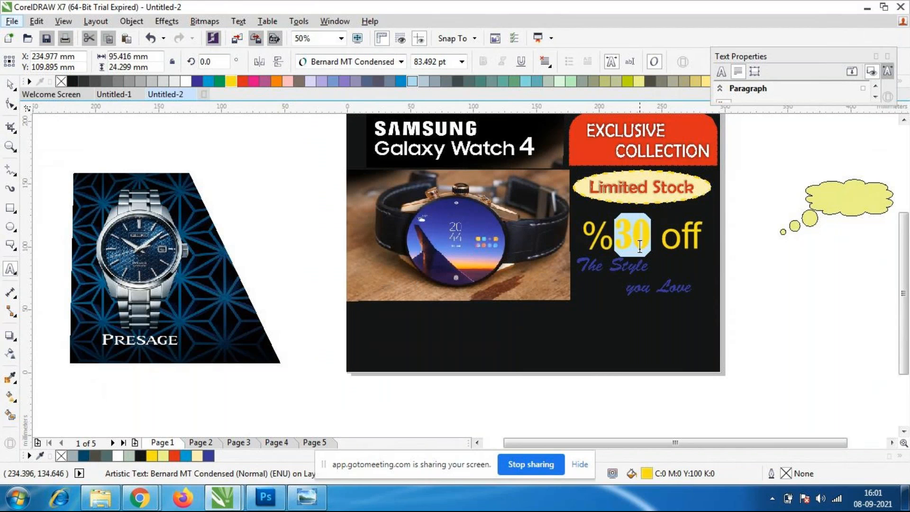
pyautogui.hotkey('ctrl', 'z')
pyautogui.hotkey('ctrl', 'z')
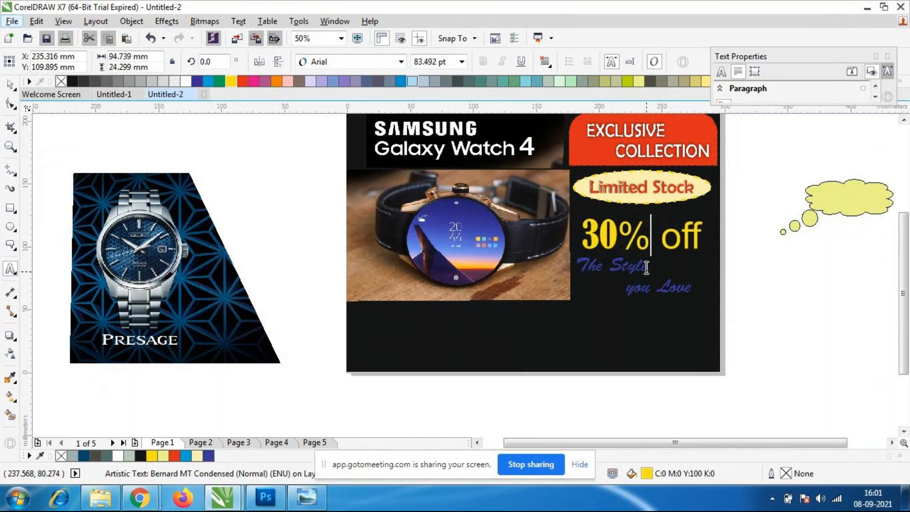
# Try the percent sign in "30% off" at 36 pt, and settle on 48 pt.
pyautogui.click(653, 245)
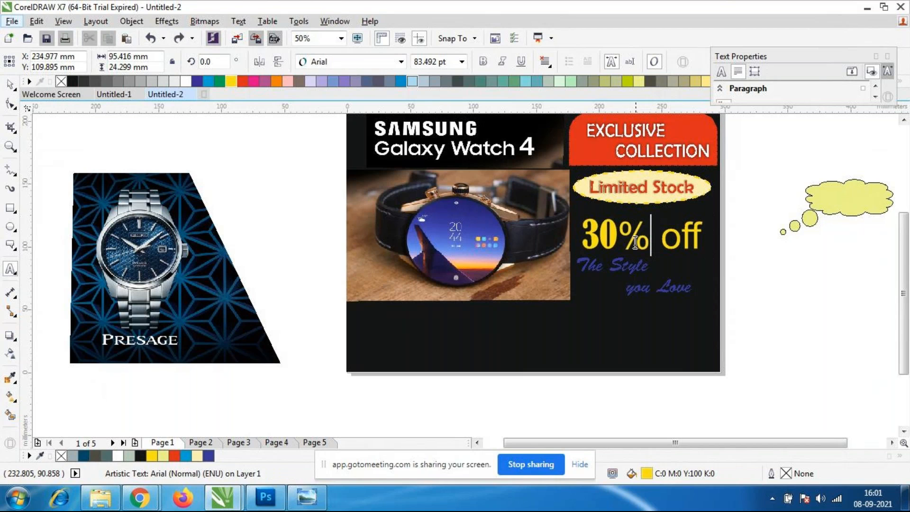
pyautogui.moveTo(652, 245); pyautogui.dragTo(618, 244)
pyautogui.click(462, 62)
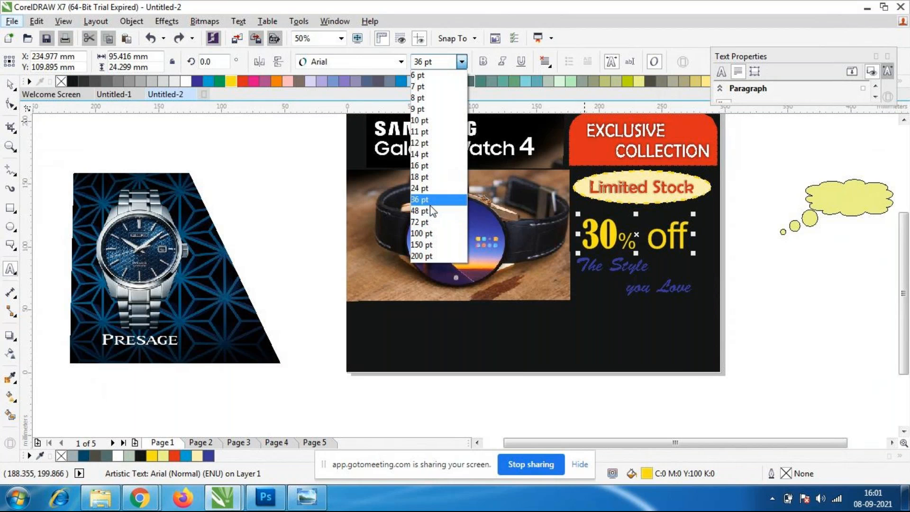
pyautogui.click(430, 203)
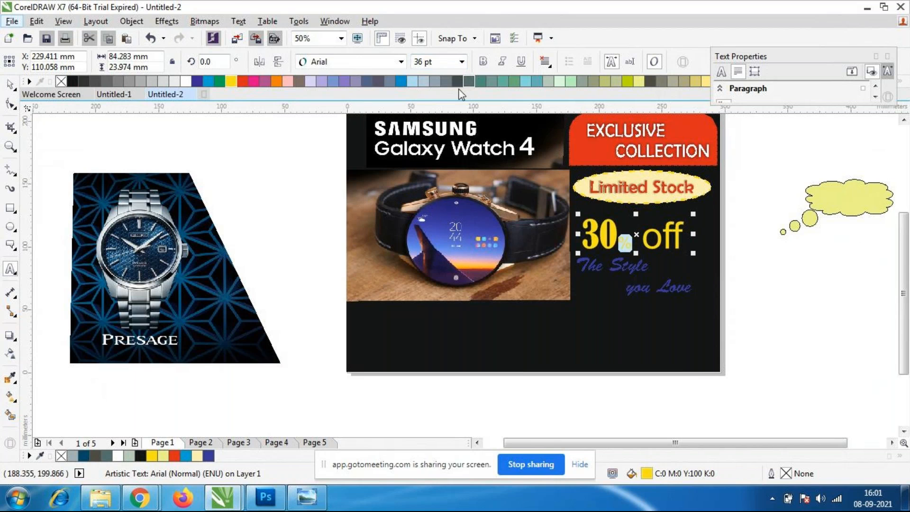
pyautogui.click(461, 62)
pyautogui.click(432, 210)
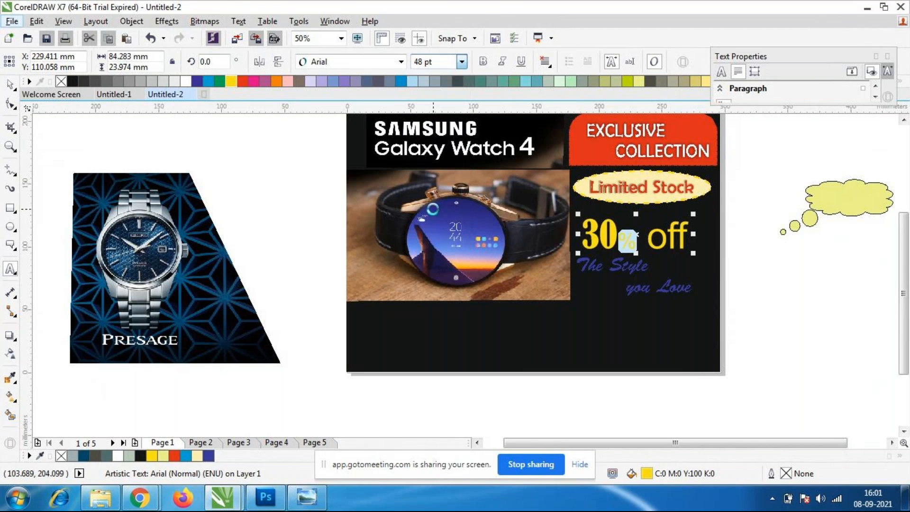
pyautogui.click(461, 61)
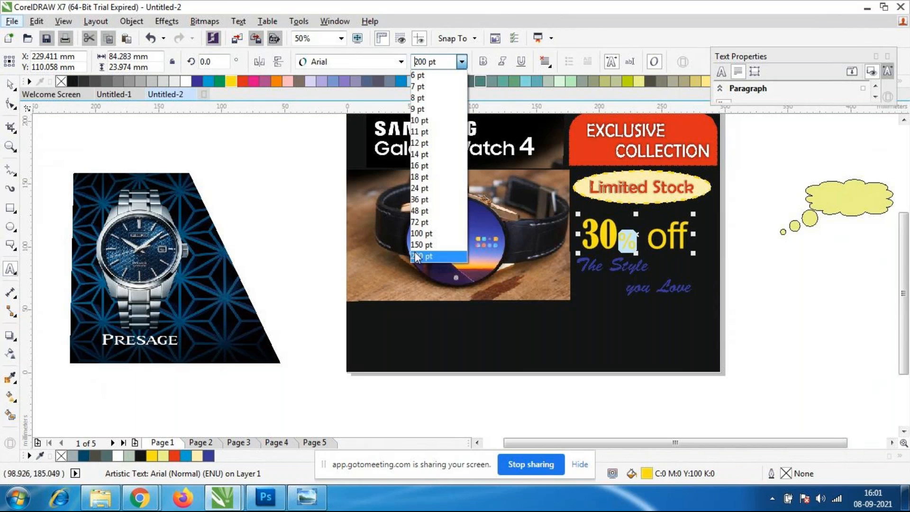
pyautogui.click(421, 212)
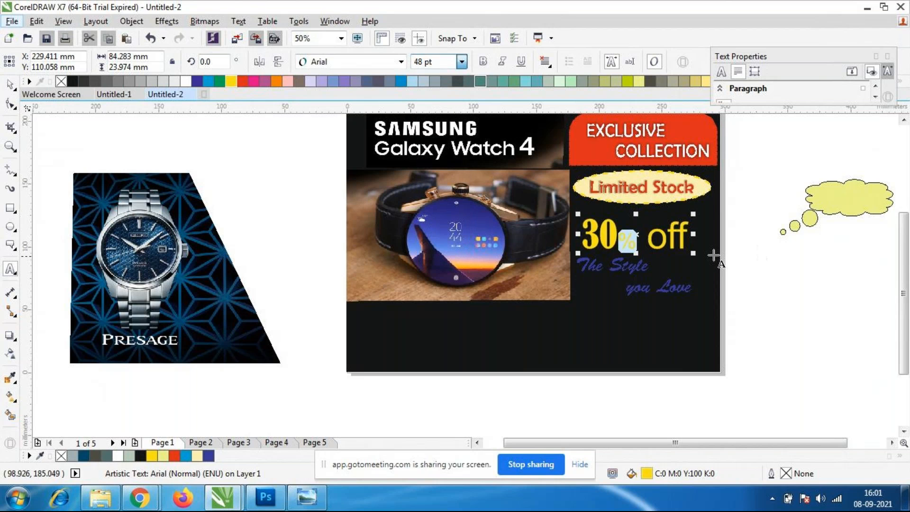
# Reduce the word "off" in the "30% off" text to 72 pt.
pyautogui.moveTo(647, 239); pyautogui.dragTo(719, 251)
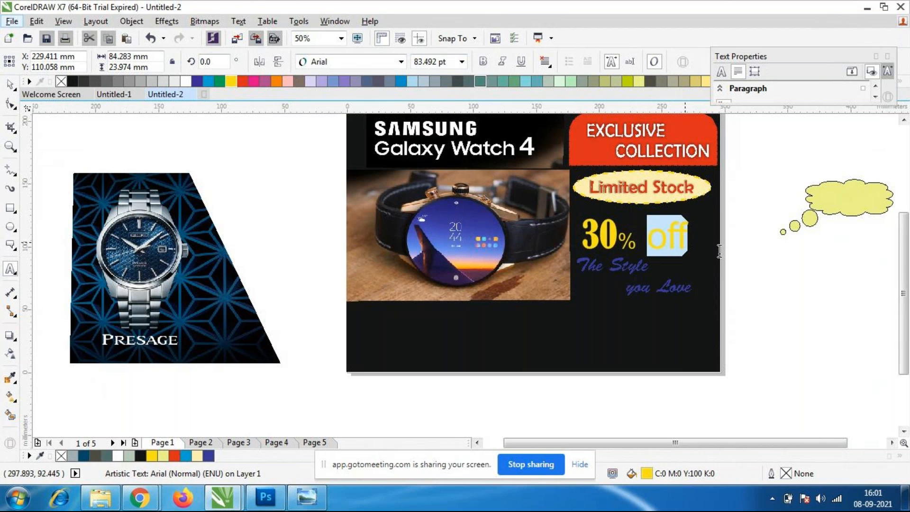
pyautogui.click(461, 62)
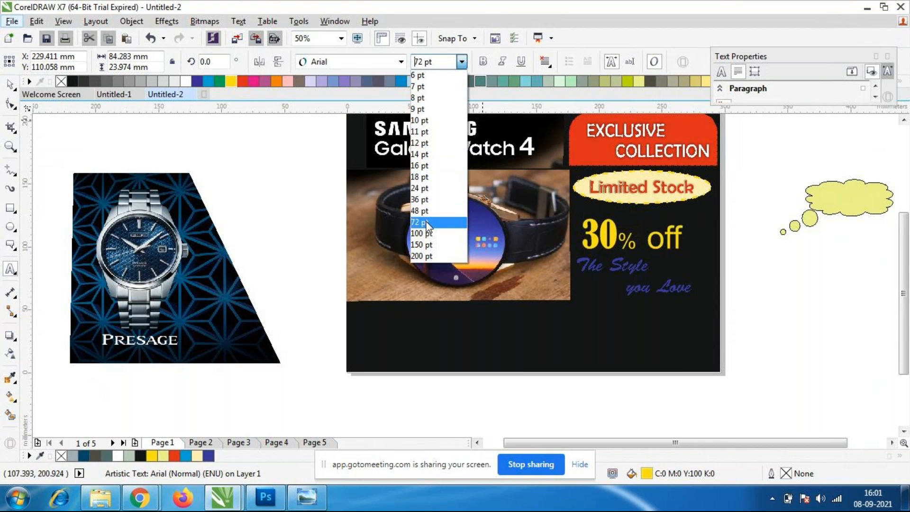
pyautogui.click(428, 223)
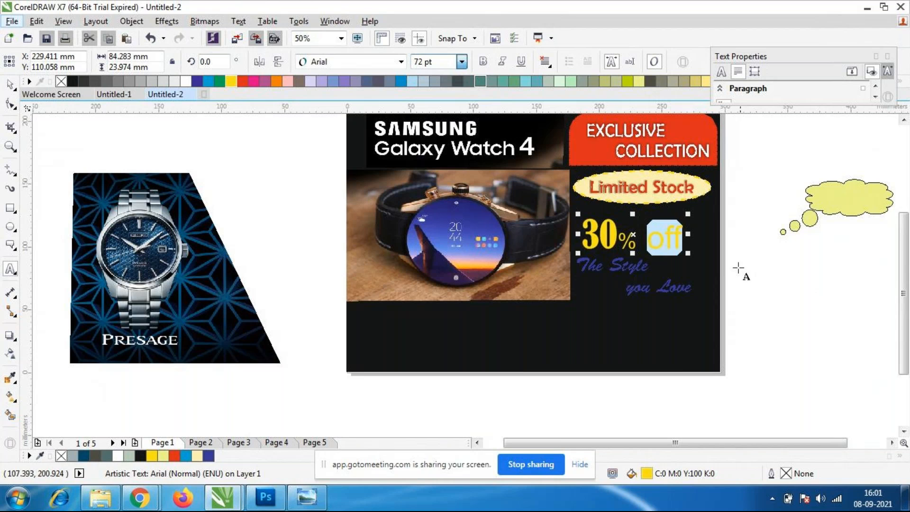
# Retype the word "off" in the discount text in capitals as "OFF".
pyautogui.press('End')
pyautogui.press('BackSpace')
pyautogui.press('BackSpace')
pyautogui.write('FF')
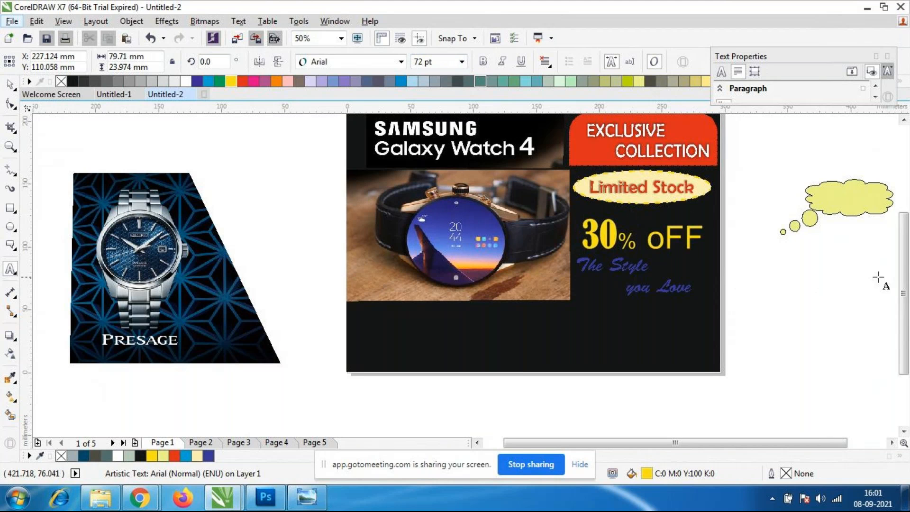
pyautogui.click(665, 242)
pyautogui.press('BackSpace')
pyautogui.write('O')
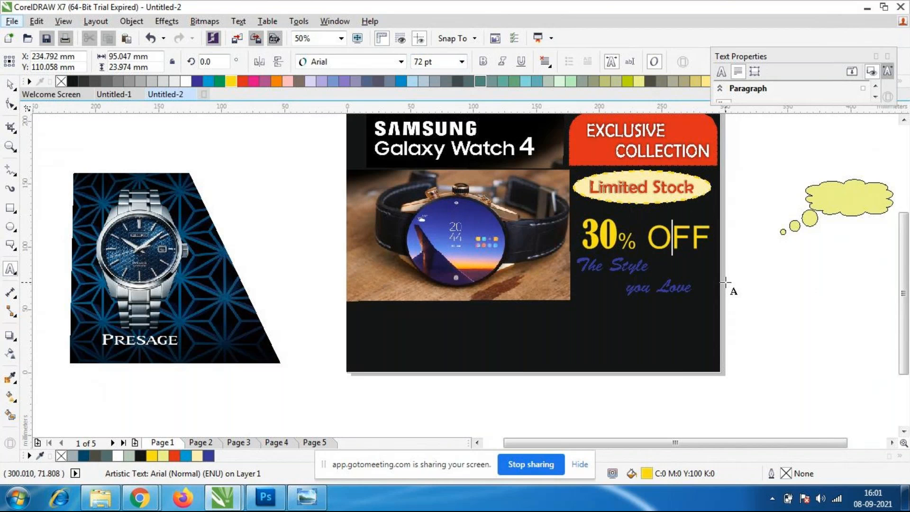
# Break the discount text before "OFF" so that the word starts a second line under "30%".
pyautogui.doubleClick(648, 237)
pyautogui.click(648, 238)
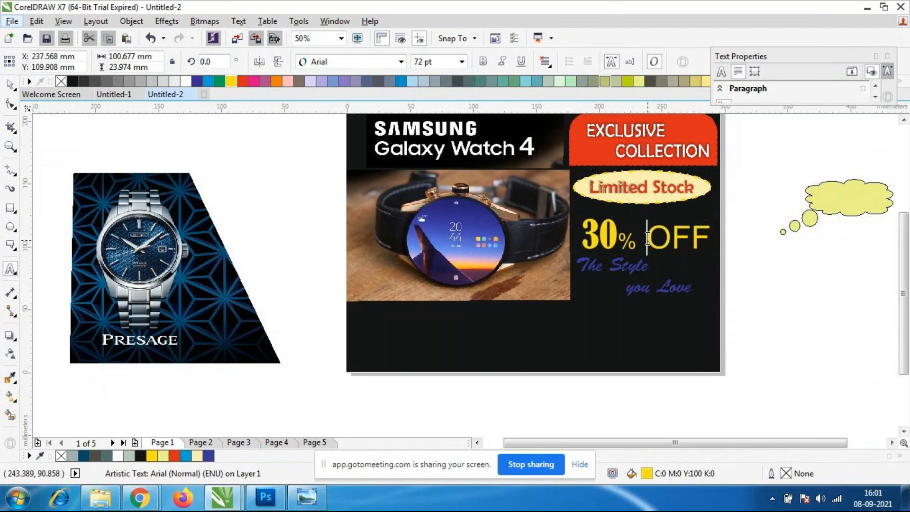
pyautogui.press('Return')
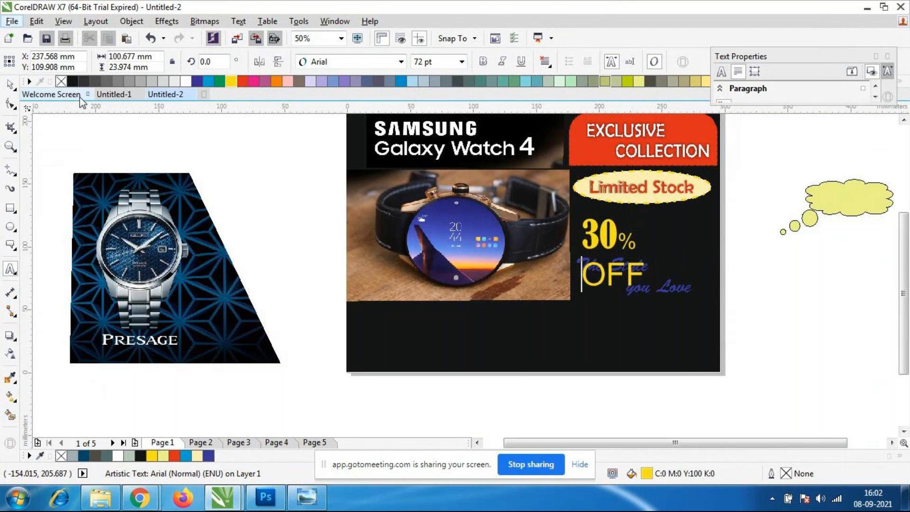
# Move the "The Style you Love" text down near the page's lower edge, to about X 219 mm, Y 28 mm.
pyautogui.click(12, 84)
pyautogui.click(688, 294)
pyautogui.moveTo(688, 293); pyautogui.dragTo(677, 355)
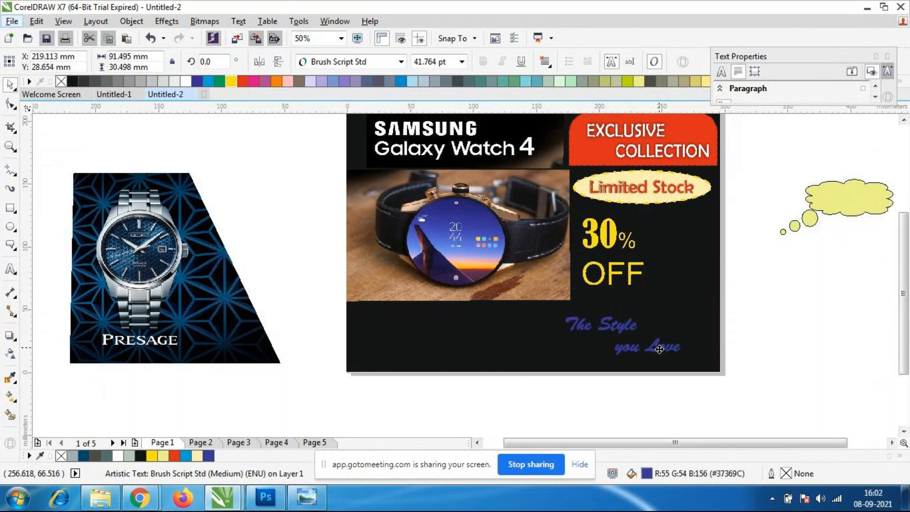
# Set the word "OFF" under "30%" to 36 pt and change its font to Britannic Bold.
pyautogui.doubleClick(609, 270)
pyautogui.moveTo(643, 273); pyautogui.dragTo(585, 276)
pyautogui.click(461, 62)
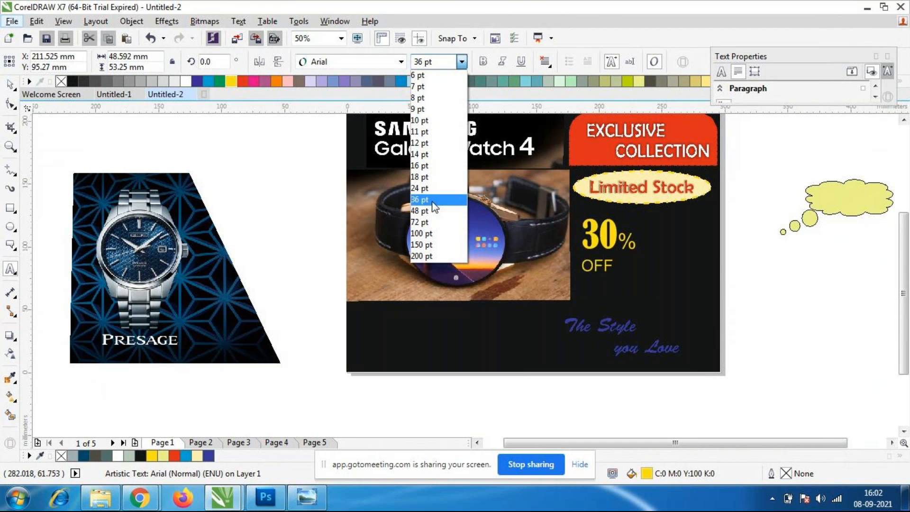
pyautogui.click(432, 202)
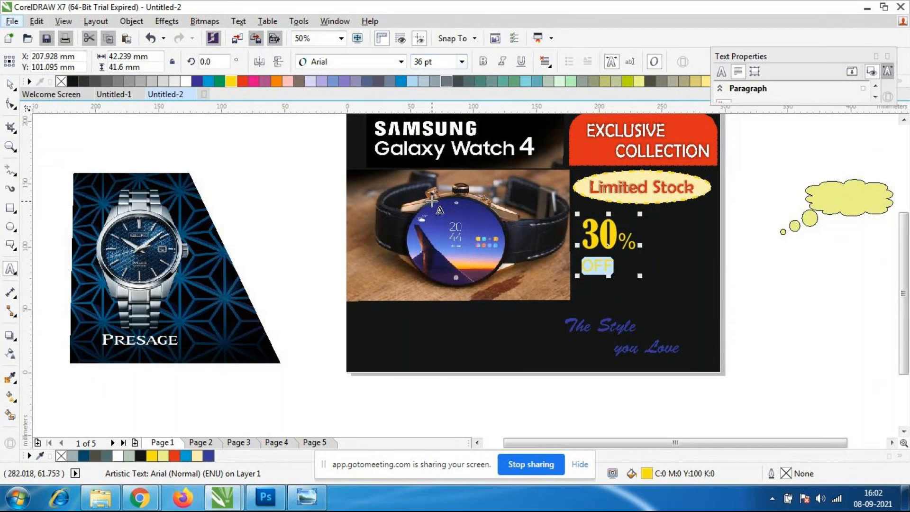
pyautogui.click(401, 61)
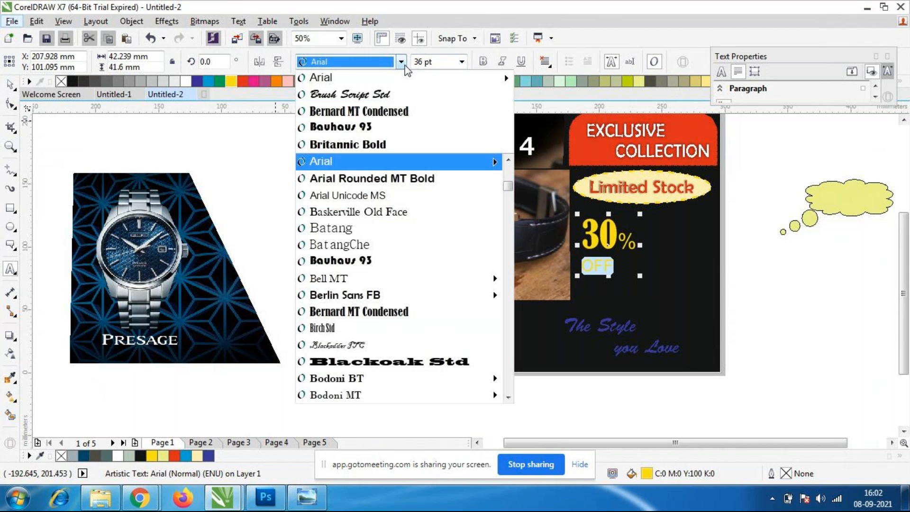
pyautogui.click(379, 145)
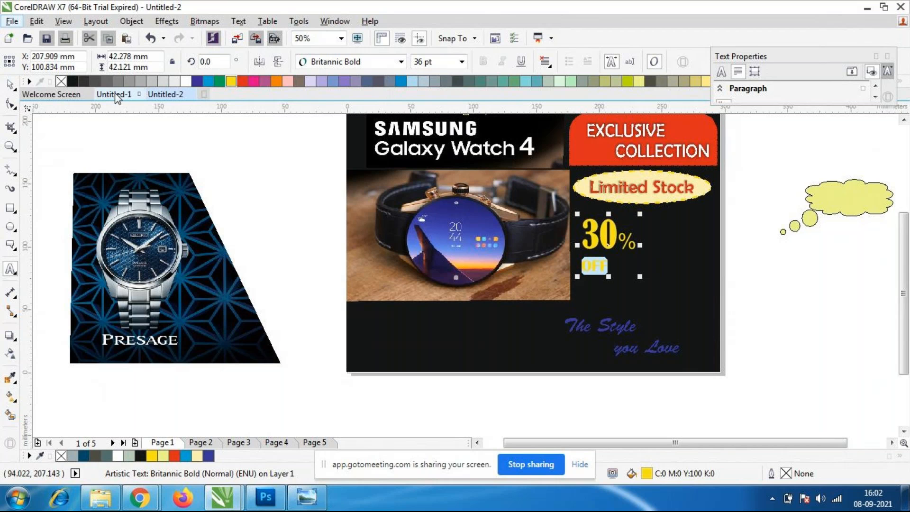
# Increase the size of the word "OFF" to 39 pt.
pyautogui.click(461, 61)
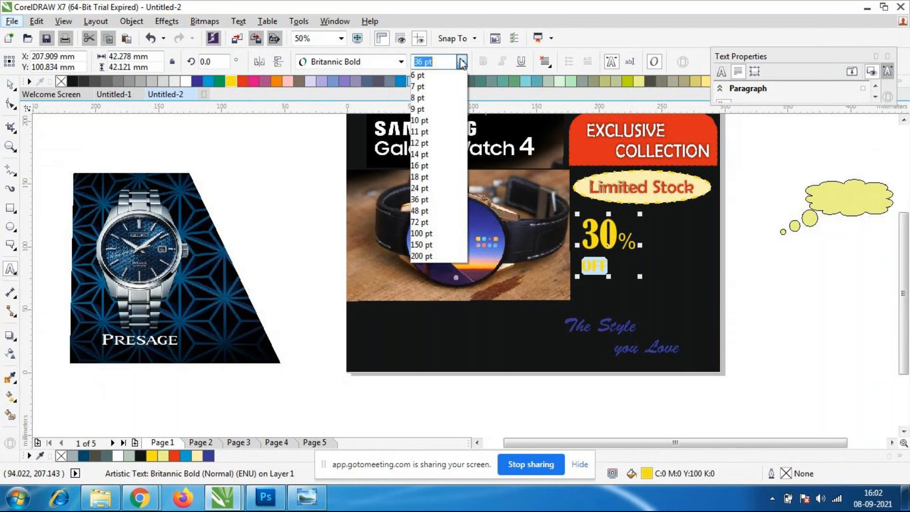
pyautogui.click(461, 62)
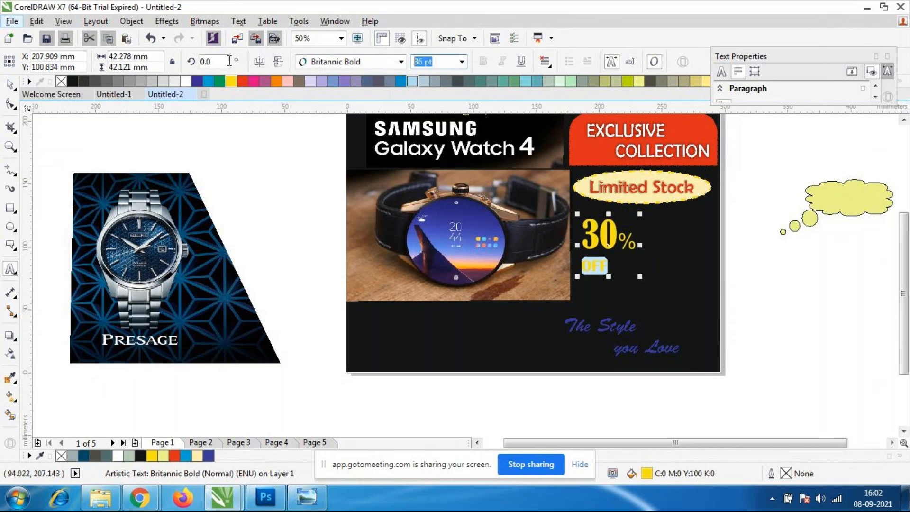
pyautogui.write('39')
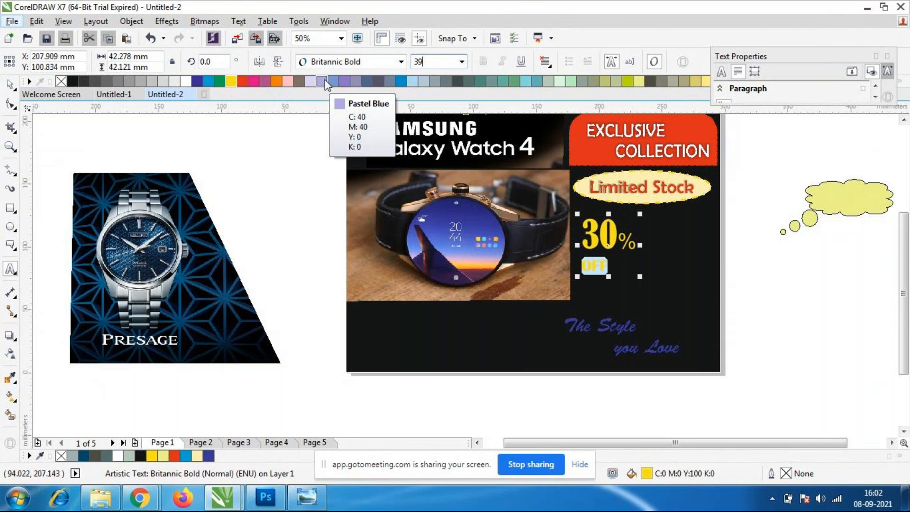
pyautogui.press('Return')
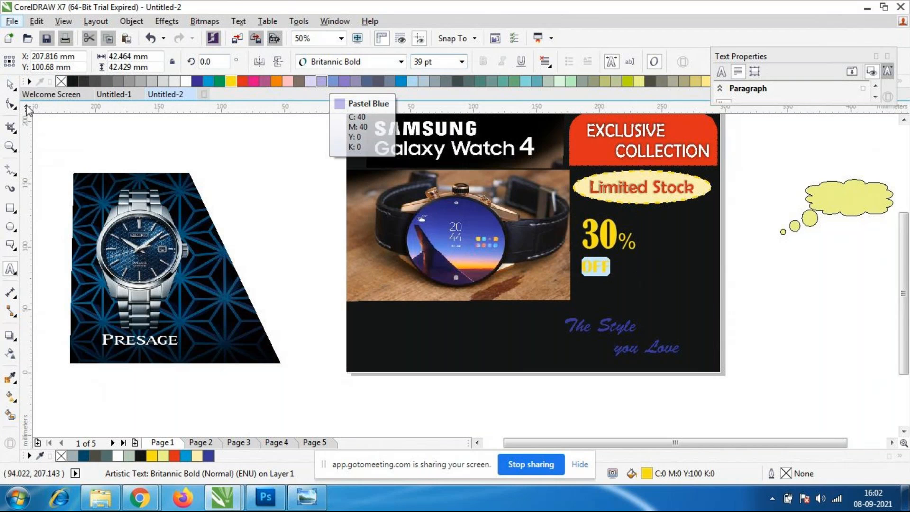
# Resize the "30% OFF" text to about 46 mm by 39 mm and move it onto the watch photo, to about X 155 mm, Y 81 mm.
pyautogui.click(609, 250)
pyautogui.scroll(2, 608, 249)
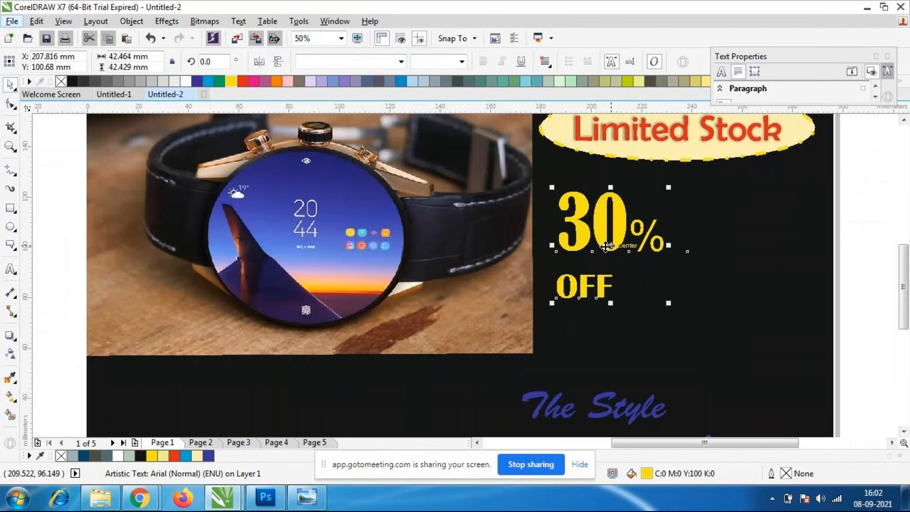
pyautogui.moveTo(671, 309)
pyautogui.mouseDown()
pyautogui.moveTo(684, 318)
pyautogui.moveTo(673, 308)
pyautogui.mouseUp()
pyautogui.scroll(-2, 583, 260)
pyautogui.moveTo(600, 288); pyautogui.dragTo(600, 280)
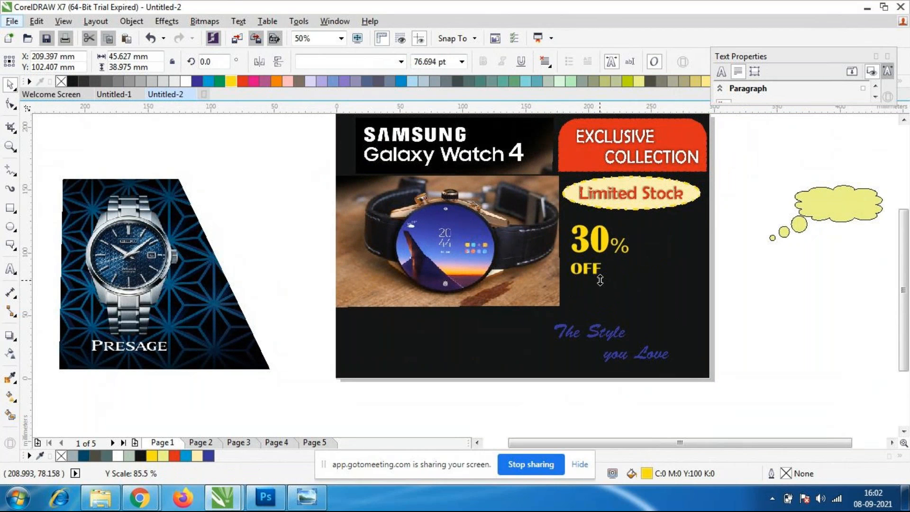
pyautogui.click(612, 255)
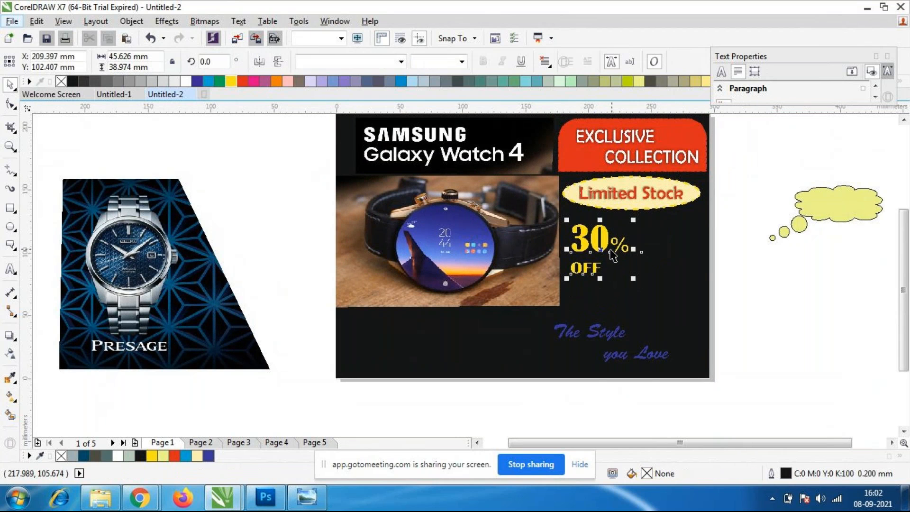
pyautogui.moveTo(612, 254); pyautogui.dragTo(540, 270)
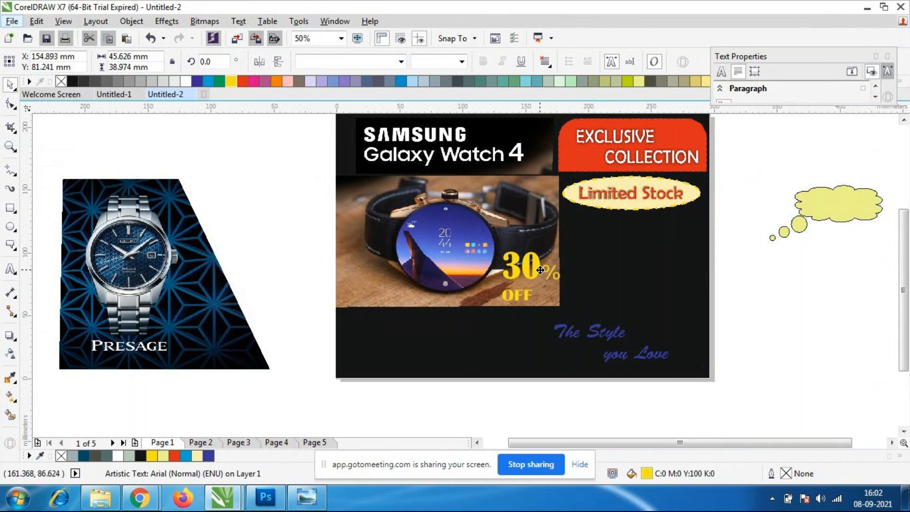
pyautogui.scroll(1, 531, 291)
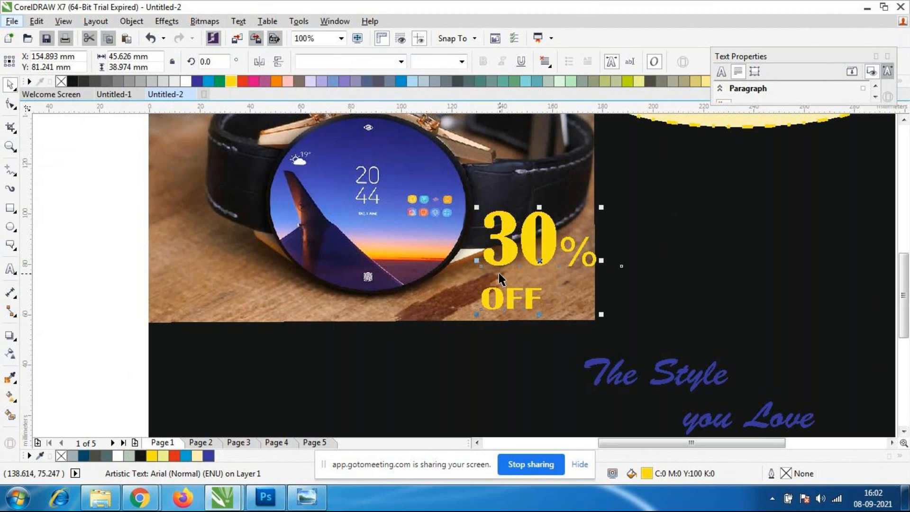
pyautogui.doubleClick(488, 298)
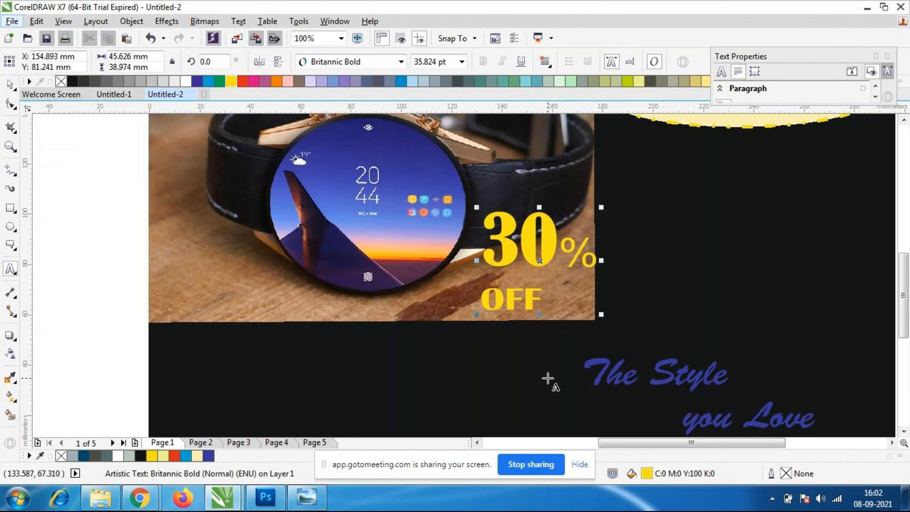
pyautogui.press('BackSpace')
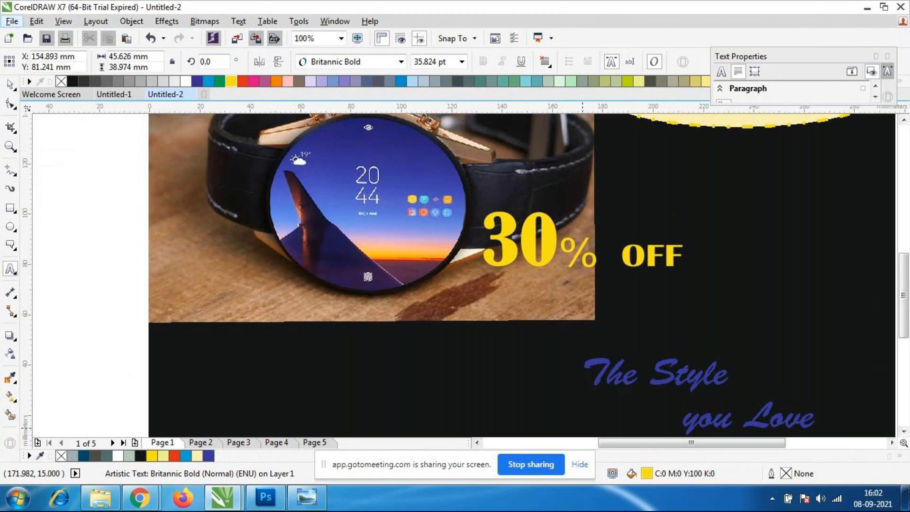
pyautogui.hotkey('ctrl', 'z')
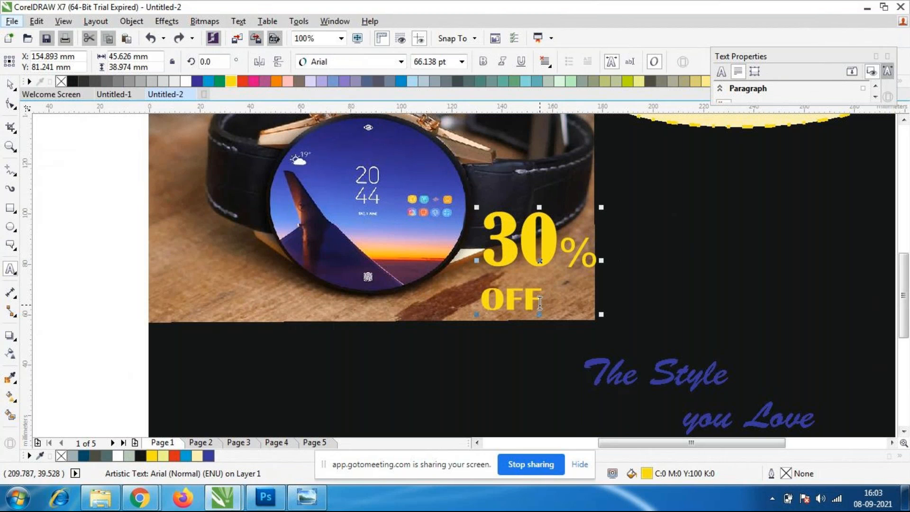
# Delete the "OFF" line from the discount text, keeping only "30%", and deselect it.
pyautogui.moveTo(544, 299); pyautogui.dragTo(474, 297)
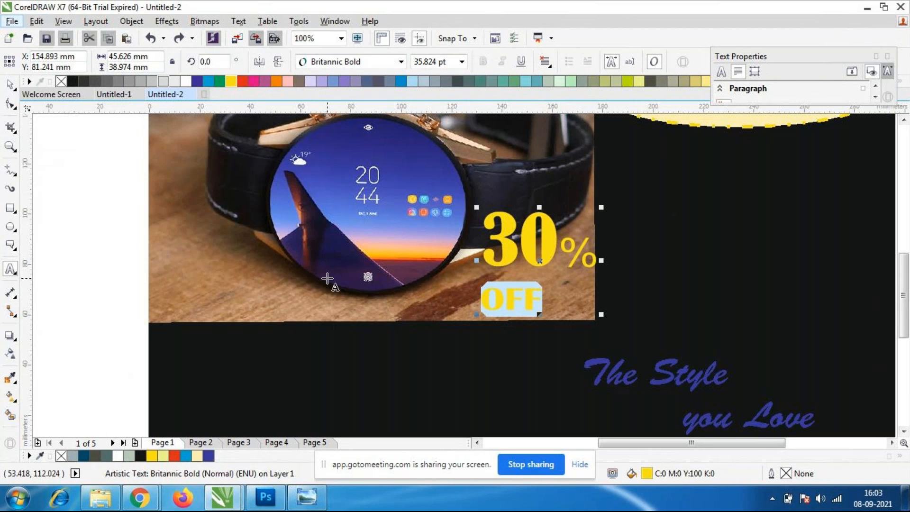
pyautogui.press('BackSpace')
pyautogui.press('BackSpace')
pyautogui.click(10, 87)
pyautogui.click(101, 223)
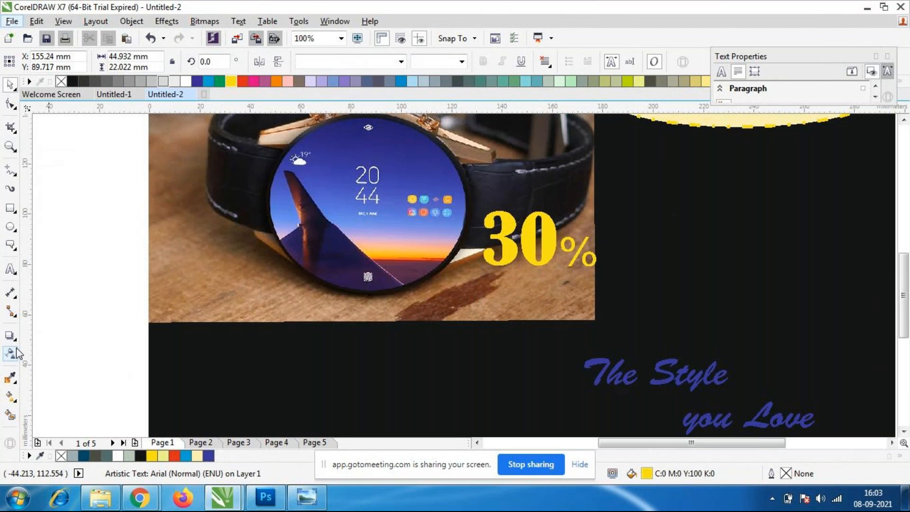
# Add a separate text "off" below "30%" on the watch photo and set its font to Britannic Bold.
pyautogui.click(11, 269)
pyautogui.click(495, 283)
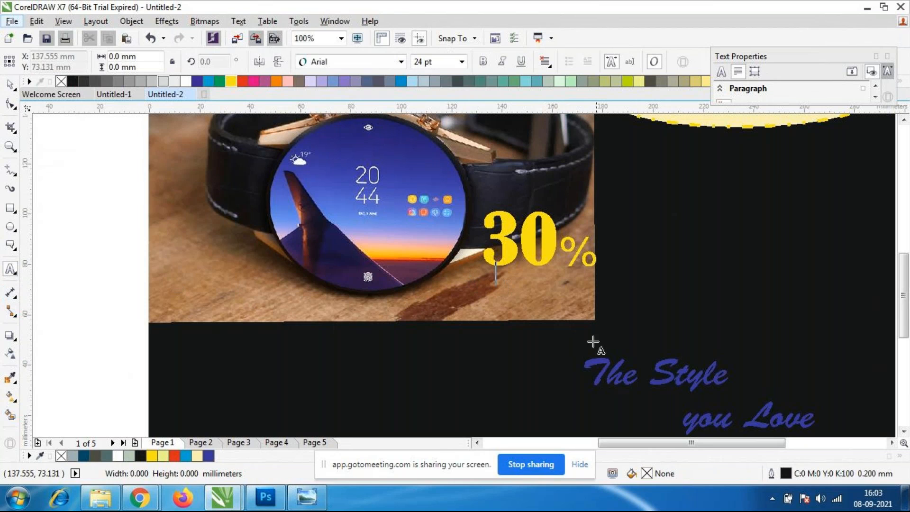
pyautogui.write('off')
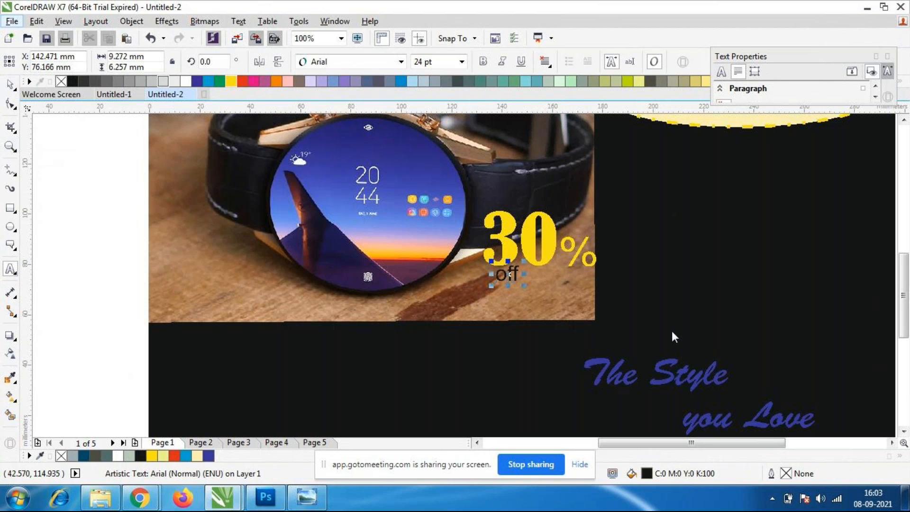
pyautogui.click(401, 61)
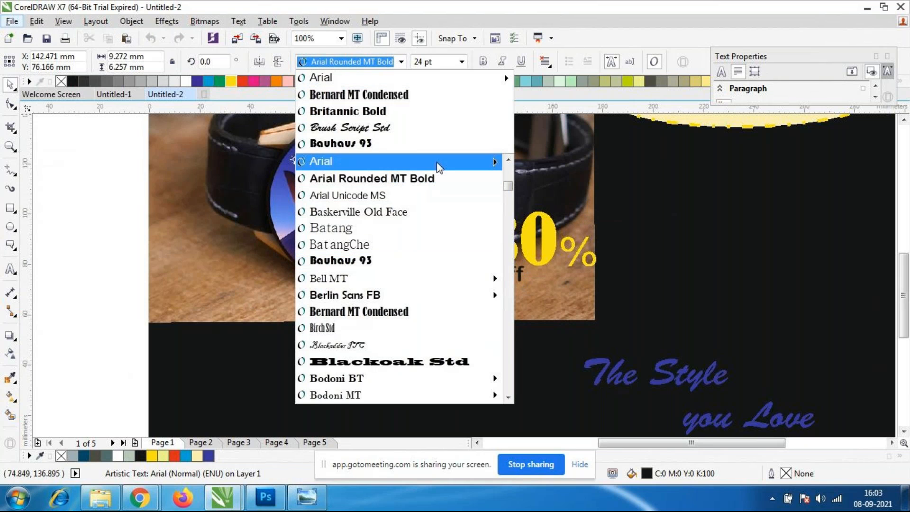
pyautogui.click(385, 114)
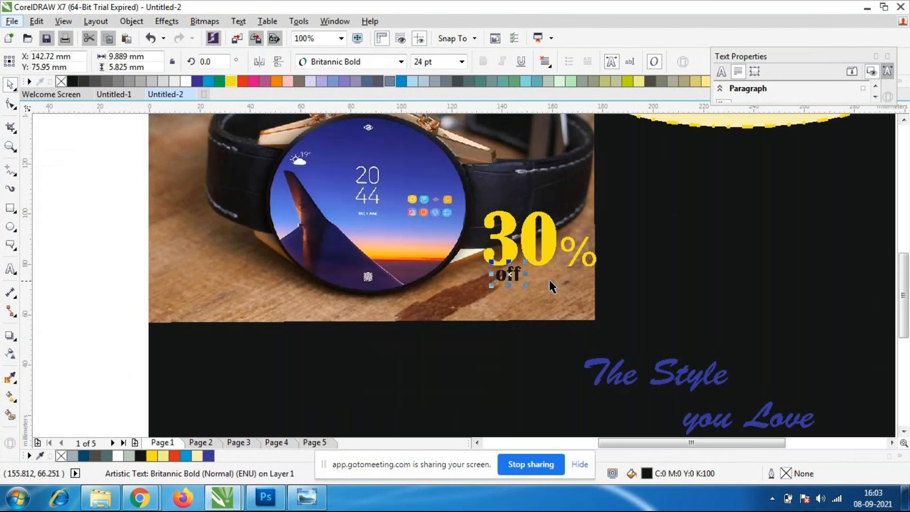
# Replace the lowercase "off" text with "OFF" in capitals.
pyautogui.doubleClick(515, 274)
pyautogui.press('BackSpace')
pyautogui.press('BackSpace')
pyautogui.press('BackSpace')
pyautogui.write('OFF')
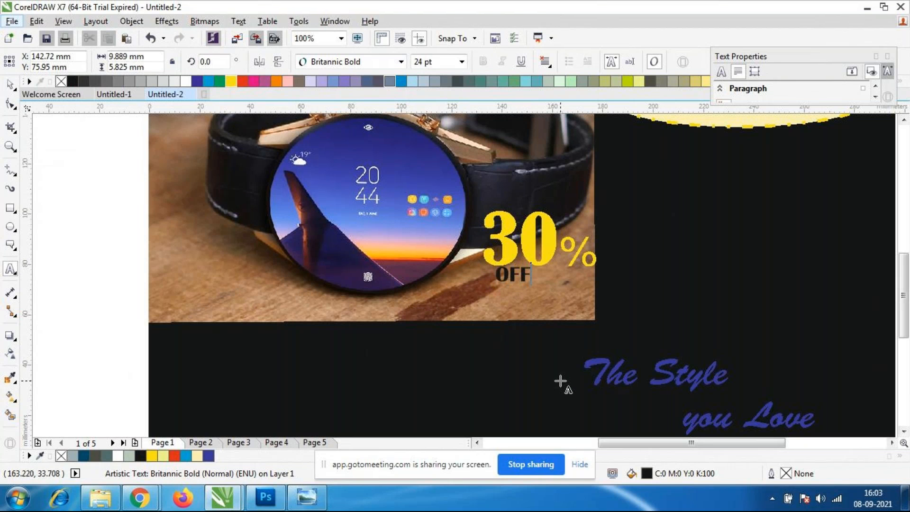
pyautogui.press('Escape')
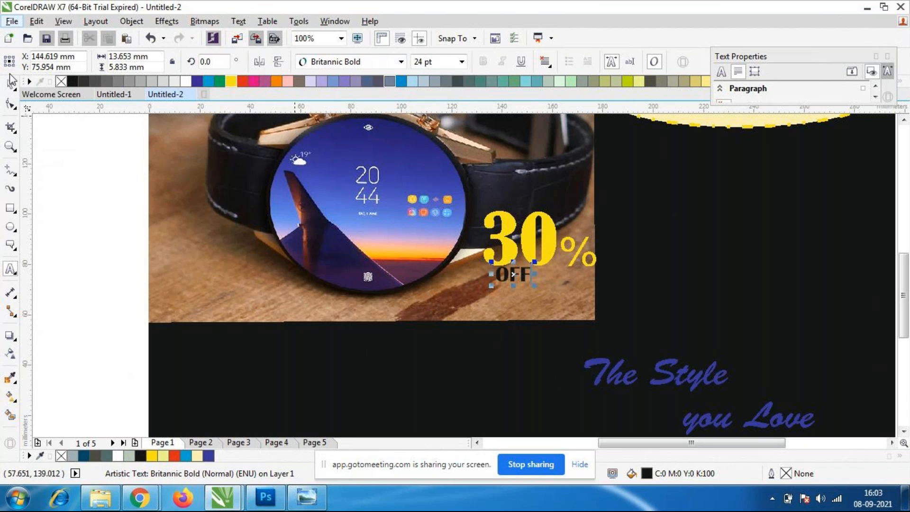
# Place "OFF" below "30%" at about X 149 mm, Y 73 mm and set it to Berlin Sans FB, 32 pt.
pyautogui.moveTo(534, 285); pyautogui.dragTo(572, 293)
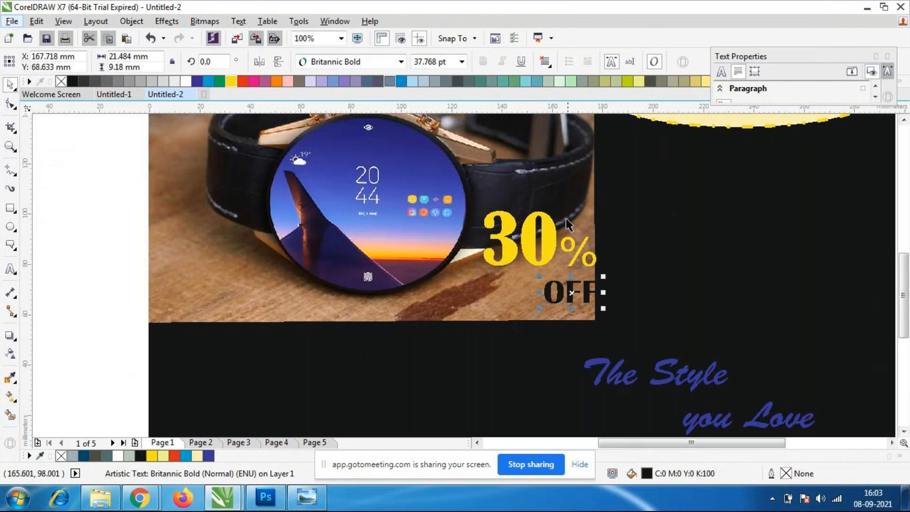
pyautogui.moveTo(570, 293); pyautogui.dragTo(523, 283)
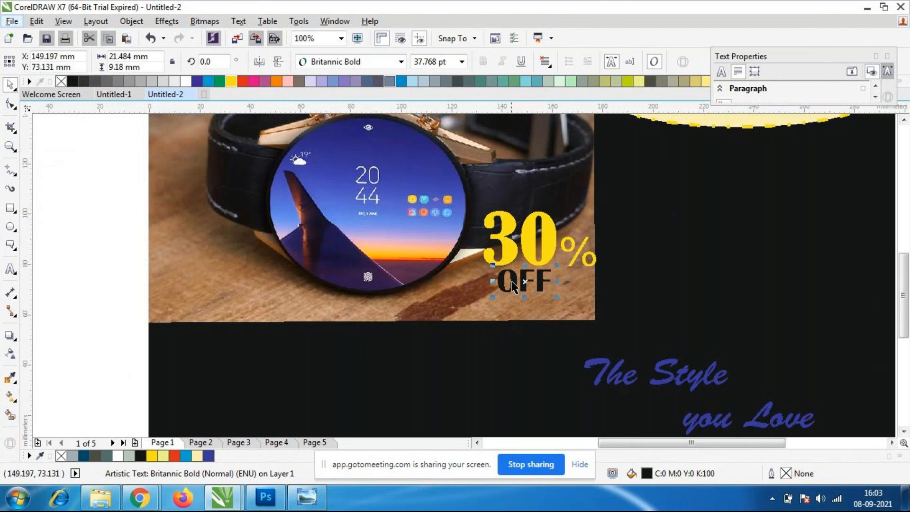
pyautogui.doubleClick(526, 283)
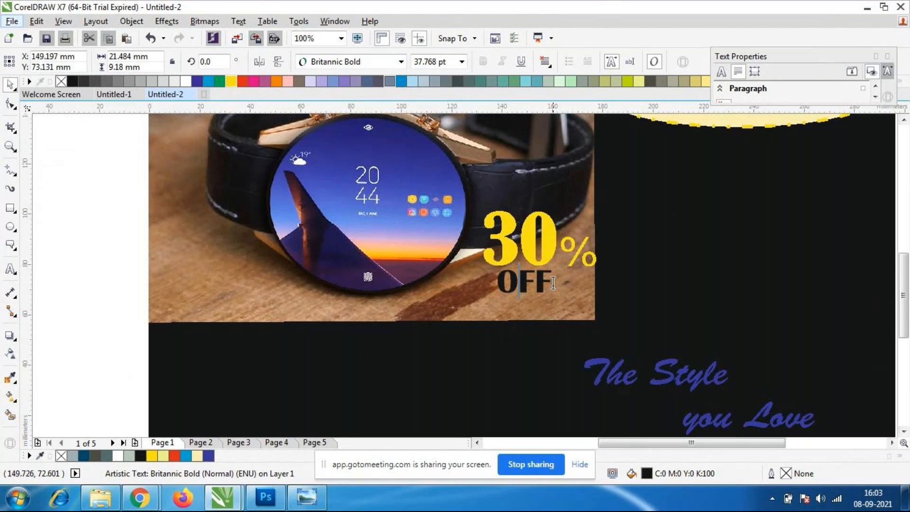
pyautogui.moveTo(558, 283); pyautogui.dragTo(499, 283)
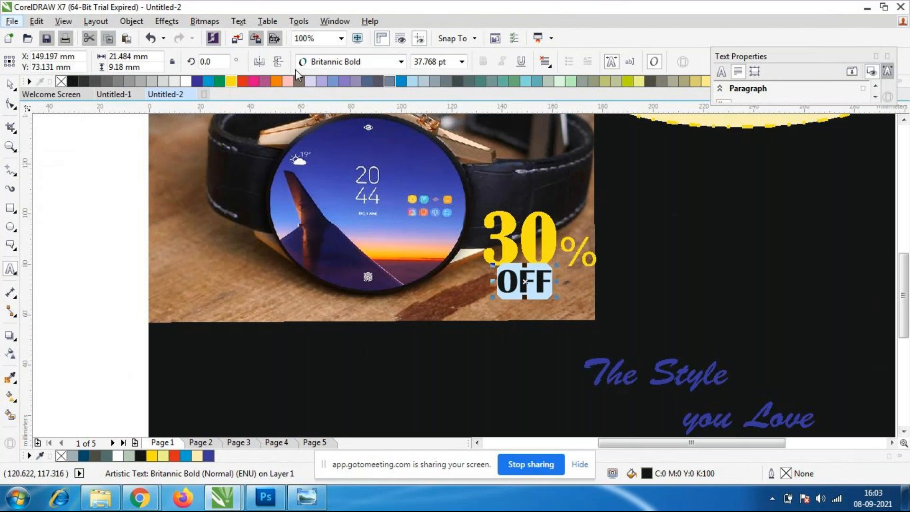
pyautogui.click(401, 62)
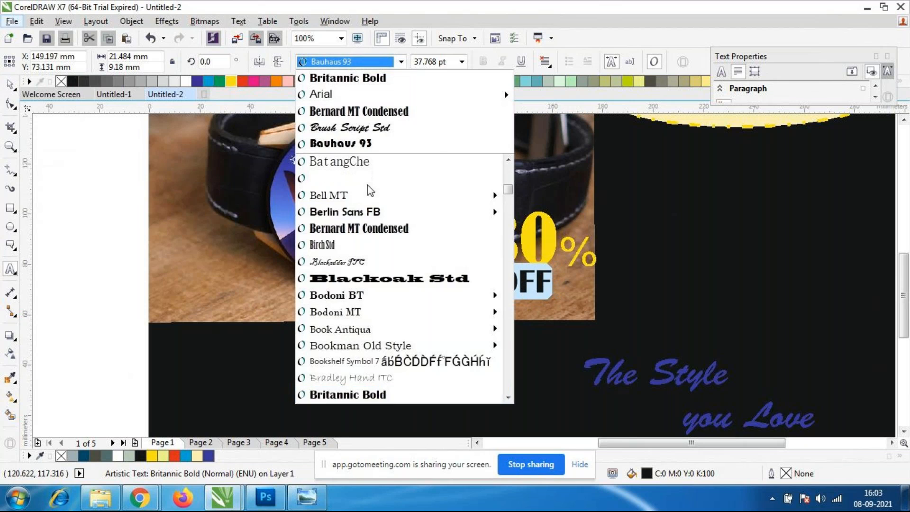
pyautogui.click(363, 213)
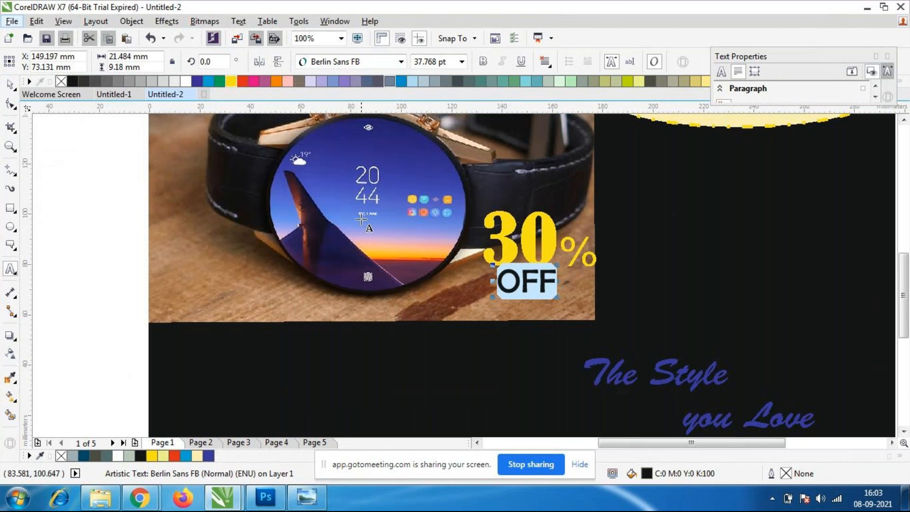
pyautogui.click(452, 62)
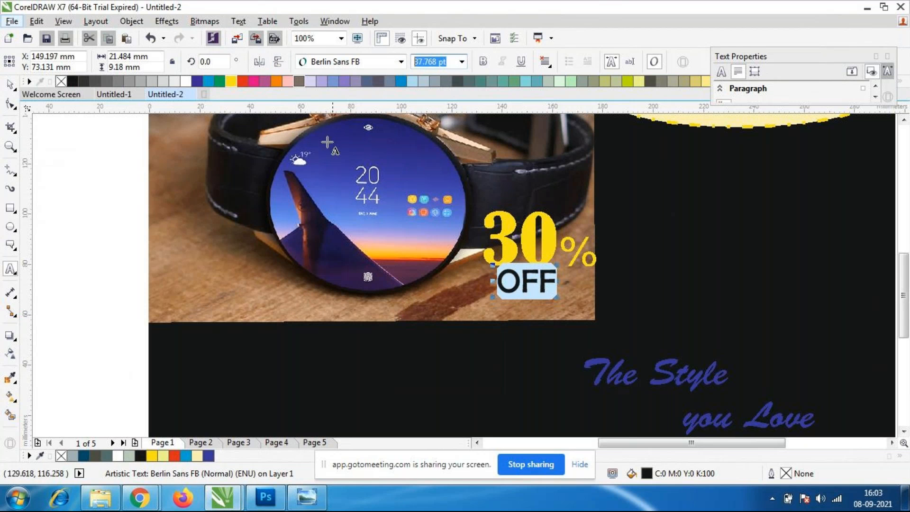
pyautogui.write('32')
pyautogui.press('Return')
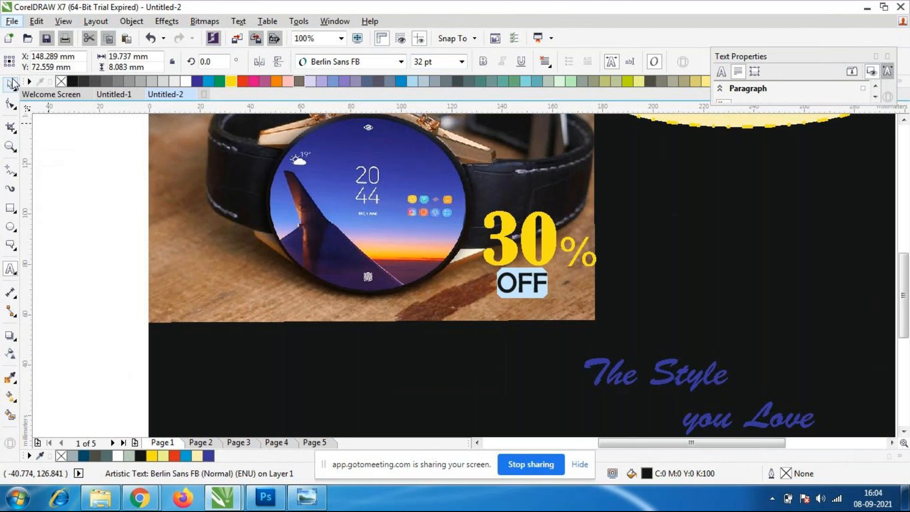
# Align "OFF" under the start of "30%", at about X 144 mm, Y 73 mm, and colour it yellow.
pyautogui.click(9, 85)
pyautogui.moveTo(526, 283); pyautogui.dragTo(512, 283)
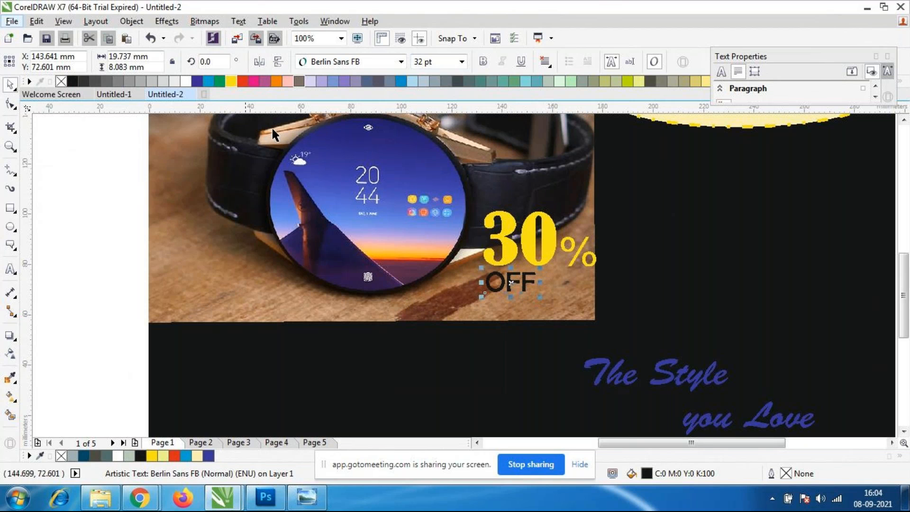
pyautogui.click(682, 315)
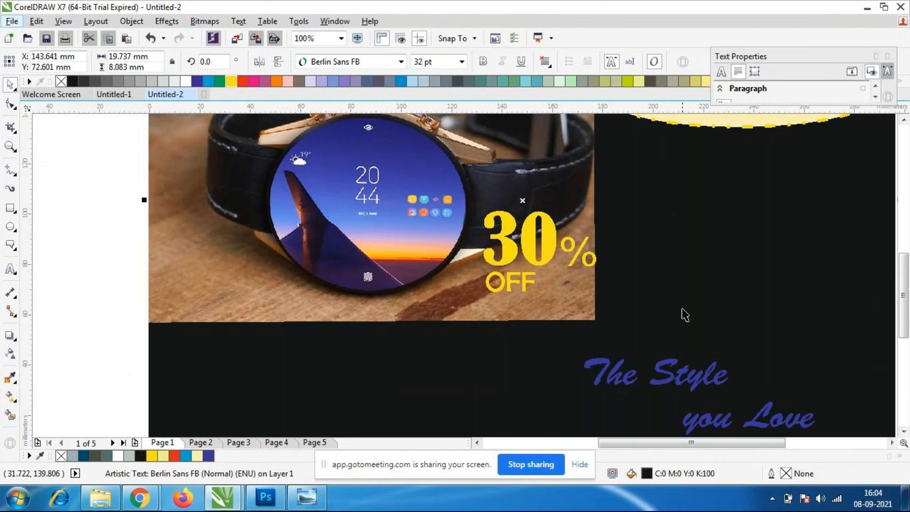
# Move the "30%" text down on the watch photo, to about X 152 mm, Y 80 mm.
pyautogui.scroll(-3, 516, 249)
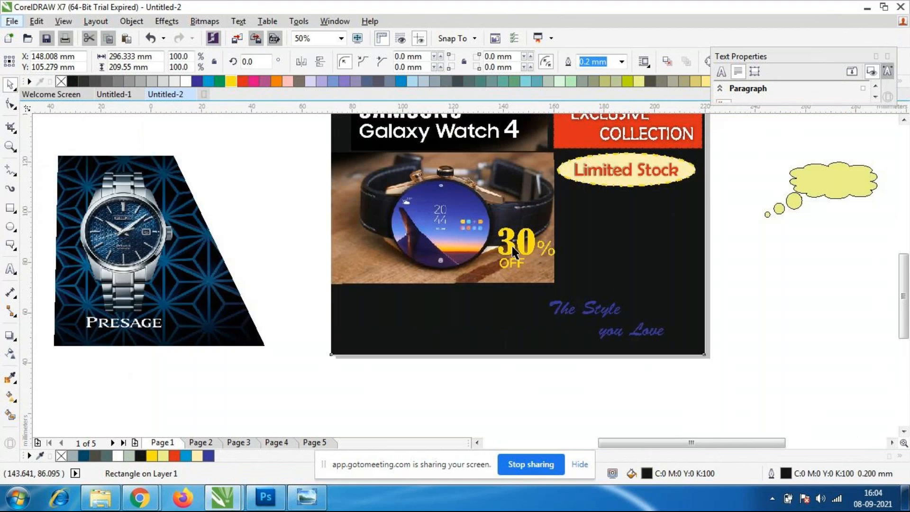
pyautogui.scroll(3, 521, 255)
pyautogui.click(530, 243)
pyautogui.moveTo(531, 243); pyautogui.dragTo(525, 267)
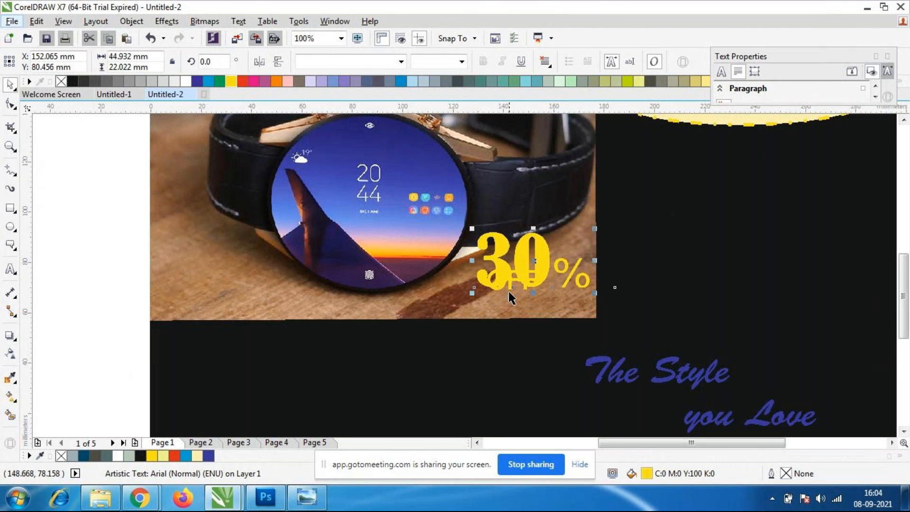
pyautogui.click(676, 305)
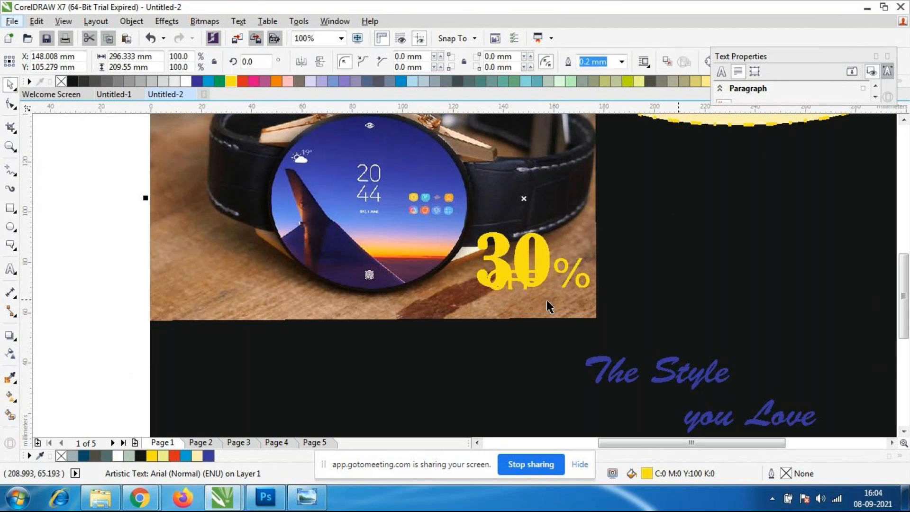
# Shift "30%" closer to the photo's lower edge and place "OFF" directly beneath it, clear of the digits.
pyautogui.click(511, 280)
pyautogui.moveTo(511, 280); pyautogui.dragTo(550, 303)
pyautogui.click(542, 282)
pyautogui.moveTo(541, 267)
pyautogui.mouseDown()
pyautogui.moveTo(566, 267)
pyautogui.moveTo(535, 273)
pyautogui.mouseUp()
pyautogui.click(551, 304)
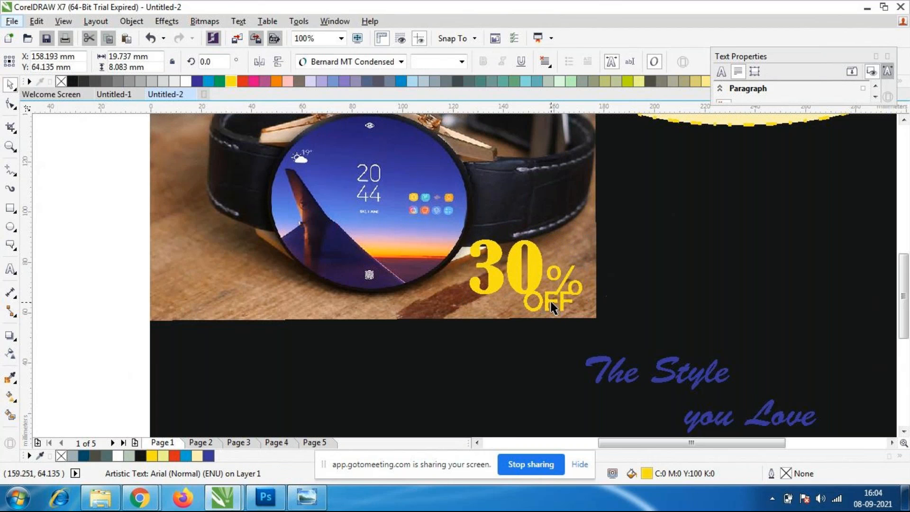
pyautogui.moveTo(547, 306); pyautogui.dragTo(505, 307)
pyautogui.click(651, 285)
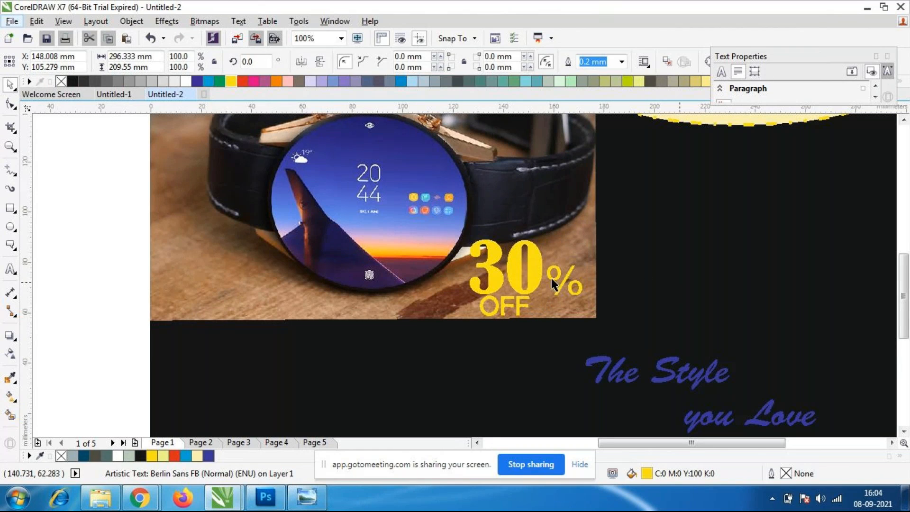
# Resize "30%" to about 43 mm by 21 mm and move it to about X 158 mm, Y 78 mm.
pyautogui.click(525, 274)
pyautogui.moveTo(466, 237); pyautogui.dragTo(508, 248)
pyautogui.moveTo(536, 265); pyautogui.dragTo(540, 269)
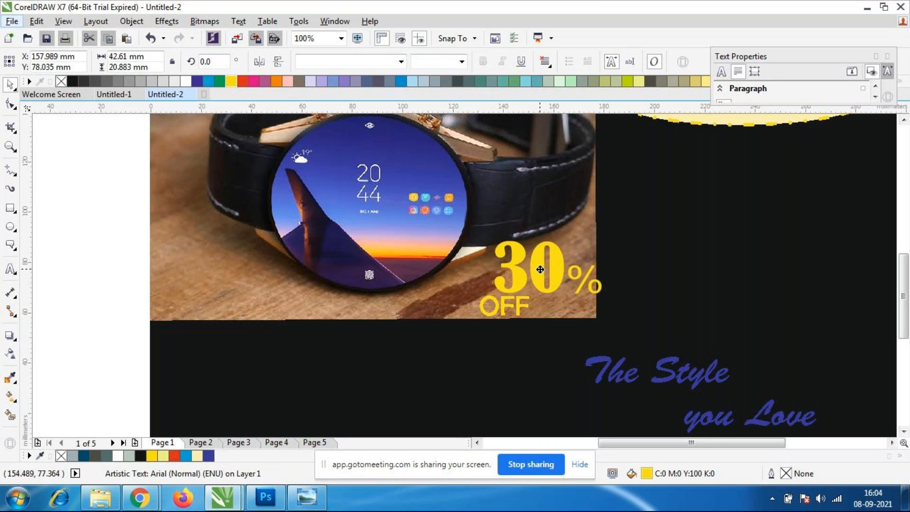
# Set the percent sign to 36 pt and move "OFF" over so it sits centred beneath "30%".
pyautogui.click(589, 276)
pyautogui.hotkey('shift', 'Left')
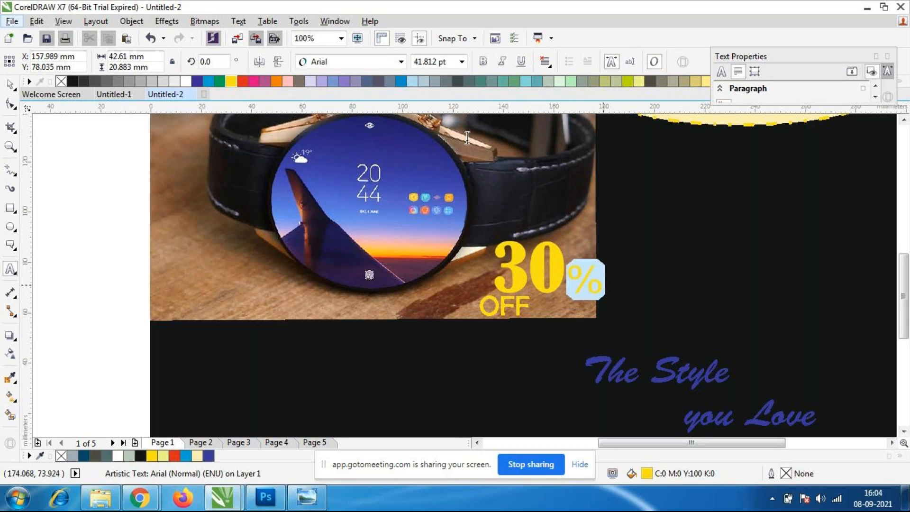
pyautogui.click(462, 66)
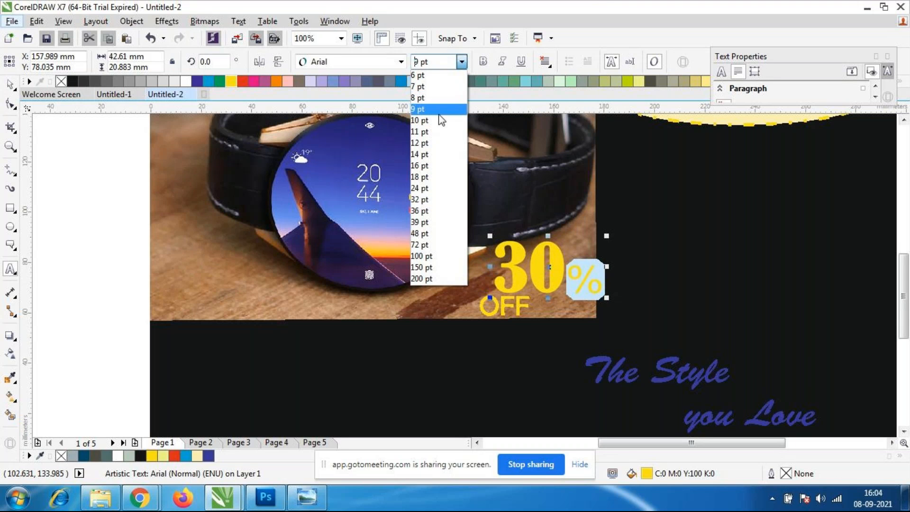
pyautogui.click(419, 211)
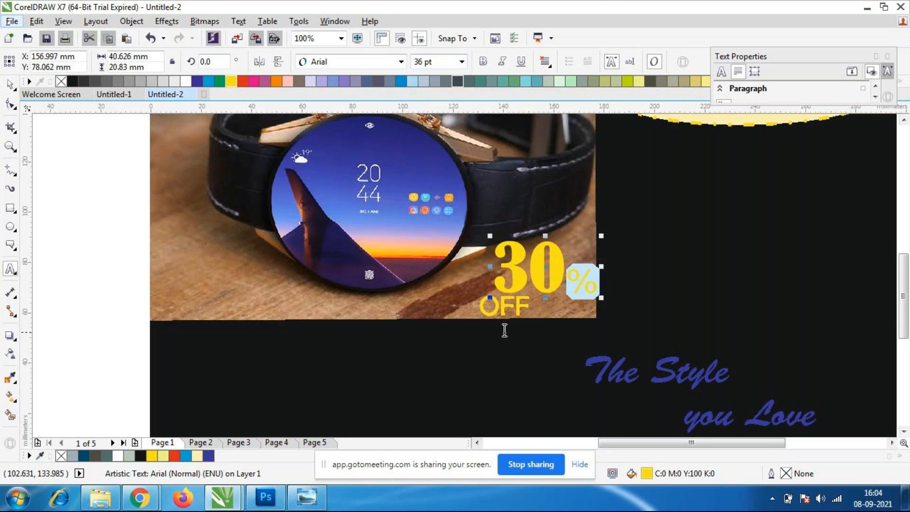
pyautogui.click(11, 84)
pyautogui.click(41, 199)
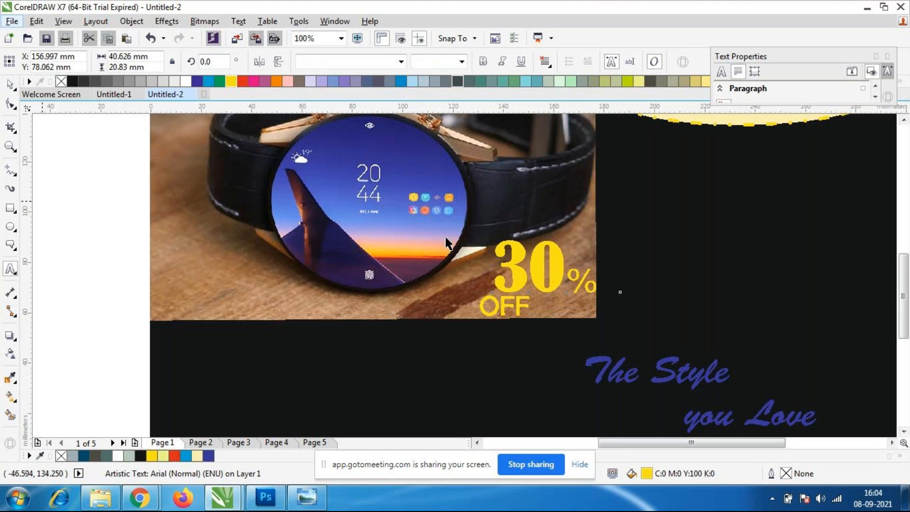
pyautogui.moveTo(493, 305); pyautogui.dragTo(535, 305)
pyautogui.click(660, 279)
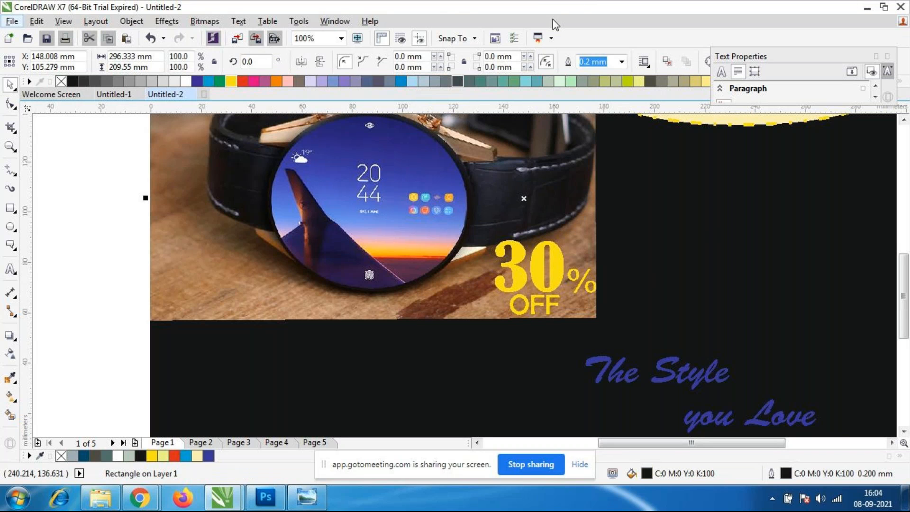
# Examine the discount text up close and the overall layout of the watch design.
pyautogui.scroll(-3, 595, 256)
pyautogui.scroll(3, 605, 254)
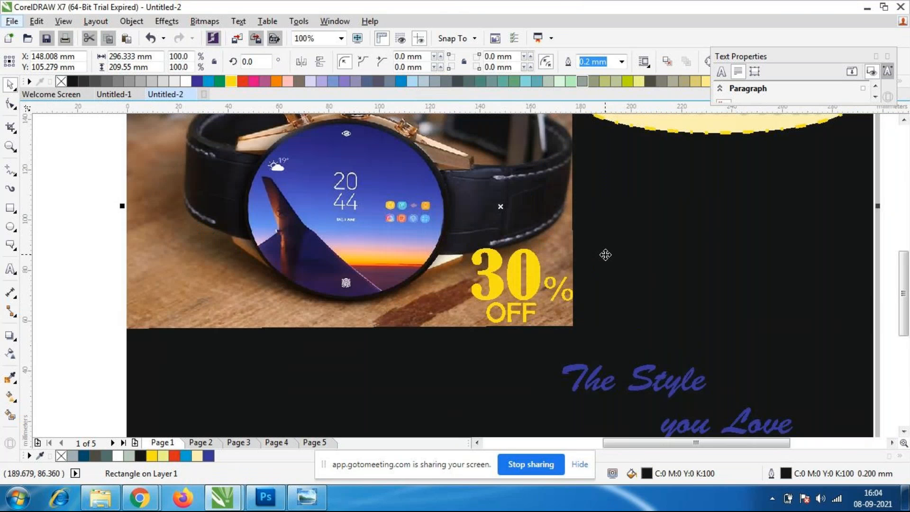
pyautogui.scroll(-3, 592, 251)
pyautogui.scroll(3, 602, 265)
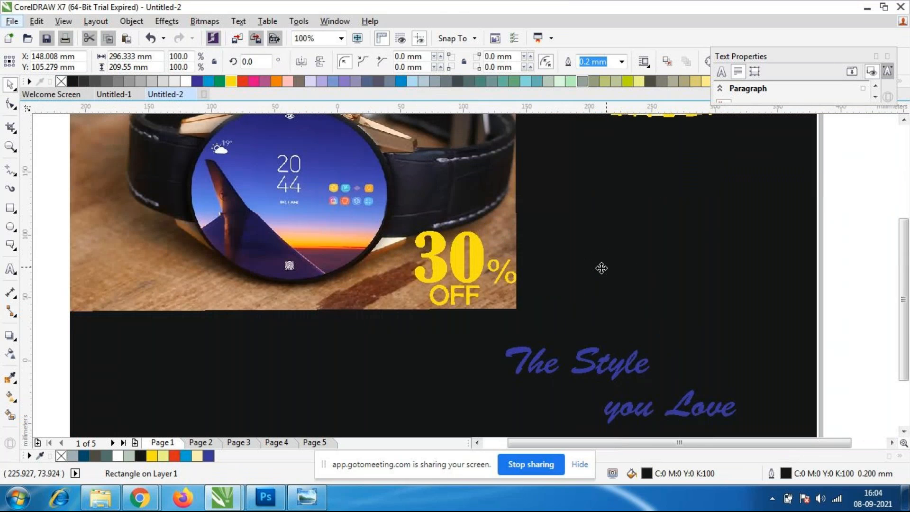
pyautogui.scroll(-3, 609, 264)
pyautogui.scroll(3, 616, 260)
pyautogui.scroll(-3, 617, 261)
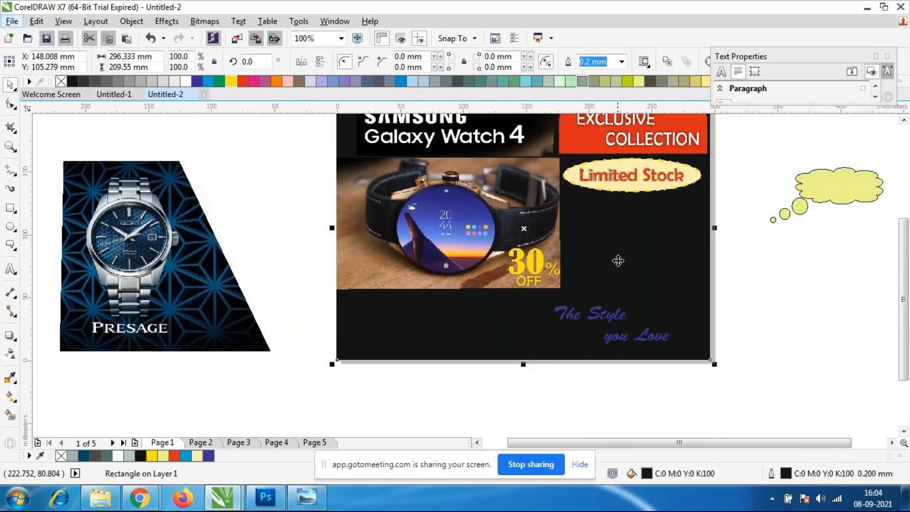
pyautogui.scroll(3, 658, 228)
pyautogui.scroll(-2, 650, 225)
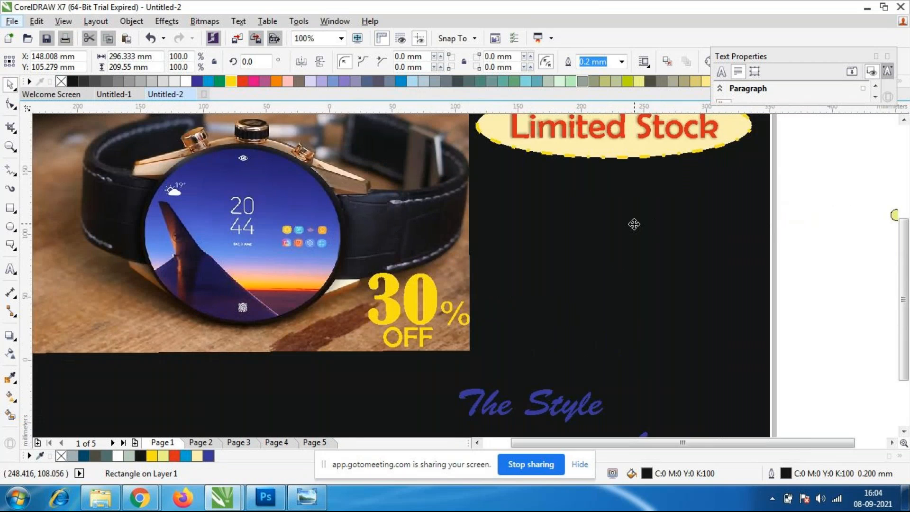
pyautogui.scroll(-2, 672, 217)
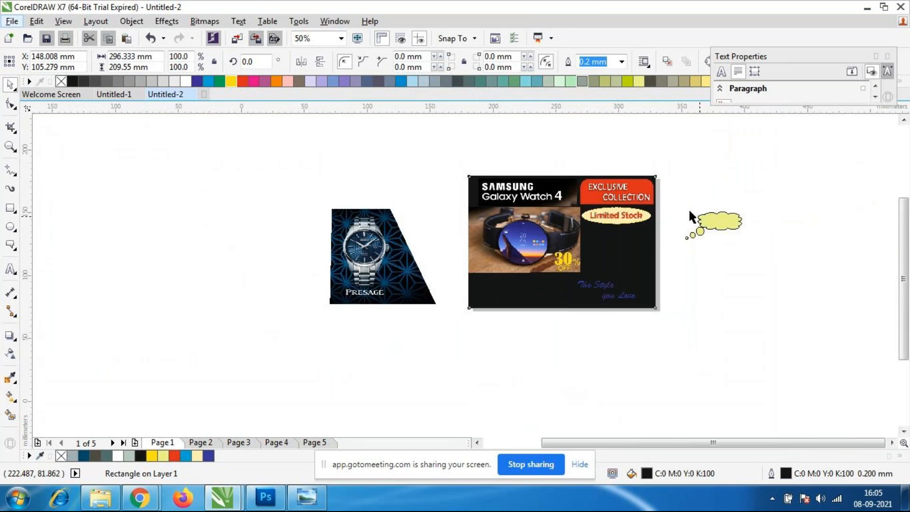
# Move "The Style you Love" beside the watch photo, to about X 243 mm, Y 74 mm, and fill it red.
pyautogui.scroll(2, 688, 208)
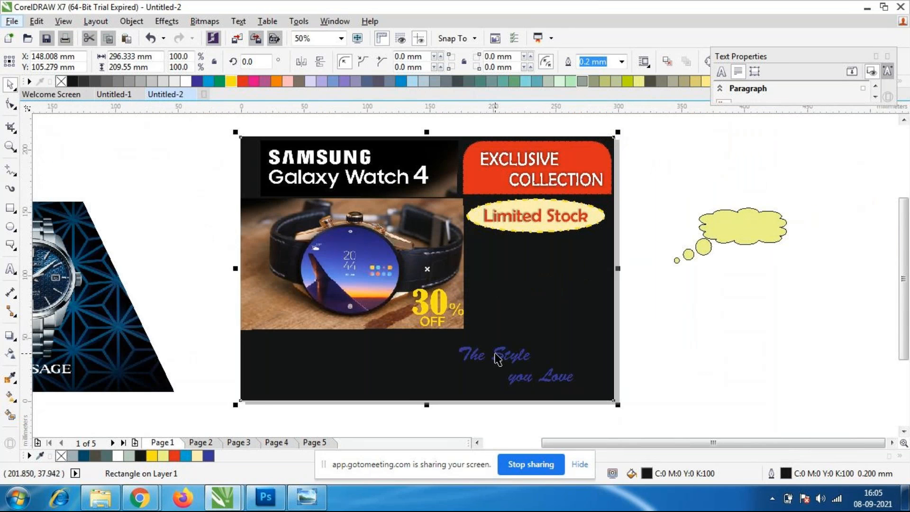
pyautogui.click(517, 361)
pyautogui.moveTo(517, 361); pyautogui.dragTo(548, 302)
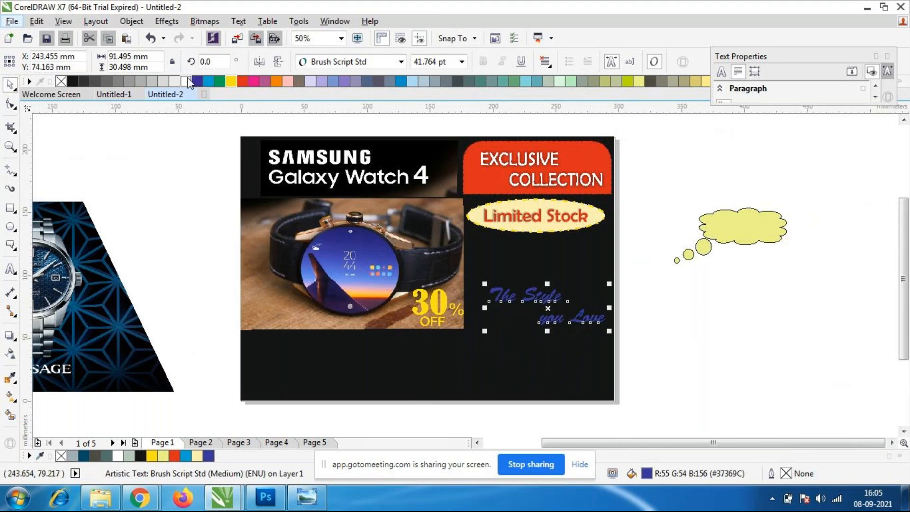
pyautogui.click(242, 82)
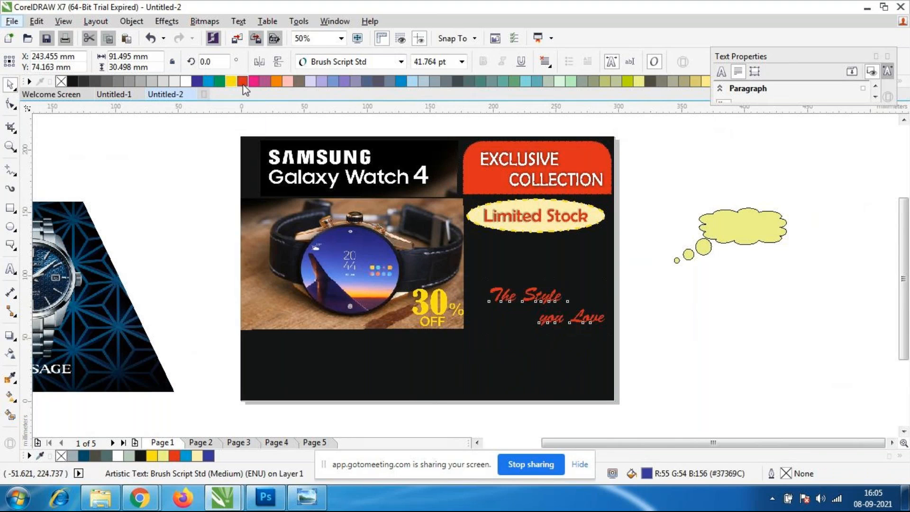
# Enlarge "The Style you Love" beside the watch photo to about 108 mm by 36 mm.
pyautogui.press('Escape')
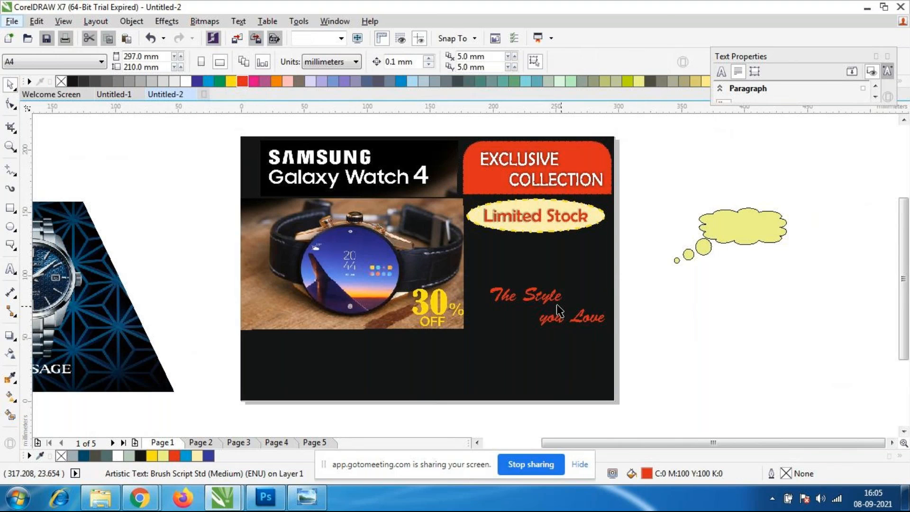
pyautogui.click(548, 300)
pyautogui.moveTo(483, 286)
pyautogui.mouseDown()
pyautogui.moveTo(454, 271)
pyautogui.moveTo(466, 276)
pyautogui.mouseUp()
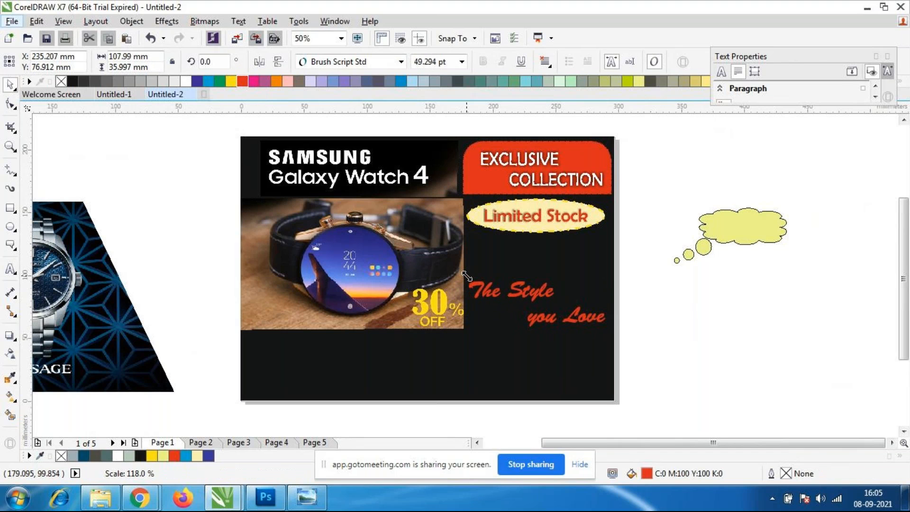
pyautogui.click(733, 420)
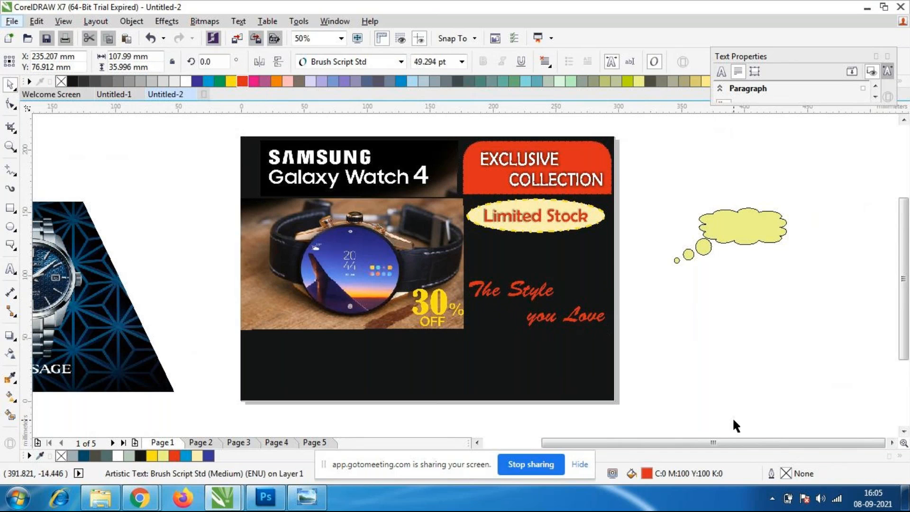
# Check the GoToMeeting chat in Chrome for the suggested slogan and return to CorelDRAW.
pyautogui.moveTo(140, 497)
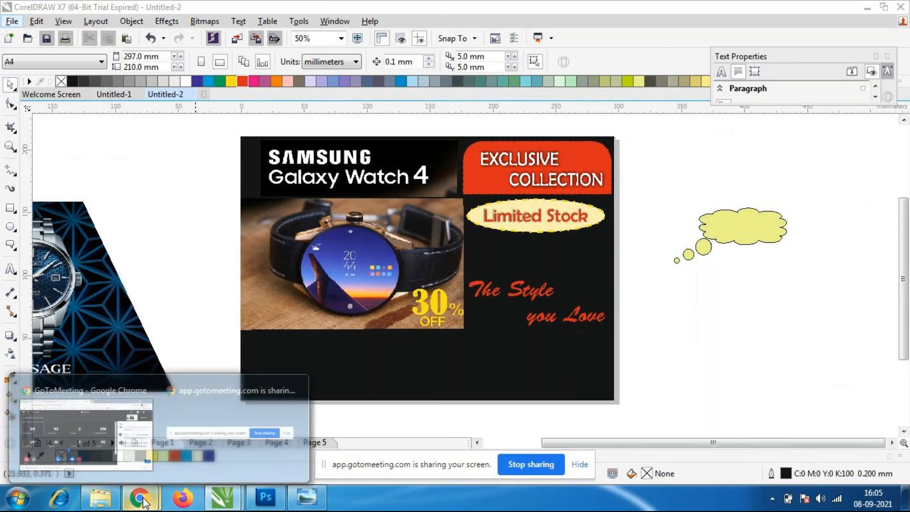
pyautogui.click(140, 438)
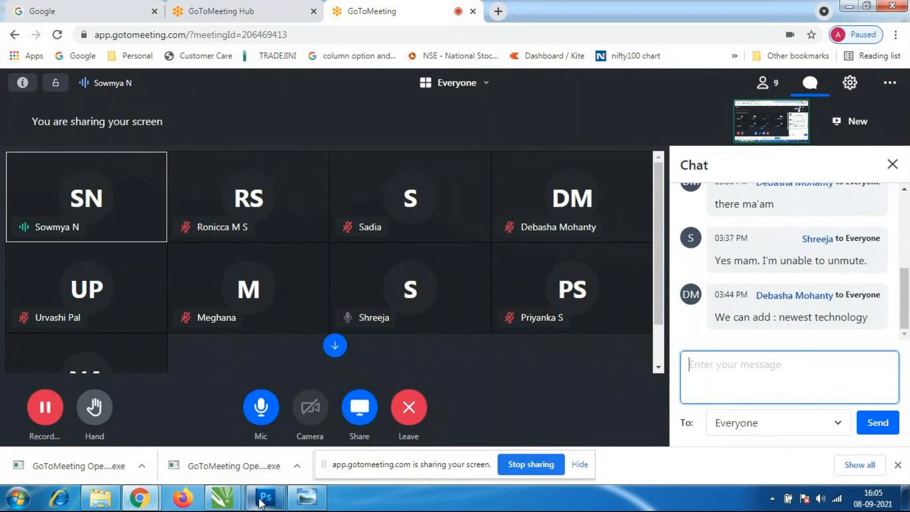
pyautogui.click(216, 502)
pyautogui.click(238, 476)
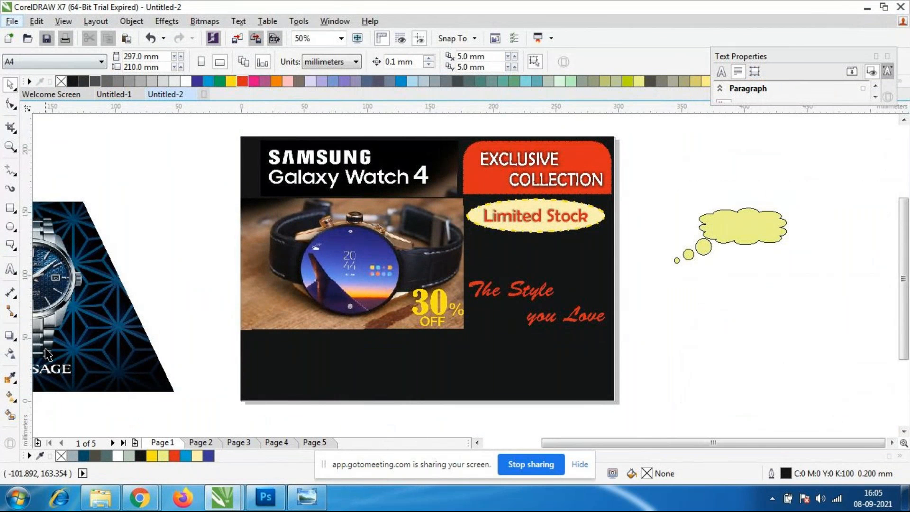
# Add the text "Newest Technology" in white just below the watch photo, enlarged to about 43 pt.
pyautogui.click(10, 270)
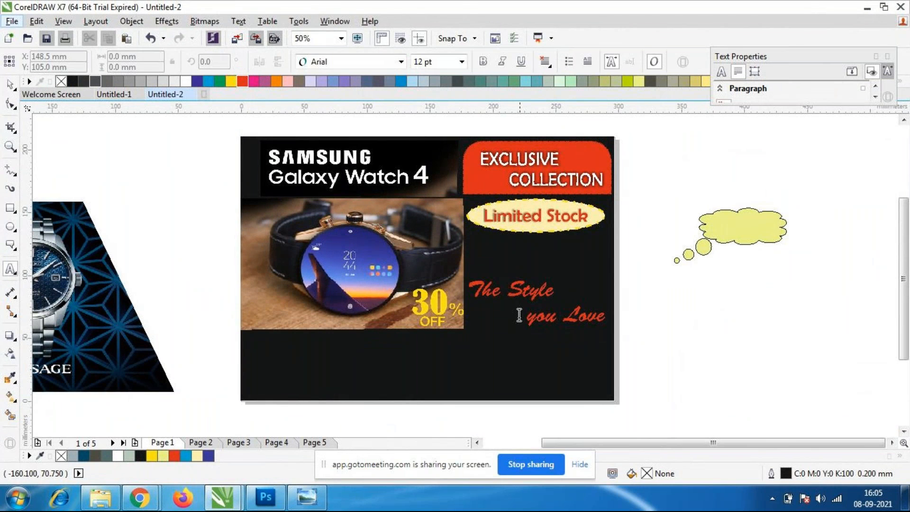
pyautogui.scroll(2, 213, 337)
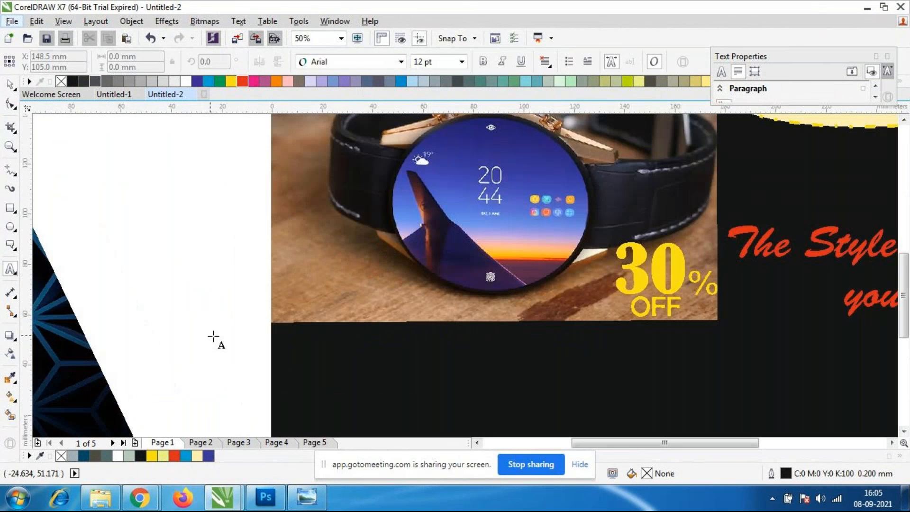
pyautogui.click(282, 347)
pyautogui.write('New')
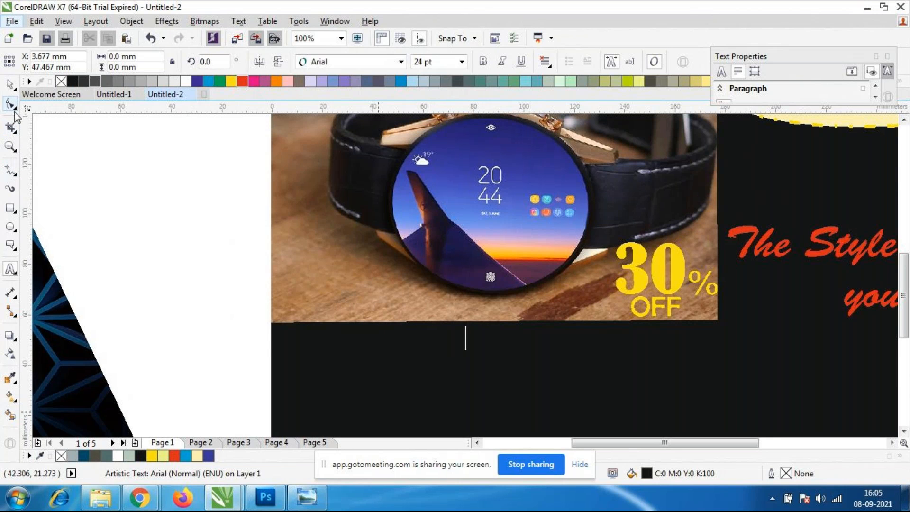
pyautogui.click(14, 90)
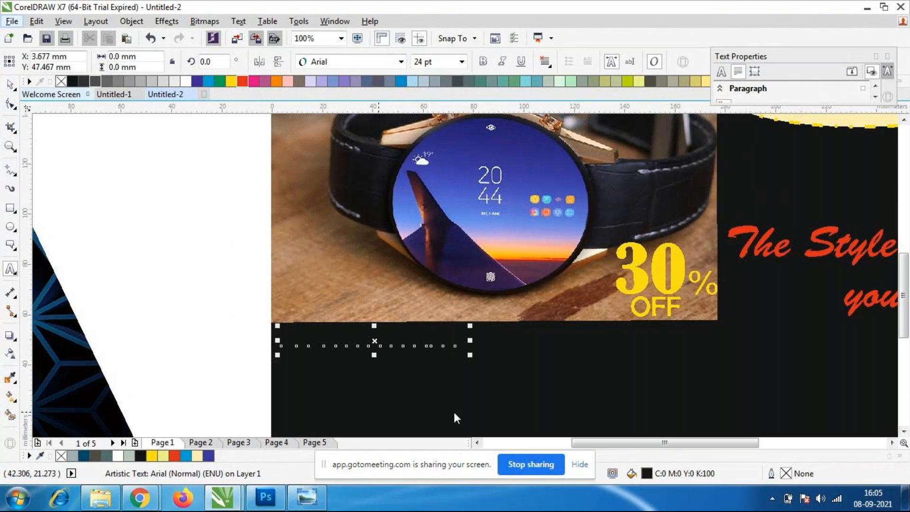
pyautogui.moveTo(470, 357); pyautogui.dragTo(614, 399)
pyautogui.click(185, 81)
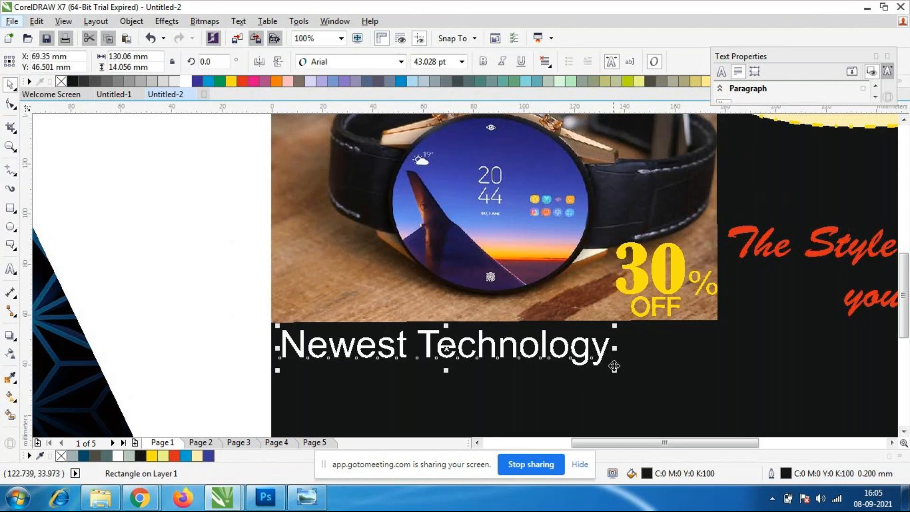
# Set "Newest Technology" in Arial Rounded MT Bold and fit it to the watch photo's width, about 171 mm.
pyautogui.moveTo(614, 347); pyautogui.dragTo(716, 355)
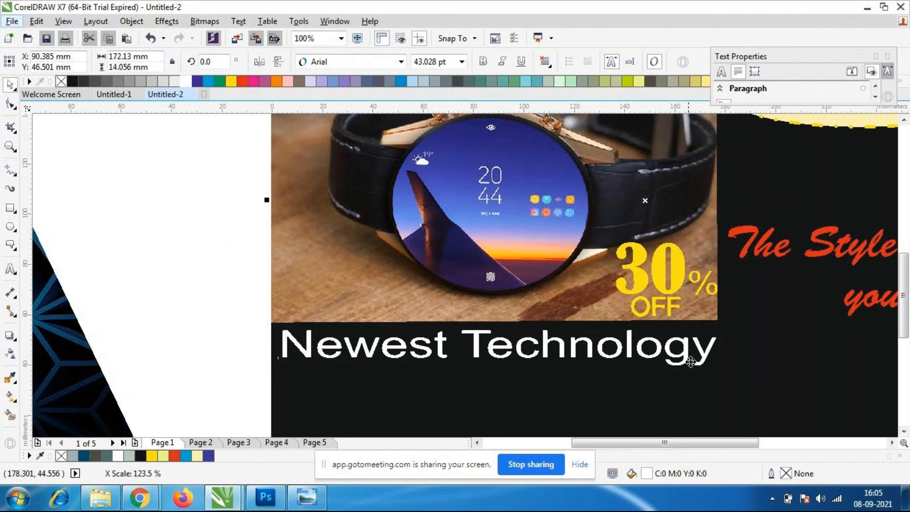
pyautogui.click(402, 62)
pyautogui.click(372, 179)
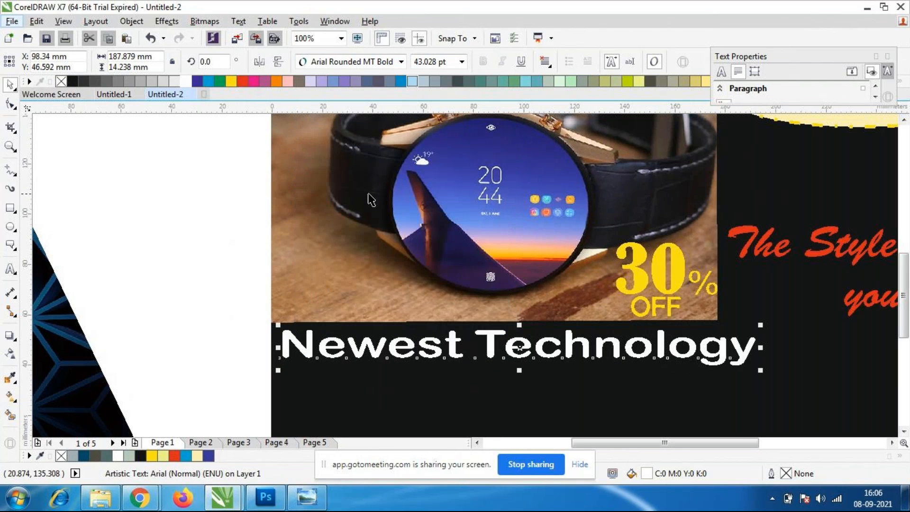
pyautogui.moveTo(758, 349); pyautogui.dragTo(717, 349)
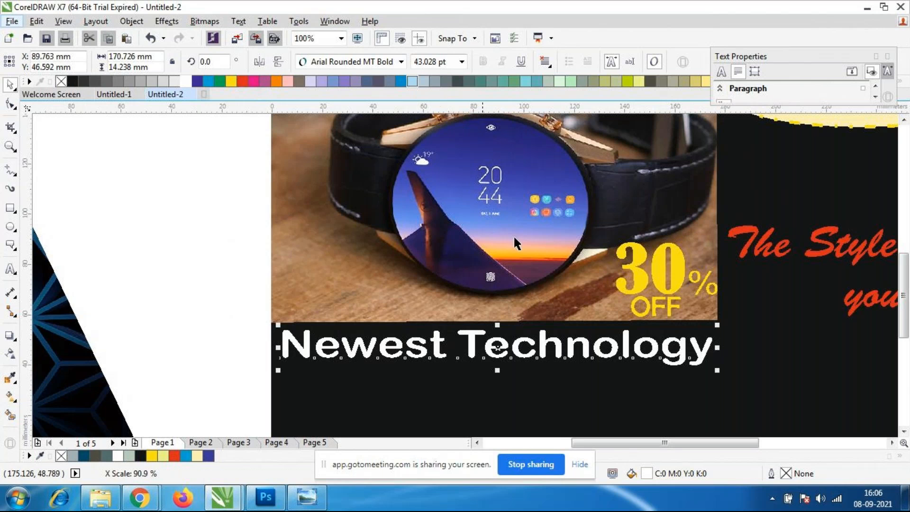
# Change "Newest Technology" to Baskerville Old Face and stretch it to about 168 mm wide.
pyautogui.click(401, 61)
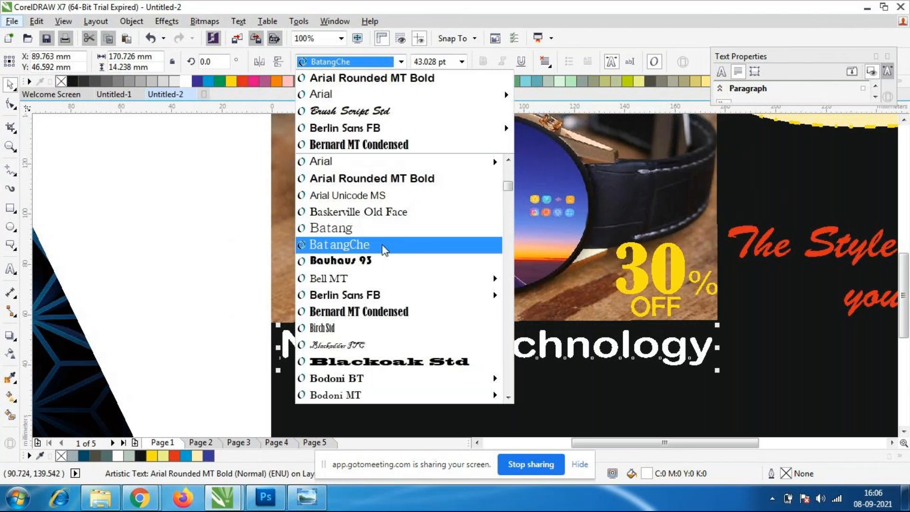
pyautogui.click(383, 210)
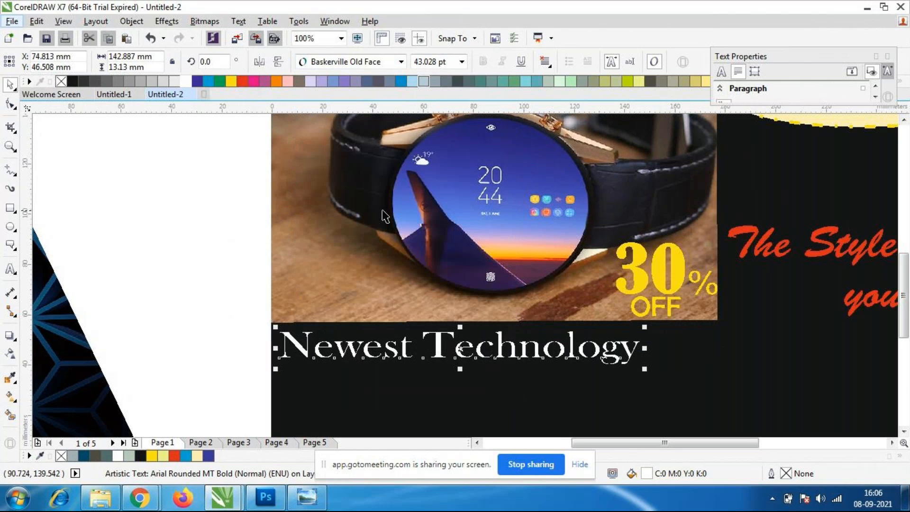
pyautogui.click(462, 401)
pyautogui.click(612, 355)
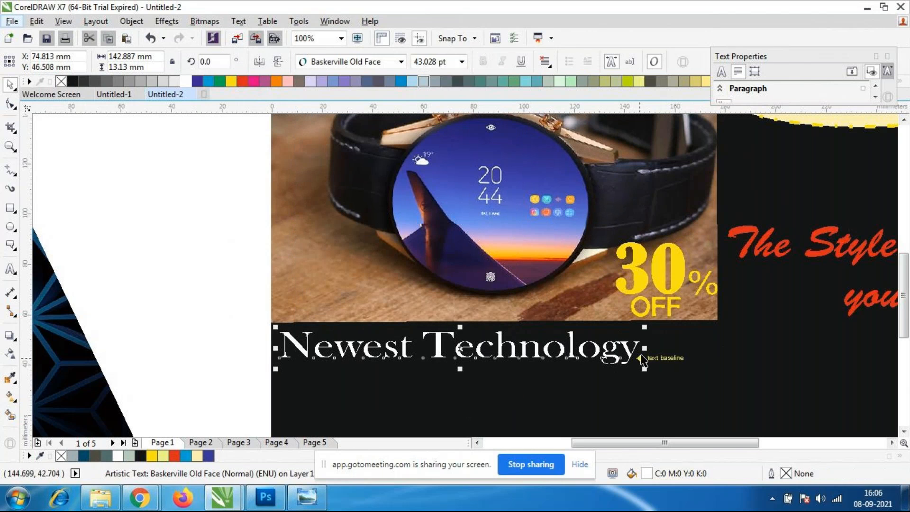
pyautogui.moveTo(644, 347); pyautogui.dragTo(709, 351)
pyautogui.click(753, 374)
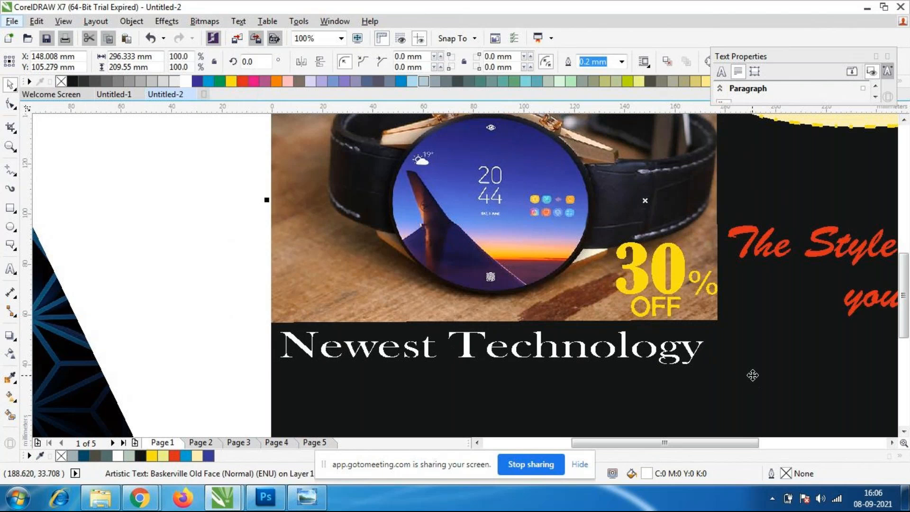
# Narrow "Newest Technology" to about 100 mm and set its font to Berlin Sans FB.
pyautogui.click(596, 351)
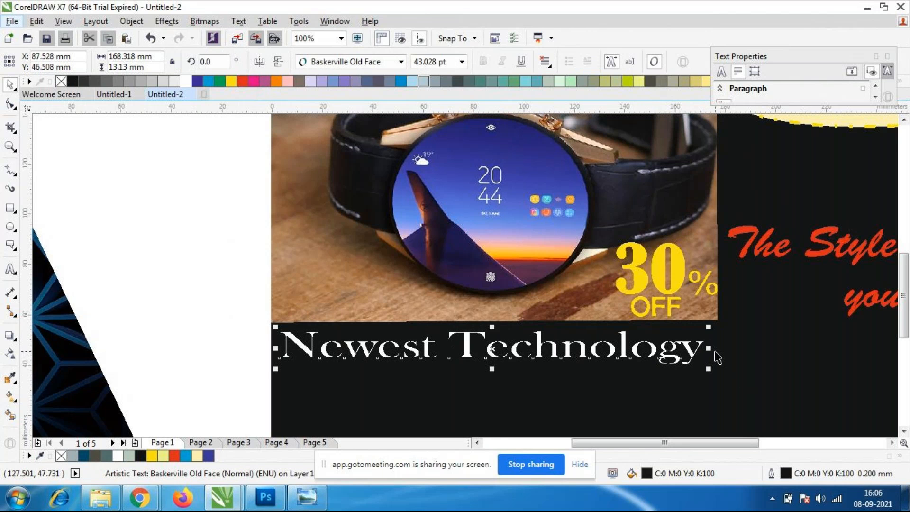
pyautogui.moveTo(711, 348); pyautogui.dragTo(532, 345)
pyautogui.click(468, 351)
pyautogui.click(468, 351)
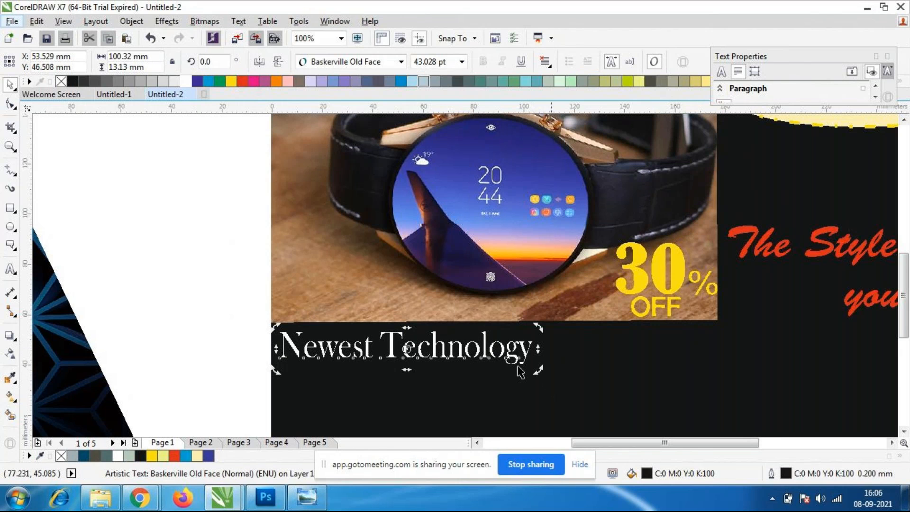
pyautogui.click(400, 64)
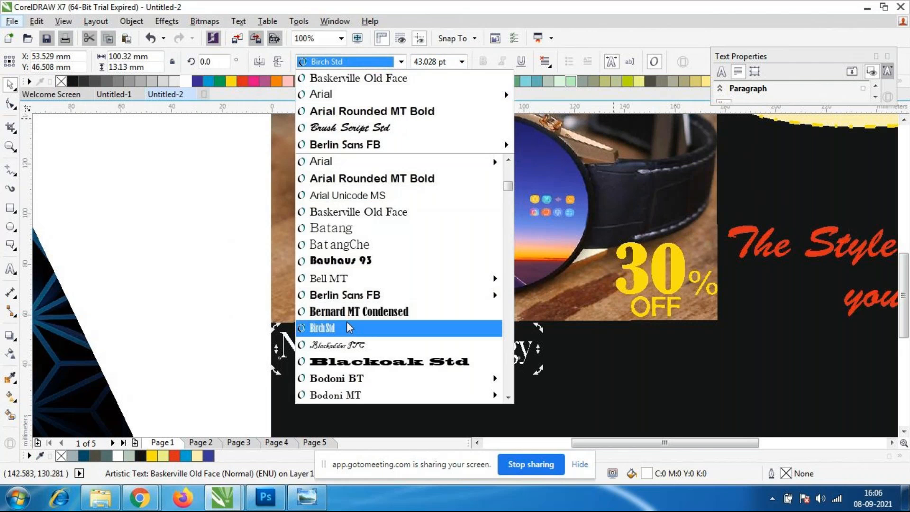
pyautogui.click(354, 296)
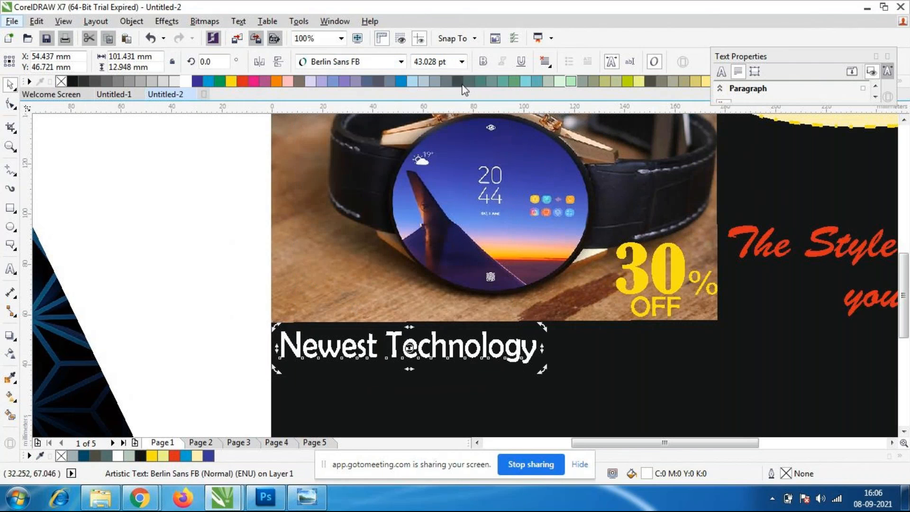
# Try the Britannic Bold font on "Newest Technology" and undo the change.
pyautogui.click(401, 62)
pyautogui.scroll(-11, 428, 304)
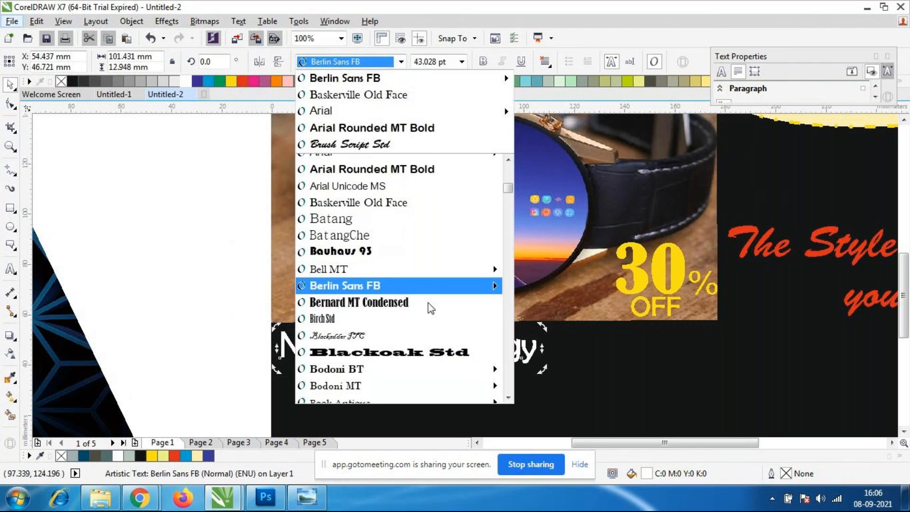
pyautogui.scroll(-12, 450, 303)
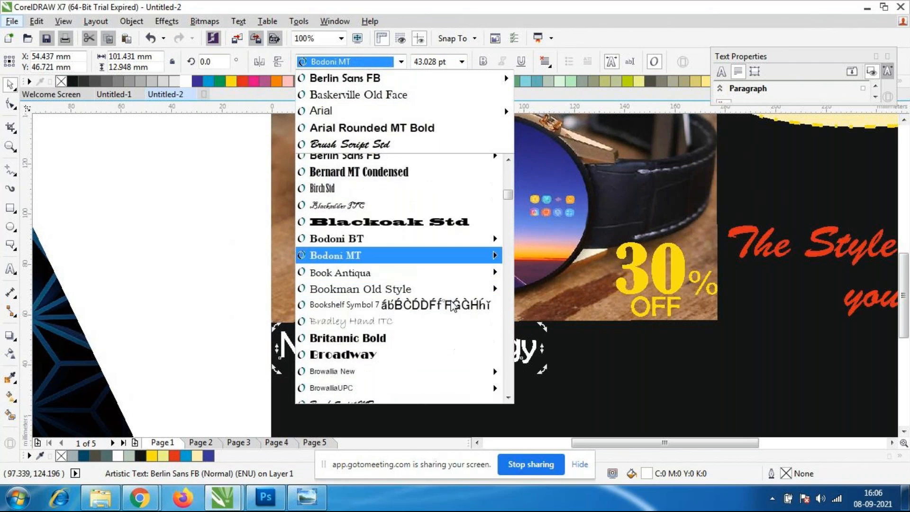
pyautogui.click(398, 284)
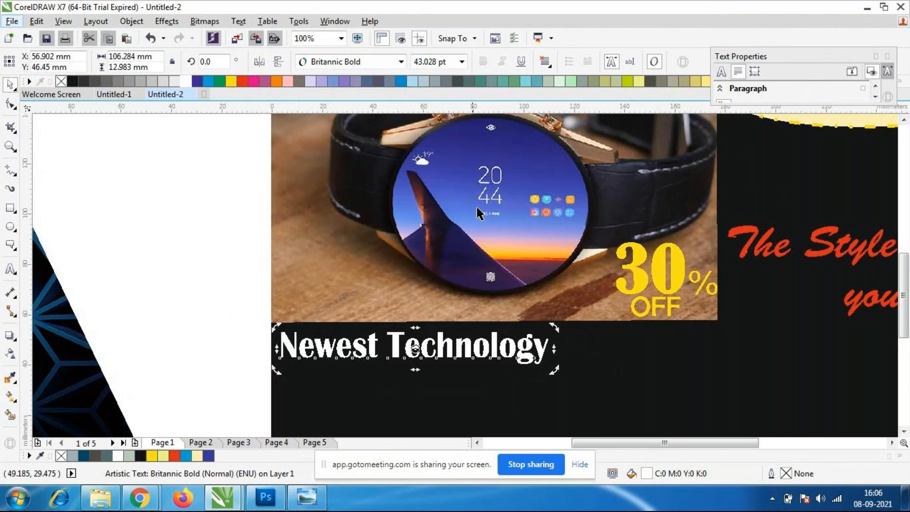
pyautogui.hotkey('ctrl', 'z')
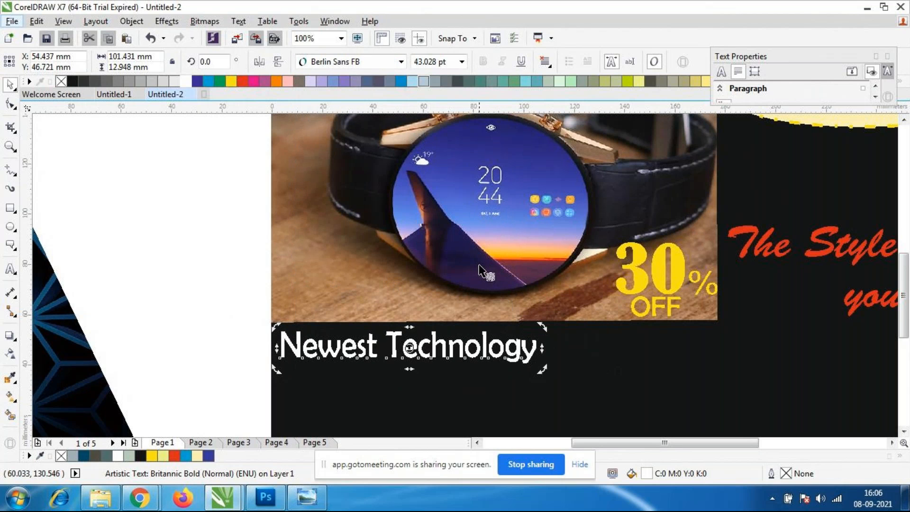
pyautogui.click(488, 353)
pyautogui.moveTo(544, 349); pyautogui.dragTo(552, 348)
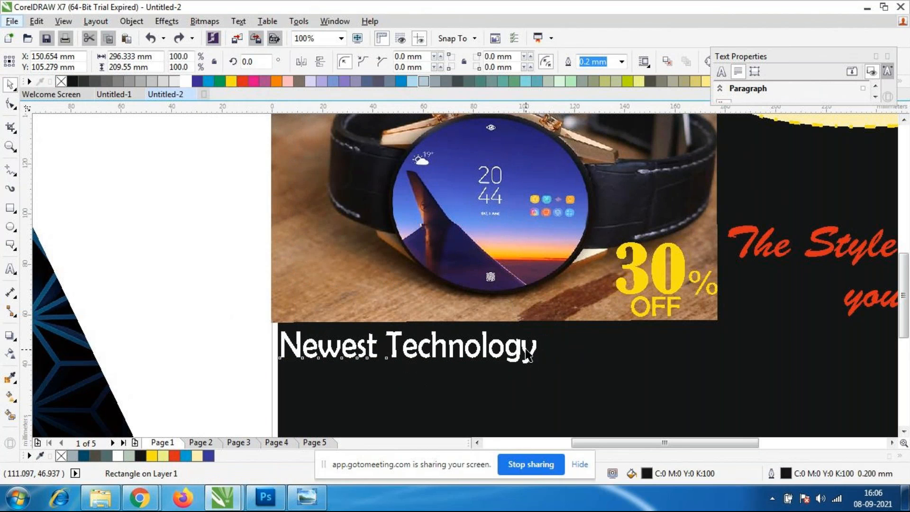
pyautogui.click(527, 354)
pyautogui.hotkey('ctrl', 'z')
# Stretch "Newest Technology" slightly wider while keeping its left end in place below the watch photo.
pyautogui.click(247, 338)
pyautogui.click(408, 347)
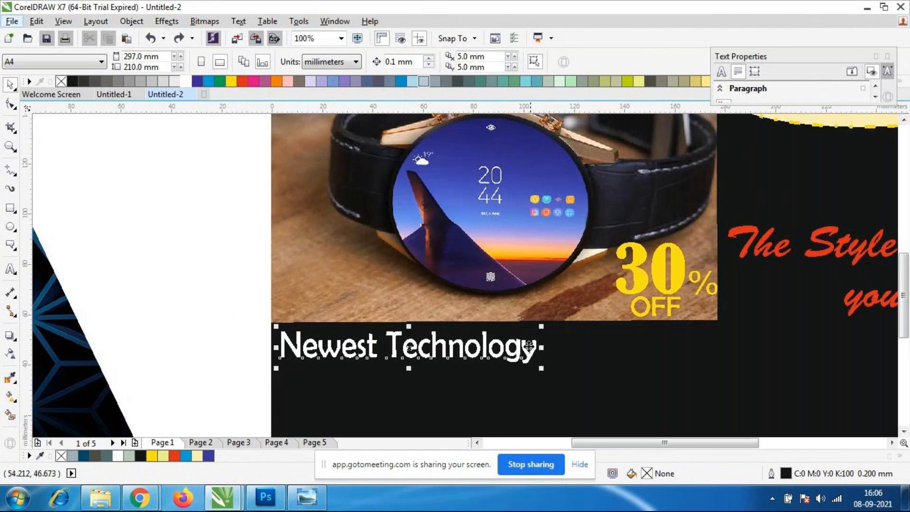
pyautogui.moveTo(541, 347); pyautogui.dragTo(557, 347)
pyautogui.click(572, 406)
# Draw a right triangle from the basic shapes, about 175 mm by 56 mm, in the black area beneath the watch photo.
pyautogui.click(10, 209)
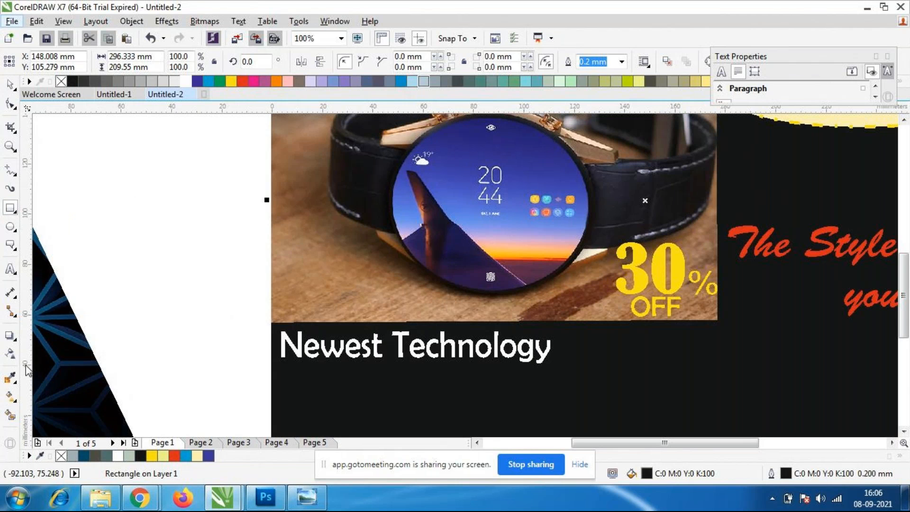
pyautogui.click(11, 245)
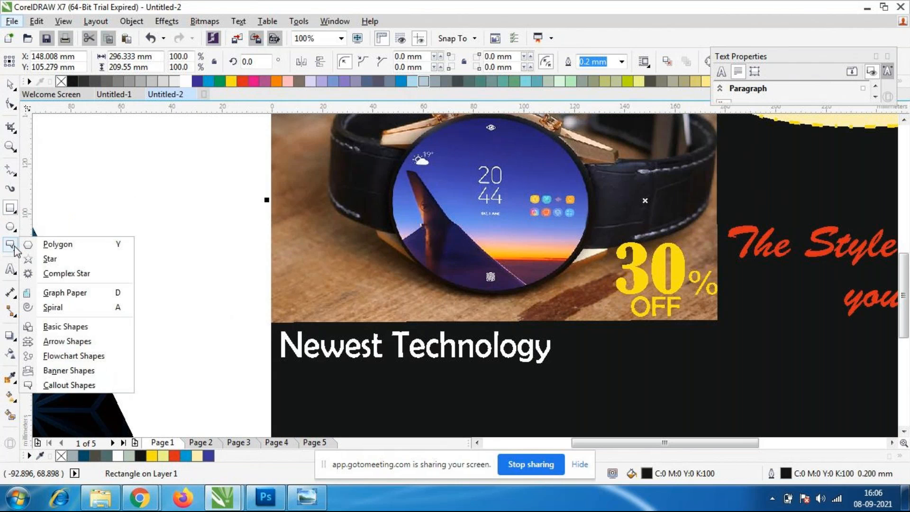
pyautogui.click(56, 327)
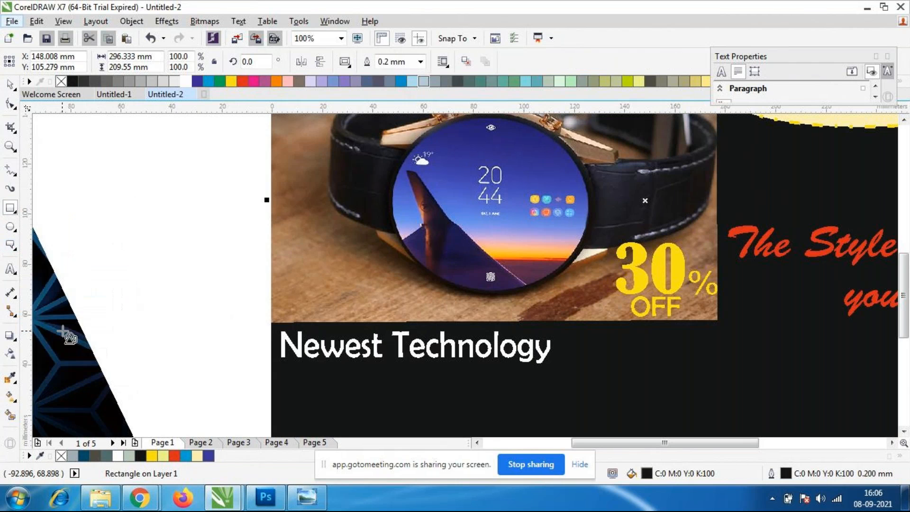
pyautogui.click(344, 62)
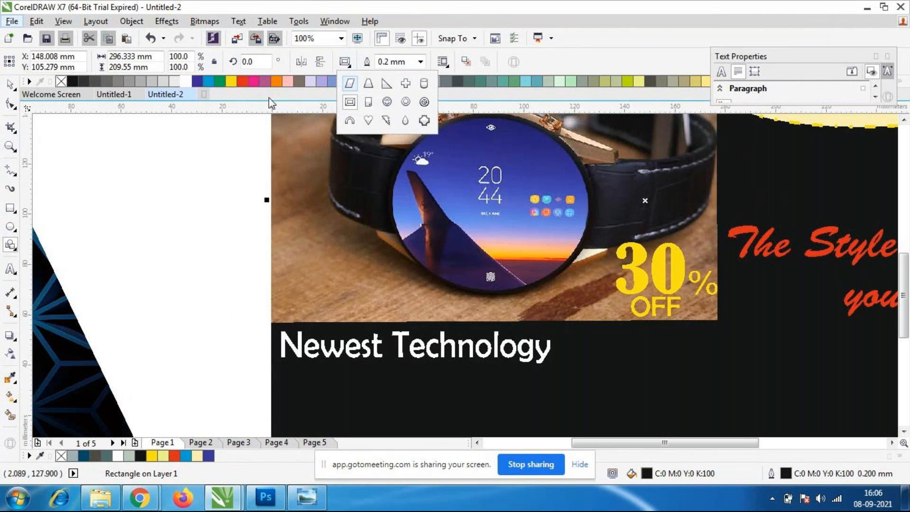
pyautogui.click(386, 86)
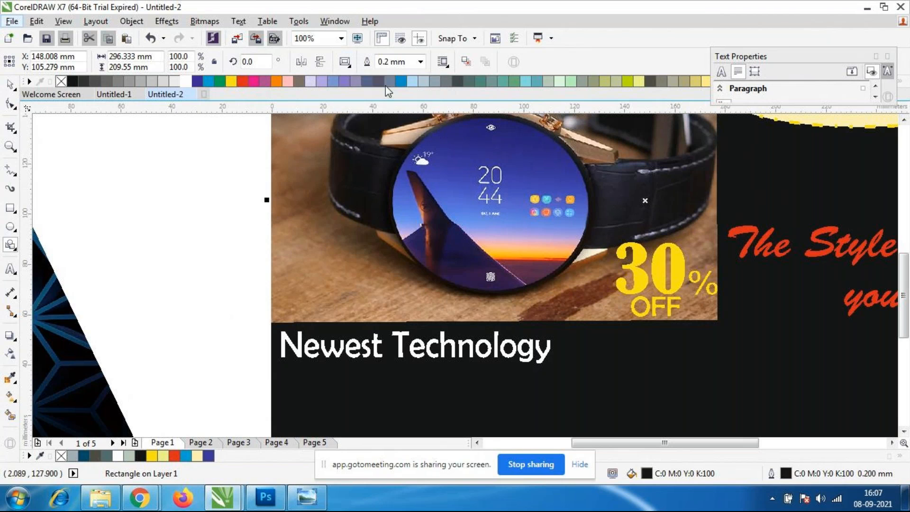
pyautogui.moveTo(272, 322); pyautogui.dragTo(497, 394)
pyautogui.moveTo(417, 383); pyautogui.dragTo(710, 416)
# Fill the right triangle with the blue #515DC3 sampled from the watch face in the photo.
pyautogui.scroll(-1, 512, 335)
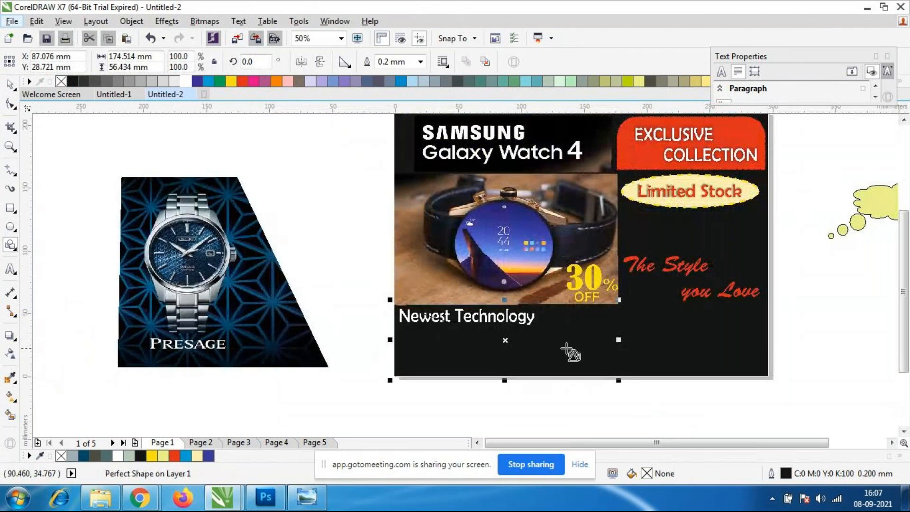
pyautogui.click(11, 377)
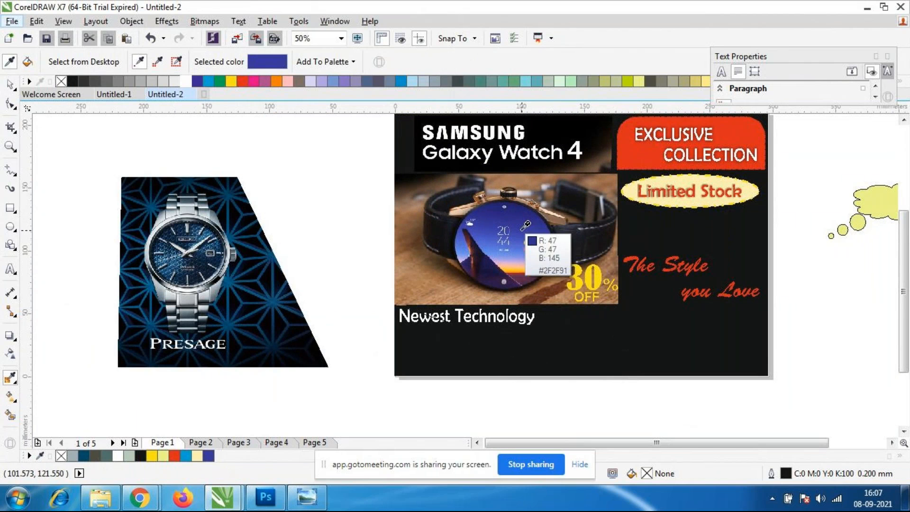
pyautogui.click(521, 265)
pyautogui.click(441, 358)
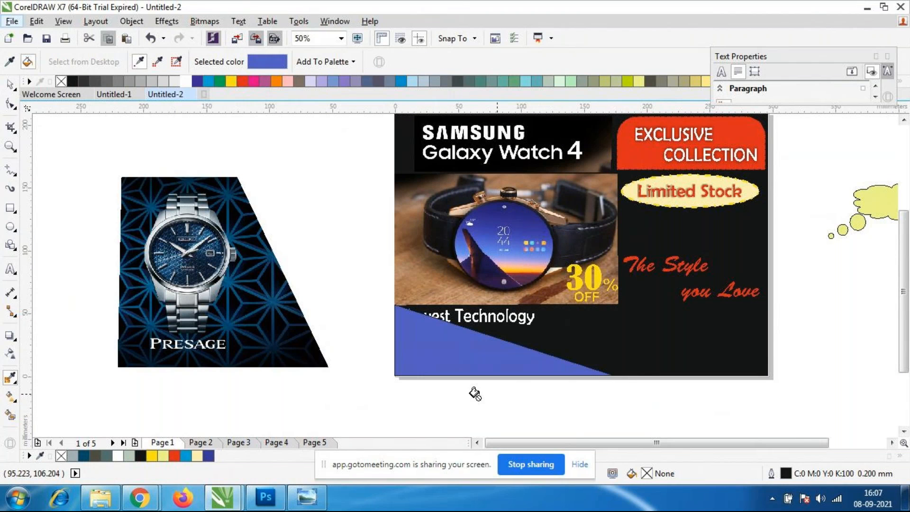
pyautogui.click(9, 84)
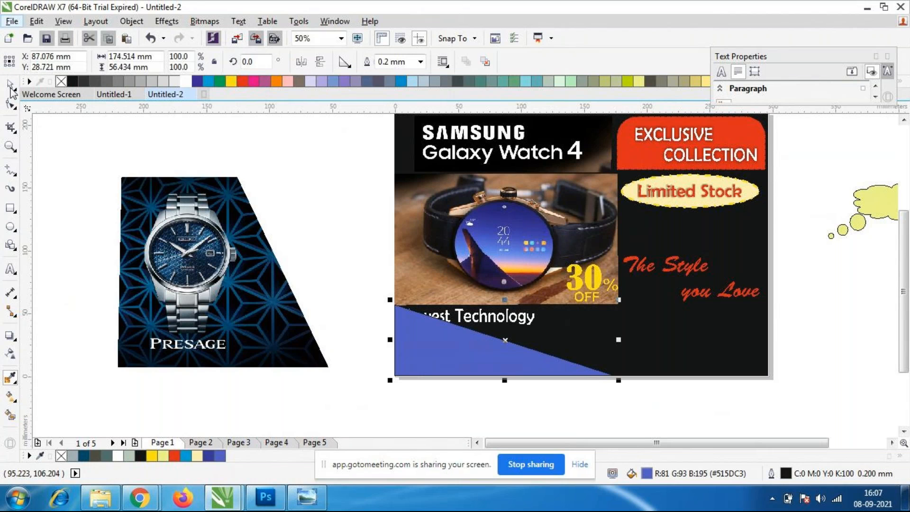
pyautogui.click(312, 245)
# Move "Newest Technology" right to clear the blue triangle, and widen the triangle rightward to about 246 mm.
pyautogui.click(509, 317)
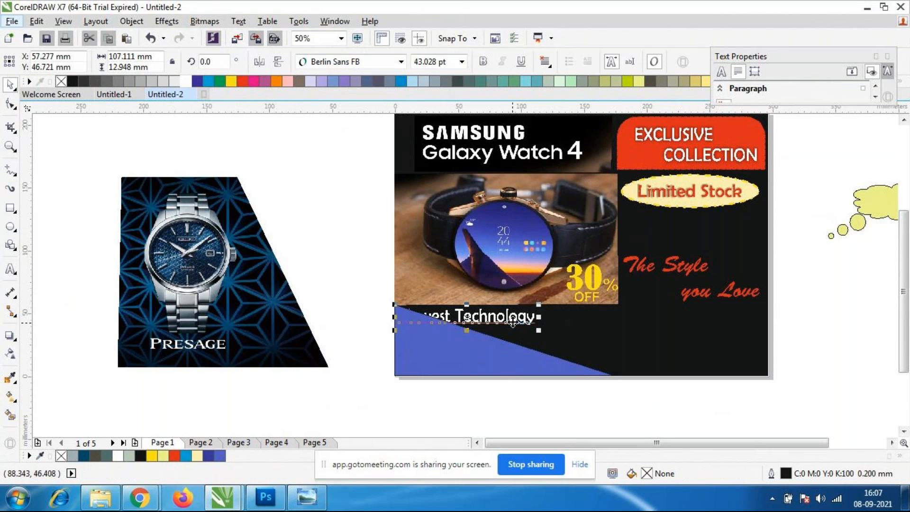
pyautogui.moveTo(509, 317); pyautogui.dragTo(587, 318)
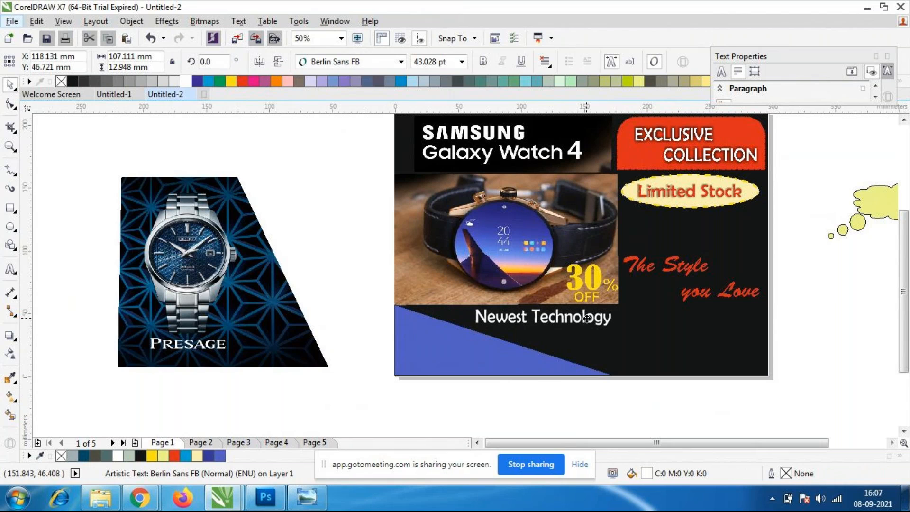
pyautogui.click(535, 378)
pyautogui.click(529, 370)
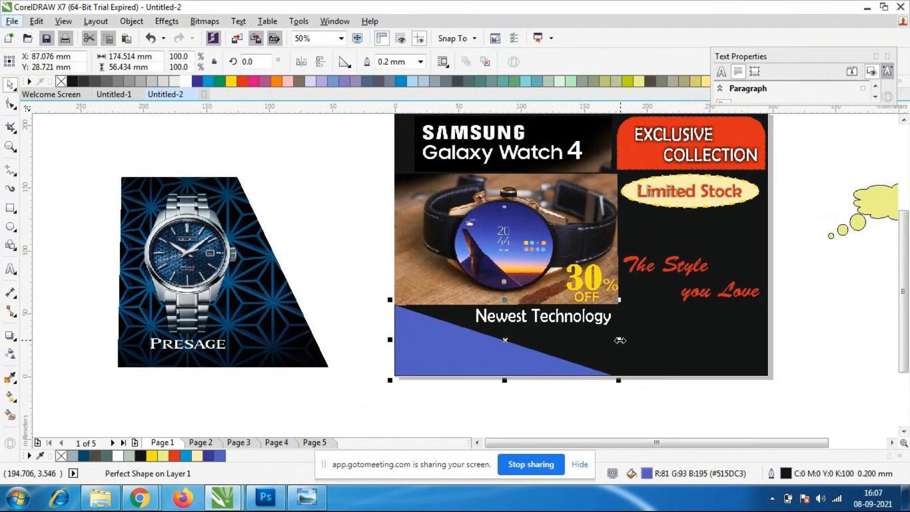
pyautogui.moveTo(618, 340); pyautogui.dragTo(708, 340)
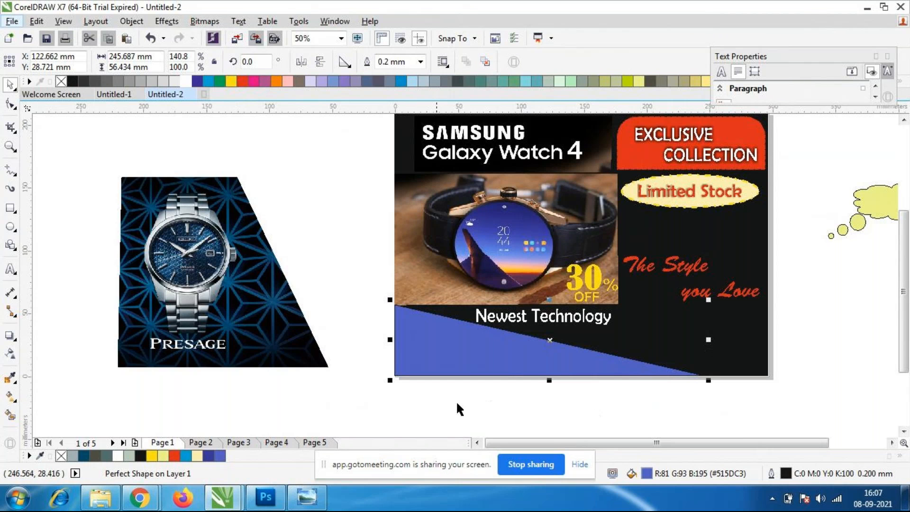
pyautogui.click(392, 412)
pyautogui.click(595, 363)
pyautogui.click(593, 360)
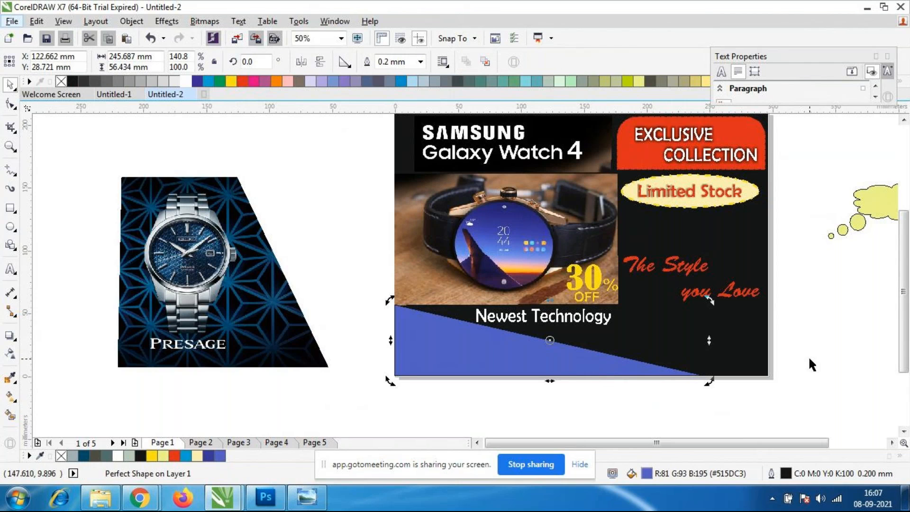
pyautogui.click(550, 359)
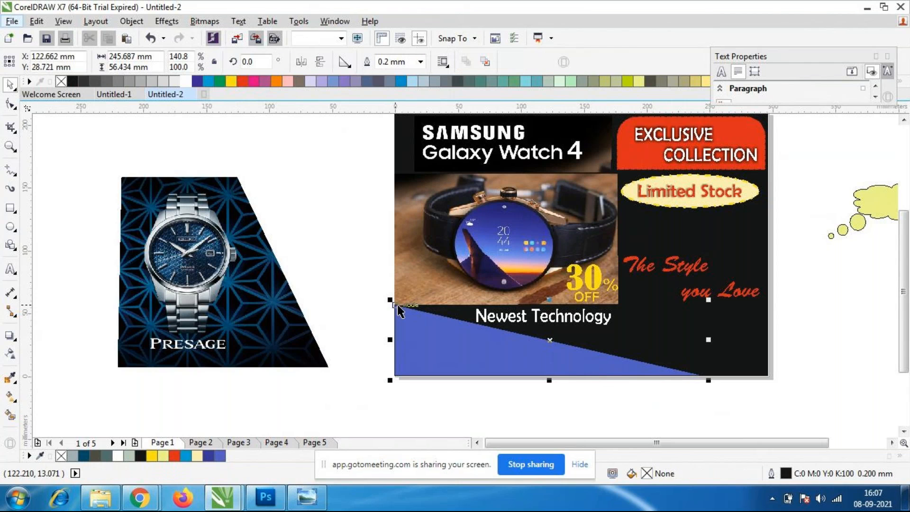
# Move "Newest Technology" beneath "you Love" and extend the blue triangle upward over the photo to about 90 mm high.
pyautogui.click(582, 322)
pyautogui.moveTo(558, 314); pyautogui.dragTo(694, 320)
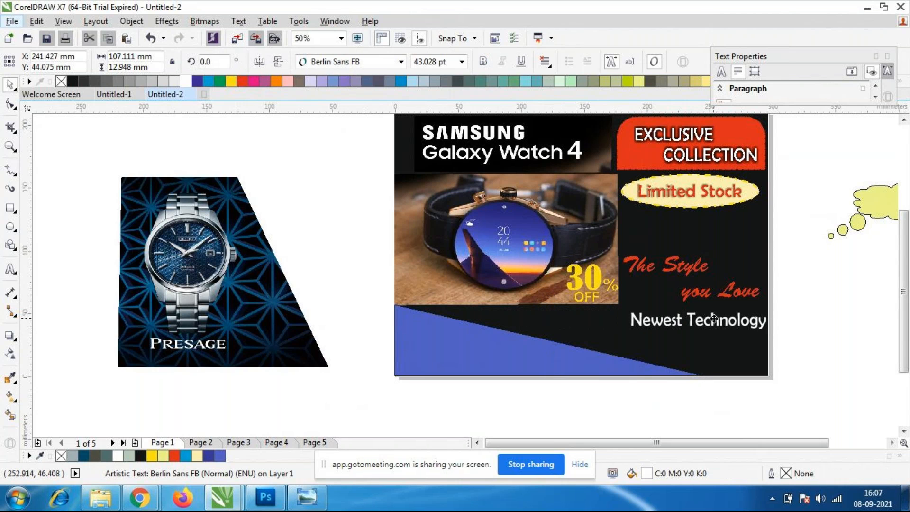
pyautogui.click(492, 355)
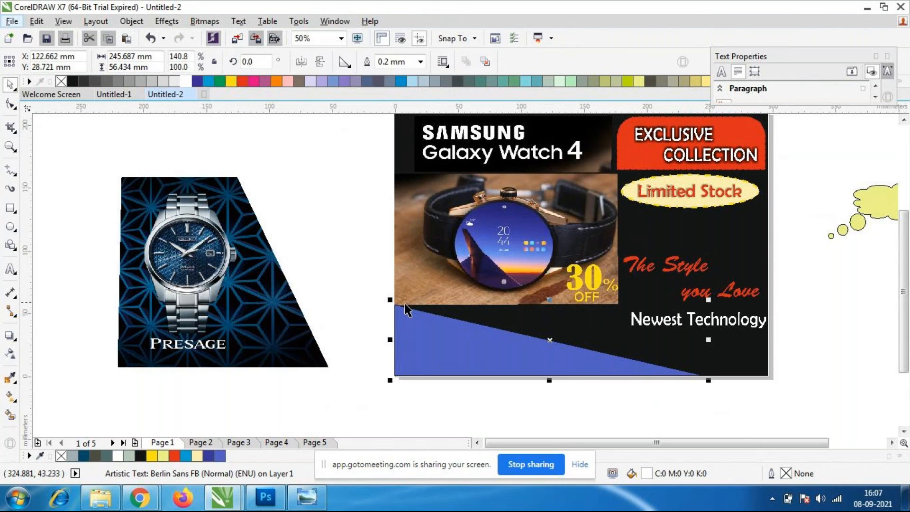
pyautogui.moveTo(548, 299); pyautogui.dragTo(545, 257)
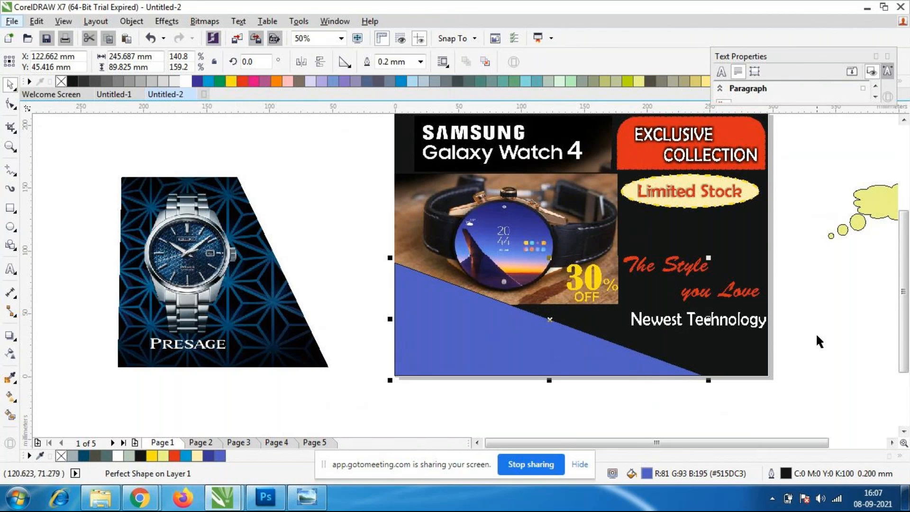
pyautogui.press('Escape')
# Remove the outline from the blue triangle by setting its outline width to None.
pyautogui.click(495, 343)
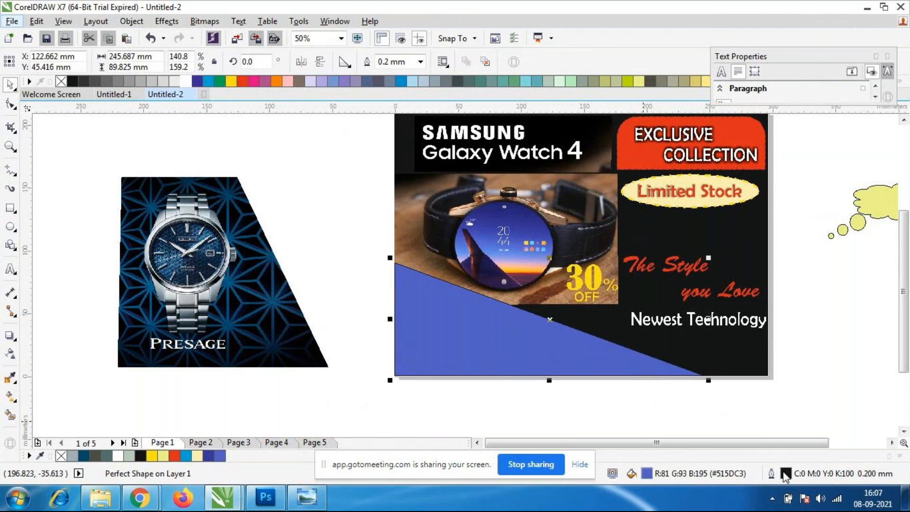
pyautogui.doubleClick(784, 474)
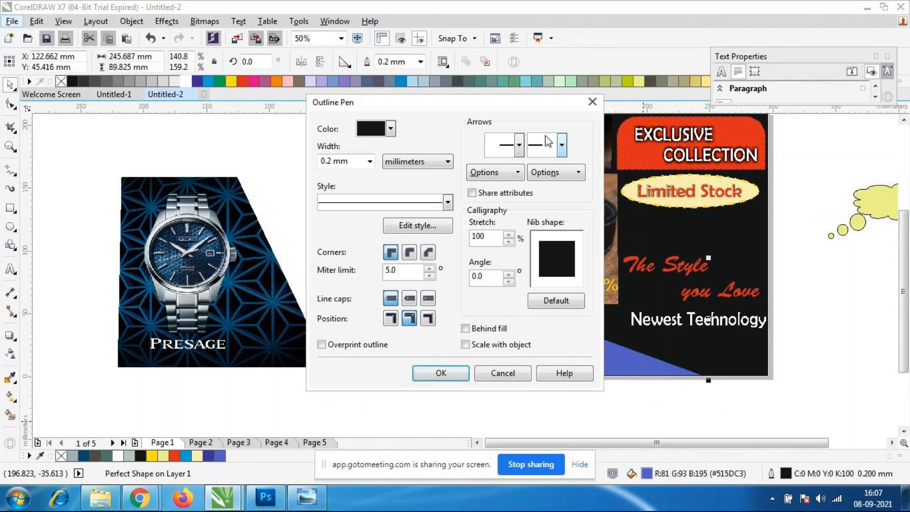
pyautogui.click(390, 128)
pyautogui.click(451, 115)
pyautogui.click(369, 161)
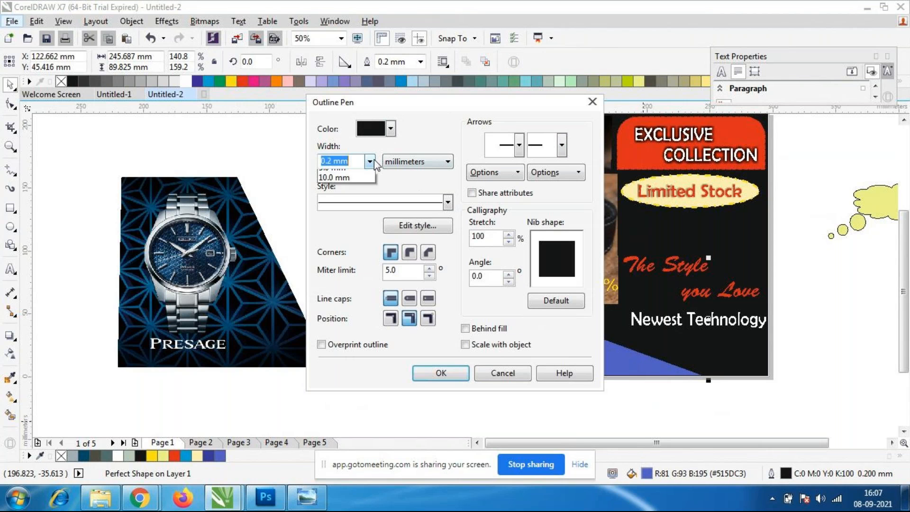
pyautogui.click(353, 174)
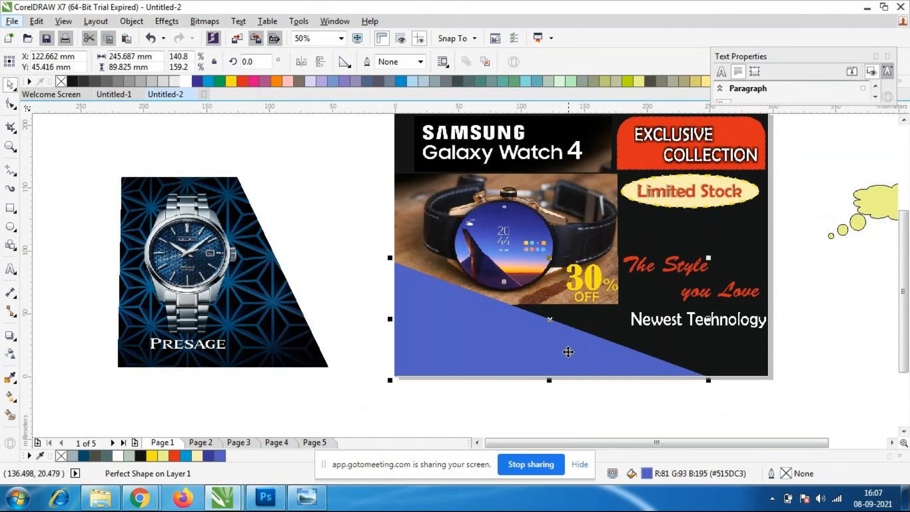
# Duplicate the blue triangle, rotate the copy to about 39.7°, and place it over the page's lower-right corner.
pyautogui.hotkey('ctrl', 'd')
pyautogui.moveTo(548, 347); pyautogui.dragTo(413, 253)
pyautogui.moveTo(577, 278); pyautogui.dragTo(558, 165)
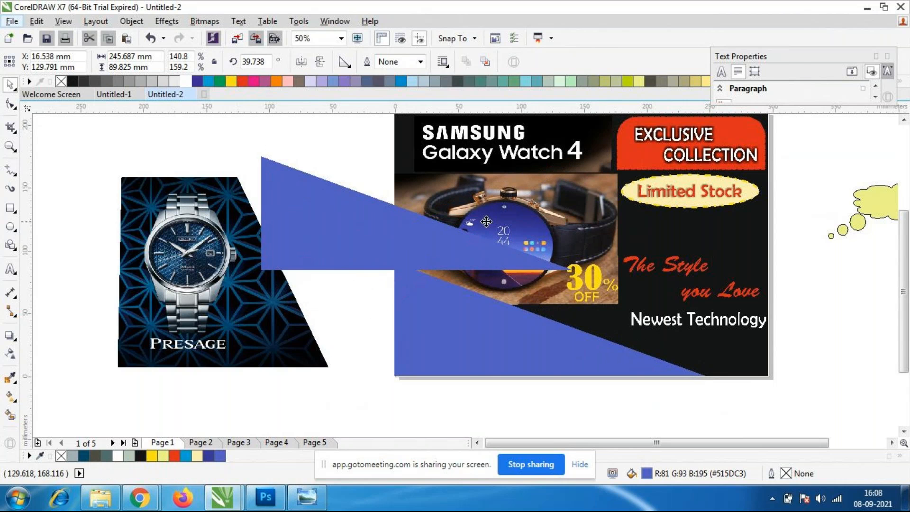
pyautogui.moveTo(443, 247); pyautogui.dragTo(750, 358)
pyautogui.scroll(-1, 602, 227)
pyautogui.scroll(1, 628, 279)
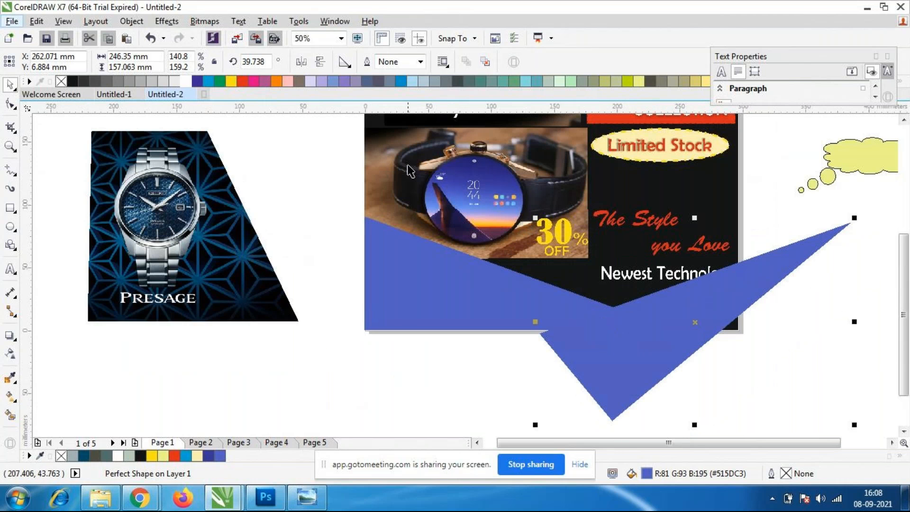
# Rotate the copied triangle to about 32.2° and shift it left over the first triangle's tip.
pyautogui.click(698, 326)
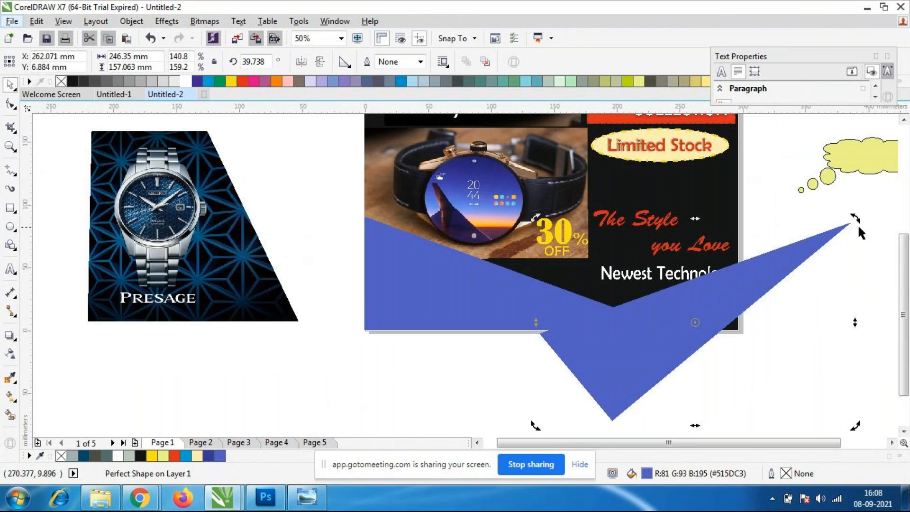
pyautogui.moveTo(854, 218); pyautogui.dragTo(867, 242)
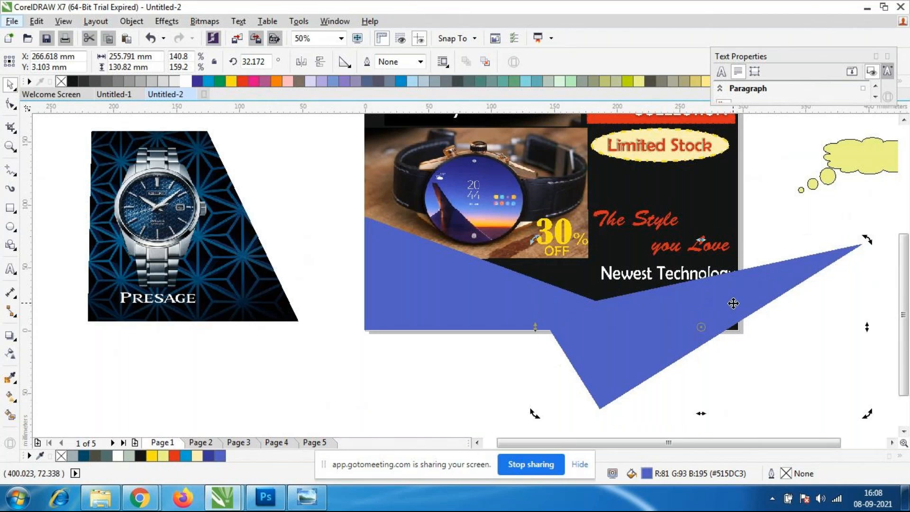
pyautogui.click(716, 307)
pyautogui.moveTo(717, 306); pyautogui.dragTo(687, 312)
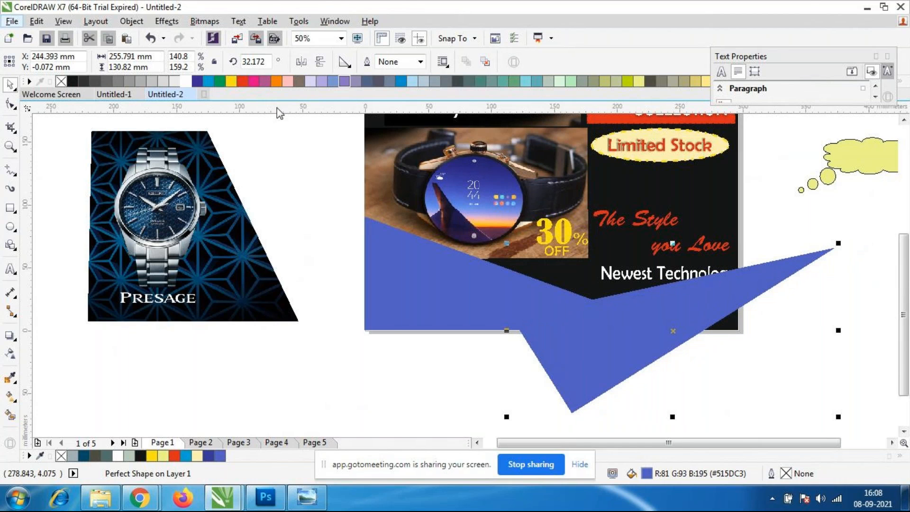
# Lighten the copied triangle's uniform fill to #7984E0.
pyautogui.doubleClick(647, 473)
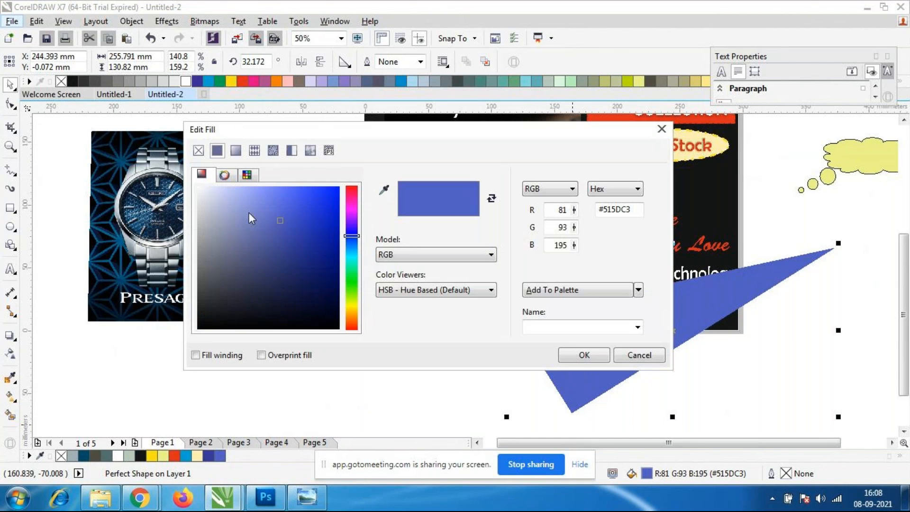
pyautogui.moveTo(231, 199)
pyautogui.mouseDown()
pyautogui.moveTo(223, 193)
pyautogui.moveTo(262, 204)
pyautogui.mouseUp()
pyautogui.click(583, 356)
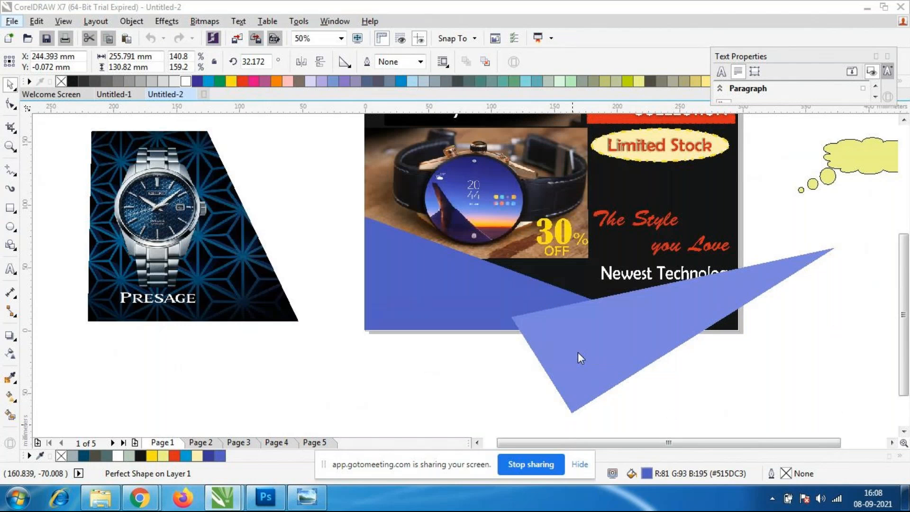
pyautogui.click(743, 340)
# Set the copied triangle's fill to the pale blue #B2B8F0.
pyautogui.doubleClick(669, 328)
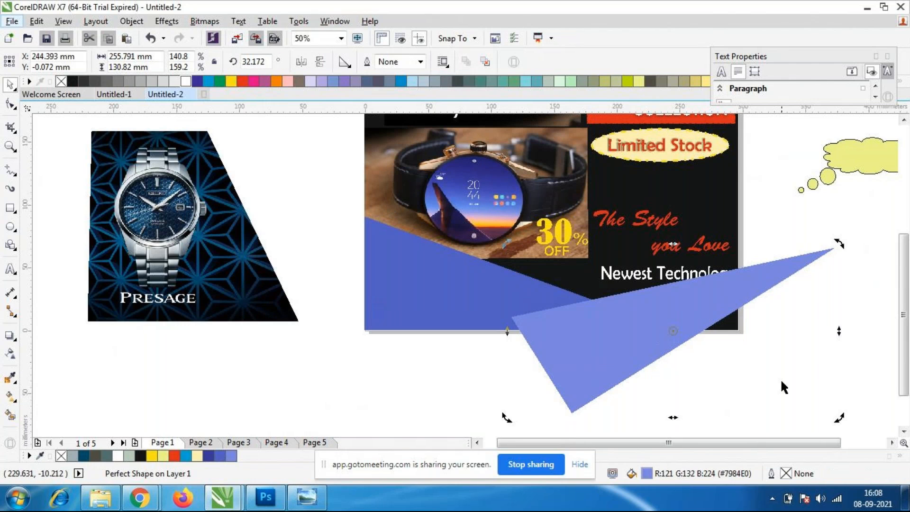
pyautogui.doubleClick(653, 475)
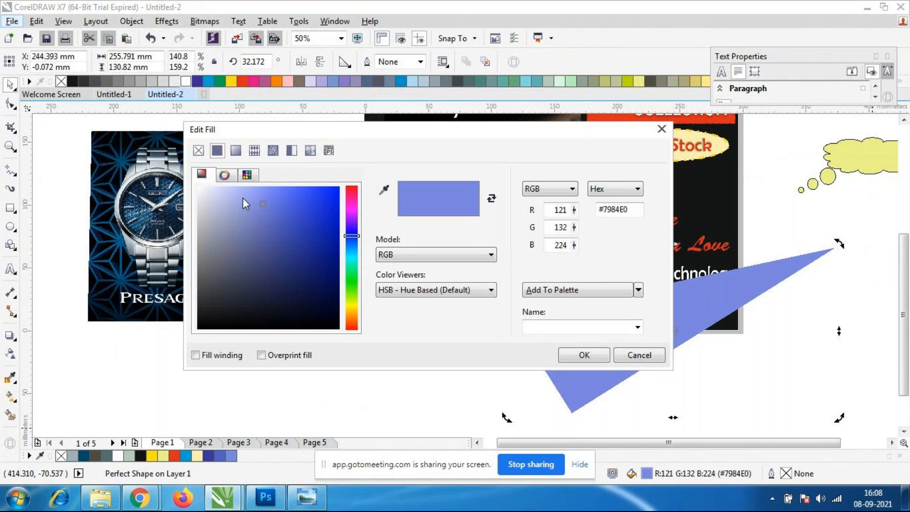
pyautogui.moveTo(240, 198); pyautogui.dragTo(236, 193)
pyautogui.click(584, 355)
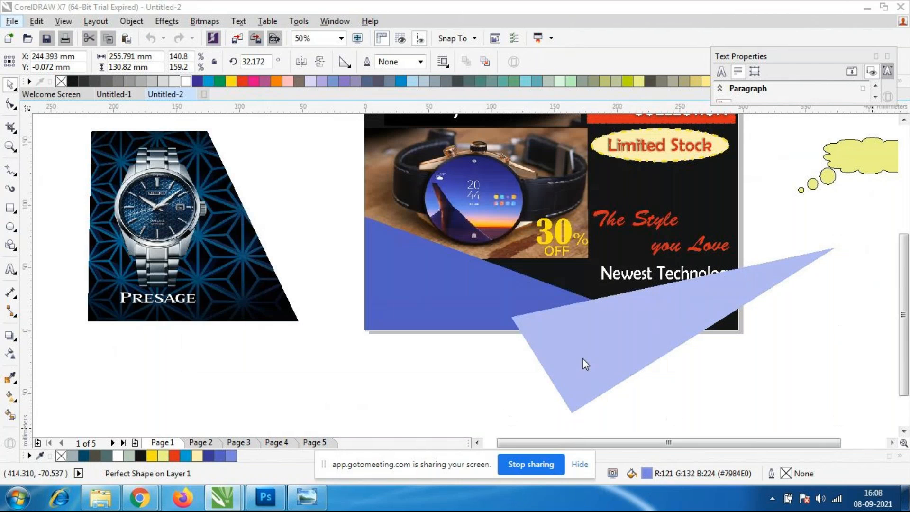
pyautogui.click(646, 332)
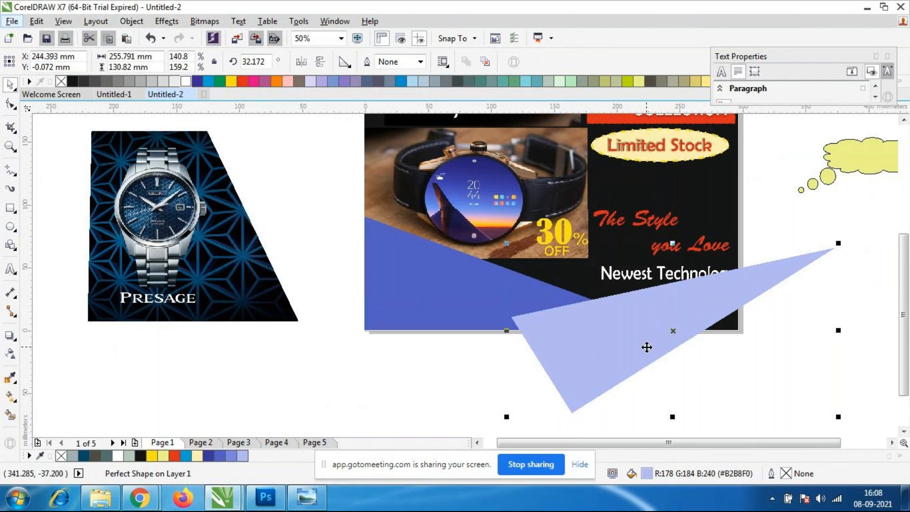
# Rotate the pale blue triangle to about 57° and move it up and right across the page's lower-right corner.
pyautogui.moveTo(656, 343); pyautogui.dragTo(682, 353)
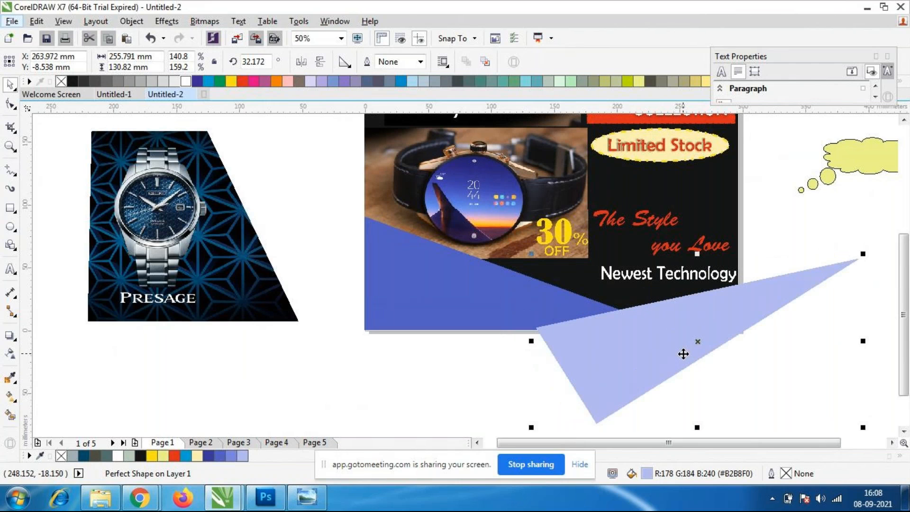
pyautogui.click(683, 354)
pyautogui.moveTo(863, 256); pyautogui.dragTo(804, 200)
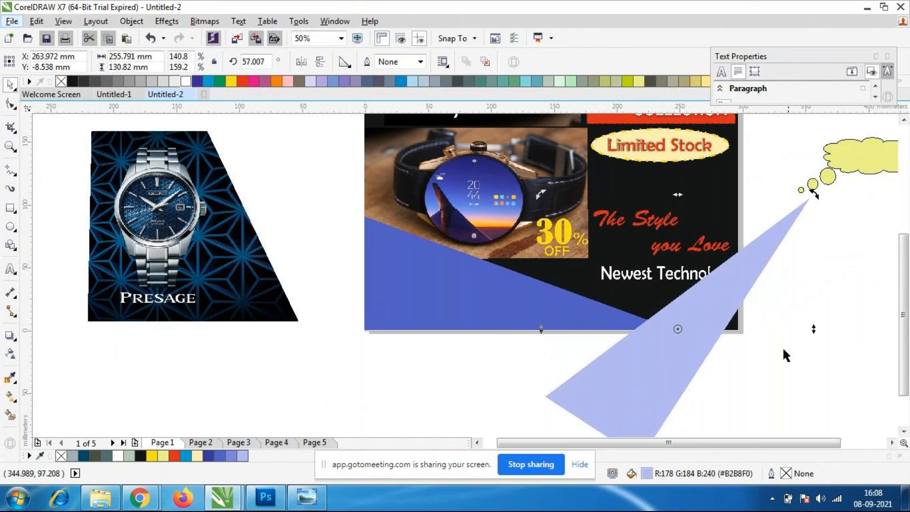
pyautogui.click(647, 396)
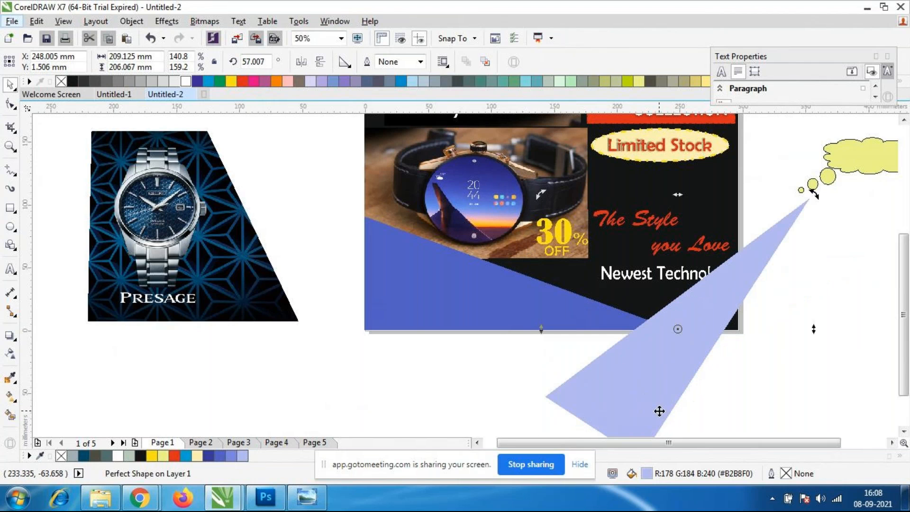
pyautogui.moveTo(665, 371); pyautogui.dragTo(724, 321)
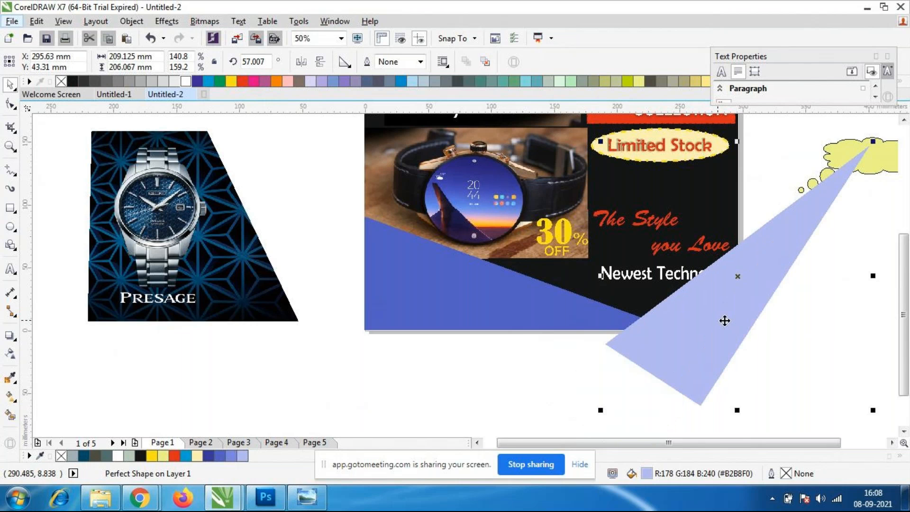
# Rotate the pale blue triangle to about 48.1° and shift it down and left so it overlaps the darker triangle's tip.
pyautogui.scroll(-2, 725, 280)
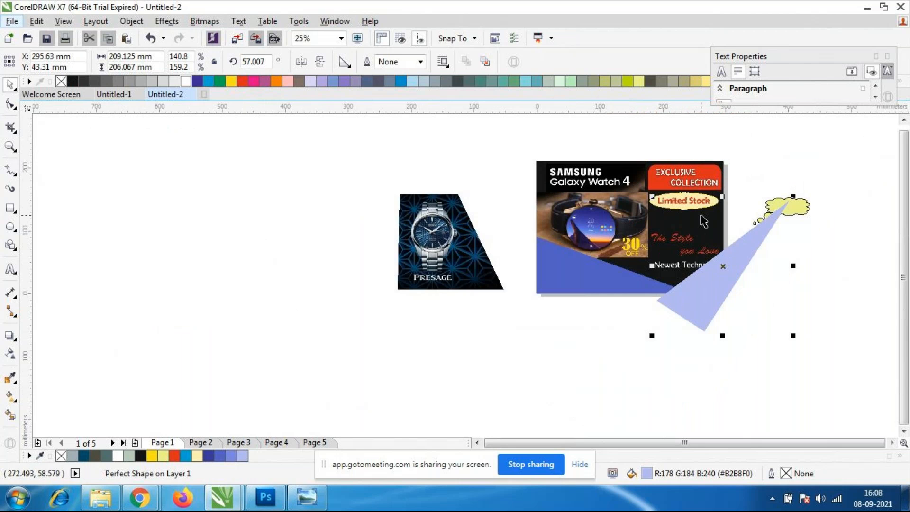
pyautogui.scroll(2, 702, 220)
pyautogui.moveTo(703, 418); pyautogui.dragTo(688, 384)
pyautogui.click(687, 384)
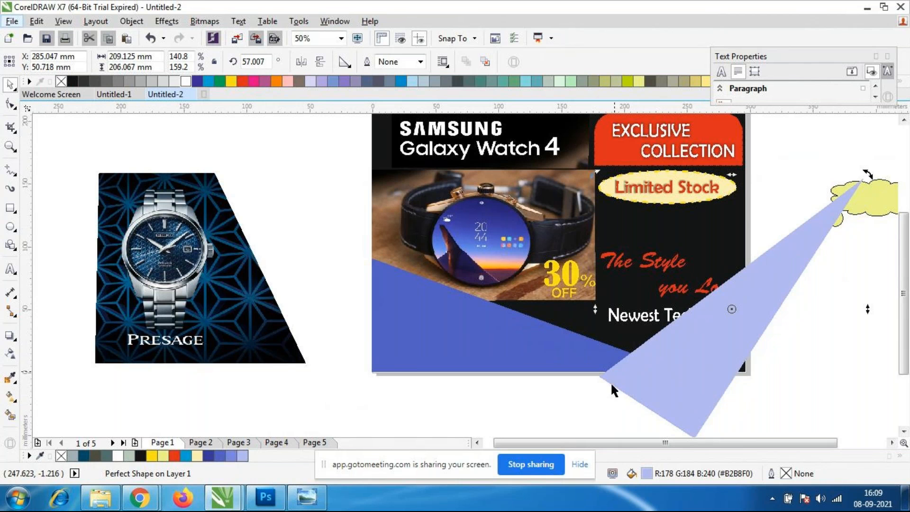
pyautogui.moveTo(866, 176); pyautogui.dragTo(883, 201)
pyautogui.moveTo(714, 349); pyautogui.dragTo(691, 373)
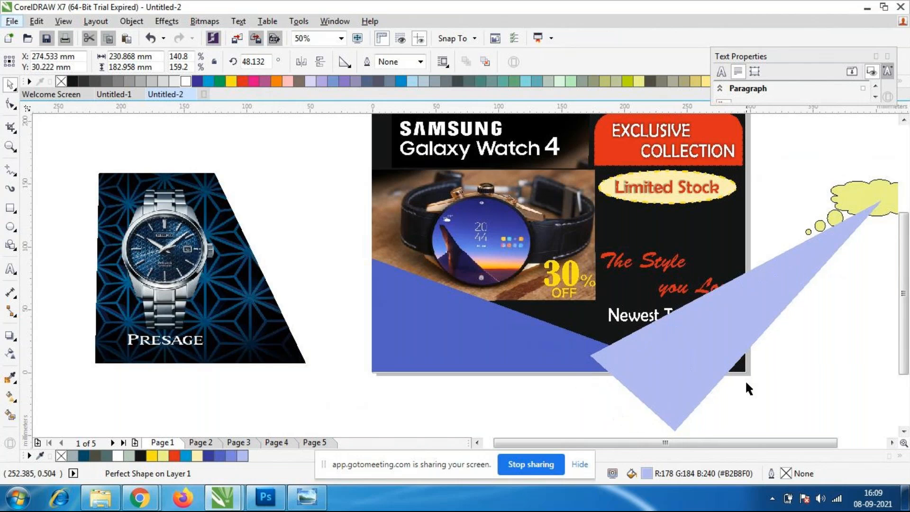
# Enlarge the pale blue triangle to about 271 × 215 mm across the design's lower-right corner.
pyautogui.scroll(-1, 792, 376)
pyautogui.moveTo(791, 378); pyautogui.dragTo(809, 396)
pyautogui.click(734, 360)
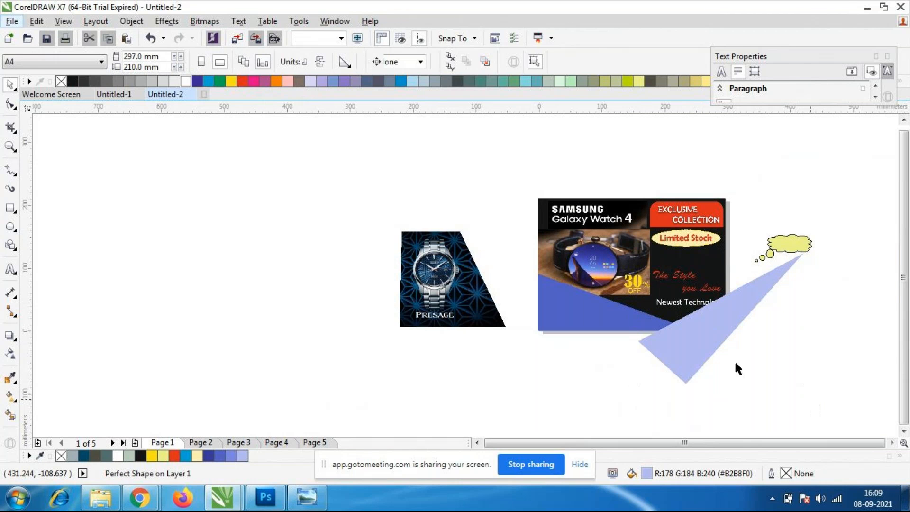
pyautogui.click(702, 333)
pyautogui.moveTo(696, 347); pyautogui.dragTo(689, 339)
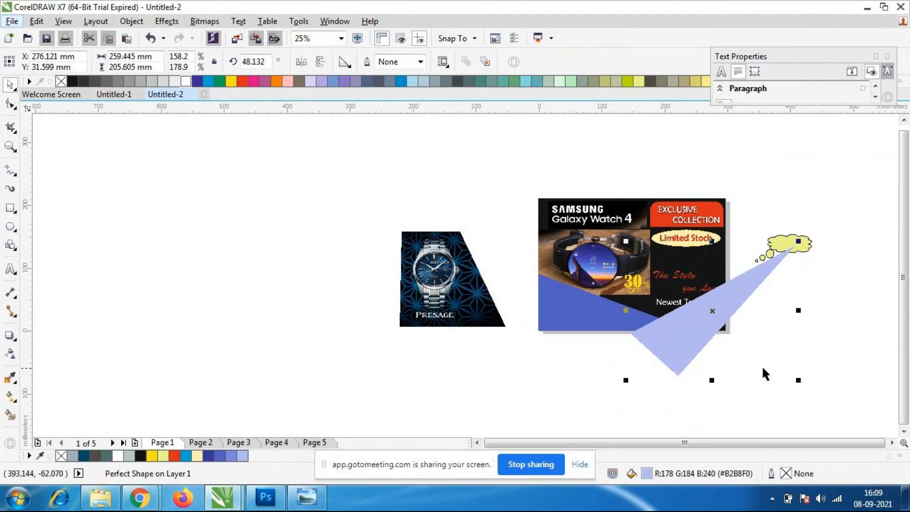
pyautogui.moveTo(798, 379); pyautogui.dragTo(805, 387)
pyautogui.click(763, 382)
pyautogui.scroll(1, 704, 333)
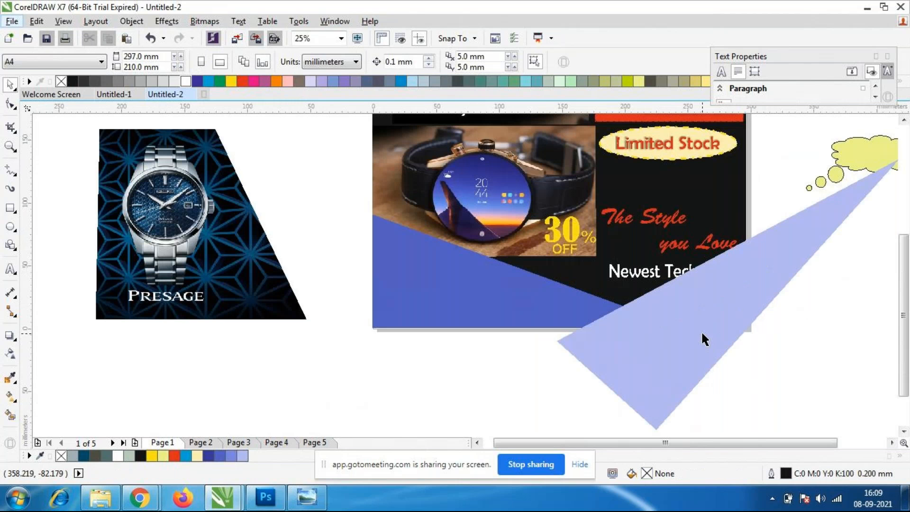
# Move the "The Style you Love" text up beneath the "Limited Stock" ellipse and the "Newest Technology" text up beneath it.
pyautogui.click(666, 226)
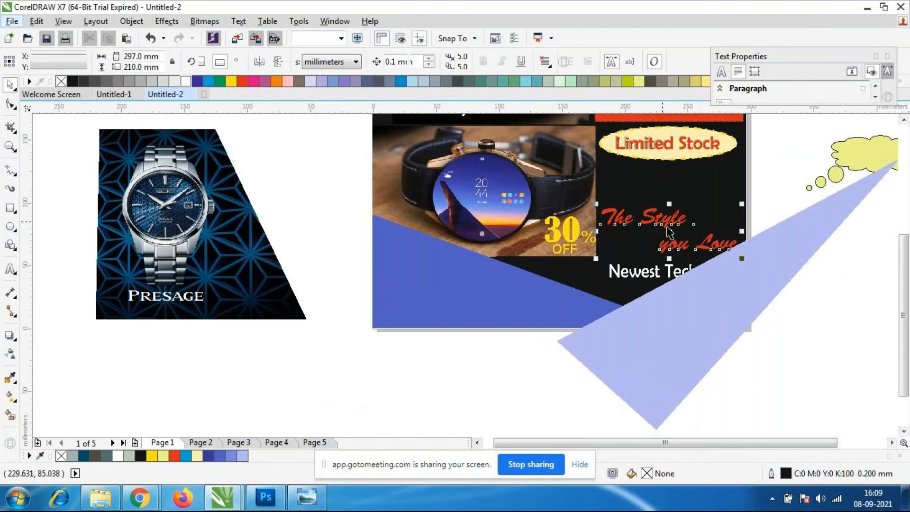
pyautogui.moveTo(668, 232); pyautogui.dragTo(671, 182)
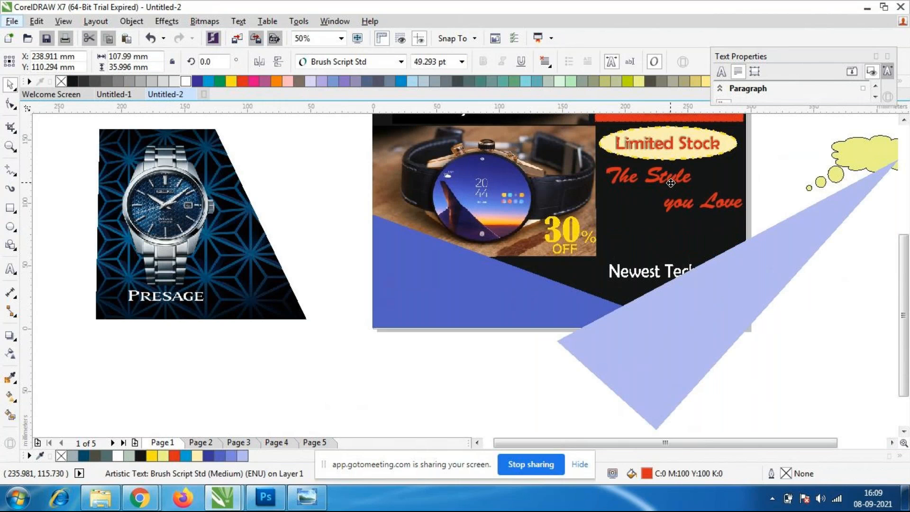
pyautogui.click(644, 271)
pyautogui.moveTo(647, 277); pyautogui.dragTo(647, 234)
pyautogui.click(823, 349)
pyautogui.scroll(-2, 682, 273)
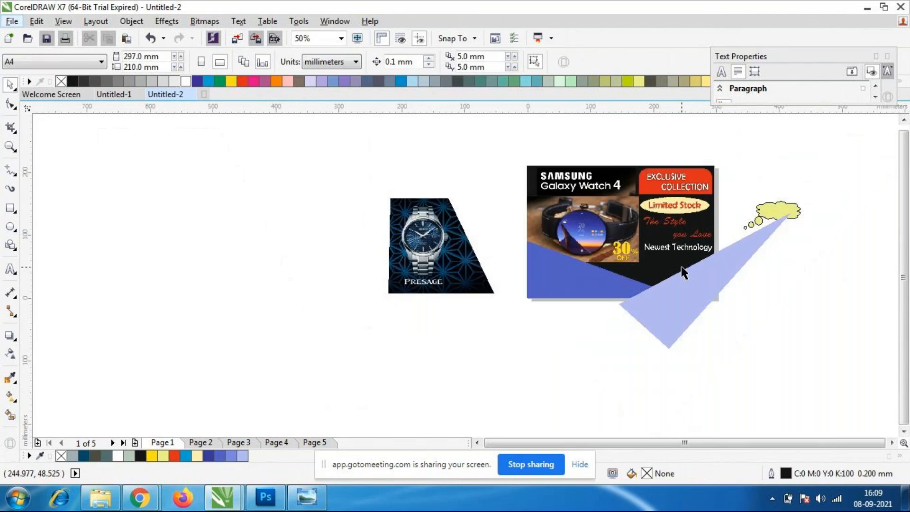
# Move the pale blue triangle off the design to the empty area right of and below the page.
pyautogui.click(682, 303)
pyautogui.moveTo(669, 316); pyautogui.dragTo(772, 354)
pyautogui.click(651, 394)
pyautogui.click(727, 365)
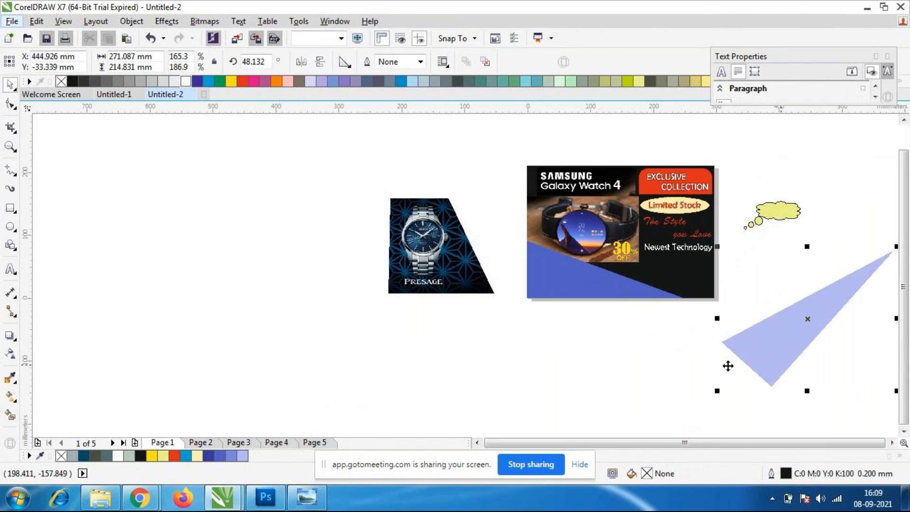
# Stretch the darker blue triangle to about 296 mm wide so it spans the full bottom edge of the design.
pyautogui.scroll(1, 701, 320)
pyautogui.scroll(-2, 675, 272)
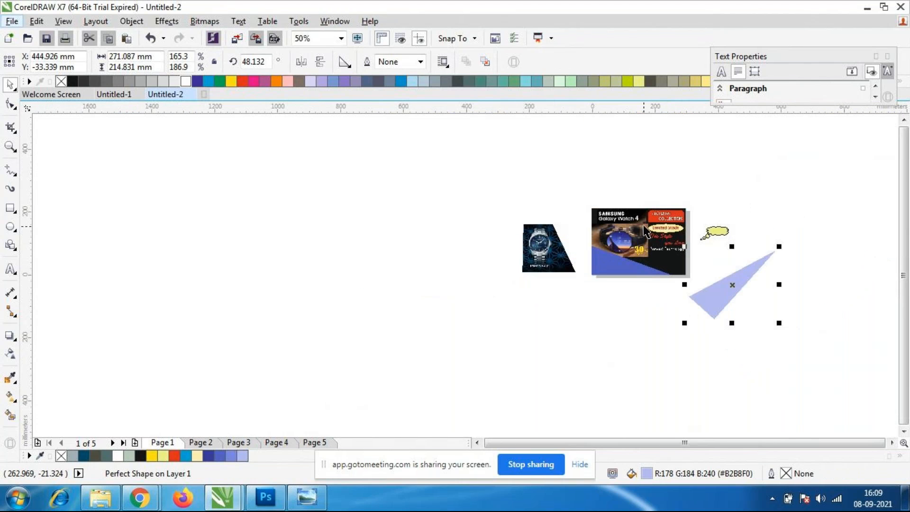
pyautogui.scroll(2, 644, 232)
pyautogui.scroll(-1, 682, 336)
pyautogui.scroll(1, 678, 333)
pyautogui.click(560, 359)
pyautogui.press('Escape')
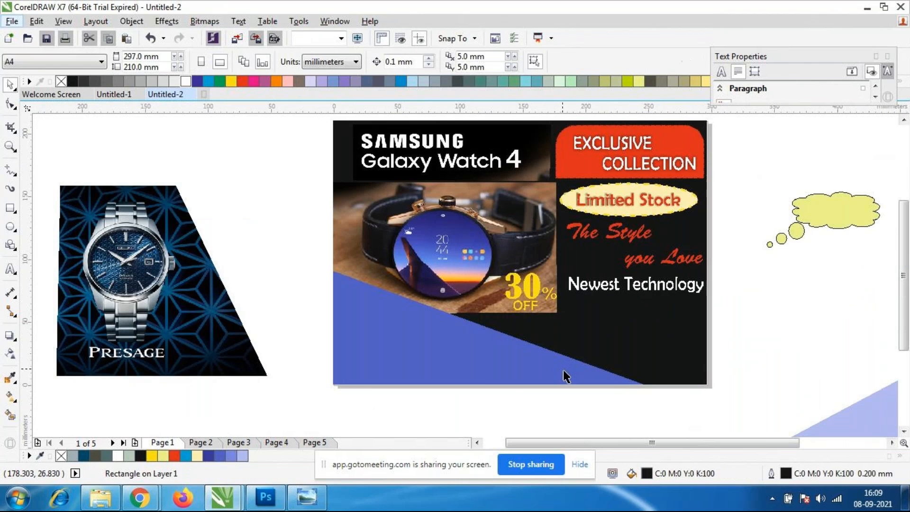
pyautogui.click(545, 367)
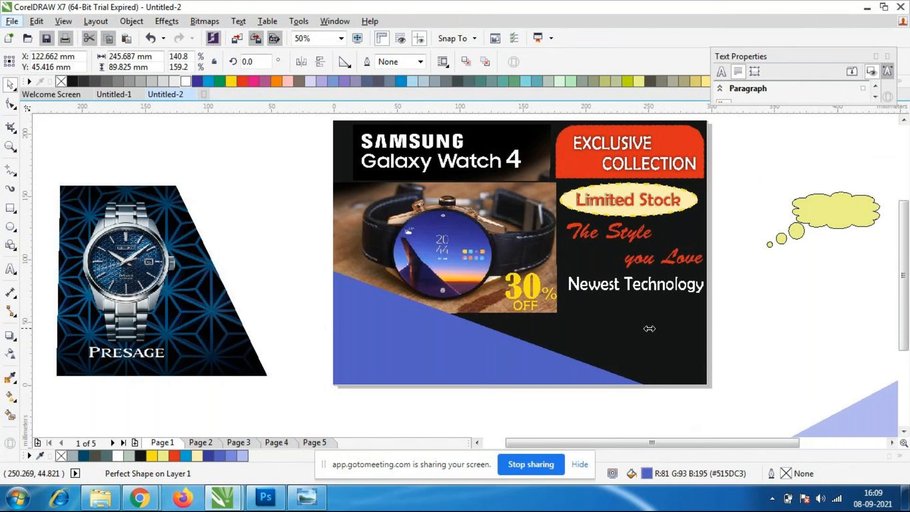
pyautogui.moveTo(714, 329); pyautogui.dragTo(711, 330)
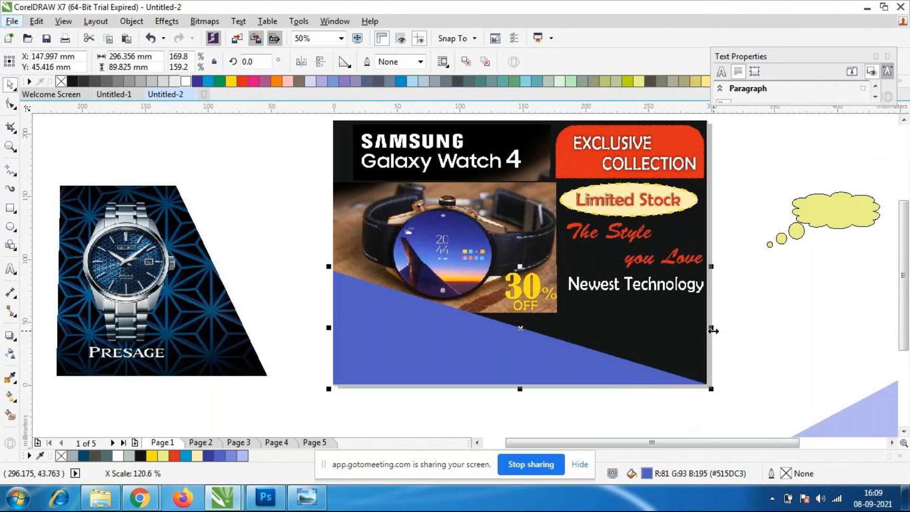
pyautogui.click(829, 357)
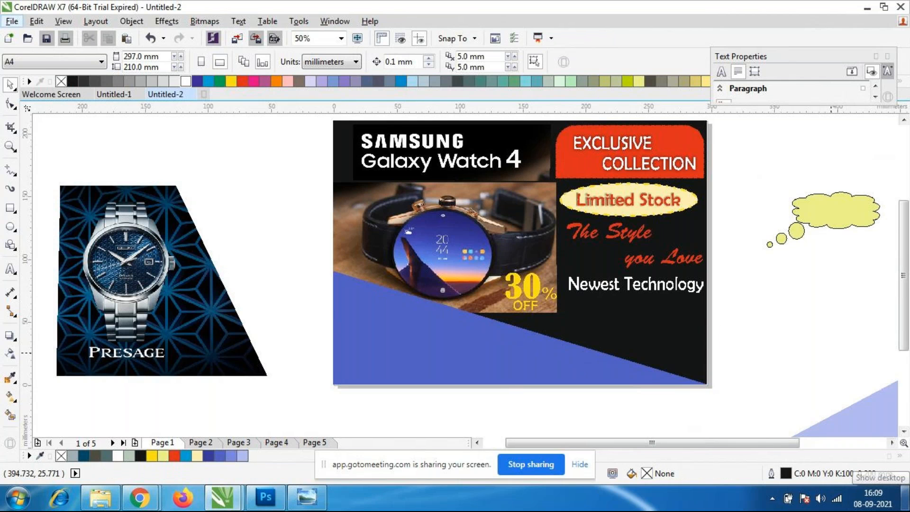
pyautogui.click(905, 497)
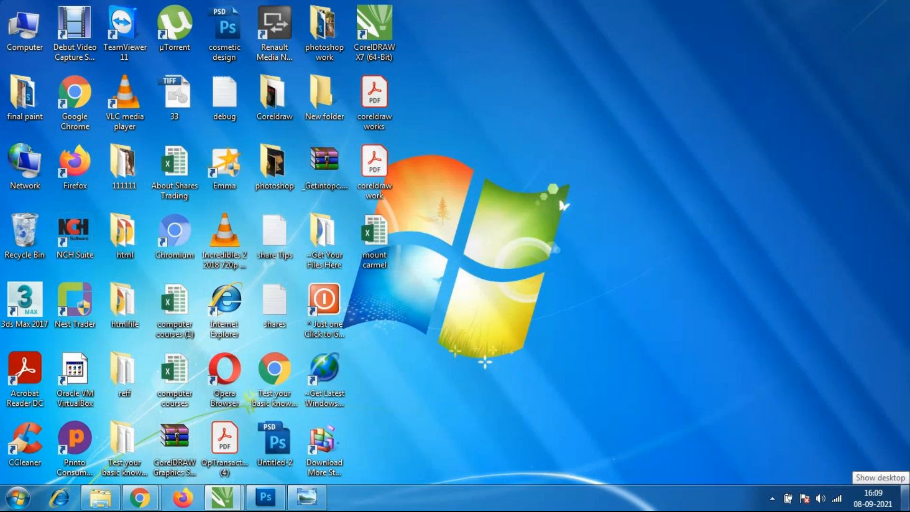
pyautogui.click(905, 498)
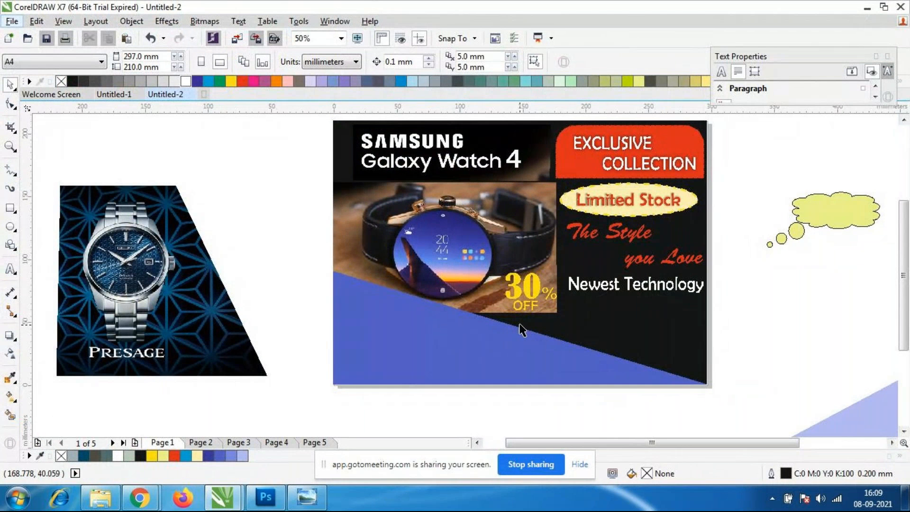
# Try to enlarge the Galaxy Watch photo to about 195 × 115 mm, and undo the scaling.
pyautogui.click(489, 300)
pyautogui.moveTo(561, 322); pyautogui.dragTo(587, 339)
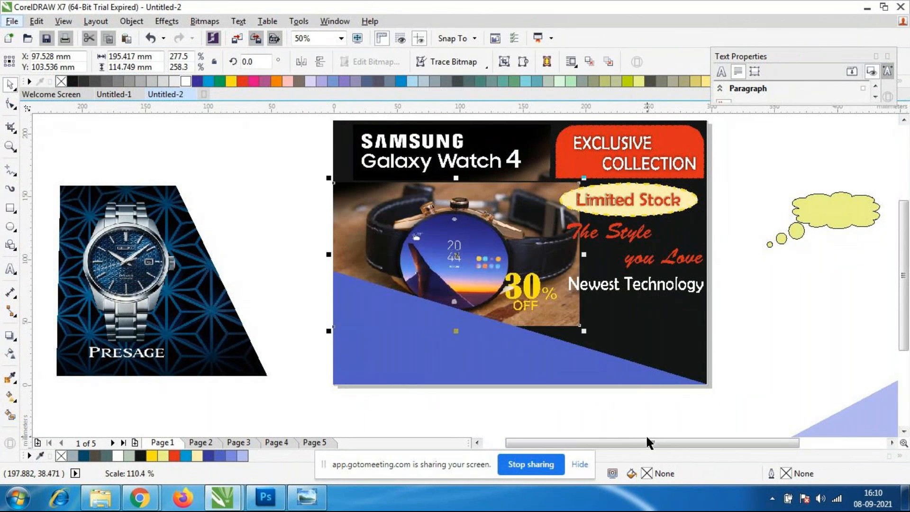
pyautogui.hotkey('ctrl', 'z')
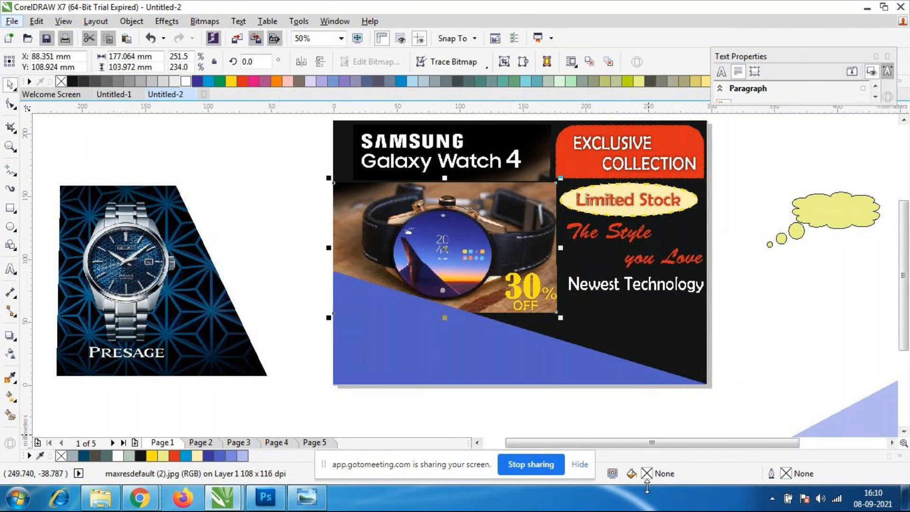
pyautogui.click(797, 374)
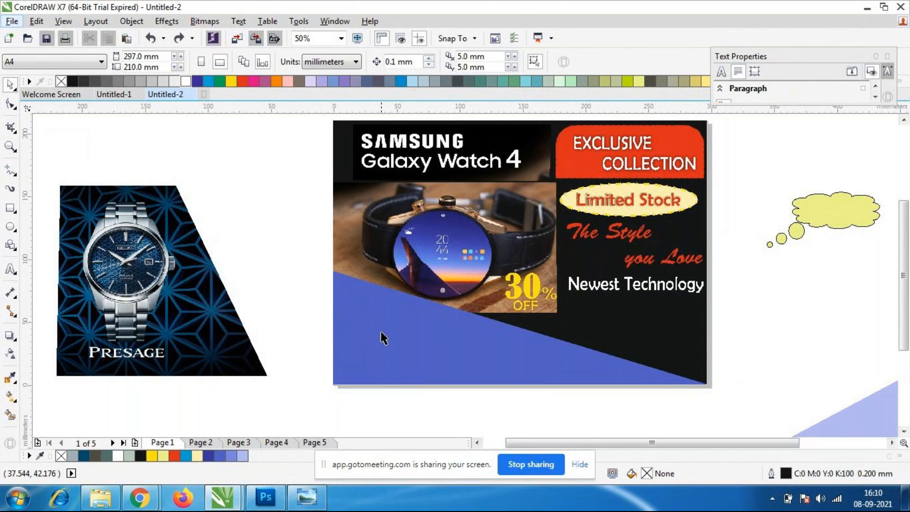
# Try the pale blue triangle over the design's bottom area, and delete it.
pyautogui.click(472, 336)
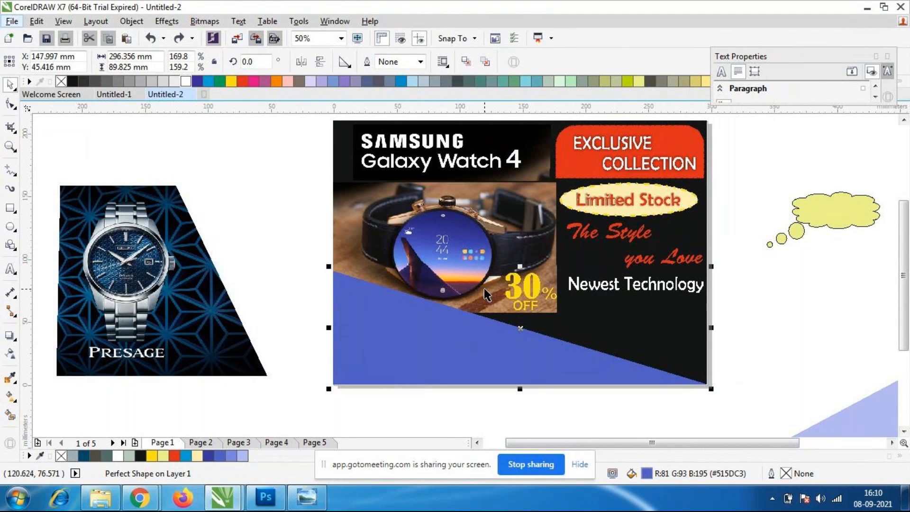
pyautogui.click(866, 357)
pyautogui.click(469, 380)
pyautogui.scroll(-1, 559, 273)
pyautogui.scroll(1, 543, 272)
pyautogui.scroll(-1, 542, 272)
pyautogui.click(692, 372)
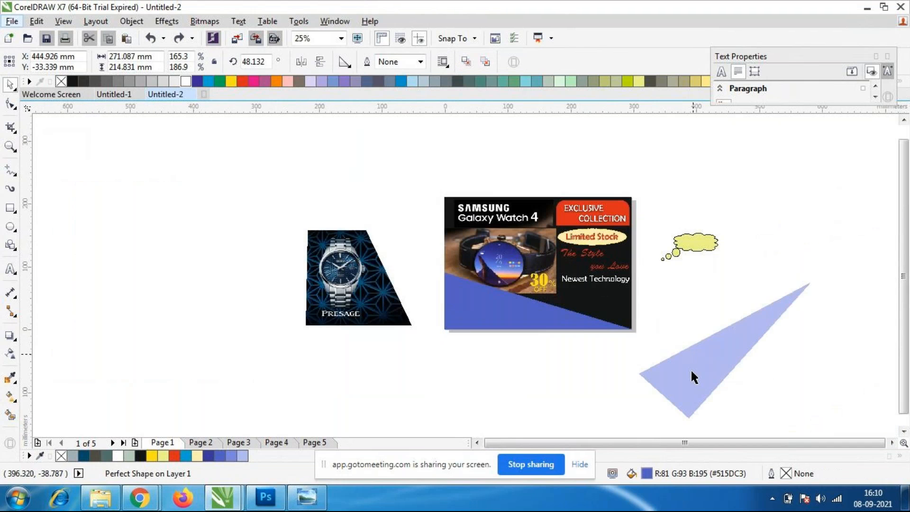
pyautogui.moveTo(696, 383); pyautogui.dragTo(543, 328)
pyautogui.moveTo(657, 365); pyautogui.dragTo(735, 414)
pyautogui.moveTo(524, 346); pyautogui.dragTo(526, 324)
pyautogui.click(553, 314)
pyautogui.moveTo(711, 195); pyautogui.dragTo(733, 258)
pyautogui.press('Delete')
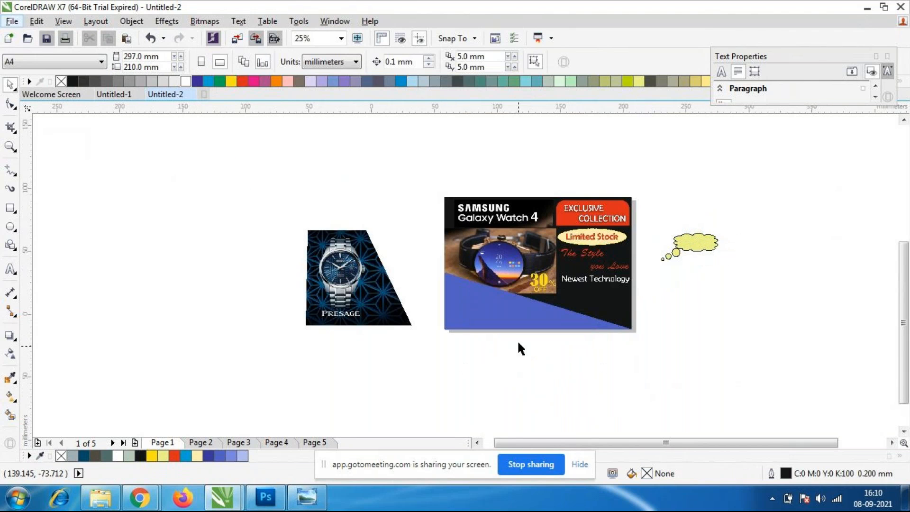
# Examine the overall watch layout, including the text column and the blue triangle along the bottom edge.
pyautogui.scroll(1, 516, 340)
pyautogui.scroll(-1, 621, 284)
pyautogui.scroll(1, 709, 267)
pyautogui.scroll(-1, 683, 237)
pyautogui.scroll(1, 675, 229)
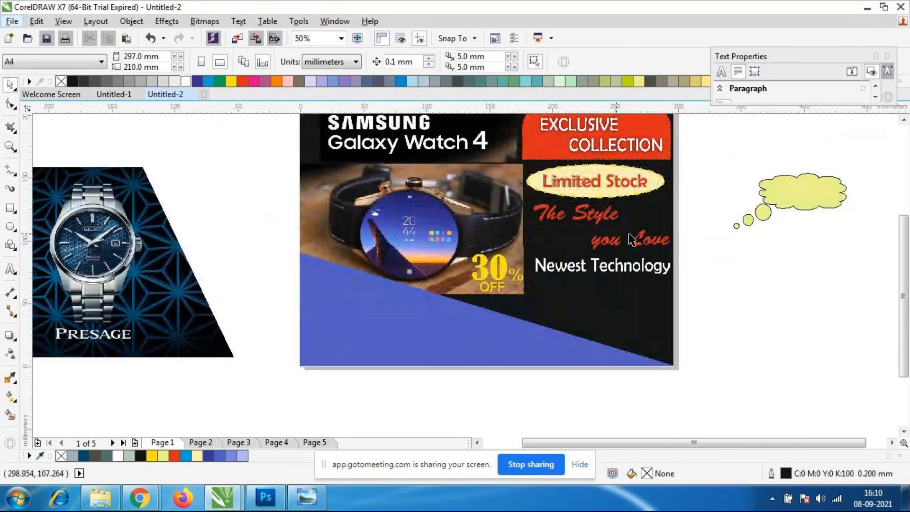
pyautogui.scroll(-1, 631, 240)
pyautogui.scroll(1, 587, 194)
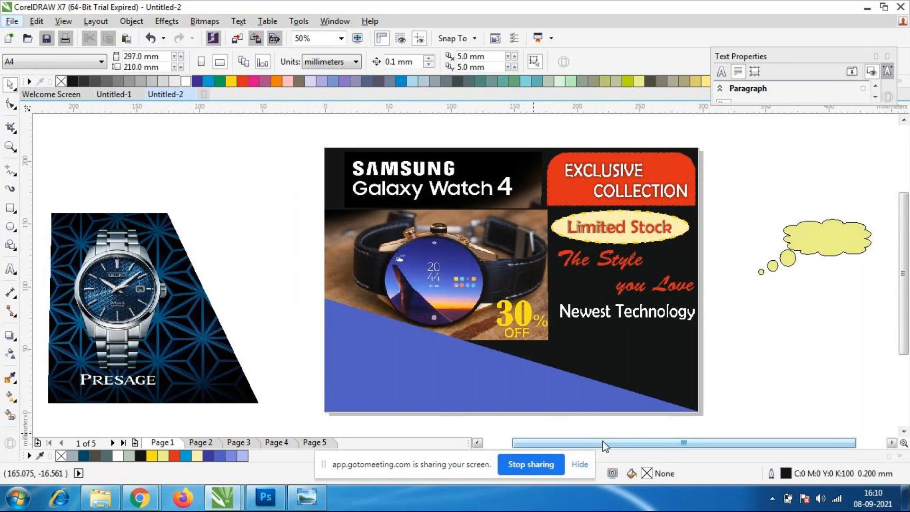
pyautogui.scroll(-1, 554, 370)
pyautogui.scroll(1, 553, 369)
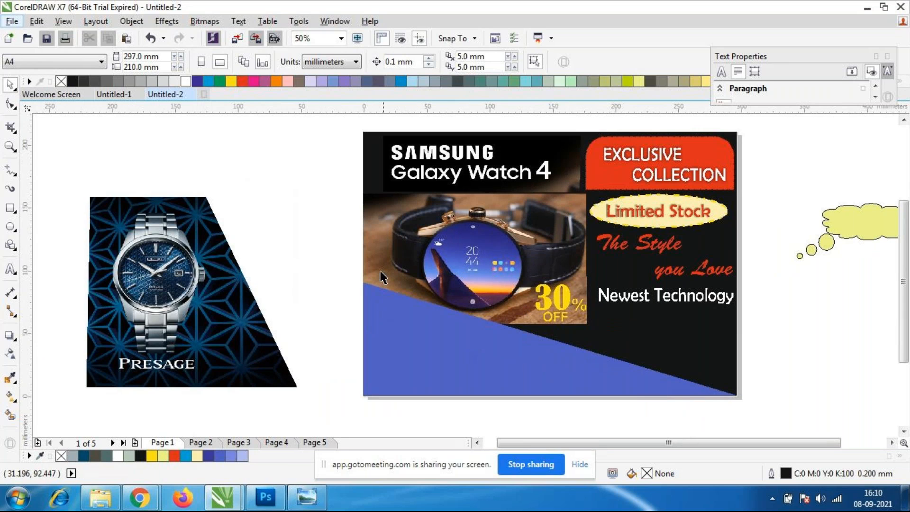
# Draw a rectangle about 127.5 × 210.7 mm over the text column, from the watch photo's edge to just past the page edge.
pyautogui.click(12, 208)
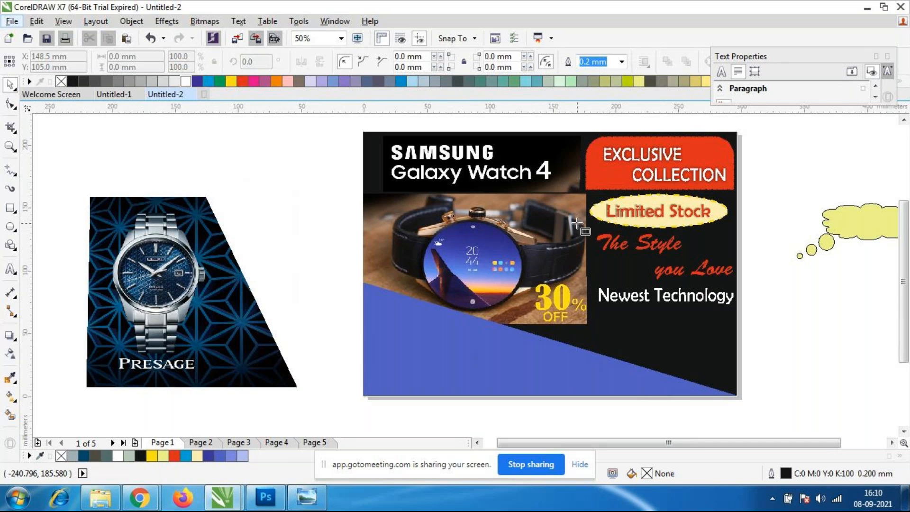
pyautogui.moveTo(584, 134); pyautogui.dragTo(743, 397)
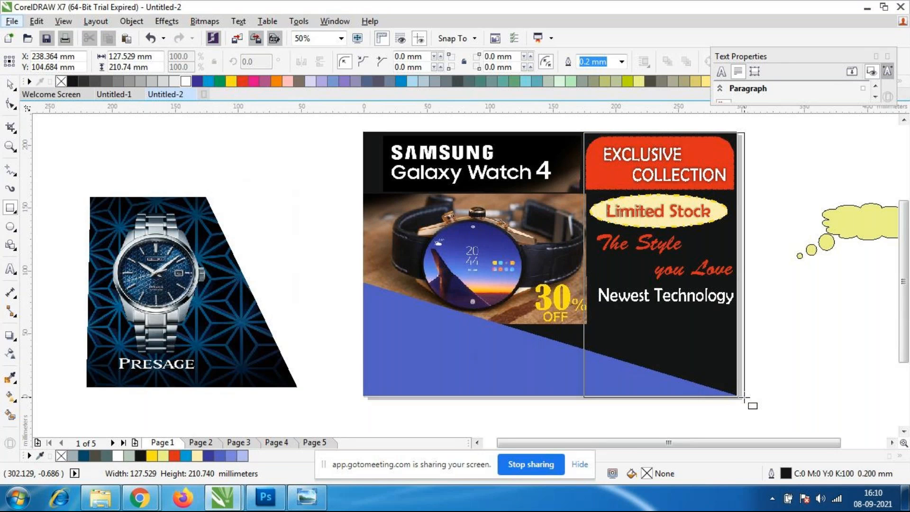
pyautogui.moveTo(743, 397); pyautogui.dragTo(744, 397)
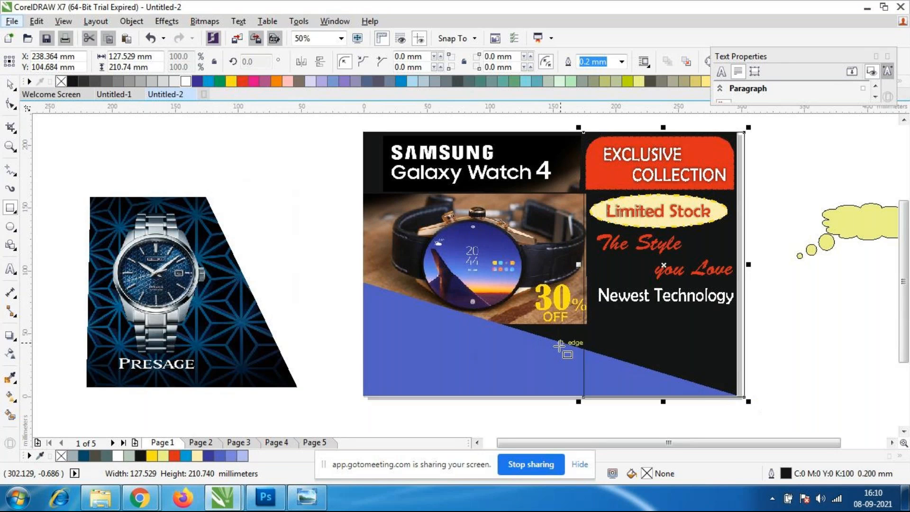
# Sample the orange #FFC03C from the watch screen and fill the new rectangle with it.
pyautogui.click(10, 377)
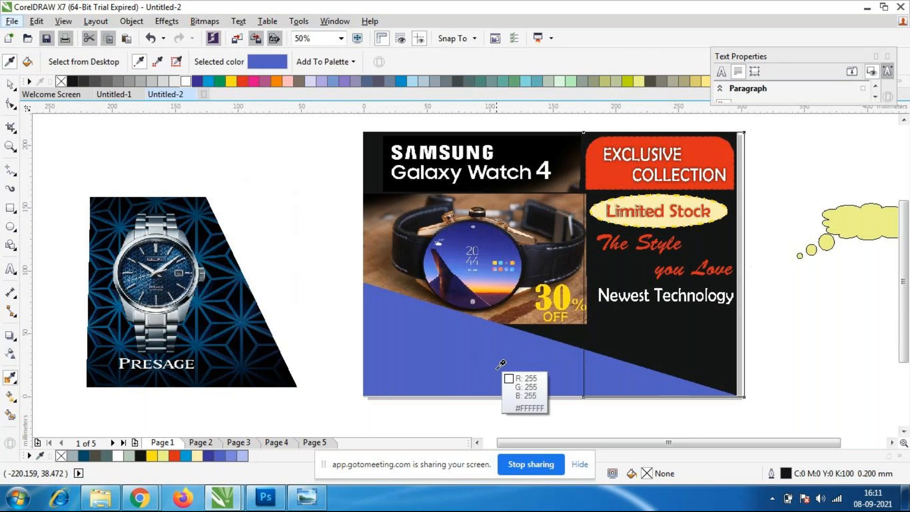
pyautogui.click(476, 290)
pyautogui.click(690, 346)
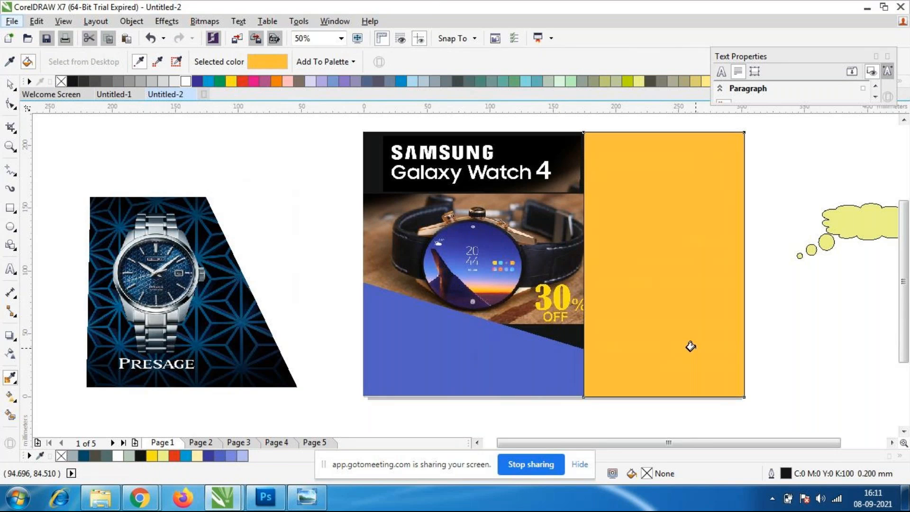
pyautogui.click(10, 85)
pyautogui.click(135, 173)
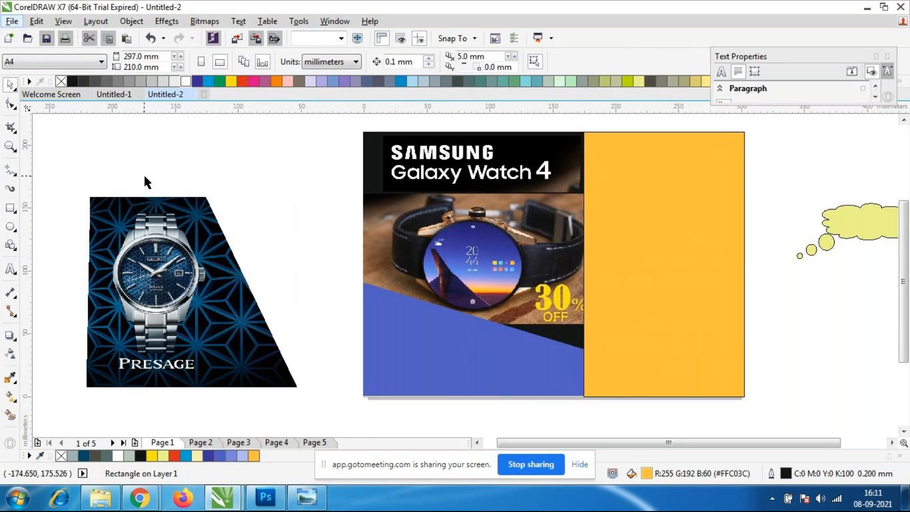
# Set the orange rectangle's outline width to None.
pyautogui.click(637, 241)
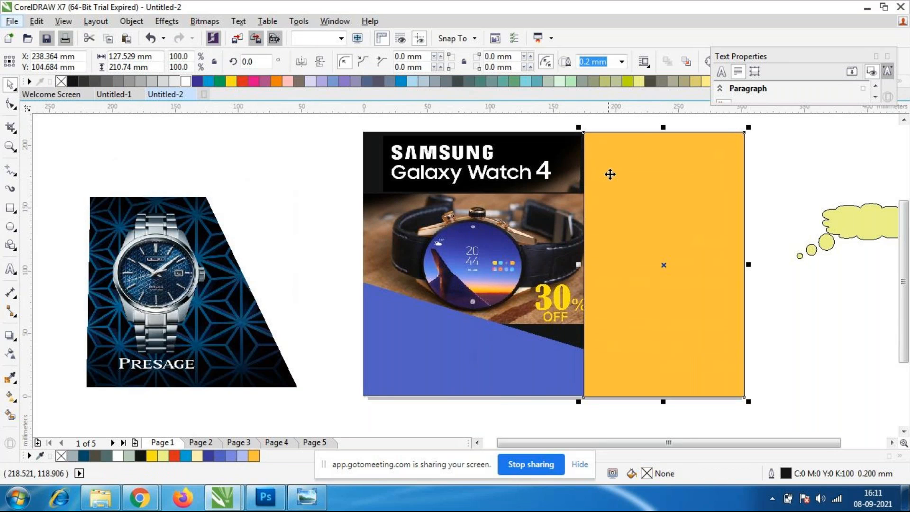
pyautogui.click(621, 62)
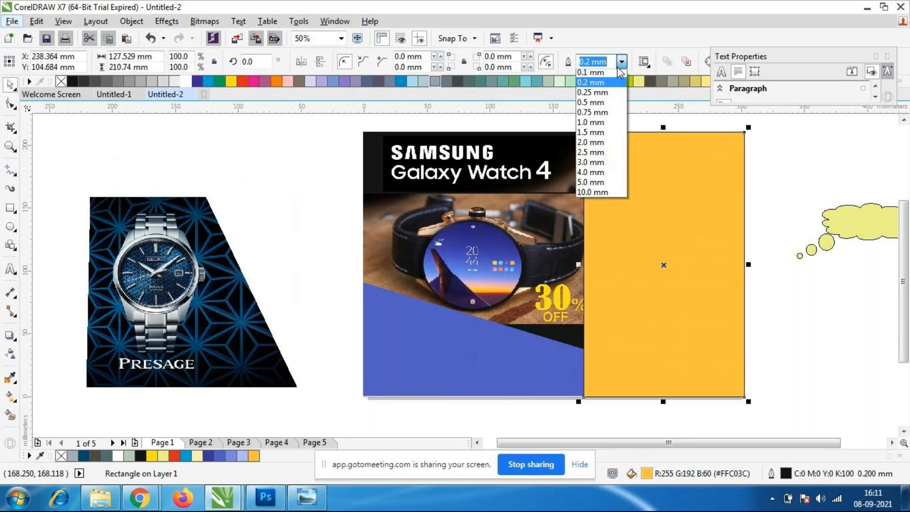
pyautogui.click(788, 331)
# Send the orange rectangle to the back of the layer and select the black background rectangle.
pyautogui.click(706, 321)
pyautogui.rightClick(684, 327)
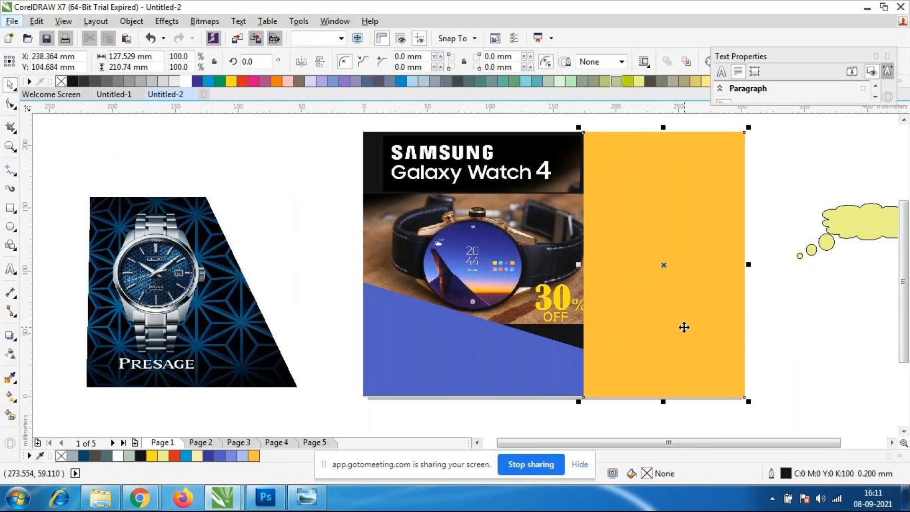
pyautogui.moveTo(733, 338)
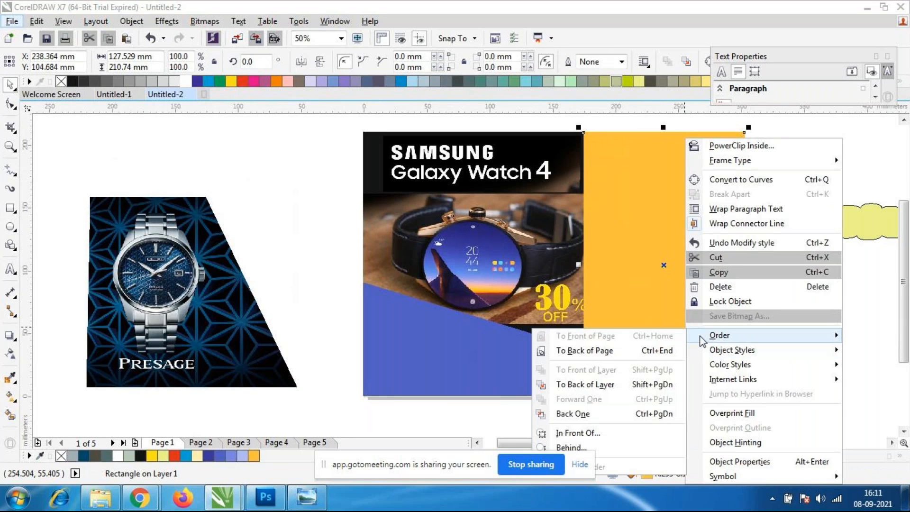
pyautogui.click(603, 380)
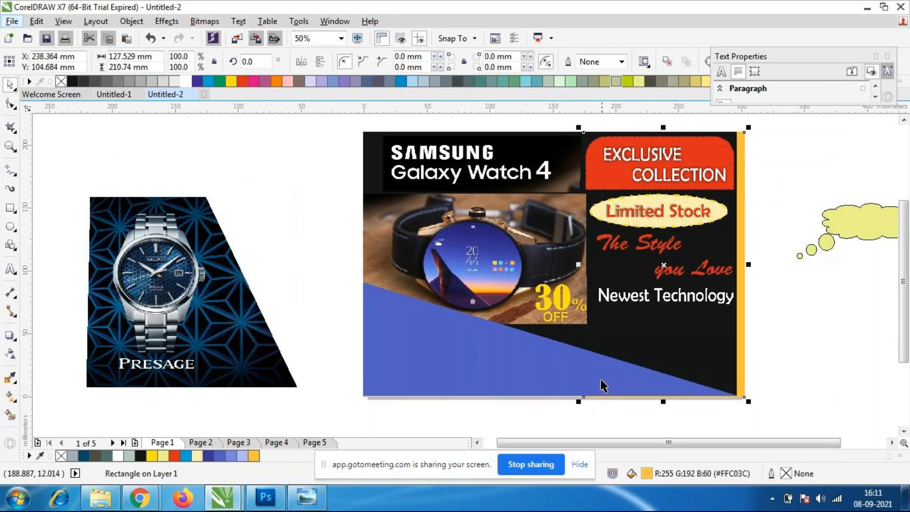
pyautogui.click(760, 355)
pyautogui.click(718, 342)
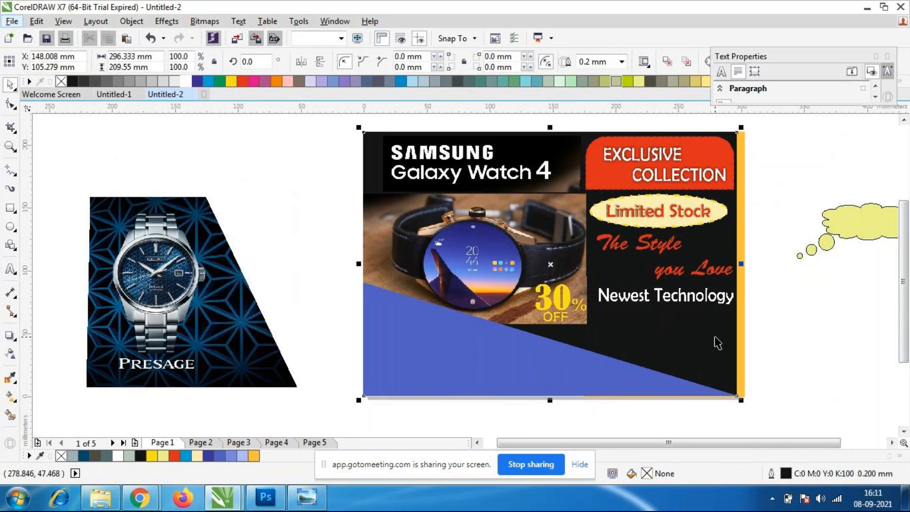
pyautogui.rightClick(716, 341)
pyautogui.moveTo(750, 337)
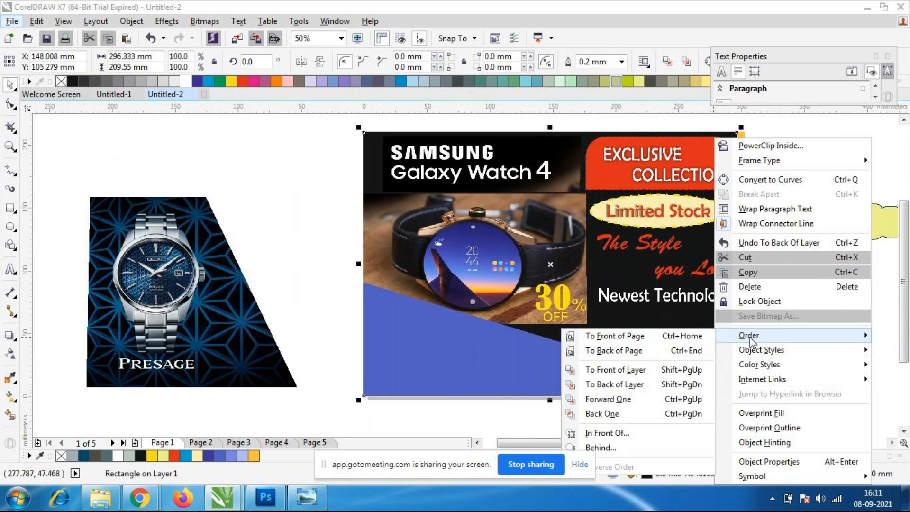
pyautogui.click(661, 369)
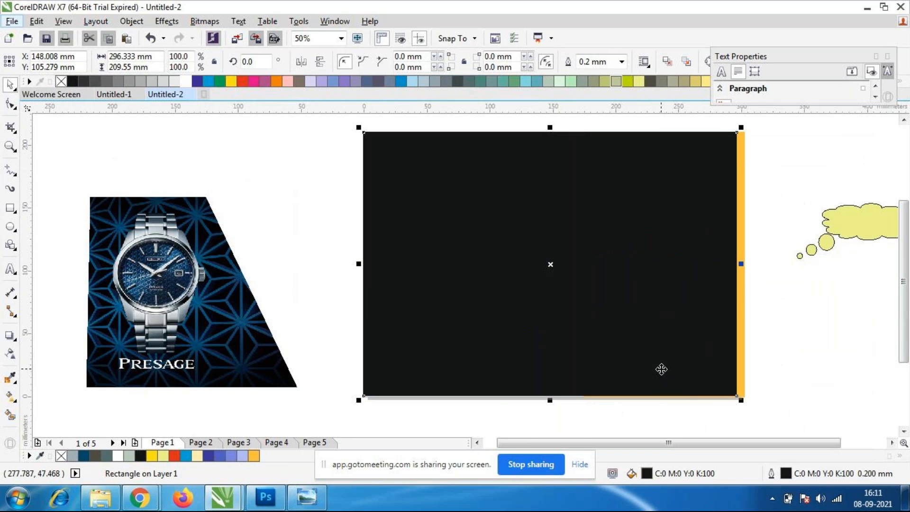
pyautogui.hotkey('ctrl', 'z')
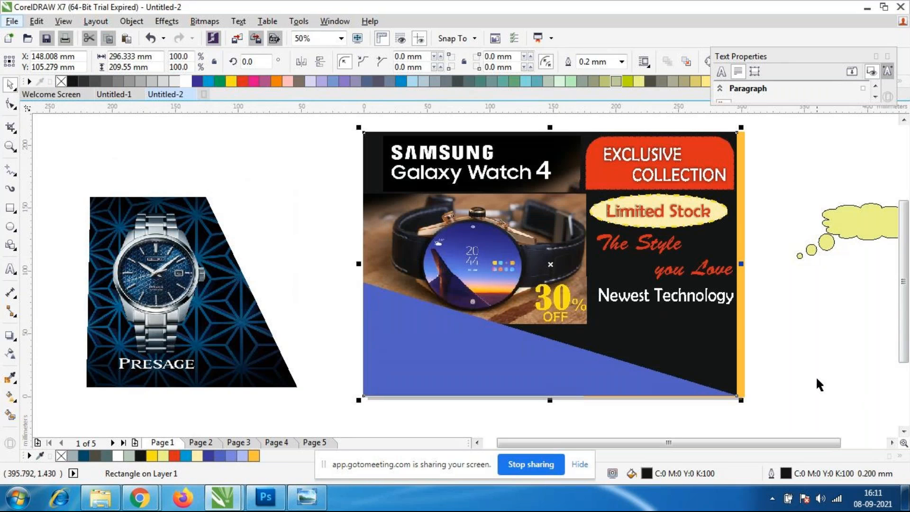
# Try sending the black background rectangle to the back of the page behind the orange panel, and undo the reordering.
pyautogui.rightClick(693, 338)
pyautogui.moveTo(728, 336)
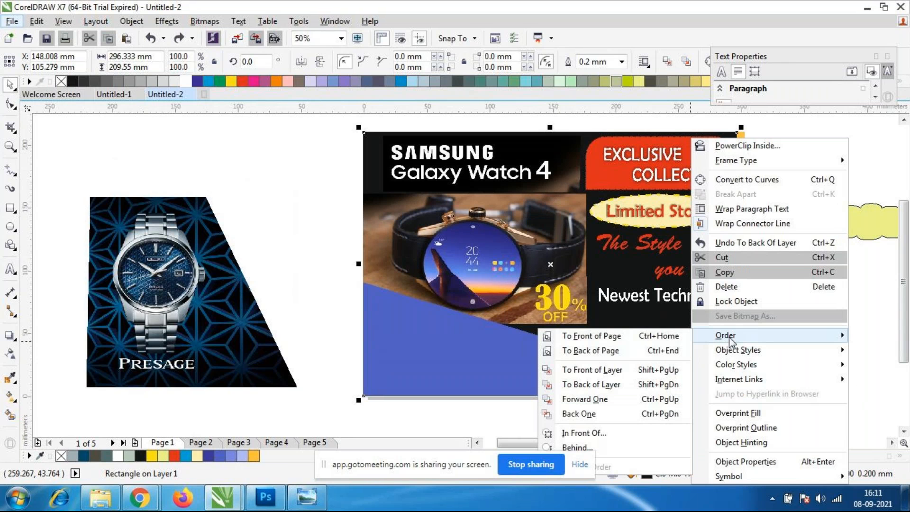
pyautogui.click(590, 350)
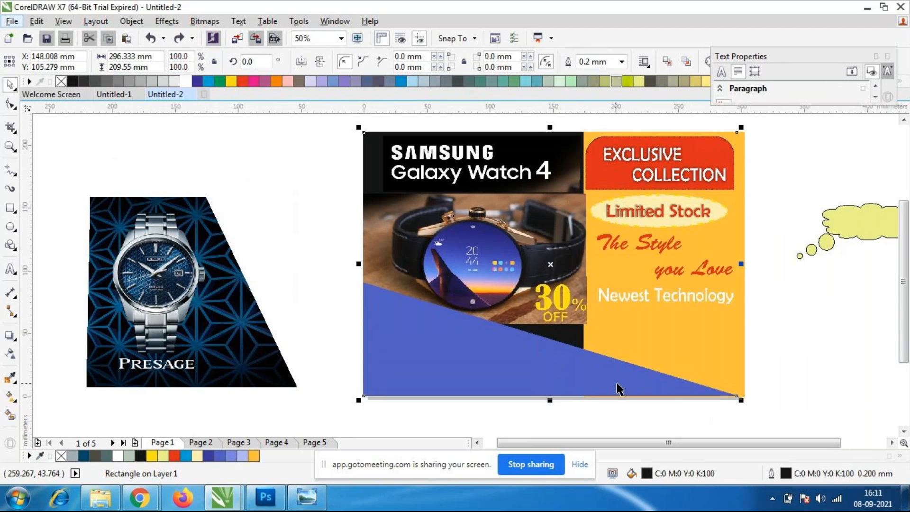
pyautogui.click(852, 342)
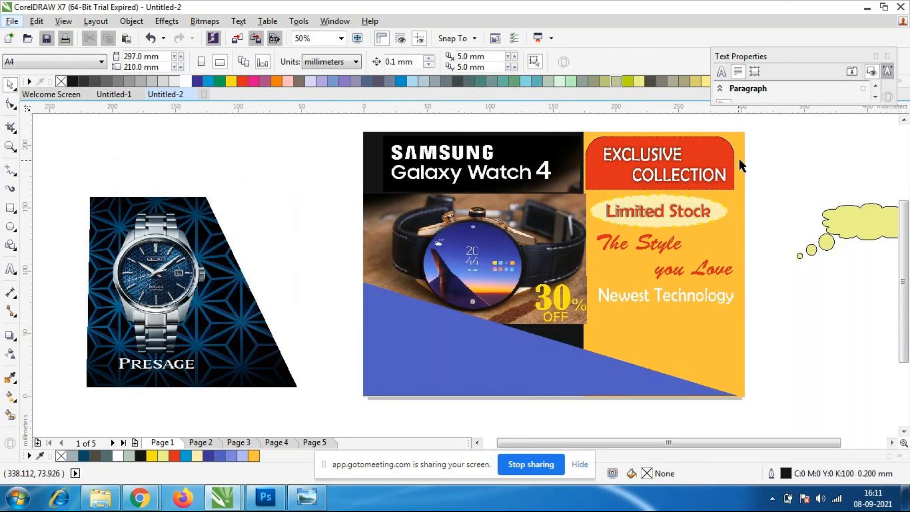
pyautogui.click(557, 296)
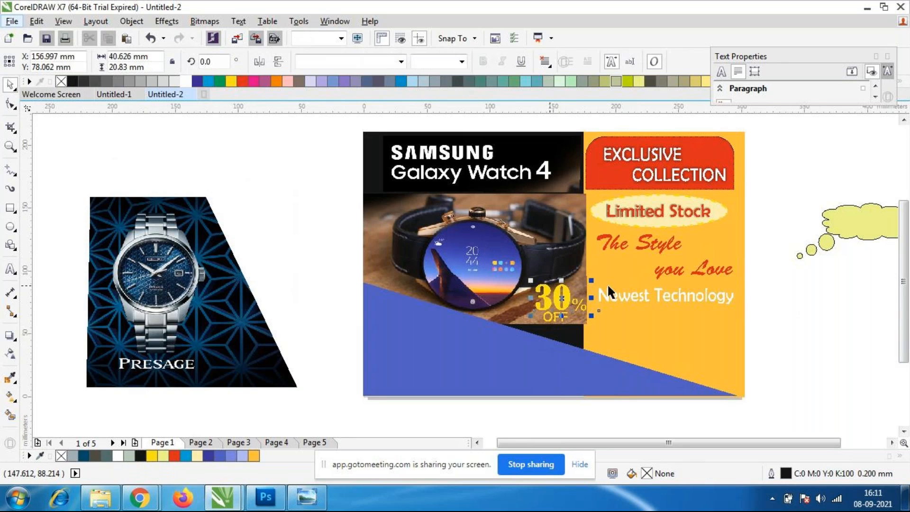
pyautogui.click(779, 347)
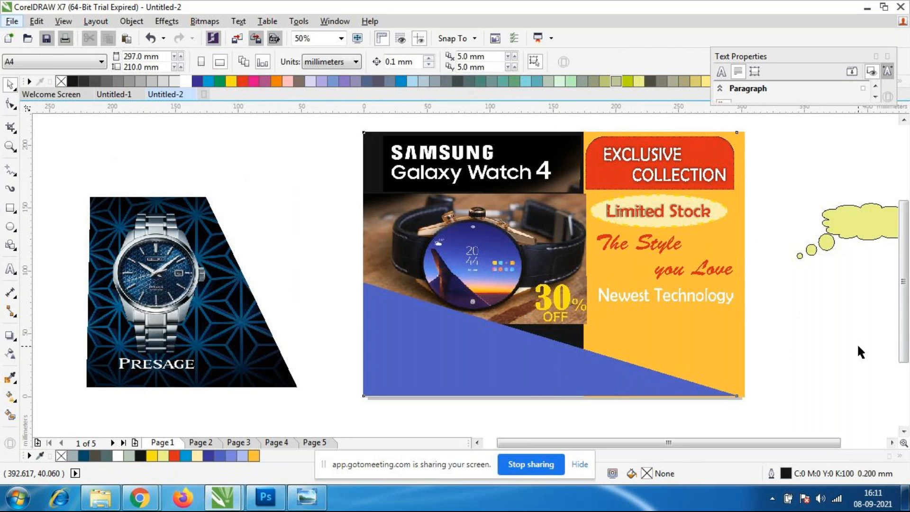
pyautogui.hotkey('ctrl', 'z')
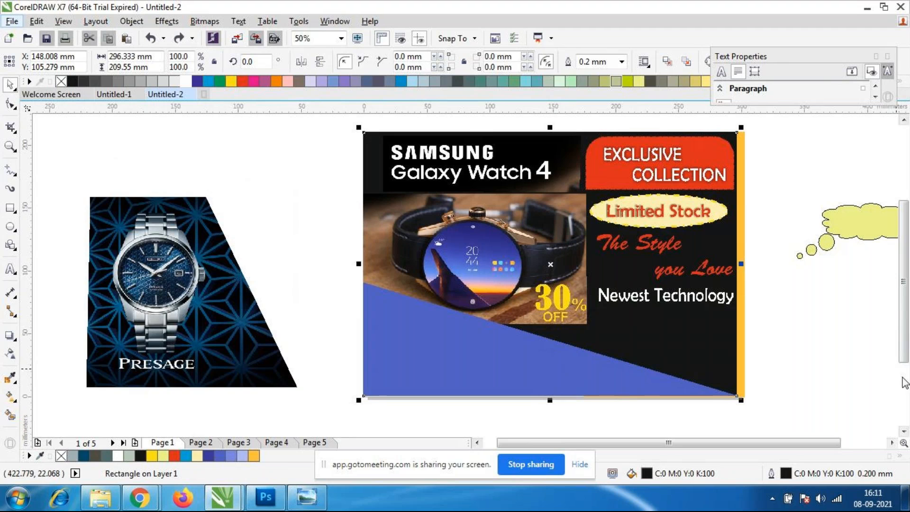
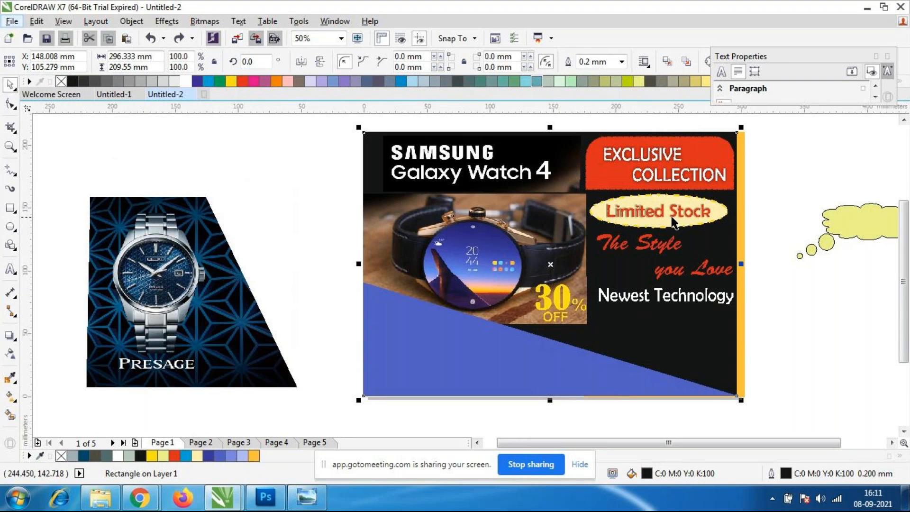
# Delete the orange rectangle showing along the right edge behind the black poster background.
pyautogui.scroll(-1, 781, 250)
pyautogui.scroll(1, 781, 249)
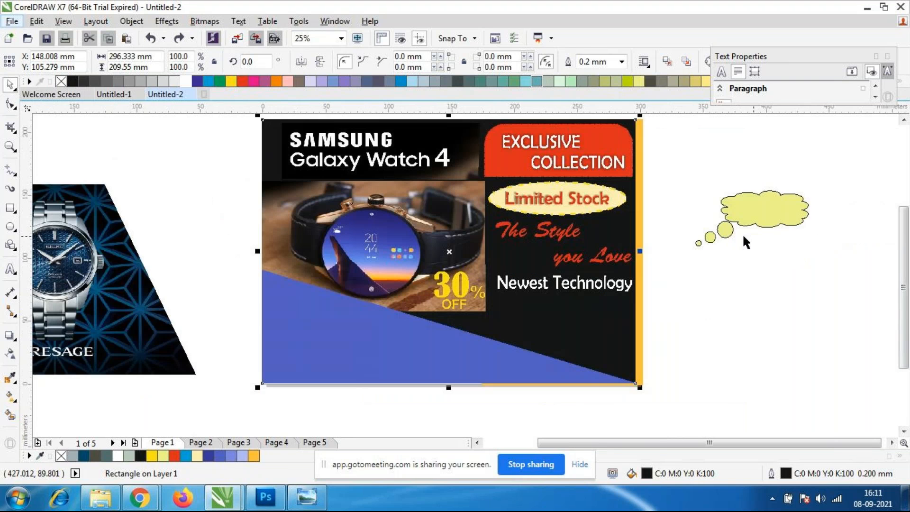
pyautogui.scroll(1, 664, 224)
pyautogui.scroll(-1, 656, 227)
pyautogui.click(635, 318)
pyautogui.press('Delete')
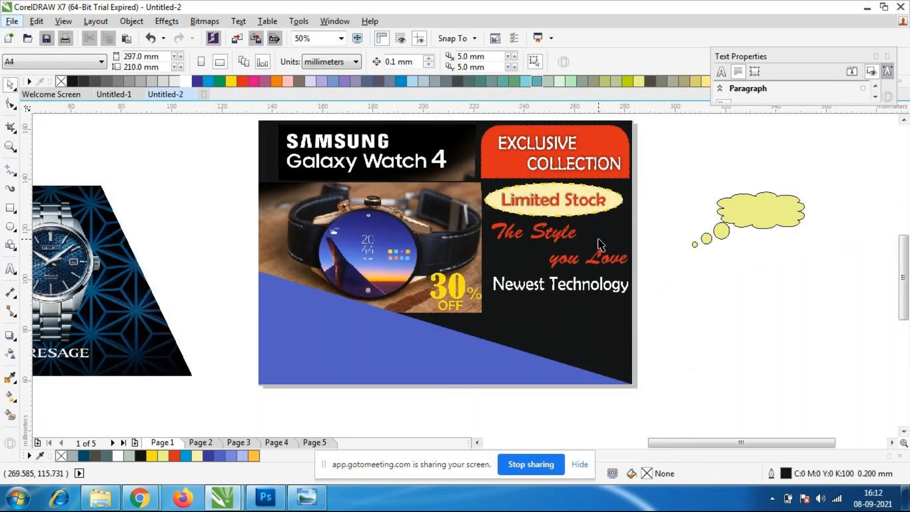
# Move the "Newest Technology" text down and slightly left, to just below the watch photo's lower edge.
pyautogui.scroll(1, 600, 242)
pyautogui.scroll(-1, 600, 247)
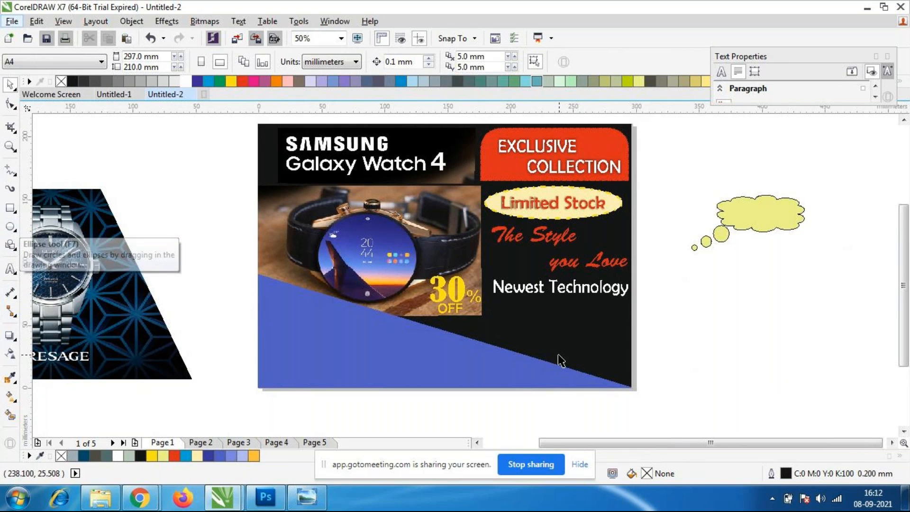
pyautogui.click(571, 294)
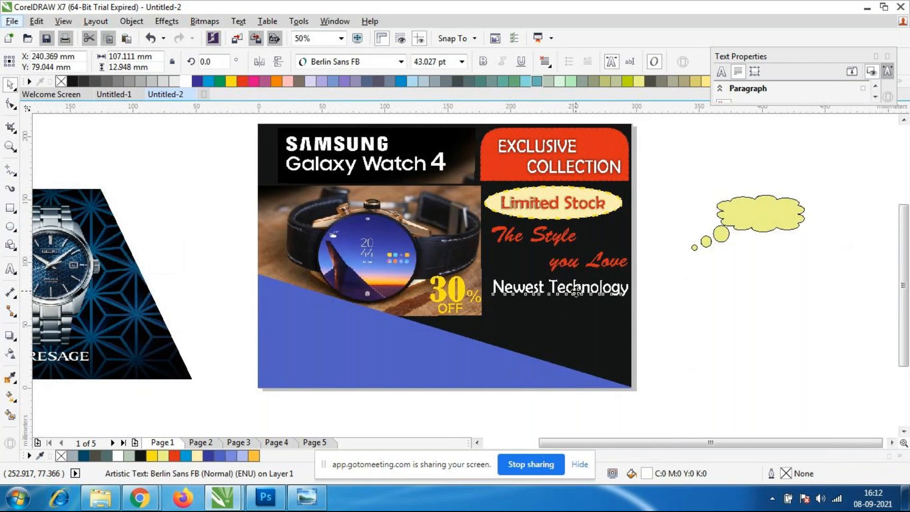
pyautogui.moveTo(570, 294); pyautogui.dragTo(554, 329)
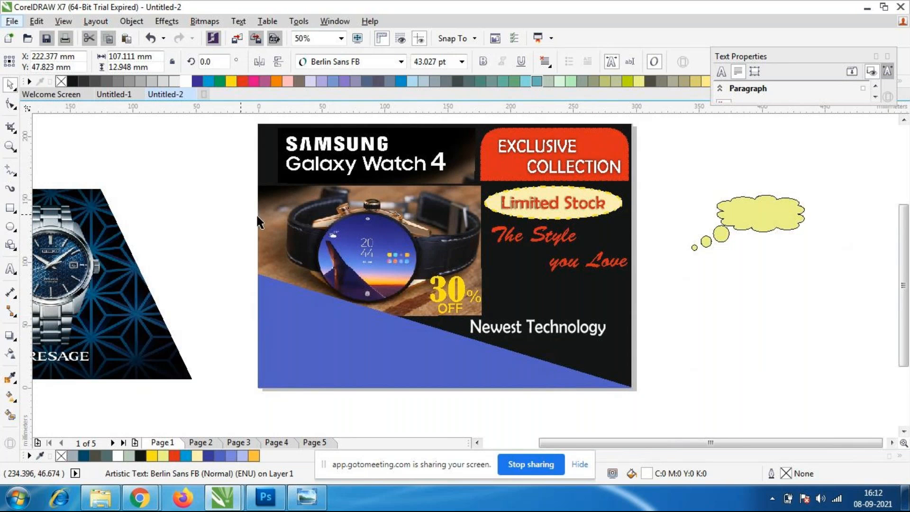
# Draw a rectangle about 193 by 24 mm across the "Newest Technology" text to the poster's right edge and fill it yellow.
pyautogui.click(11, 207)
pyautogui.moveTo(388, 314); pyautogui.dragTo(631, 345)
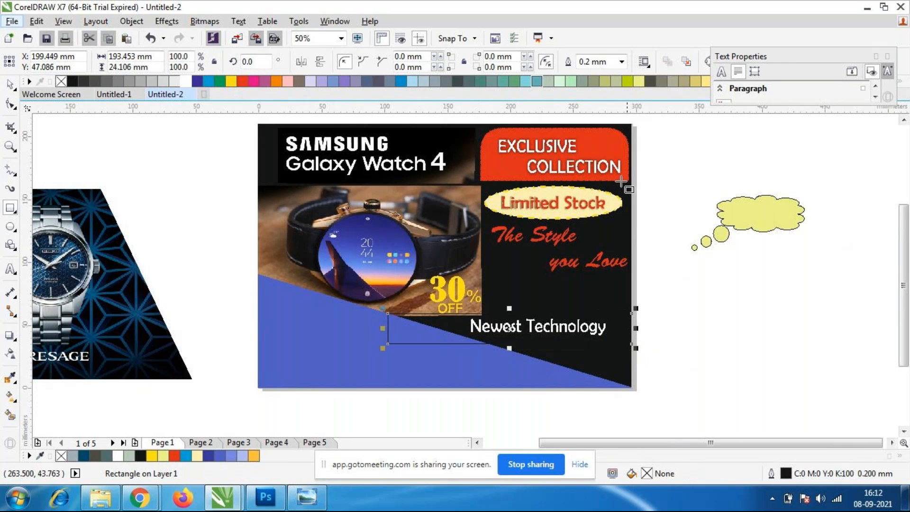
pyautogui.click(229, 82)
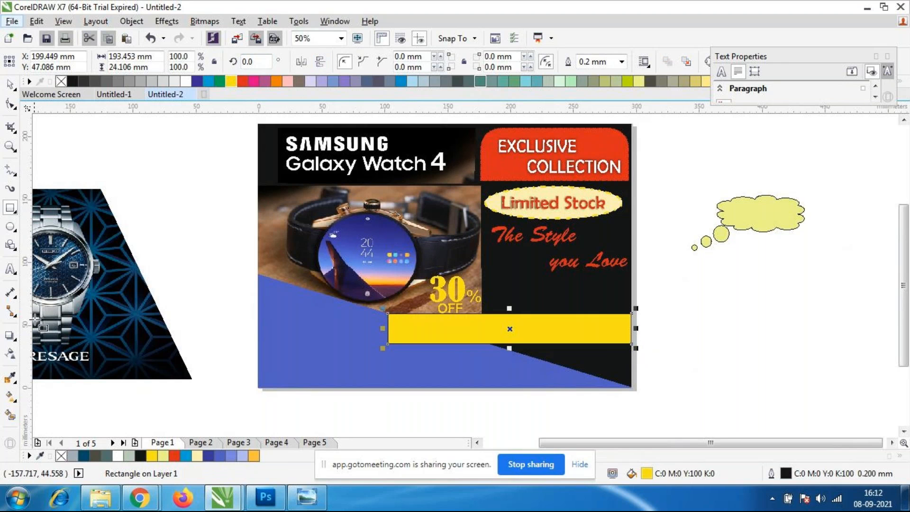
pyautogui.click(12, 86)
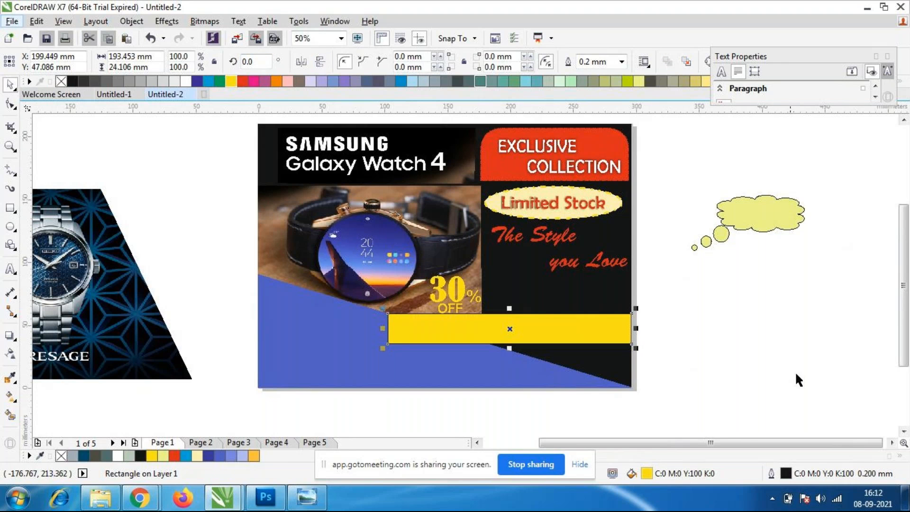
# Send the yellow bar to the back of the page.
pyautogui.click(796, 374)
pyautogui.scroll(1, 636, 316)
pyautogui.click(494, 334)
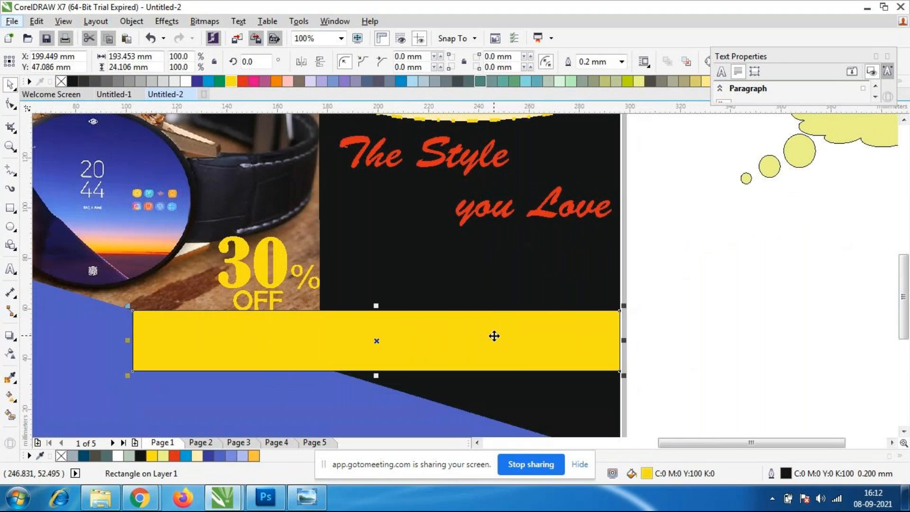
pyautogui.rightClick(512, 341)
pyautogui.moveTo(547, 337)
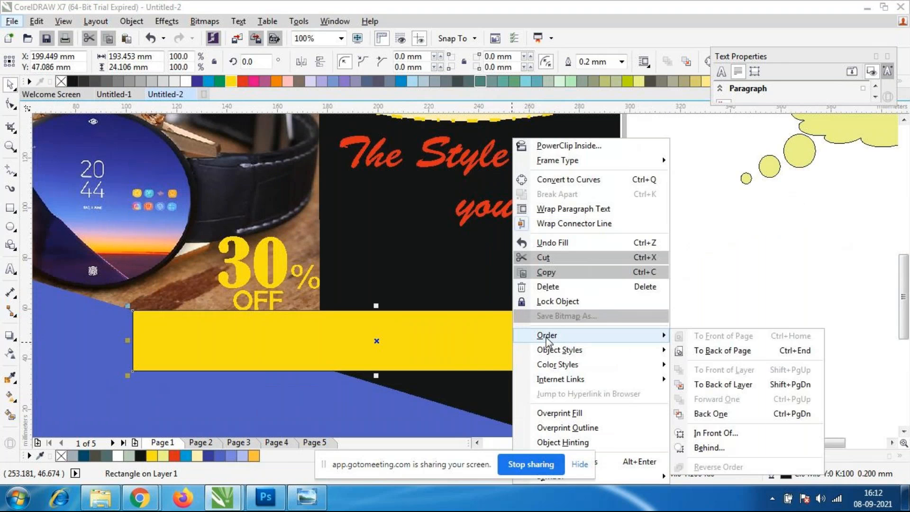
pyautogui.click(775, 354)
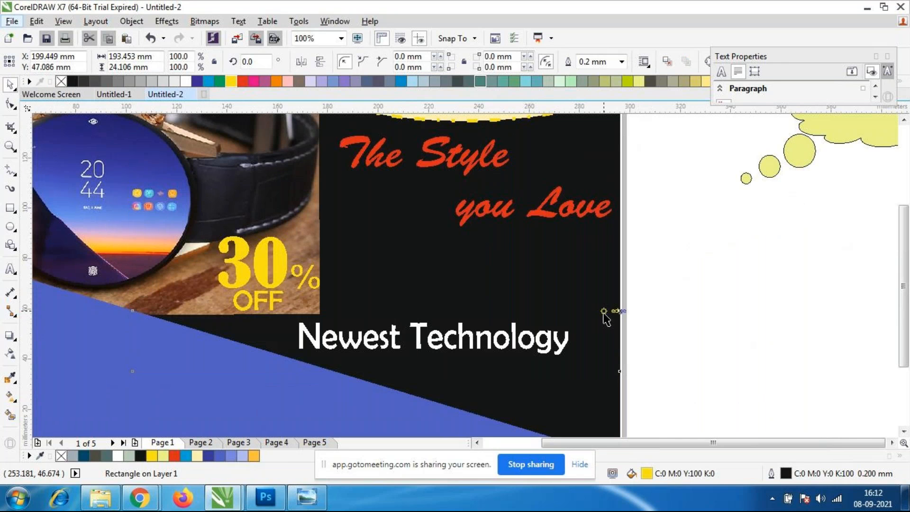
pyautogui.scroll(-1, 616, 318)
pyautogui.click(659, 343)
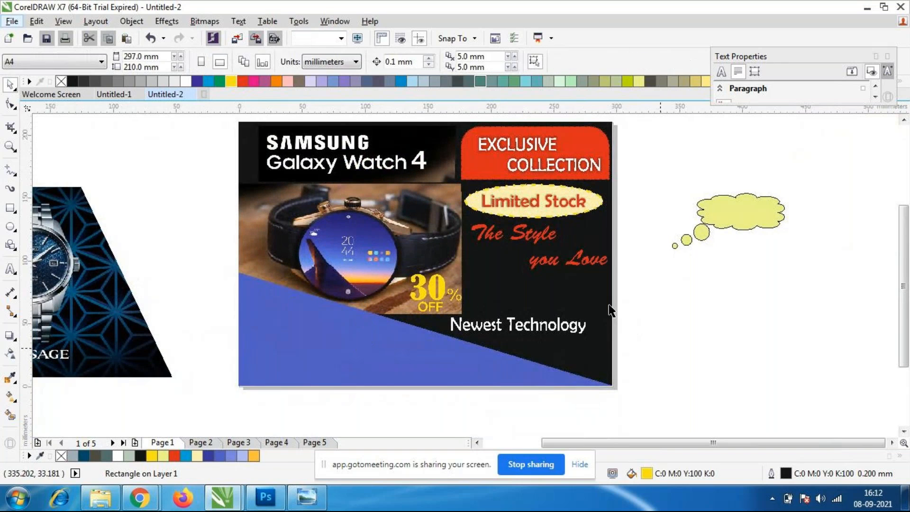
# Send the black background rectangle to the back of the layer, behind the yellow bar.
pyautogui.click(535, 287)
pyautogui.rightClick(535, 288)
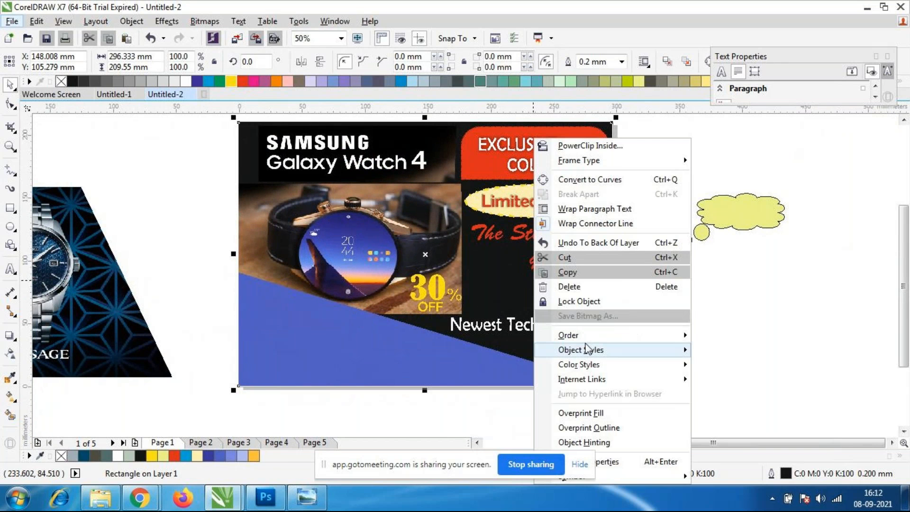
pyautogui.moveTo(588, 335)
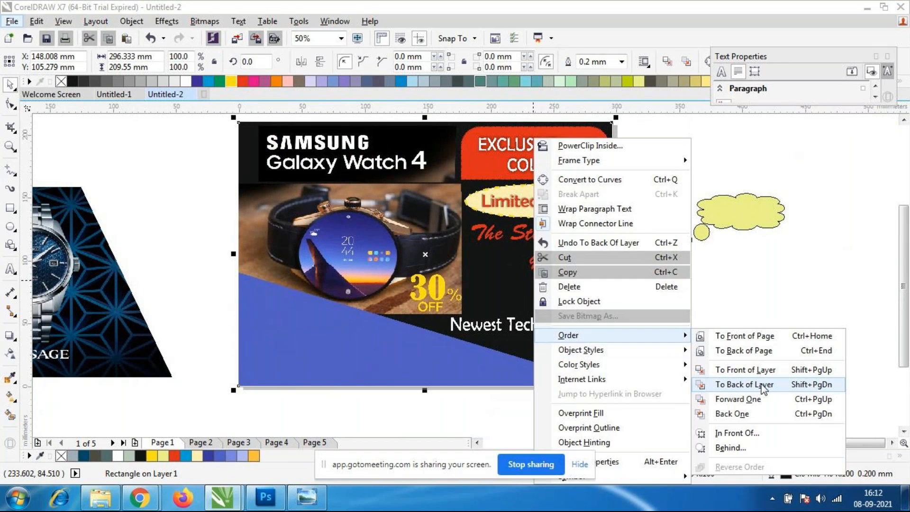
pyautogui.click(760, 384)
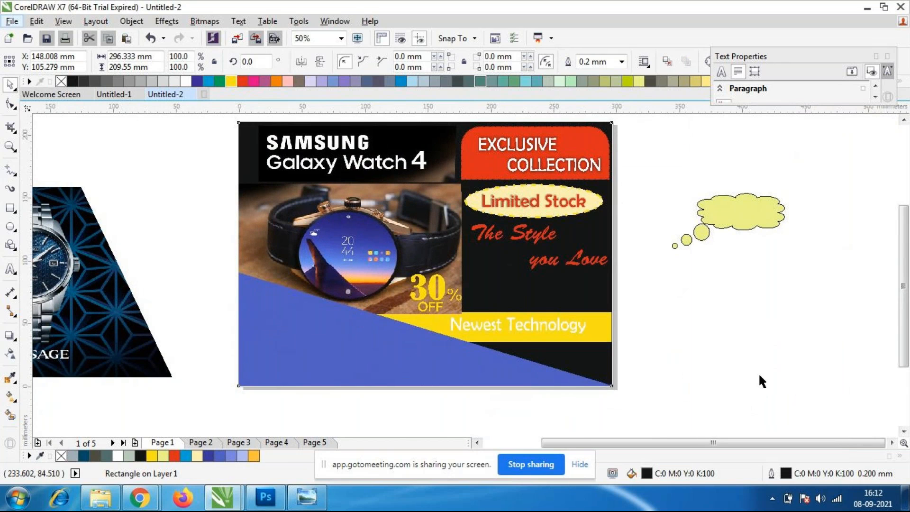
pyautogui.click(758, 372)
# Nudge the yellow bar down about 1 mm to the photo's lower edge and move the "Newest Technology" text right within it.
pyautogui.scroll(-1, 480, 323)
pyautogui.scroll(2, 476, 321)
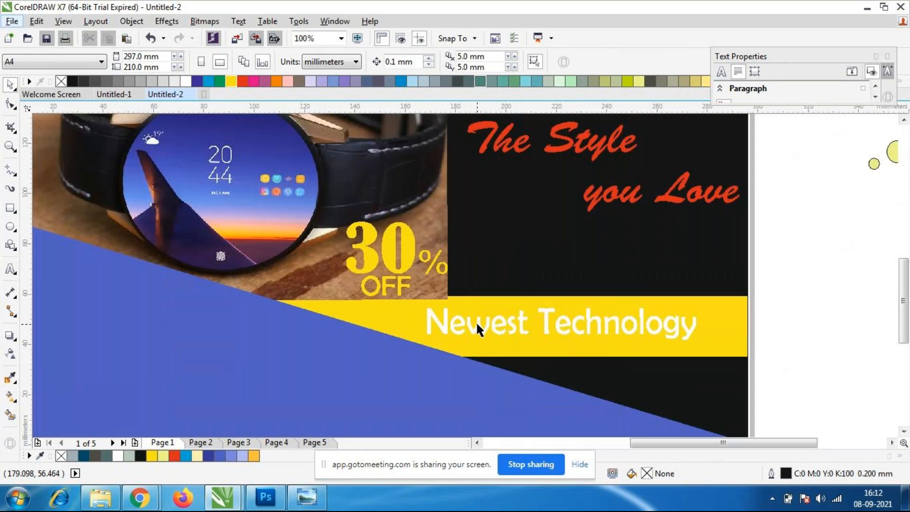
pyautogui.click(723, 356)
pyautogui.press('Down')
pyautogui.press('Down')
pyautogui.press('Down')
pyautogui.press('Down')
pyautogui.press('Down')
pyautogui.press('Down')
pyautogui.press('Down')
pyautogui.press('Down')
pyautogui.press('Down')
pyautogui.press('Down')
pyautogui.press('Down')
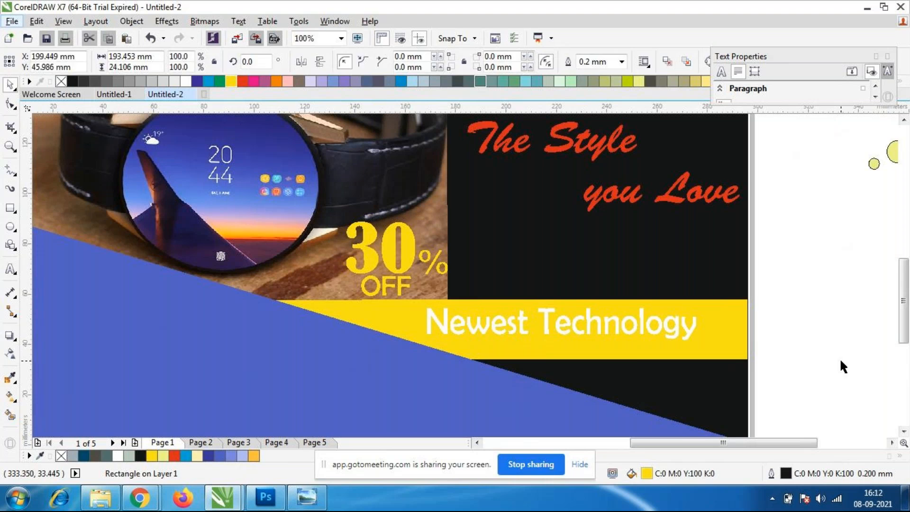
pyautogui.click(839, 357)
pyautogui.click(593, 328)
pyautogui.moveTo(594, 331); pyautogui.dragTo(634, 334)
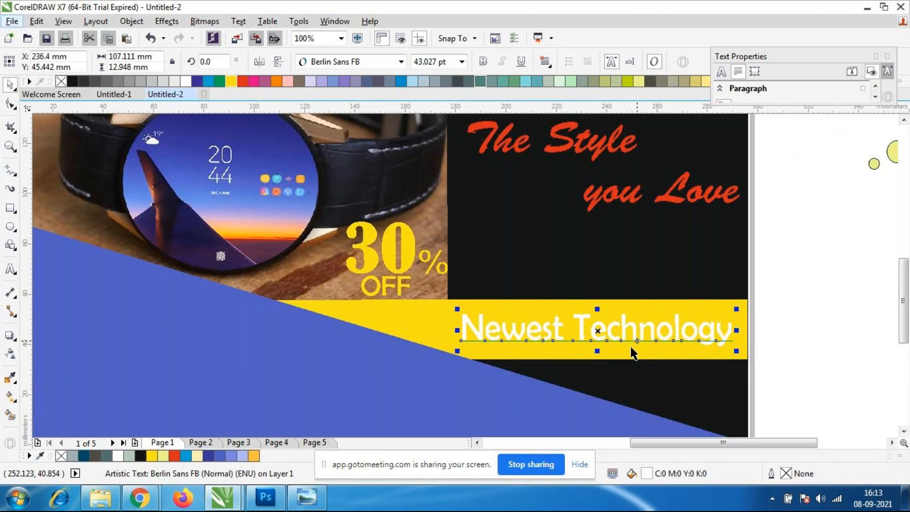
# Recolour the "Newest Technology" text with the dark navy R:30 G:24 B:72 sampled from the watch screen.
pyautogui.click(11, 378)
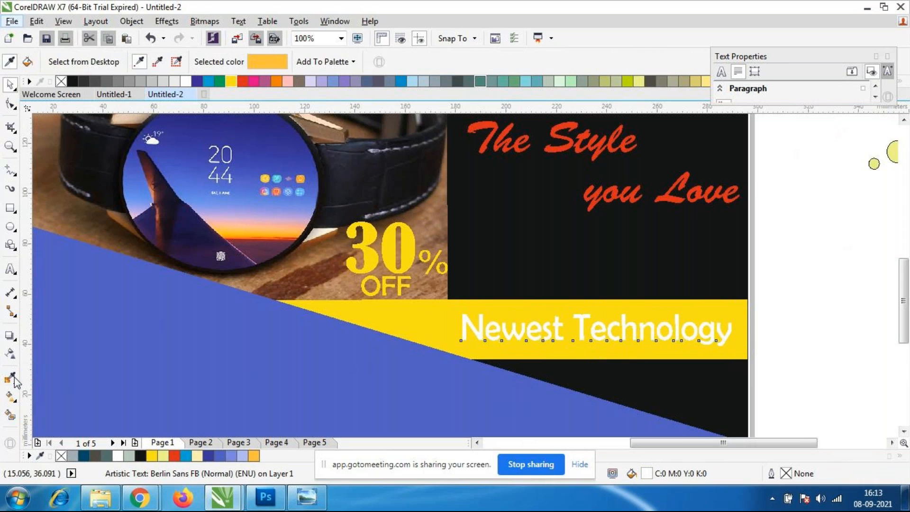
pyautogui.click(178, 216)
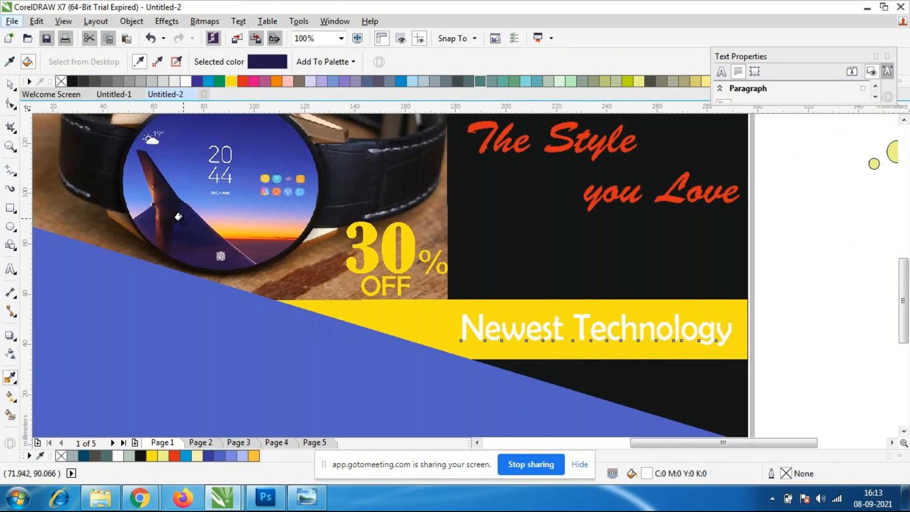
pyautogui.scroll(1, 474, 335)
pyautogui.click(472, 337)
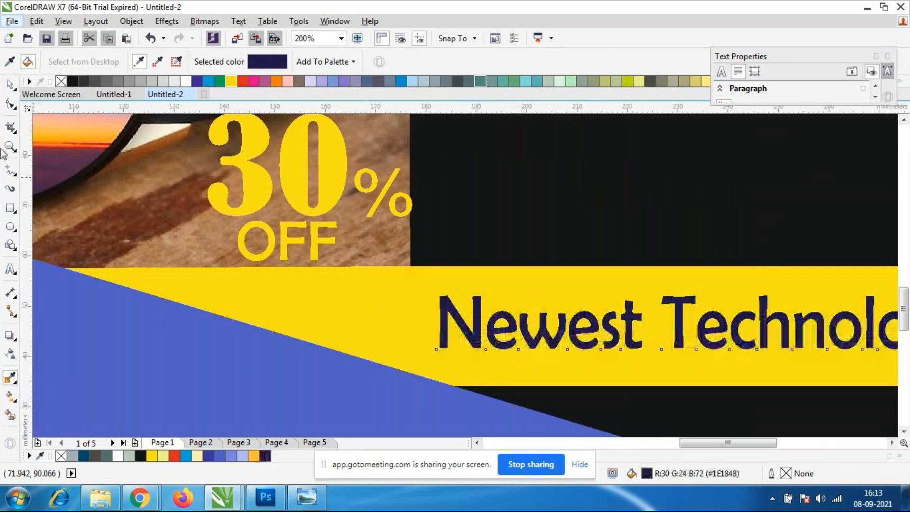
pyautogui.click(543, 219)
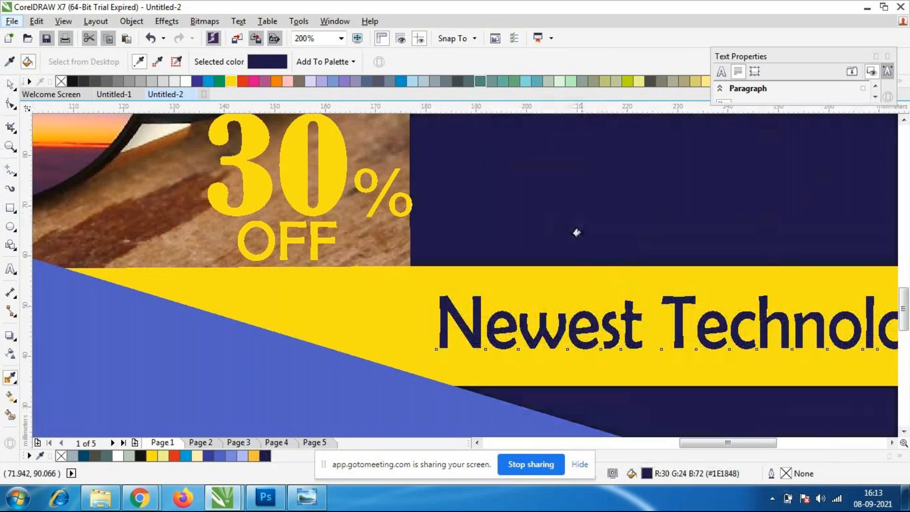
pyautogui.hotkey('ctrl', 'z')
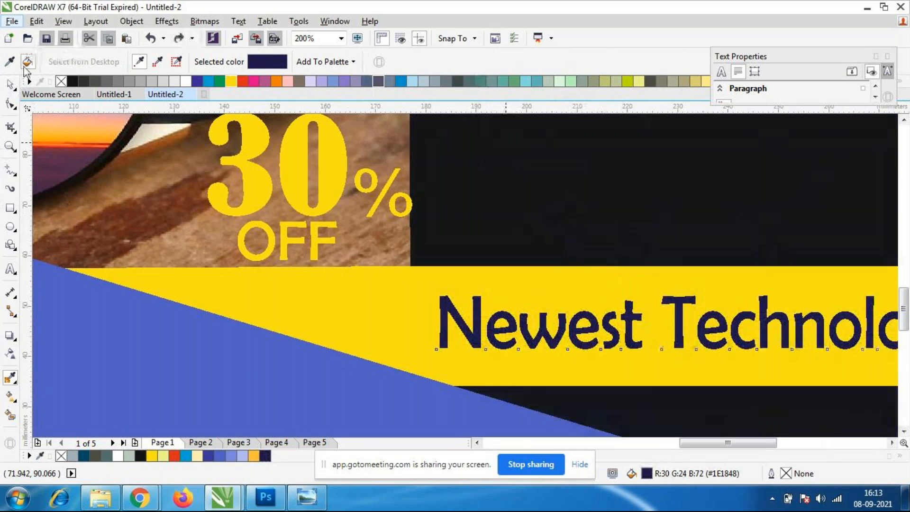
pyautogui.click(11, 85)
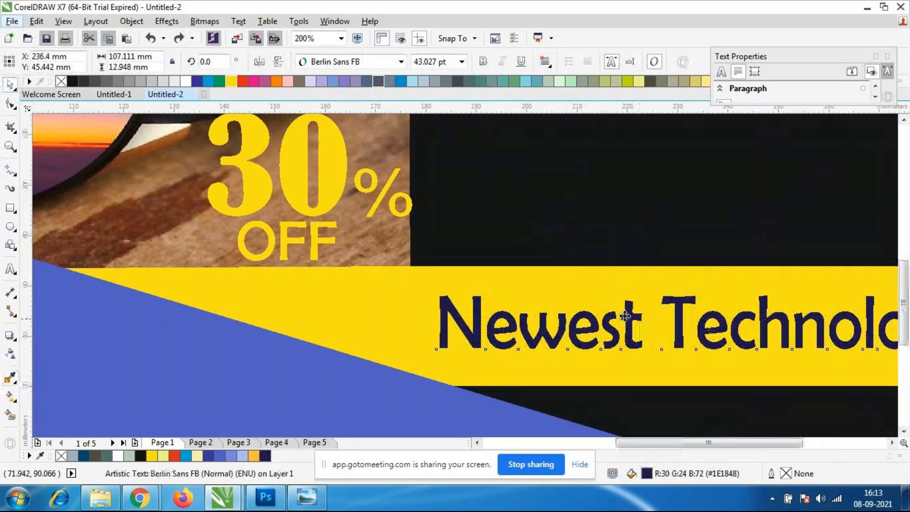
# Set the outline width of the yellow bar behind "Newest Technology" to None.
pyautogui.scroll(-2, 621, 313)
pyautogui.scroll(1, 697, 336)
pyautogui.click(856, 343)
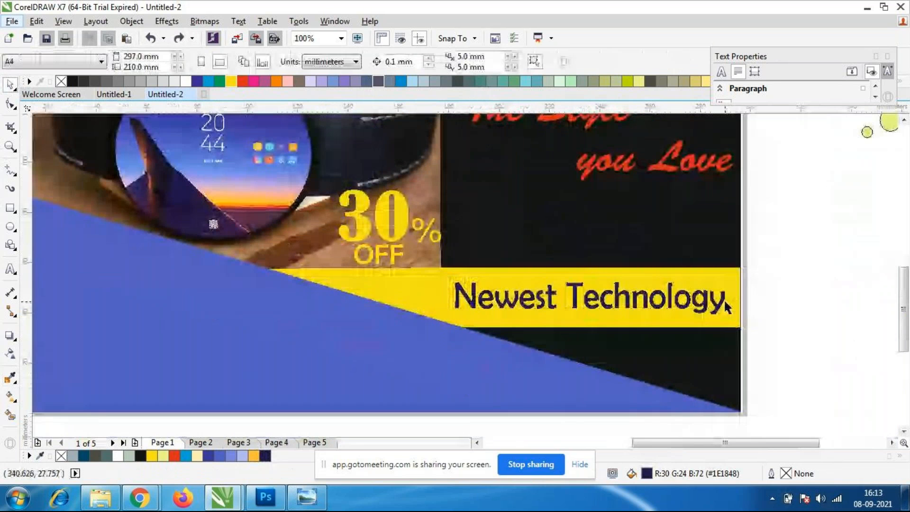
pyautogui.click(723, 299)
pyautogui.click(825, 308)
pyautogui.scroll(2, 825, 306)
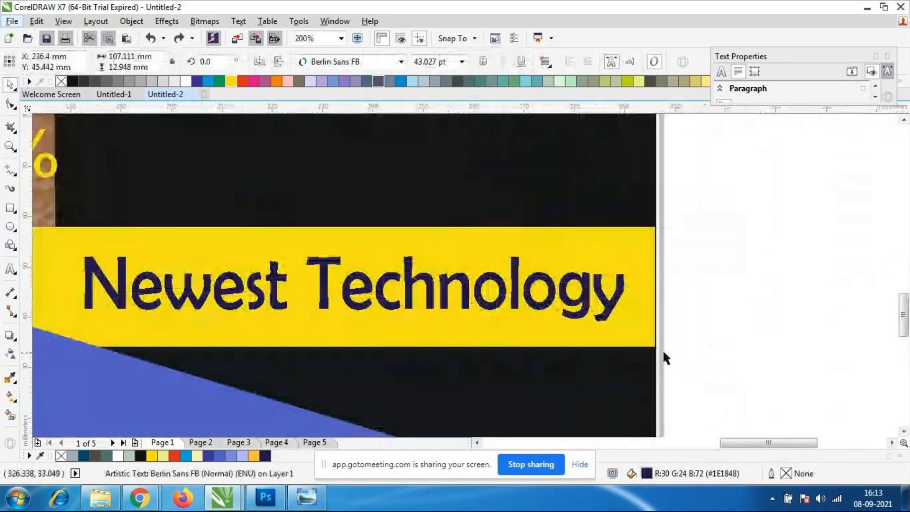
pyautogui.click(646, 346)
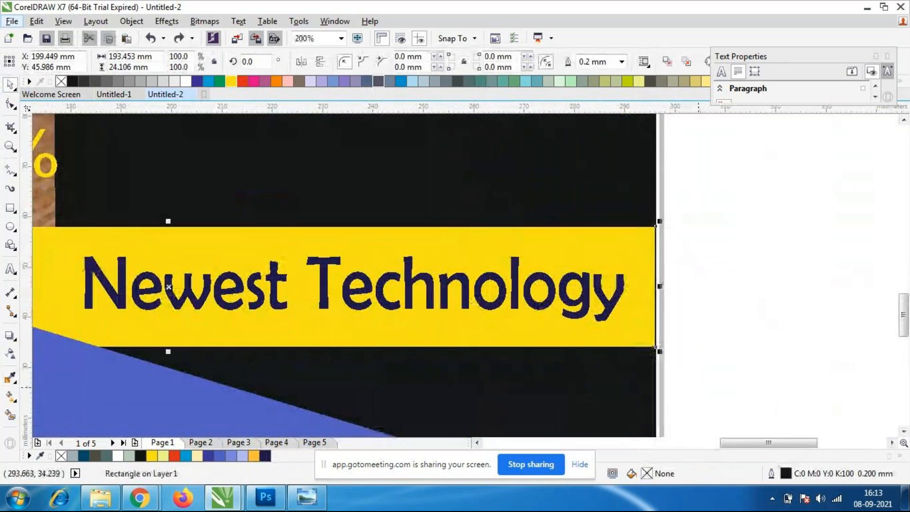
pyautogui.click(621, 61)
pyautogui.click(583, 76)
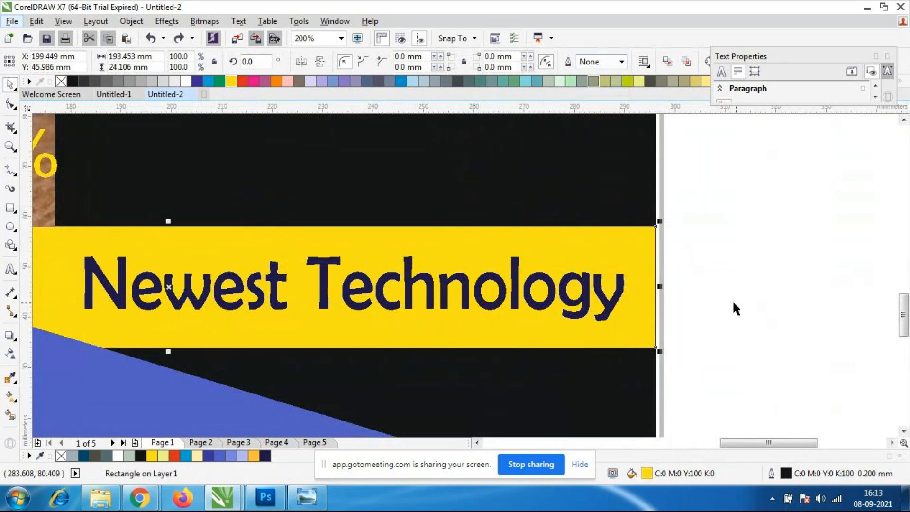
pyautogui.scroll(-2, 644, 255)
pyautogui.press('Escape')
pyautogui.scroll(-3, 646, 260)
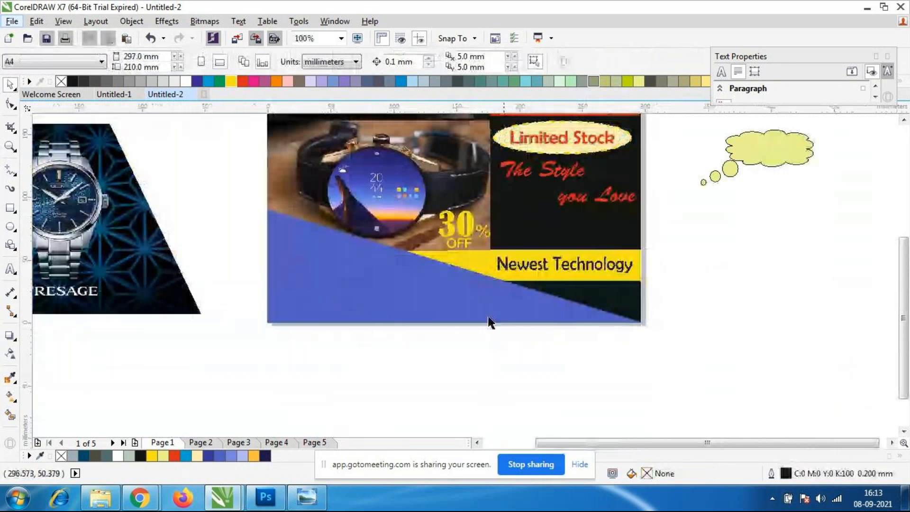
pyautogui.scroll(1, 538, 258)
pyautogui.scroll(-1, 536, 259)
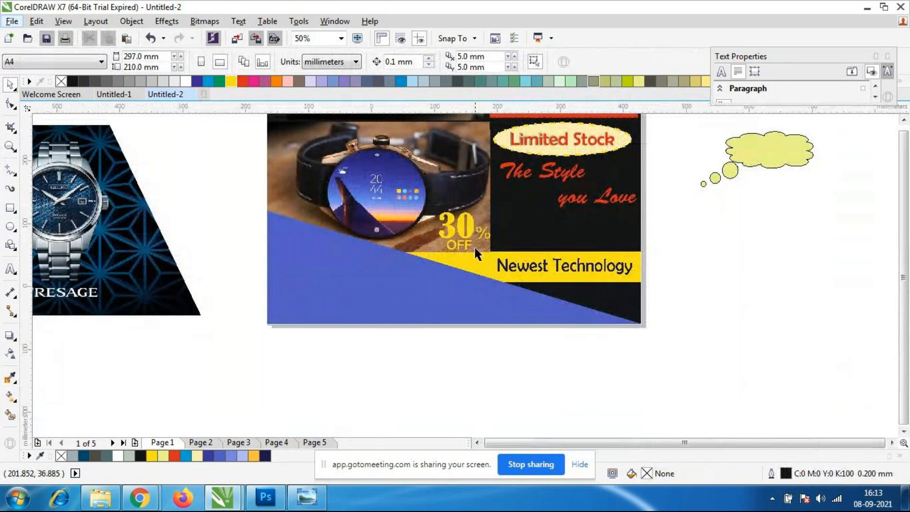
pyautogui.scroll(-1, 473, 246)
pyautogui.scroll(1, 469, 243)
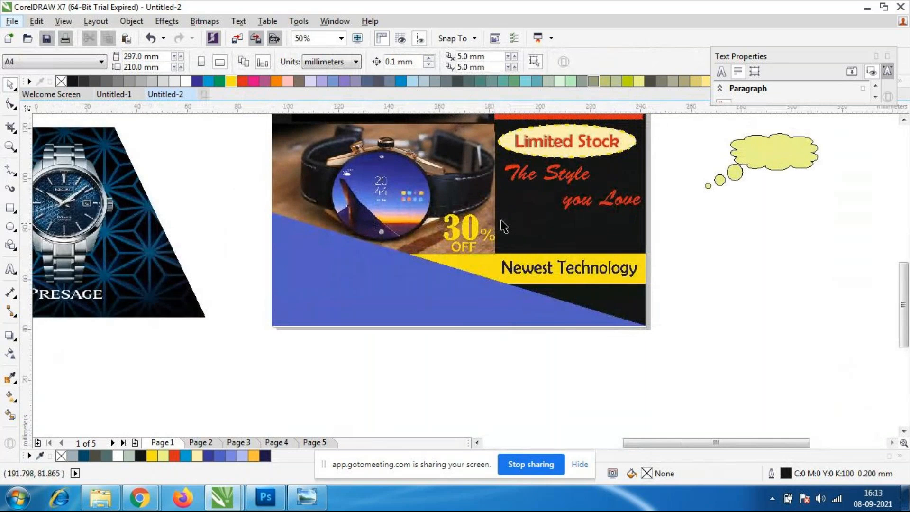
# Draw an ellipse over the "30% OFF" text, enlarge it to about 67 by 63 mm and centre it near X 148, Y 55 mm.
pyautogui.scroll(1, 509, 223)
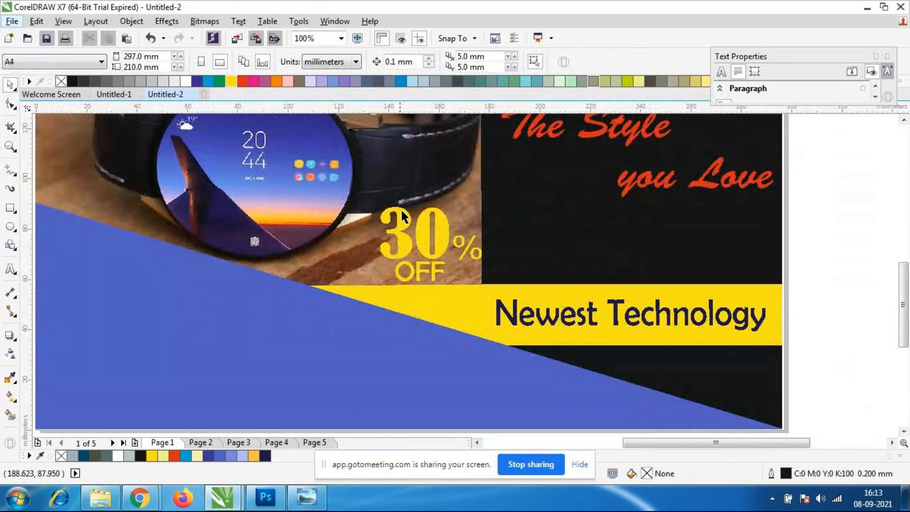
pyautogui.click(8, 229)
pyautogui.moveTo(363, 203)
pyautogui.mouseDown()
pyautogui.moveTo(398, 267)
pyautogui.moveTo(452, 272)
pyautogui.moveTo(492, 326)
pyautogui.mouseUp()
pyautogui.press('space')
pyautogui.moveTo(429, 270); pyautogui.dragTo(428, 296)
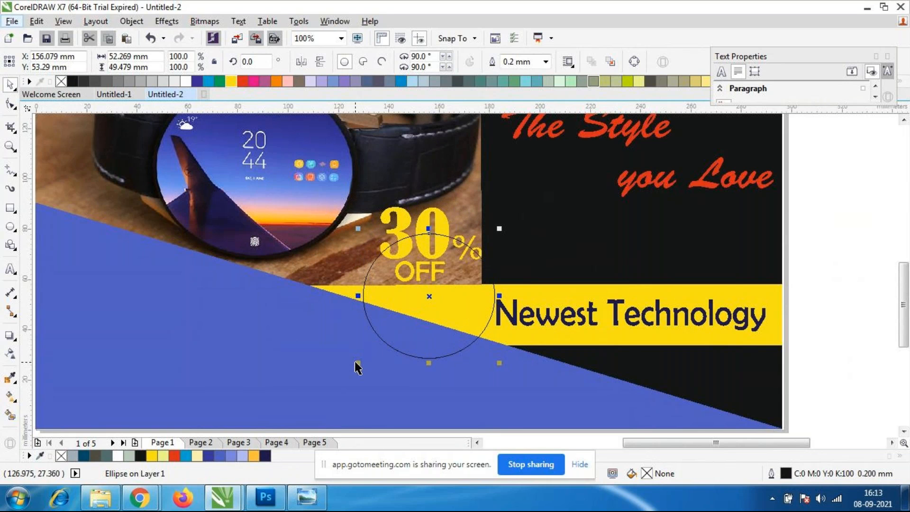
pyautogui.moveTo(358, 363); pyautogui.dragTo(321, 397)
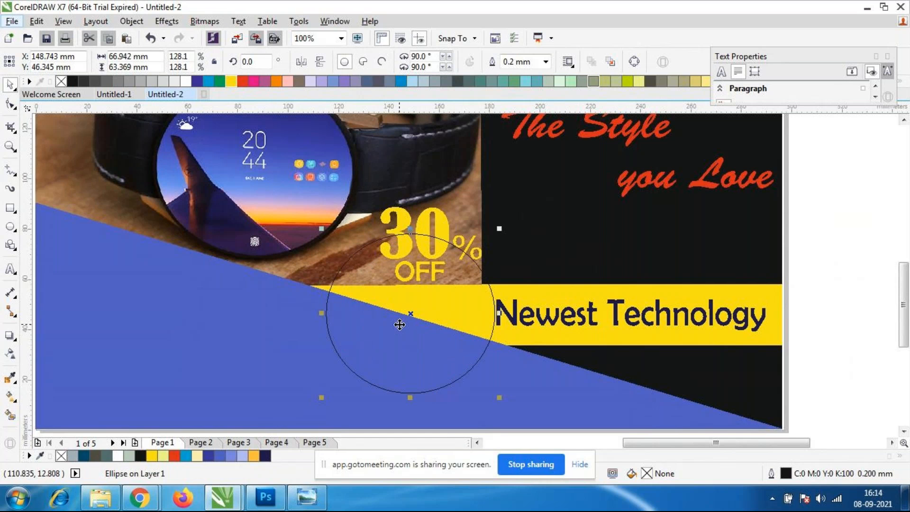
pyautogui.moveTo(410, 313)
pyautogui.mouseDown()
pyautogui.moveTo(411, 290)
pyautogui.moveTo(421, 302)
pyautogui.mouseUp()
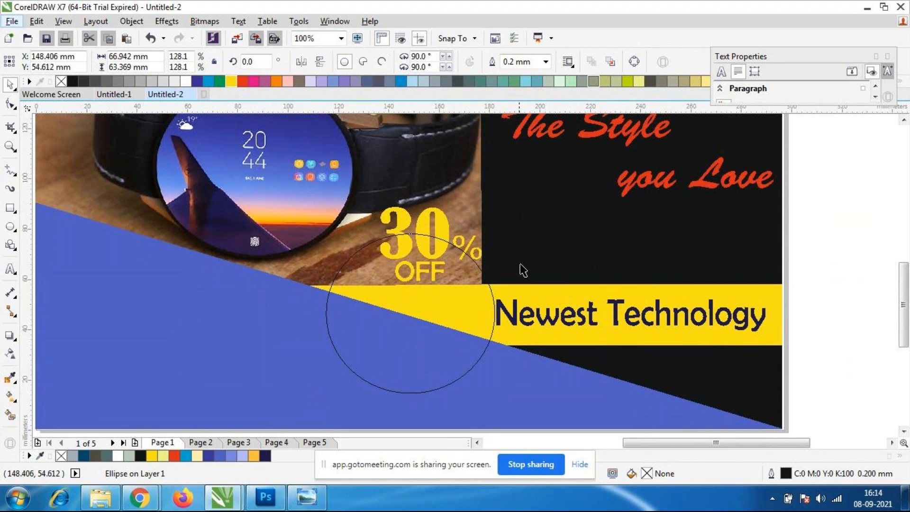
# Draw a spiky explosion shape about 96 by 86 mm over the blue area beside the ellipse and accept the Graphic default change.
pyautogui.click(814, 325)
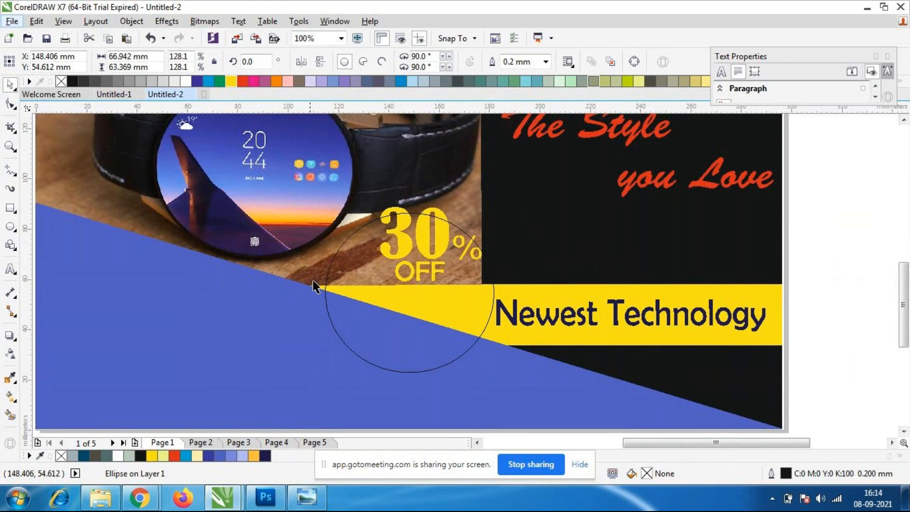
pyautogui.click(360, 358)
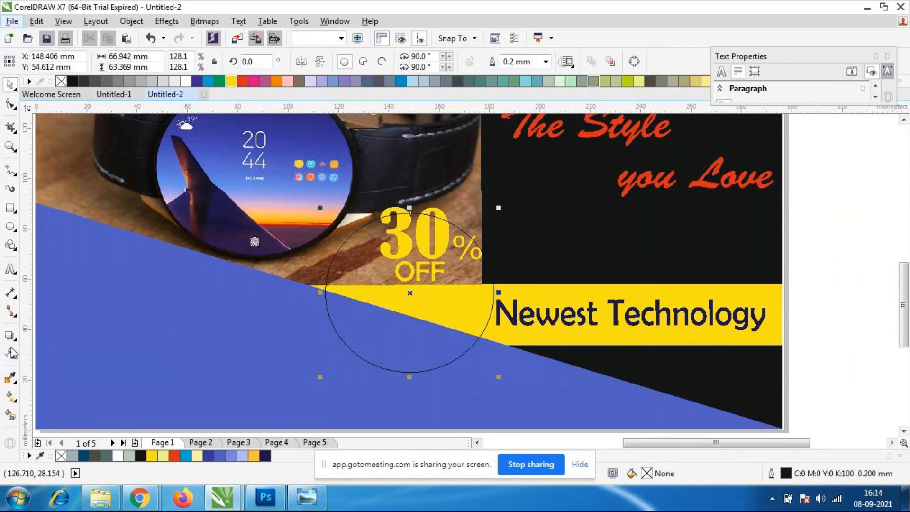
pyautogui.click(13, 249)
pyautogui.click(75, 370)
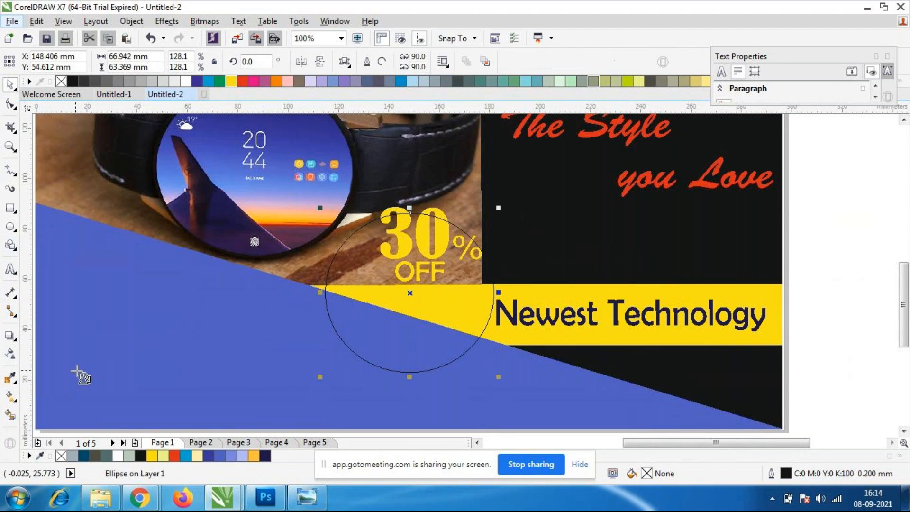
pyautogui.click(350, 69)
pyautogui.click(421, 84)
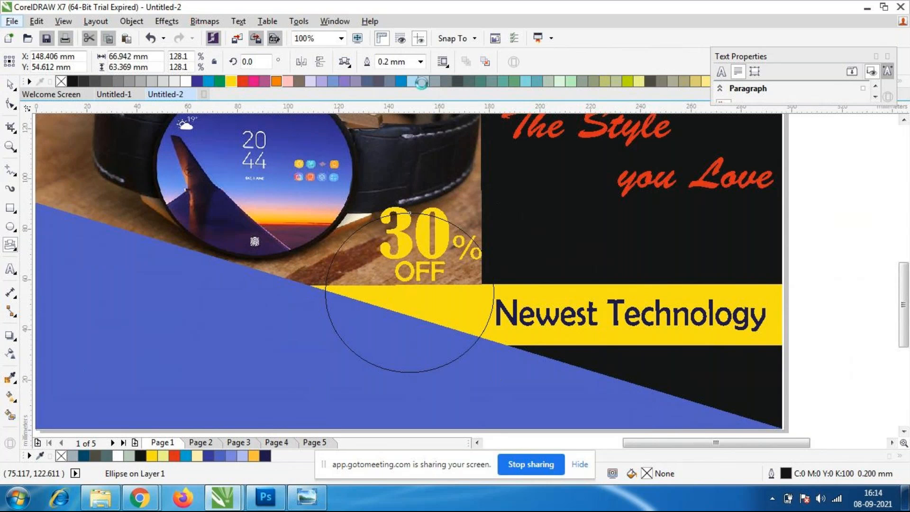
pyautogui.moveTo(117, 193); pyautogui.dragTo(359, 413)
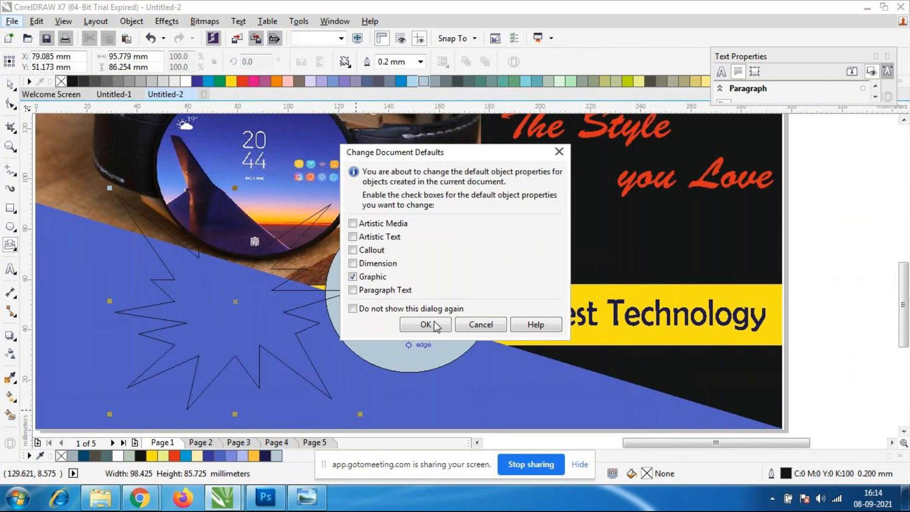
pyautogui.click(435, 325)
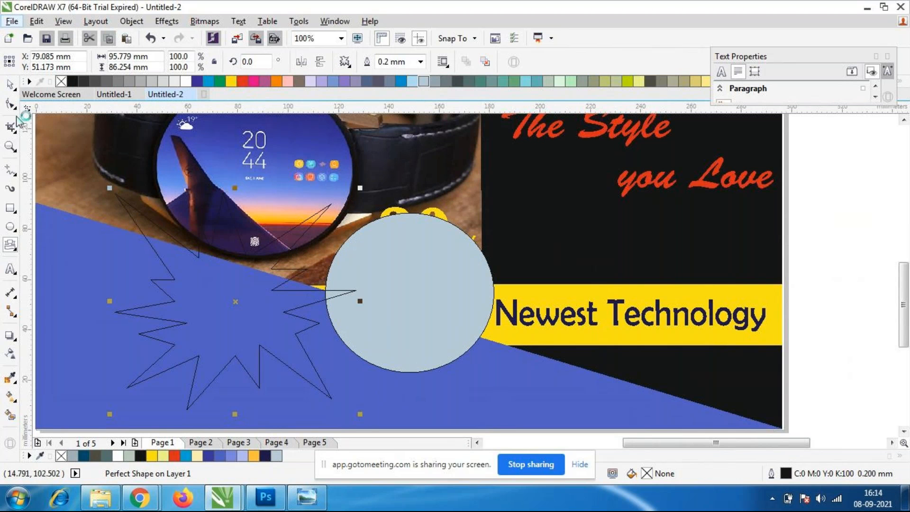
# Move the ellipse off the "30% OFF" text to the poster's right edge, near X 325, Y 57 mm.
pyautogui.click(10, 85)
pyautogui.click(167, 322)
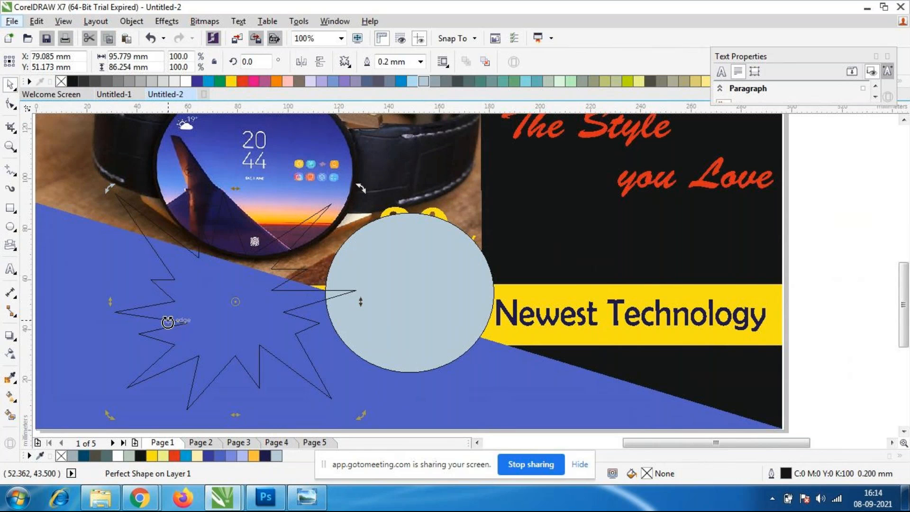
pyautogui.click(451, 315)
pyautogui.moveTo(450, 315); pyautogui.dragTo(883, 310)
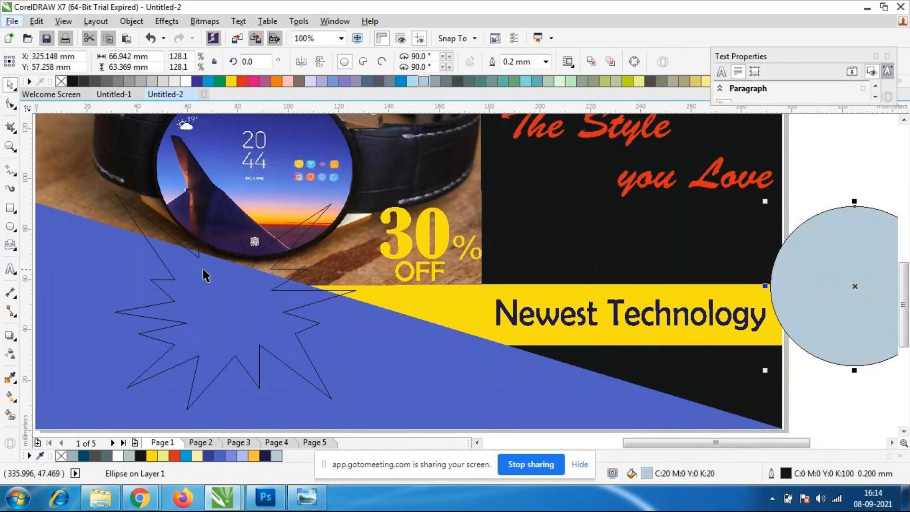
# Move the explosion shape over the "30% OFF" text where the photo meets the yellow bar.
pyautogui.click(287, 291)
pyautogui.click(286, 291)
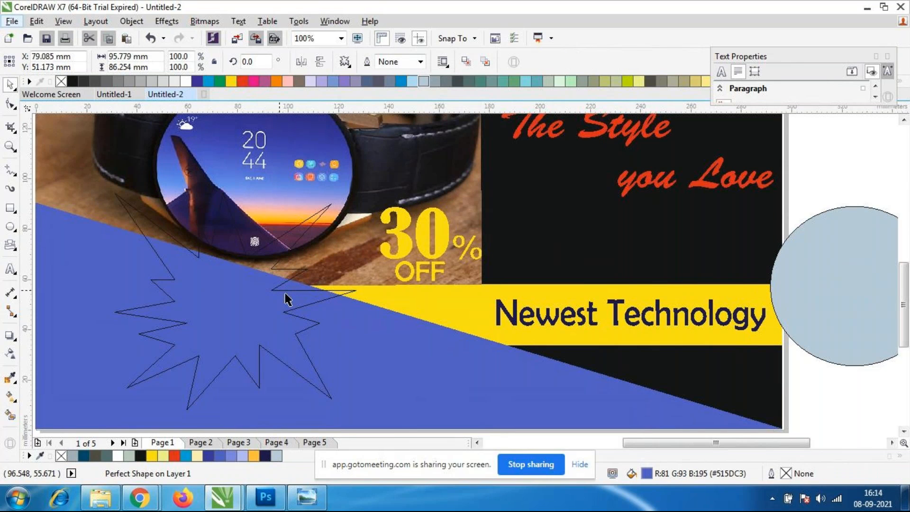
pyautogui.moveTo(244, 300); pyautogui.dragTo(407, 286)
pyautogui.click(361, 243)
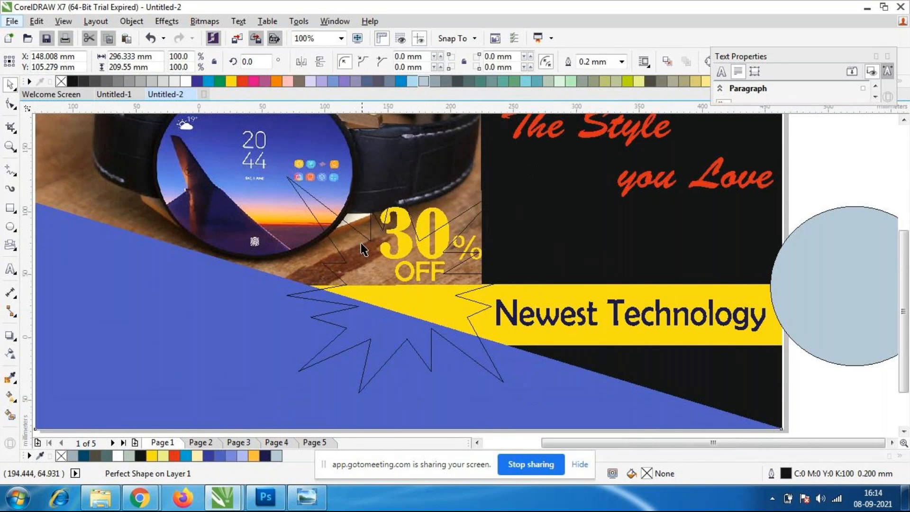
pyautogui.scroll(-2, 358, 244)
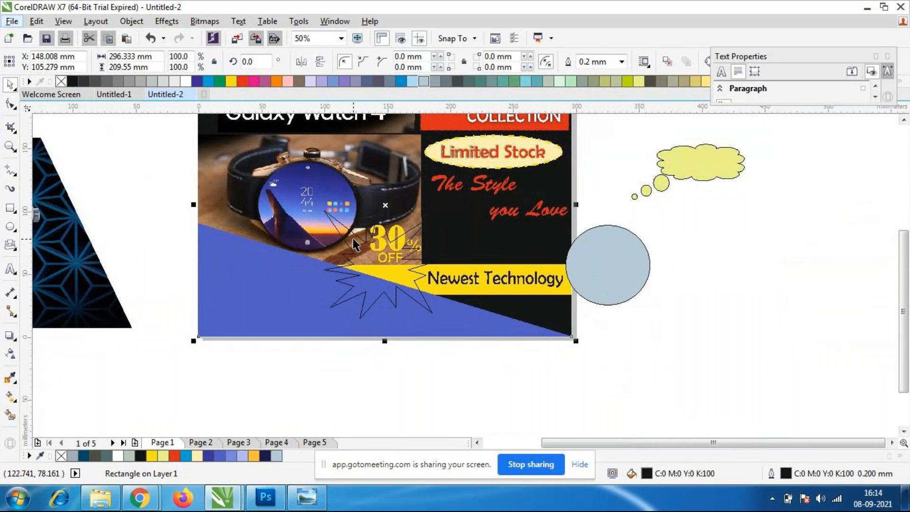
pyautogui.scroll(2, 353, 240)
# Move the "30%" text down into the explosion shape, near X 152, Y 58 mm, and fill it red (M:100 Y:100).
pyautogui.click(417, 272)
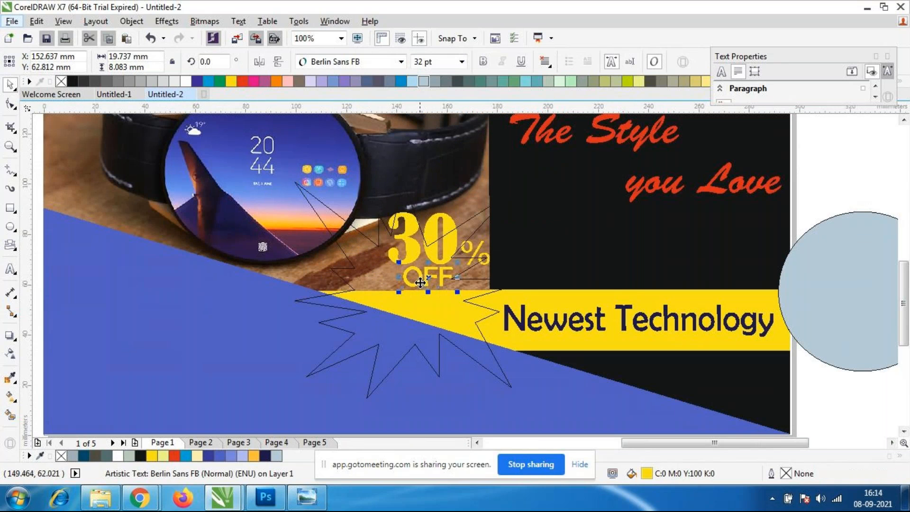
pyautogui.click(415, 258)
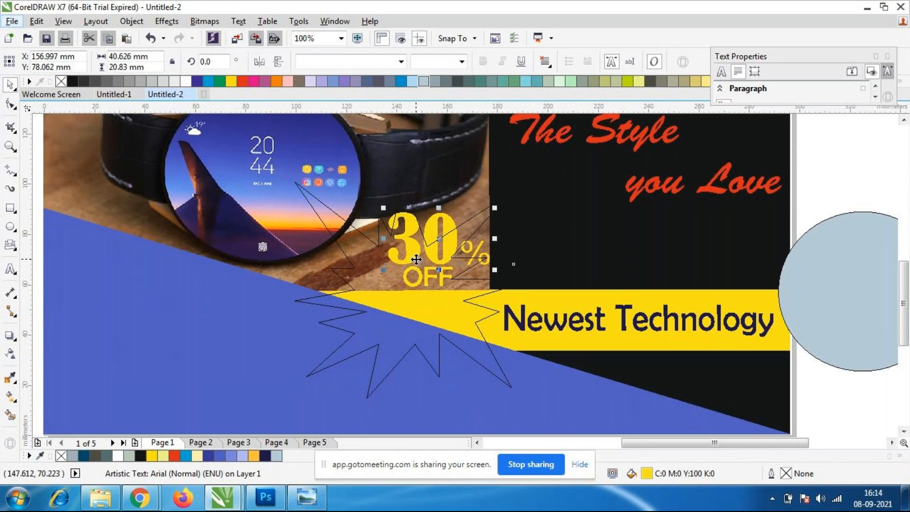
pyautogui.moveTo(417, 261); pyautogui.dragTo(403, 309)
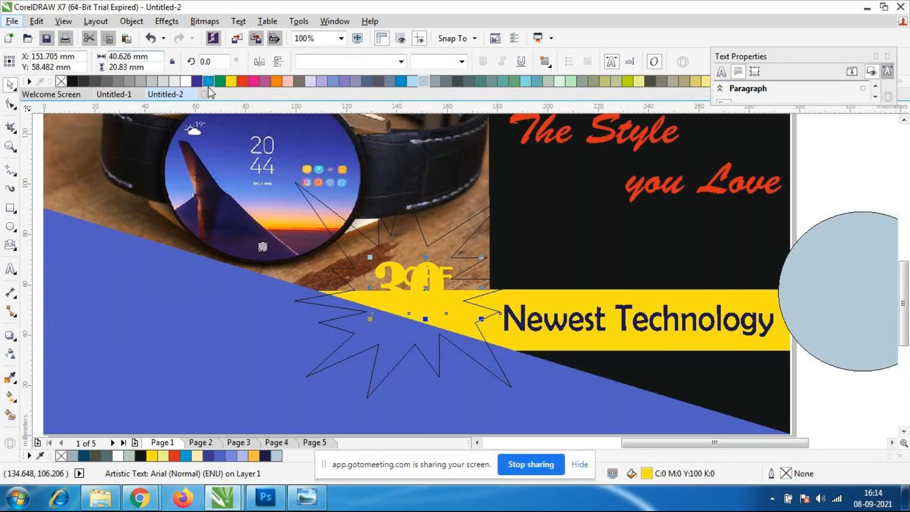
pyautogui.click(242, 81)
pyautogui.scroll(2, 392, 309)
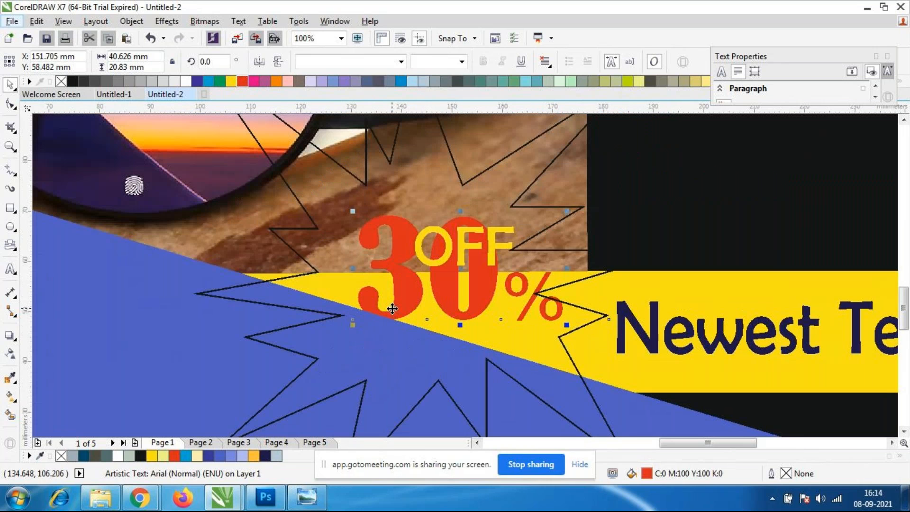
# Move the "OFF" text below "30%" to about X 144, Y 41 mm and fill it red (M:100 Y:100).
pyautogui.click(434, 248)
pyautogui.click(436, 248)
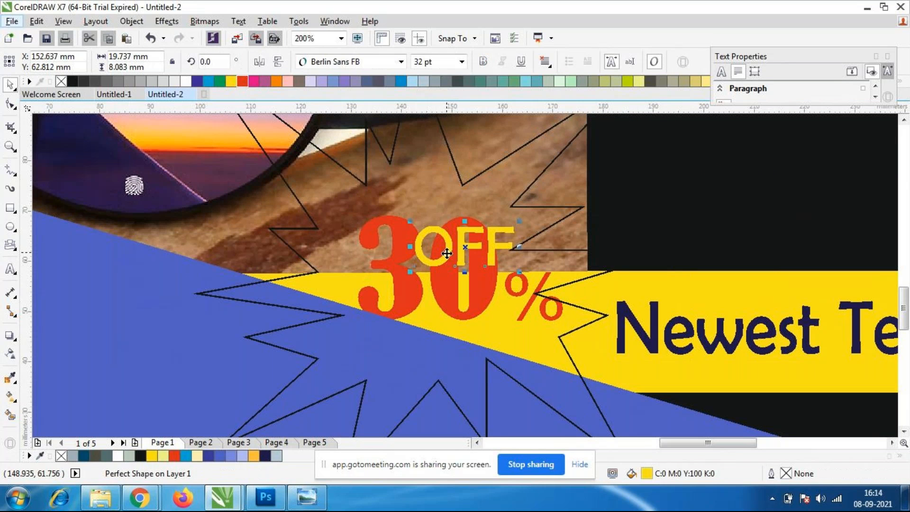
pyautogui.click(445, 251)
pyautogui.click(449, 257)
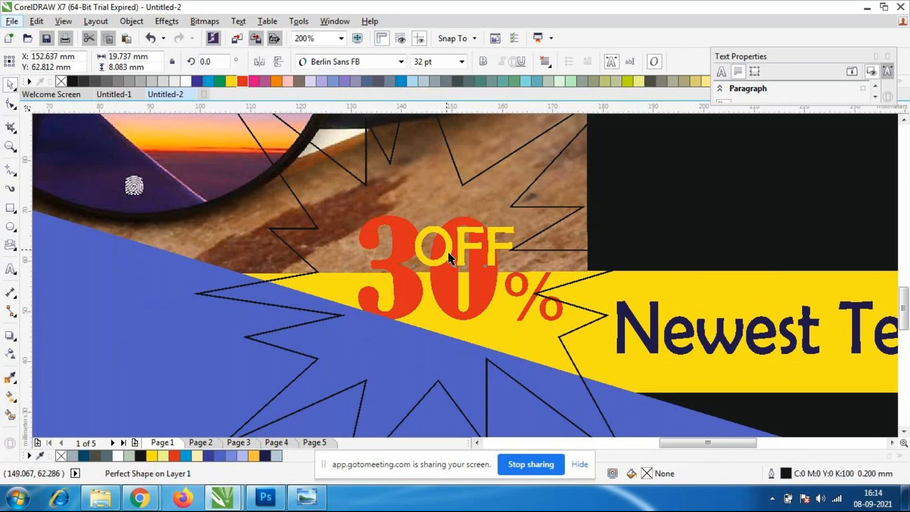
pyautogui.moveTo(465, 250); pyautogui.dragTo(424, 356)
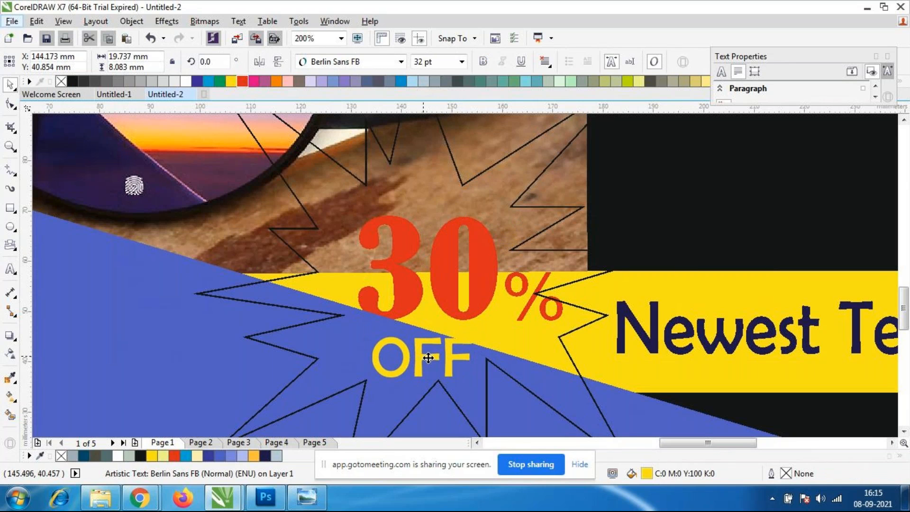
pyautogui.click(244, 82)
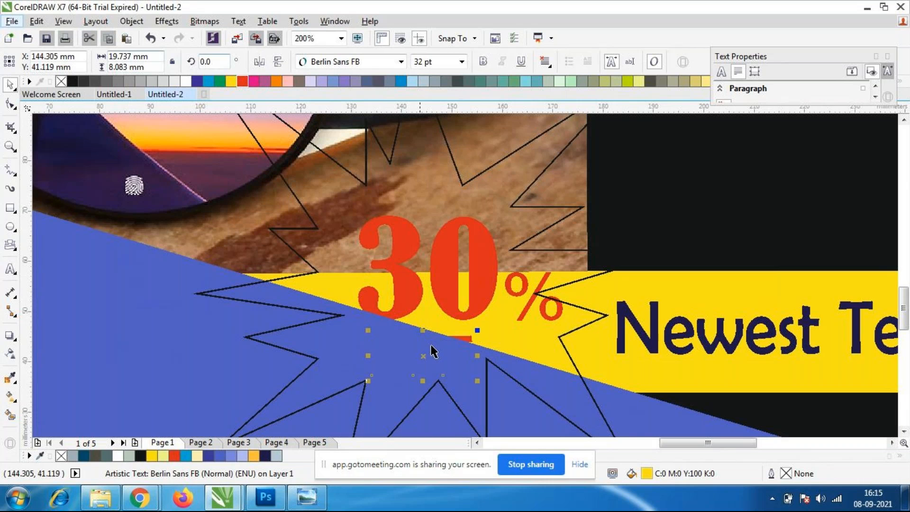
# Bring the red "OFF" text to the front of the layer, above the blue triangle.
pyautogui.scroll(-2, 400, 319)
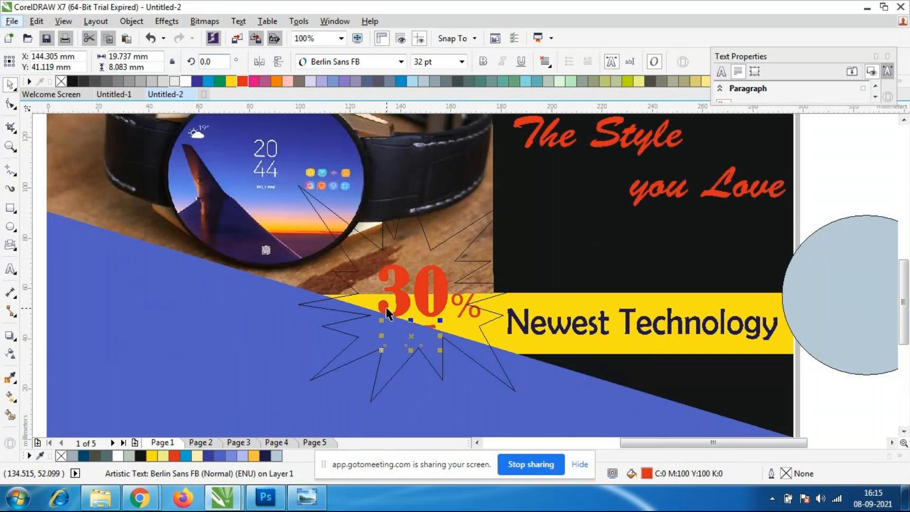
pyautogui.scroll(-1, 400, 277)
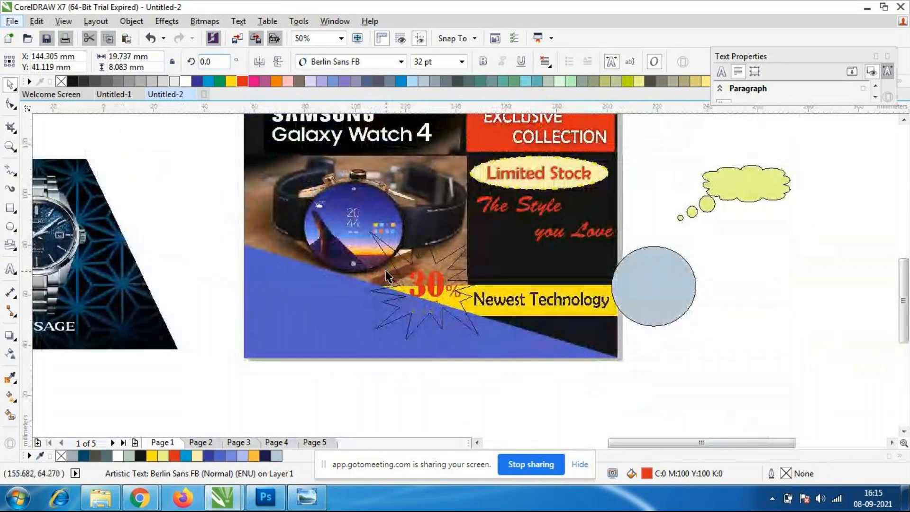
pyautogui.scroll(3, 400, 277)
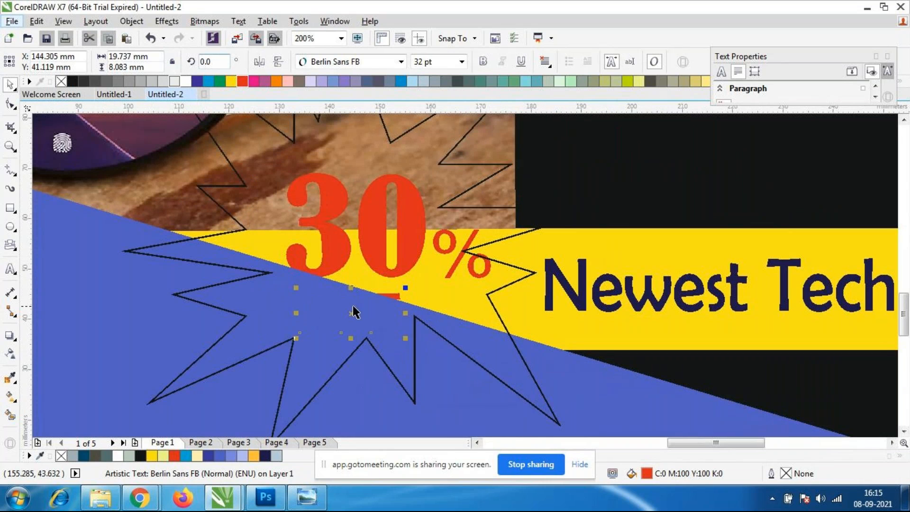
pyautogui.rightClick(350, 312)
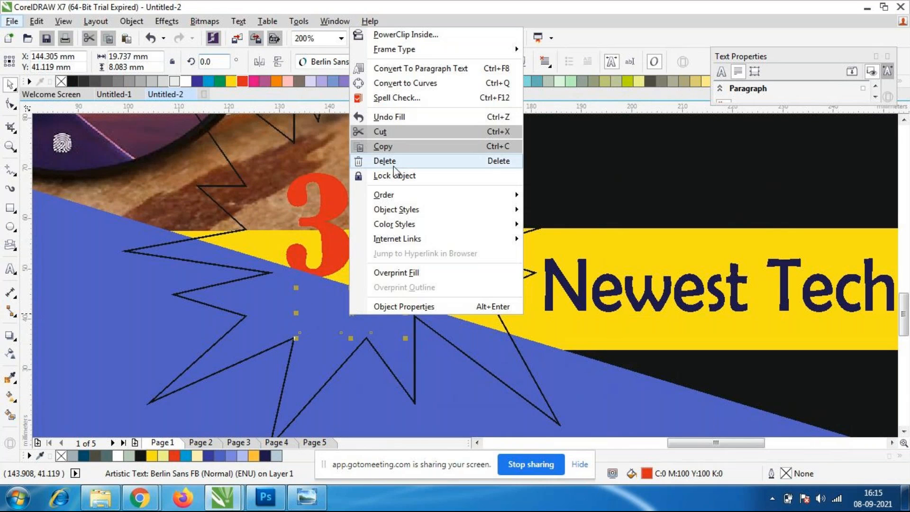
pyautogui.moveTo(391, 194)
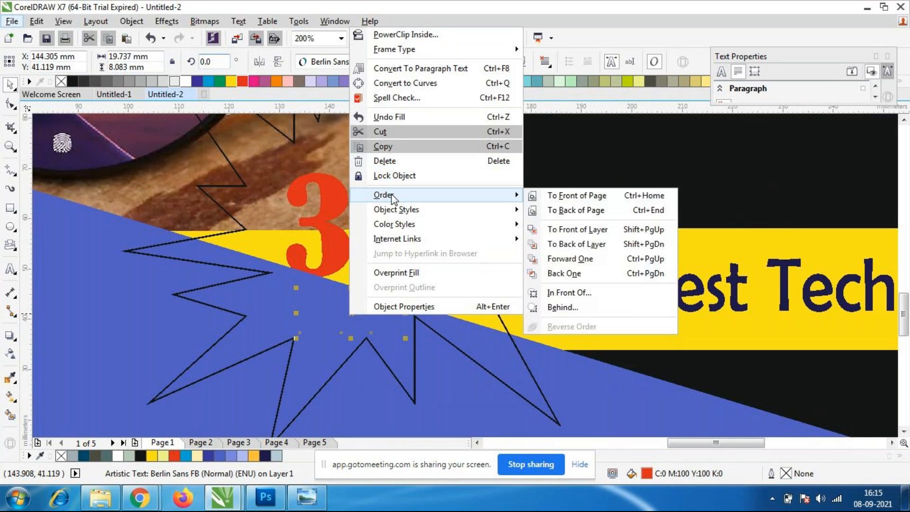
pyautogui.click(597, 232)
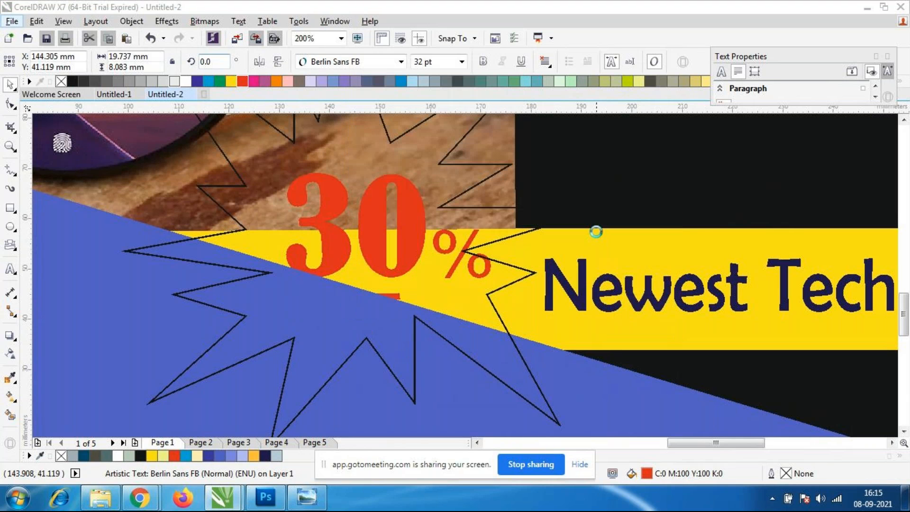
pyautogui.click(682, 211)
# Shrink the explosion shape to about 78 by 70 mm and centre it around "30% OFF" near X 157, Y 56 mm.
pyautogui.scroll(-1, 594, 216)
pyautogui.scroll(1, 516, 184)
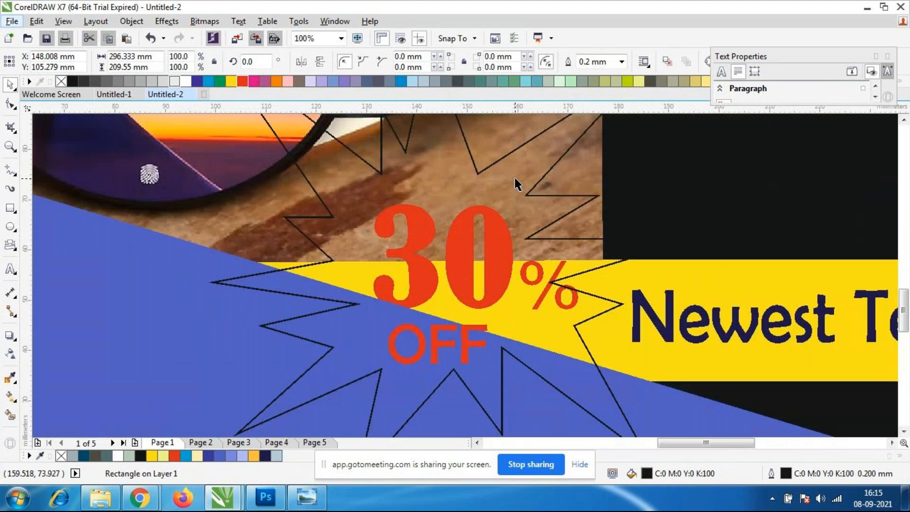
pyautogui.scroll(-1, 516, 185)
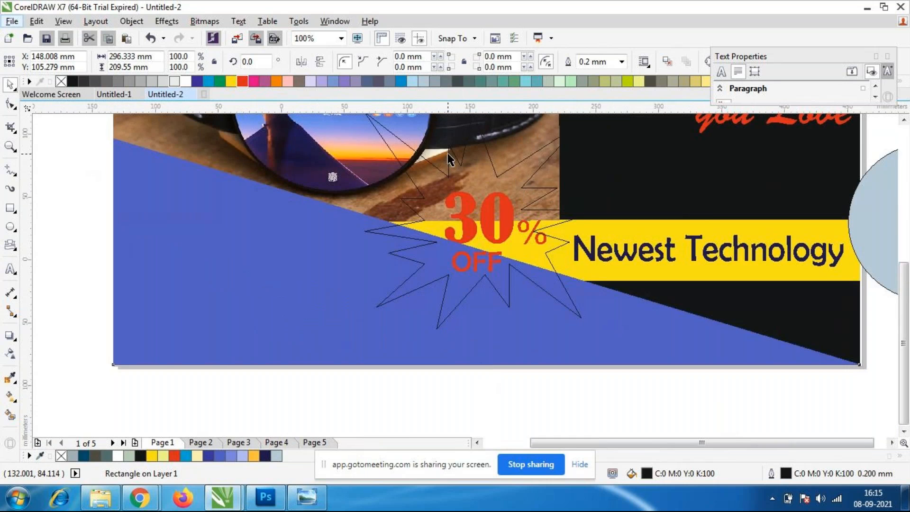
pyautogui.scroll(1, 445, 131)
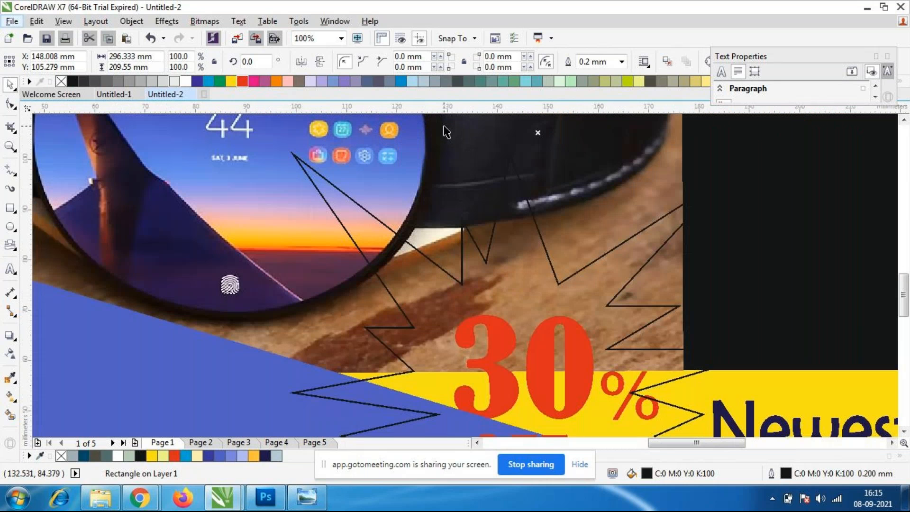
pyautogui.click(430, 259)
pyautogui.scroll(-1, 421, 235)
pyautogui.moveTo(353, 191); pyautogui.dragTo(387, 223)
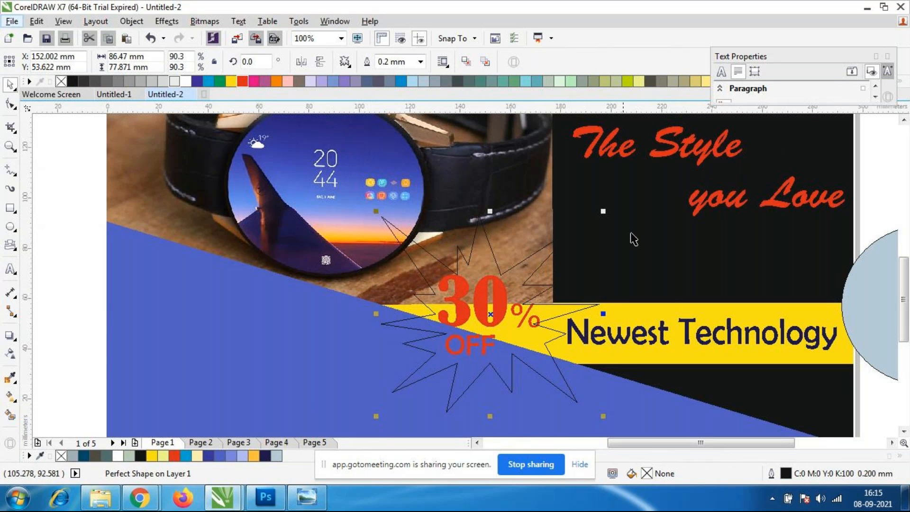
pyautogui.moveTo(603, 205); pyautogui.dragTo(499, 268)
pyautogui.scroll(-1, 502, 268)
pyautogui.scroll(1, 501, 295)
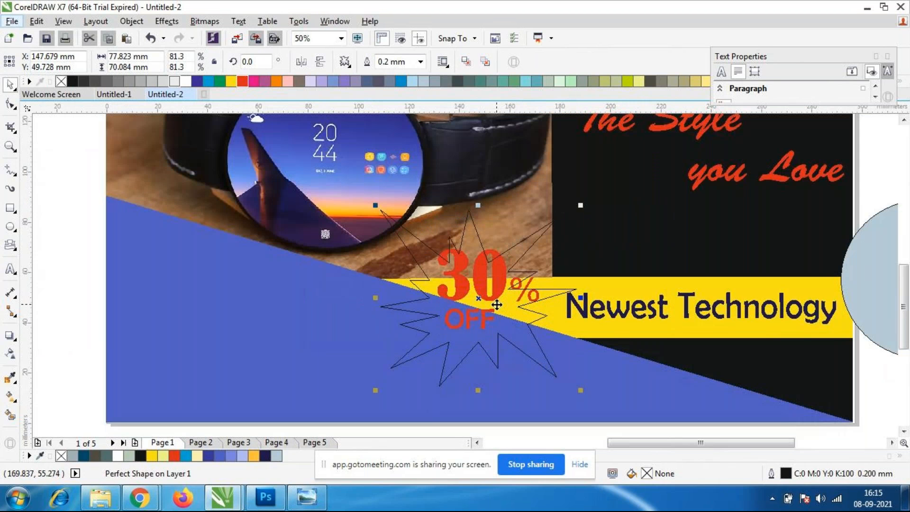
pyautogui.moveTo(482, 297); pyautogui.dragTo(501, 284)
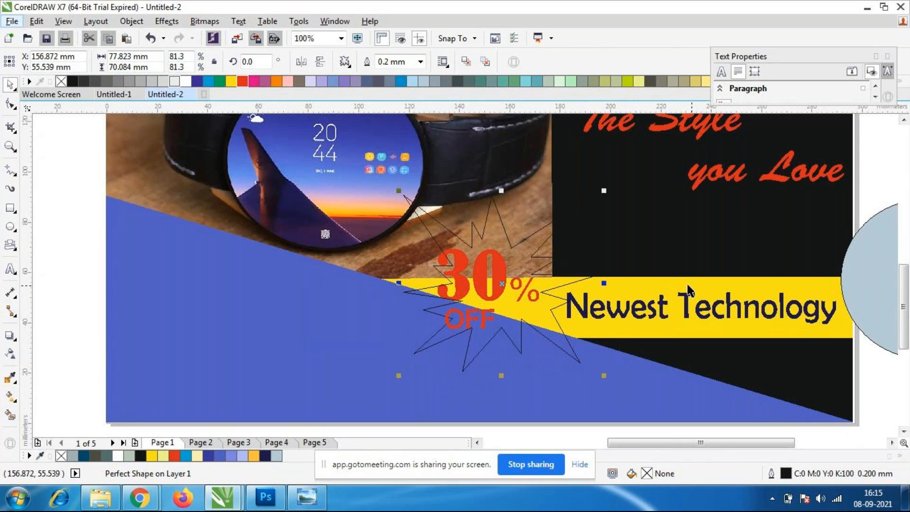
# Move the pale blue-grey ellipse clear of the poster's right edge, to about X 356, Y 57 mm.
pyautogui.click(613, 251)
pyautogui.scroll(-1, 613, 252)
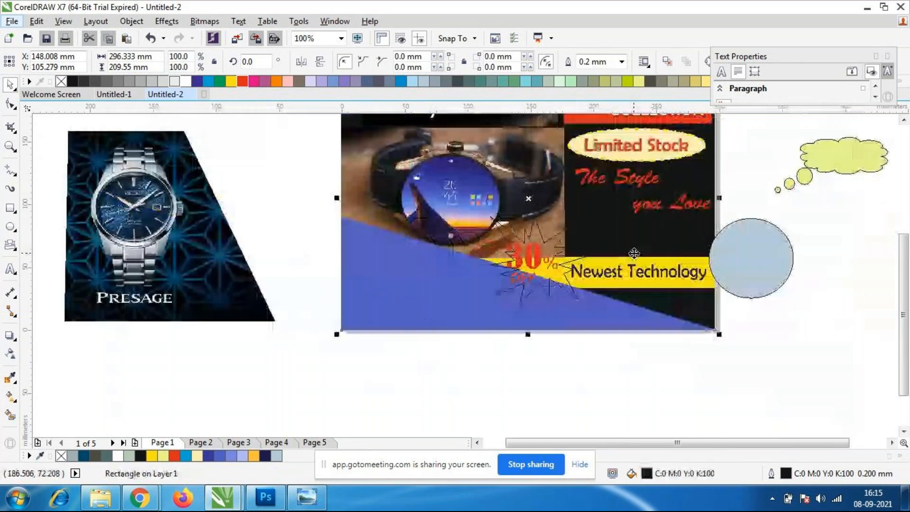
pyautogui.scroll(1, 636, 258)
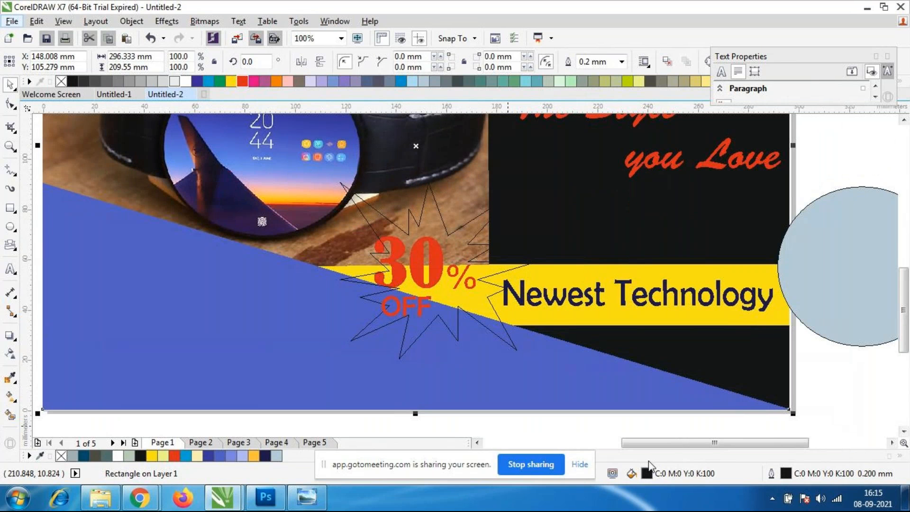
pyautogui.moveTo(718, 443); pyautogui.dragTo(754, 443)
pyautogui.moveTo(670, 305); pyautogui.dragTo(748, 307)
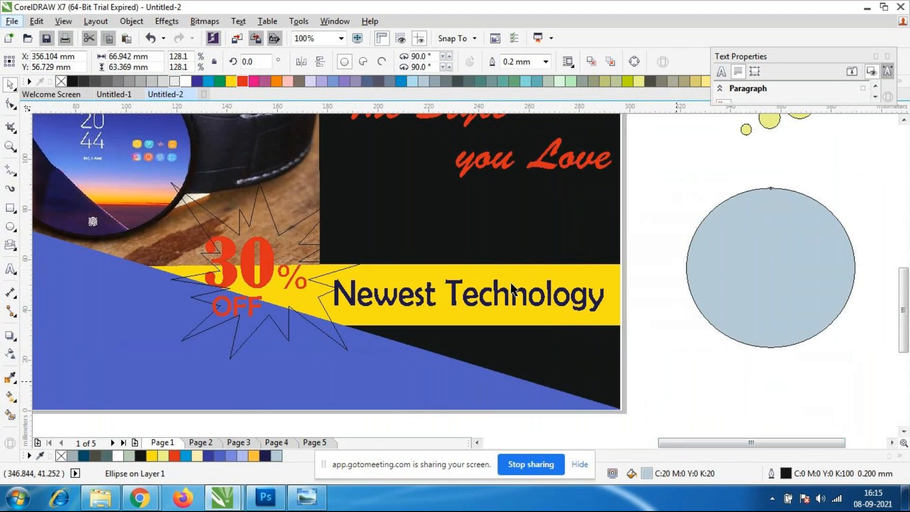
# Shrink the "Newest Technology" text to about 38 pt and move it right within the yellow bar, near X 247, Y 45 mm.
pyautogui.click(498, 295)
pyautogui.moveTo(330, 316); pyautogui.dragTo(360, 314)
pyautogui.moveTo(441, 296); pyautogui.dragTo(452, 292)
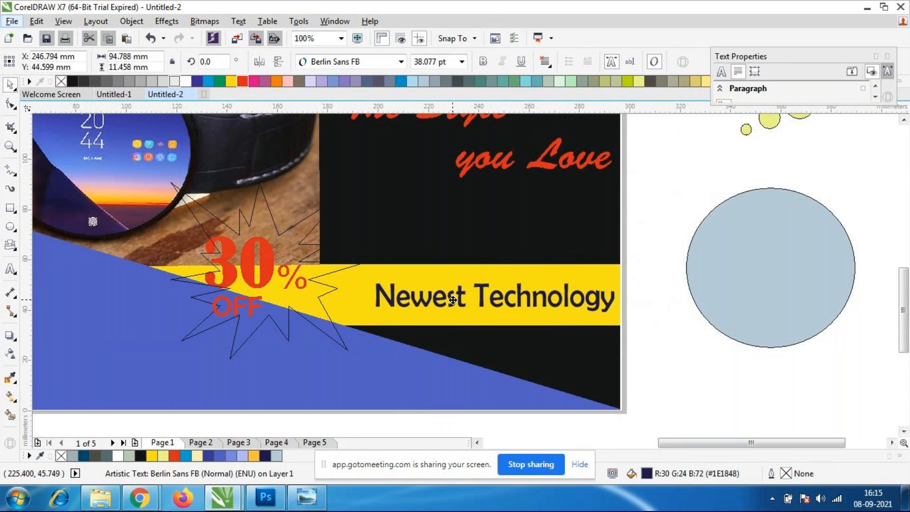
# Move the explosion shape right to about X 170, Y 56 mm, over the end of the yellow bar.
pyautogui.press('Escape')
pyautogui.scroll(-1, 370, 287)
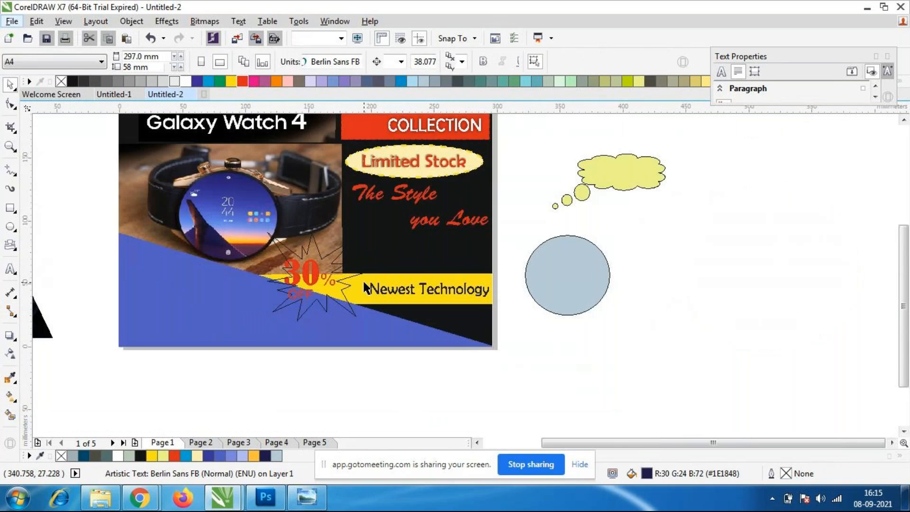
pyautogui.scroll(1, 346, 279)
pyautogui.click(346, 300)
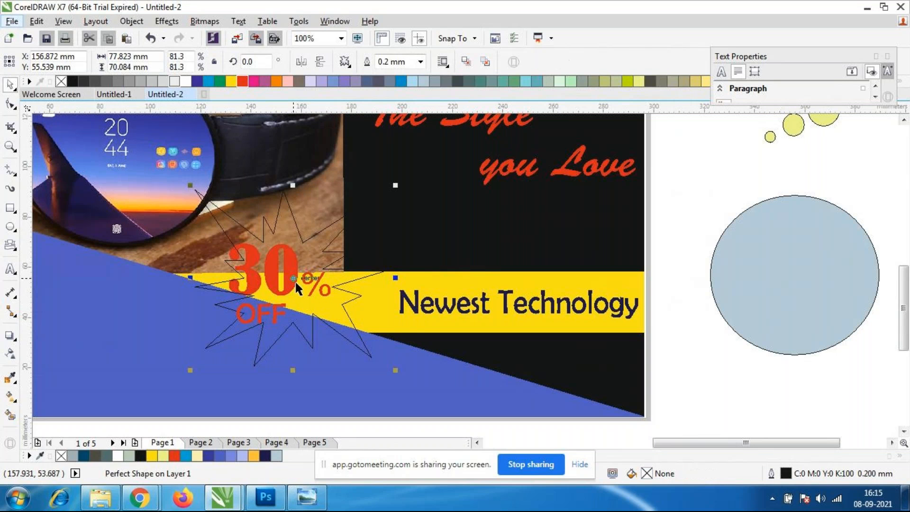
pyautogui.moveTo(294, 280); pyautogui.dragTo(327, 277)
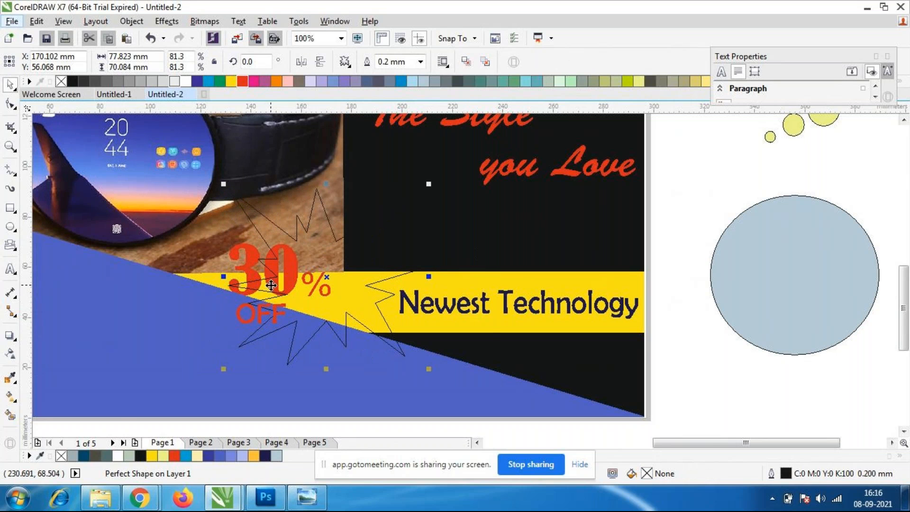
pyautogui.scroll(-1, 342, 264)
pyautogui.scroll(1, 342, 264)
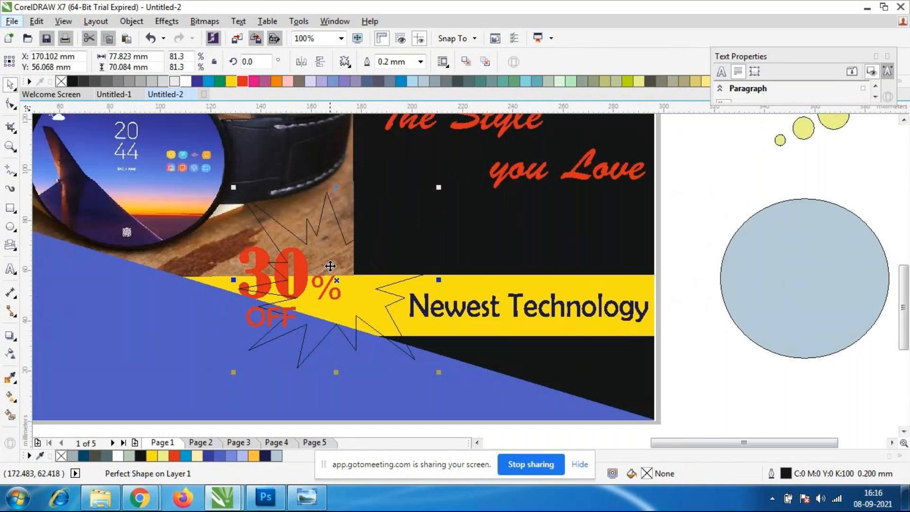
# Fill the explosion shape with yellow.
pyautogui.click(301, 288)
pyautogui.click(702, 348)
pyautogui.click(302, 273)
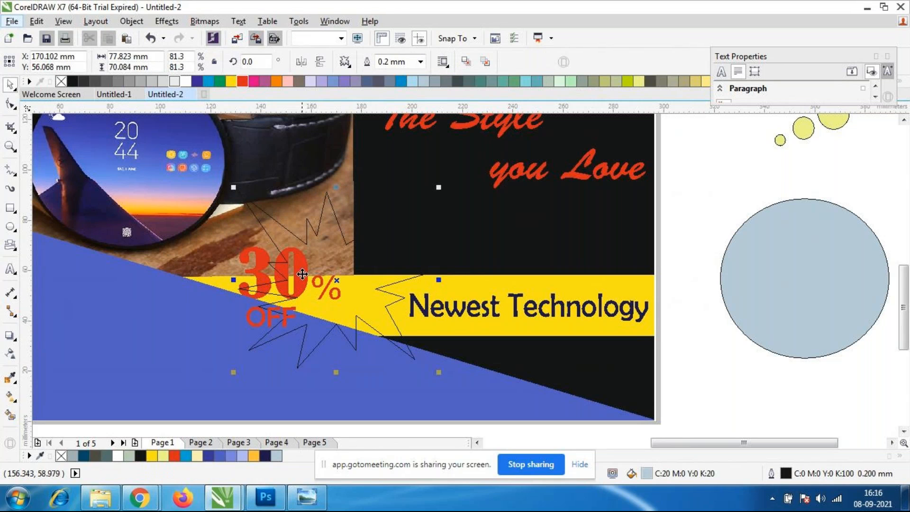
pyautogui.click(704, 369)
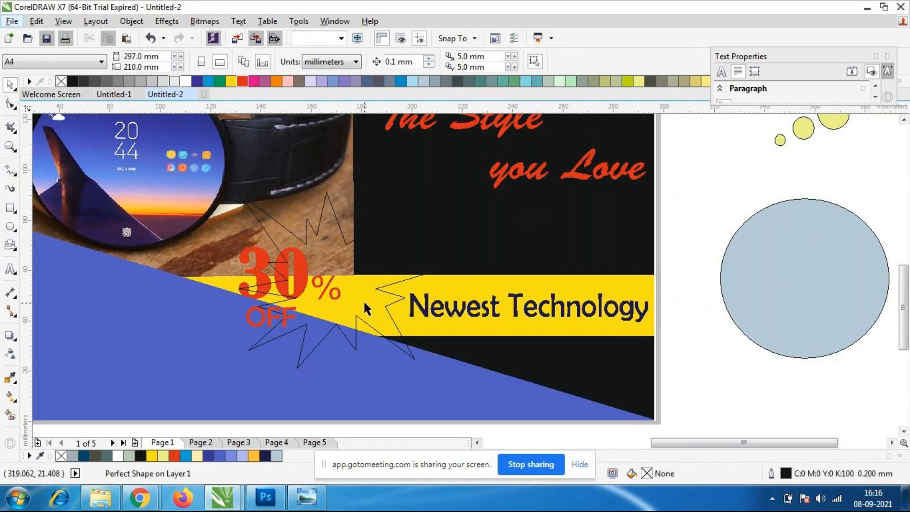
pyautogui.click(303, 290)
pyautogui.click(711, 375)
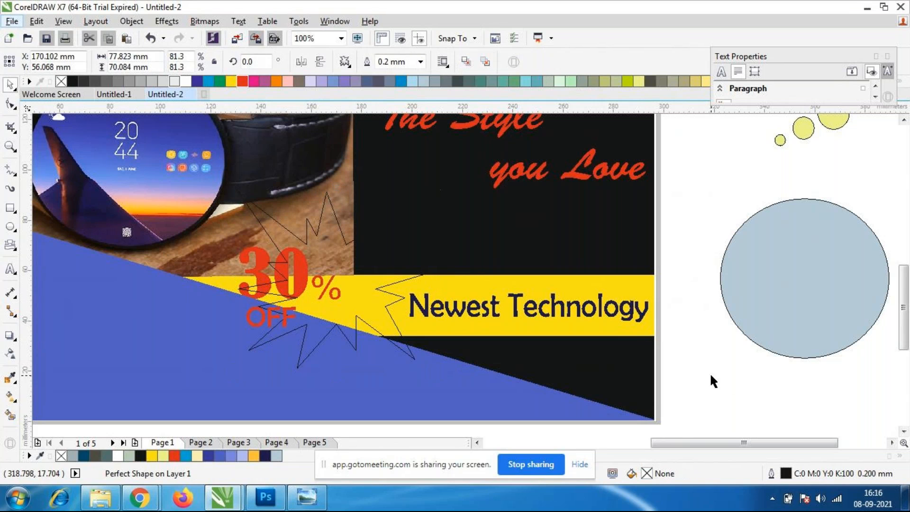
pyautogui.click(406, 332)
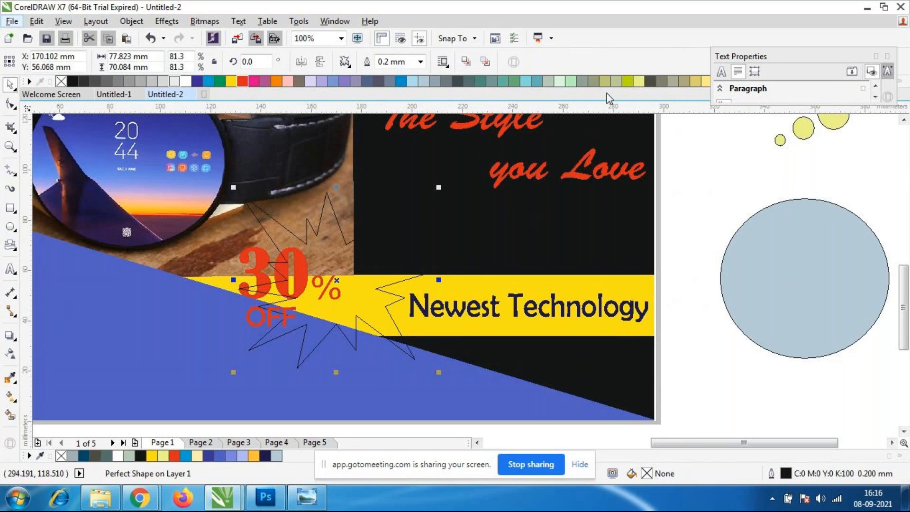
pyautogui.click(231, 82)
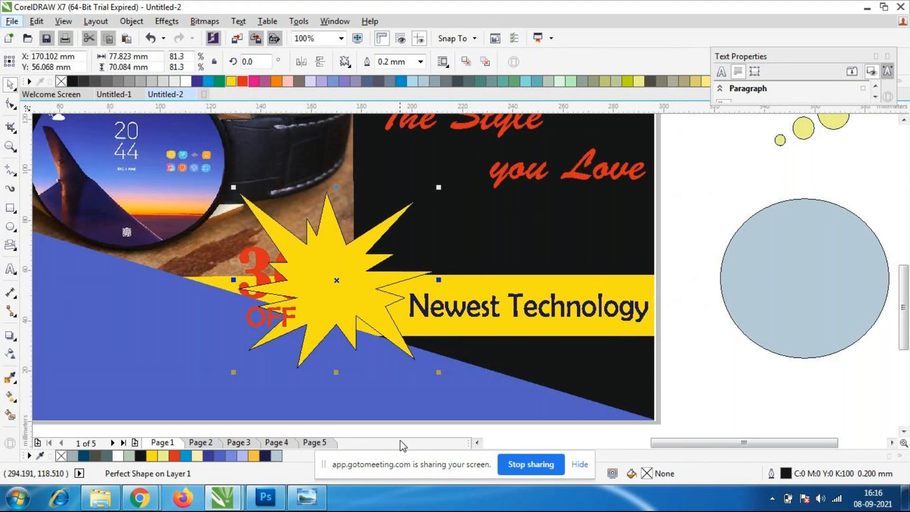
pyautogui.click(715, 374)
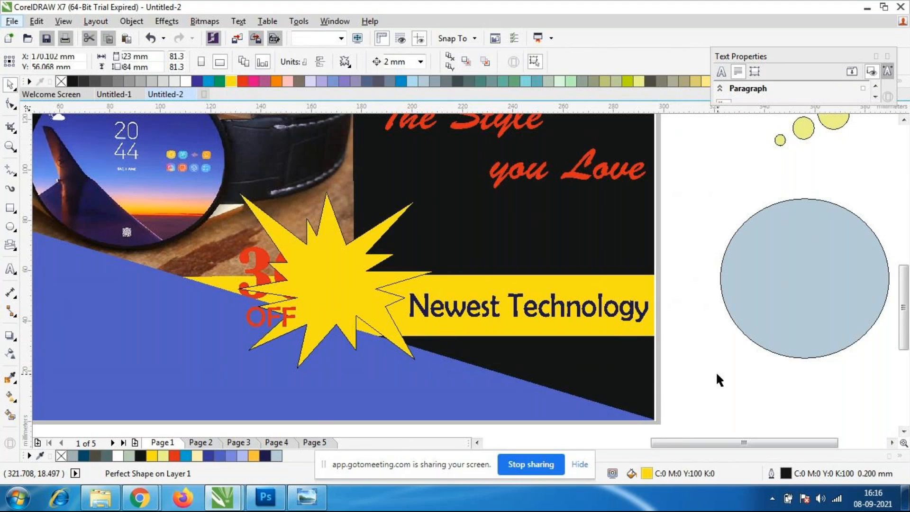
# Move the red "30%" text onto the explosion shape, to about X 166, Y 61 mm.
pyautogui.moveTo(261, 270); pyautogui.dragTo(313, 283)
pyautogui.moveTo(399, 306); pyautogui.dragTo(373, 290)
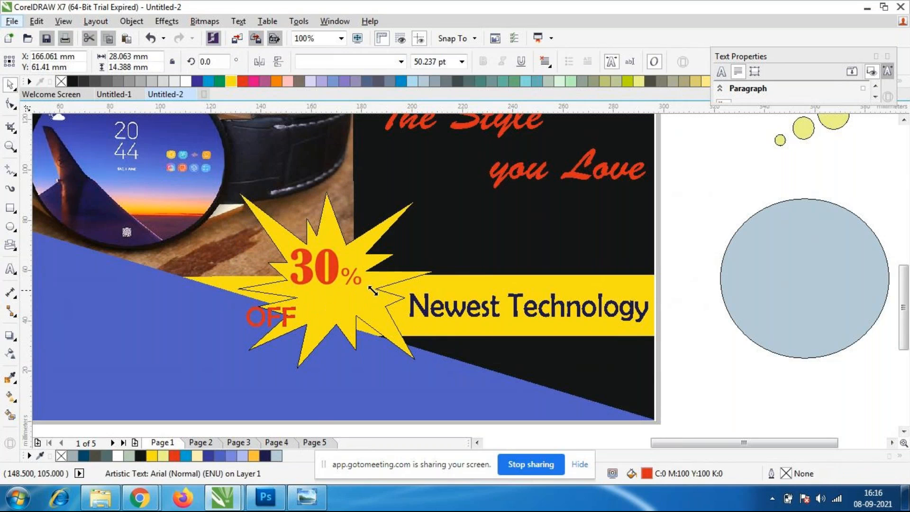
# Try to send the yellow explosion shape behind the "30%" text, and undo the reordering.
pyautogui.rightClick(327, 277)
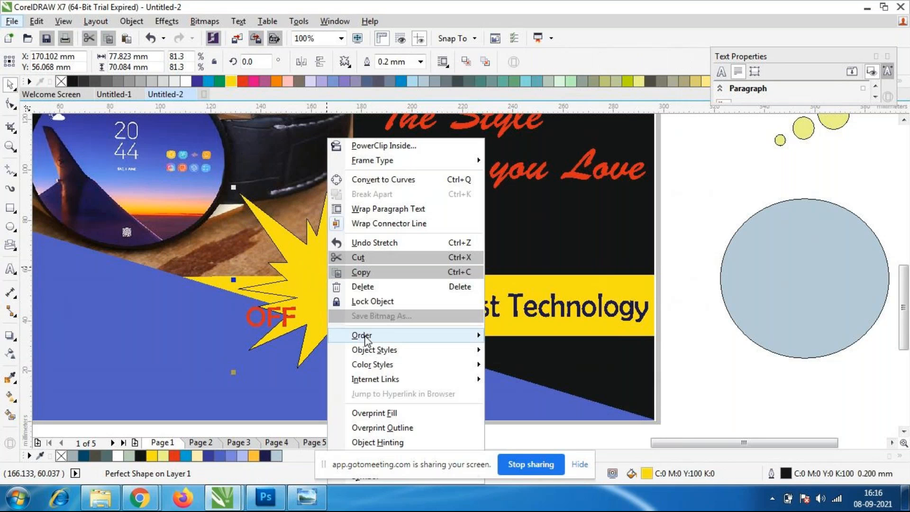
pyautogui.moveTo(389, 338)
pyautogui.click(538, 384)
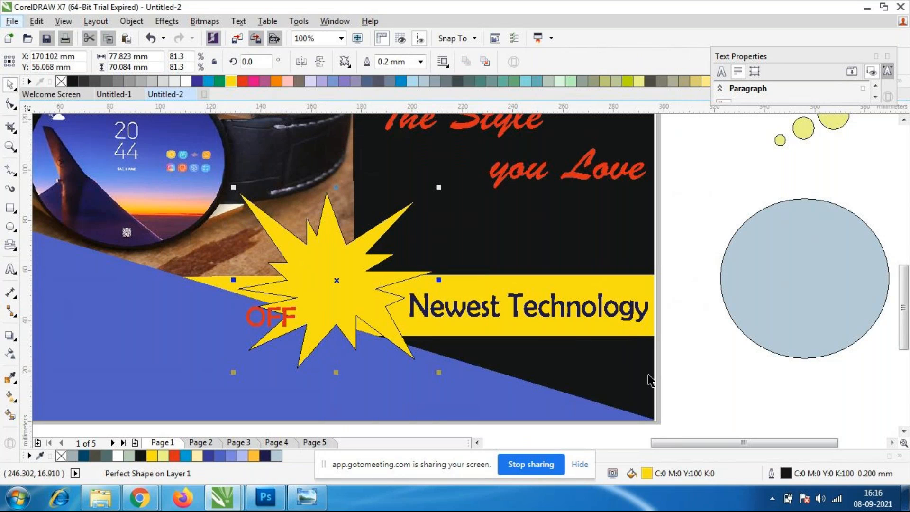
pyautogui.hotkey('ctrl', 'z')
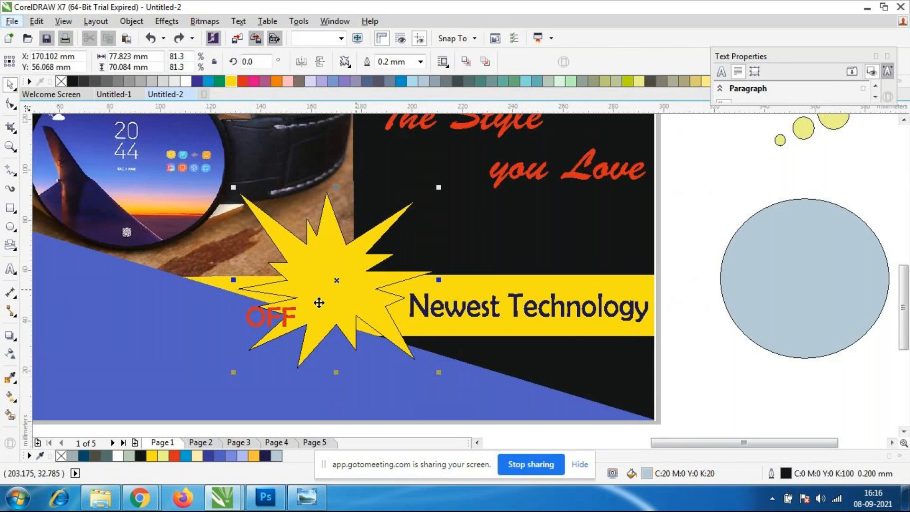
# Fill the explosion shape with white and move the "OFF" text onto its lower half, near X 170, Y 43 mm.
pyautogui.click(345, 293)
pyautogui.click(184, 82)
pyautogui.click(678, 394)
pyautogui.moveTo(280, 321); pyautogui.dragTo(338, 313)
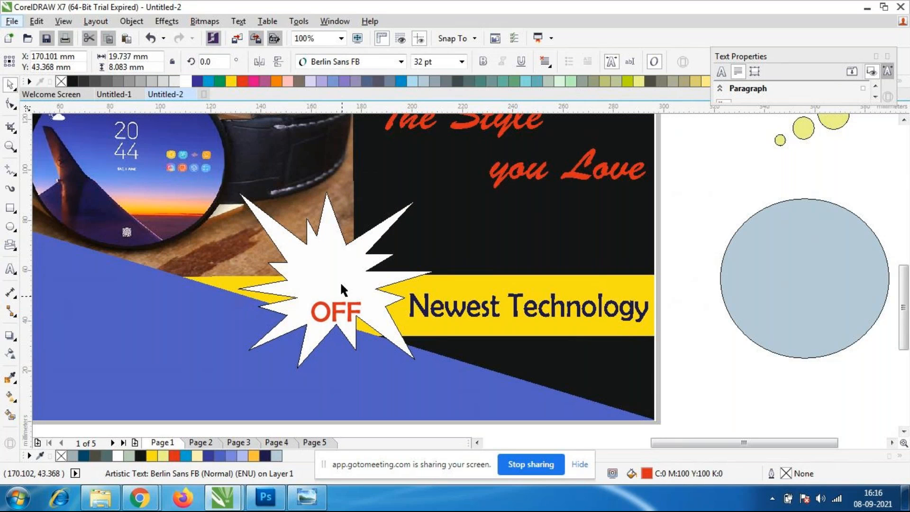
# Bring the red "30%" text in front of the explosion shape and place it just above "OFF", near X 169, Y 58 mm.
pyautogui.click(326, 266)
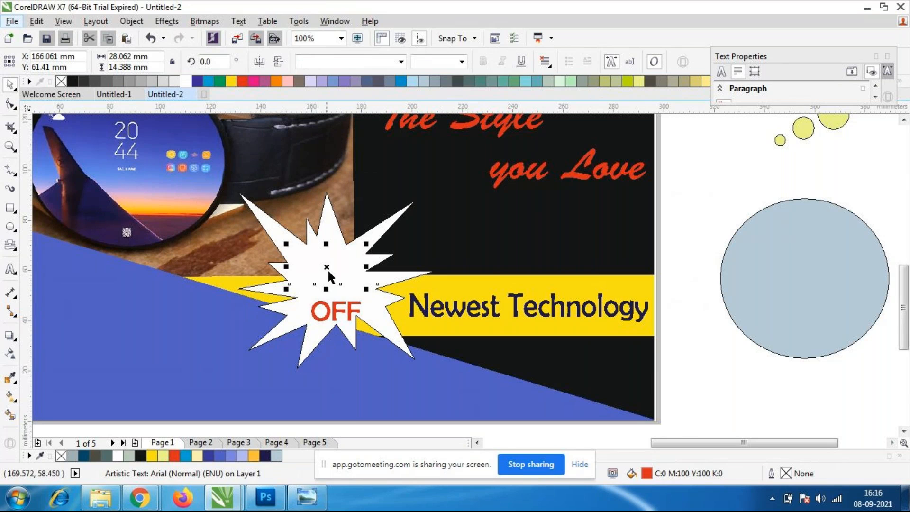
pyautogui.rightClick(326, 267)
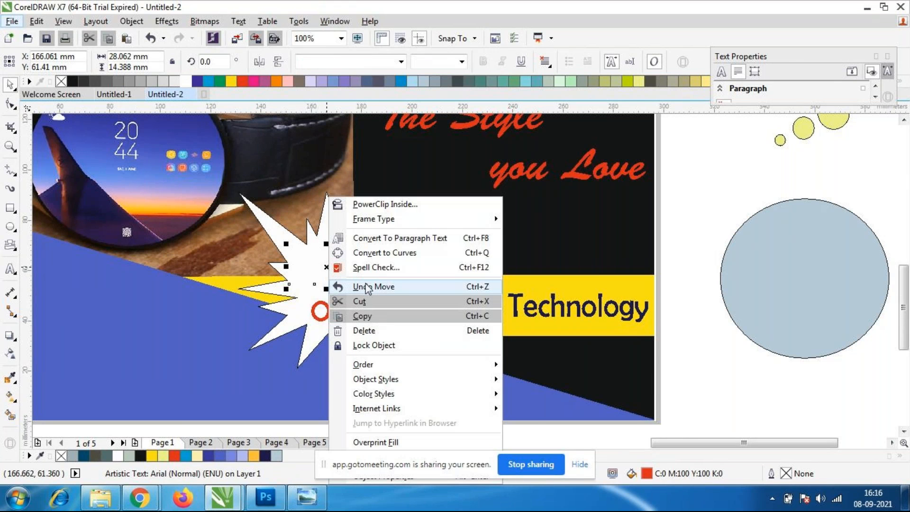
pyautogui.moveTo(379, 364)
pyautogui.click(557, 379)
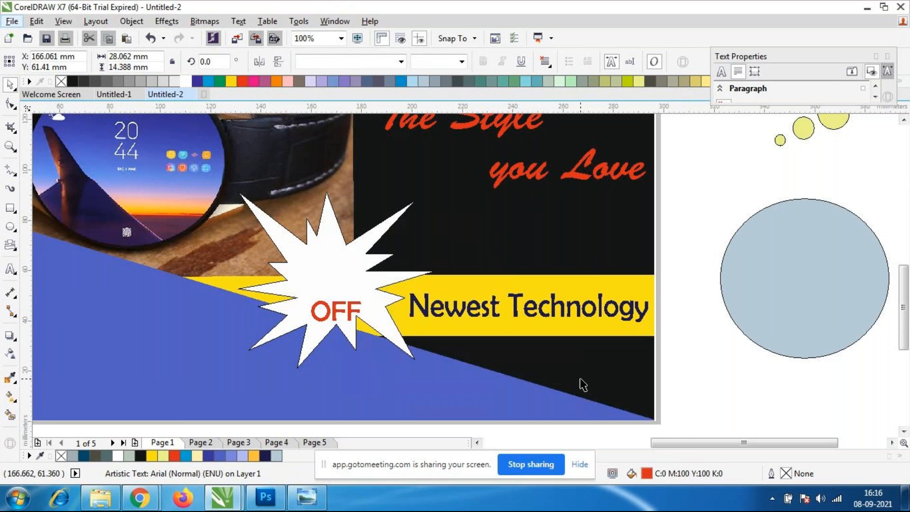
pyautogui.moveTo(329, 270); pyautogui.dragTo(334, 273)
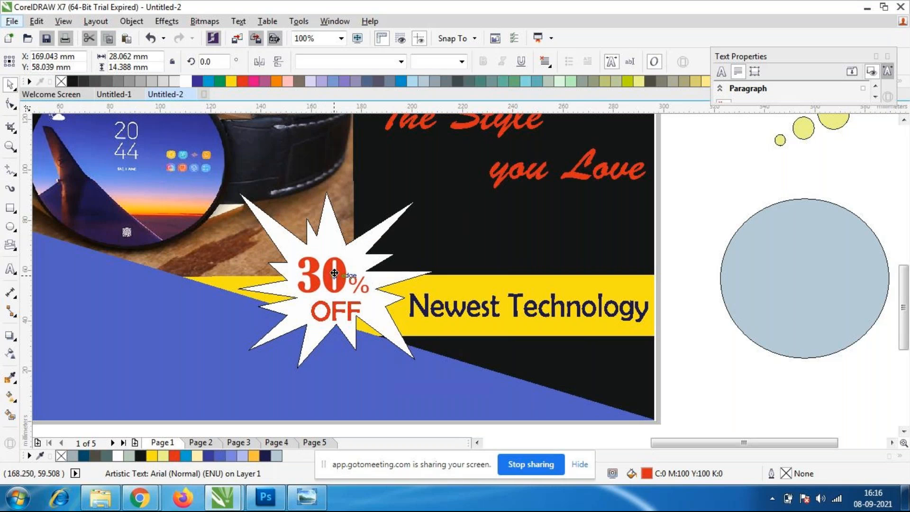
# Recolour the "30%" text white.
pyautogui.scroll(-1, 388, 285)
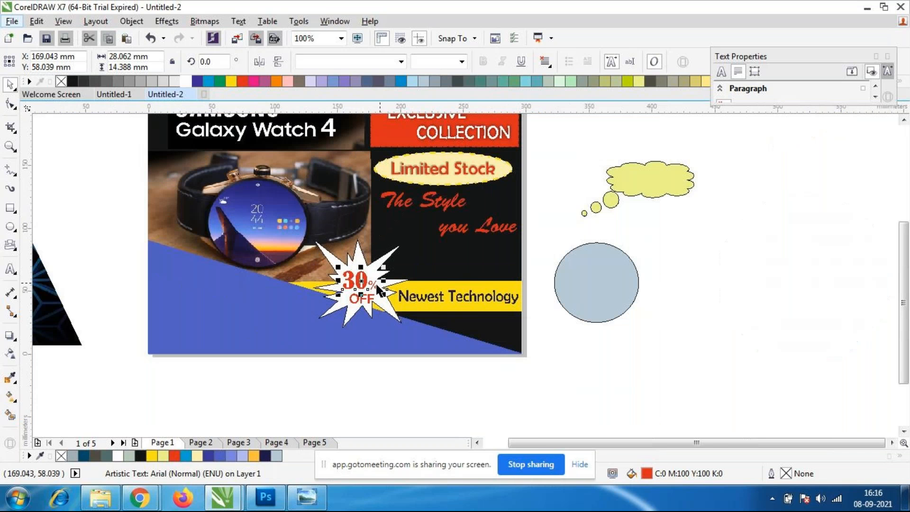
pyautogui.scroll(1, 322, 273)
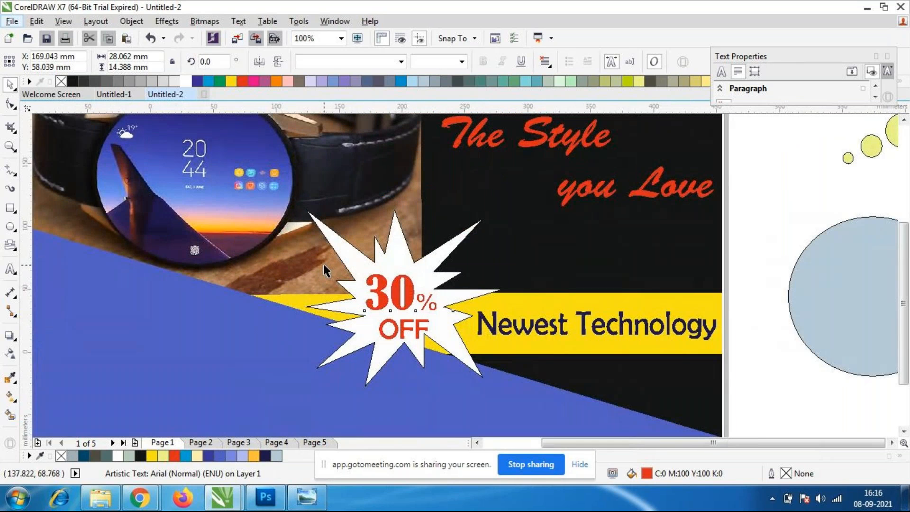
pyautogui.scroll(-1, 321, 272)
pyautogui.scroll(1, 327, 273)
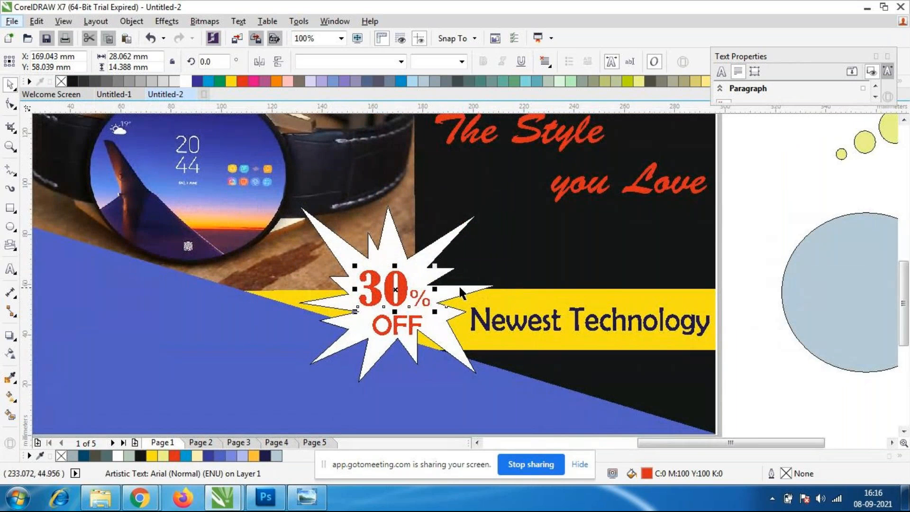
pyautogui.scroll(-1, 458, 286)
pyautogui.scroll(1, 404, 276)
pyautogui.click(426, 360)
pyautogui.click(430, 307)
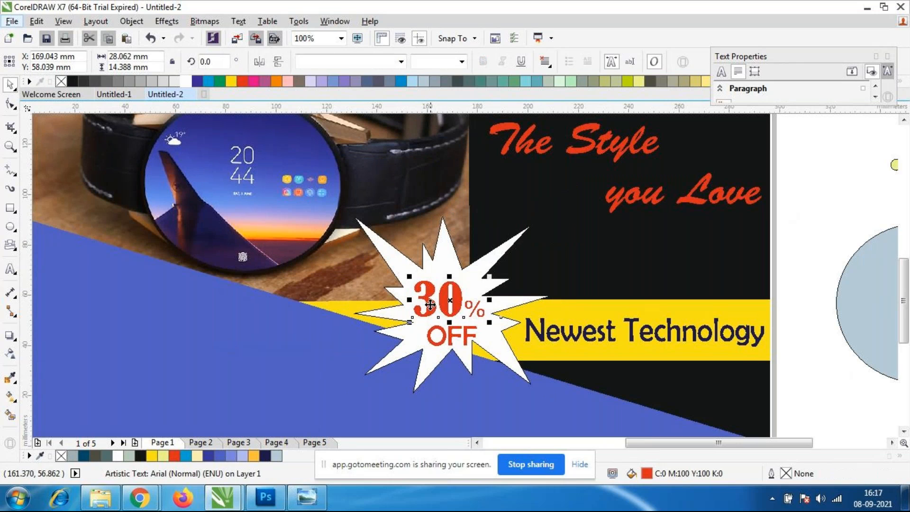
pyautogui.press('Delete')
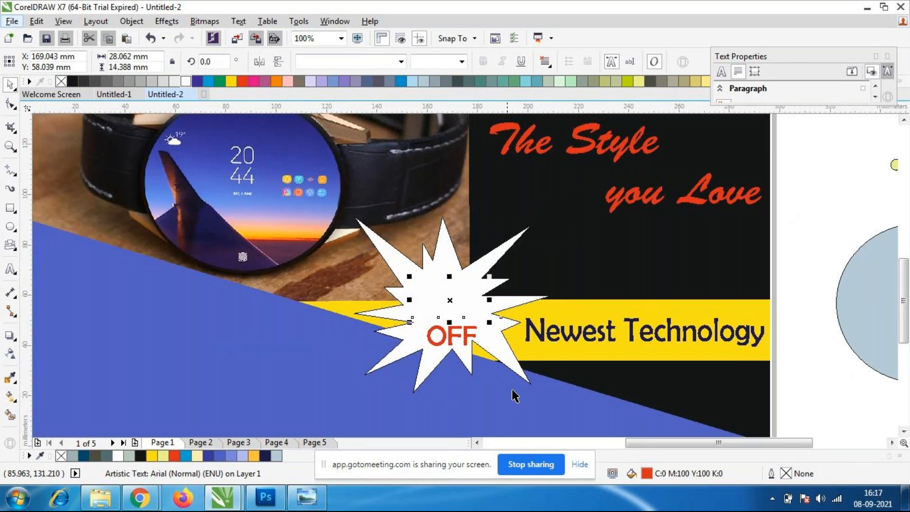
# Fill the explosion shape behind "30%" with red.
pyautogui.click(450, 338)
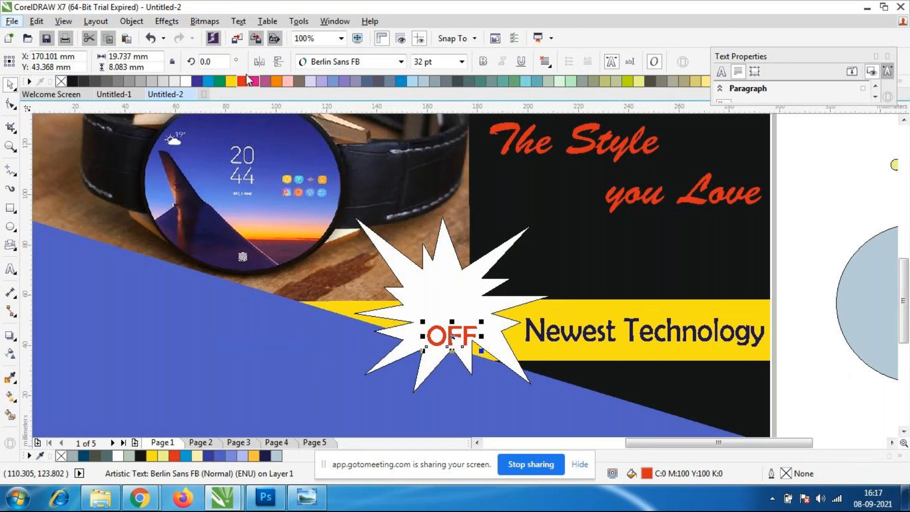
pyautogui.press('Escape')
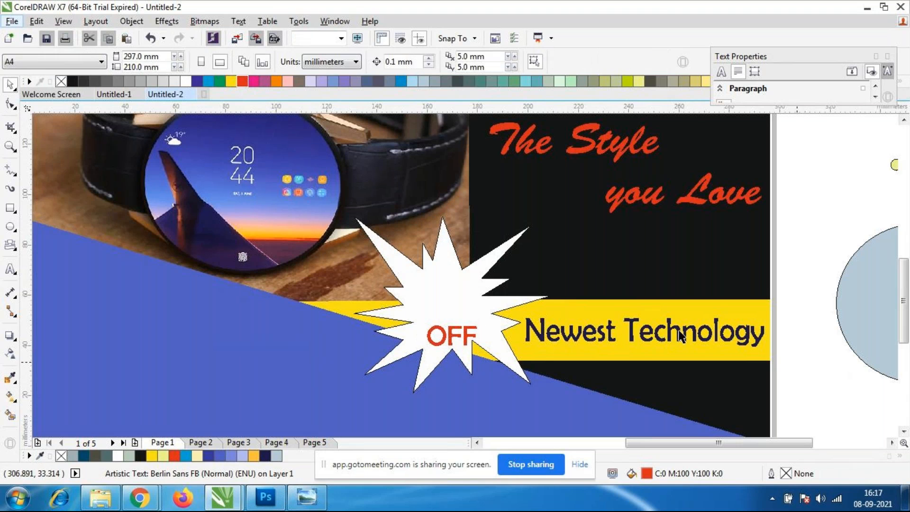
pyautogui.click(467, 295)
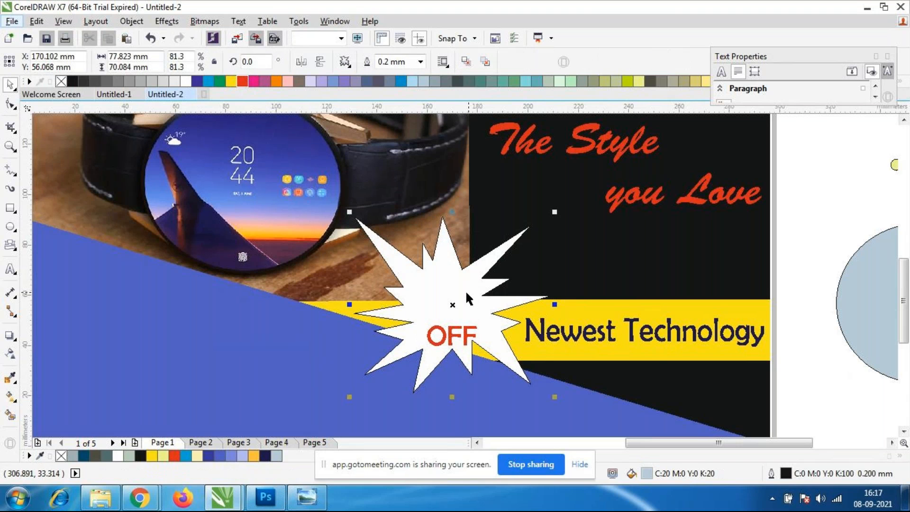
pyautogui.click(242, 82)
pyautogui.click(810, 420)
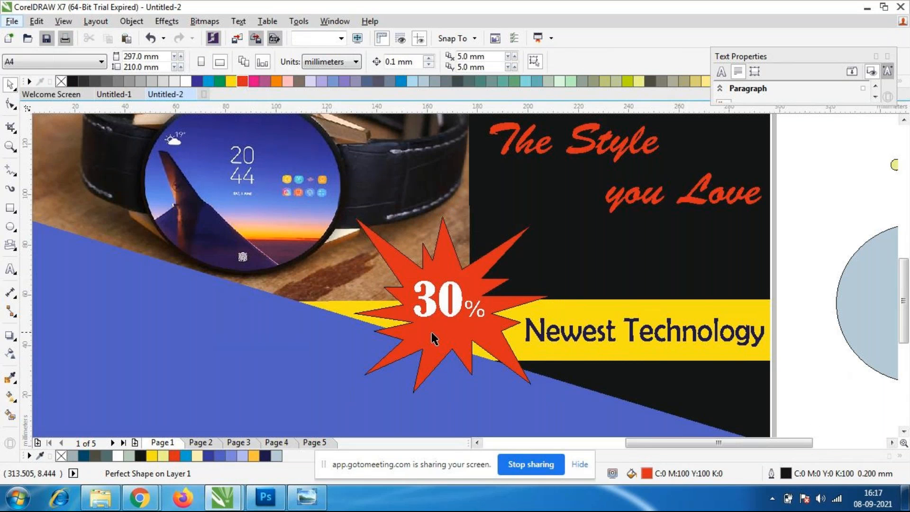
# Recolour the "OFF" text below "30%" white.
pyautogui.scroll(2, 440, 334)
pyautogui.keyDown('alt'); pyautogui.click(469, 363); pyautogui.keyUp('alt')
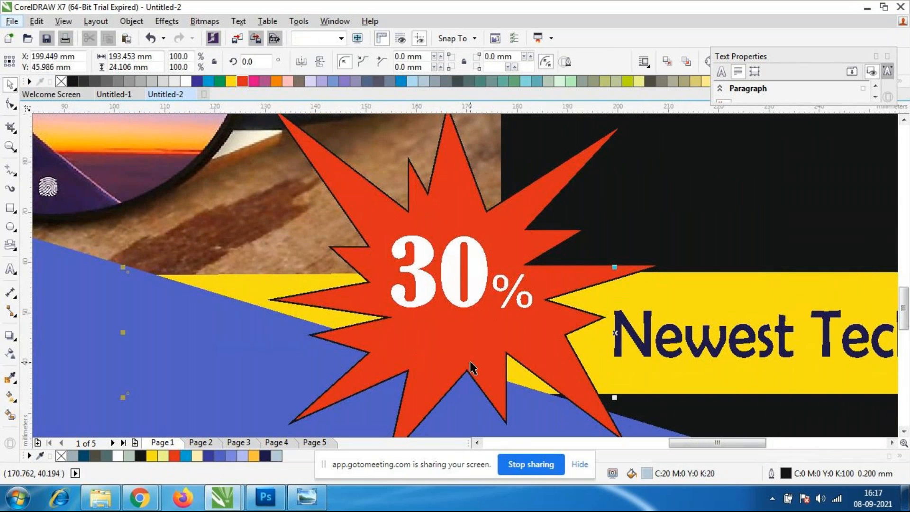
pyautogui.keyDown('alt'); pyautogui.click(432, 349); pyautogui.keyUp('alt')
pyautogui.keyDown('alt'); pyautogui.click(429, 360); pyautogui.keyUp('alt')
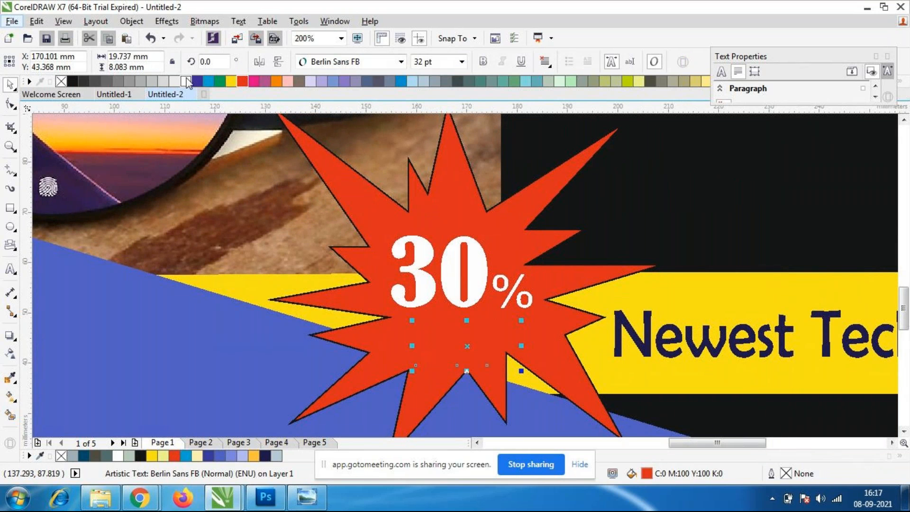
pyautogui.hotkey('shift', 'pageup')
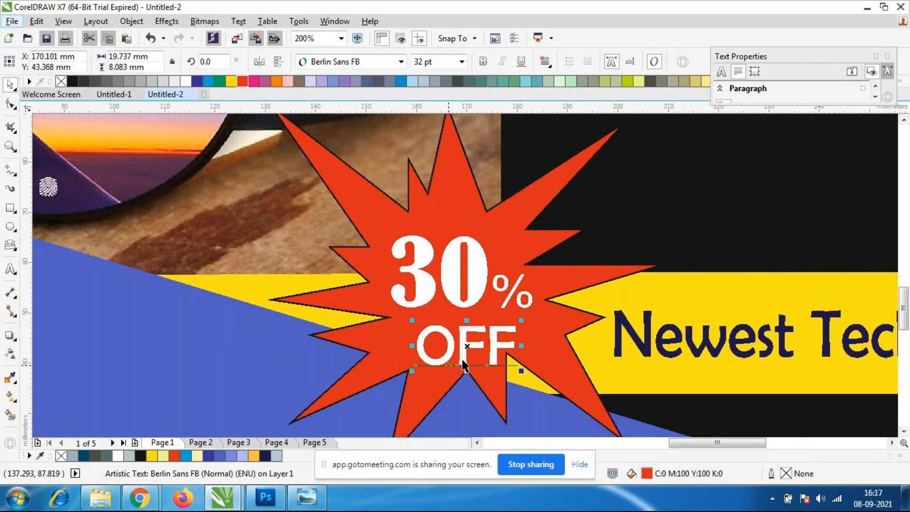
pyautogui.click(687, 262)
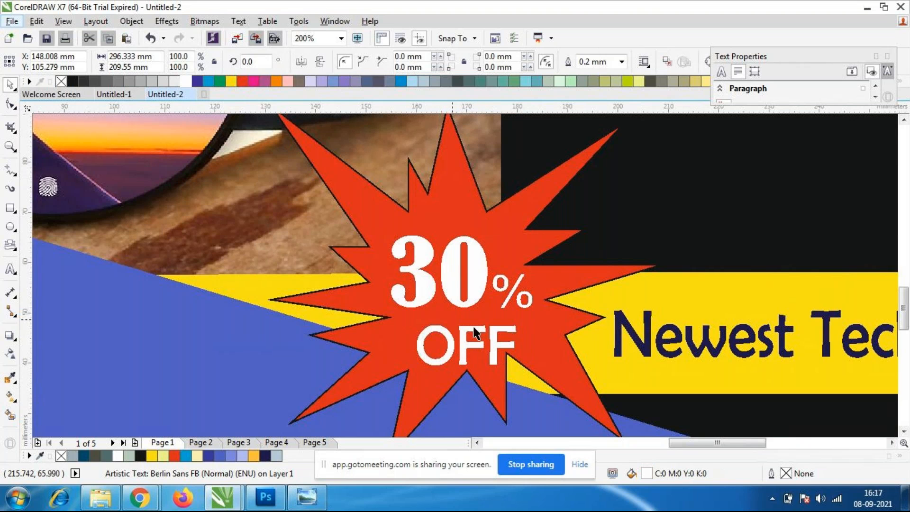
# Move the "OFF" text slightly closer to "30%" and shrink it to about 27.5 pt, near X 170, Y 45 mm.
pyautogui.scroll(-1, 494, 329)
pyautogui.scroll(1, 494, 331)
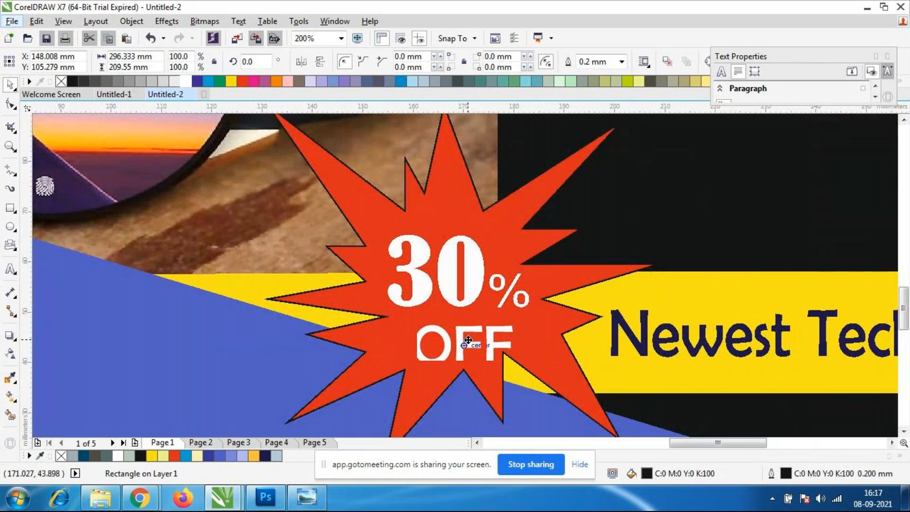
pyautogui.click(493, 343)
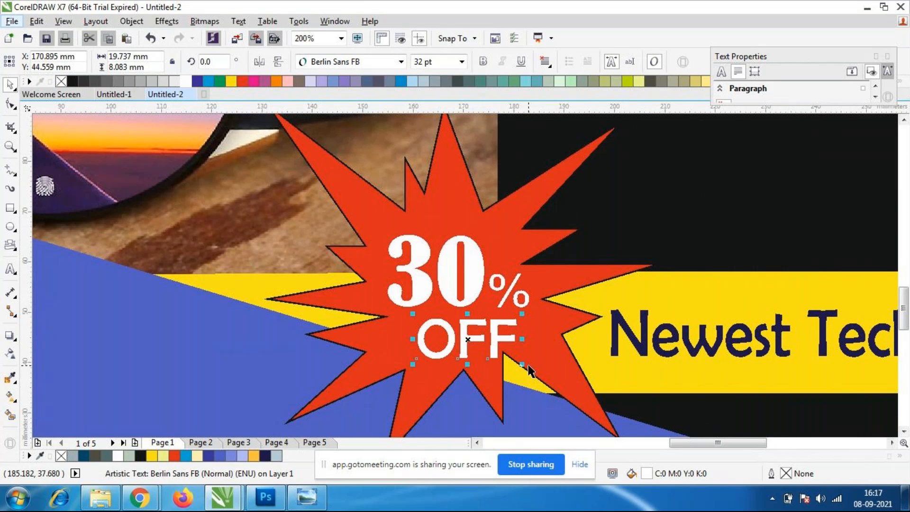
pyautogui.moveTo(522, 363); pyautogui.dragTo(499, 354)
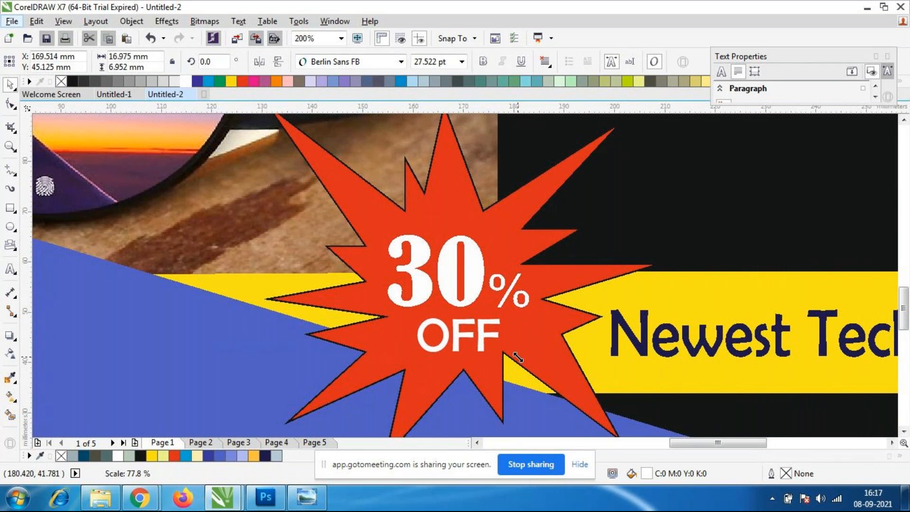
# Enlarge the red starburst behind "30% OFF" to about 88.7 mm wide and 74.3 mm high.
pyautogui.click(657, 211)
pyautogui.scroll(-1, 501, 269)
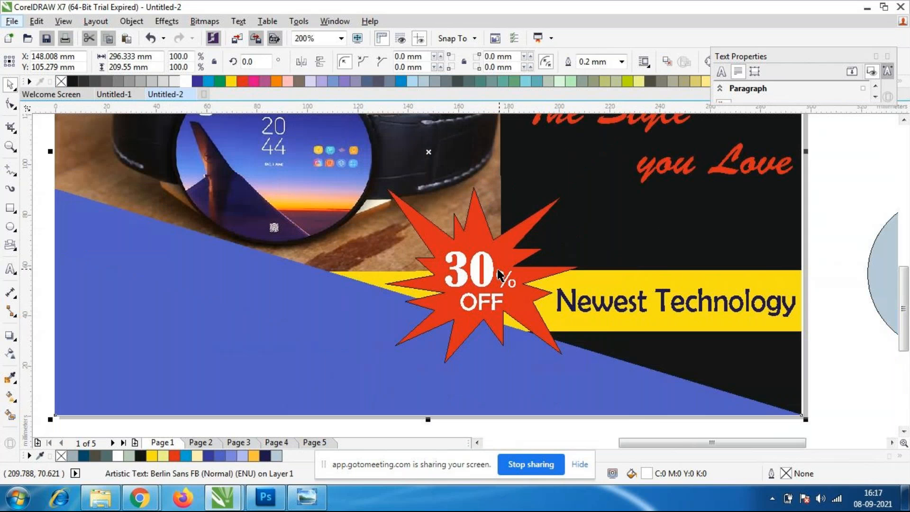
pyautogui.scroll(1, 600, 290)
pyautogui.scroll(-1, 599, 283)
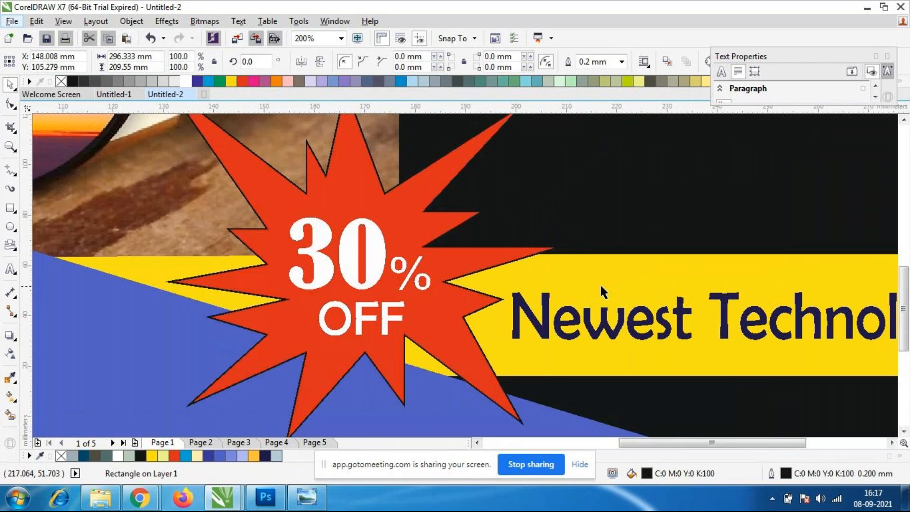
pyautogui.scroll(-1, 599, 283)
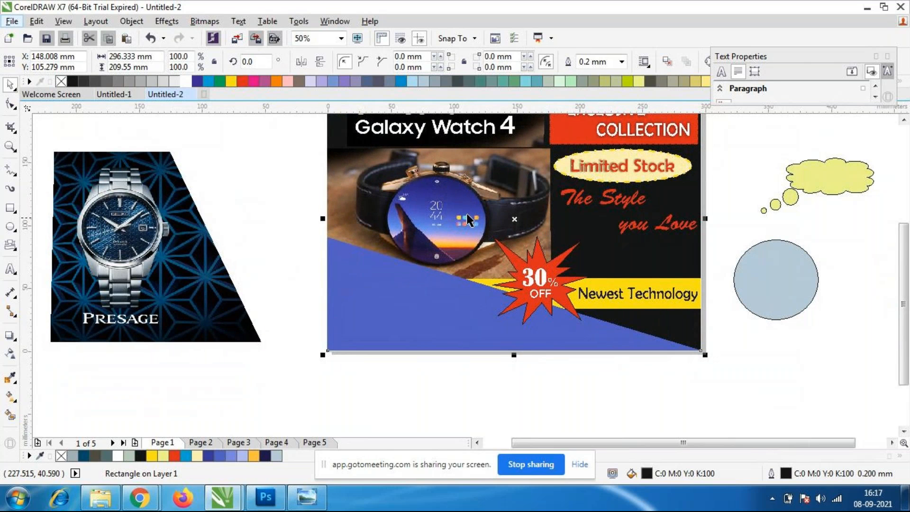
pyautogui.click(567, 278)
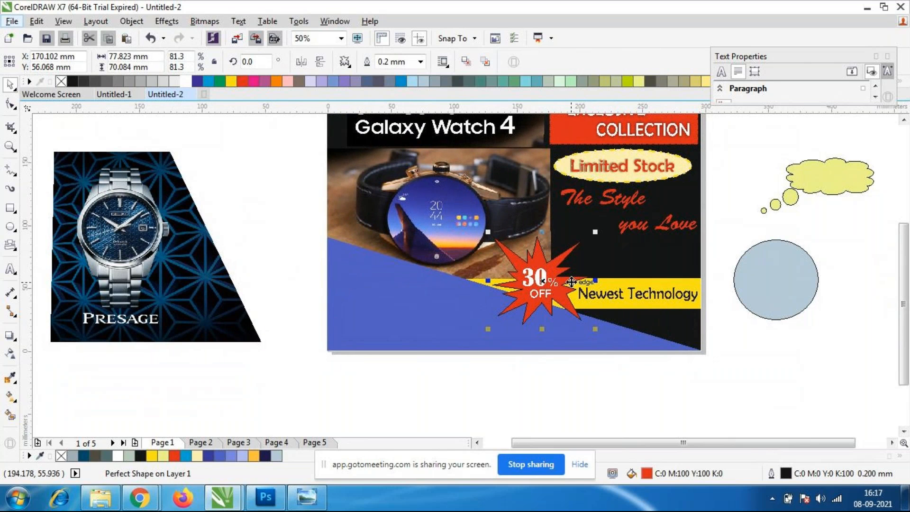
pyautogui.moveTo(595, 284); pyautogui.dragTo(602, 284)
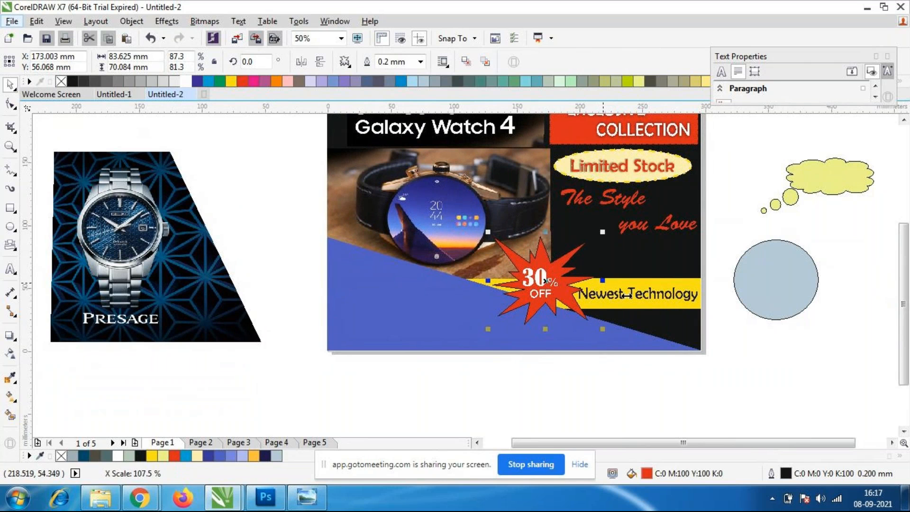
pyautogui.scroll(2, 540, 301)
pyautogui.click(469, 308)
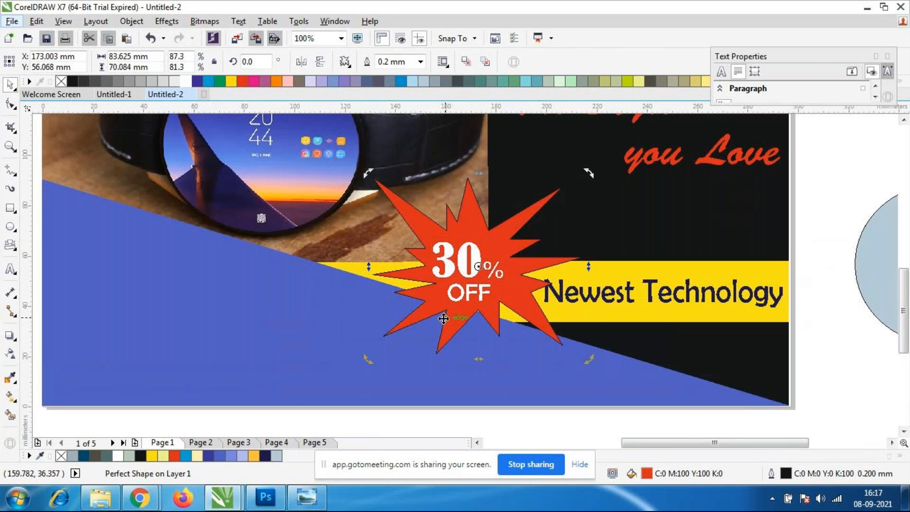
pyautogui.click(442, 314)
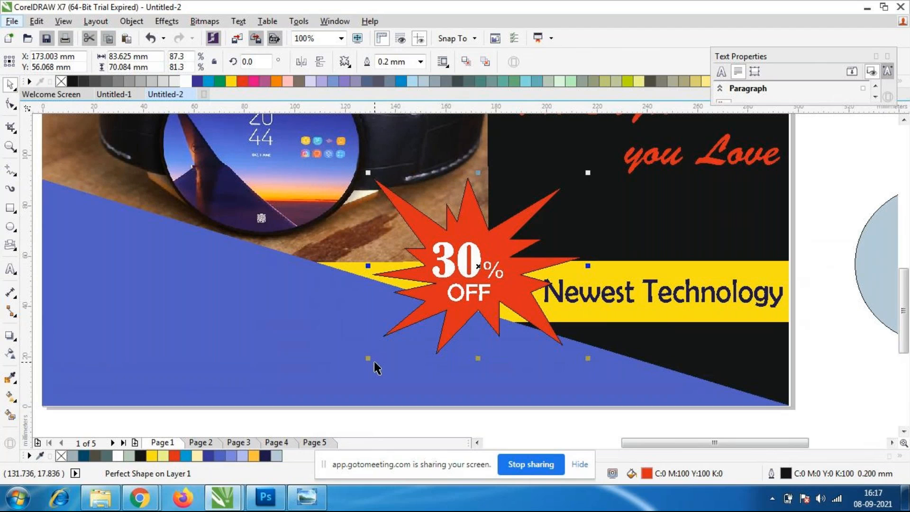
pyautogui.moveTo(368, 358); pyautogui.dragTo(349, 372)
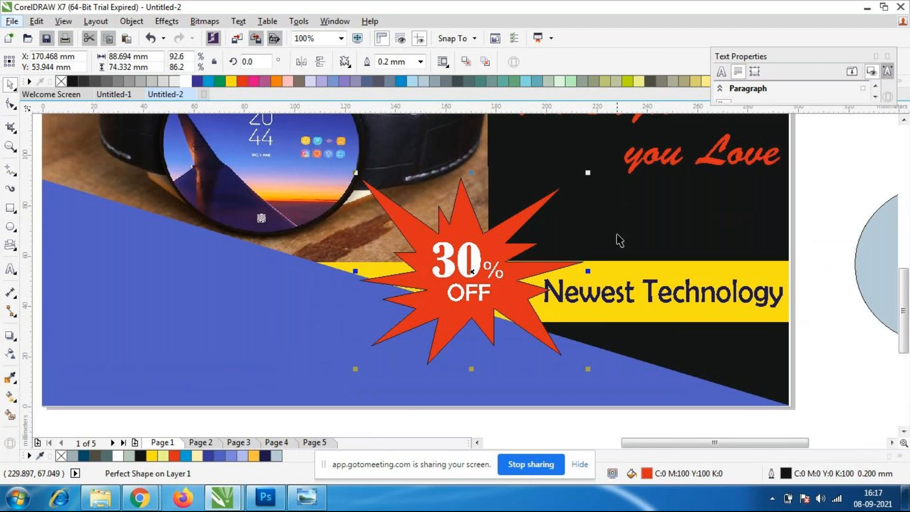
# Shift "OFF" slightly down inside the starburst, then enlarge "30%" and move it slightly up and left.
pyautogui.click(483, 272)
pyautogui.click(465, 270)
pyautogui.click(468, 293)
pyautogui.moveTo(466, 297); pyautogui.dragTo(463, 299)
pyautogui.moveTo(461, 301); pyautogui.dragTo(464, 301)
pyautogui.click(467, 275)
pyautogui.moveTo(520, 279)
pyautogui.mouseDown()
pyautogui.moveTo(533, 312)
pyautogui.moveTo(524, 293)
pyautogui.mouseUp()
pyautogui.moveTo(462, 270); pyautogui.dragTo(457, 265)
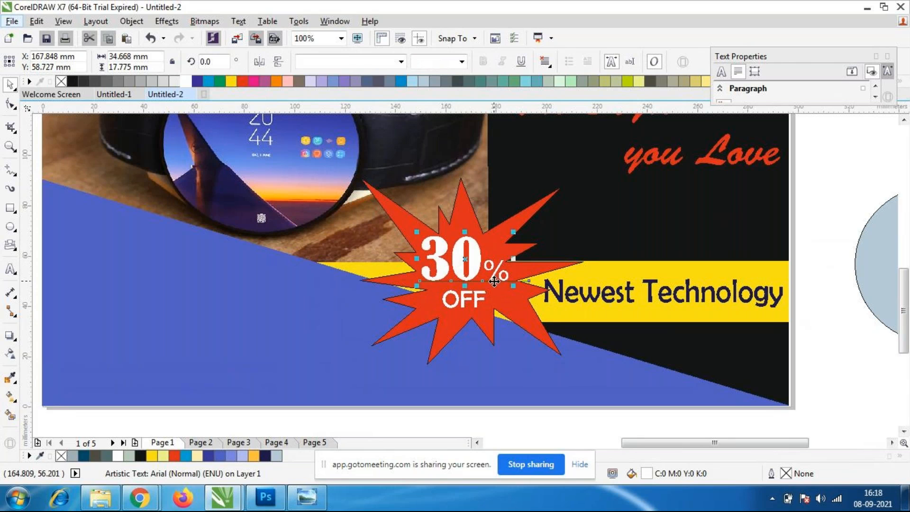
pyautogui.click(611, 251)
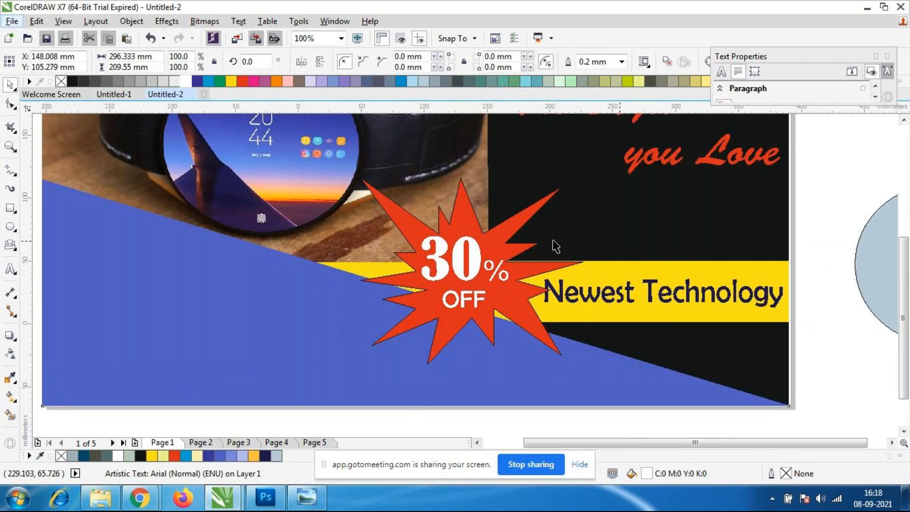
# Move the "The Style you Love" text down to about Y 96.6 mm and recolour it white.
pyautogui.scroll(-2, 555, 245)
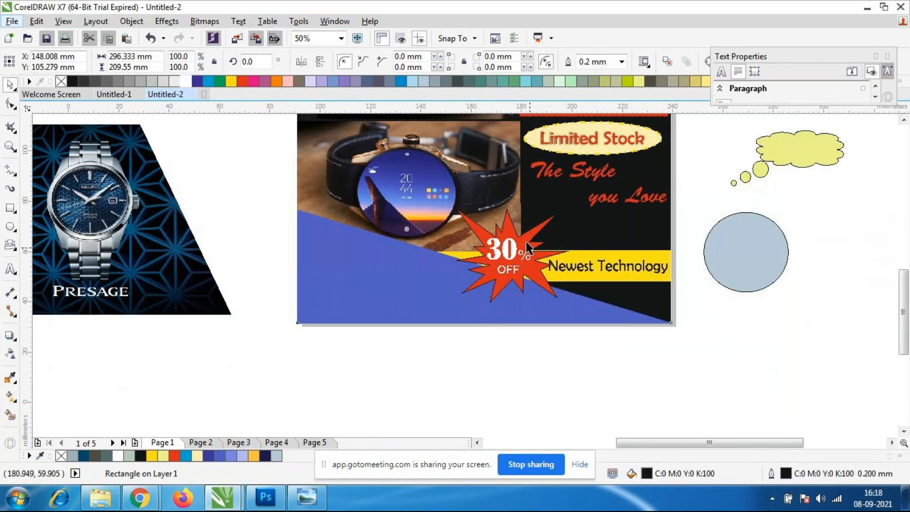
pyautogui.scroll(1, 526, 248)
pyautogui.scroll(-2, 521, 264)
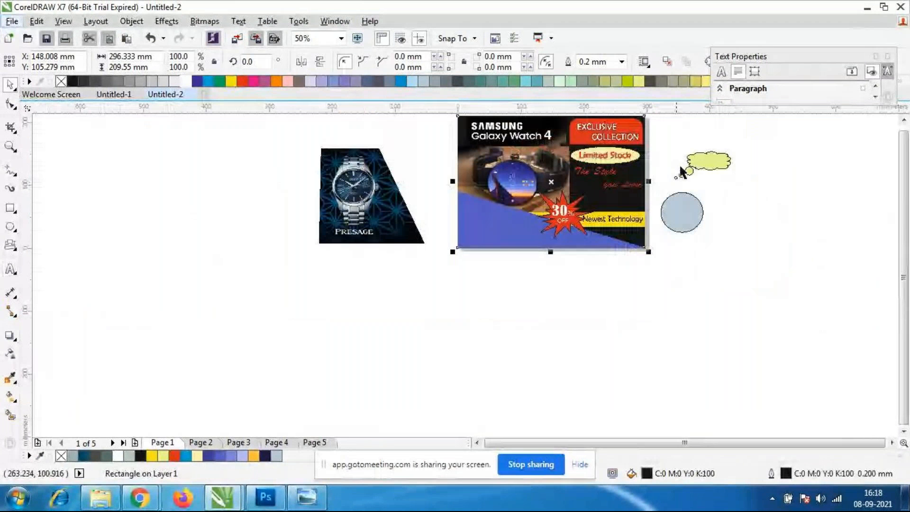
pyautogui.scroll(1, 631, 121)
pyautogui.click(596, 264)
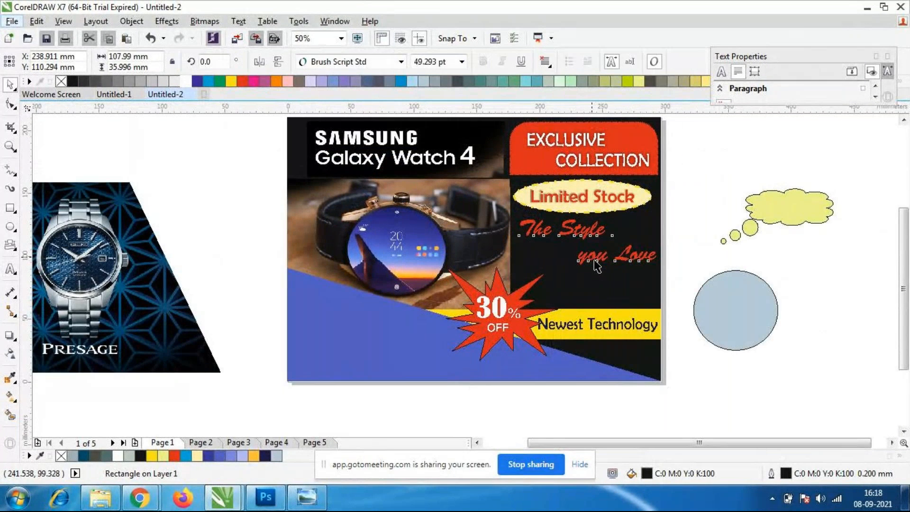
pyautogui.click(598, 260)
pyautogui.moveTo(599, 258); pyautogui.dragTo(599, 279)
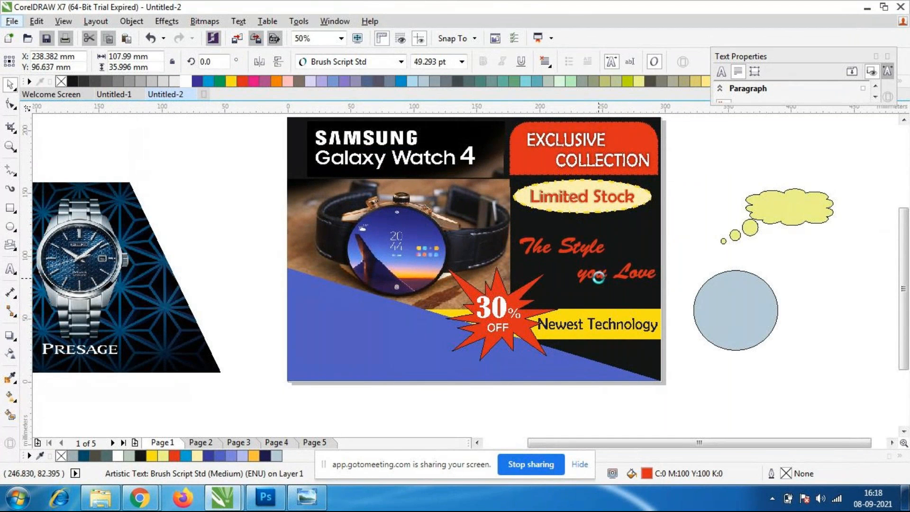
pyautogui.click(185, 81)
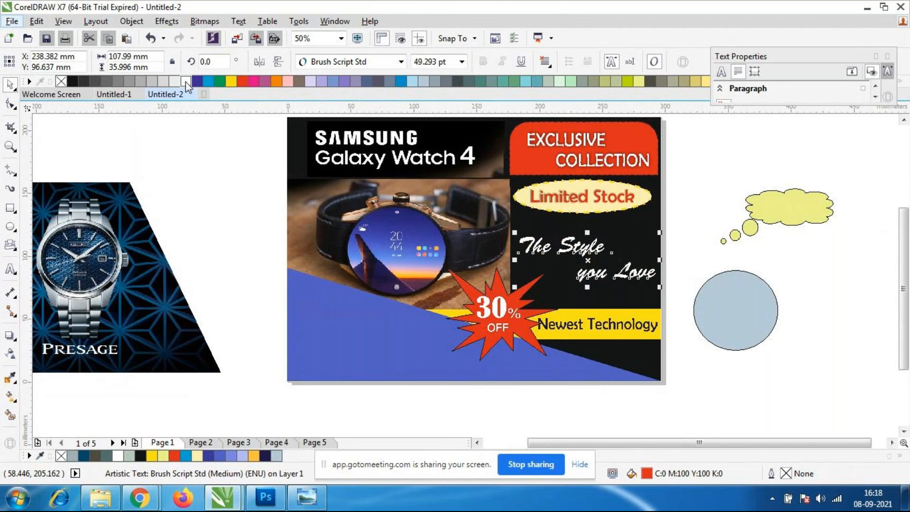
pyautogui.click(835, 355)
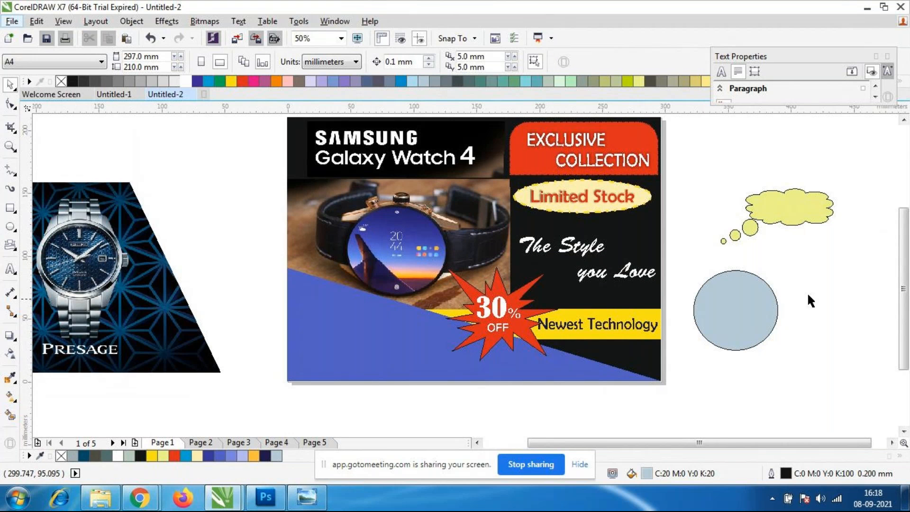
# Switch to the GoToMeeting browser window to check the meeting chat, then return to the Untitled-2 drawing in CorelDRAW.
pyautogui.scroll(-1, 531, 265)
pyautogui.scroll(1, 531, 264)
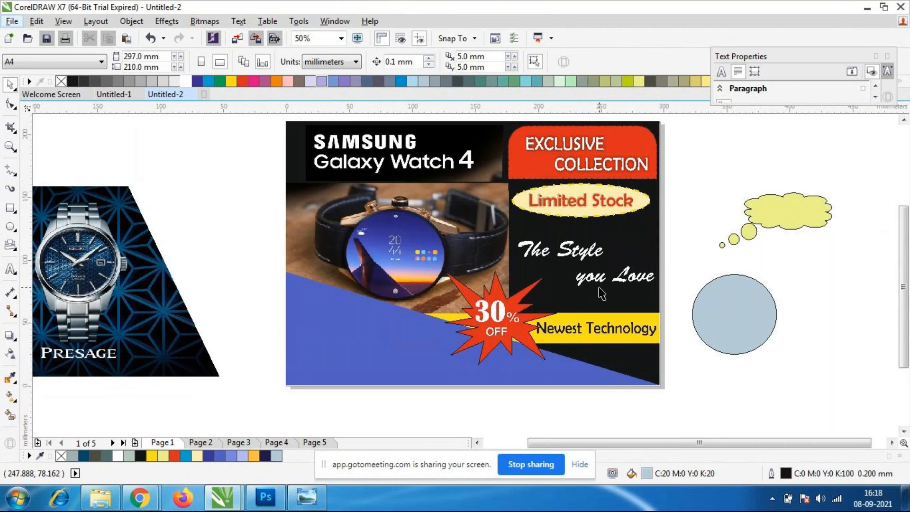
pyautogui.moveTo(141, 497)
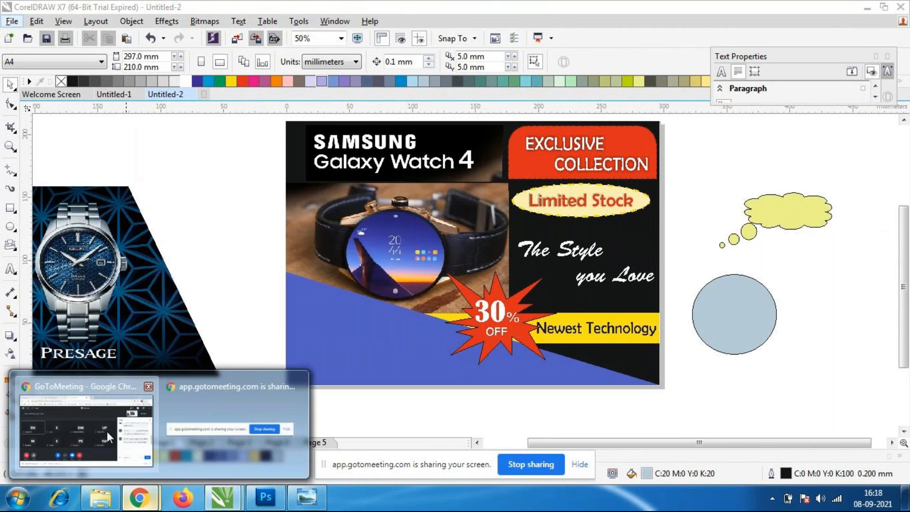
pyautogui.click(109, 436)
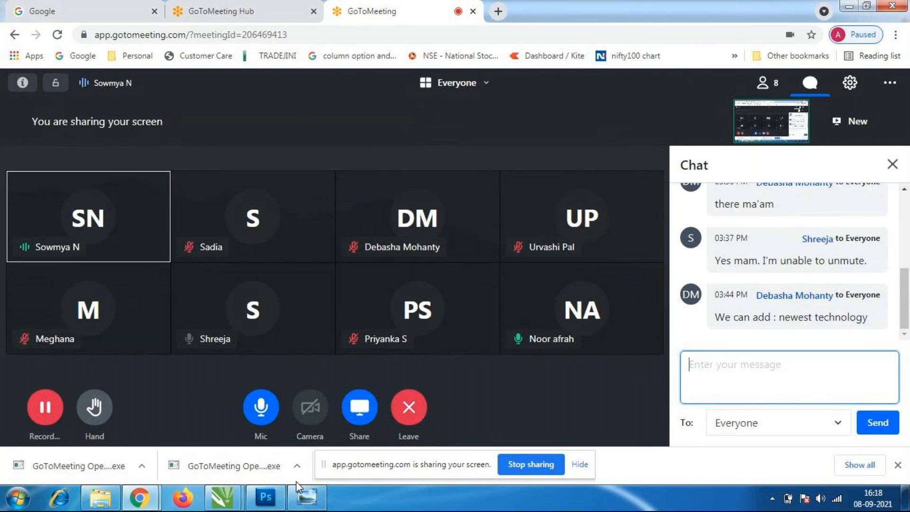
pyautogui.click(222, 497)
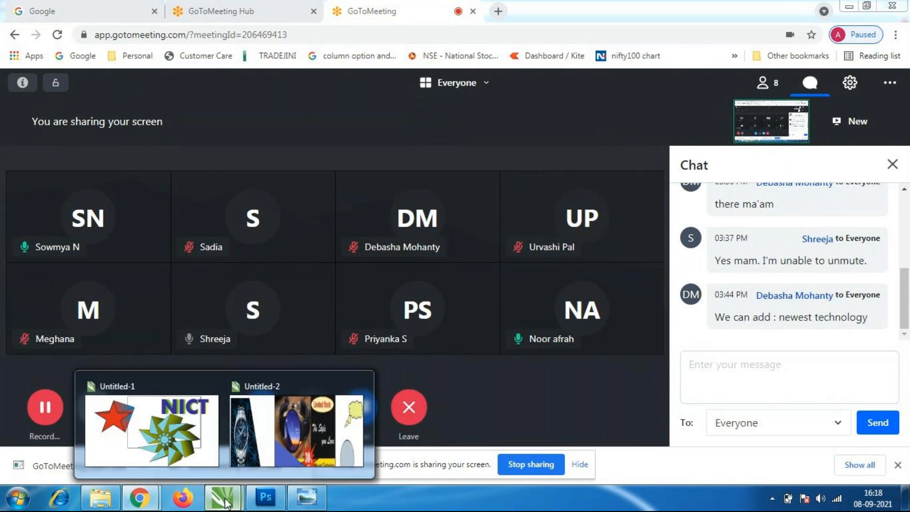
pyautogui.click(272, 418)
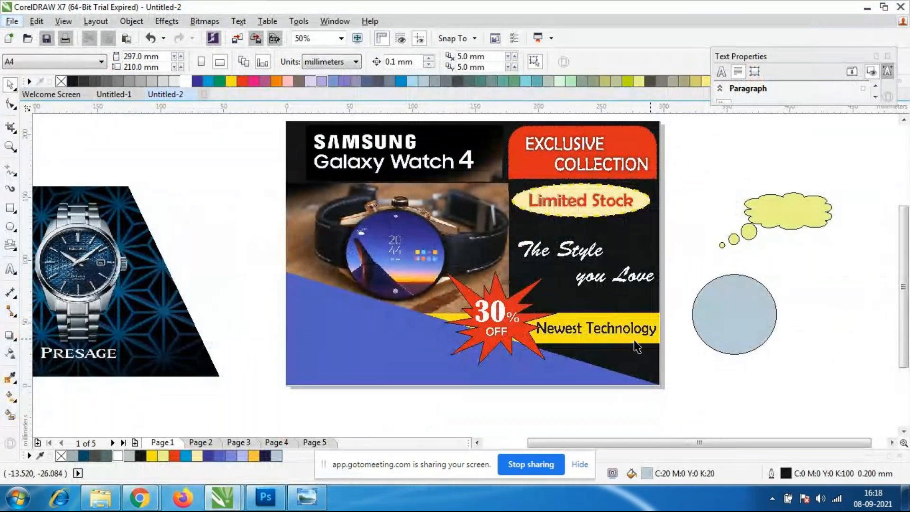
# Move "The Style you Love" onto the blue triangle near X 62.7, Y 23.6 mm and bring it to the front of the layer.
pyautogui.click(589, 263)
pyautogui.moveTo(589, 263); pyautogui.dragTo(366, 348)
pyautogui.press('Right')
pyautogui.press('Right')
pyautogui.press('Right')
pyautogui.press('Right')
pyautogui.press('Right')
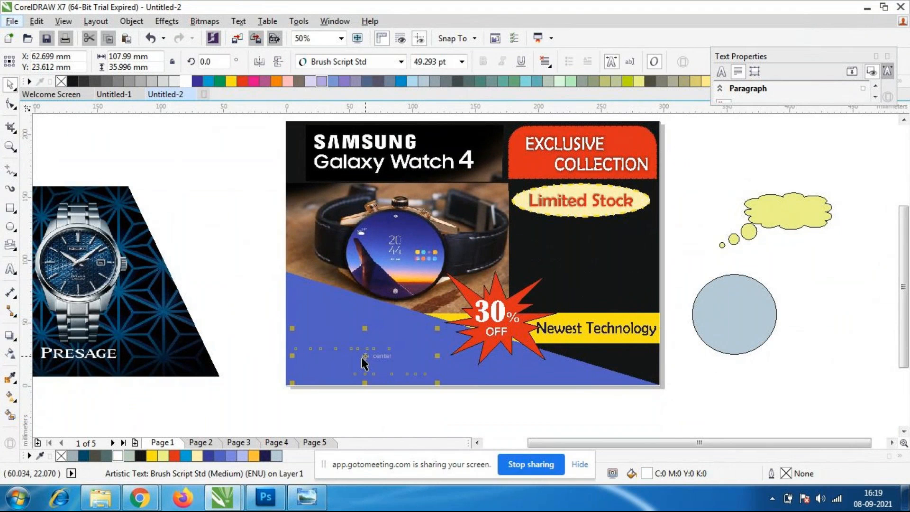
pyautogui.rightClick(368, 359)
pyautogui.moveTo(411, 240)
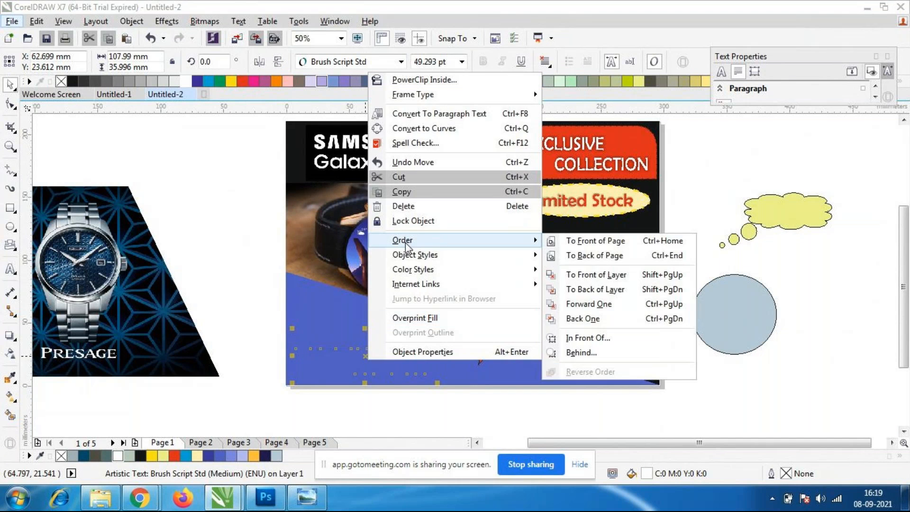
pyautogui.click(594, 290)
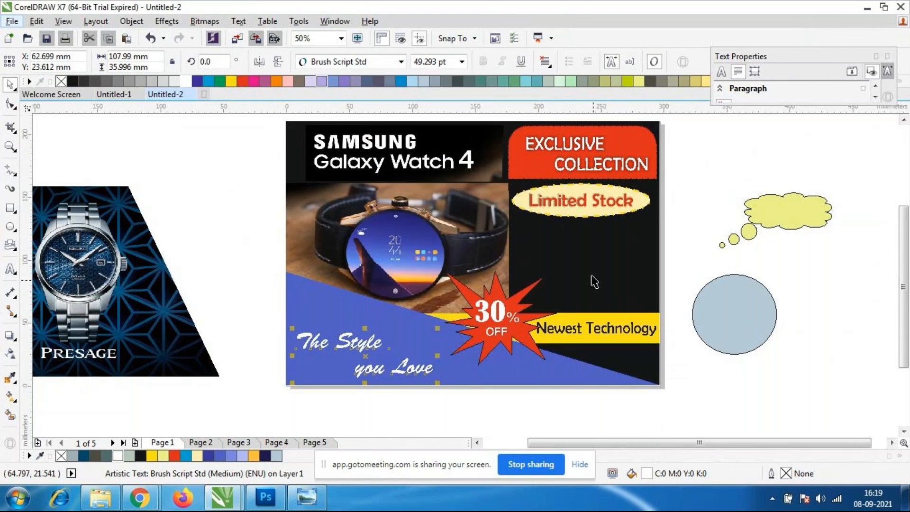
pyautogui.click(761, 391)
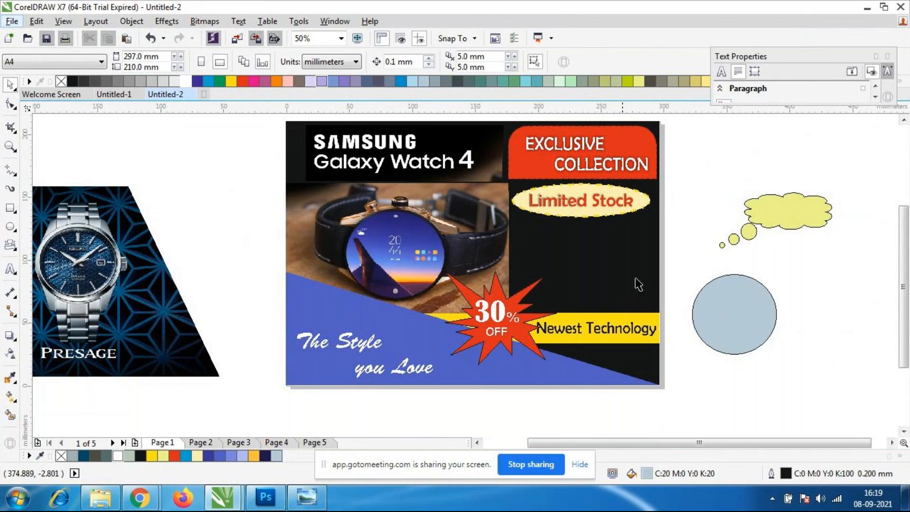
# Add the 24 pt Arial text "Super smart watch" on three lines in the black area below "Limited Stock".
pyautogui.click(11, 269)
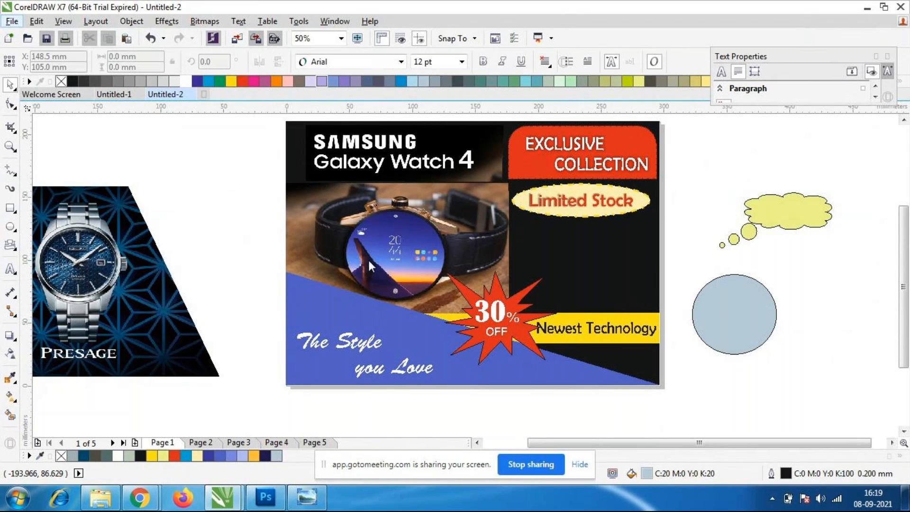
pyautogui.click(525, 239)
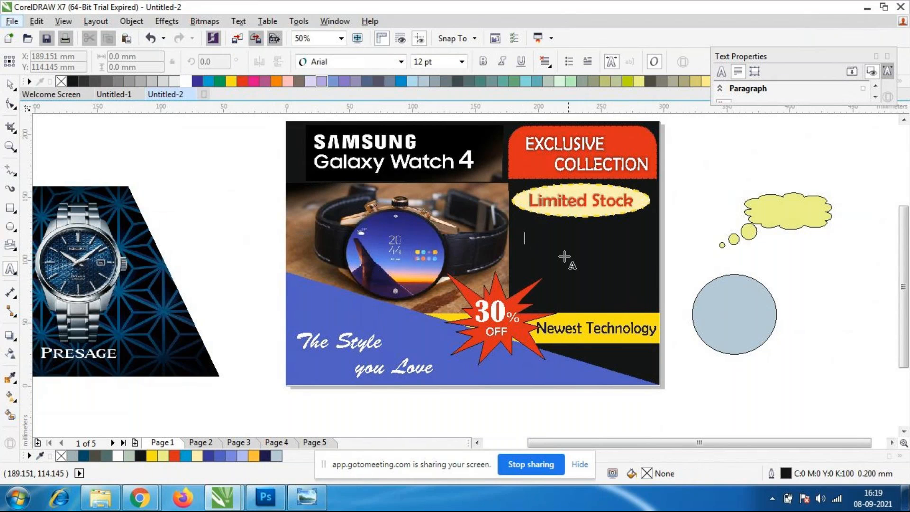
pyautogui.write('Bu')
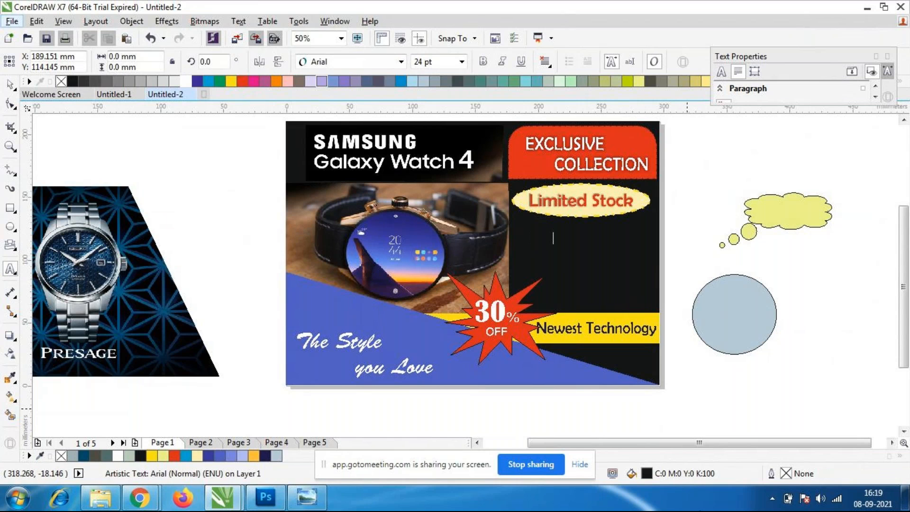
pyautogui.press('Return')
pyautogui.write('smart')
pyautogui.click(9, 85)
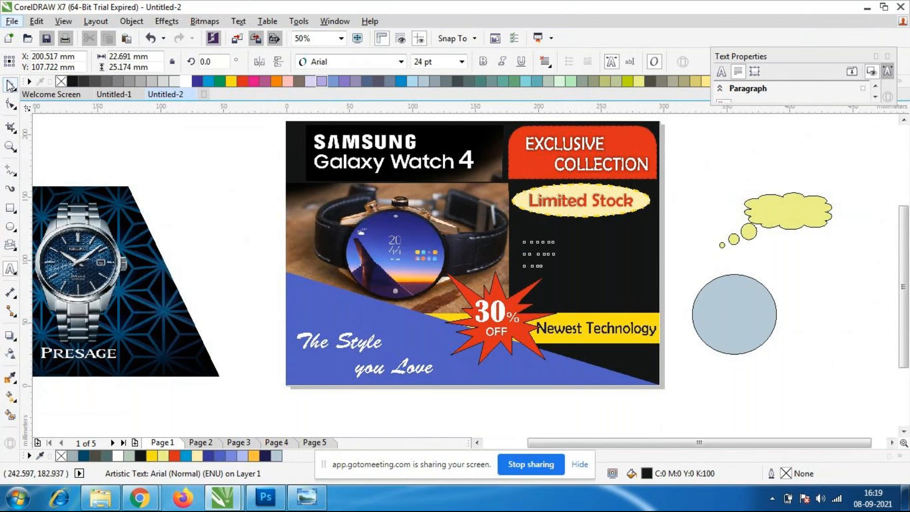
# Enlarge "Super smart watch" to about 59.4 pt, fill it white and move it to about X 237.3, Y 99.3 mm.
pyautogui.moveTo(561, 270); pyautogui.dragTo(616, 310)
pyautogui.click(186, 81)
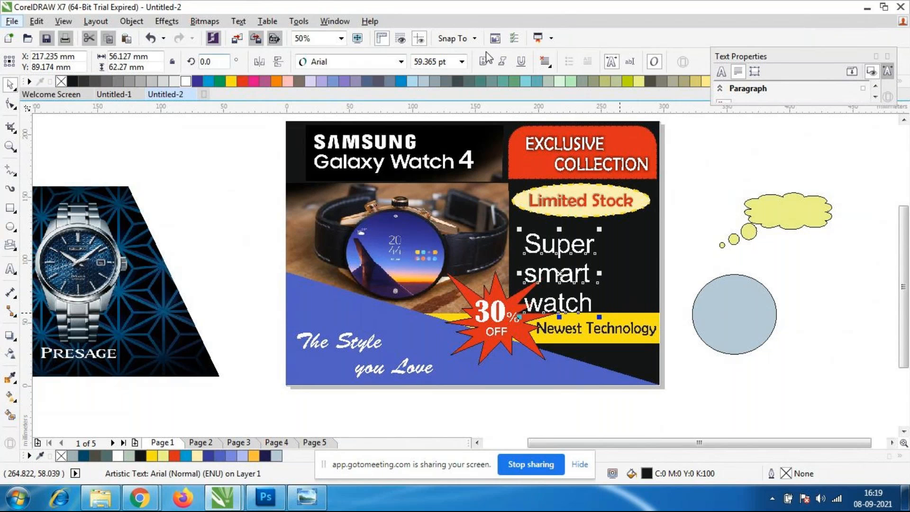
pyautogui.moveTo(560, 275); pyautogui.dragTo(586, 258)
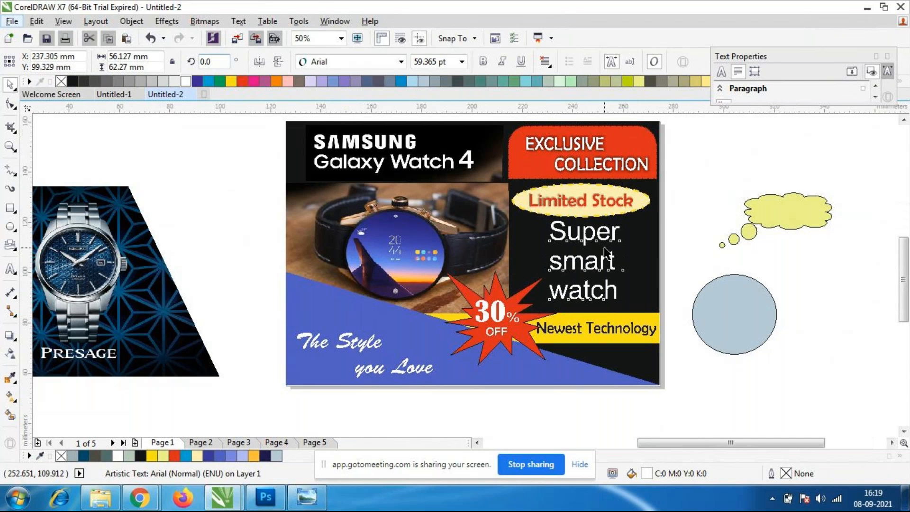
# Try Britannic Bold on the "Super smart watch" text, then set its font to Berlin Sans FB.
pyautogui.scroll(2, 605, 252)
pyautogui.click(400, 61)
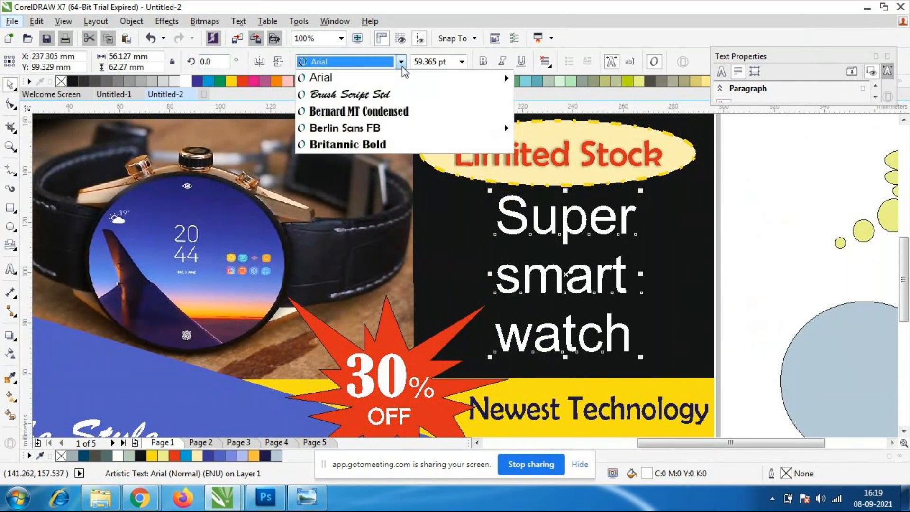
pyautogui.click(370, 144)
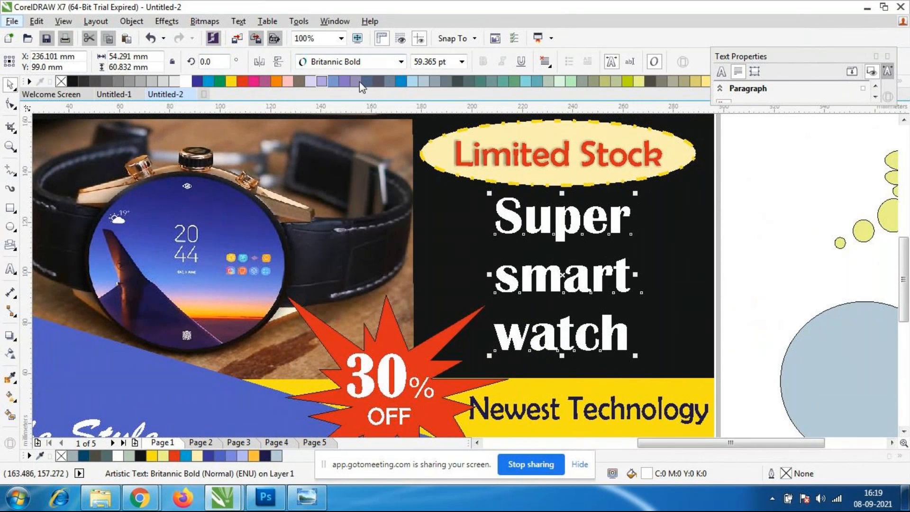
pyautogui.click(400, 61)
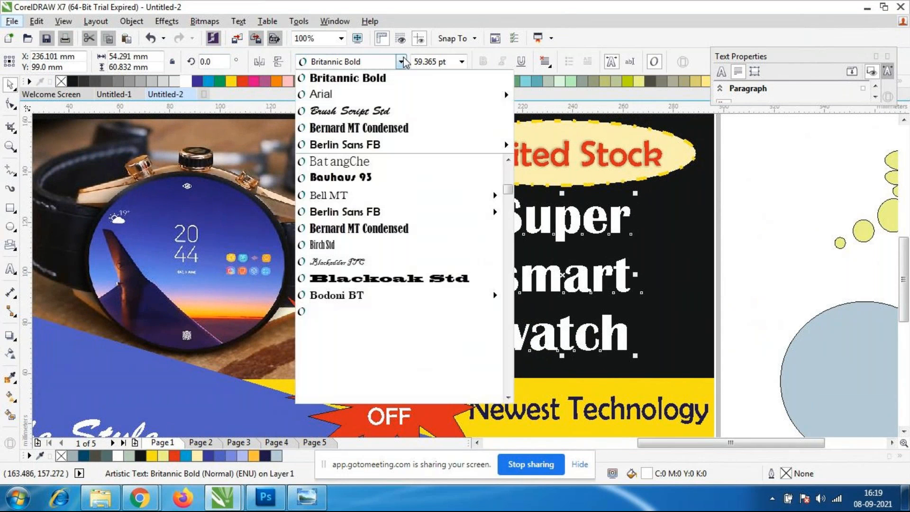
pyautogui.click(374, 228)
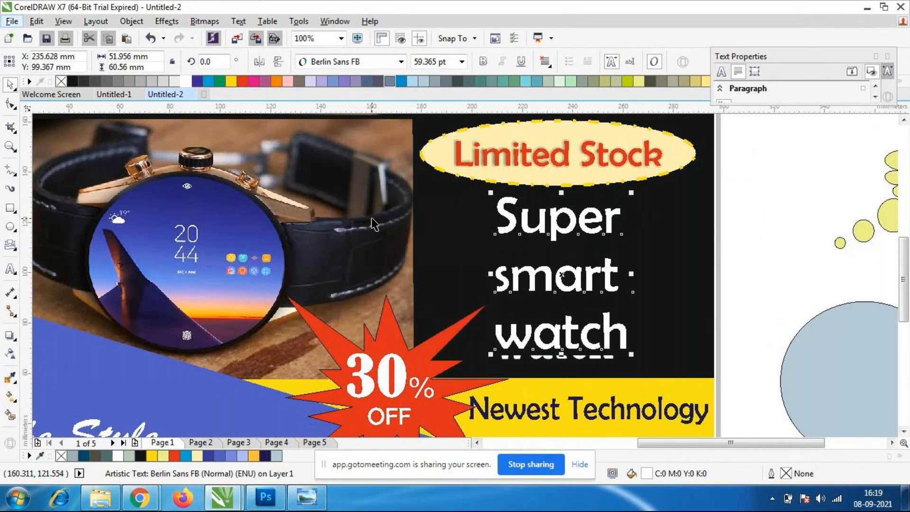
# Try Castellar on the "Super smart watch" text, then set its font to CentSchbkCyrill BT.
pyautogui.click(401, 62)
pyautogui.scroll(-3, 402, 318)
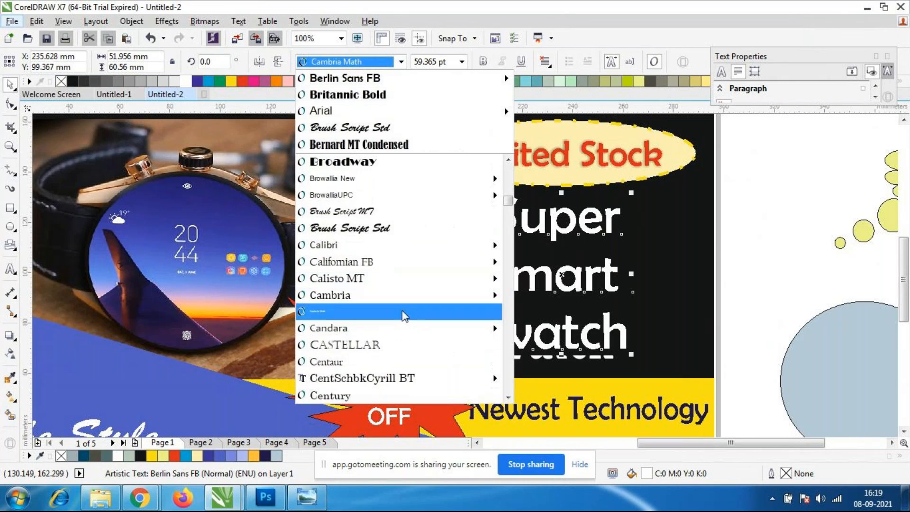
pyautogui.scroll(-1, 406, 308)
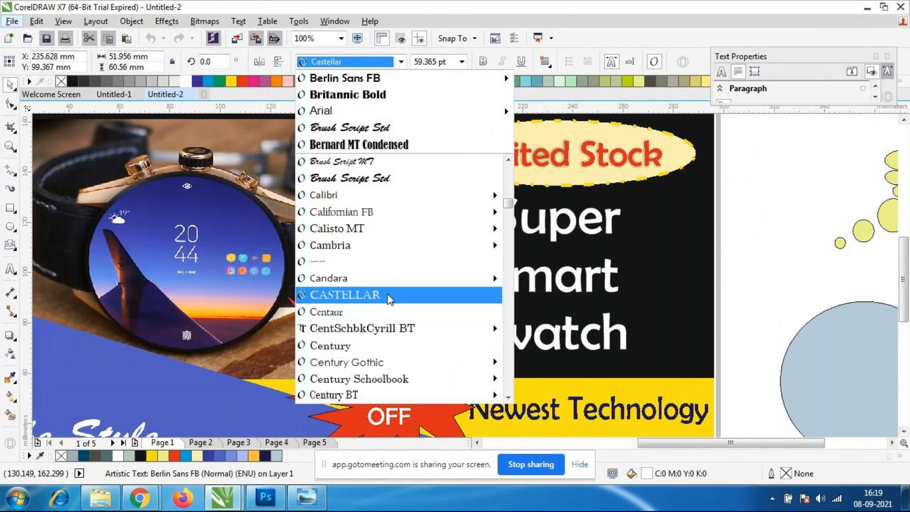
pyautogui.click(390, 294)
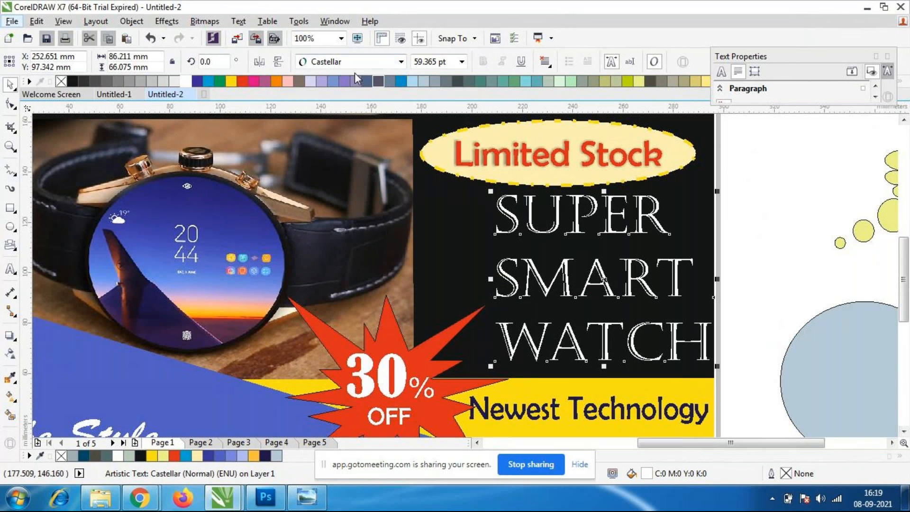
pyautogui.click(400, 62)
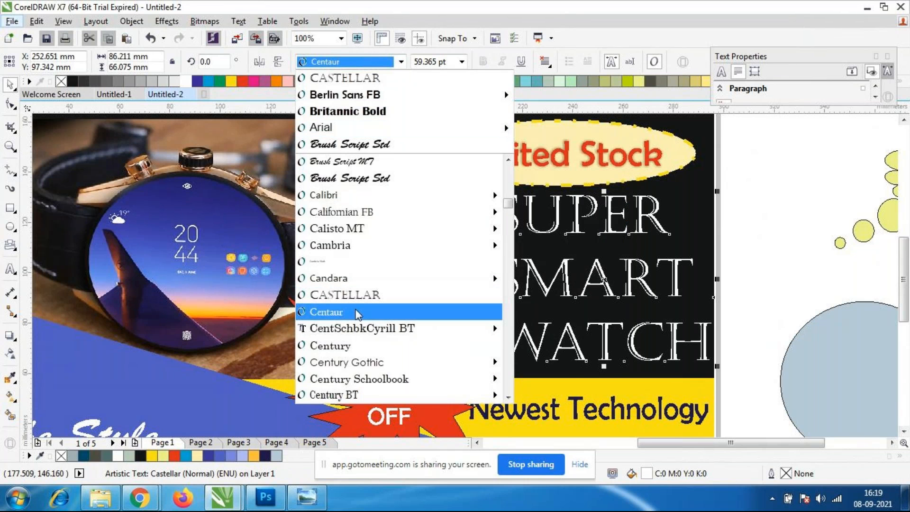
pyautogui.click(379, 333)
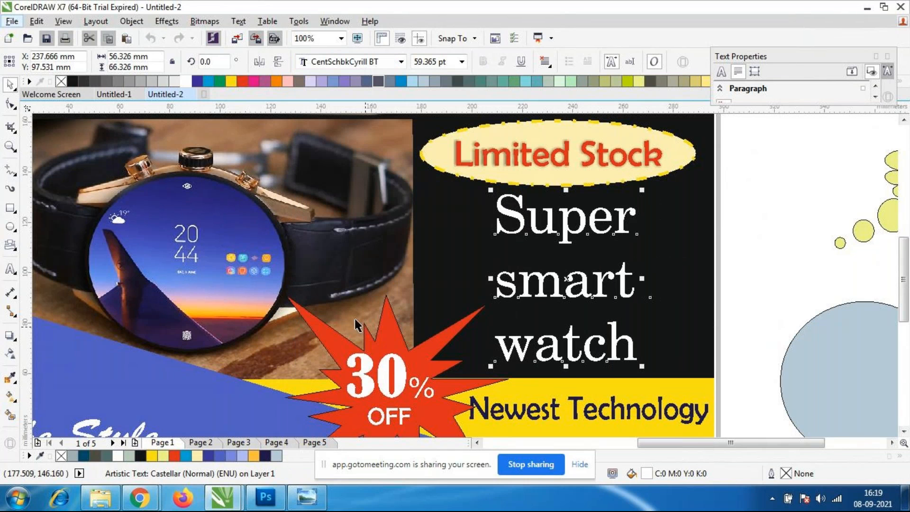
# Capitalize the first letters of "smart" and "watch" so the lines read "Smart" and "Watch".
pyautogui.click(521, 291)
pyautogui.press('F8')
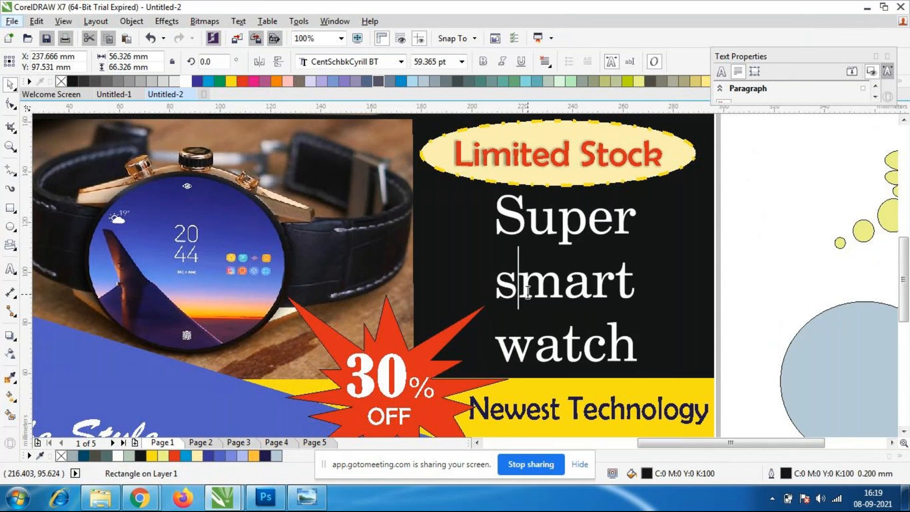
pyautogui.click(515, 288)
pyautogui.press('BackSpace')
pyautogui.write('S')
pyautogui.click(530, 348)
pyautogui.press('BackSpace')
pyautogui.write('W')
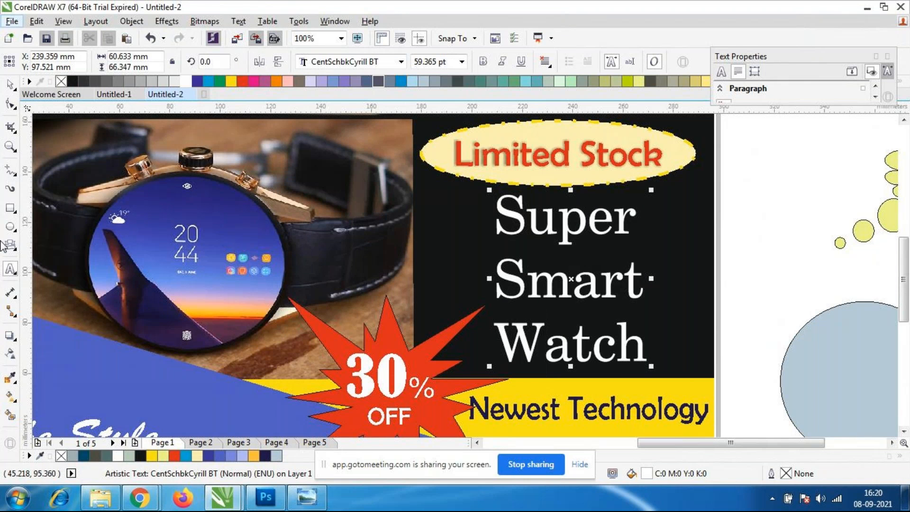
pyautogui.click(12, 85)
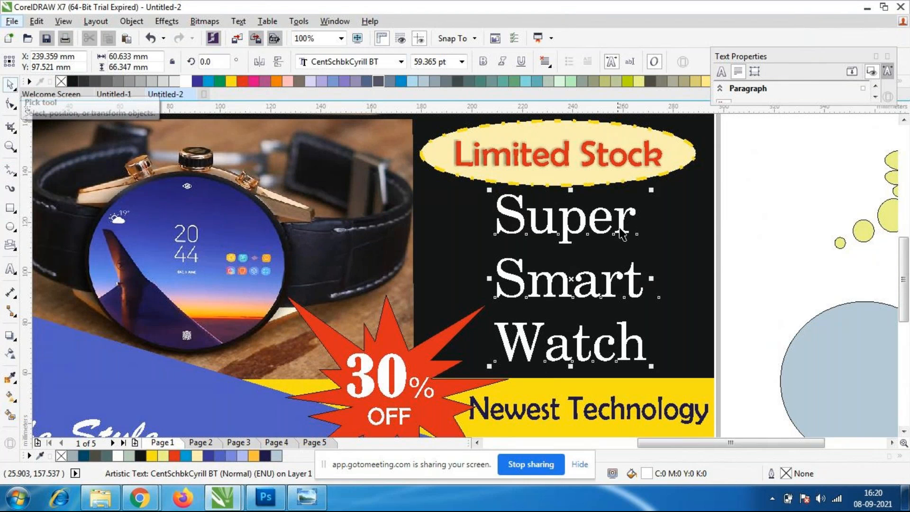
# Rewrite the first line "Super" in capitals as "SUPER".
pyautogui.click(574, 241)
pyautogui.doubleClick(567, 236)
pyautogui.click(634, 228)
pyautogui.moveTo(634, 228); pyautogui.dragTo(540, 222)
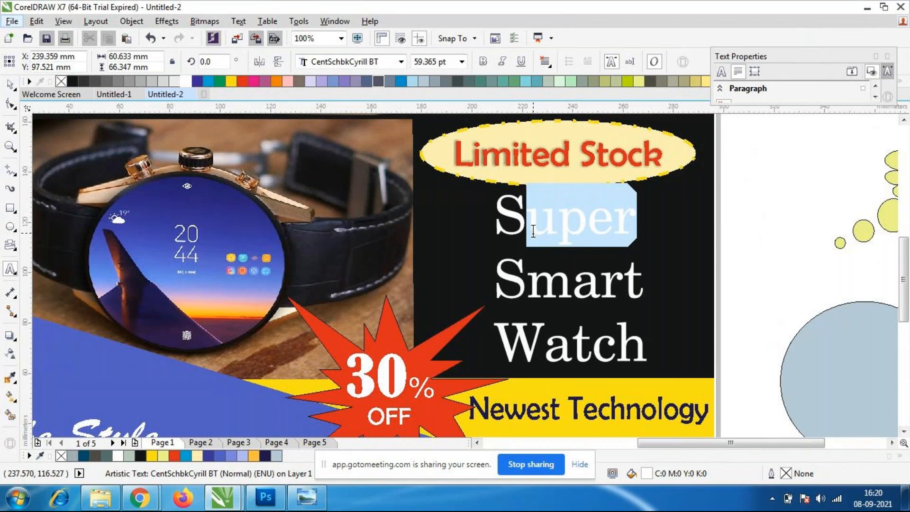
pyautogui.press('BackSpace')
pyautogui.write('UPER')
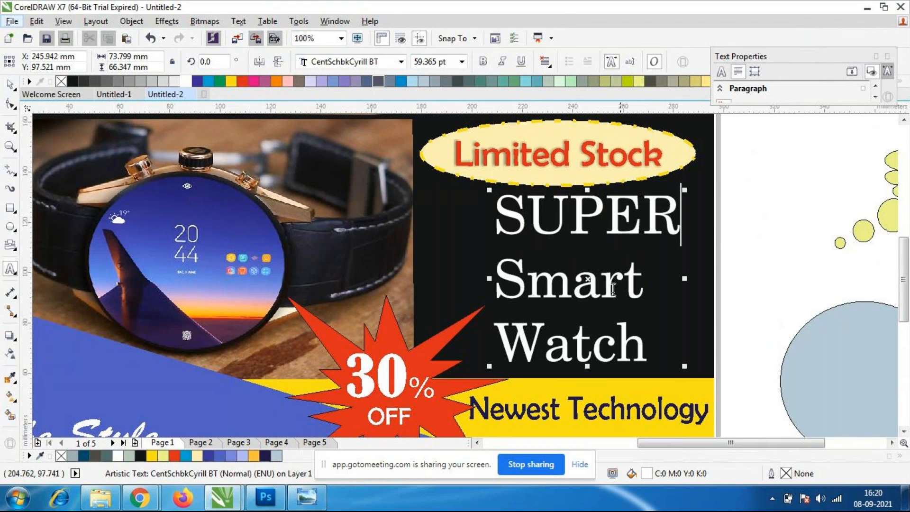
# Fill the word "SUPER" with cyan (C:100 M:0 Y:0 K:0) and set its font to Clarendon Blk BT.
pyautogui.moveTo(680, 215); pyautogui.dragTo(498, 217)
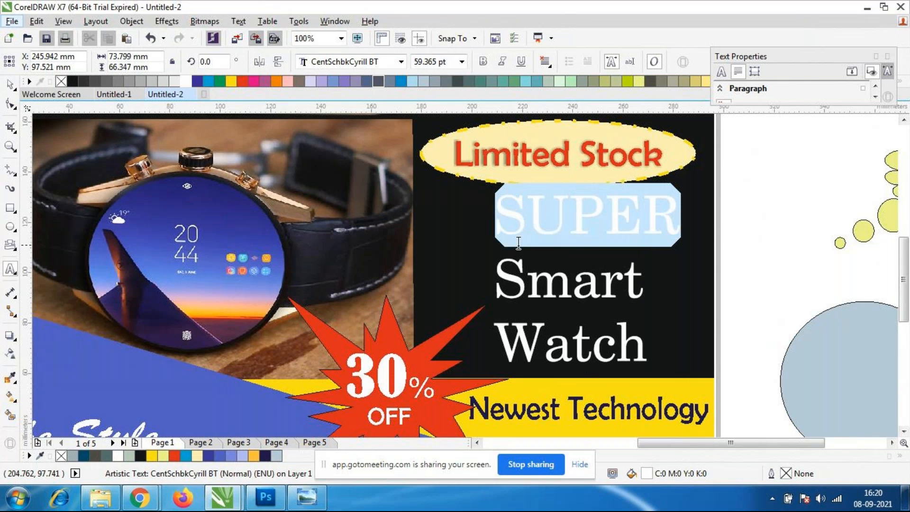
pyautogui.click(208, 82)
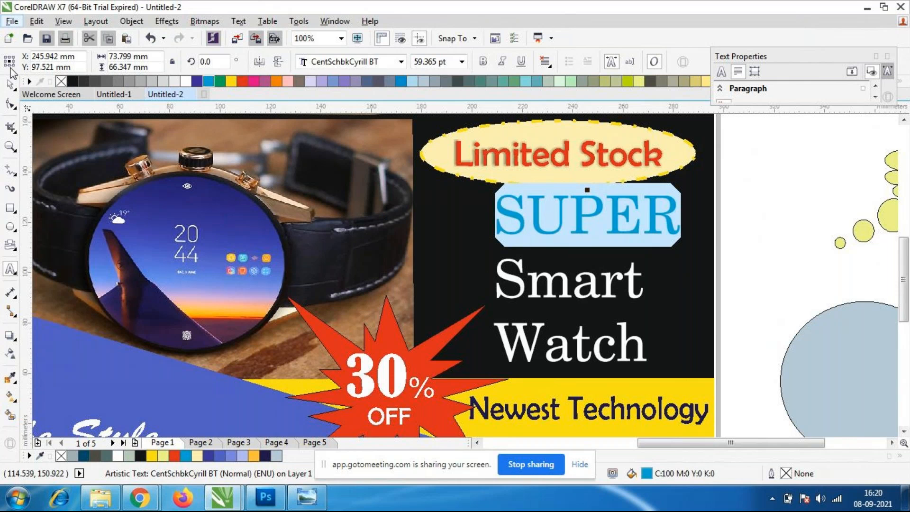
pyautogui.click(401, 63)
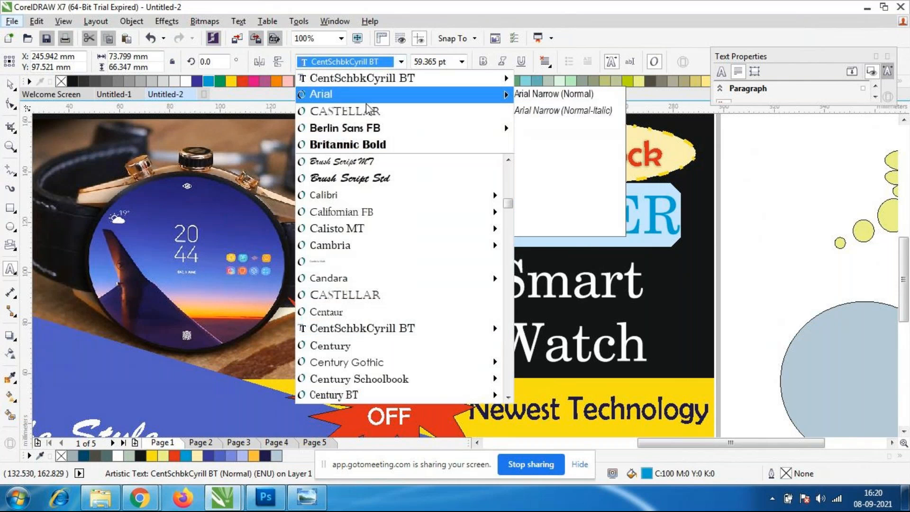
pyautogui.scroll(-3, 368, 303)
pyautogui.scroll(-4, 367, 307)
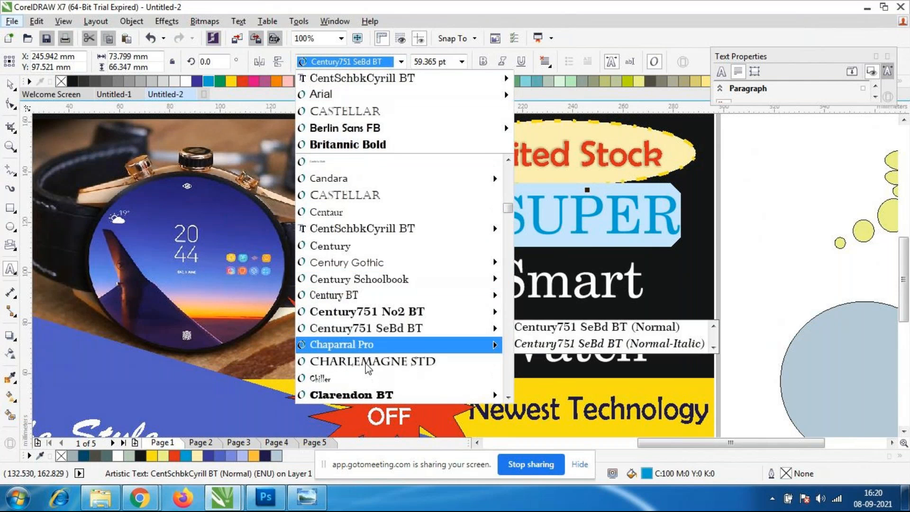
pyautogui.click(360, 346)
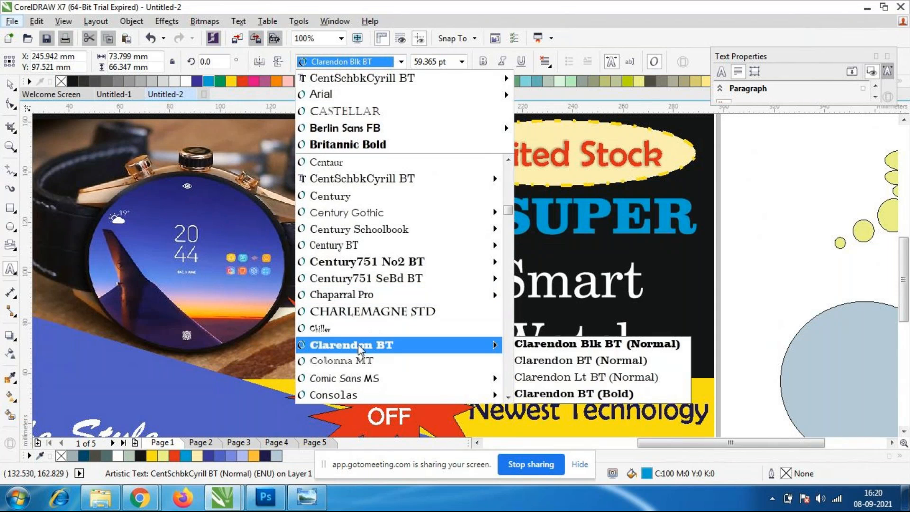
pyautogui.click(11, 85)
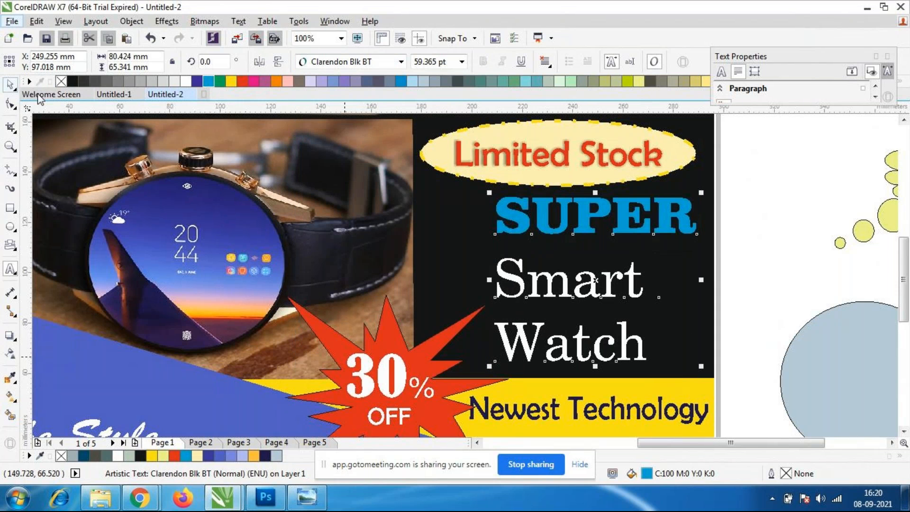
# Move the text block to about X 238.9, Y 98.3 mm and indent the "Smart" and "Watch" lines with spaces under "SUPER".
pyautogui.moveTo(583, 221); pyautogui.dragTo(557, 216)
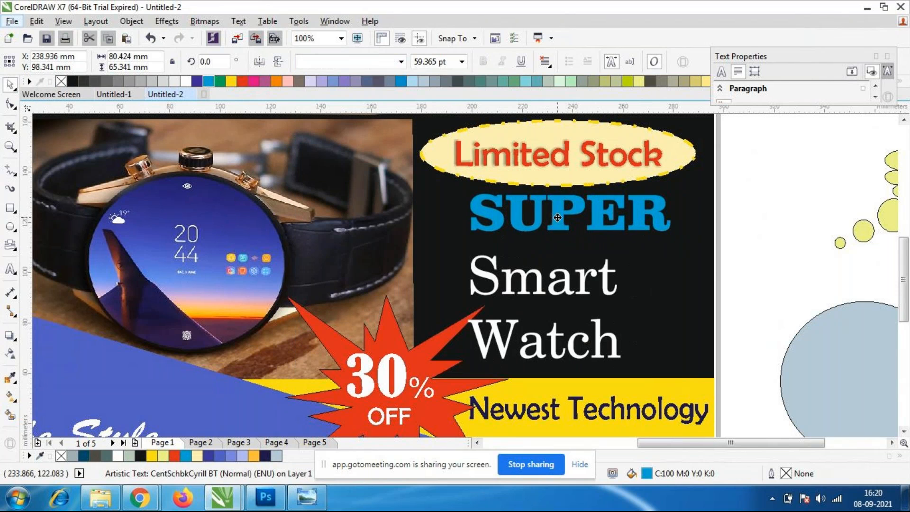
pyautogui.doubleClick(473, 280)
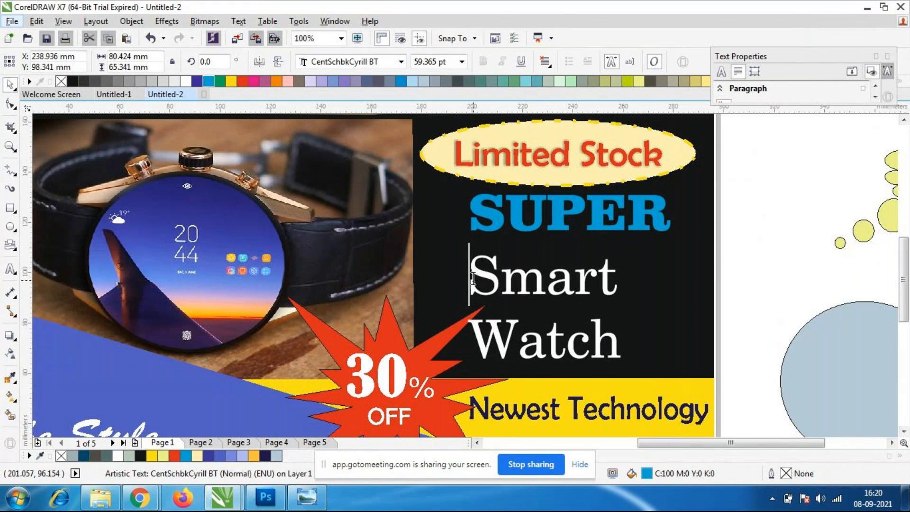
pyautogui.click(479, 338)
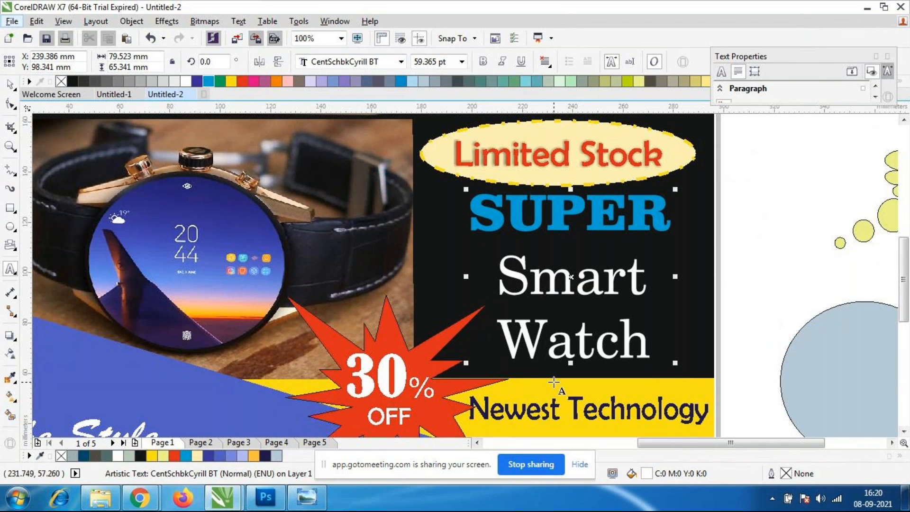
pyautogui.press('BackSpace')
pyautogui.press('BackSpace')
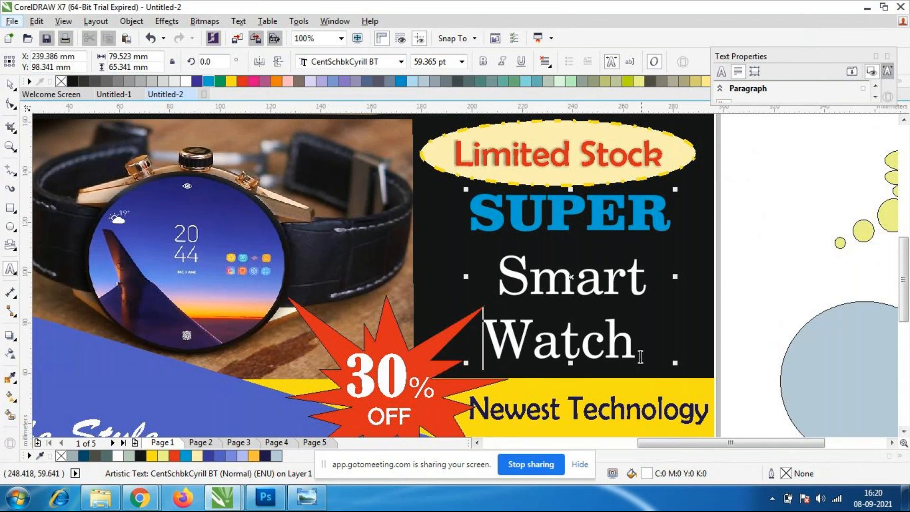
# Set the font size of the word "Smart" to 50 pt.
pyautogui.moveTo(651, 283); pyautogui.dragTo(495, 281)
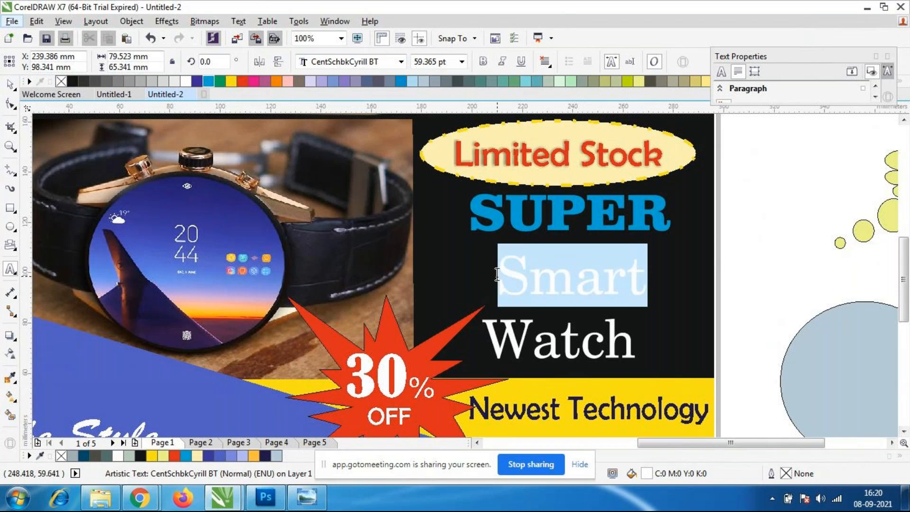
pyautogui.click(448, 62)
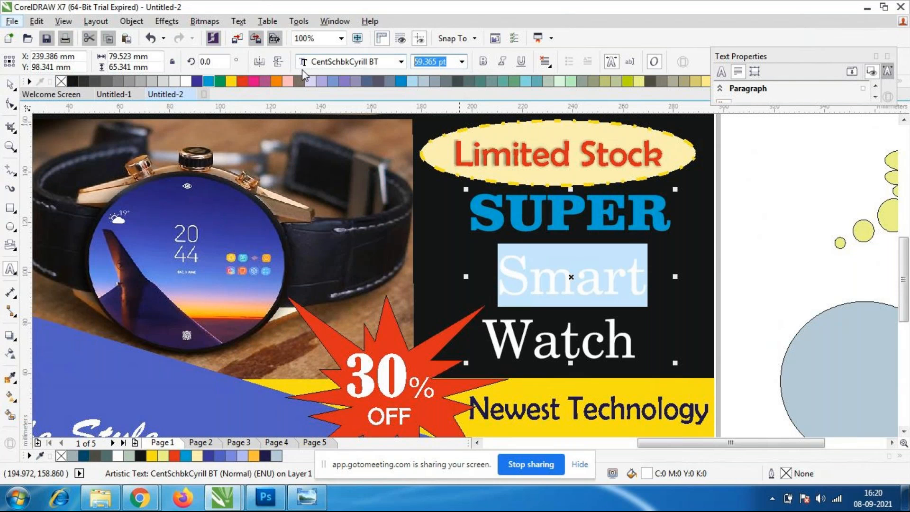
pyautogui.write('50')
pyautogui.press('Return')
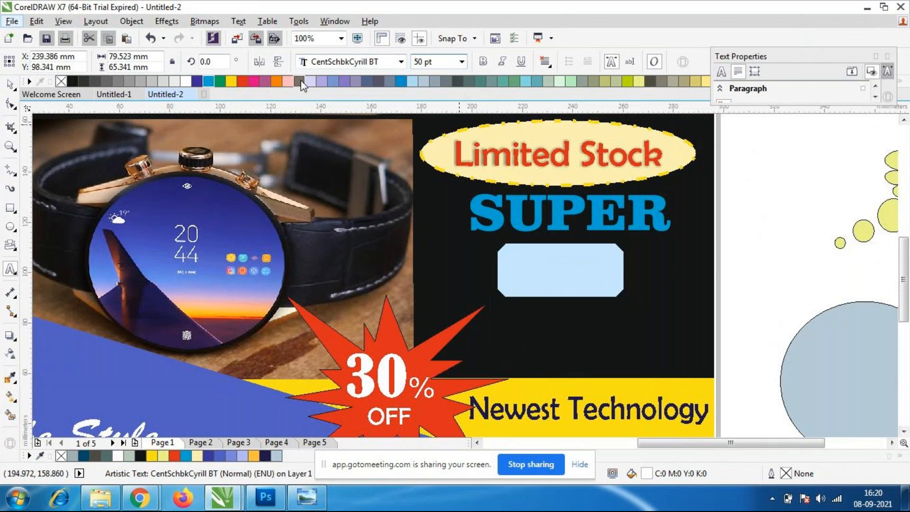
# Rewrite the third line "Watch" in capitals as "WATCH".
pyautogui.click(606, 326)
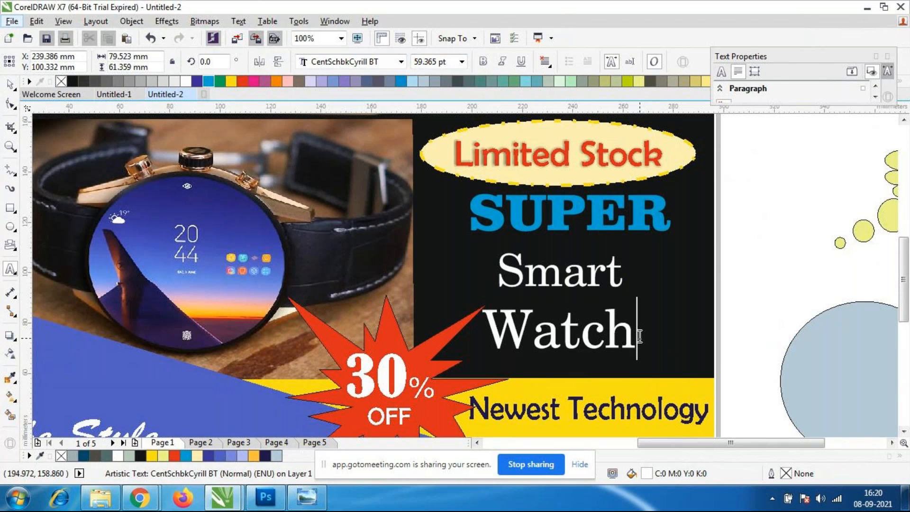
pyautogui.press('BackSpace')
pyautogui.press('BackSpace')
pyautogui.press('BackSpace')
pyautogui.press('BackSpace')
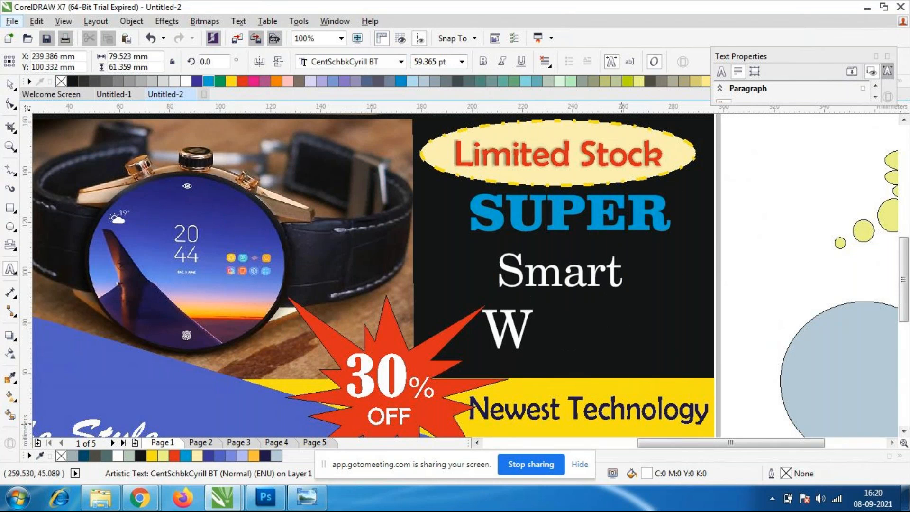
pyautogui.write('Atch')
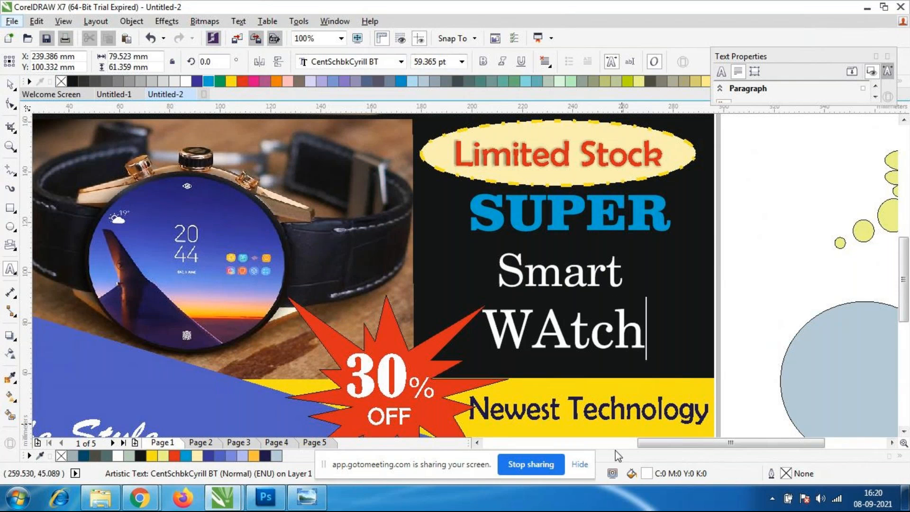
pyautogui.press('BackSpace')
pyautogui.press('BackSpace')
pyautogui.press('BackSpace')
pyautogui.write('TCH')
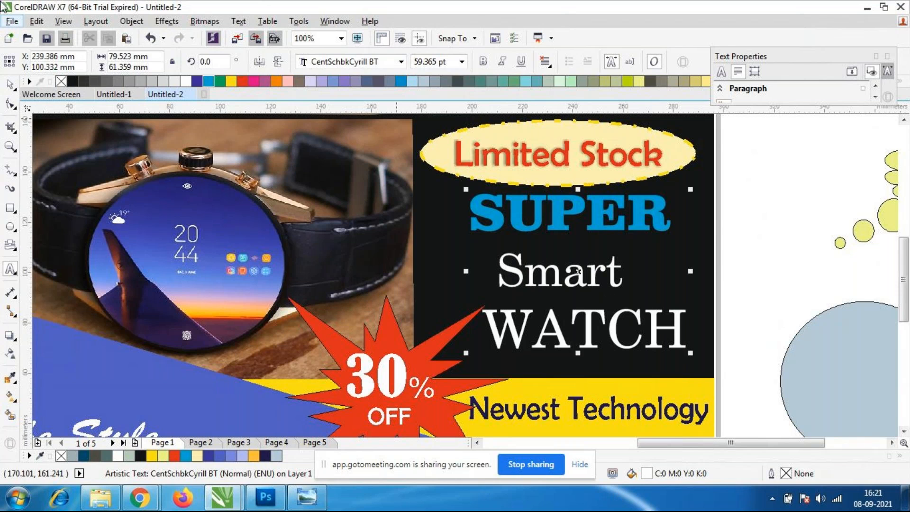
# Indent the "Smart" line slightly further and set the font size of "WATCH" to 52 pt.
pyautogui.click(499, 268)
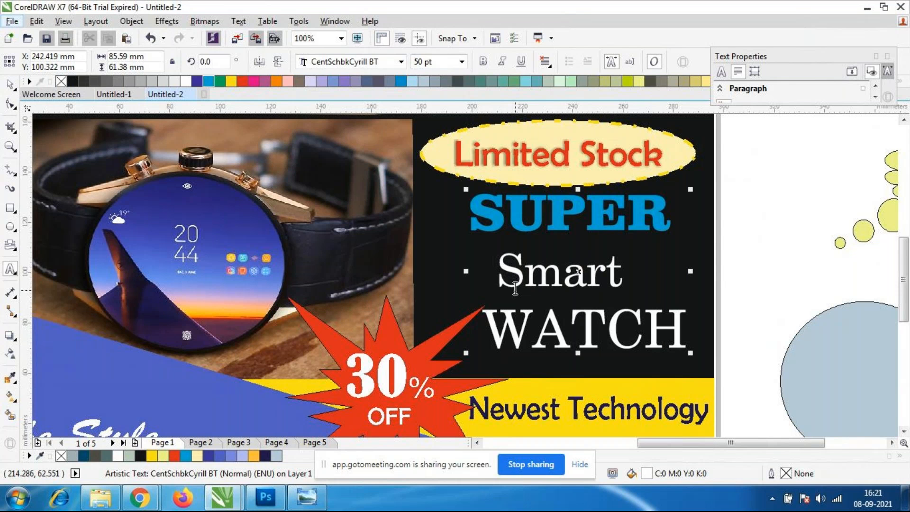
pyautogui.moveTo(695, 328); pyautogui.dragTo(485, 327)
pyautogui.click(462, 61)
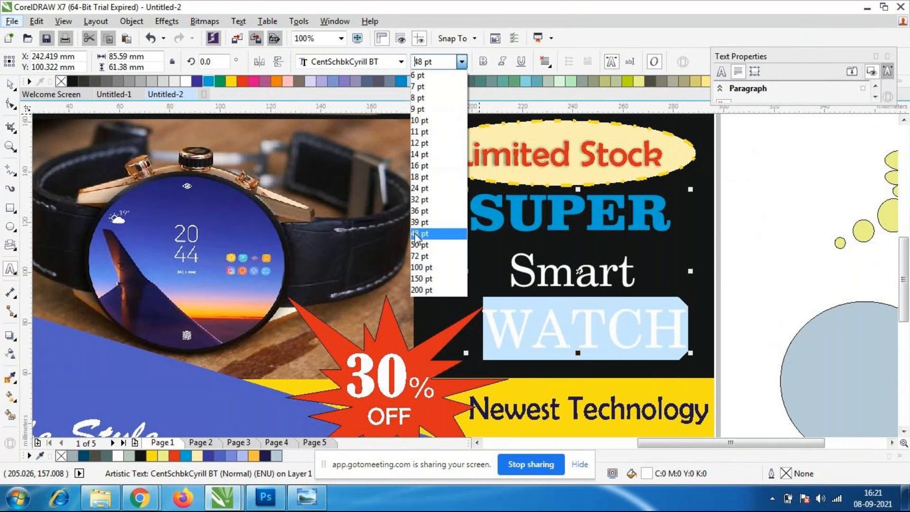
pyautogui.click(440, 61)
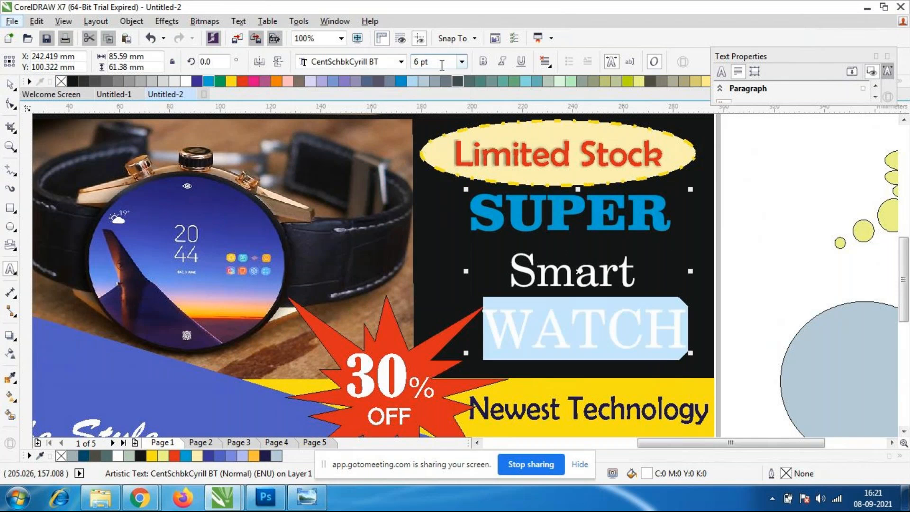
pyautogui.moveTo(439, 64); pyautogui.dragTo(358, 82)
pyautogui.write('52')
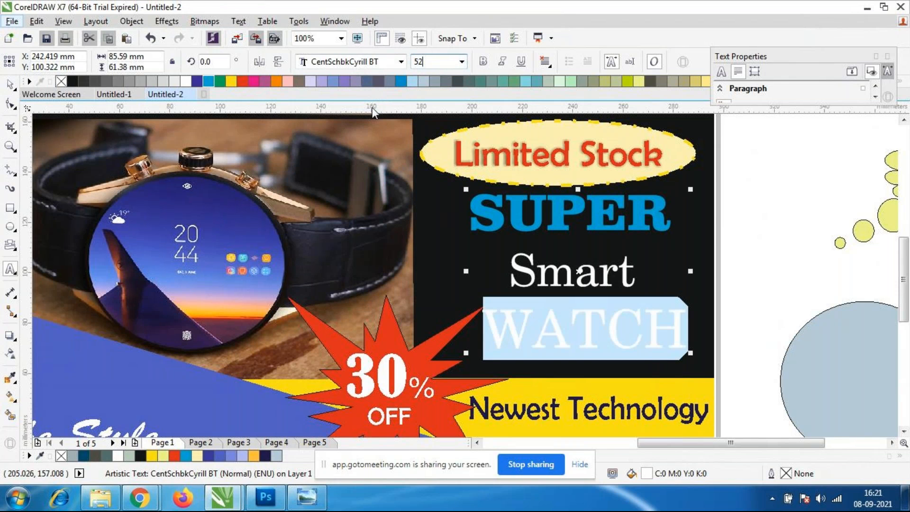
pyautogui.press('Return')
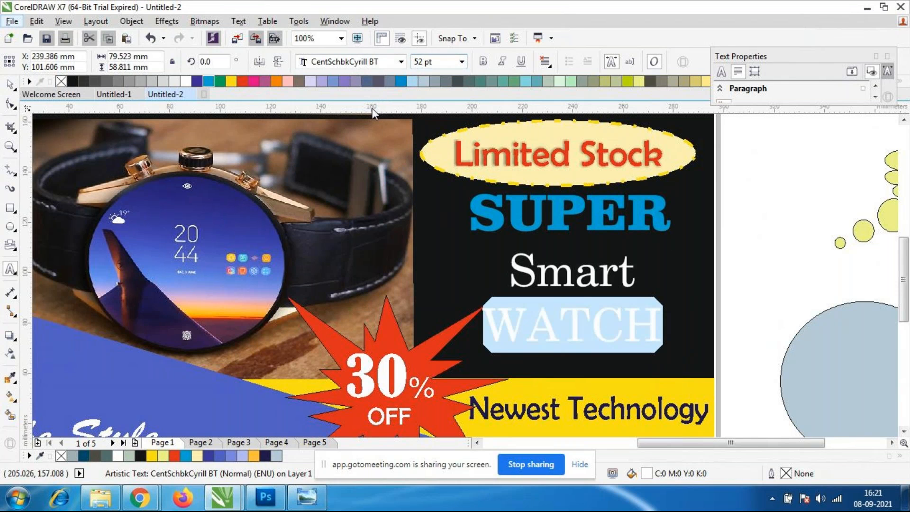
pyautogui.click(10, 84)
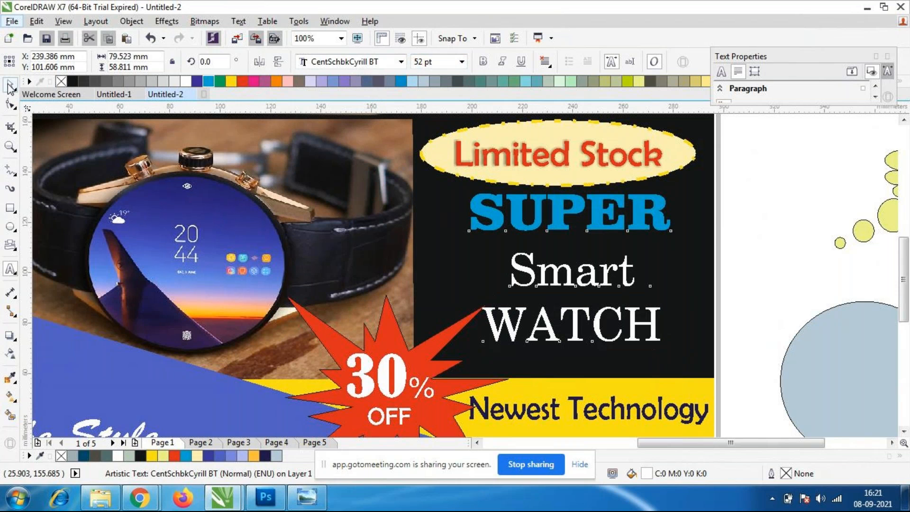
# Fill the word "WATCH" with cyan (C100 M0 Y0 K0) and move the text block to about X 240.7, Y 99.5 mm.
pyautogui.doubleClick(662, 332)
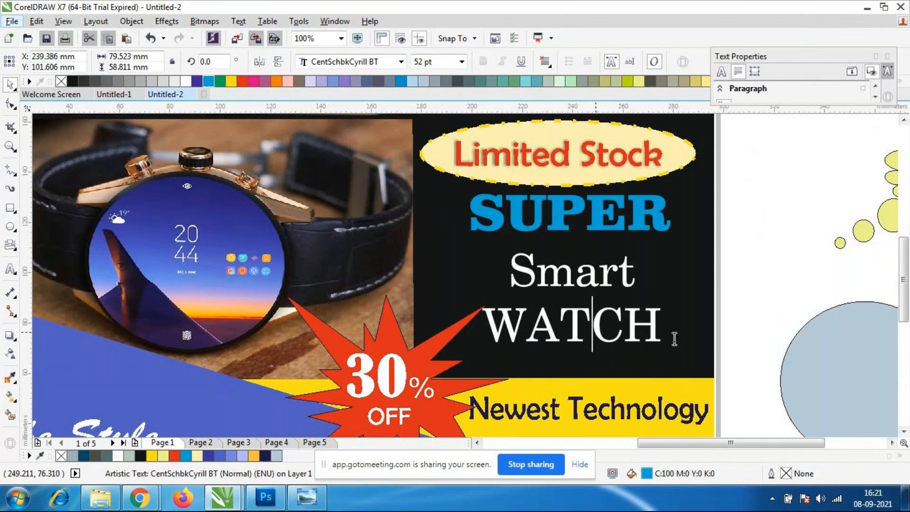
pyautogui.moveTo(669, 325); pyautogui.dragTo(488, 322)
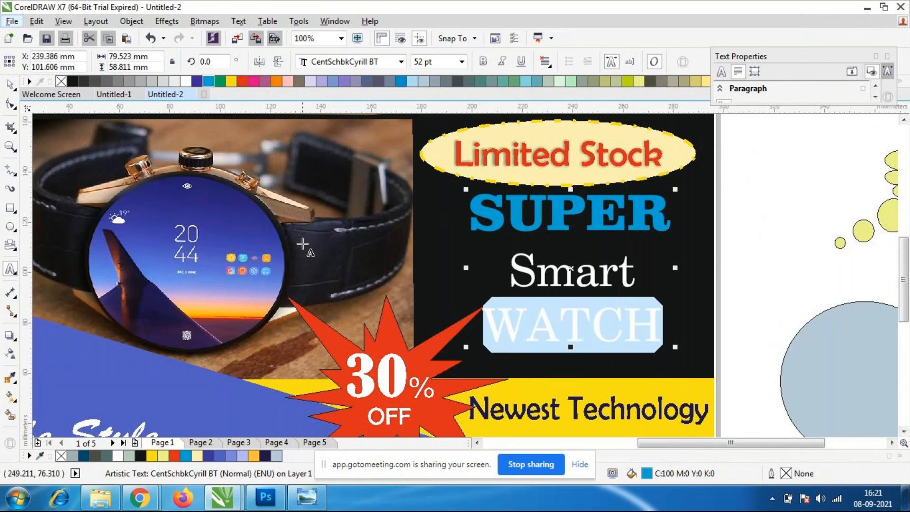
pyautogui.click(208, 81)
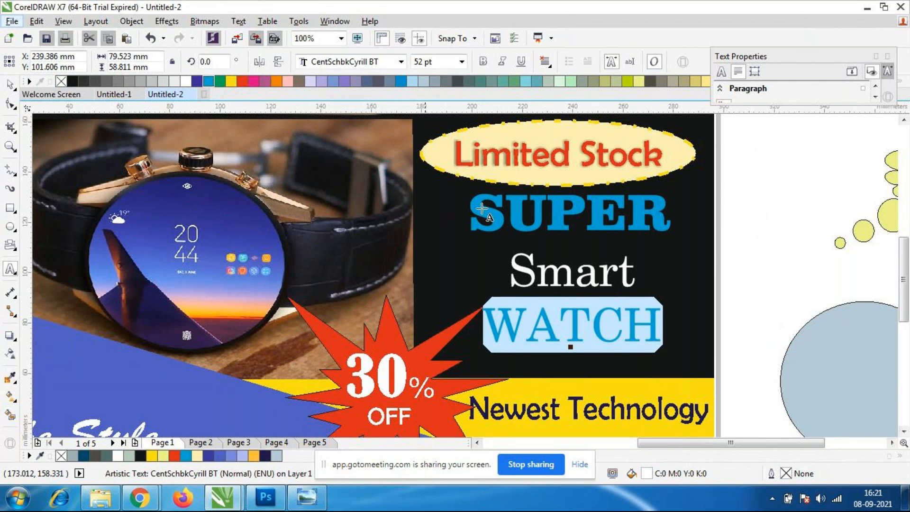
pyautogui.click(560, 327)
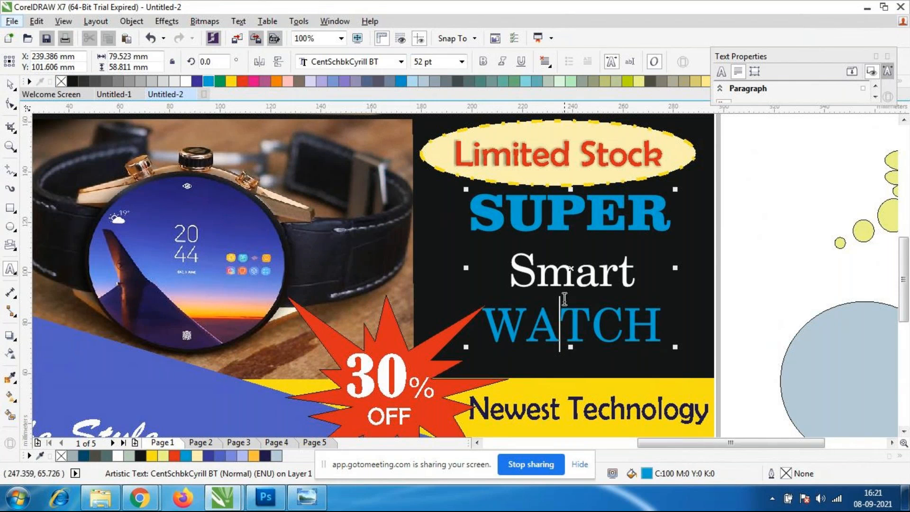
pyautogui.hotkey('ctrl', 'space')
pyautogui.click(560, 227)
pyautogui.moveTo(561, 227); pyautogui.dragTo(564, 232)
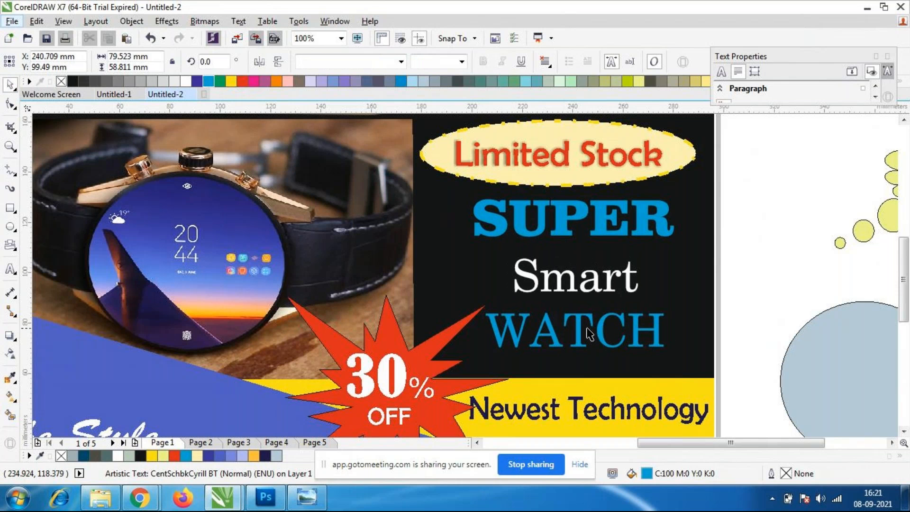
# Set the font of the word "WATCH" to Cooper Black and move the text block to about X 242.8, Y 99.5 mm.
pyautogui.click(577, 331)
pyautogui.doubleClick(579, 328)
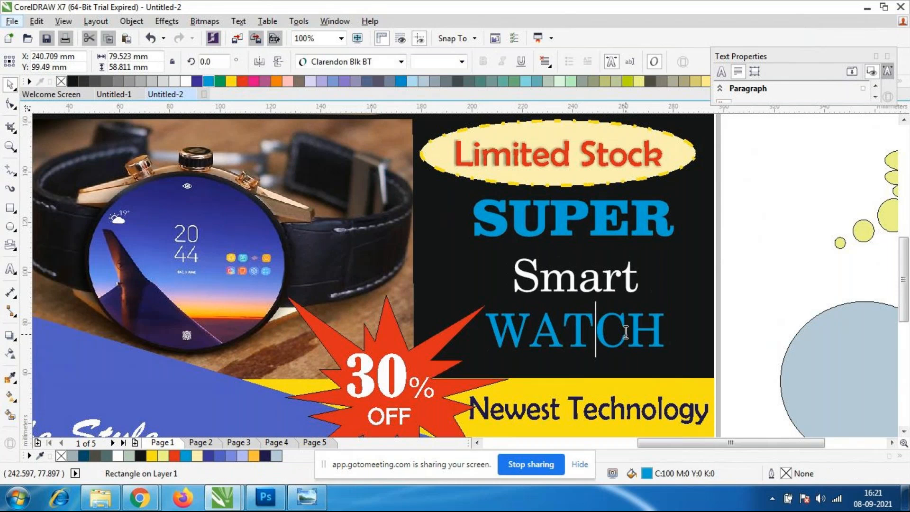
pyautogui.moveTo(671, 336); pyautogui.dragTo(486, 327)
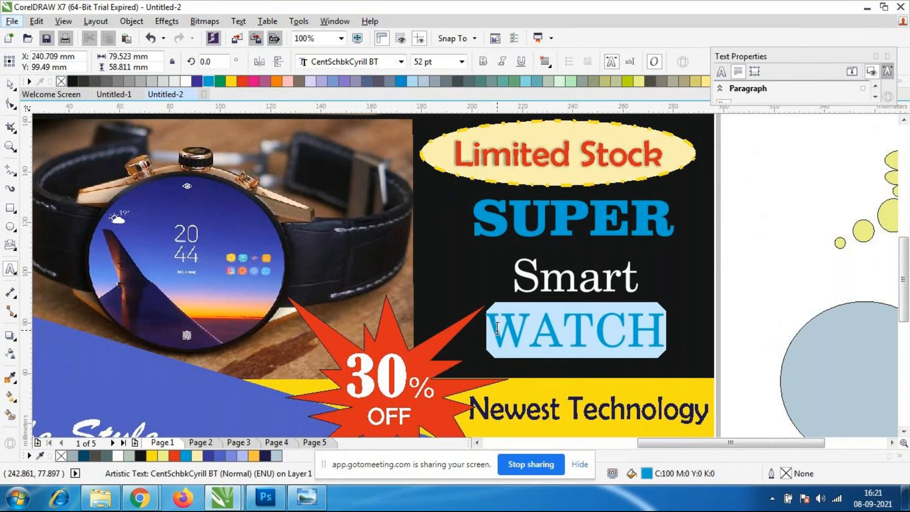
pyautogui.click(400, 62)
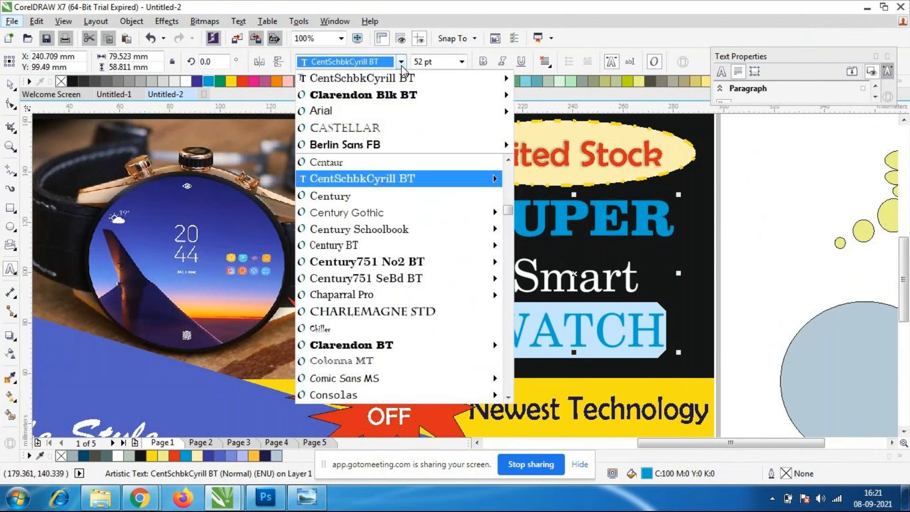
pyautogui.scroll(-2, 365, 294)
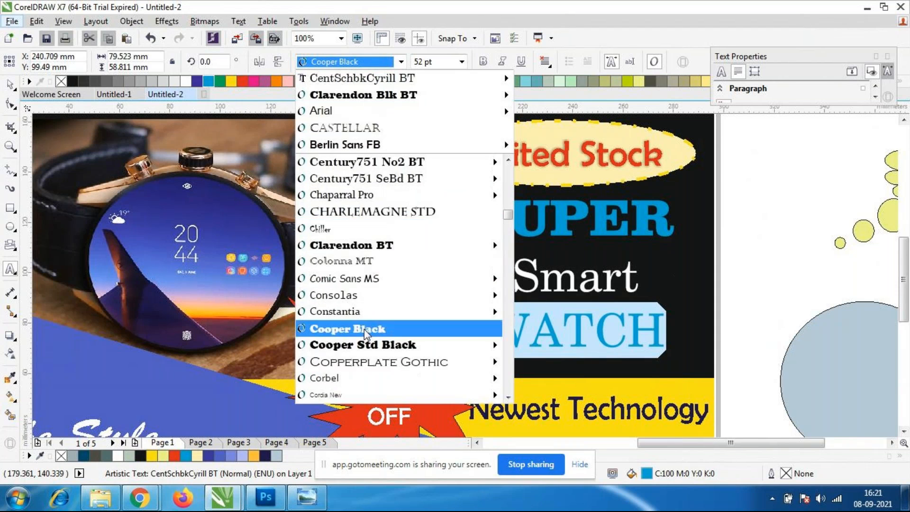
pyautogui.click(364, 329)
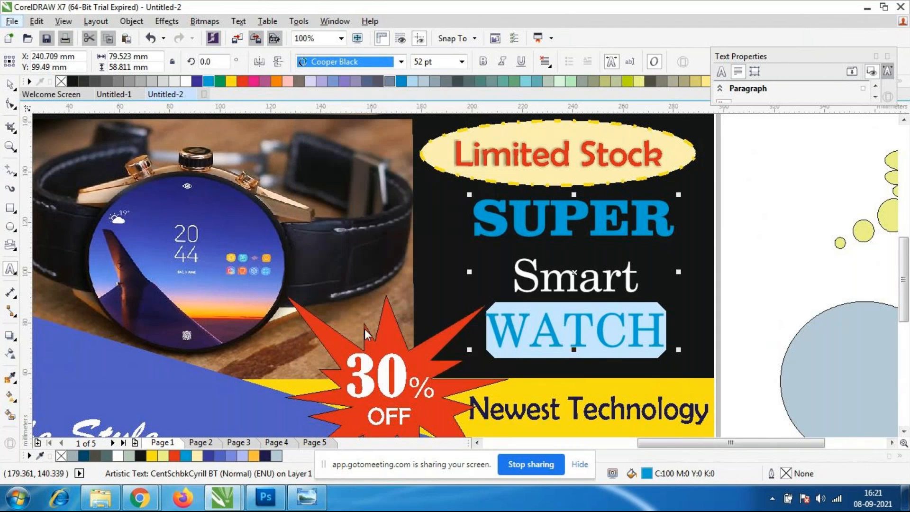
pyautogui.click(586, 325)
pyautogui.click(12, 84)
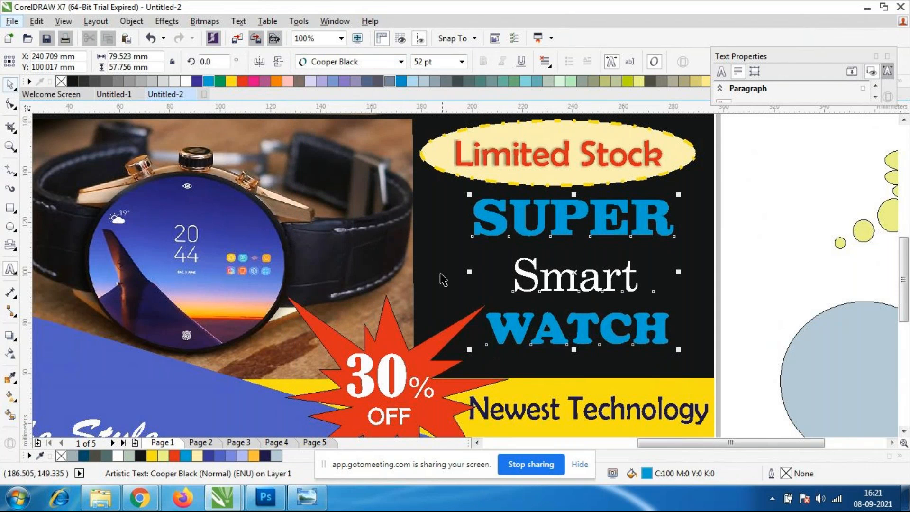
pyautogui.moveTo(597, 233); pyautogui.dragTo(602, 233)
pyautogui.scroll(-2, 505, 225)
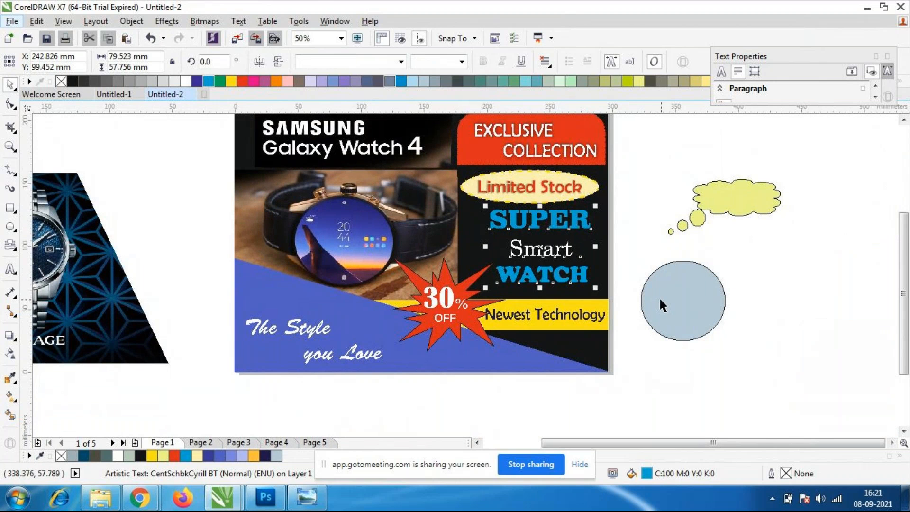
pyautogui.click(678, 375)
# Examine the overall poster layout from an overview and close up, including its lower part with the tagline.
pyautogui.scroll(-1, 460, 144)
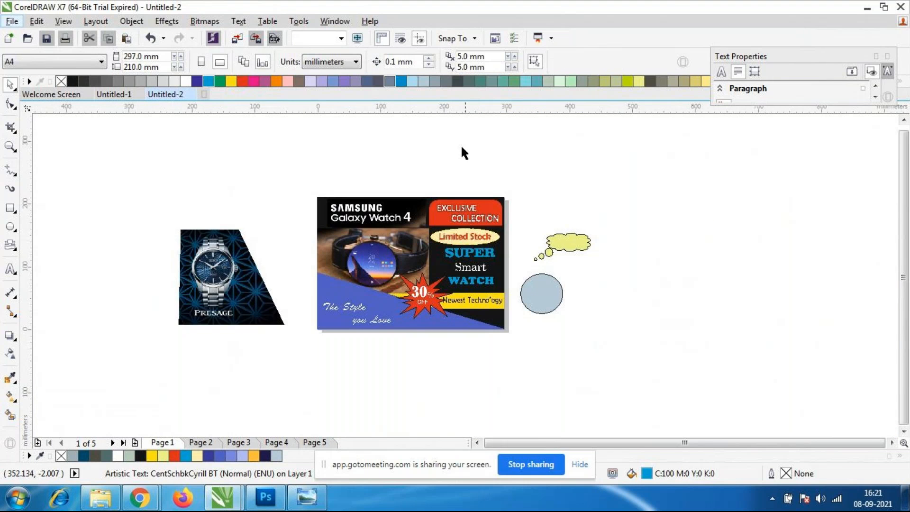
pyautogui.scroll(1, 460, 180)
pyautogui.scroll(1, 460, 185)
pyautogui.scroll(-1, 393, 241)
pyautogui.scroll(-1, 377, 285)
pyautogui.scroll(1, 351, 305)
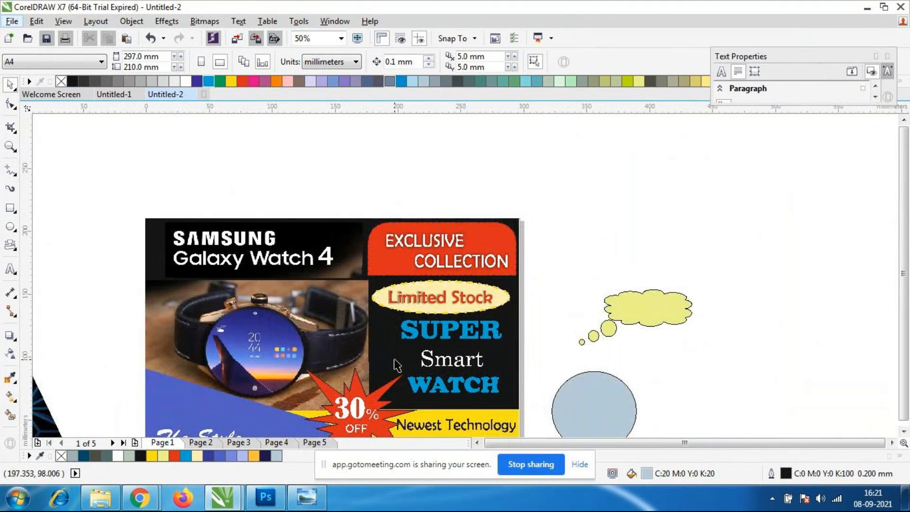
pyautogui.scroll(-1, 393, 368)
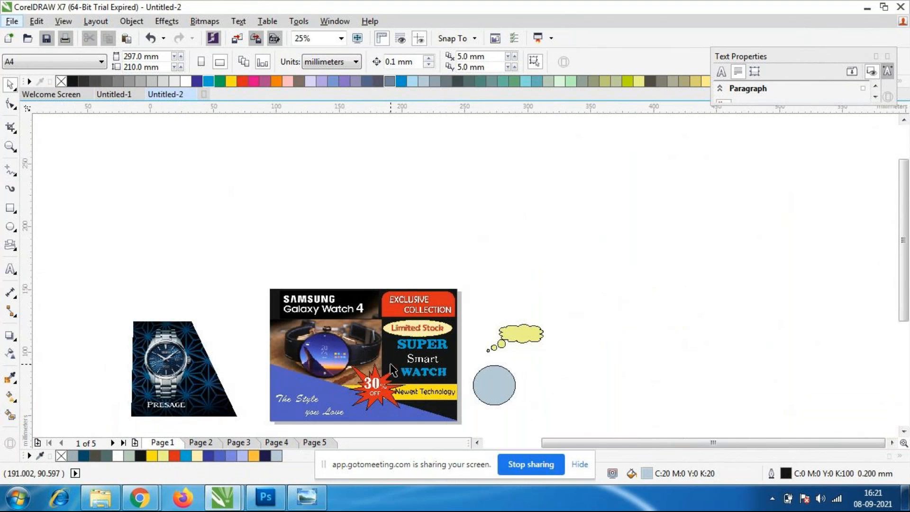
pyautogui.scroll(1, 391, 369)
pyautogui.scroll(-1, 360, 339)
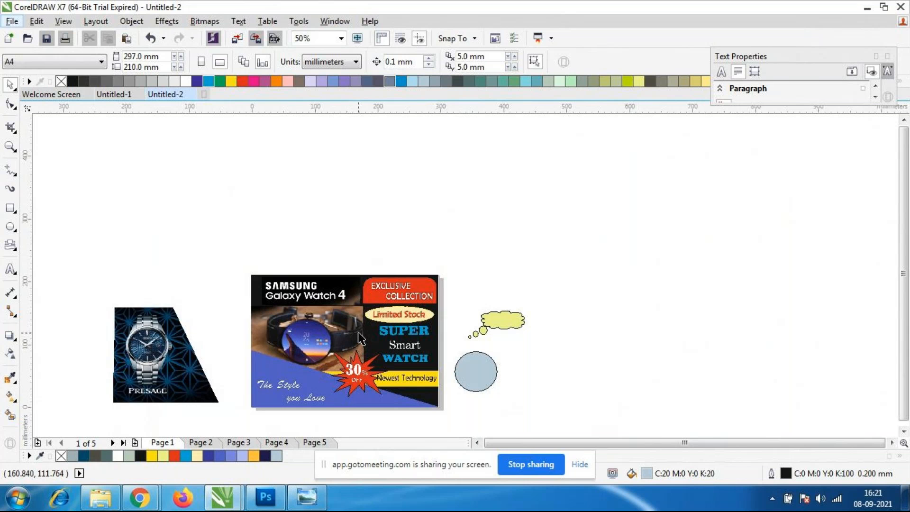
pyautogui.scroll(1, 334, 355)
pyautogui.moveTo(907, 306); pyautogui.dragTo(908, 382)
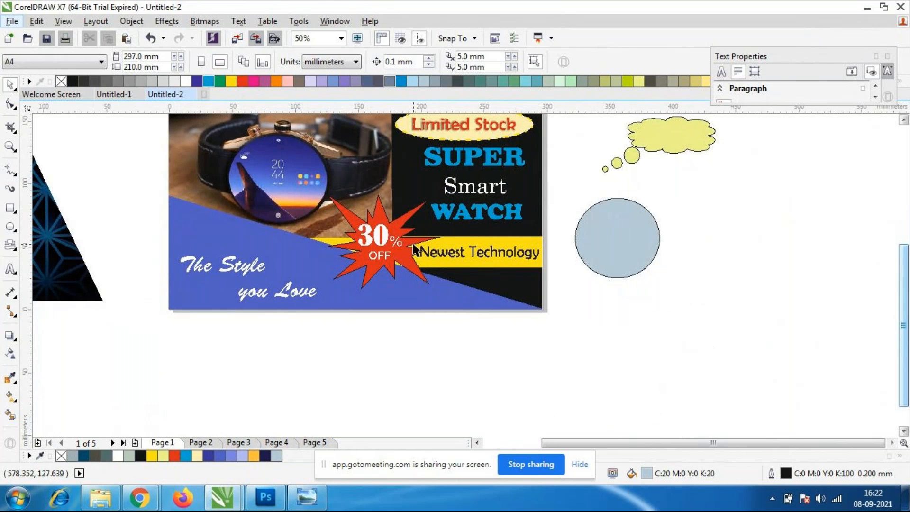
pyautogui.scroll(-1, 278, 219)
pyautogui.scroll(1, 280, 220)
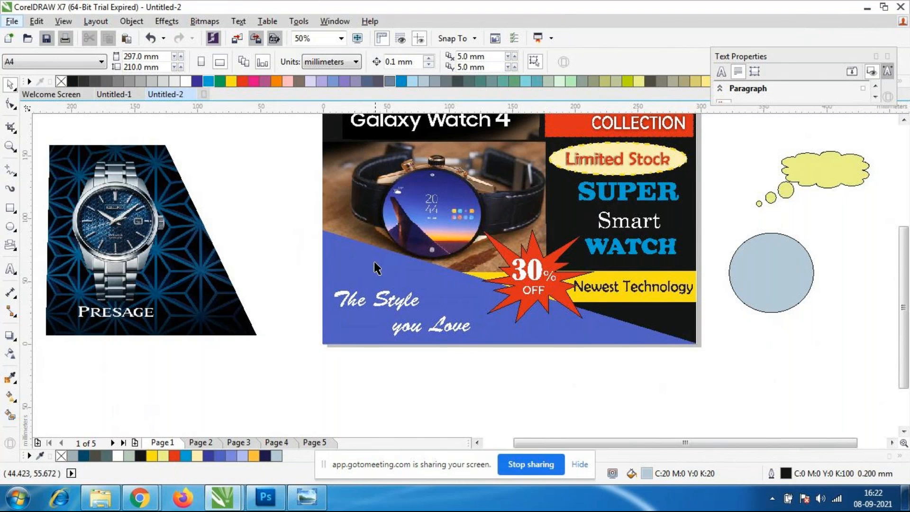
# Move the tagline "The Style you Love" up to about X 62.2, Y 42.8 mm and set its font to Arial.
pyautogui.moveTo(397, 310); pyautogui.dragTo(395, 283)
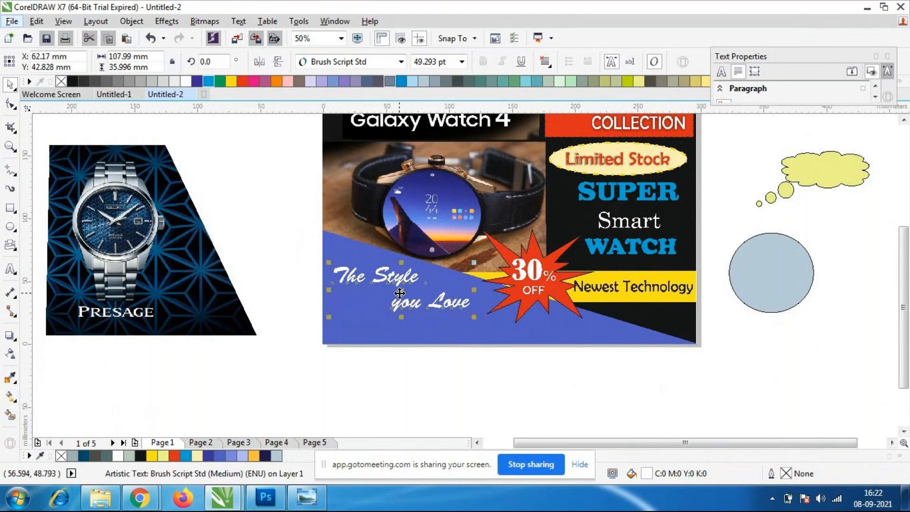
pyautogui.click(401, 61)
pyautogui.moveTo(360, 150)
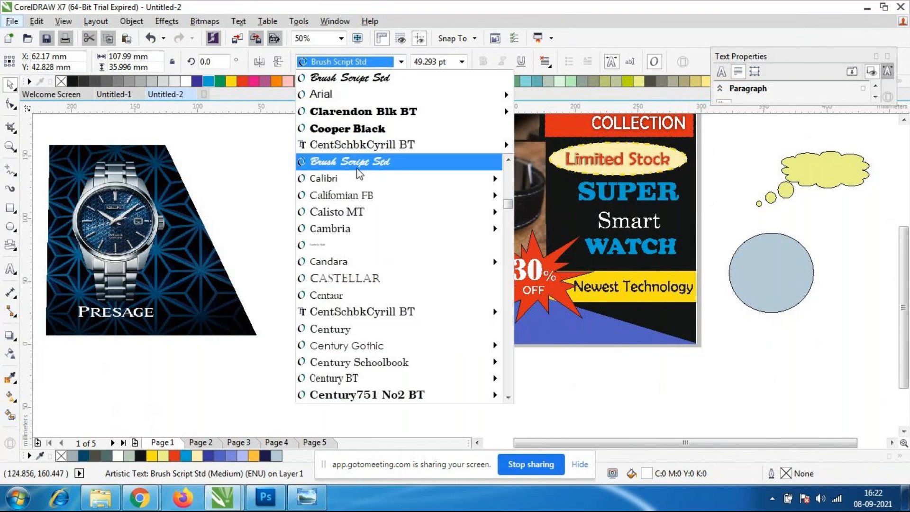
pyautogui.click(354, 99)
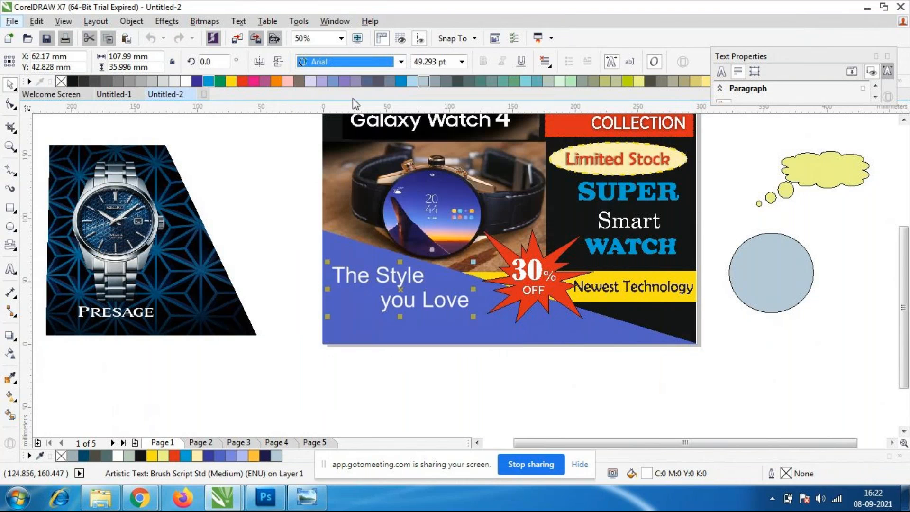
# Change the font of the tagline "The Style you Love" to Adobe Fan Heiti Std B.
pyautogui.click(402, 62)
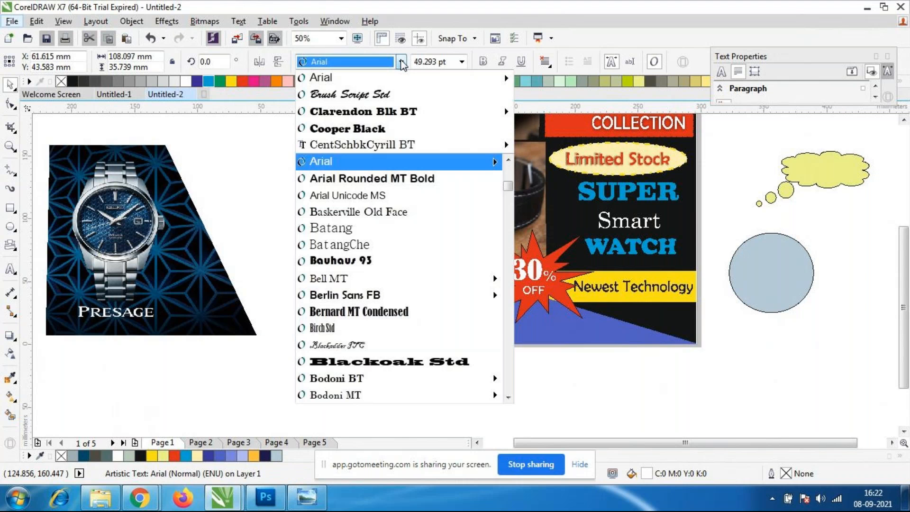
pyautogui.scroll(-2, 412, 349)
pyautogui.scroll(8, 407, 349)
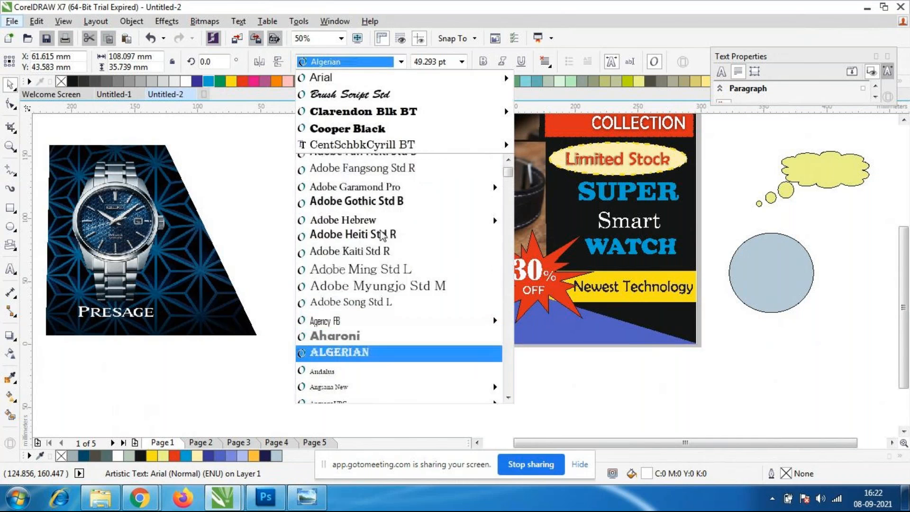
pyautogui.scroll(1, 382, 234)
pyautogui.scroll(1, 398, 283)
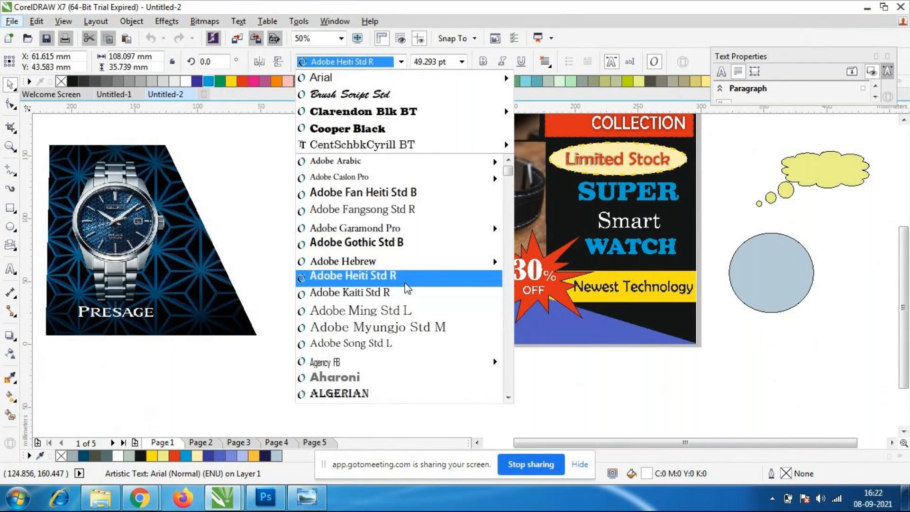
pyautogui.click(381, 204)
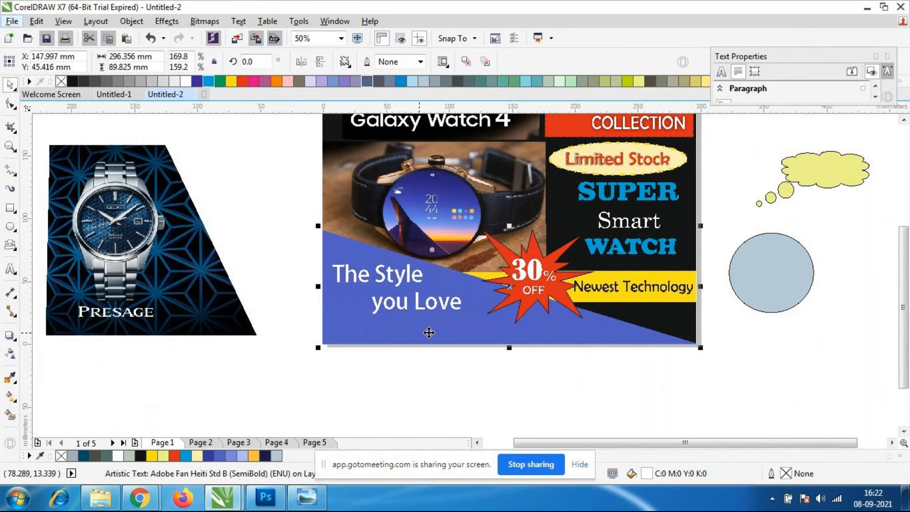
pyautogui.click(425, 382)
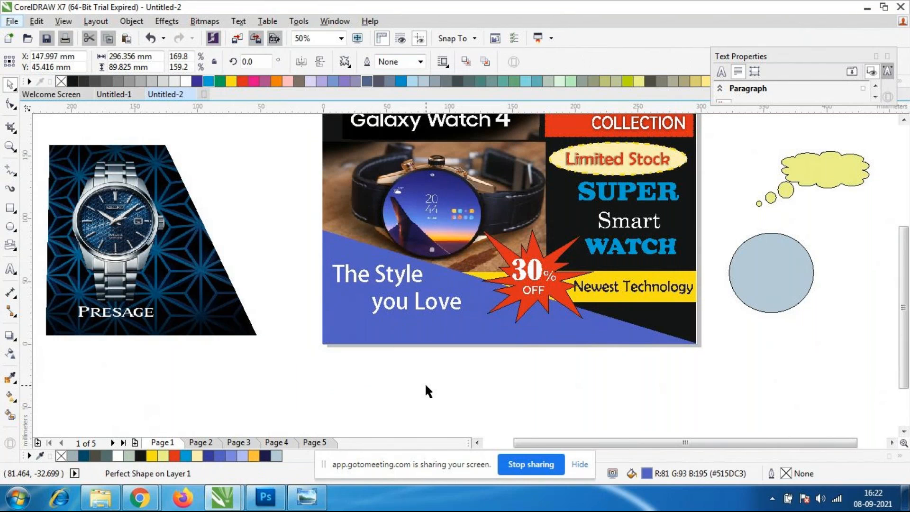
# Add the artistic text "ORDER NOW" in capitals beneath the tagline, near the poster's lower edge.
pyautogui.click(403, 302)
pyautogui.click(17, 270)
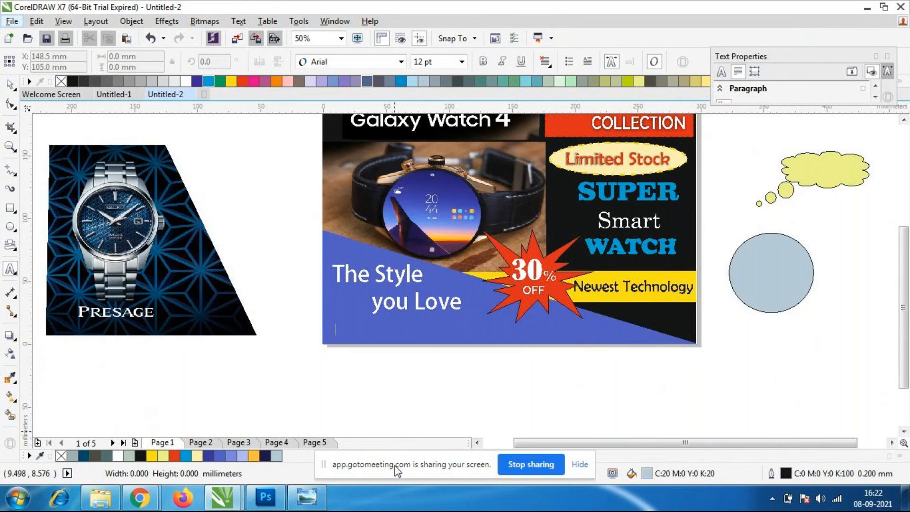
pyautogui.click(335, 333)
pyautogui.write('order')
pyautogui.press('BackSpace')
pyautogui.press('BackSpace')
pyautogui.press('BackSpace')
pyautogui.press('BackSpace')
pyautogui.press('BackSpace')
pyautogui.write('ORDER NOW')
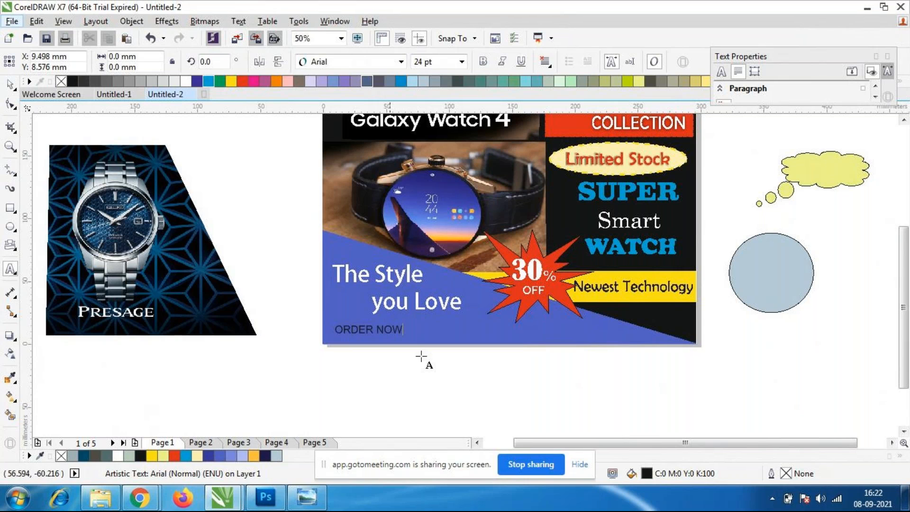
pyautogui.click(9, 85)
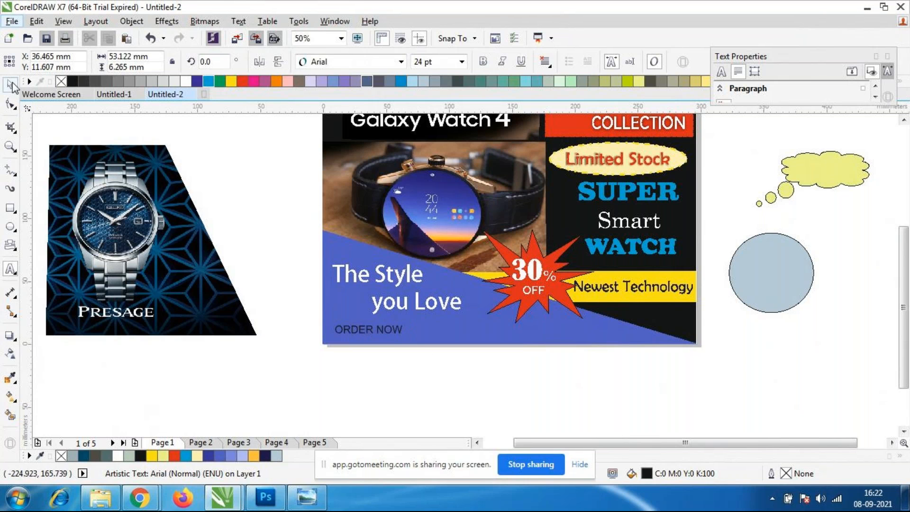
# Enlarge the "ORDER NOW" text to slightly under 38.8 pt and position it just beneath the tagline.
pyautogui.click(391, 328)
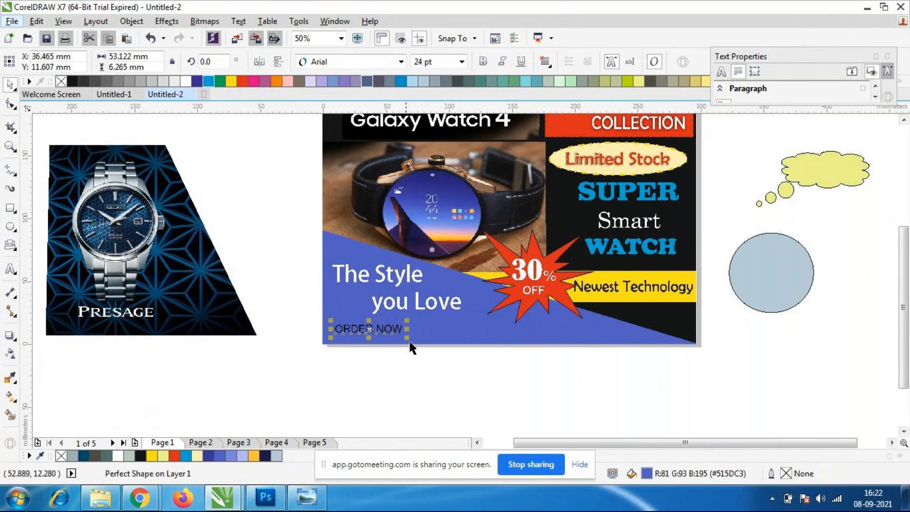
pyautogui.moveTo(406, 338); pyautogui.dragTo(444, 346)
pyautogui.moveTo(391, 331); pyautogui.dragTo(397, 328)
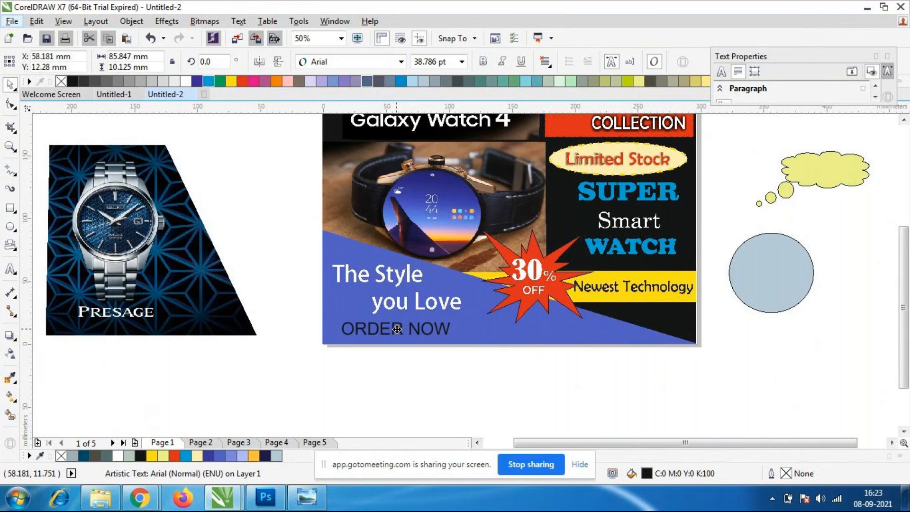
pyautogui.moveTo(451, 341); pyautogui.dragTo(447, 340)
pyautogui.click(450, 367)
# Move the tagline "The Style you Love" up to about X 58.1, Y 45.9 mm, away from "ORDER NOW".
pyautogui.click(402, 304)
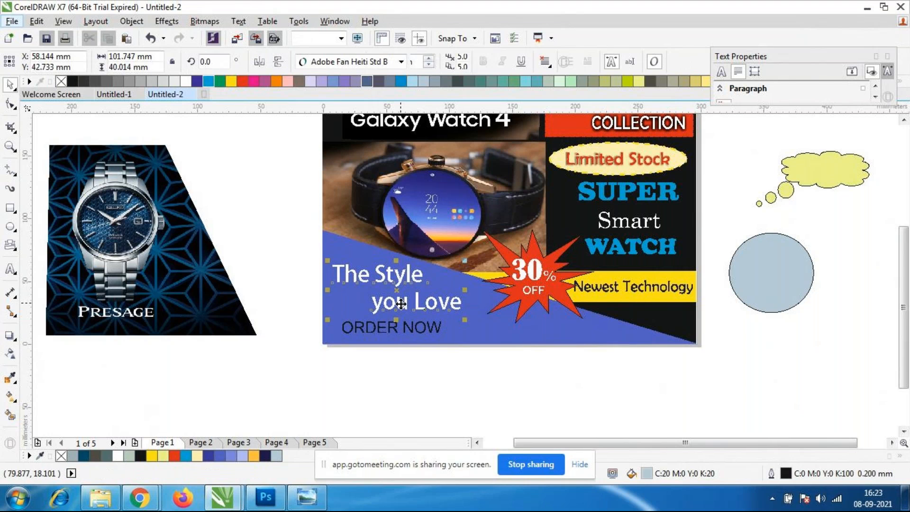
pyautogui.moveTo(400, 293); pyautogui.dragTo(401, 289)
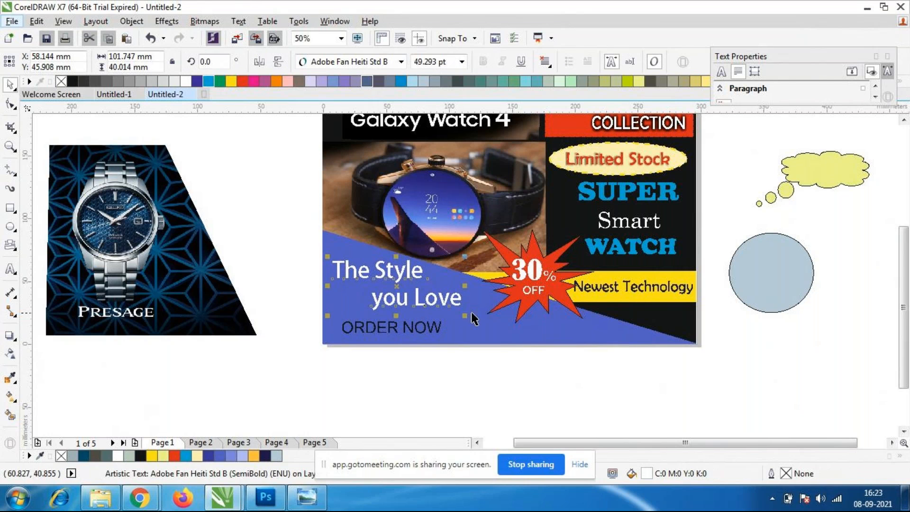
# Change the font of the word "Style" in the tagline to Clarendon Blk BT.
pyautogui.doubleClick(427, 273)
pyautogui.moveTo(426, 273); pyautogui.dragTo(374, 273)
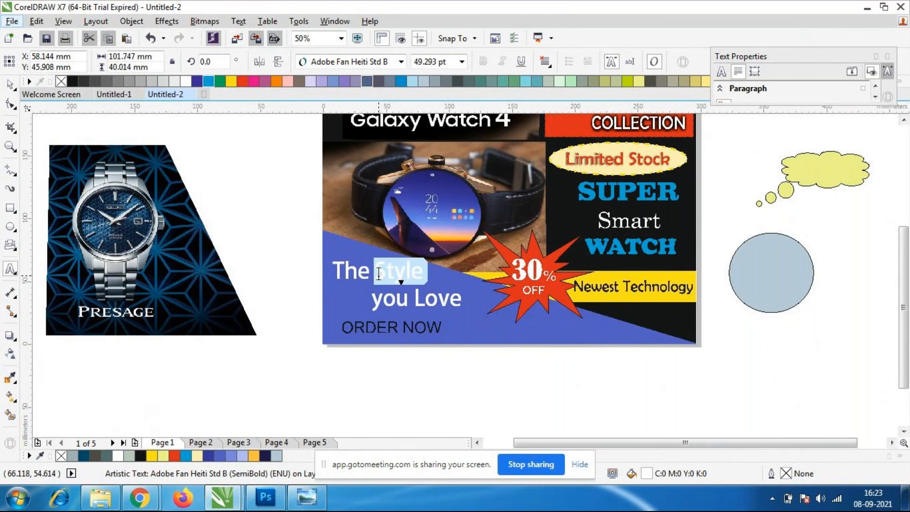
pyautogui.click(401, 62)
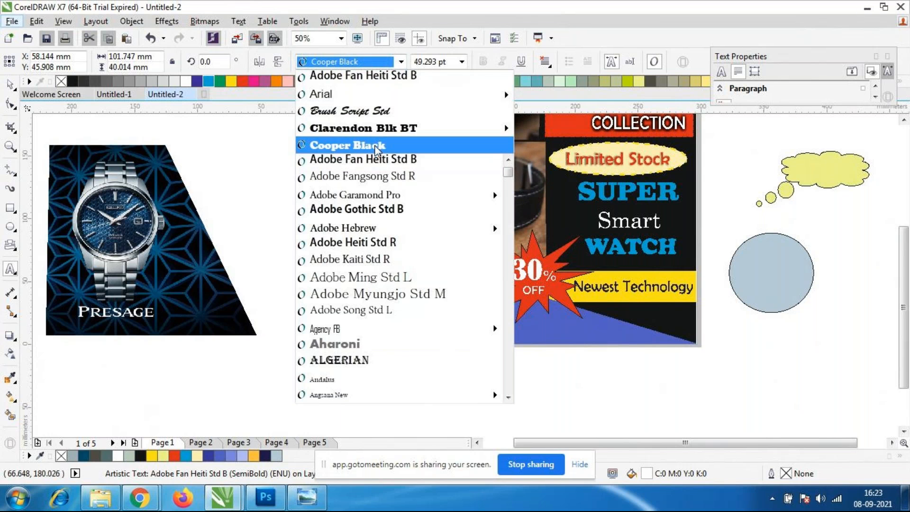
pyautogui.click(375, 130)
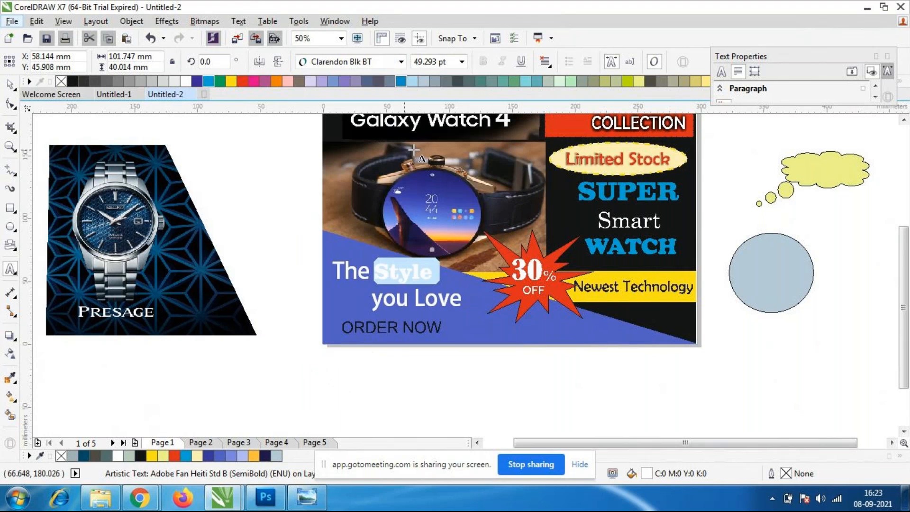
pyautogui.click(390, 282)
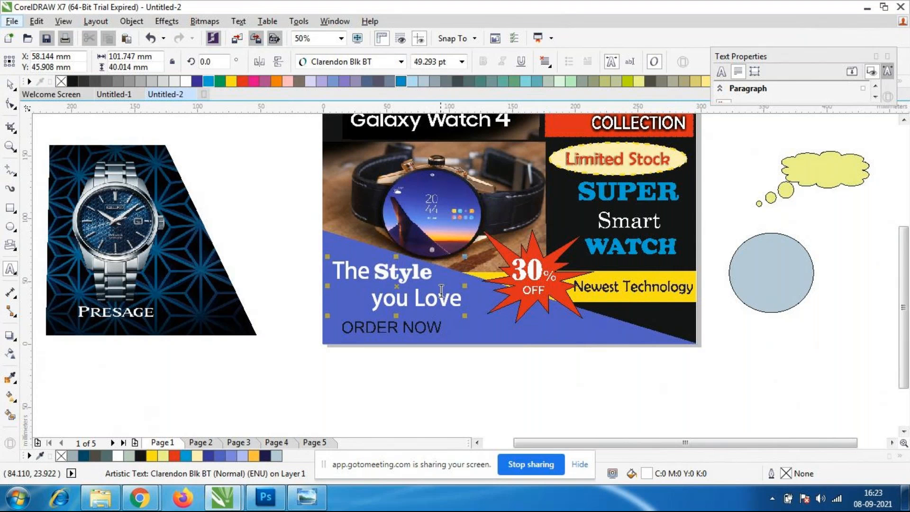
# Change the font of the word "Love" in the tagline to Algerian.
pyautogui.click(415, 300)
pyautogui.moveTo(415, 303); pyautogui.dragTo(461, 300)
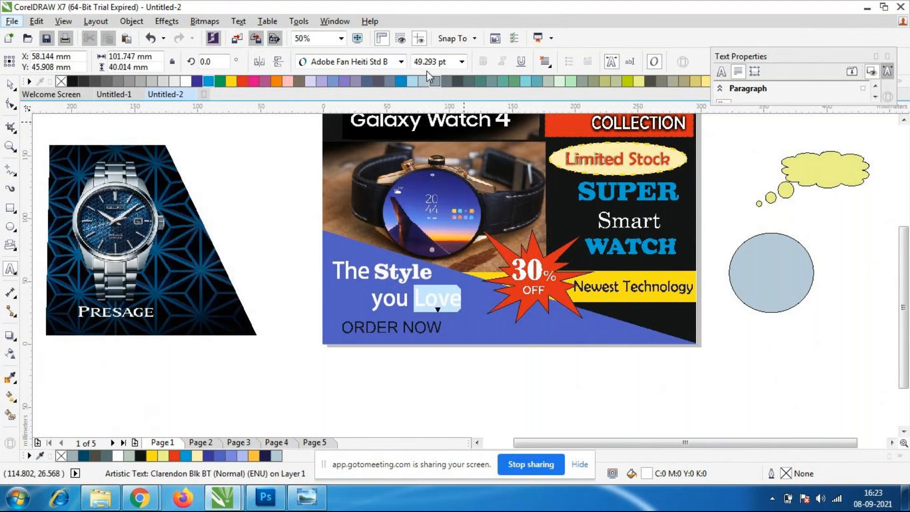
pyautogui.click(403, 64)
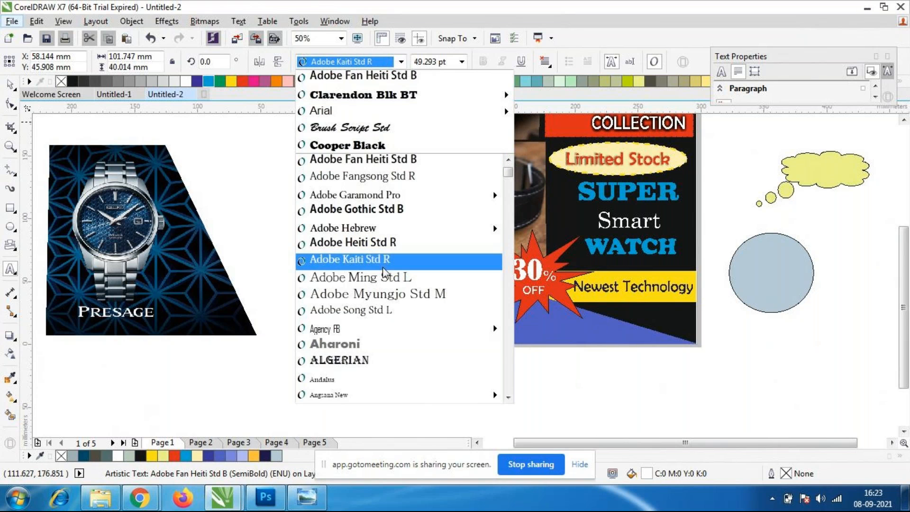
pyautogui.click(358, 361)
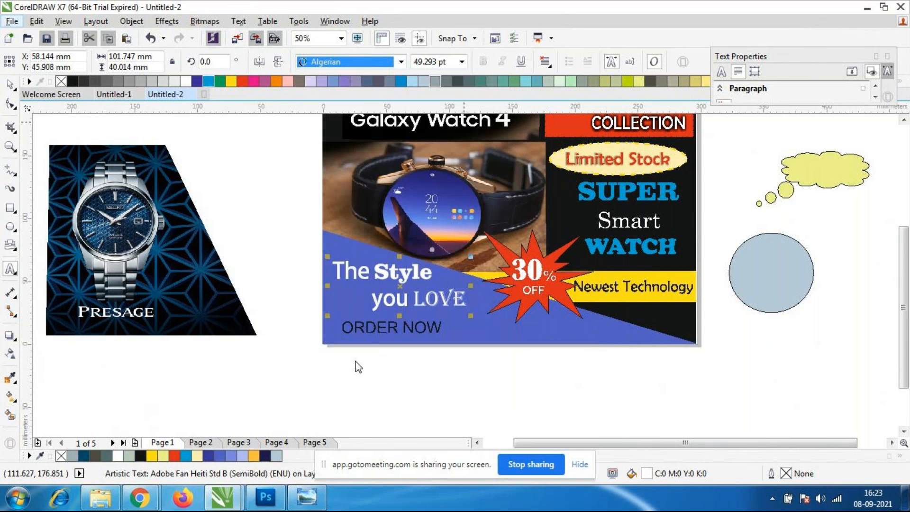
# Recolour the word "Love" in the tagline red (C0 M100 Y100 K0).
pyautogui.click(419, 303)
pyautogui.moveTo(415, 304); pyautogui.dragTo(466, 303)
pyautogui.click(242, 81)
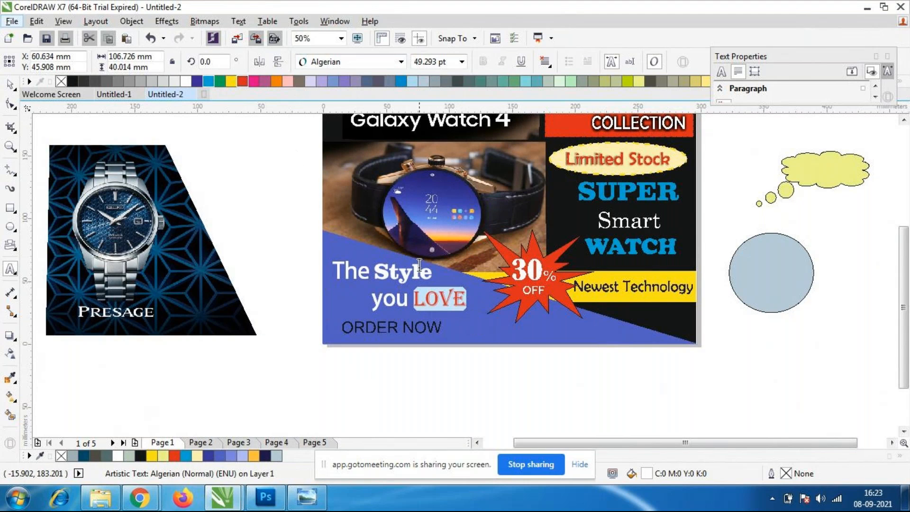
# Recolour the word "Style" in the tagline dark blue (C100 M100 Y0 K0).
pyautogui.press('Left')
pyautogui.moveTo(430, 273); pyautogui.dragTo(374, 272)
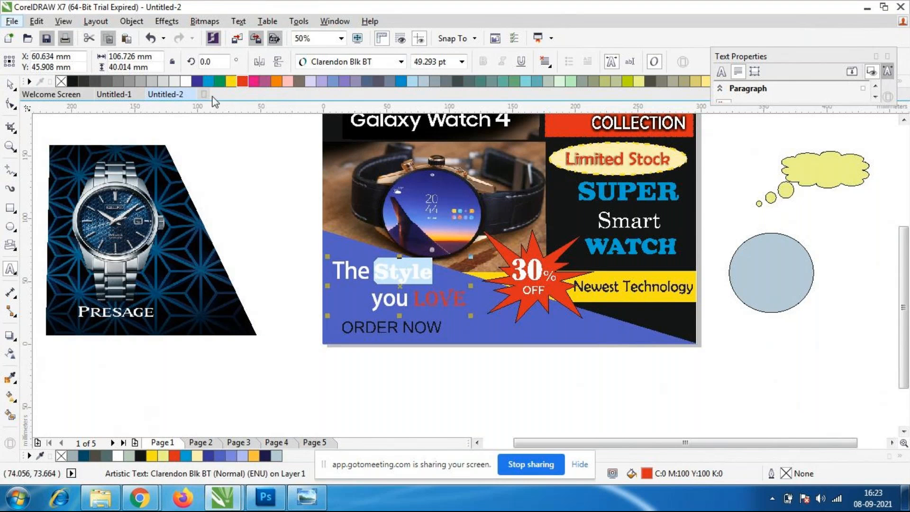
pyautogui.click(196, 82)
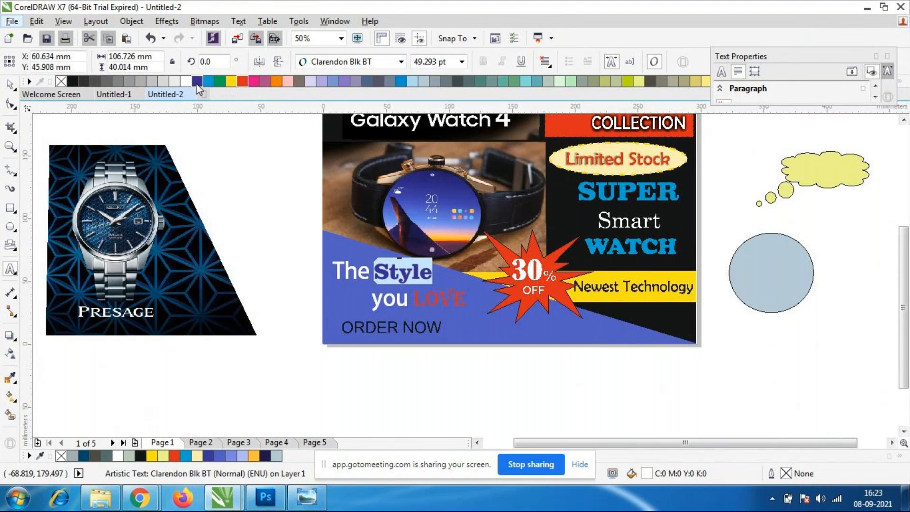
pyautogui.click(396, 273)
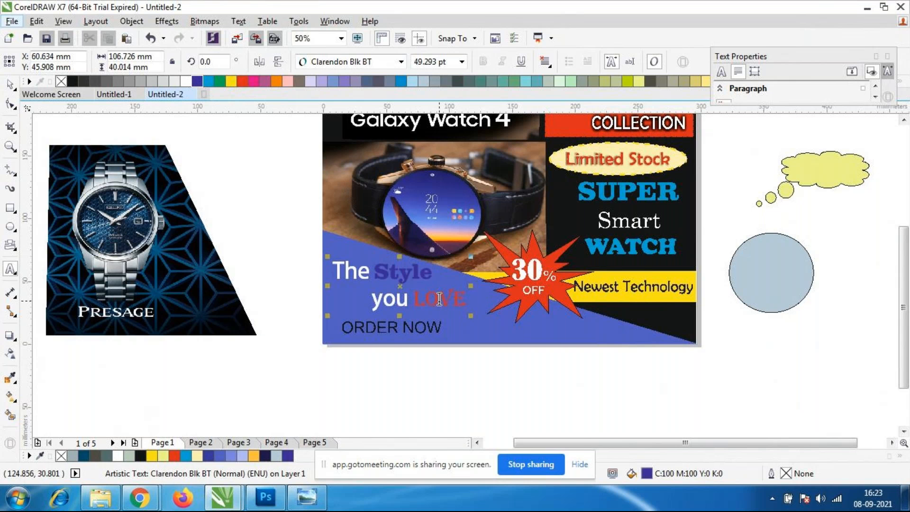
# Set the word "you" in the tagline in Adobe Heiti Std R at 42 pt.
pyautogui.scroll(2, 428, 299)
pyautogui.moveTo(384, 298); pyautogui.dragTo(313, 298)
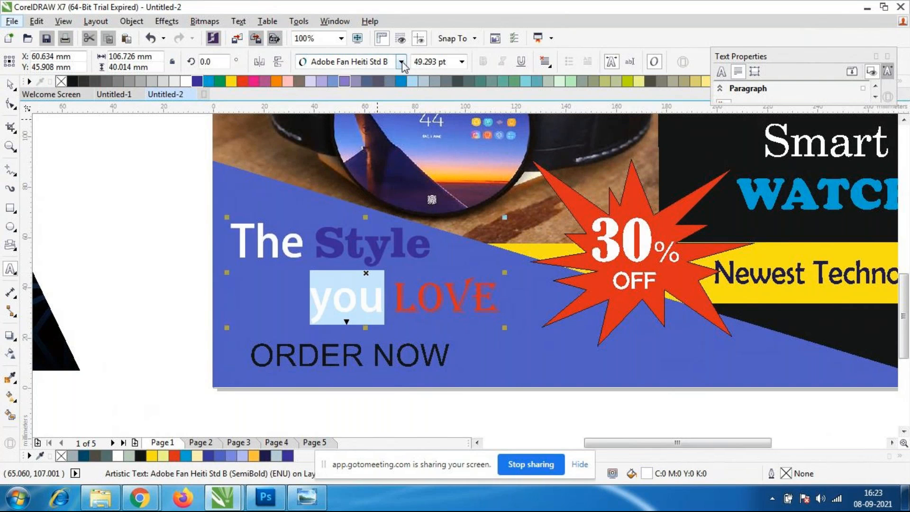
pyautogui.click(401, 61)
pyautogui.click(385, 242)
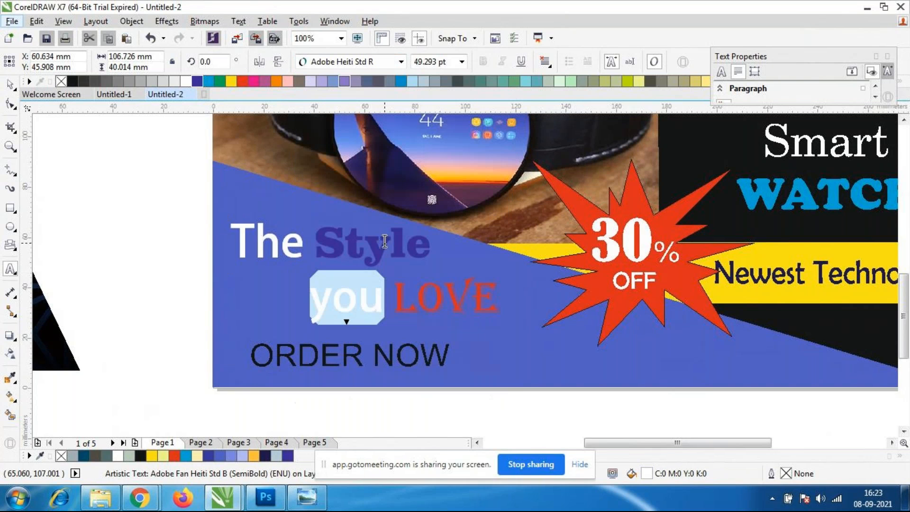
pyautogui.click(387, 306)
pyautogui.moveTo(379, 304); pyautogui.dragTo(308, 303)
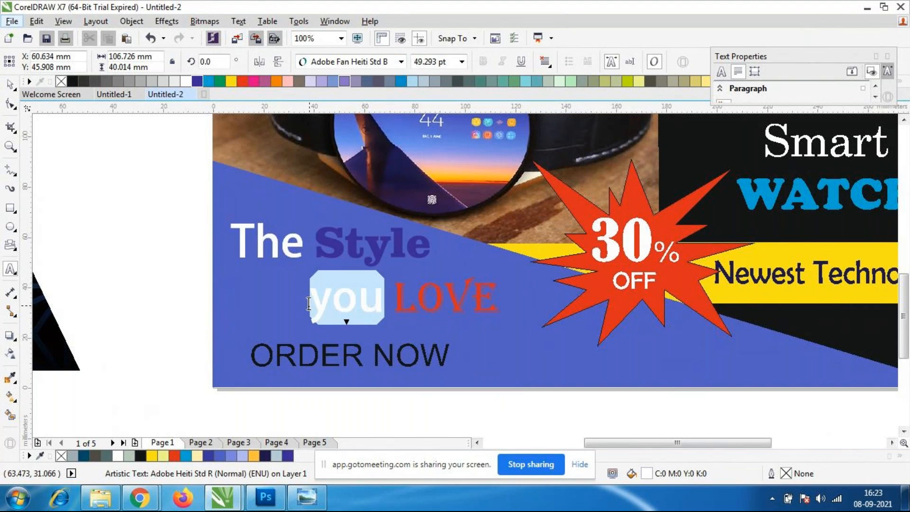
pyautogui.click(462, 62)
pyautogui.write('42')
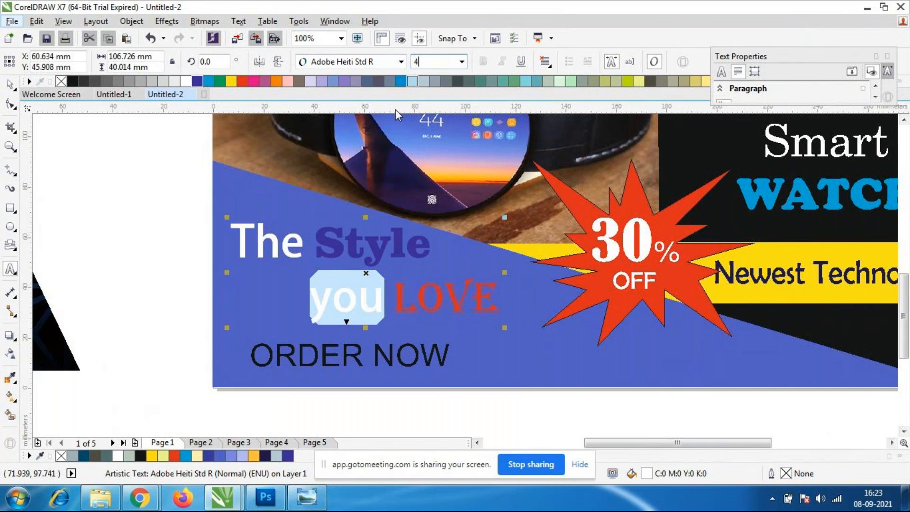
pyautogui.press('Return')
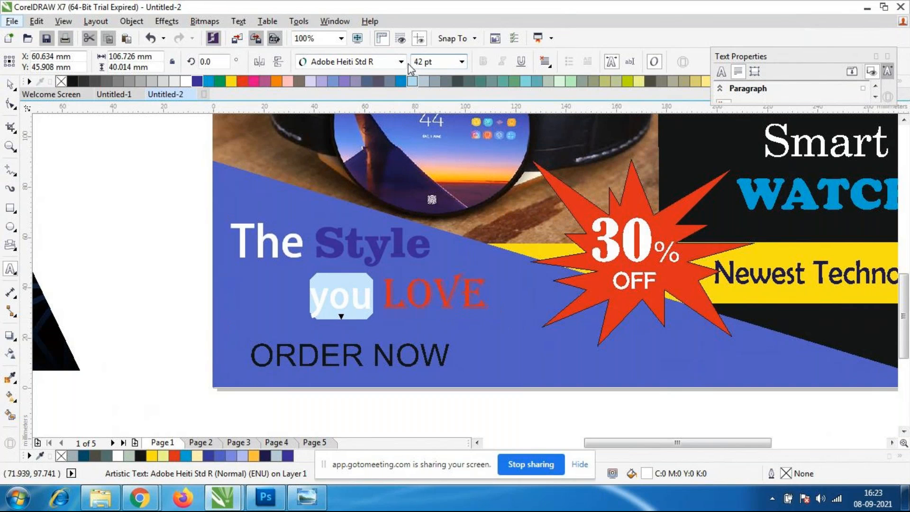
# Enlarge the word "Love" in the tagline to 52 pt, trying 50 pt first.
pyautogui.click(398, 298)
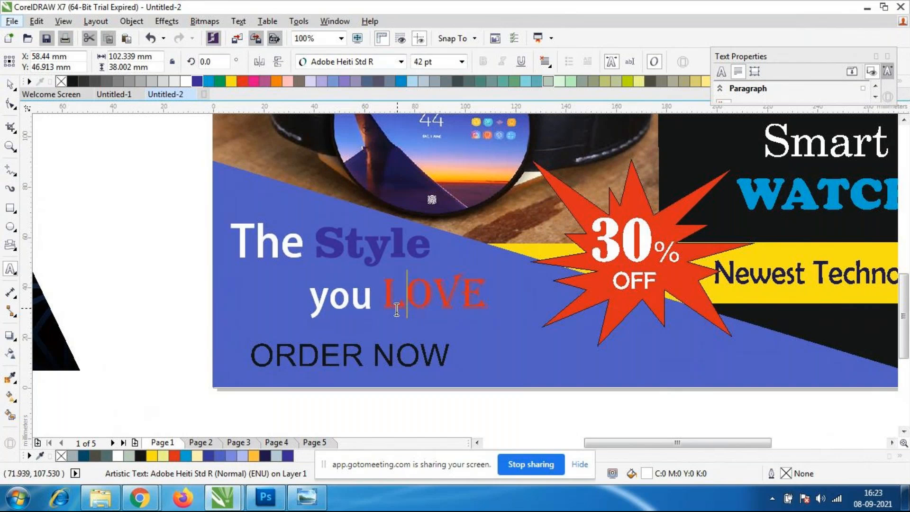
pyautogui.doubleClick(387, 300)
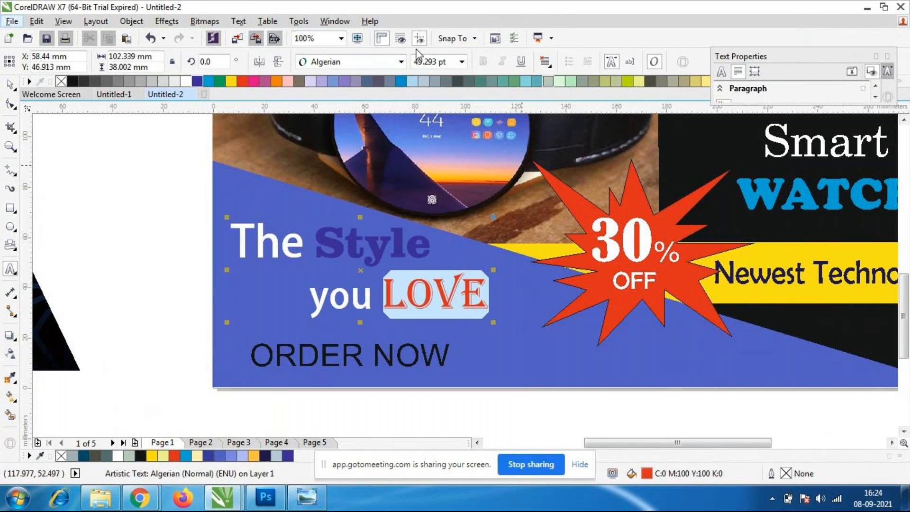
pyautogui.click(461, 62)
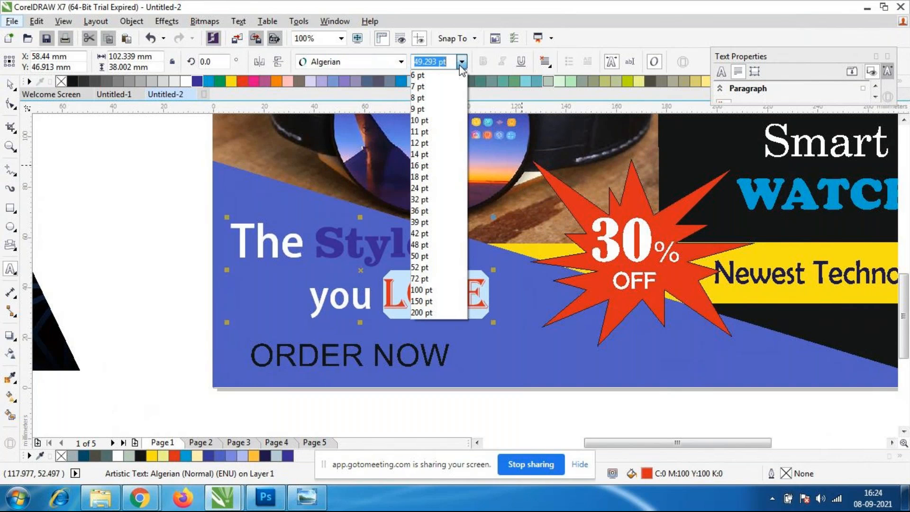
pyautogui.click(420, 256)
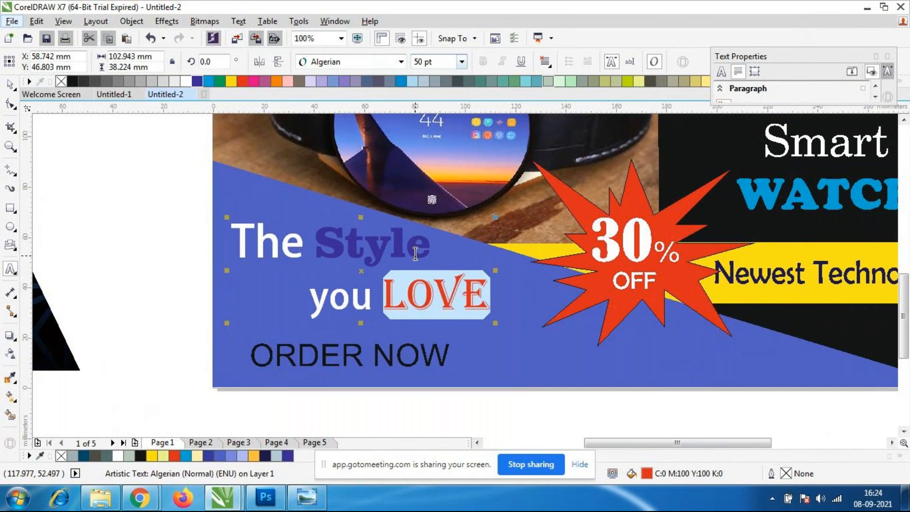
pyautogui.click(437, 64)
pyautogui.write('52')
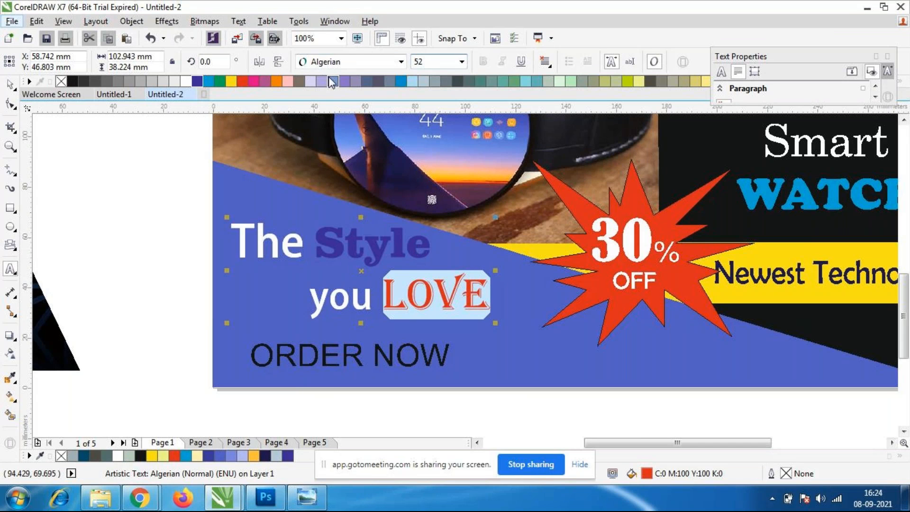
pyautogui.press('Return')
# Change the font of the word "Love" in the tagline to Bauhaus 93.
pyautogui.click(401, 62)
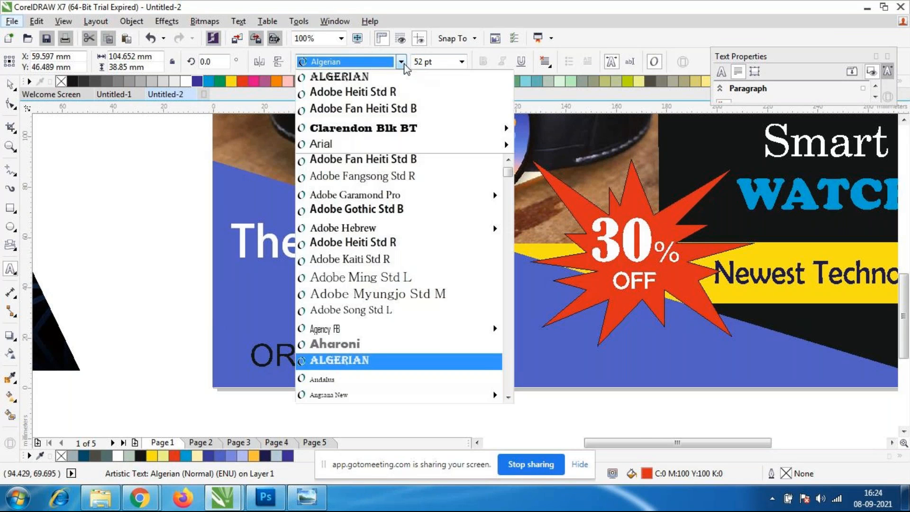
pyautogui.scroll(-5, 399, 240)
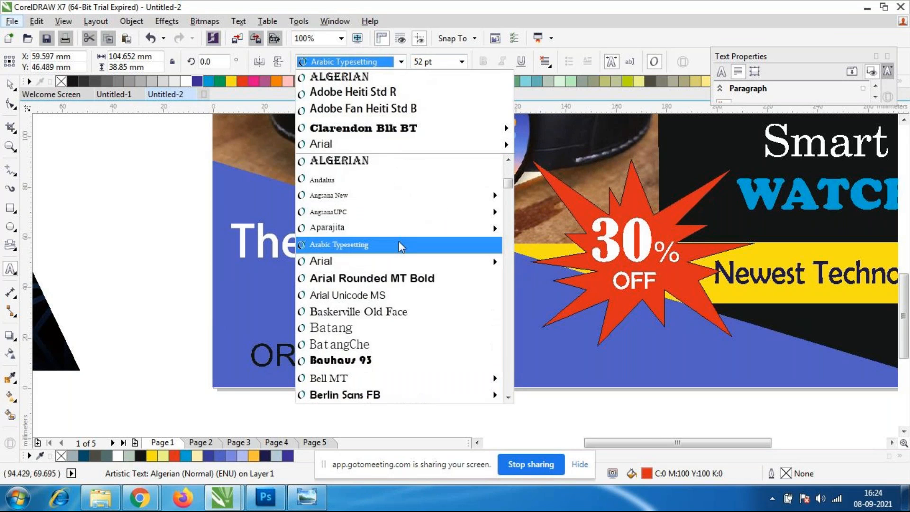
pyautogui.click(358, 313)
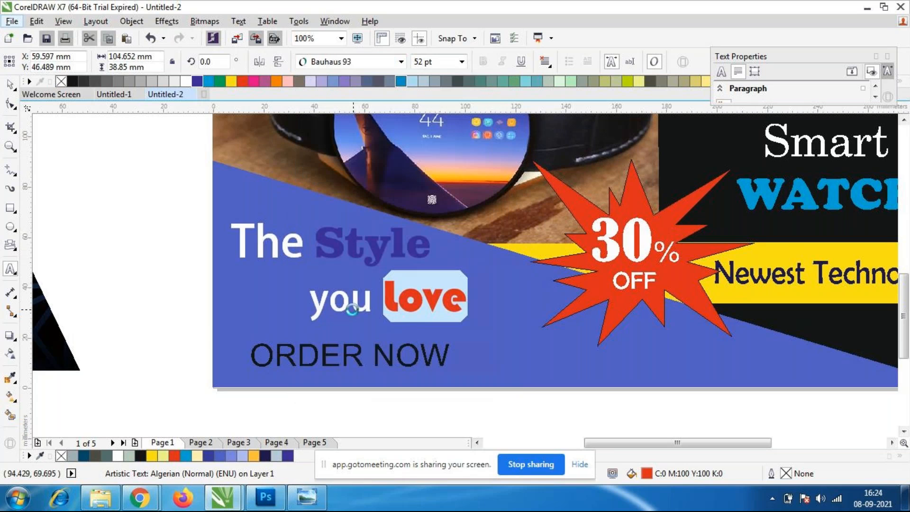
pyautogui.click(437, 300)
# Move the whole tagline slightly down to about X 53.2, Y 44.3 mm.
pyautogui.click(10, 84)
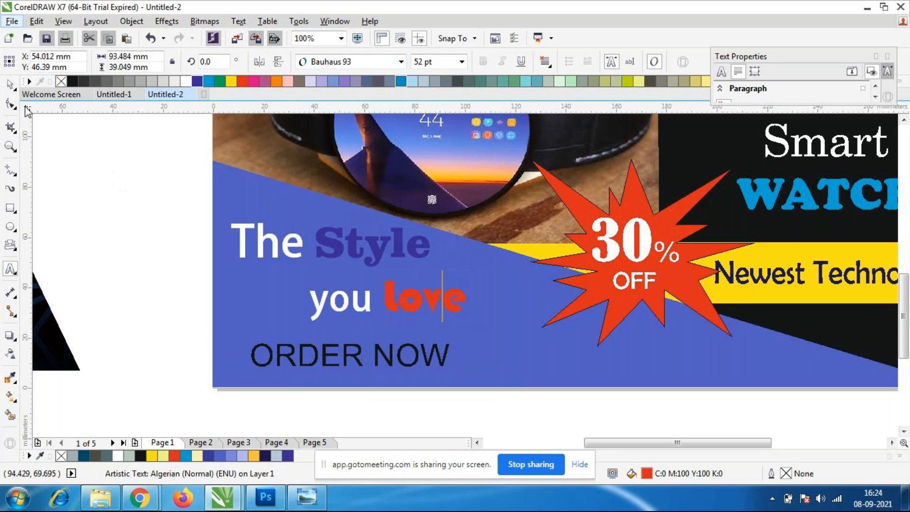
pyautogui.moveTo(404, 302); pyautogui.dragTo(403, 307)
pyautogui.doubleClick(315, 305)
pyautogui.moveTo(315, 305); pyautogui.dragTo(467, 310)
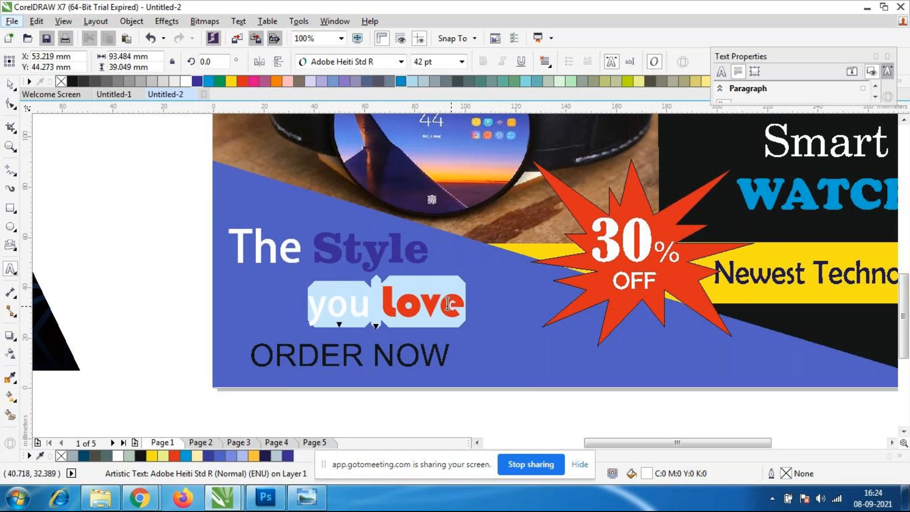
pyautogui.click(332, 305)
pyautogui.click(306, 315)
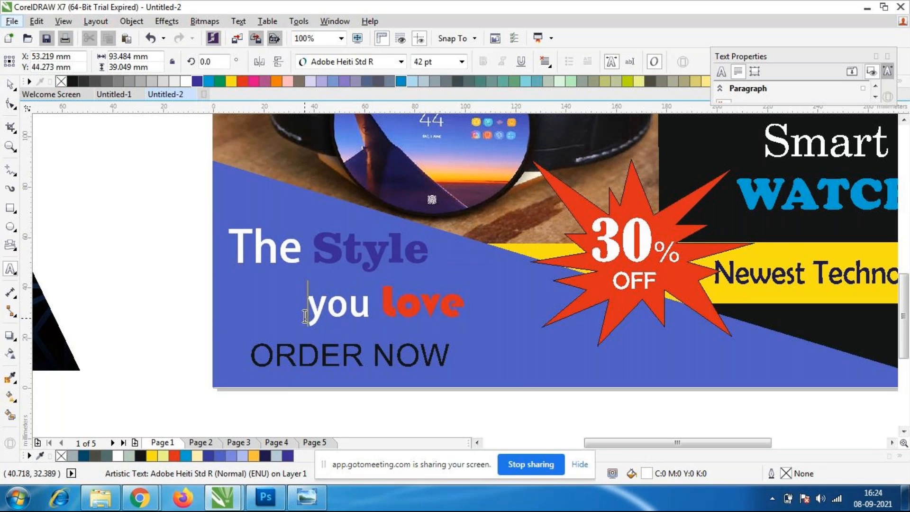
pyautogui.click(9, 84)
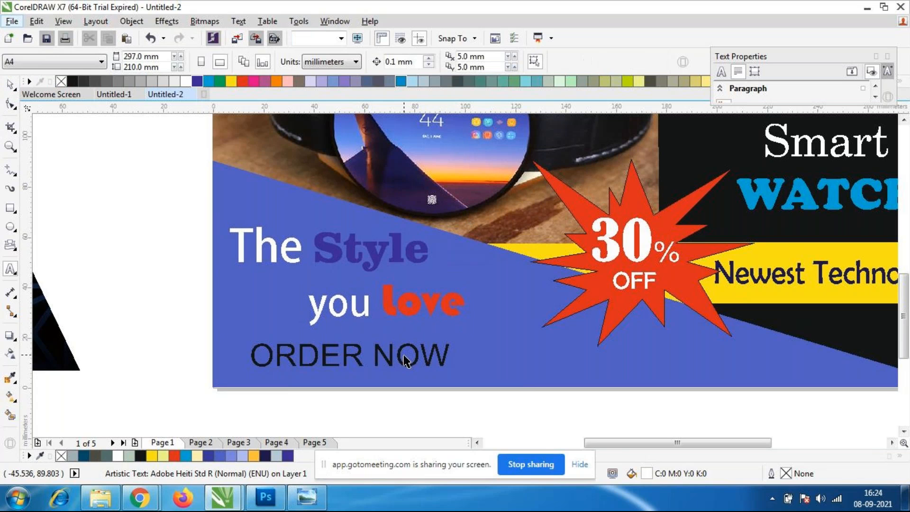
# Shift the blue slanted shape behind the tagline slightly down and left, to about X 145.9, Y 43.8 mm.
pyautogui.click(387, 369)
pyautogui.click(384, 373)
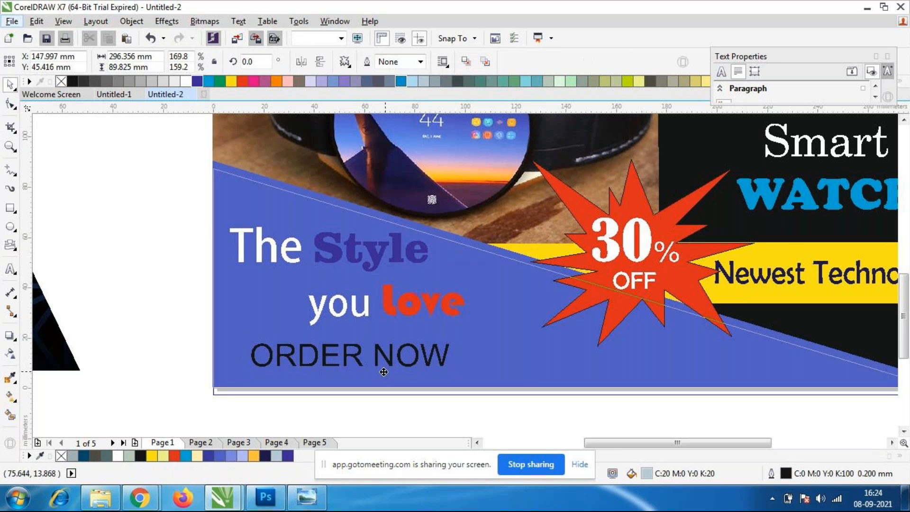
pyautogui.moveTo(401, 381); pyautogui.dragTo(365, 371)
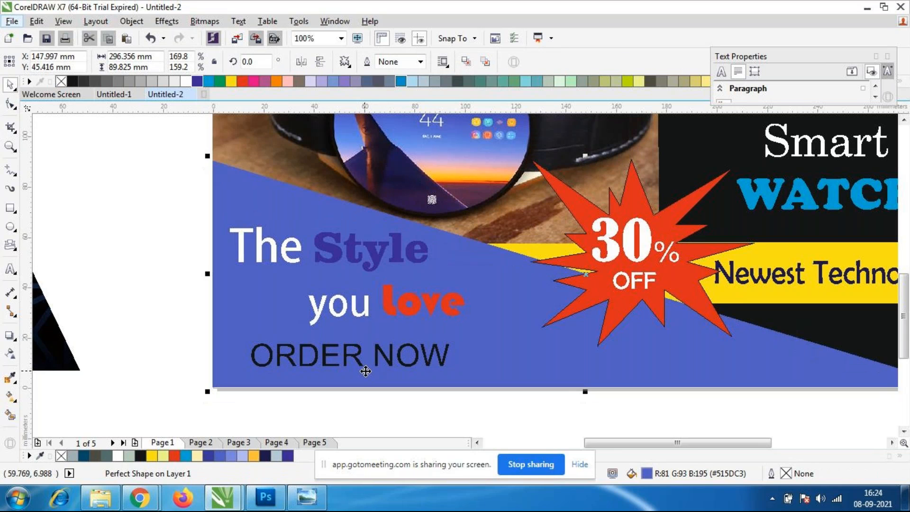
pyautogui.click(306, 364)
pyautogui.moveTo(311, 359); pyautogui.dragTo(306, 364)
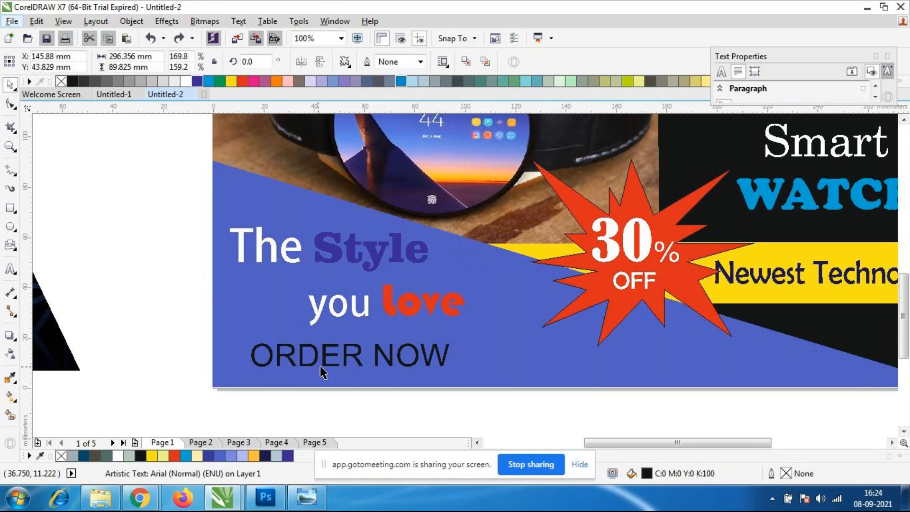
# Draw a rectangle about 99 × 16.4 mm over the "ORDER NOW" text and fill it white.
pyautogui.click(13, 211)
pyautogui.click(12, 230)
pyautogui.click(13, 232)
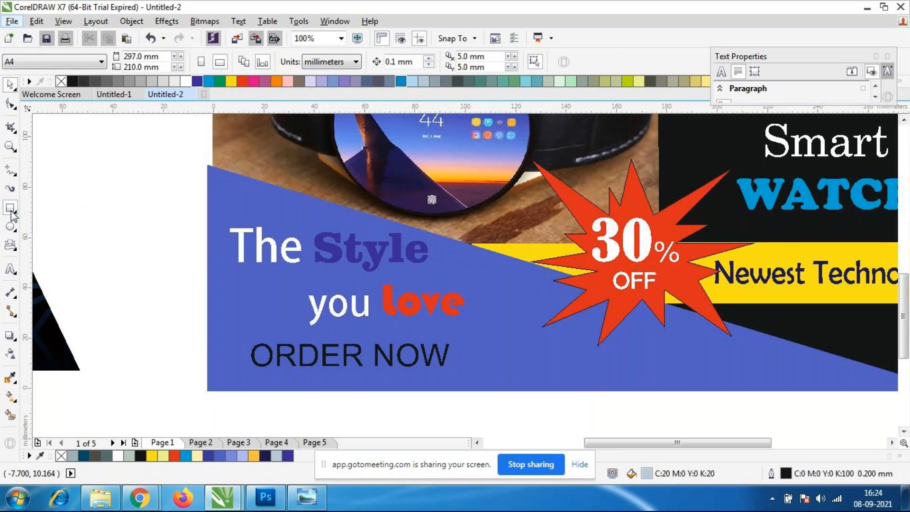
pyautogui.click(13, 212)
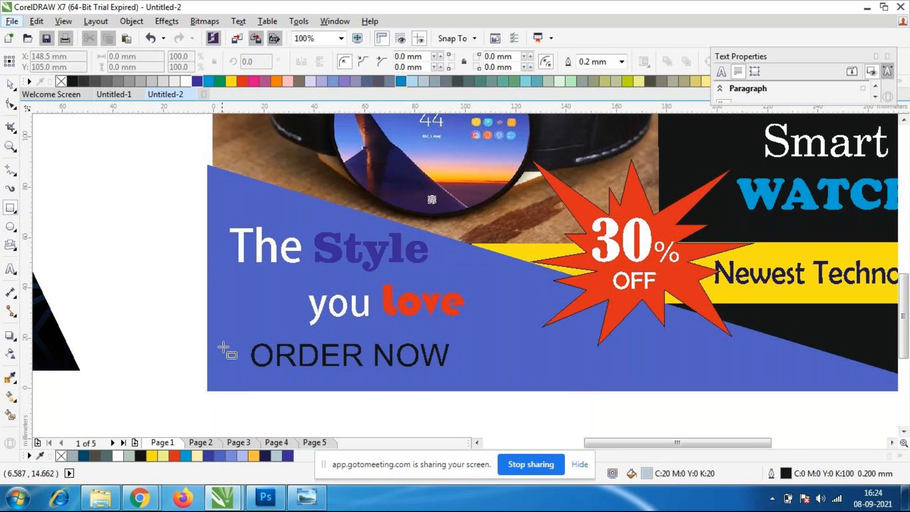
pyautogui.moveTo(221, 338); pyautogui.dragTo(469, 378)
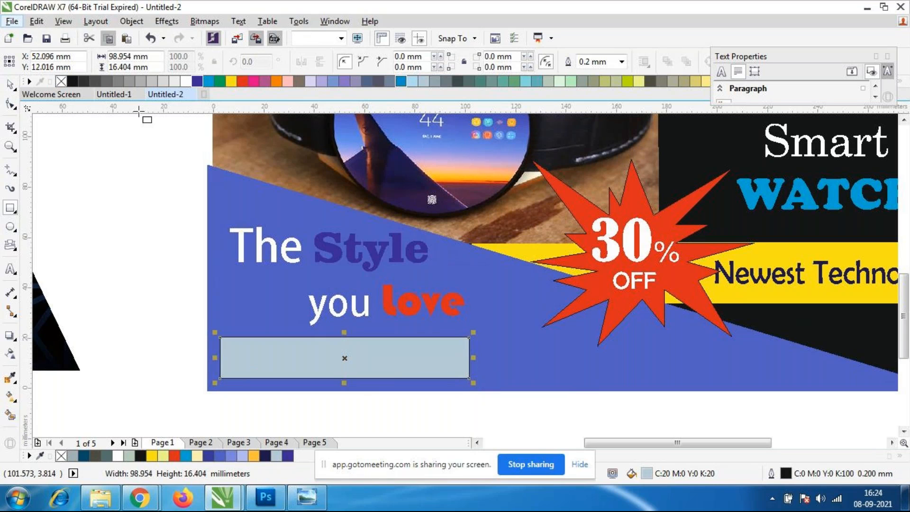
pyautogui.click(186, 83)
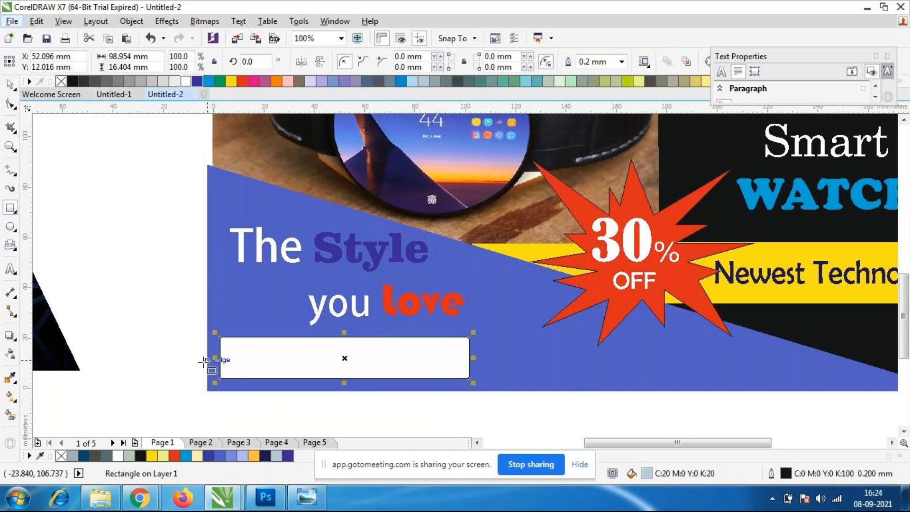
# Fill the rectangle over "ORDER NOW" with the black sampled from the poster using the Color Eyedropper.
pyautogui.click(211, 345)
pyautogui.press('space')
pyautogui.click(363, 371)
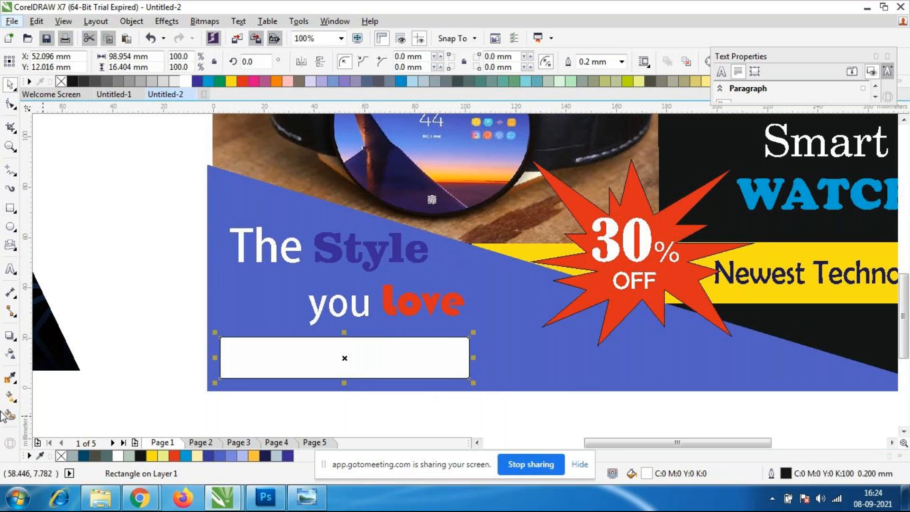
pyautogui.click(10, 378)
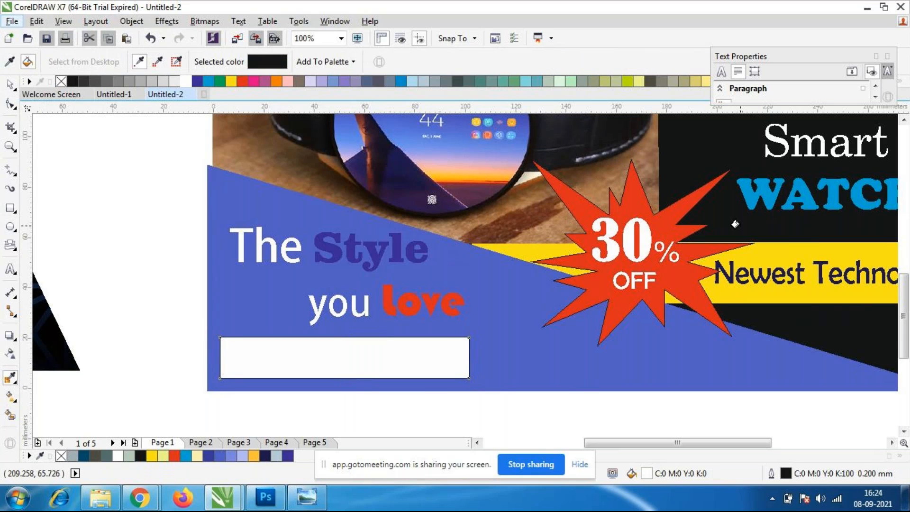
pyautogui.click(331, 361)
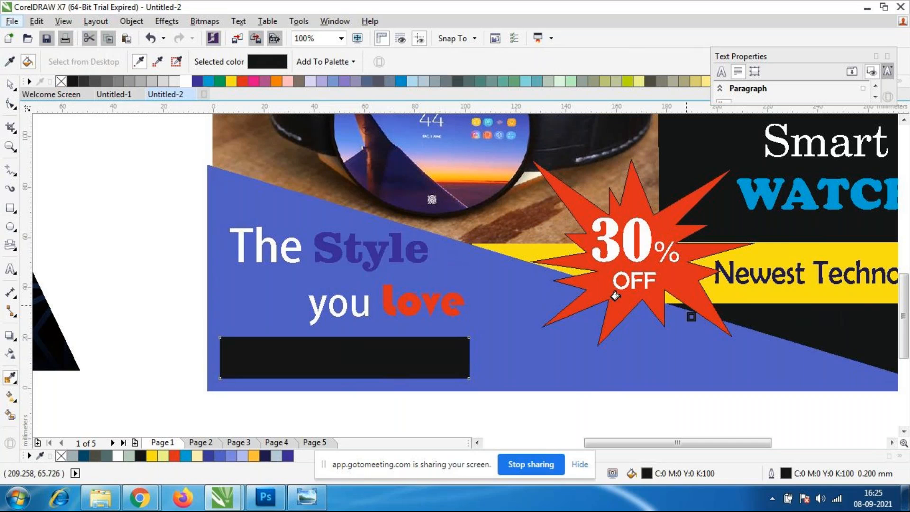
# Recolour the black bar over "ORDER NOW" with the yellow sampled from the "Newest Technology" band using the Color Eyedropper.
pyautogui.click(9, 383)
pyautogui.click(11, 85)
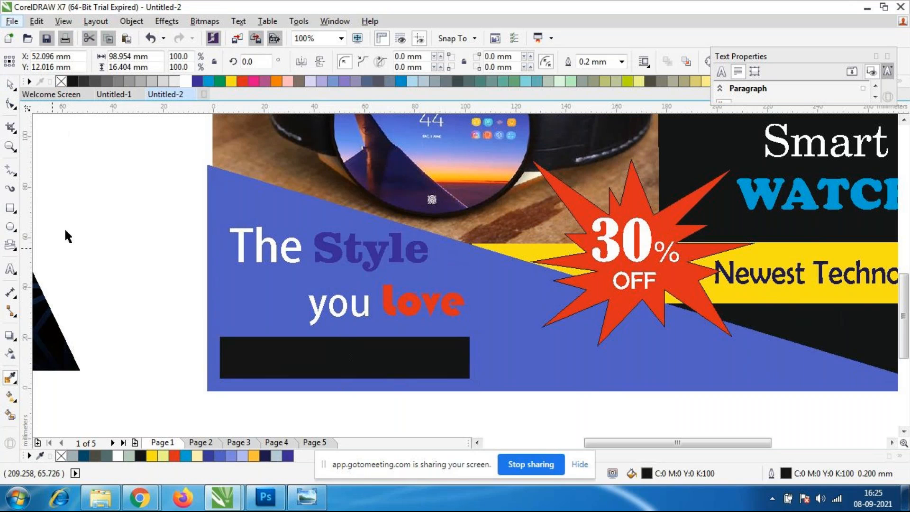
pyautogui.press('Escape')
pyautogui.click(10, 377)
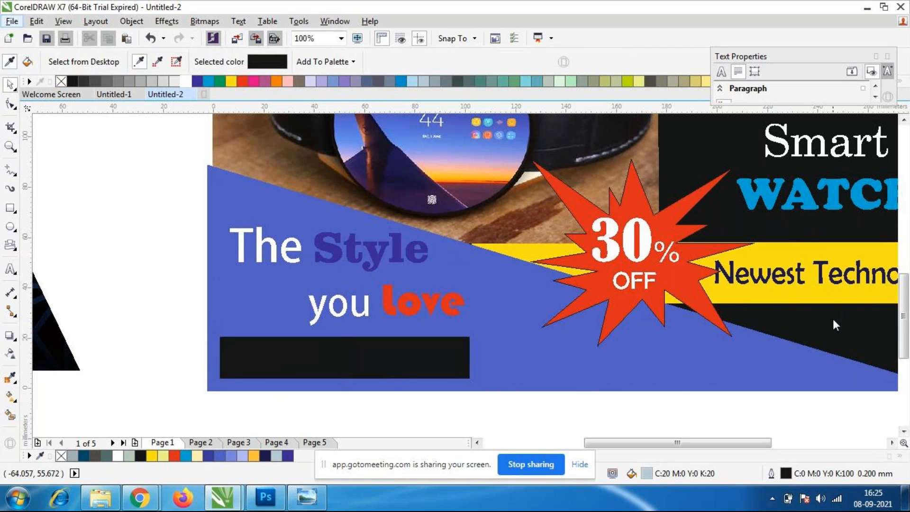
pyautogui.click(745, 300)
pyautogui.click(269, 354)
pyautogui.click(8, 83)
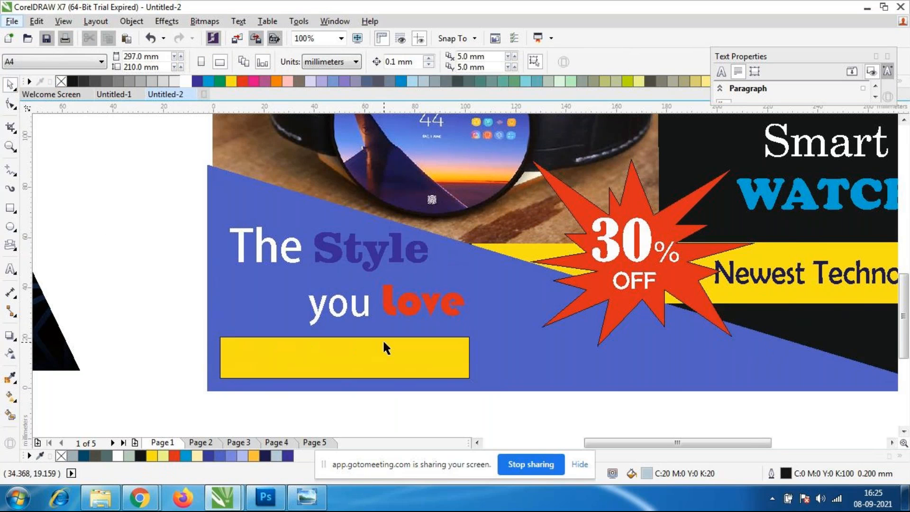
pyautogui.click(364, 359)
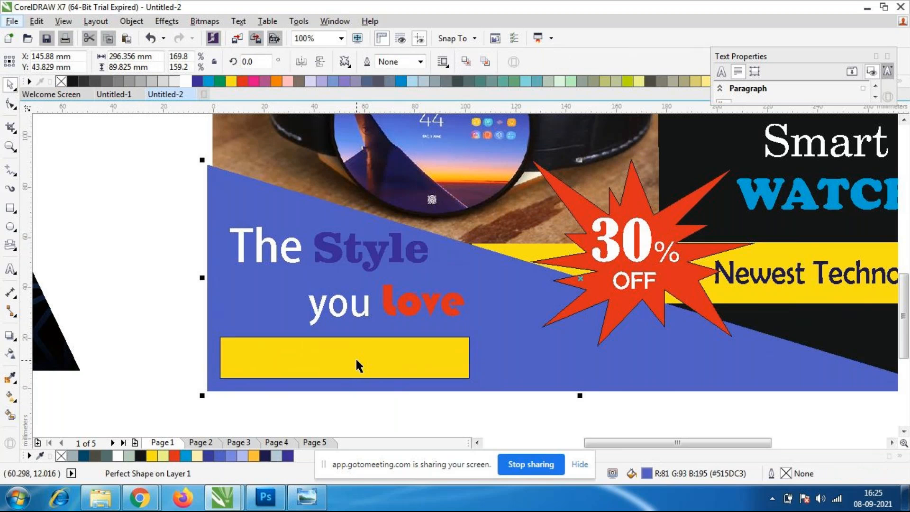
pyautogui.click(355, 357)
pyautogui.keyDown('alt'); pyautogui.click(350, 359); pyautogui.keyUp('alt')
pyautogui.keyDown('alt'); pyautogui.click(348, 360); pyautogui.keyUp('alt')
pyautogui.keyDown('alt'); pyautogui.click(346, 359); pyautogui.keyUp('alt')
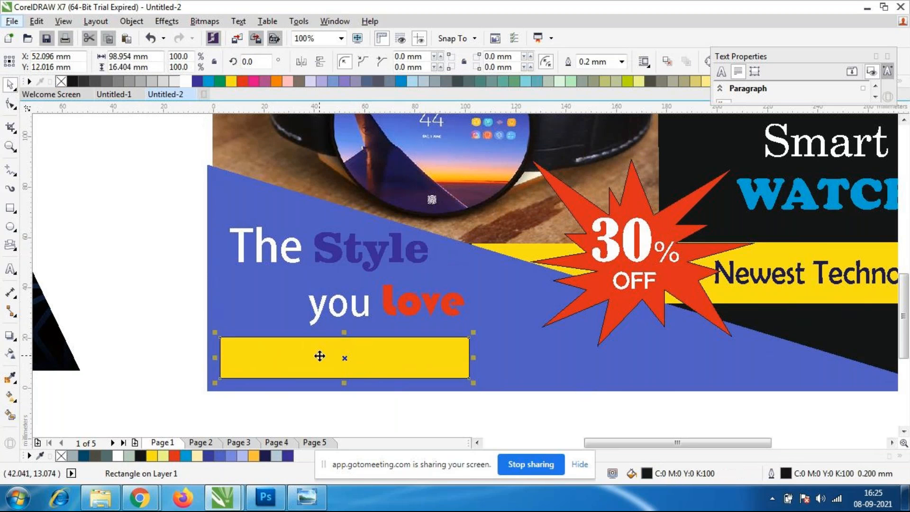
pyautogui.keyDown('alt'); pyautogui.click(344, 357); pyautogui.keyUp('alt')
pyautogui.press('Escape')
pyautogui.click(287, 363)
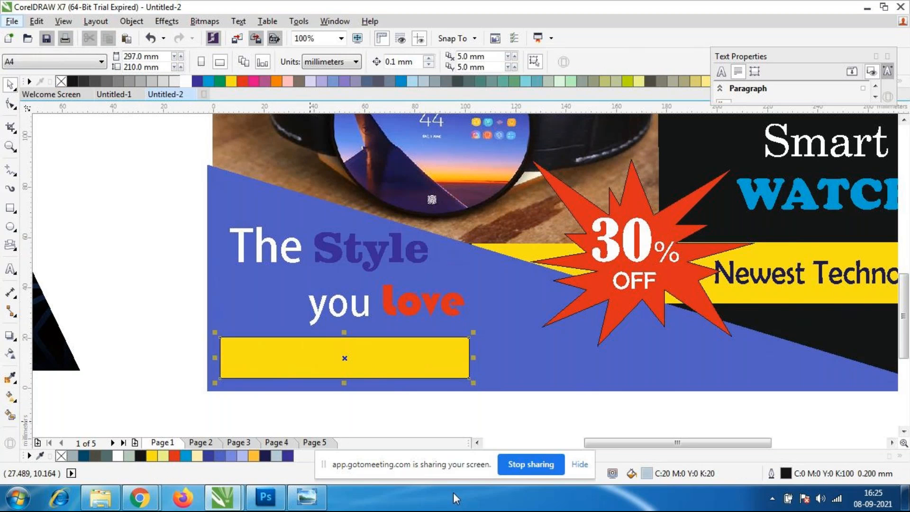
pyautogui.keyDown('alt'); pyautogui.click(341, 361); pyautogui.keyUp('alt')
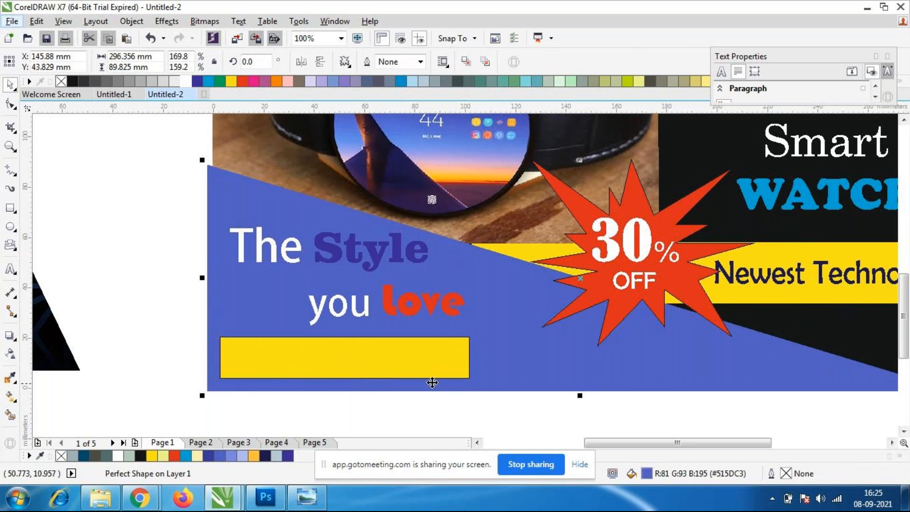
# Bring the hidden "ORDER NOW" text to the front of the layer, above the yellow bar, and fill it red.
pyautogui.click(476, 416)
pyautogui.click(439, 362)
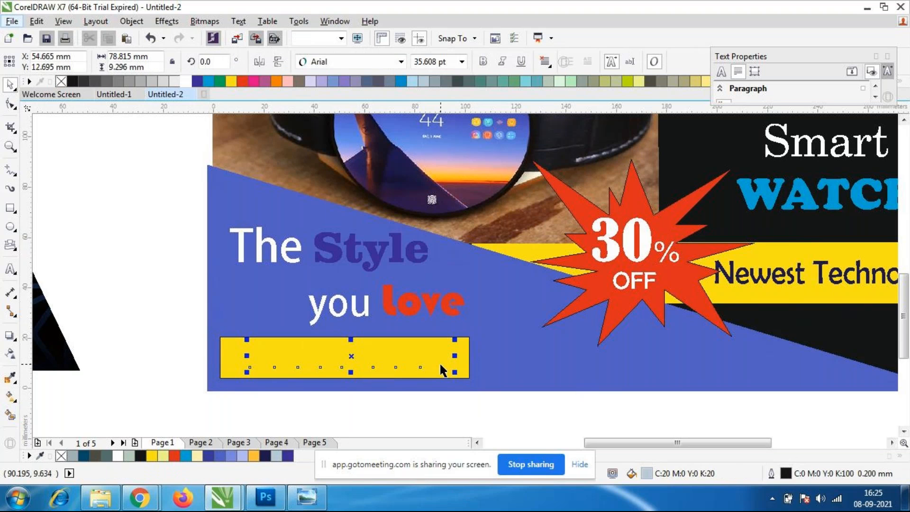
pyautogui.rightClick(350, 358)
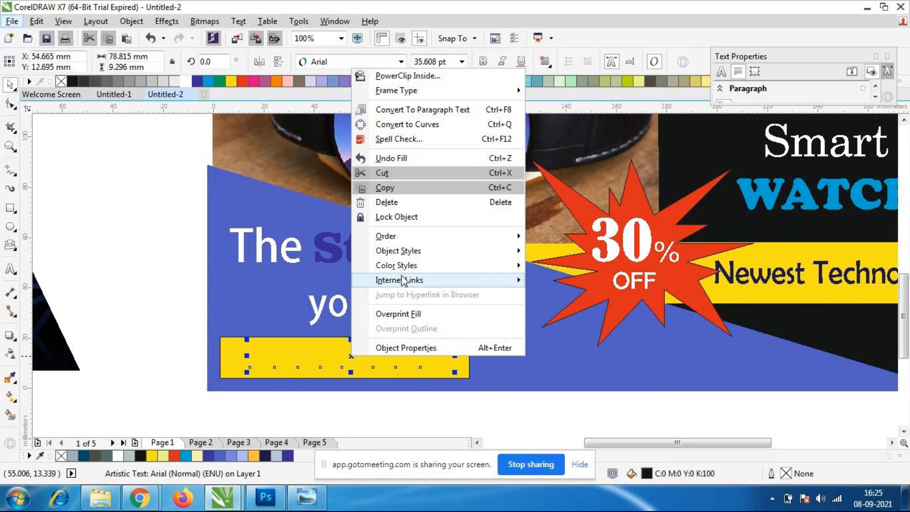
pyautogui.moveTo(375, 245)
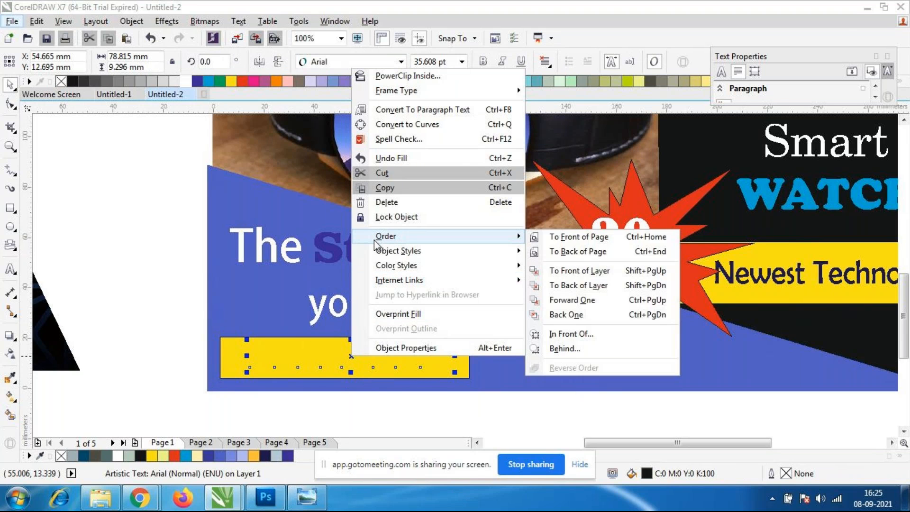
pyautogui.click(582, 276)
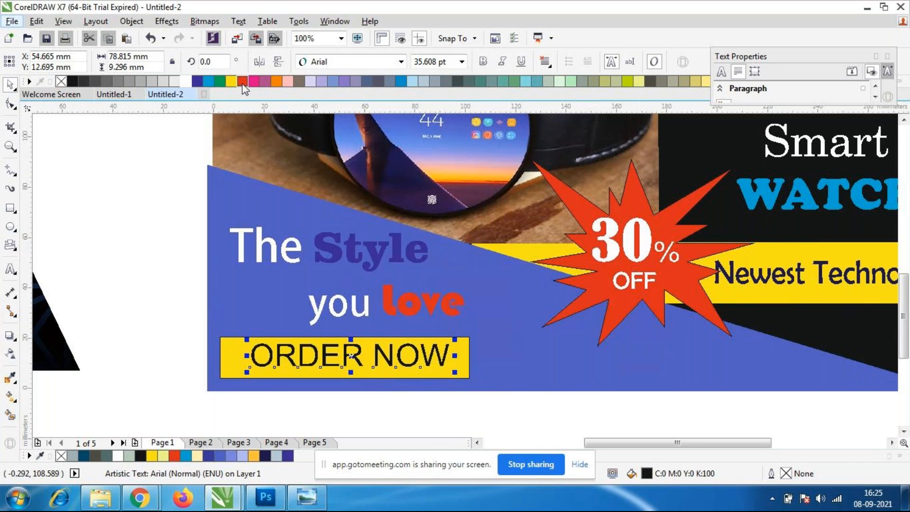
pyautogui.click(171, 303)
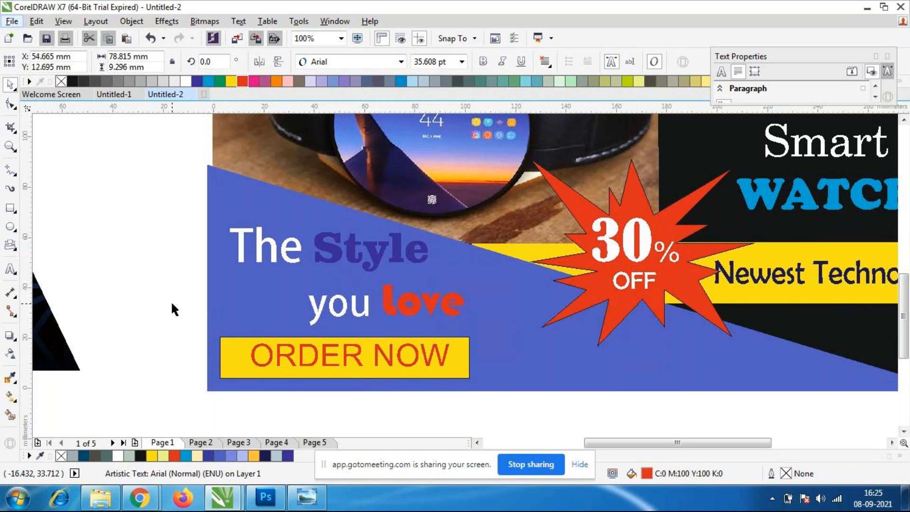
# Set the "ORDER NOW" text in Adobe Heiti Std R and move it to about X 48.7, Y 12.3 mm.
pyautogui.click(326, 356)
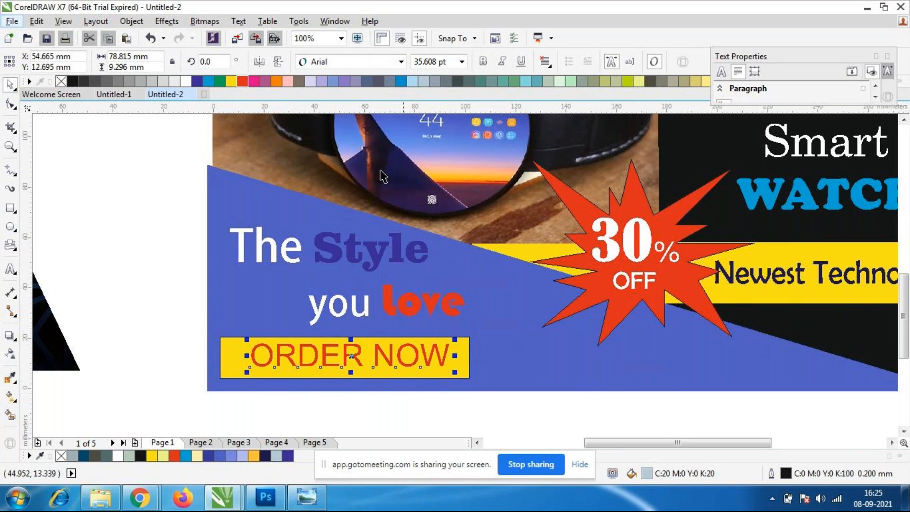
pyautogui.click(401, 62)
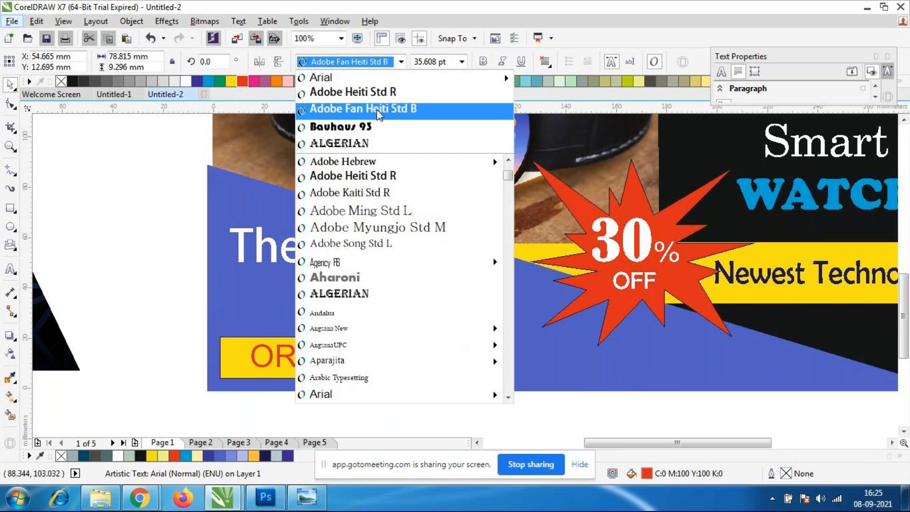
pyautogui.click(379, 95)
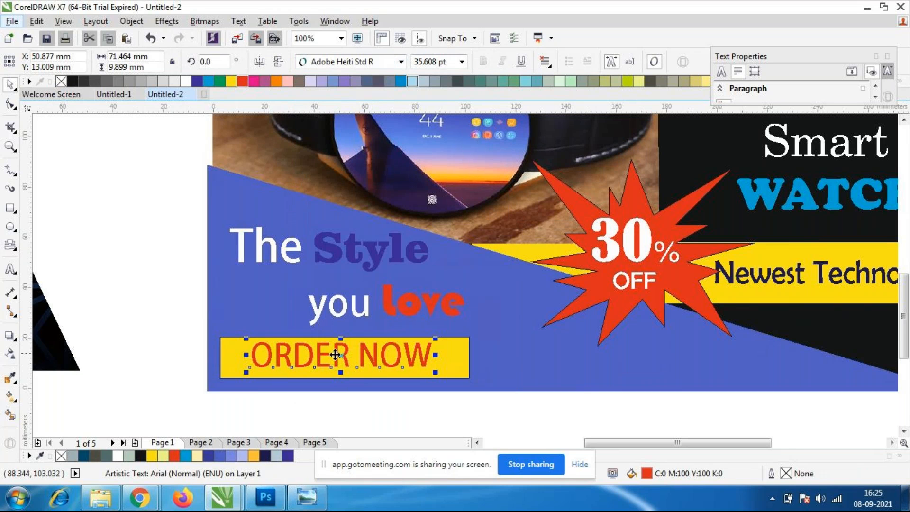
pyautogui.moveTo(337, 353); pyautogui.dragTo(332, 355)
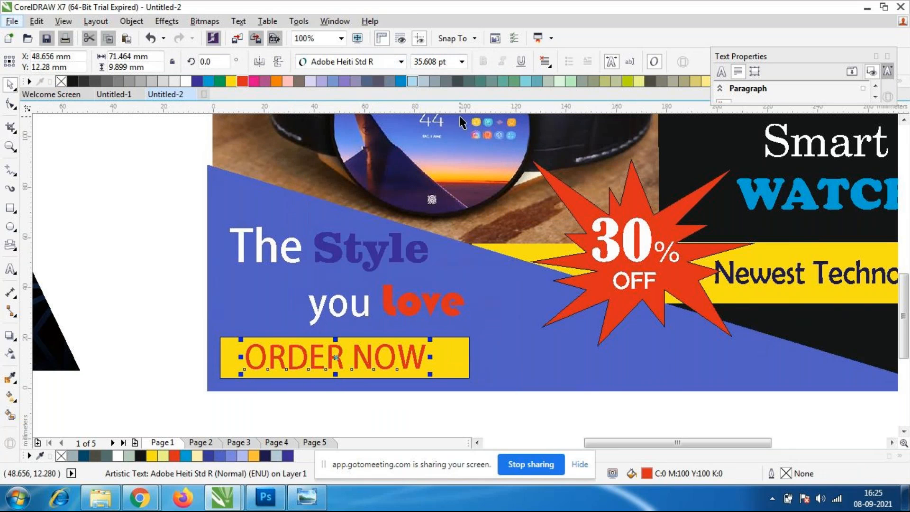
# Scale the "ORDER NOW" text down proportionally to about 30.2 pt, with Adobe Heiti Std R as its font.
pyautogui.click(401, 62)
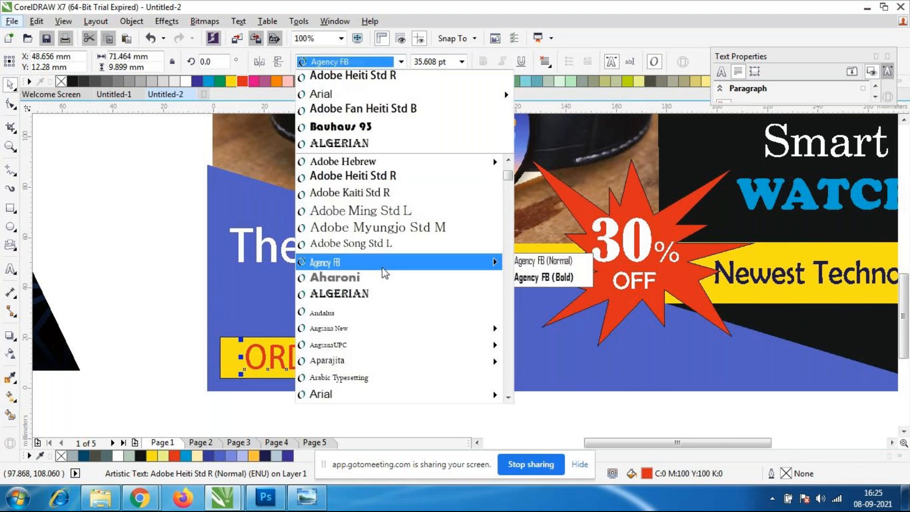
pyautogui.click(366, 178)
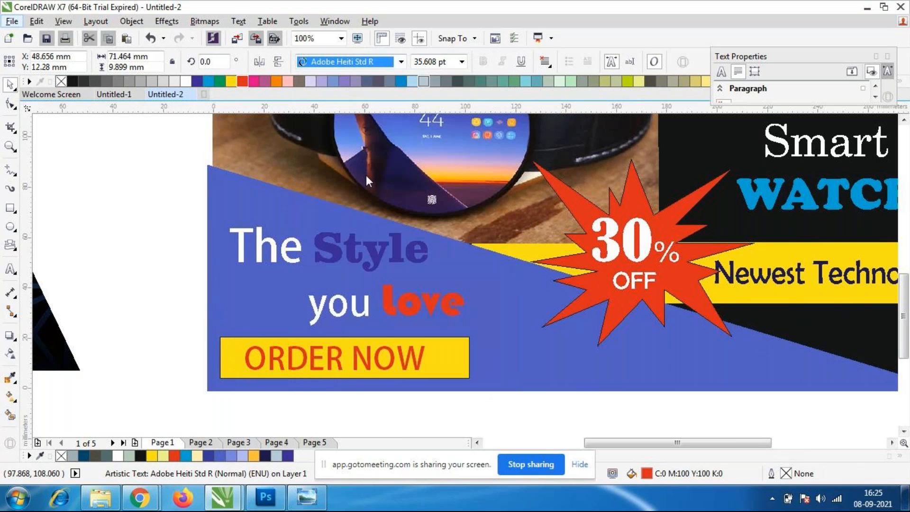
pyautogui.moveTo(432, 344); pyautogui.dragTo(419, 346)
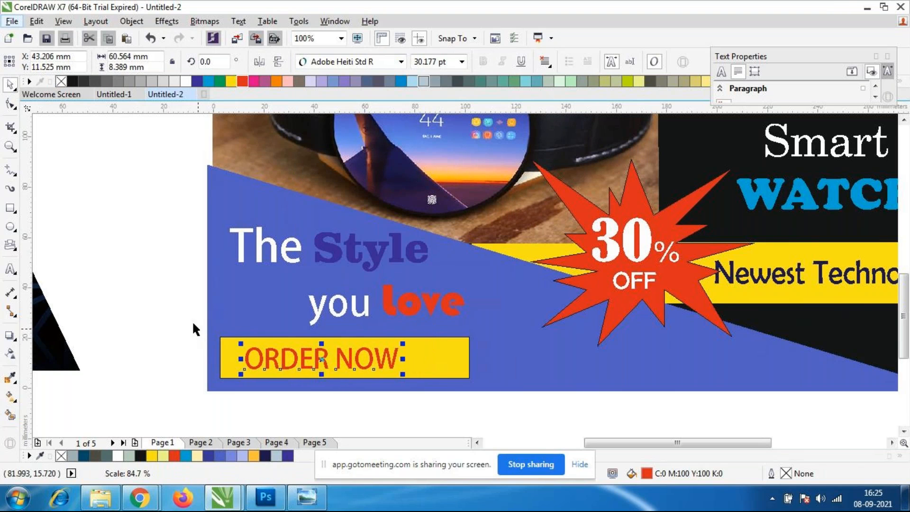
pyautogui.scroll(-2, 330, 381)
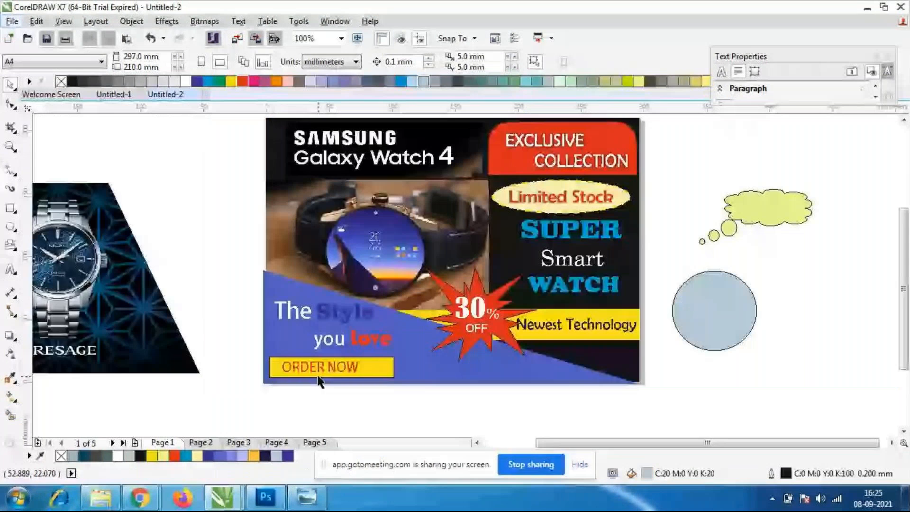
# Change the font of the "ORDER NOW" text to Adobe Fan Heiti Std B.
pyautogui.click(321, 377)
pyautogui.scroll(2, 321, 377)
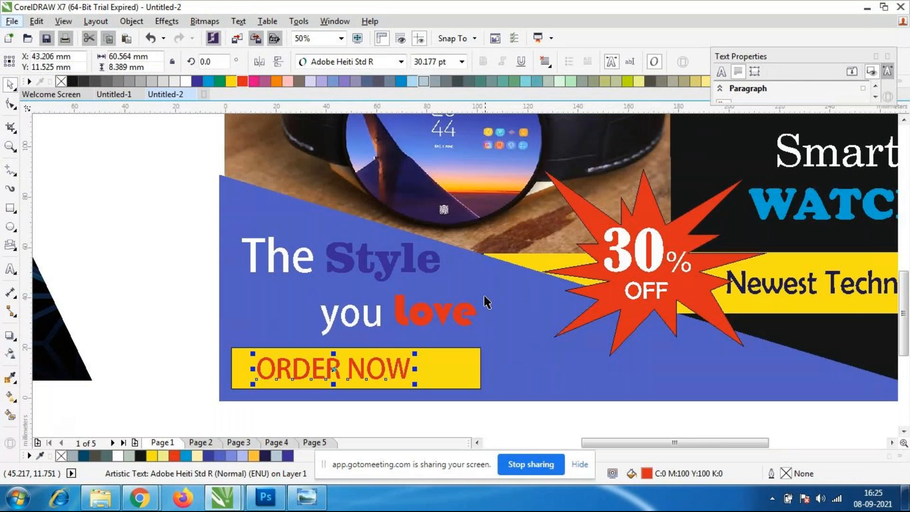
pyautogui.click(401, 63)
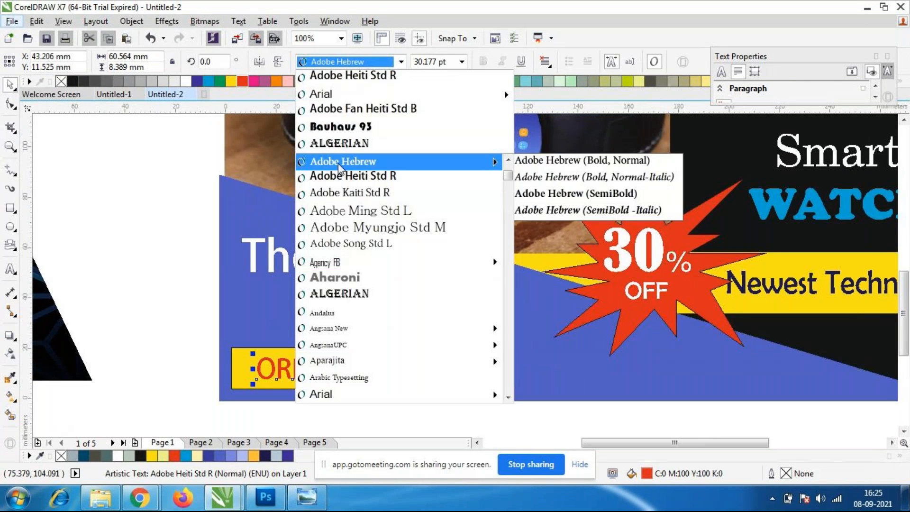
pyautogui.scroll(2, 331, 237)
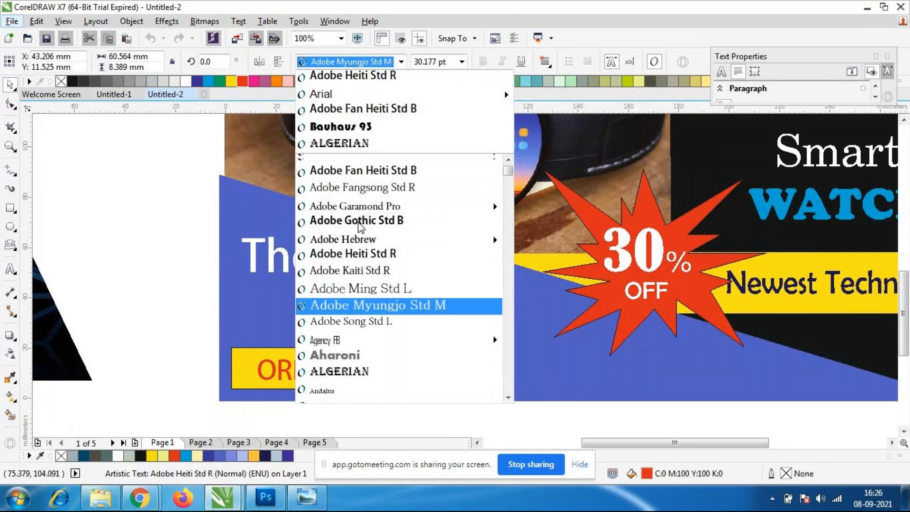
pyautogui.click(361, 109)
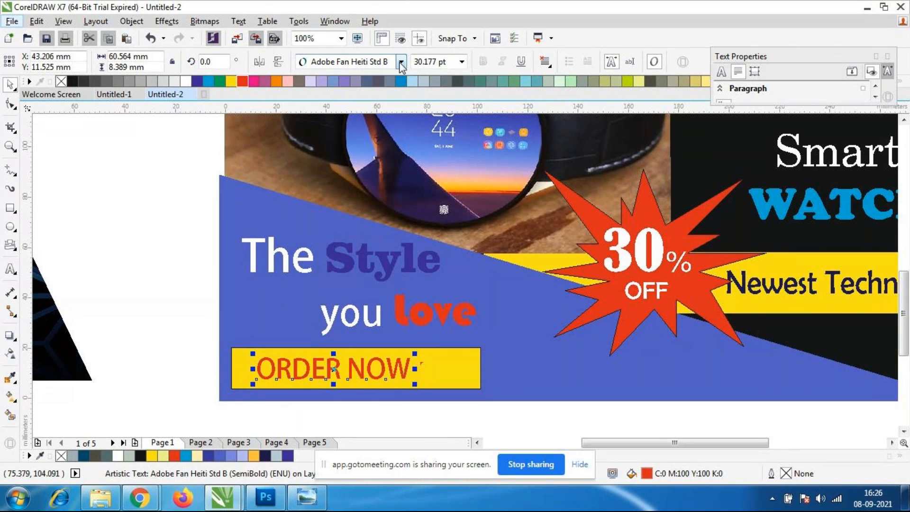
pyautogui.click(374, 62)
pyautogui.click(377, 77)
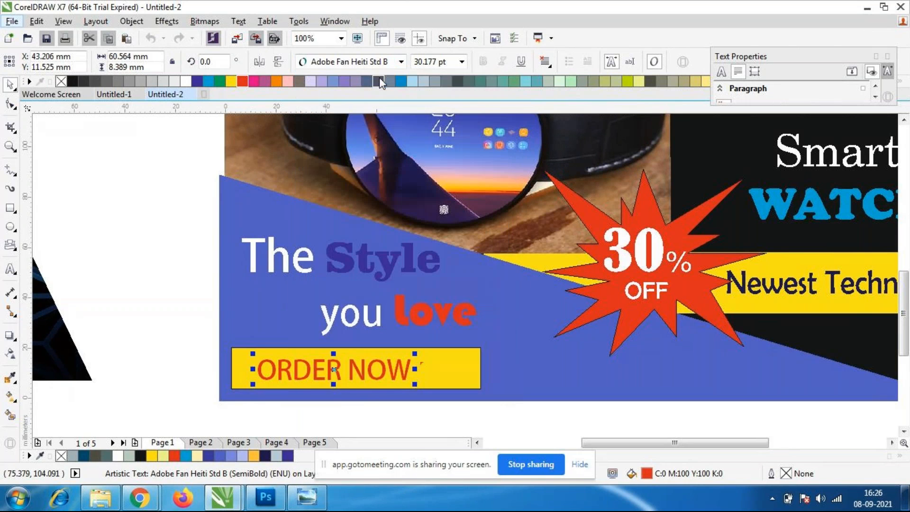
# Change the font of the "ORDER NOW" text to Aharoni.
pyautogui.click(401, 62)
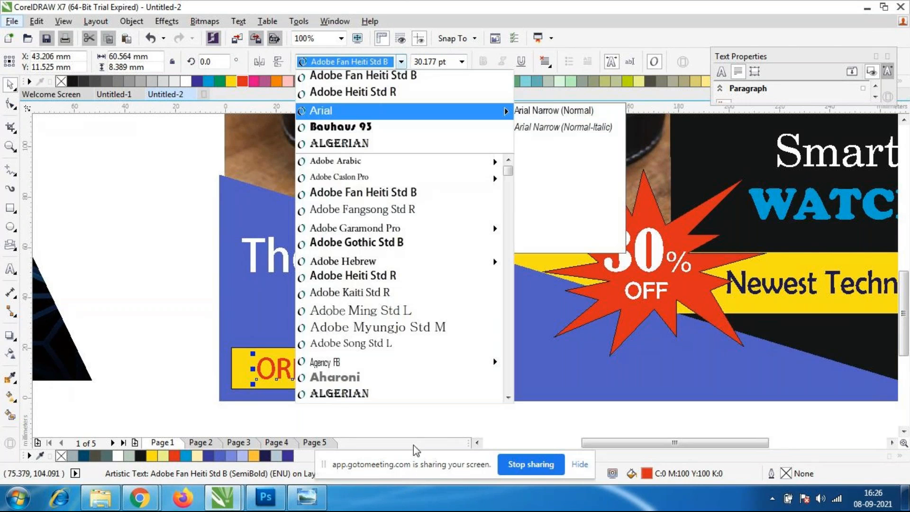
pyautogui.click(346, 378)
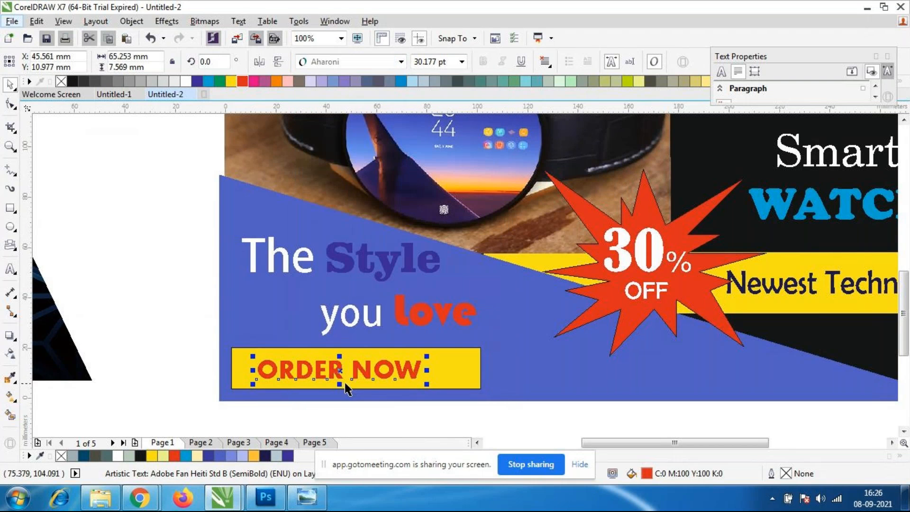
pyautogui.click(203, 318)
pyautogui.scroll(-1, 384, 358)
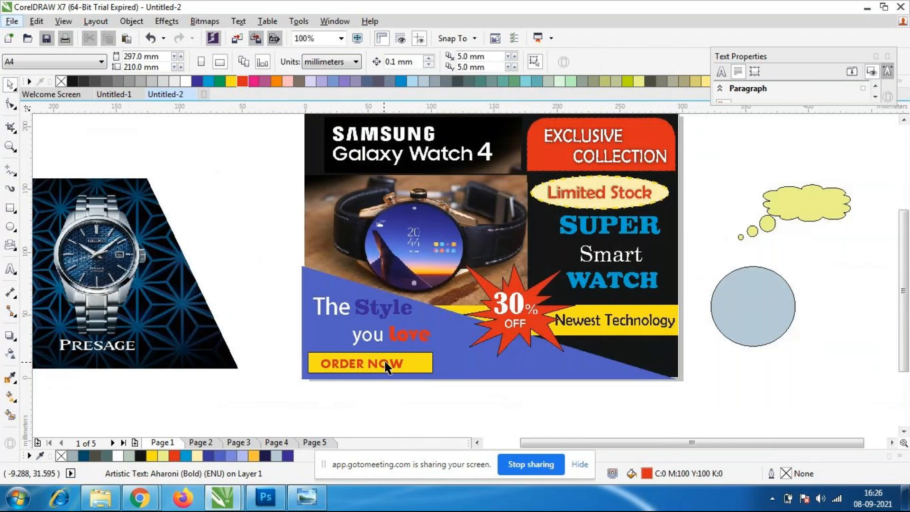
# Narrow the yellow bar behind "ORDER NOW" from both ends to about 86 mm wide.
pyautogui.scroll(1, 379, 358)
pyautogui.click(455, 364)
pyautogui.moveTo(485, 364); pyautogui.dragTo(471, 363)
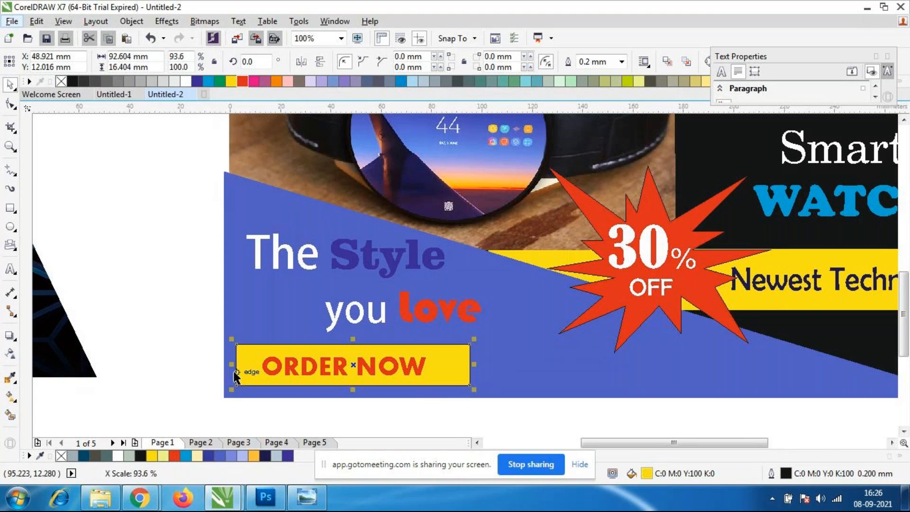
pyautogui.moveTo(233, 365); pyautogui.dragTo(250, 364)
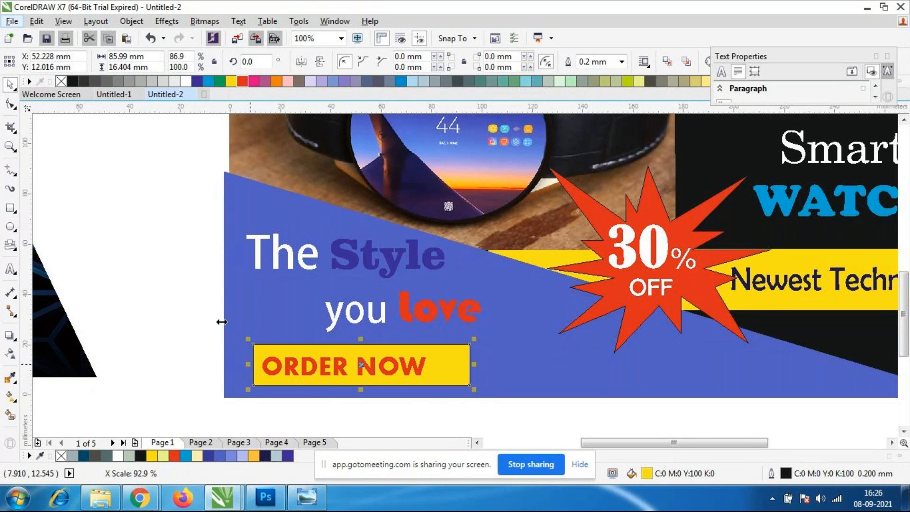
pyautogui.click(167, 287)
# Extrude the tagline "The Style you love" with its vanishing point at about -21.5, 9.3 mm.
pyautogui.click(395, 268)
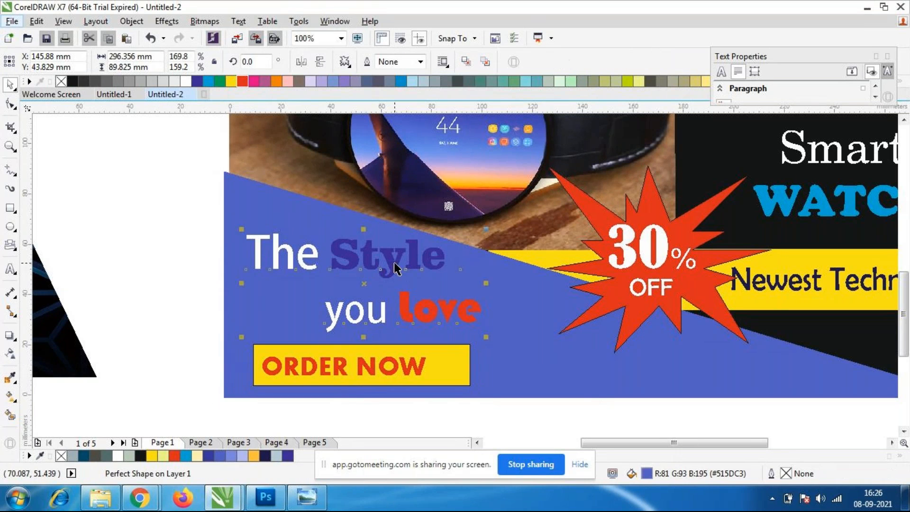
pyautogui.click(10, 335)
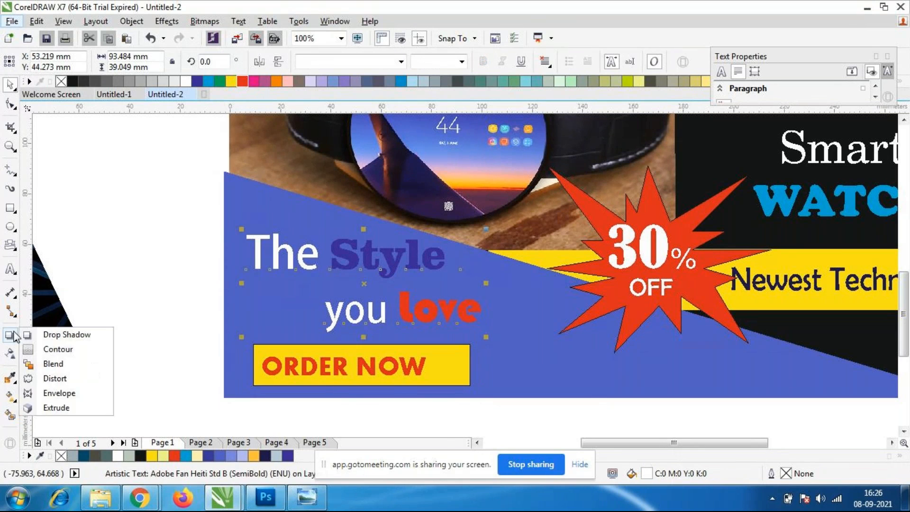
pyautogui.click(53, 408)
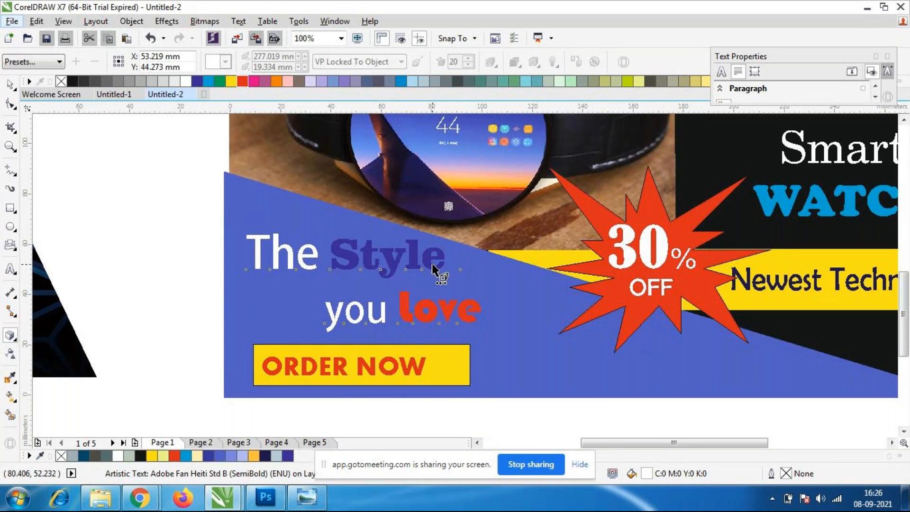
pyautogui.moveTo(310, 260); pyautogui.dragTo(309, 260)
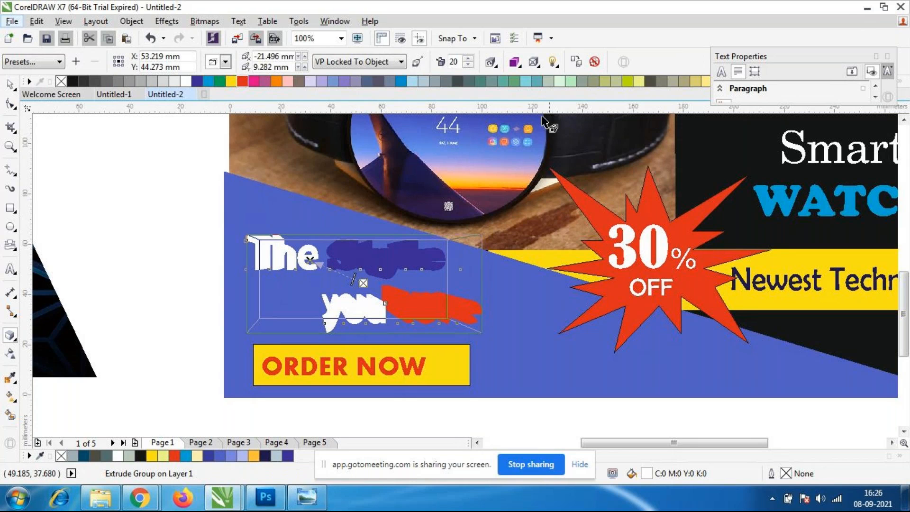
# Shade the tagline's extrusion with a gradient from yellow to black.
pyautogui.click(520, 67)
pyautogui.click(568, 107)
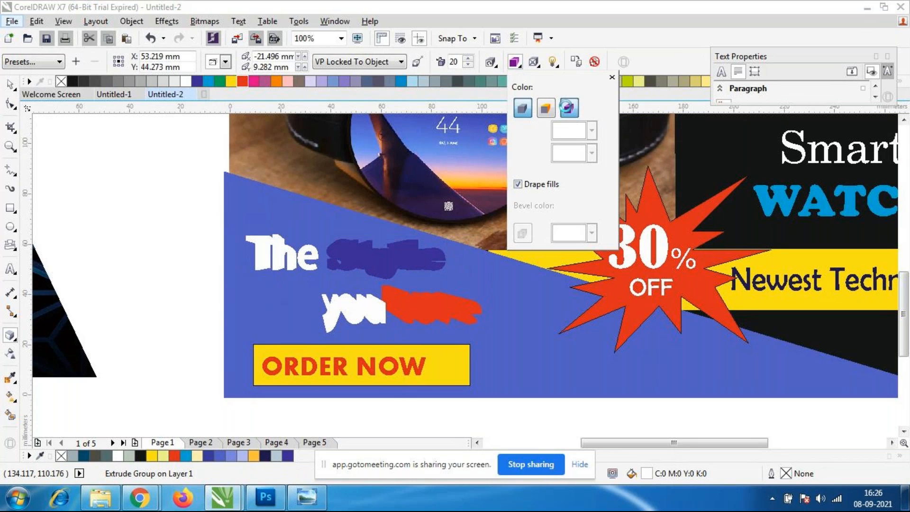
pyautogui.click(591, 131)
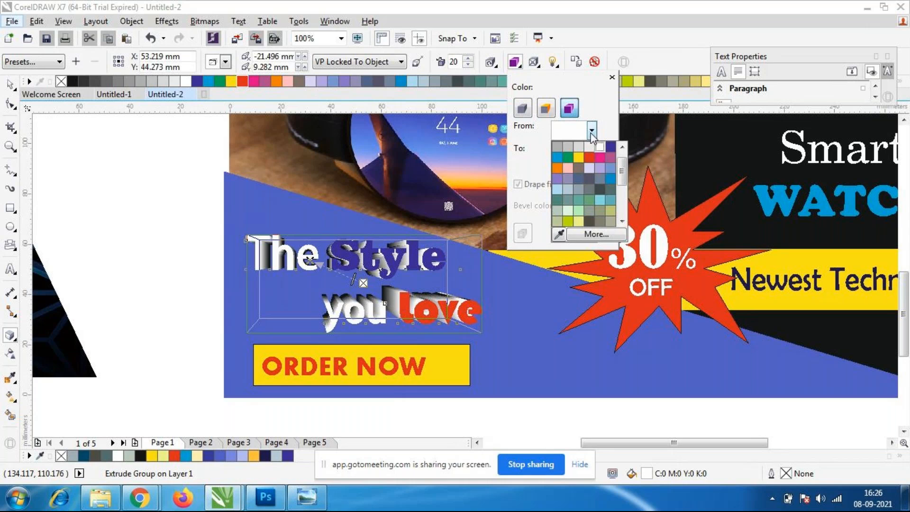
pyautogui.click(576, 158)
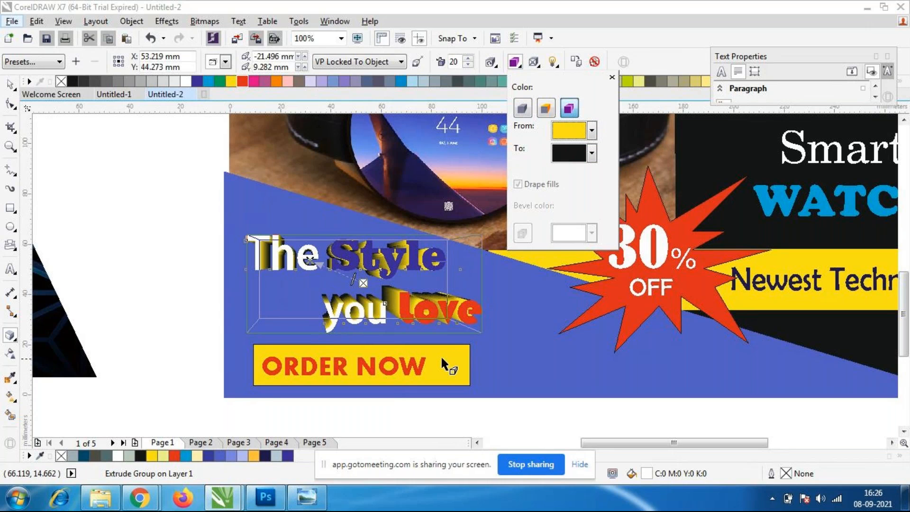
pyautogui.click(10, 85)
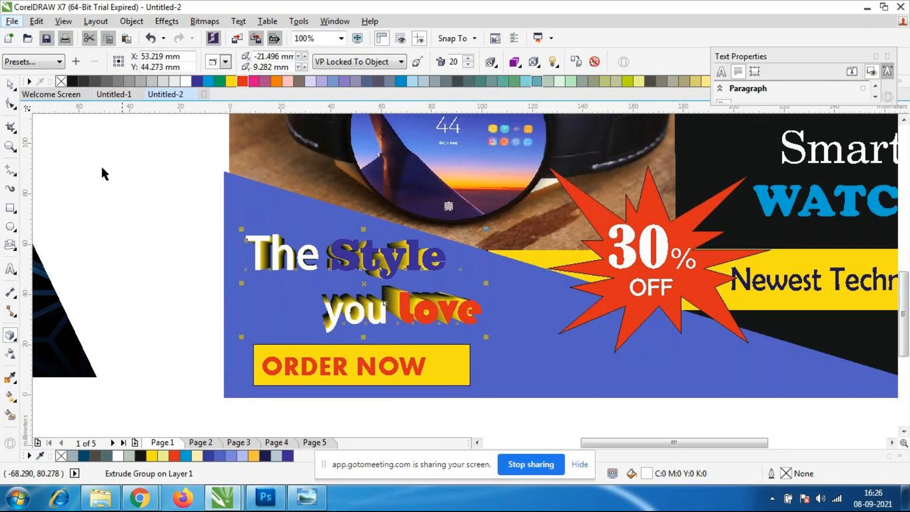
pyautogui.click(200, 264)
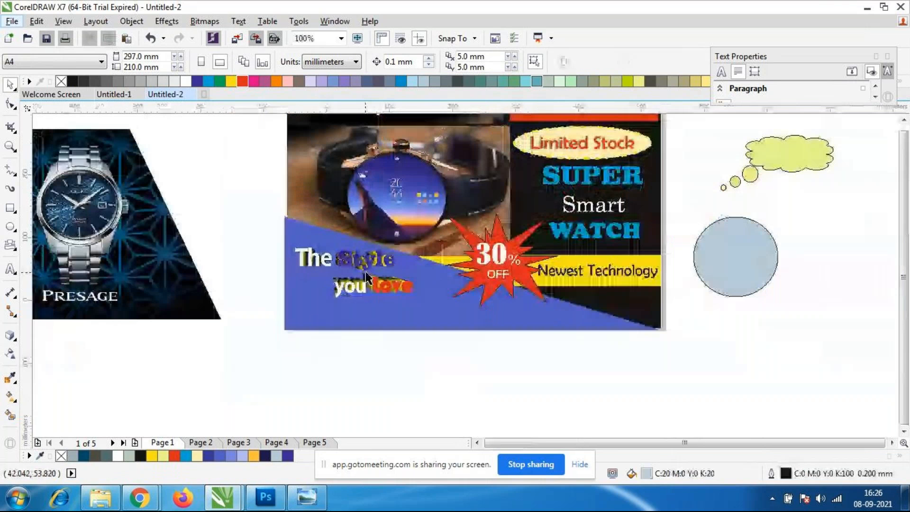
pyautogui.scroll(-2, 321, 251)
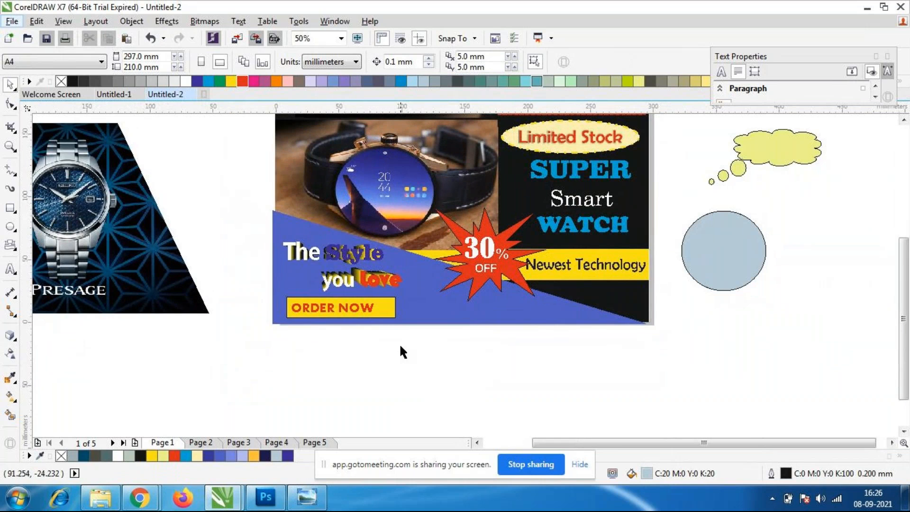
pyautogui.scroll(4, 359, 278)
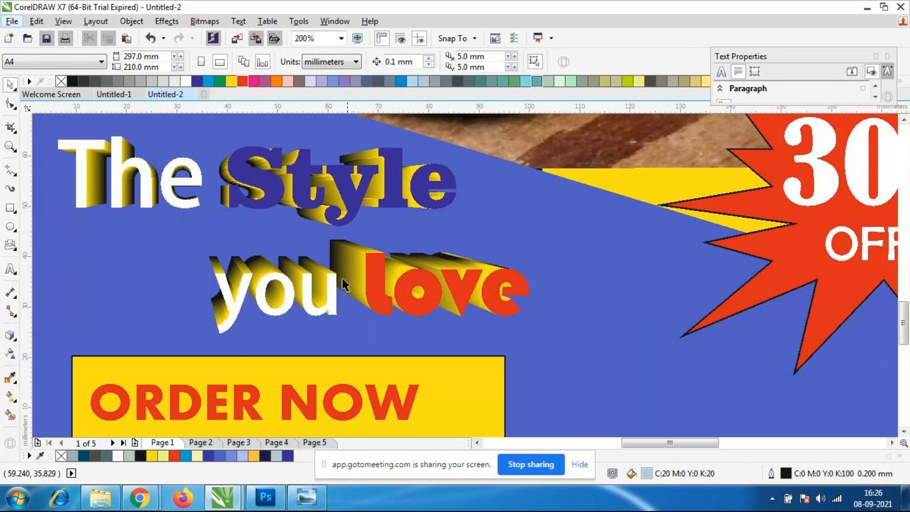
# Undo the extrusion of the tagline "The Style you love" together with its colour shading.
pyautogui.click(354, 276)
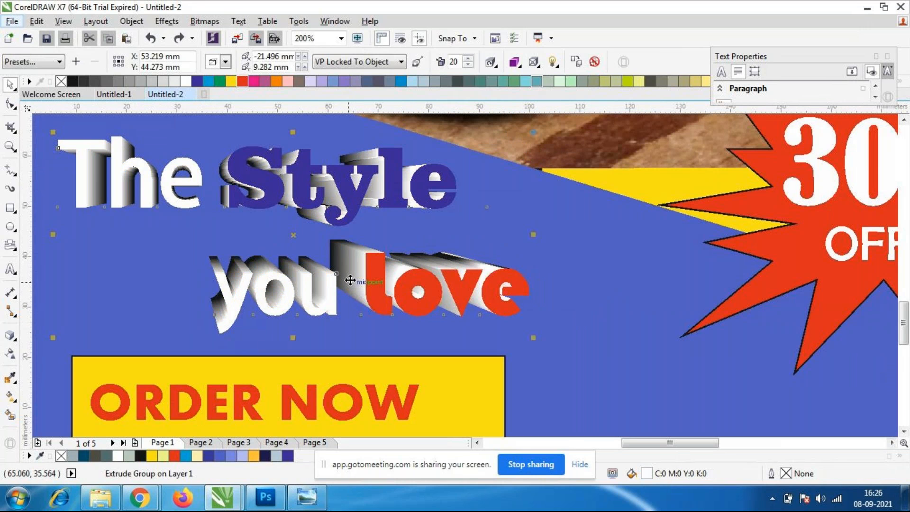
pyautogui.scroll(-2, 464, 270)
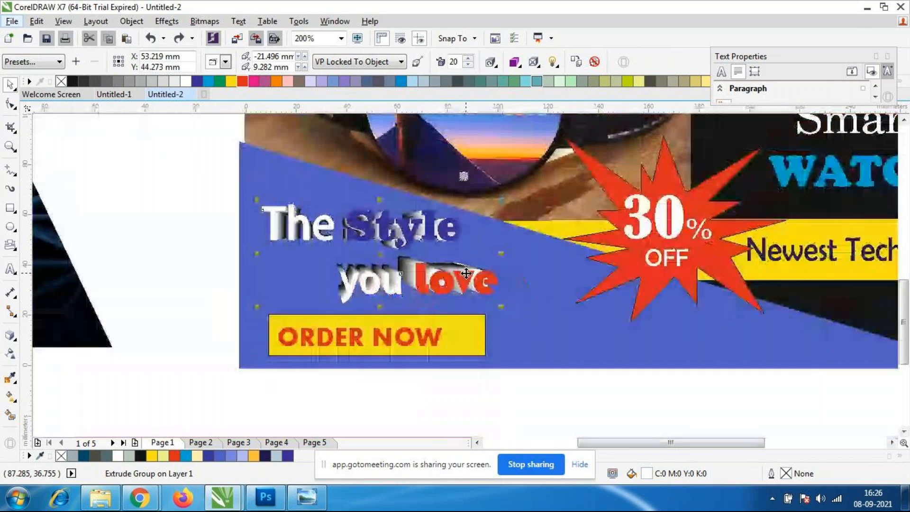
pyautogui.scroll(-4, 409, 256)
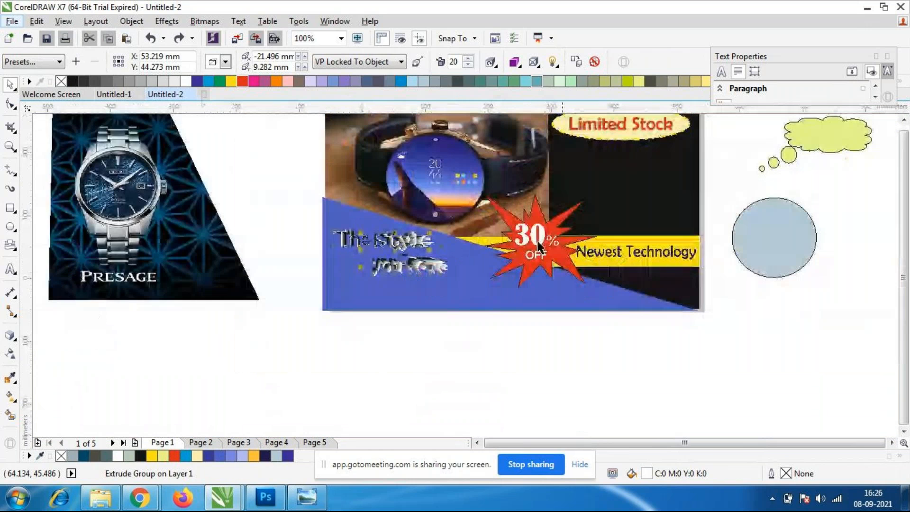
pyautogui.click(386, 317)
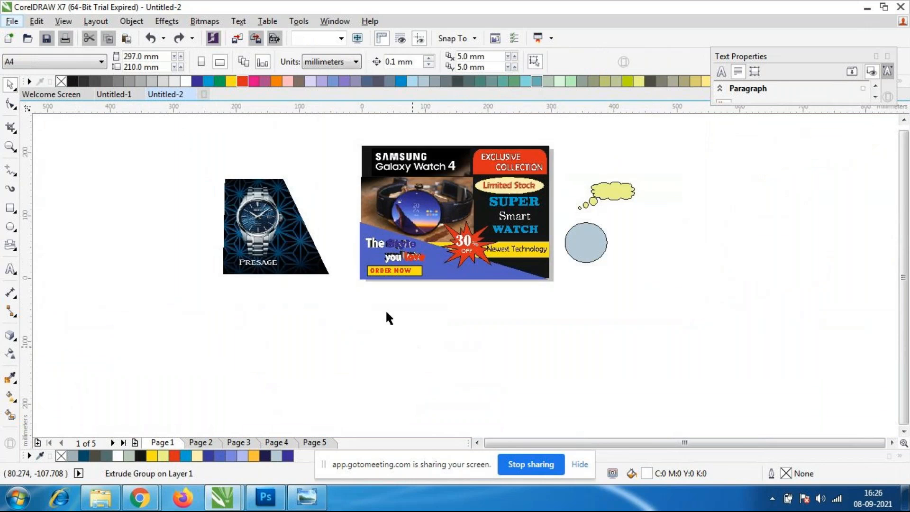
pyautogui.scroll(2, 393, 274)
pyautogui.scroll(6, 482, 230)
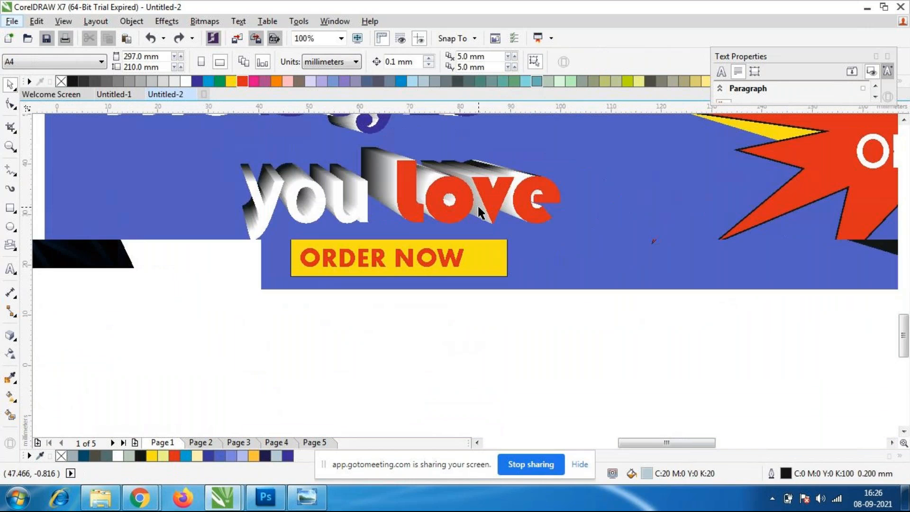
pyautogui.scroll(-5, 477, 204)
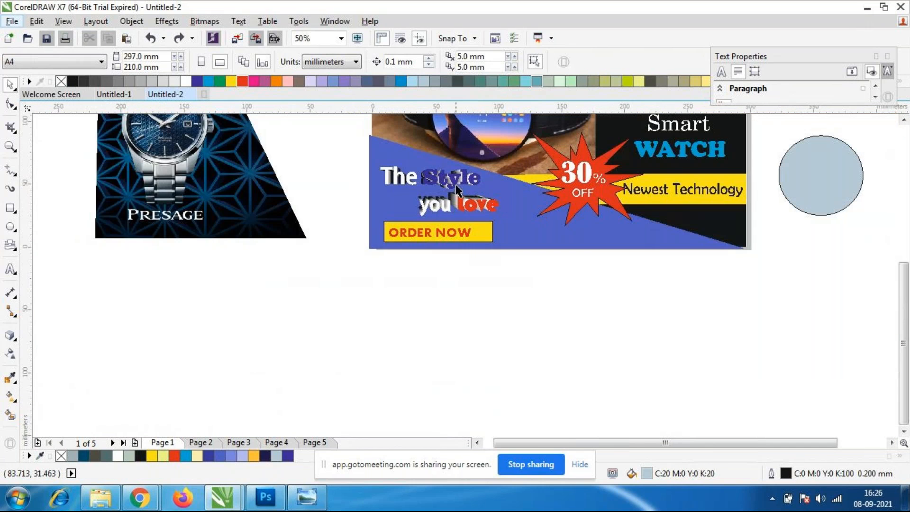
pyautogui.scroll(4, 456, 169)
pyautogui.click(417, 199)
pyautogui.hotkey('ctrl', 'z')
pyautogui.hotkey('ctrl', 'z')
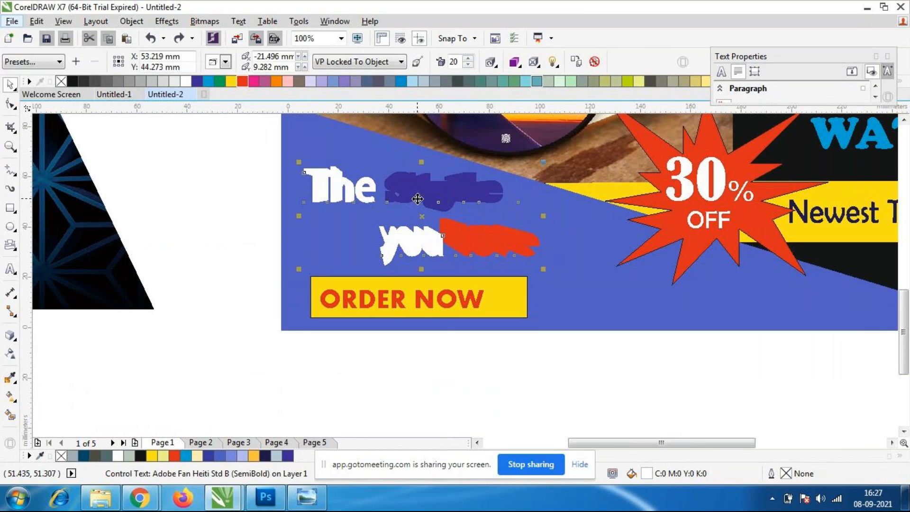
# Apply a black drop shadow to the tagline "The Style you love" with an opacity of 50 and feathering of 2.
pyautogui.click(10, 336)
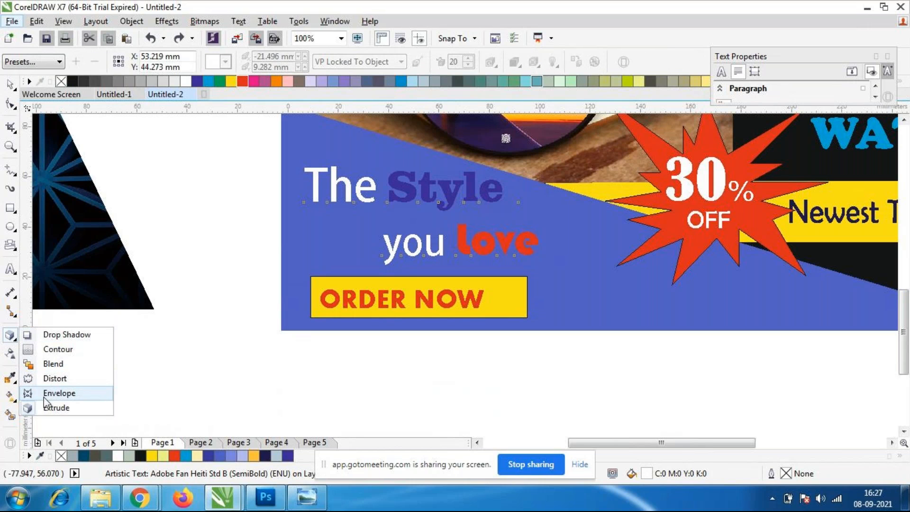
pyautogui.click(65, 334)
pyautogui.moveTo(497, 239); pyautogui.dragTo(310, 217)
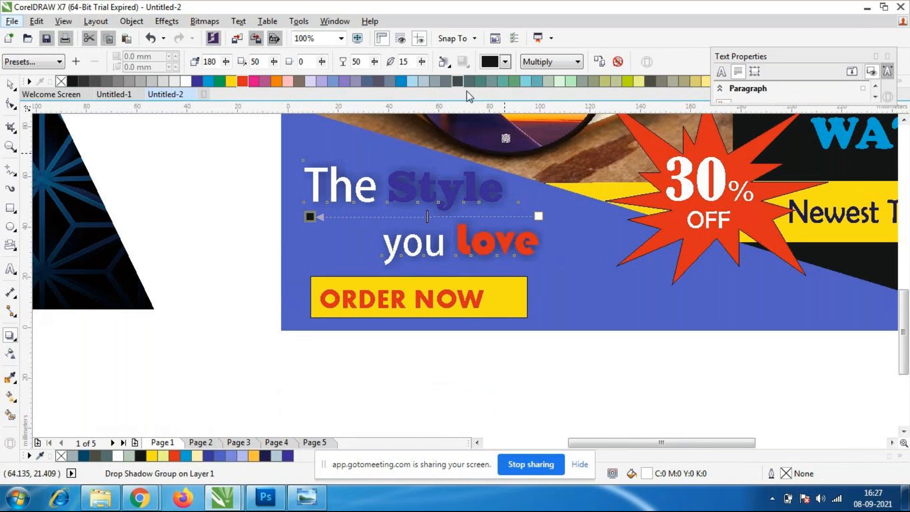
pyautogui.click(423, 63)
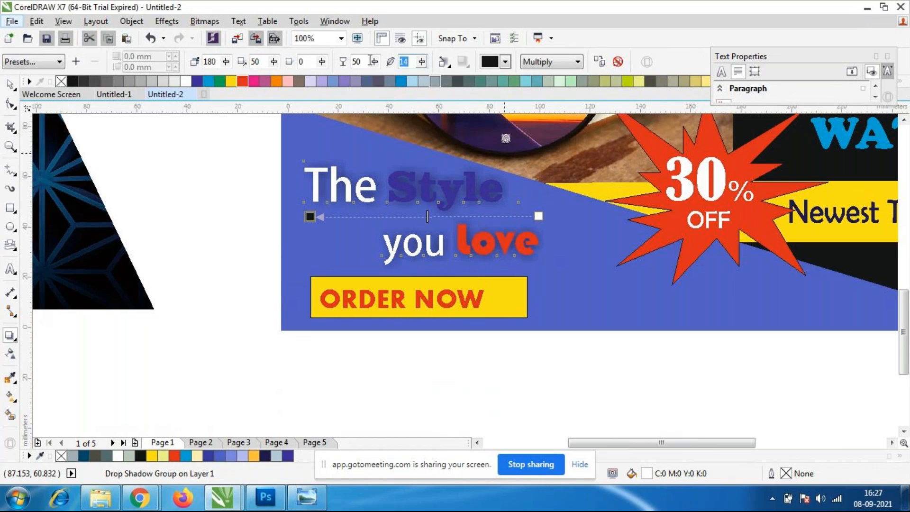
pyautogui.write('2')
pyautogui.press('Return')
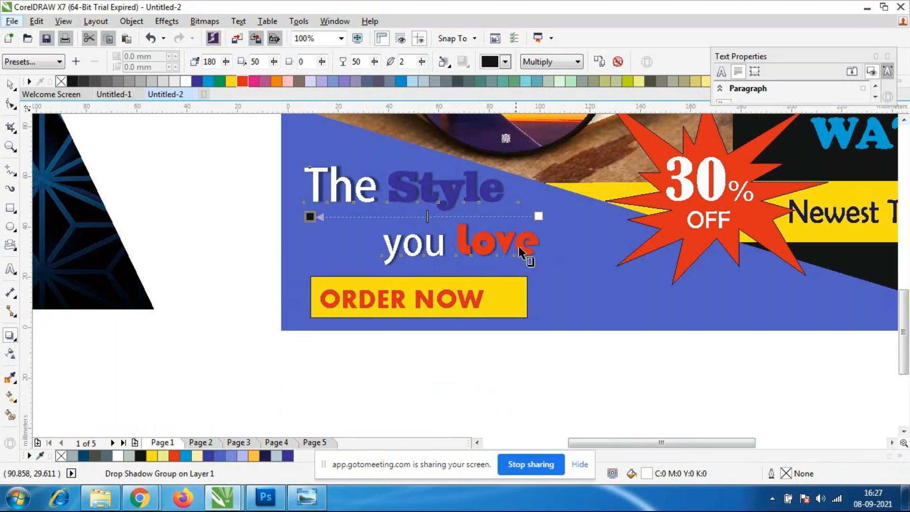
pyautogui.scroll(1, 511, 241)
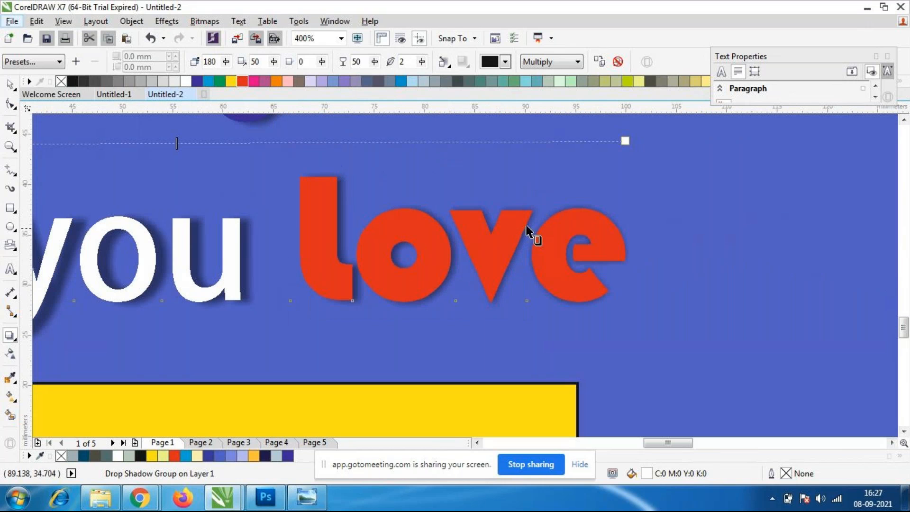
pyautogui.scroll(-2, 514, 236)
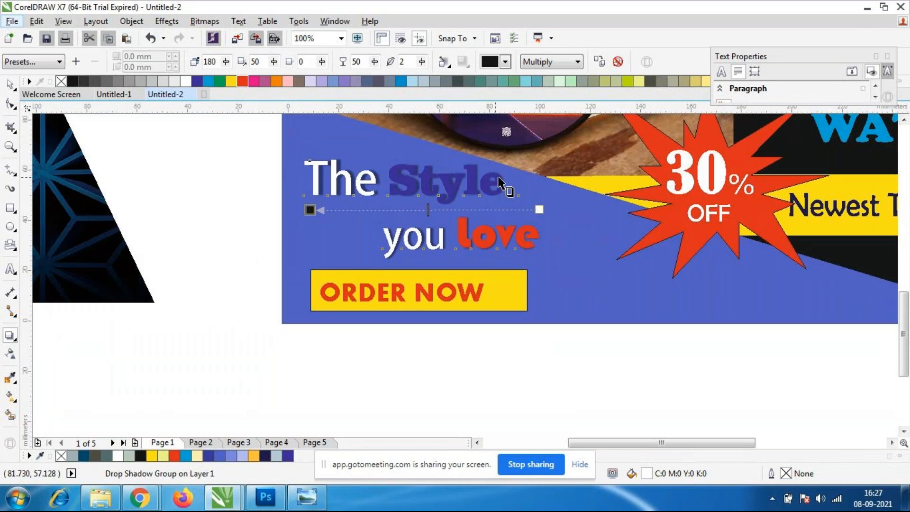
pyautogui.click(11, 85)
pyautogui.click(235, 277)
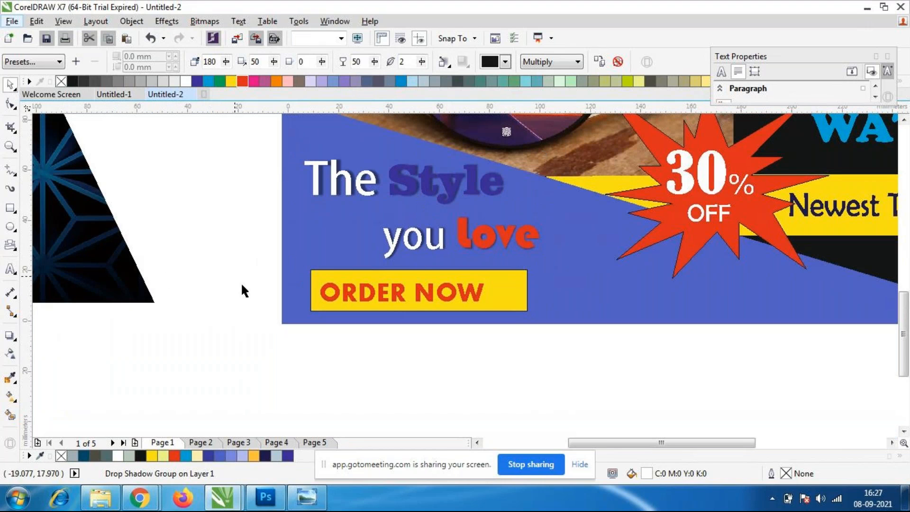
# Try to recolour the word "Style" with yellow sampled from the "ORDER NOW" bar, and undo it.
pyautogui.doubleClick(467, 183)
pyautogui.moveTo(503, 184); pyautogui.dragTo(388, 185)
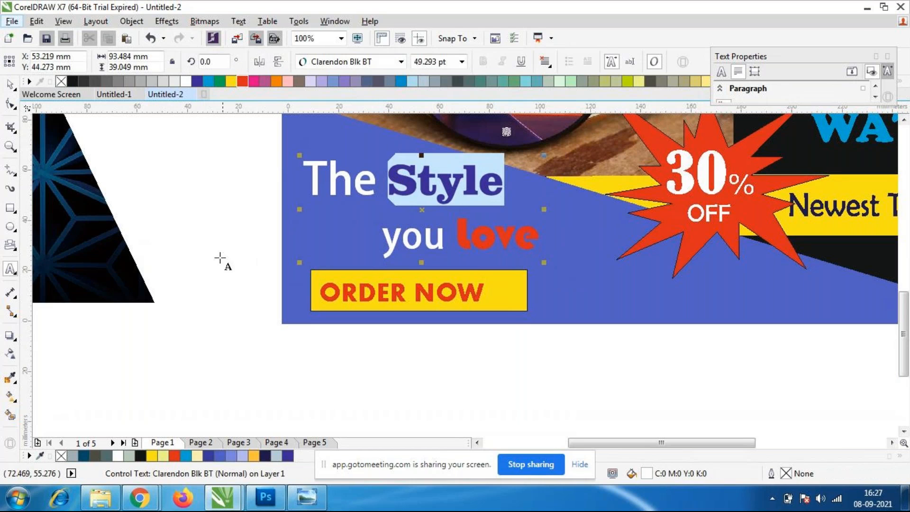
pyautogui.click(11, 415)
pyautogui.click(509, 291)
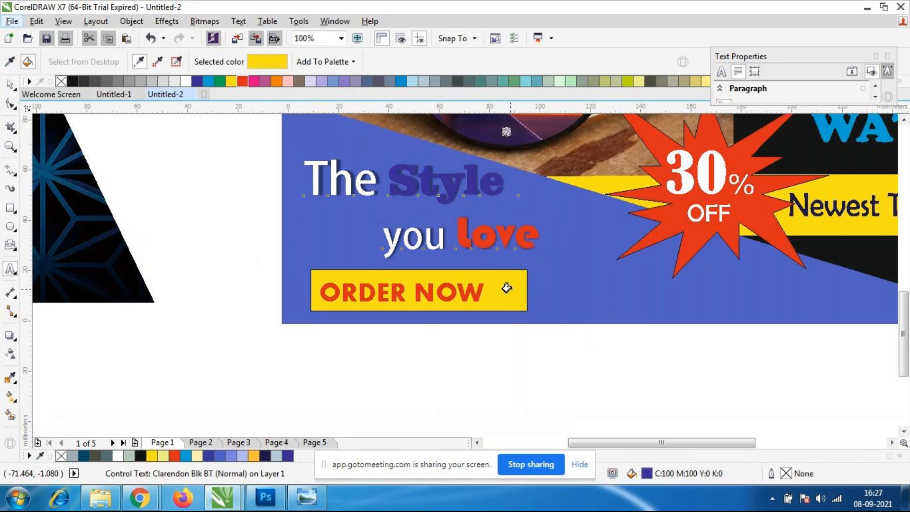
pyautogui.click(447, 186)
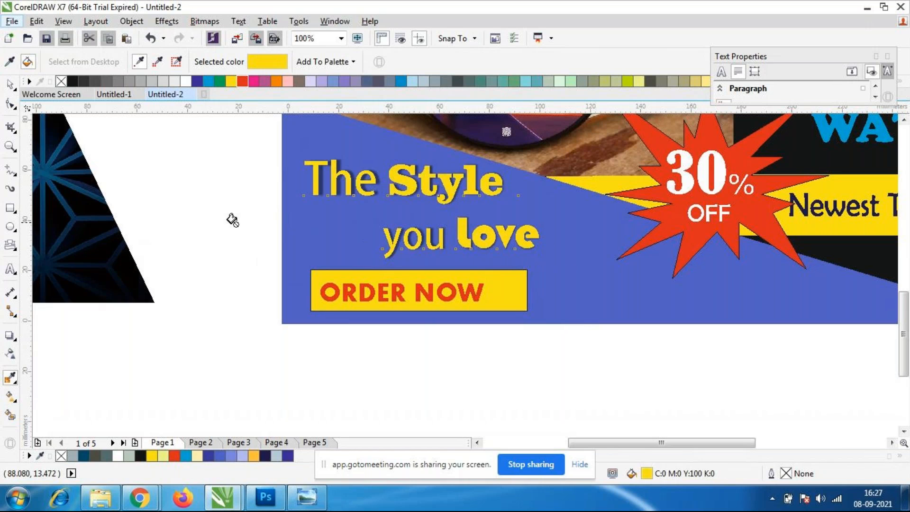
pyautogui.hotkey('ctrl', 'z')
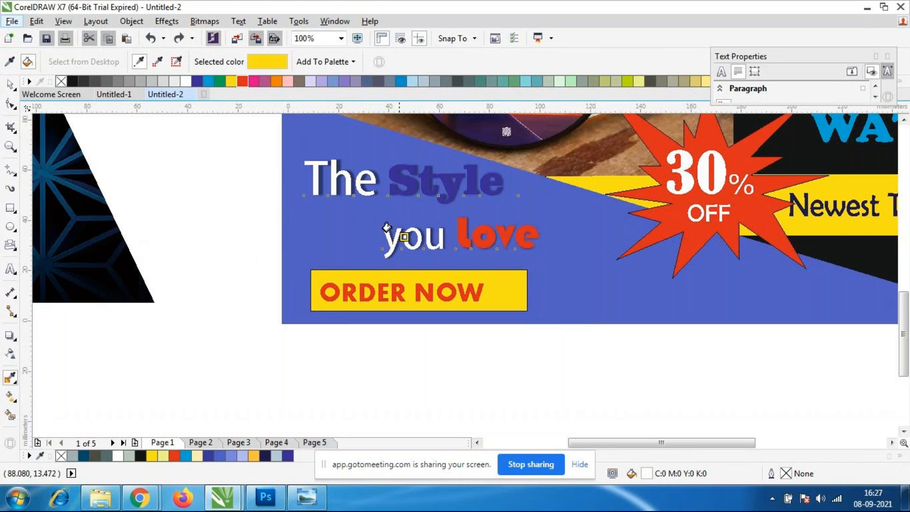
pyautogui.click(11, 85)
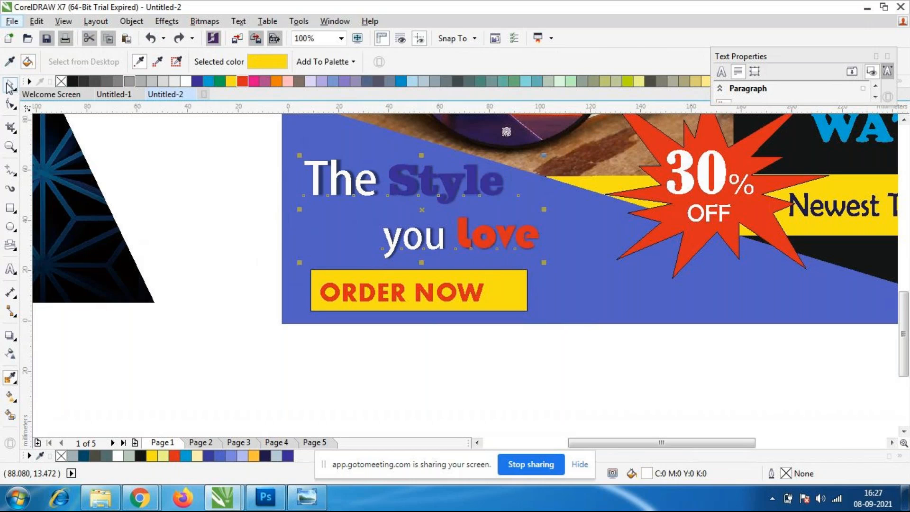
# Retry applying the bar's sampled yellow to only the word "Style" in the tagline, and undo the fill.
pyautogui.scroll(2, 463, 189)
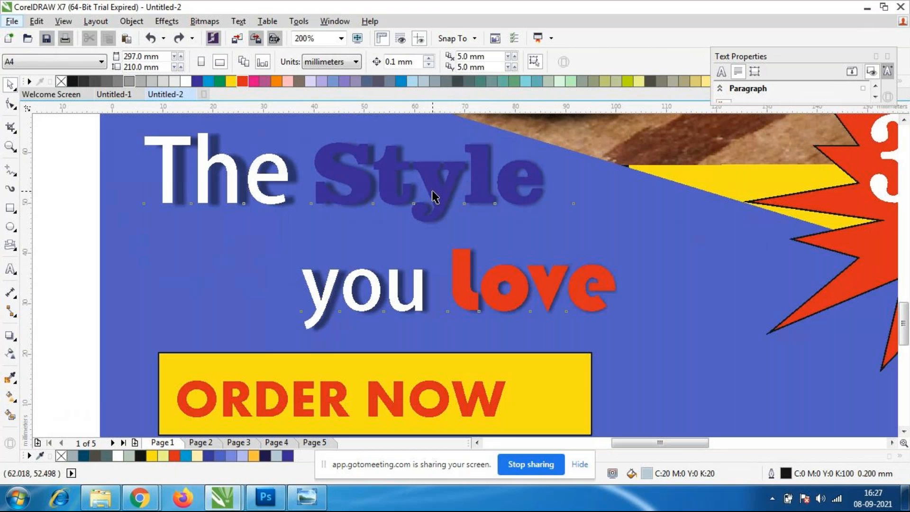
pyautogui.doubleClick(493, 192)
pyautogui.moveTo(545, 190); pyautogui.dragTo(312, 191)
pyautogui.click(11, 378)
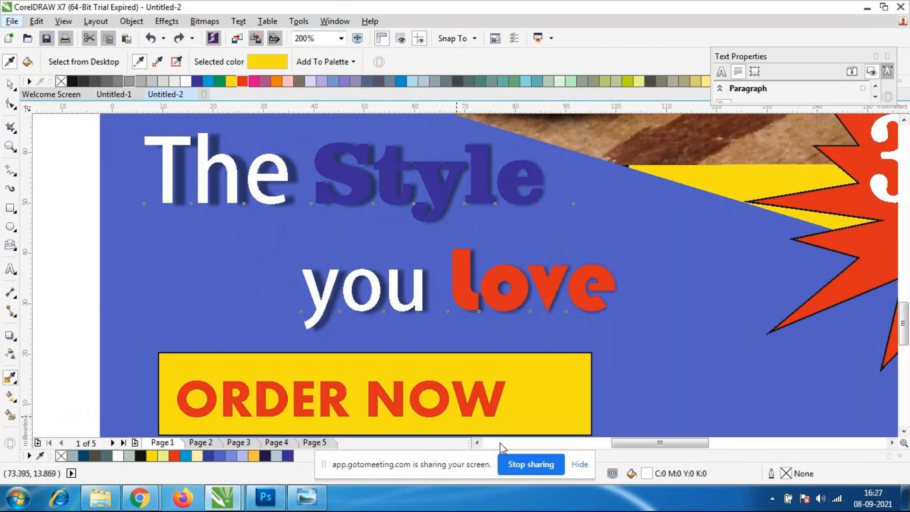
pyautogui.click(544, 385)
pyautogui.click(431, 191)
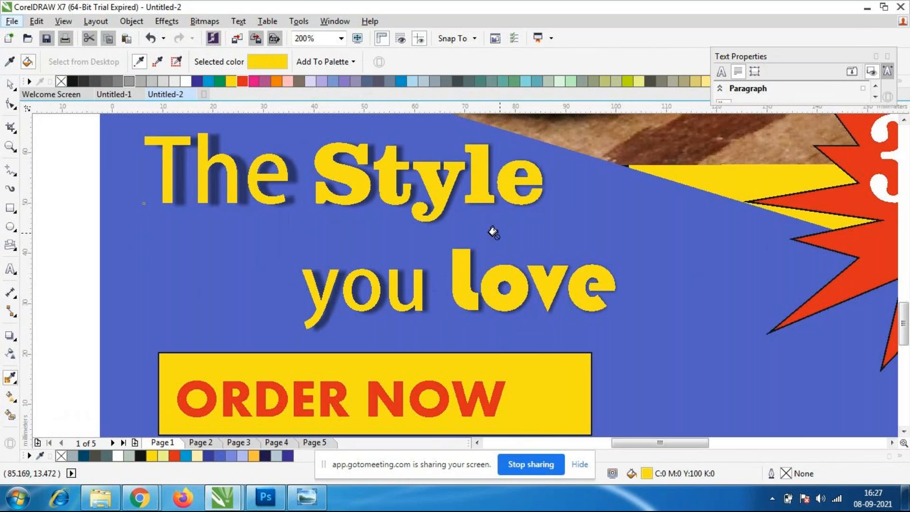
pyautogui.hotkey('ctrl', 'z')
pyautogui.click(10, 84)
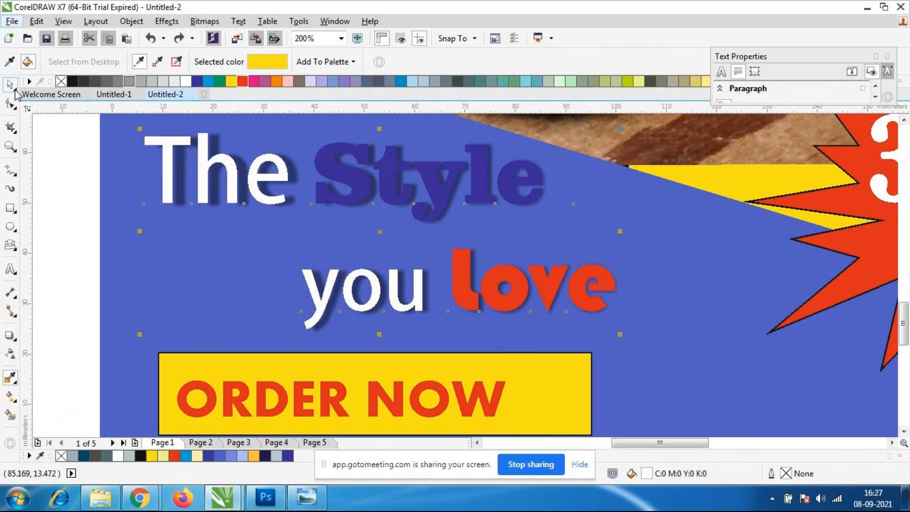
pyautogui.click(47, 175)
# Narrow the yellow bar behind "ORDER NOW" to about 81 mm wide.
pyautogui.scroll(-1, 254, 210)
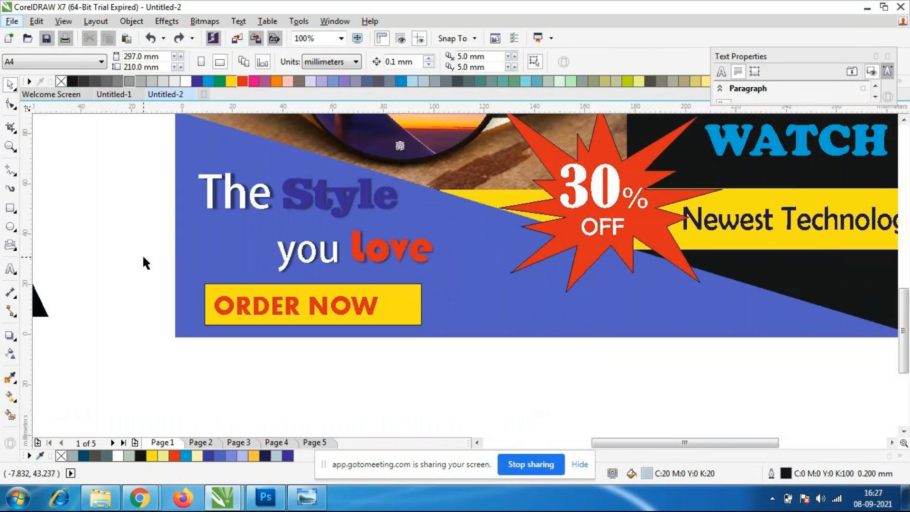
pyautogui.scroll(-3, 250, 239)
pyautogui.scroll(2, 250, 244)
pyautogui.click(409, 323)
pyautogui.moveTo(420, 304); pyautogui.dragTo(407, 304)
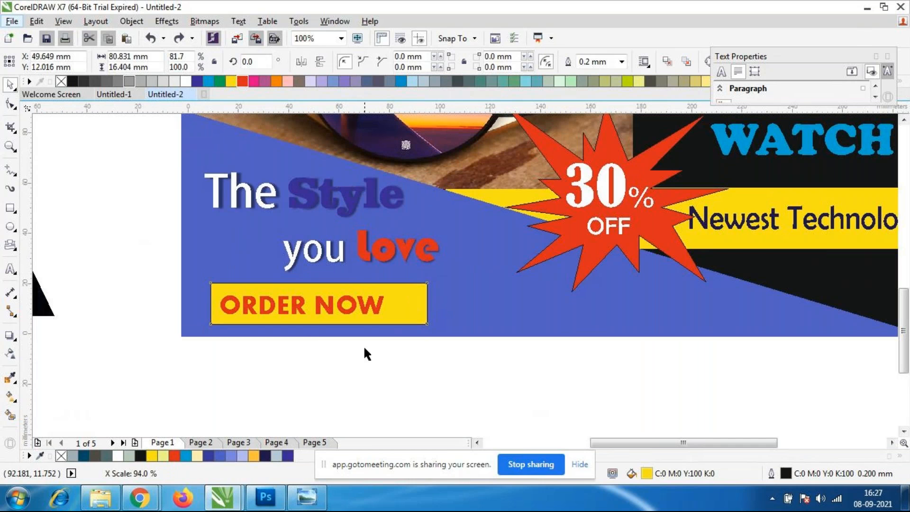
pyautogui.scroll(-1, 269, 251)
pyautogui.press('Escape')
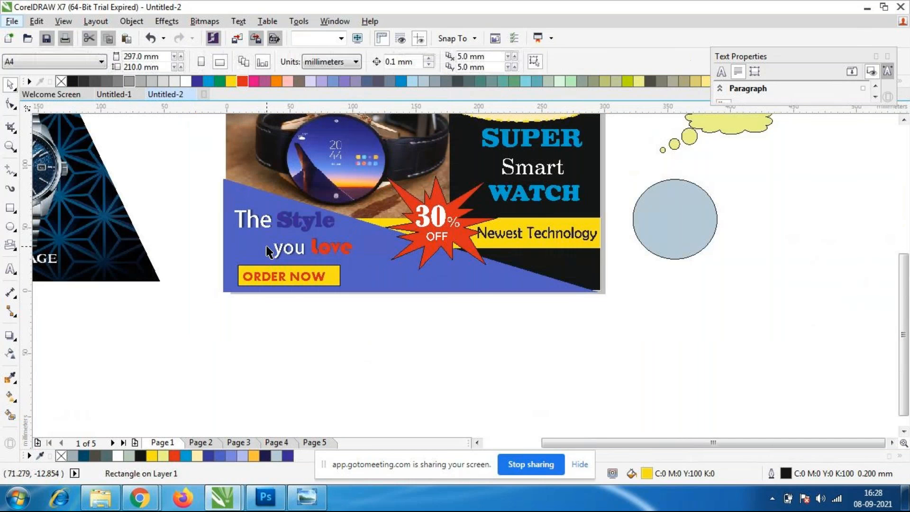
# Delete the leftover light-blue circle, yellow-green thought bubble and Presage watch image beside the poster.
pyautogui.scroll(-2, 268, 251)
pyautogui.scroll(1, 312, 176)
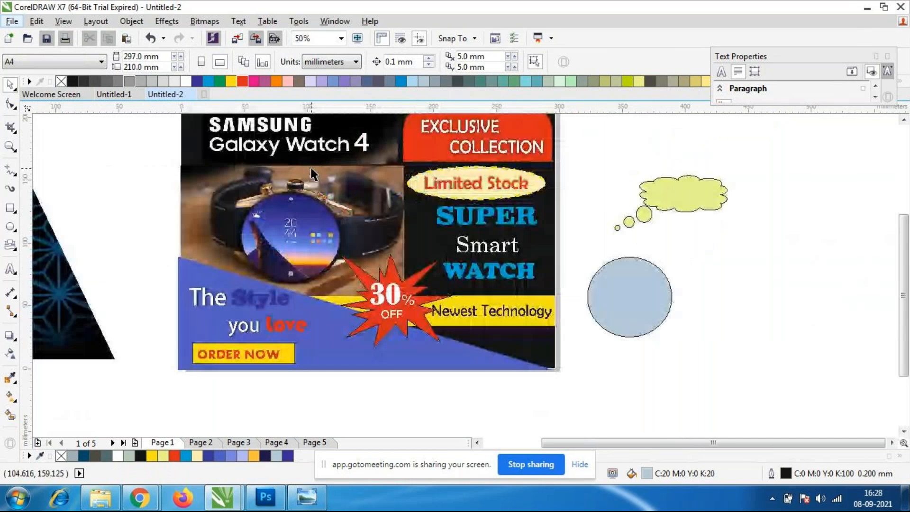
pyautogui.click(656, 290)
pyautogui.press('Delete')
pyautogui.click(665, 217)
pyautogui.press('Delete')
pyautogui.click(100, 342)
pyautogui.press('Delete')
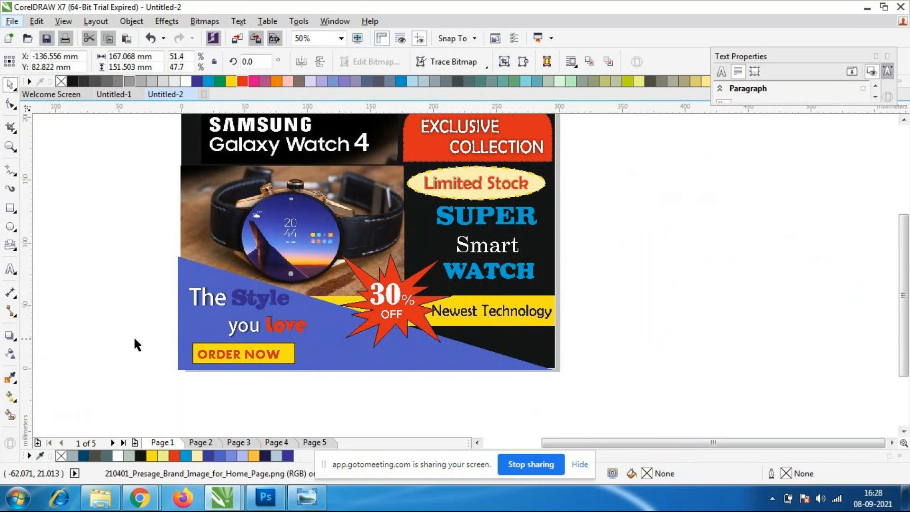
pyautogui.scroll(-1, 286, 331)
pyautogui.scroll(1, 272, 323)
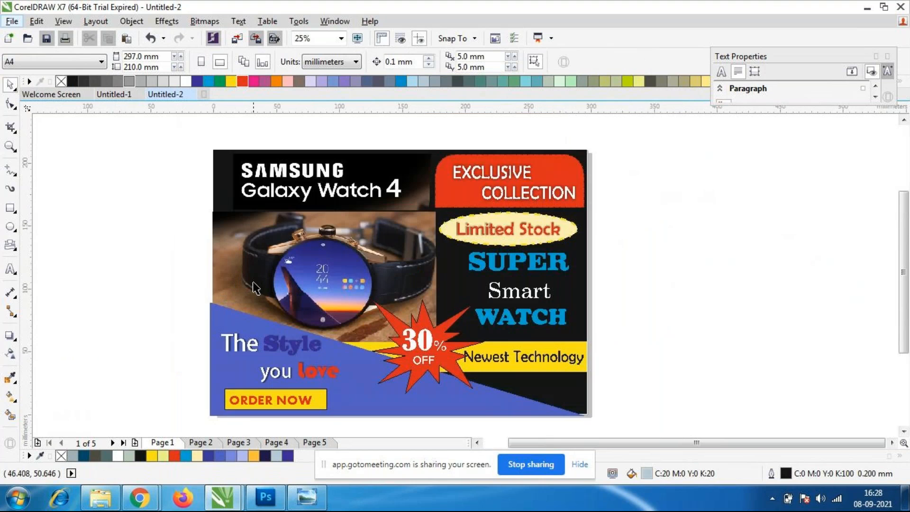
pyautogui.scroll(1, 248, 279)
pyautogui.scroll(-1, 247, 278)
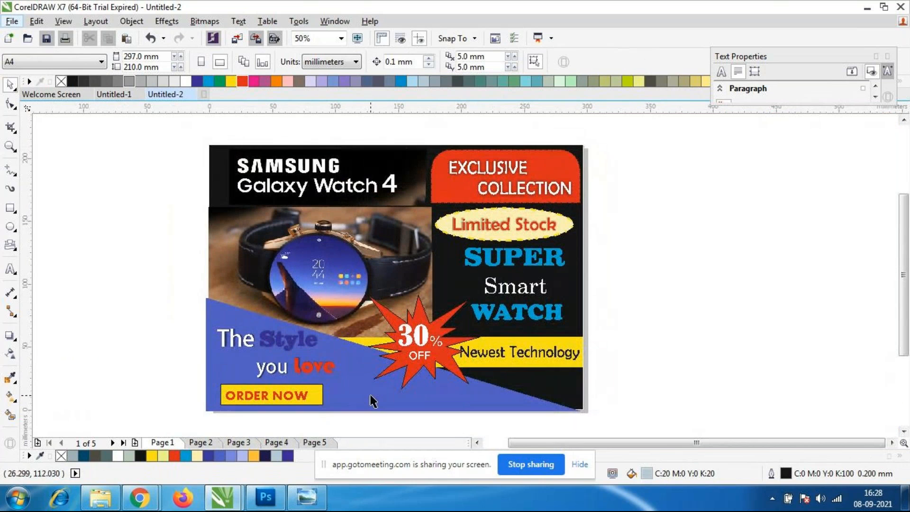
pyautogui.scroll(-1, 331, 360)
pyautogui.scroll(1, 326, 357)
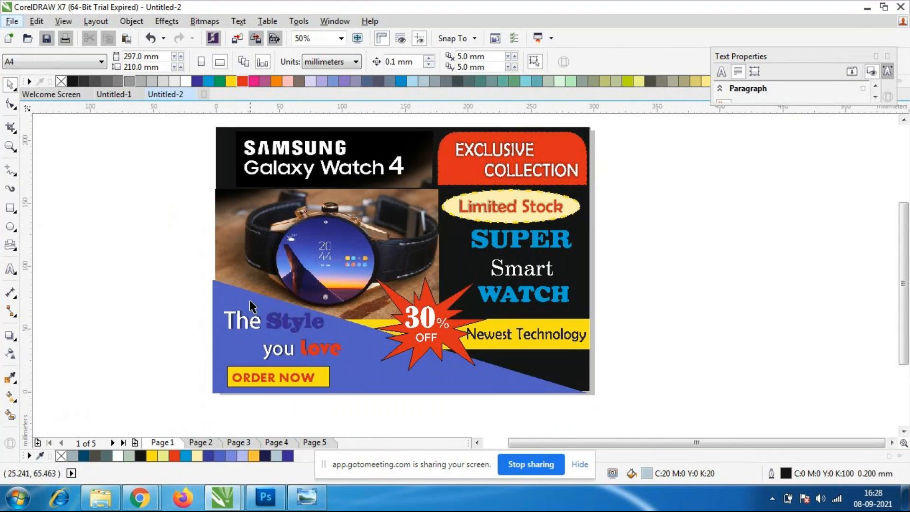
pyautogui.click(11, 270)
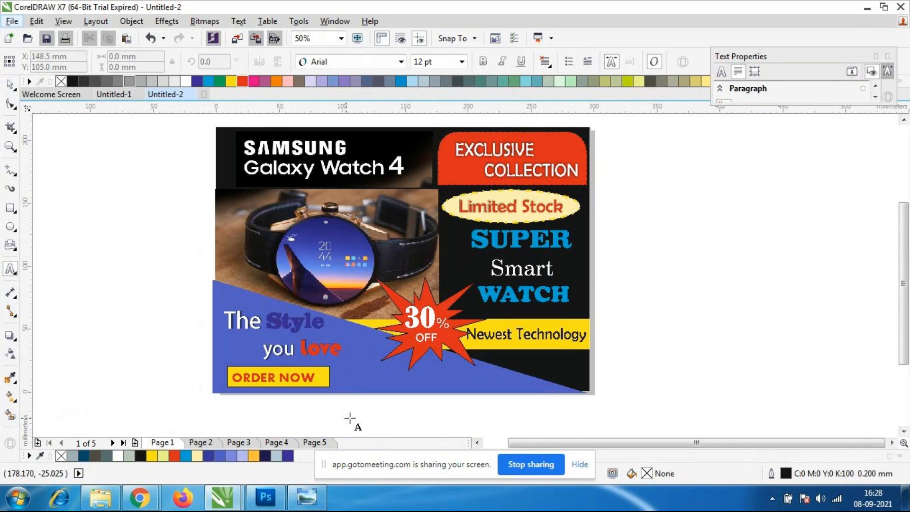
pyautogui.click(351, 379)
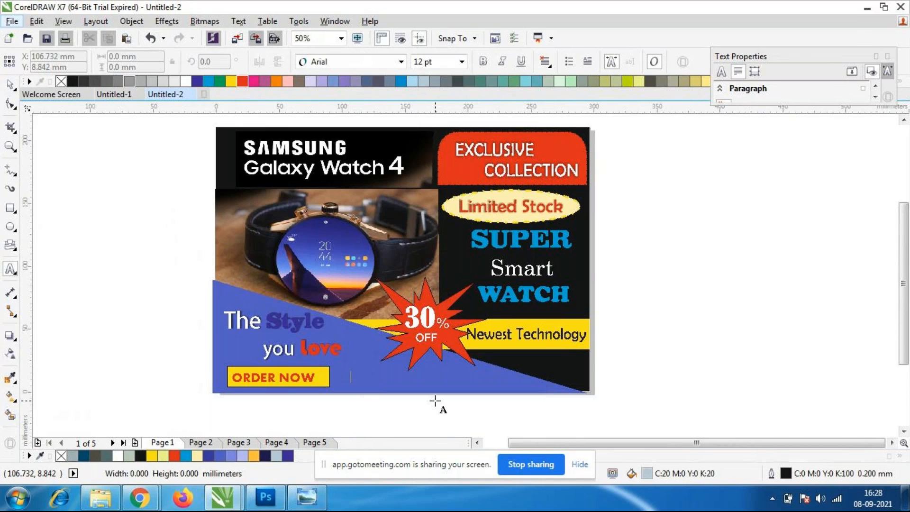
pyautogui.write('www')
pyautogui.moveTo(223, 497)
pyautogui.write('.samsung.com')
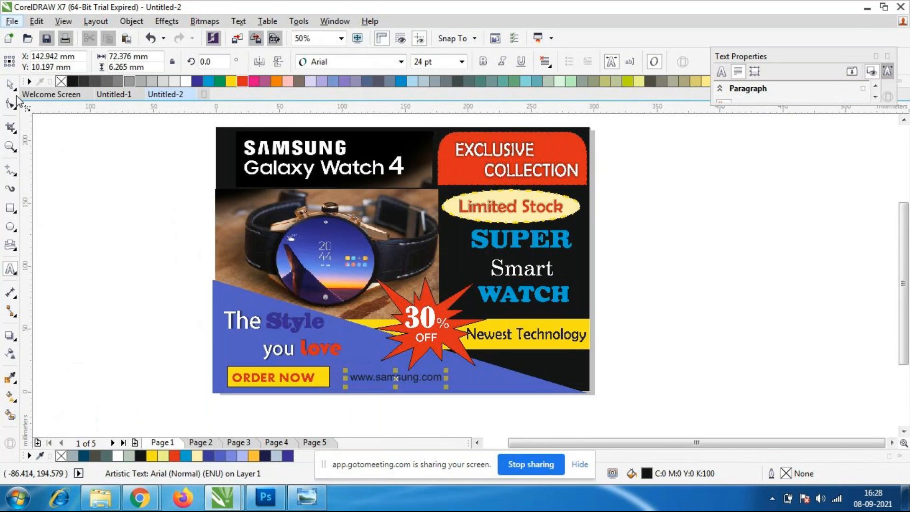
pyautogui.click(10, 85)
# Enlarge the web address to about 105 mm wide and colour it white.
pyautogui.moveTo(444, 384); pyautogui.dragTo(422, 383)
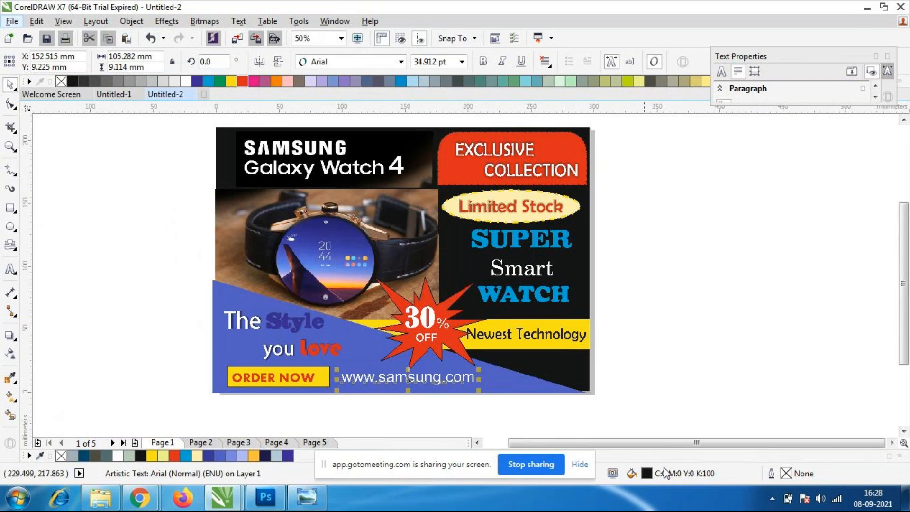
pyautogui.click(671, 336)
pyautogui.click(442, 379)
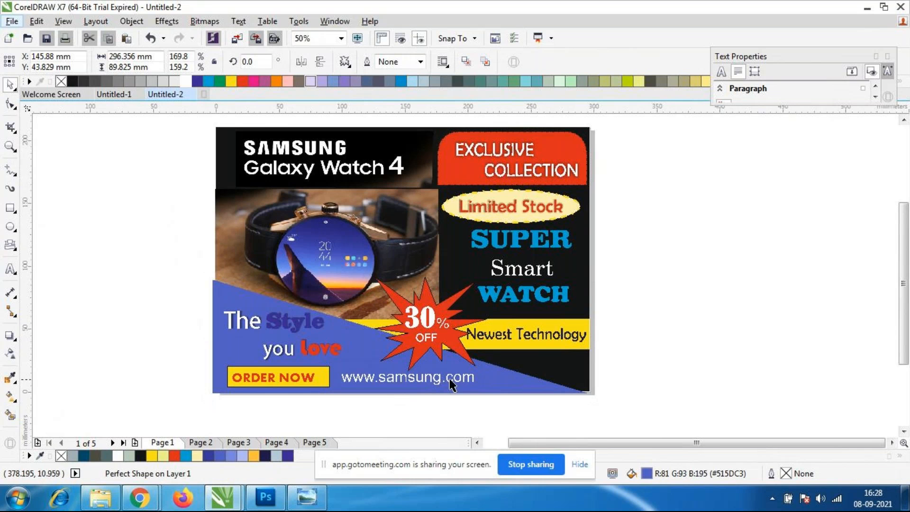
# Try the fonts Adobe Hebrew and Baskerville Old Face on the web address.
pyautogui.scroll(2, 449, 385)
pyautogui.click(399, 385)
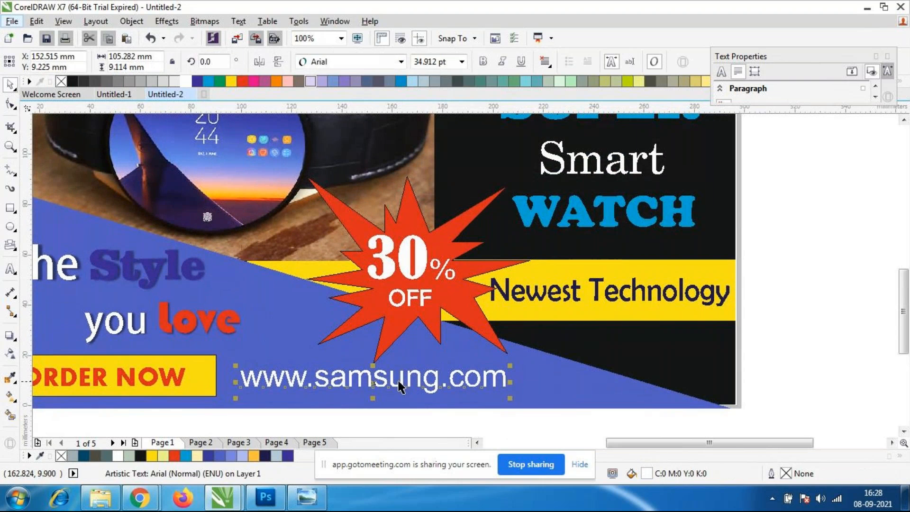
pyautogui.click(401, 61)
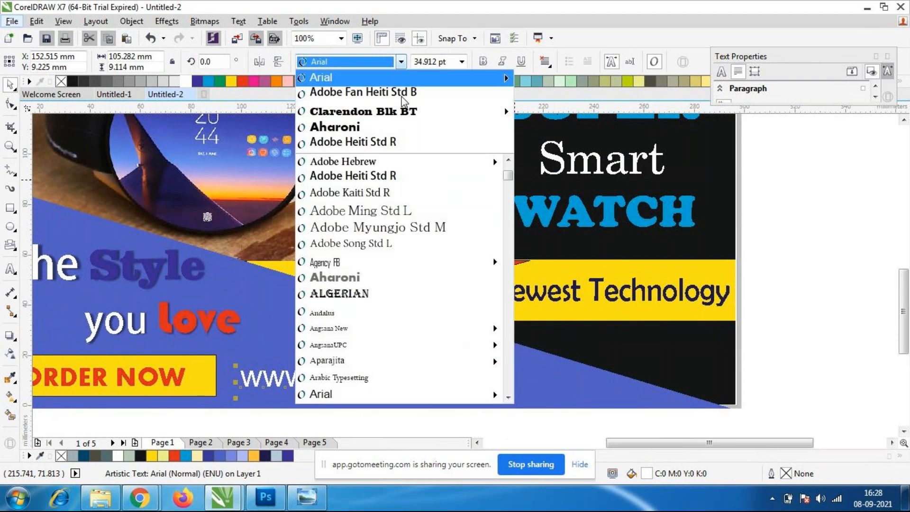
pyautogui.click(362, 162)
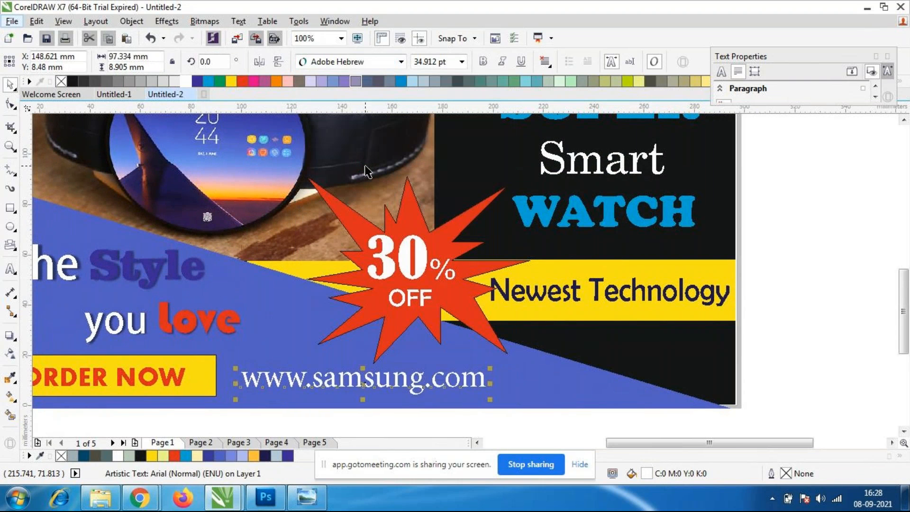
pyautogui.click(401, 62)
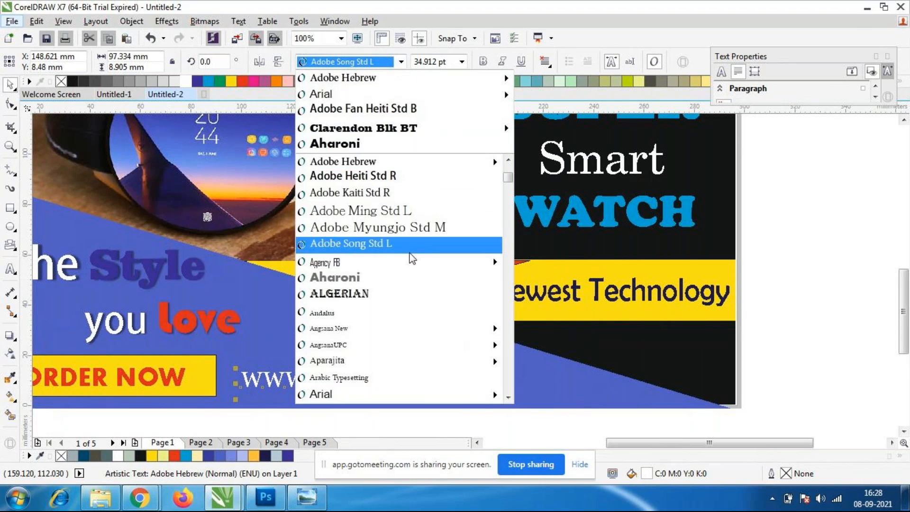
pyautogui.scroll(-3, 408, 256)
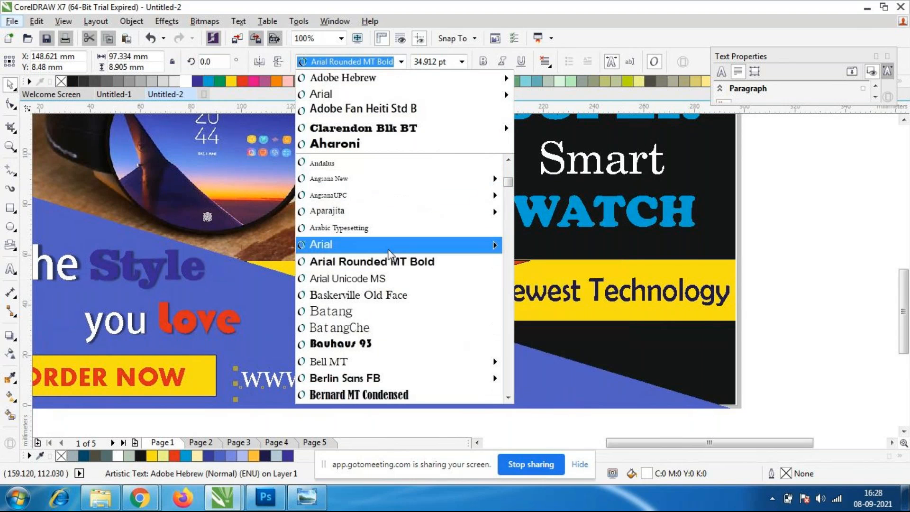
pyautogui.click(353, 294)
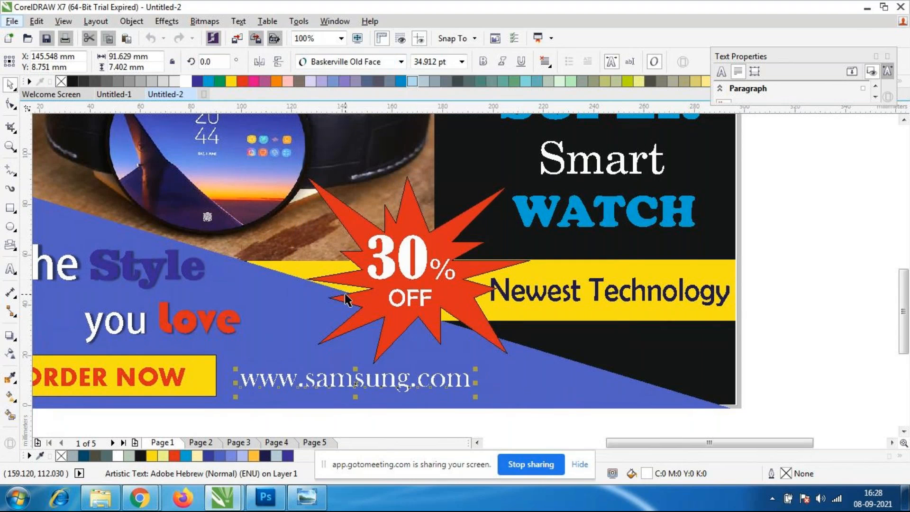
# Try Berlin Sans FB on the web address, and switch it back to Baskerville Old Face.
pyautogui.click(401, 62)
pyautogui.moveTo(330, 383)
pyautogui.click(330, 383)
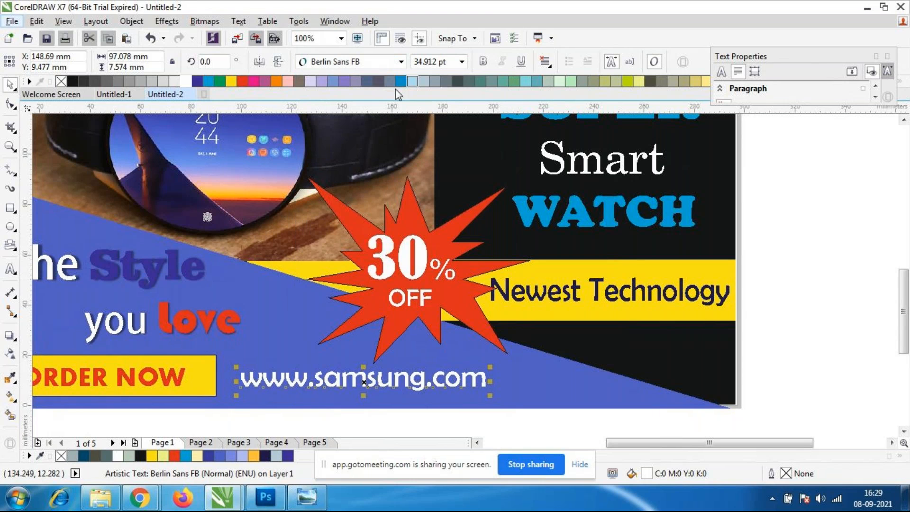
pyautogui.click(398, 62)
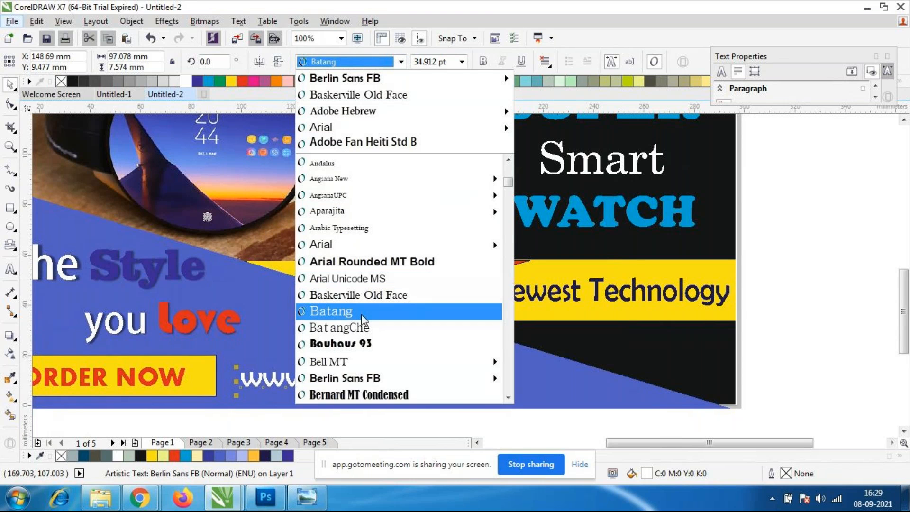
pyautogui.click(362, 295)
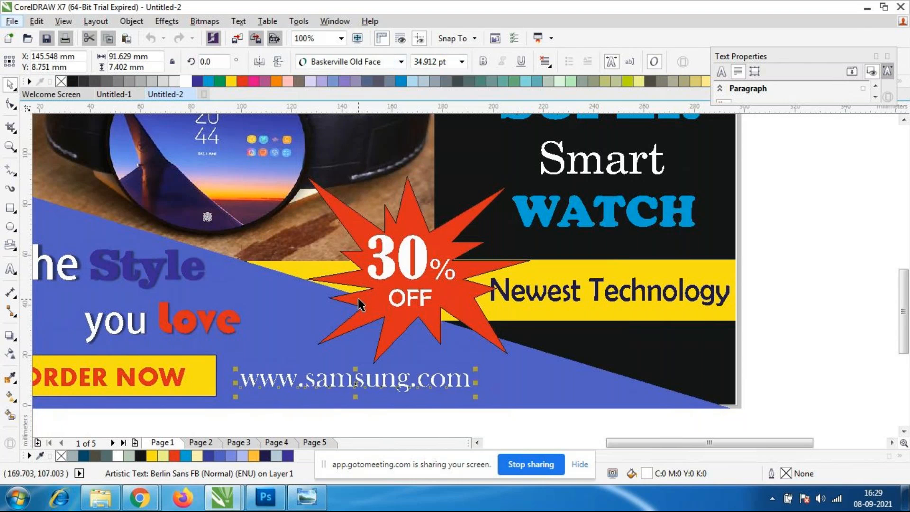
# Set the web address in Arial Rounded MT Bold, shrink it and move it slightly lower in the blue area.
pyautogui.click(400, 61)
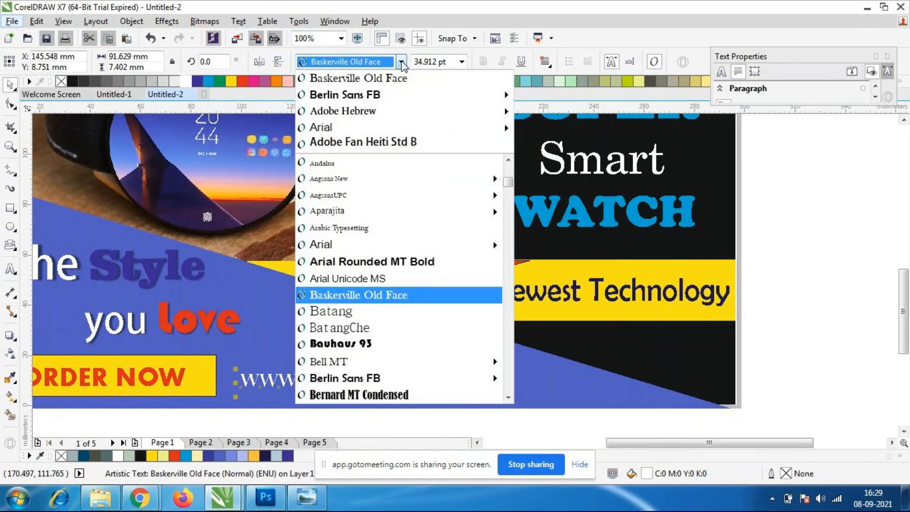
pyautogui.click(341, 261)
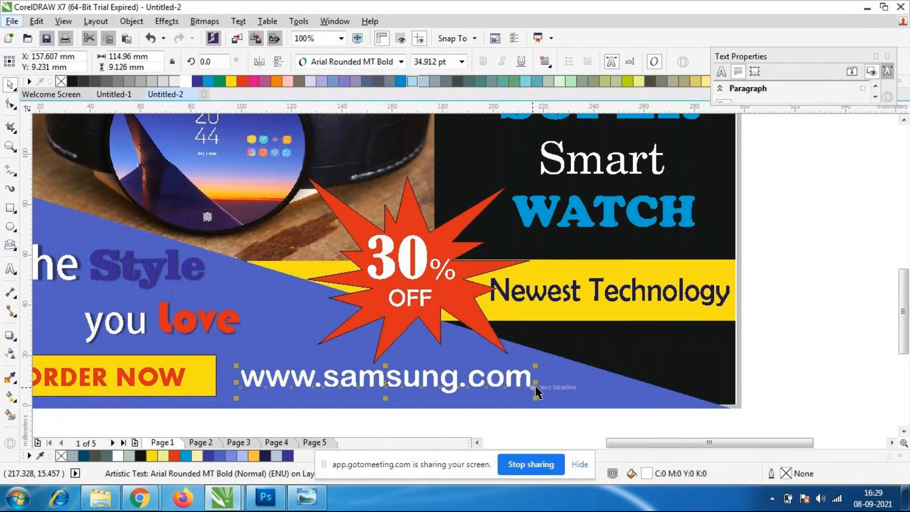
pyautogui.moveTo(538, 369); pyautogui.dragTo(517, 372)
pyautogui.moveTo(484, 405)
pyautogui.mouseDown()
pyautogui.moveTo(449, 424)
pyautogui.moveTo(428, 406)
pyautogui.moveTo(488, 408)
pyautogui.mouseUp()
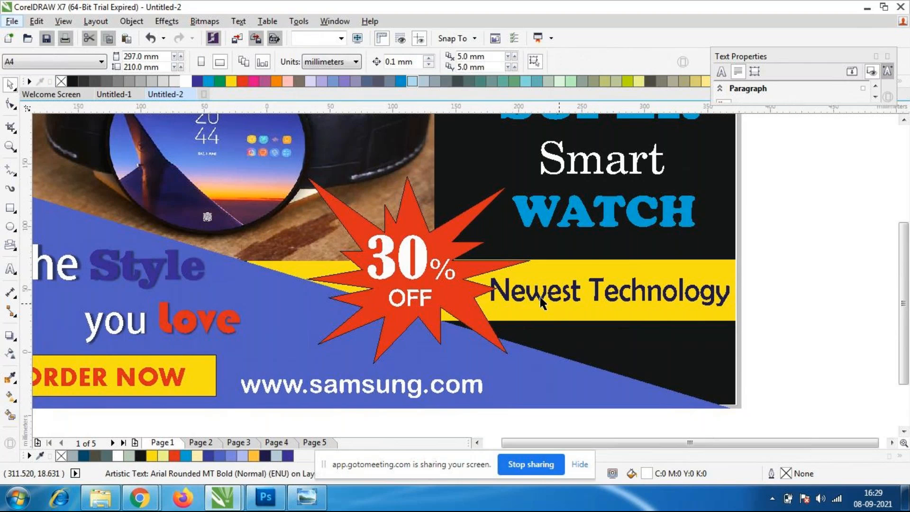
# Cast a drop shadow upward from the base of the "30% OFF" starburst at an angle of about 99 degrees.
pyautogui.scroll(-1, 544, 298)
pyautogui.scroll(1, 525, 291)
pyautogui.click(486, 312)
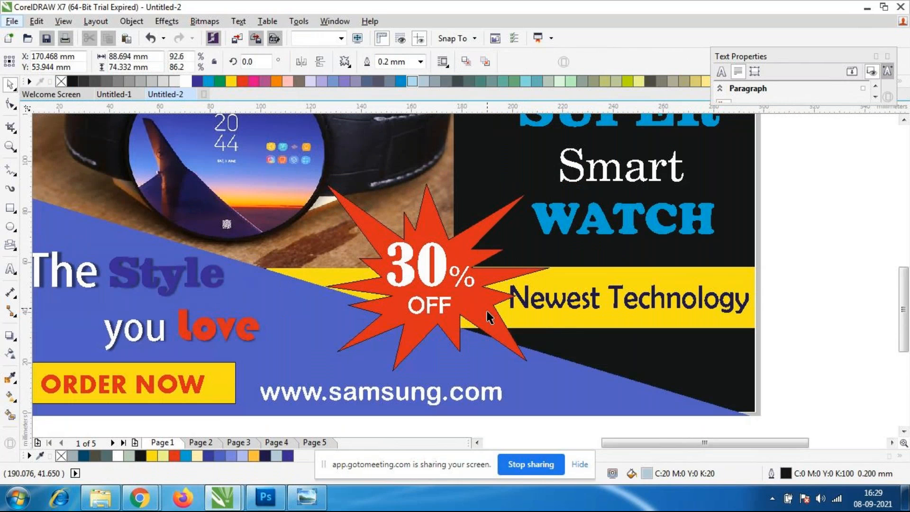
pyautogui.click(15, 336)
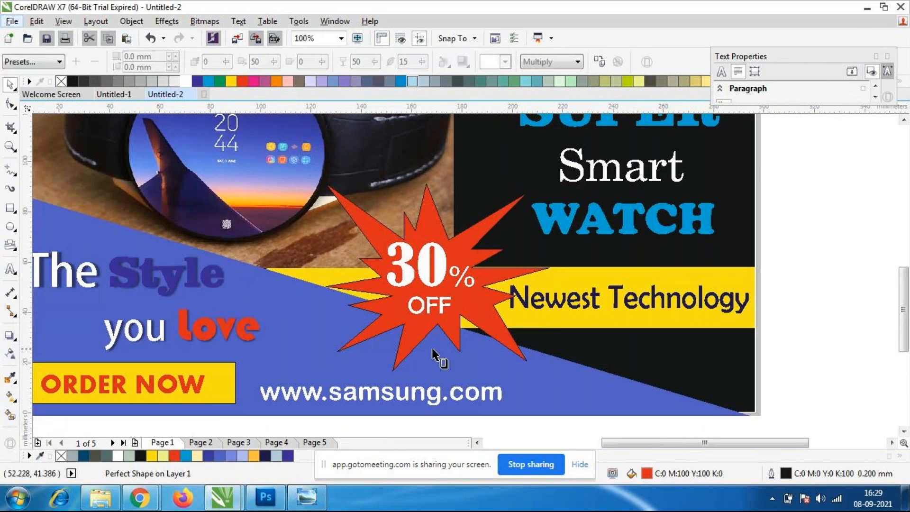
pyautogui.moveTo(496, 329); pyautogui.dragTo(409, 179)
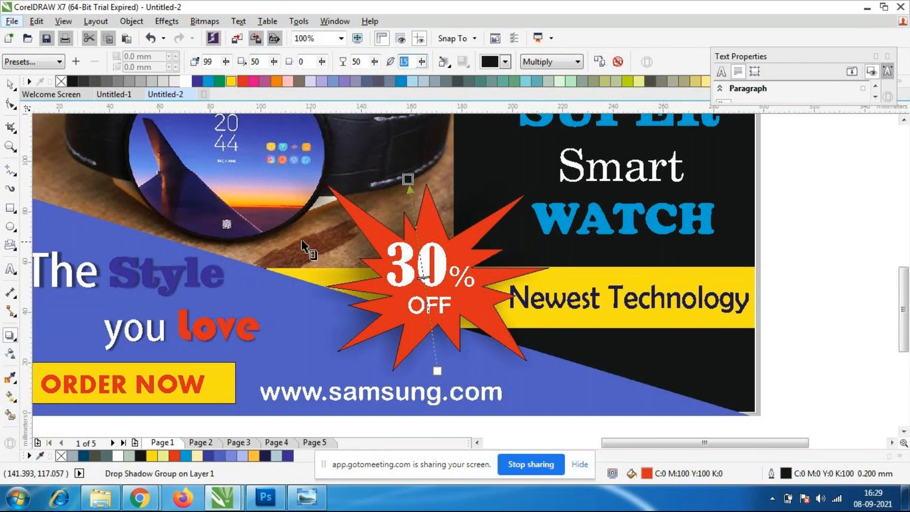
# Set the feathering of the starburst's drop shadow to 2 and deselect the starburst.
pyautogui.write('3')
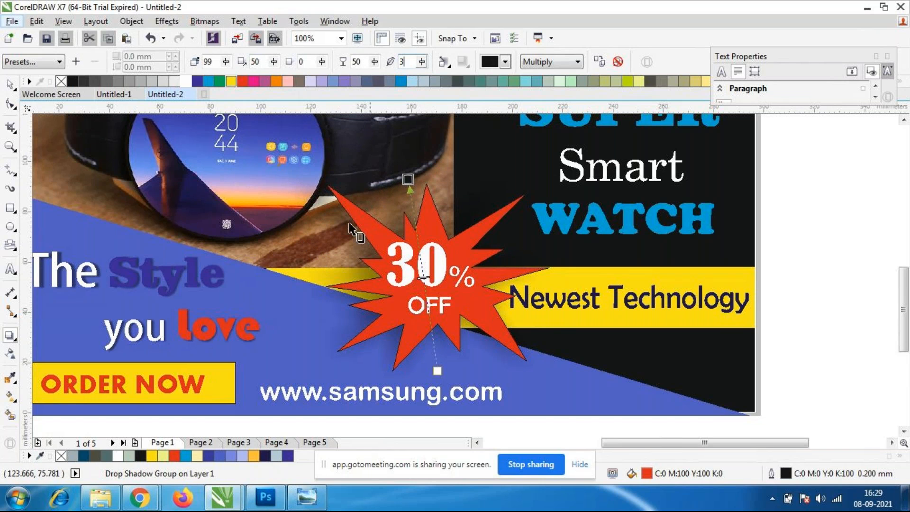
pyautogui.press('Return')
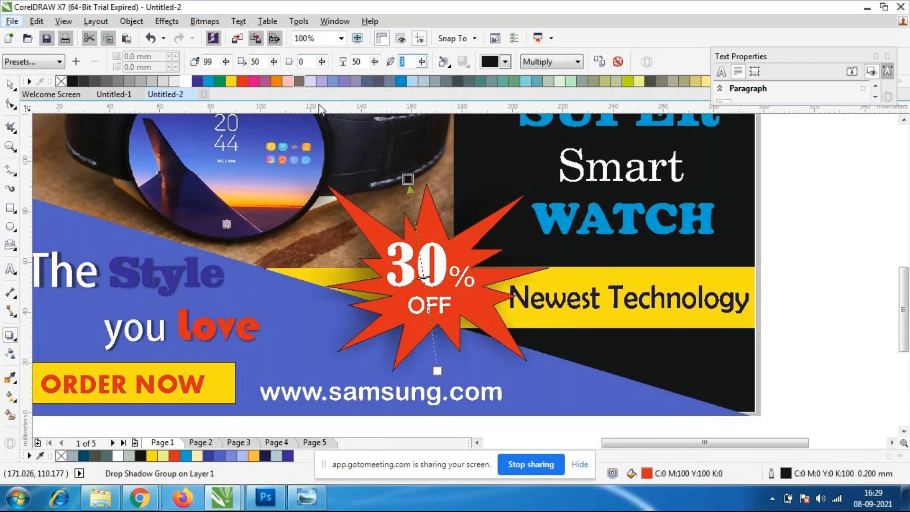
pyautogui.write('2')
pyautogui.press('Return')
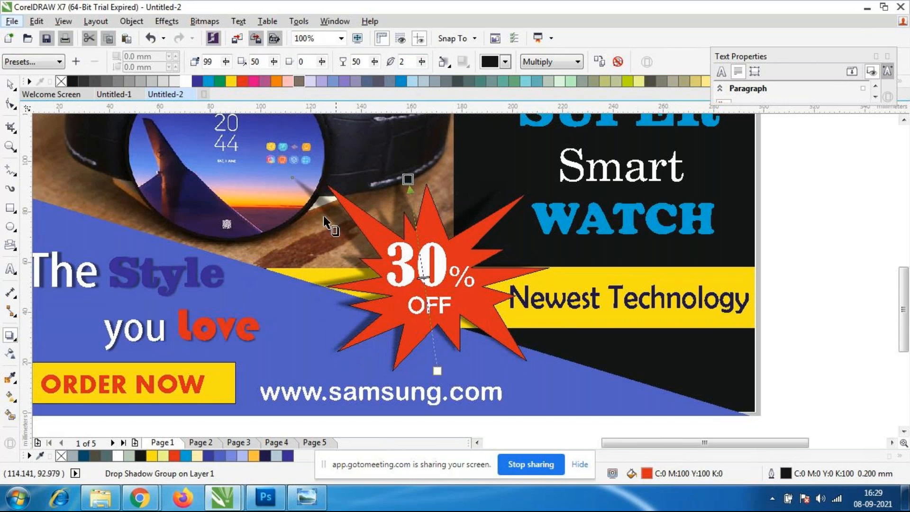
pyautogui.scroll(2, 349, 216)
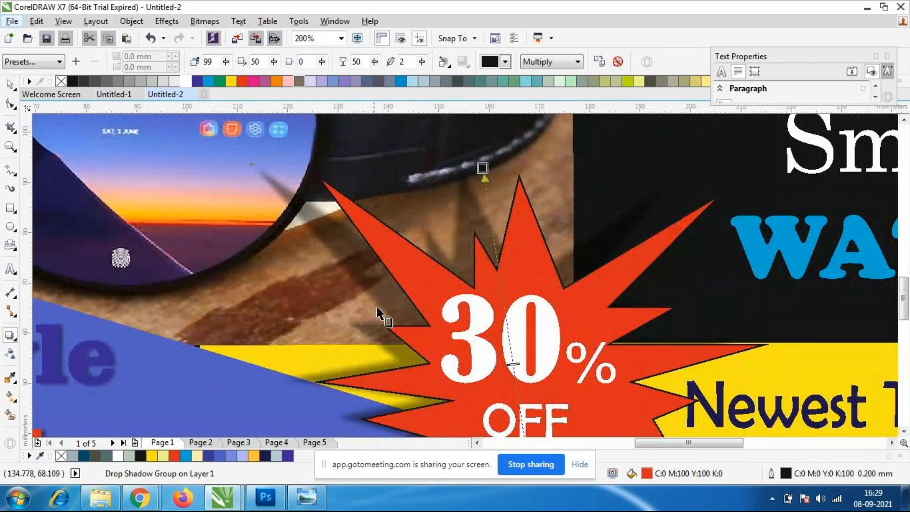
pyautogui.scroll(-2, 479, 232)
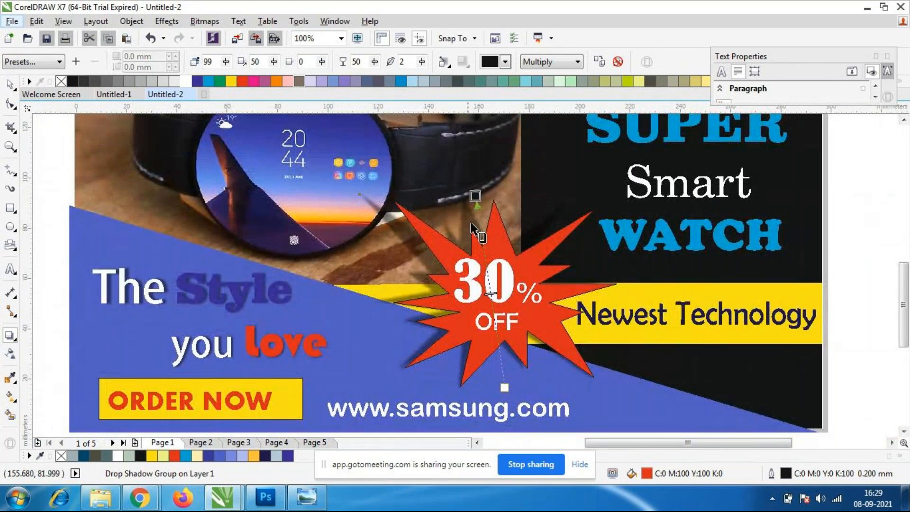
pyautogui.click(10, 84)
pyautogui.click(873, 297)
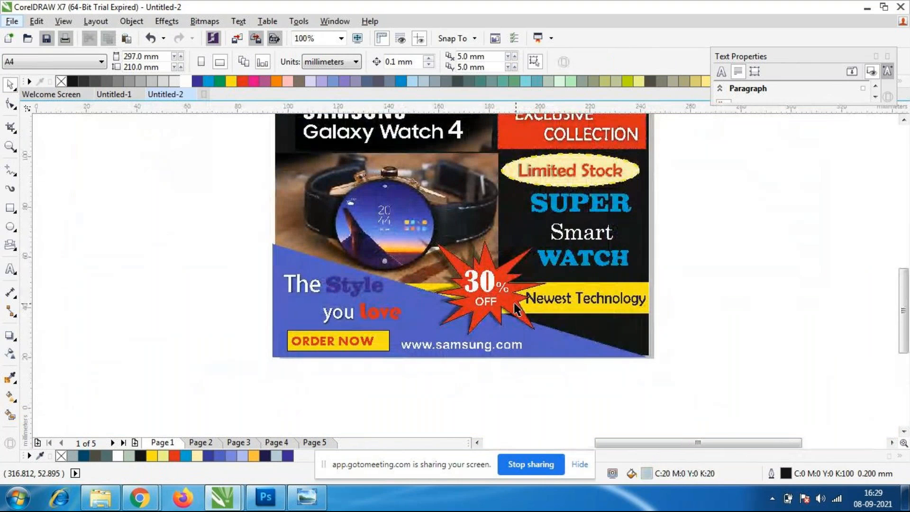
# Examine the starburst's shadow up close and the layout of the whole poster.
pyautogui.scroll(2, 517, 308)
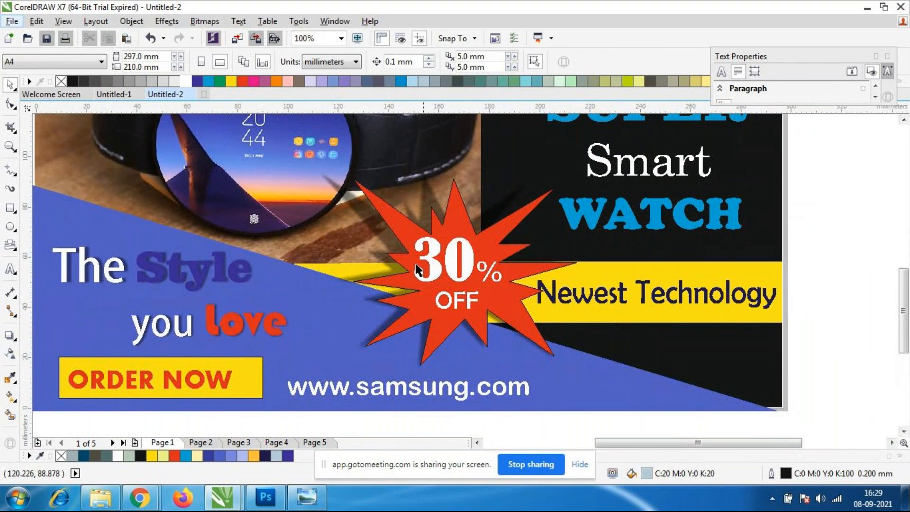
pyautogui.scroll(-2, 508, 232)
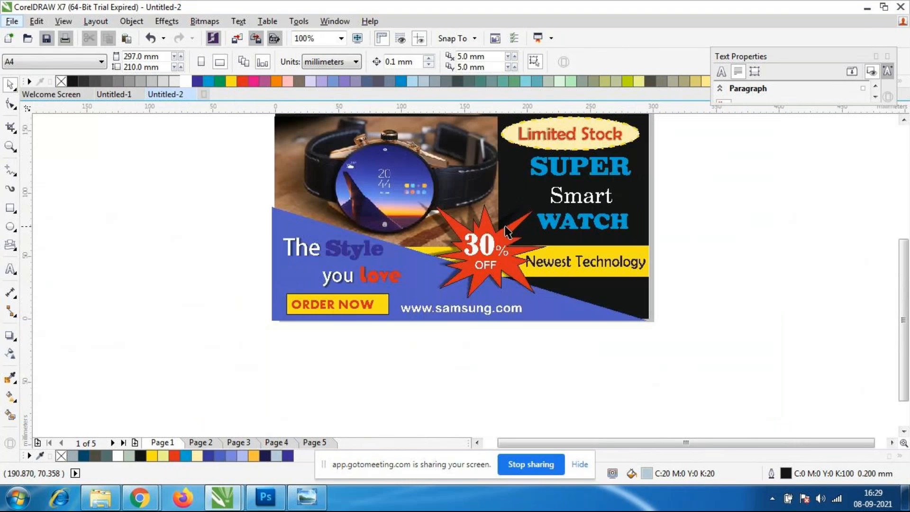
pyautogui.scroll(2, 552, 270)
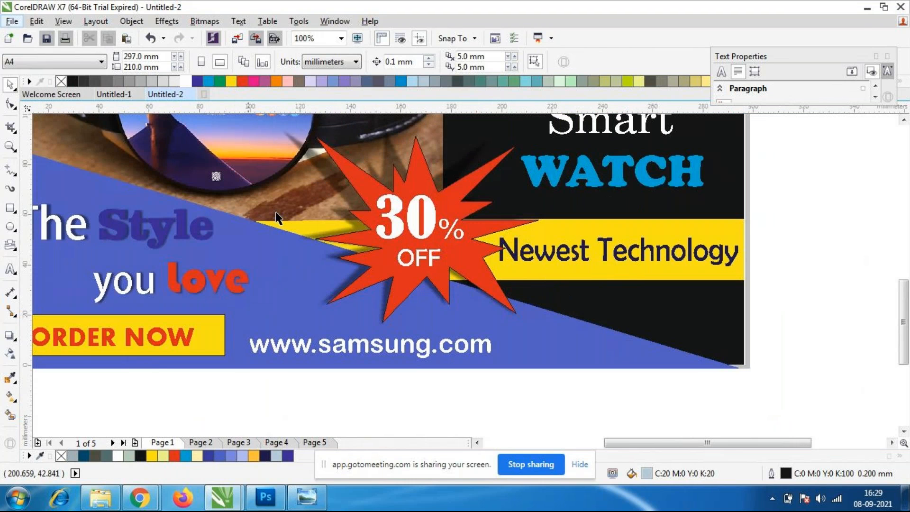
pyautogui.scroll(-2, 237, 210)
pyautogui.scroll(1, 220, 241)
pyautogui.scroll(-2, 219, 241)
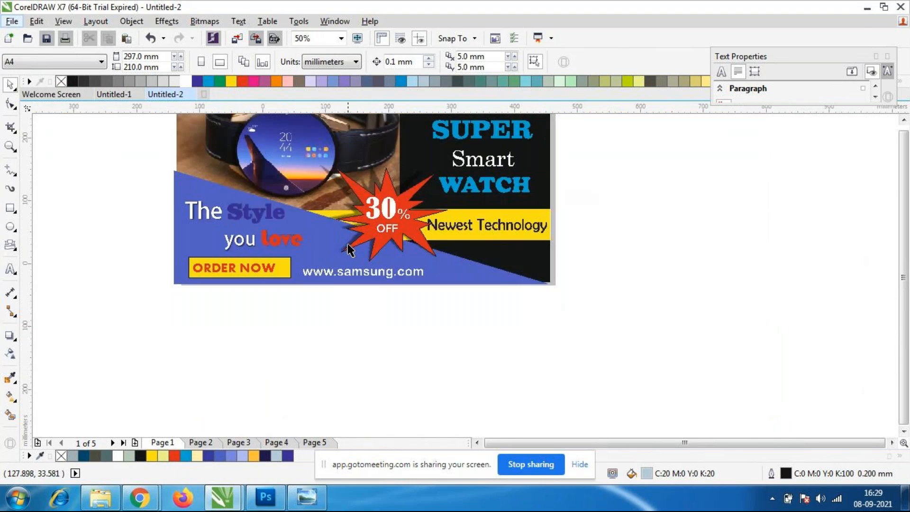
pyautogui.scroll(1, 301, 111)
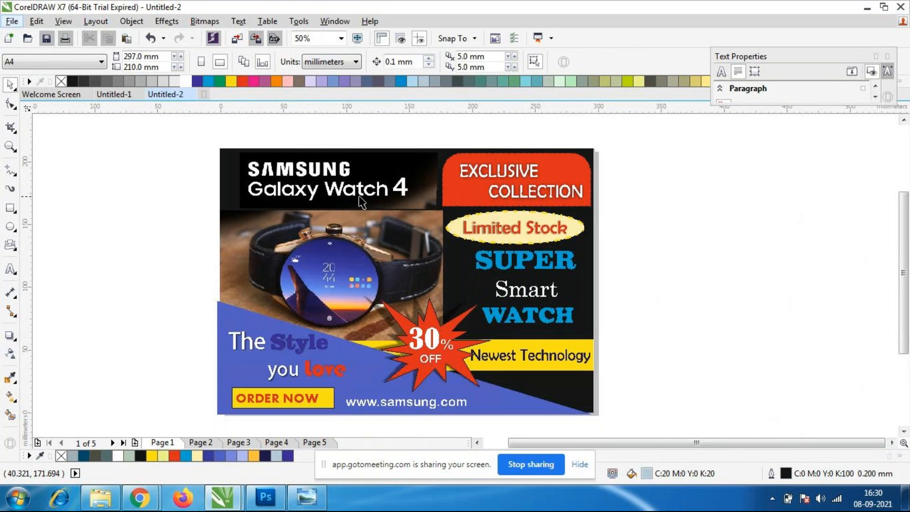
# Try recolouring the words "Style" and "love" in the tagline with a sampled white using the Color Eyedropper.
pyautogui.scroll(-1, 458, 209)
pyautogui.scroll(2, 419, 231)
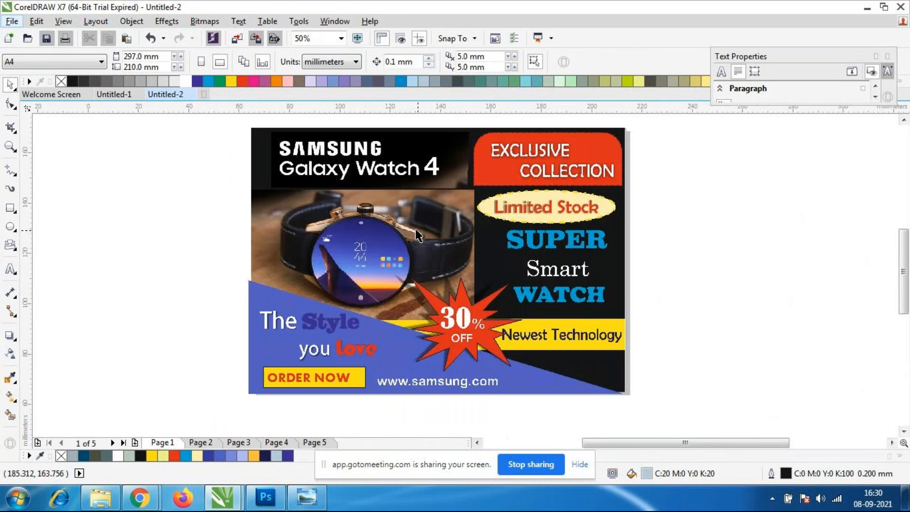
pyautogui.scroll(-2, 420, 231)
pyautogui.scroll(2, 345, 311)
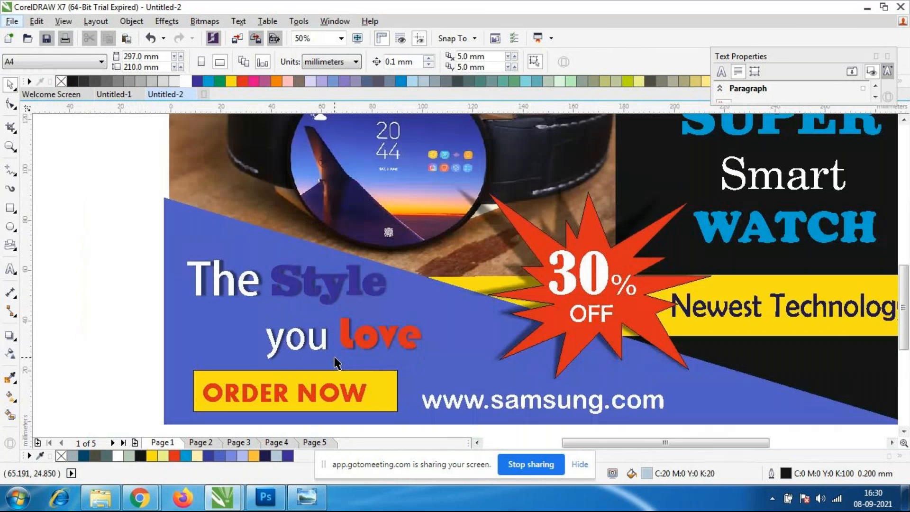
pyautogui.scroll(1, 344, 311)
pyautogui.click(318, 283)
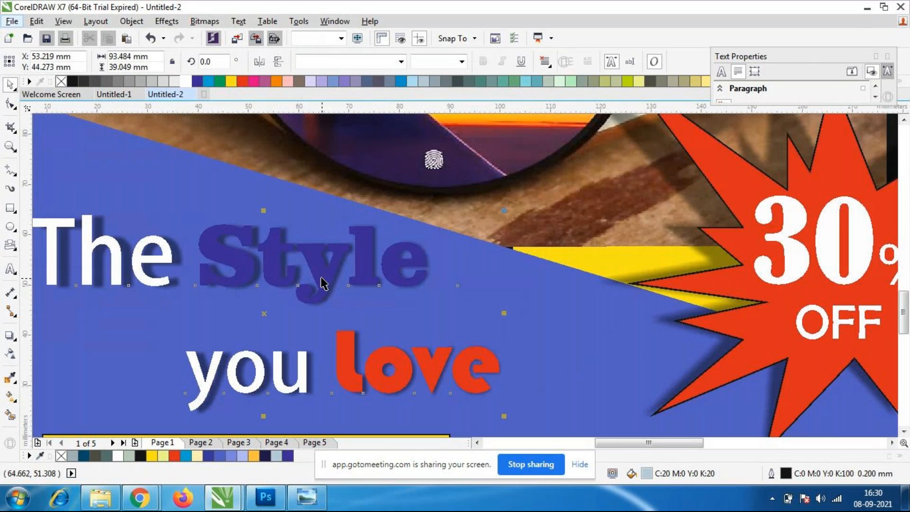
pyautogui.doubleClick(318, 283)
pyautogui.moveTo(427, 271); pyautogui.dragTo(226, 266)
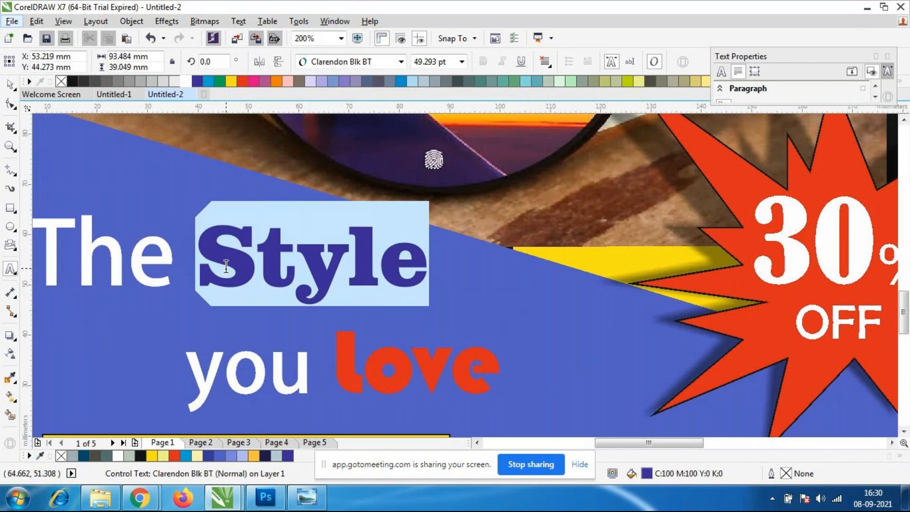
pyautogui.click(10, 377)
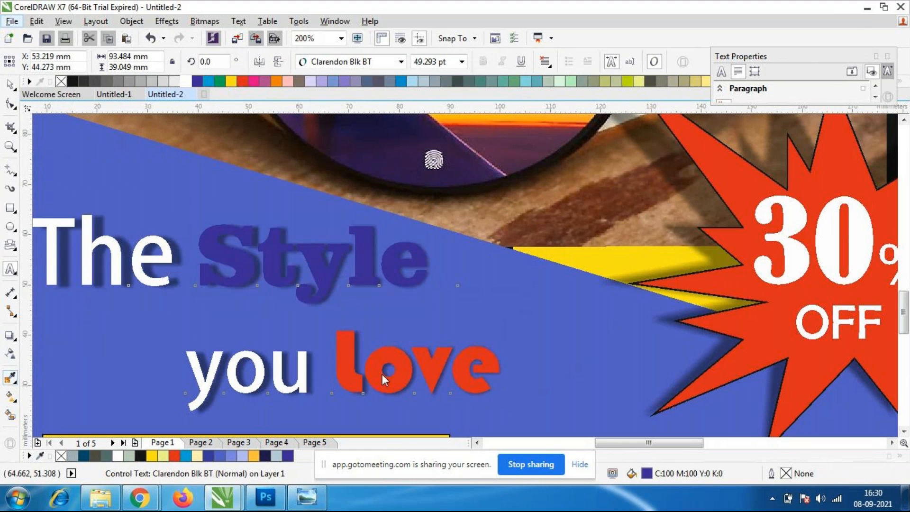
pyautogui.click(348, 366)
pyautogui.click(325, 271)
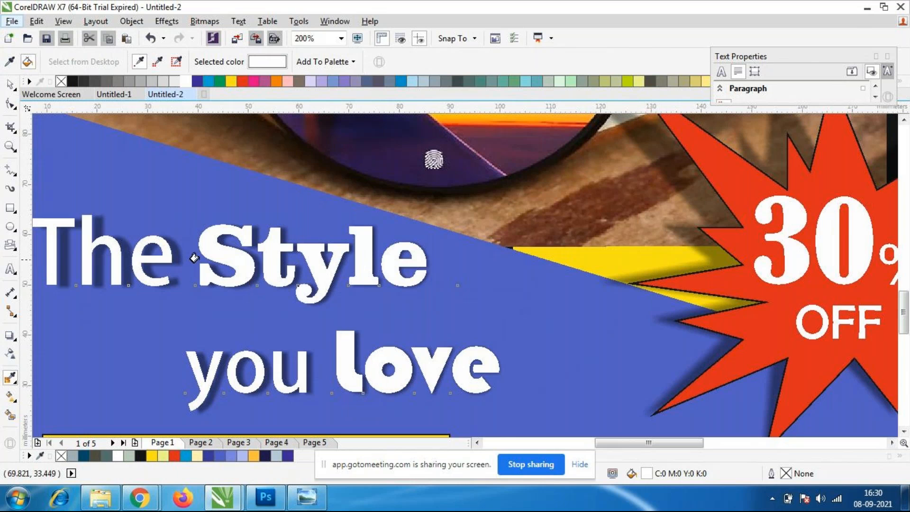
# Undo the white recolouring of the tagline and deselect the text.
pyautogui.scroll(-4, 197, 257)
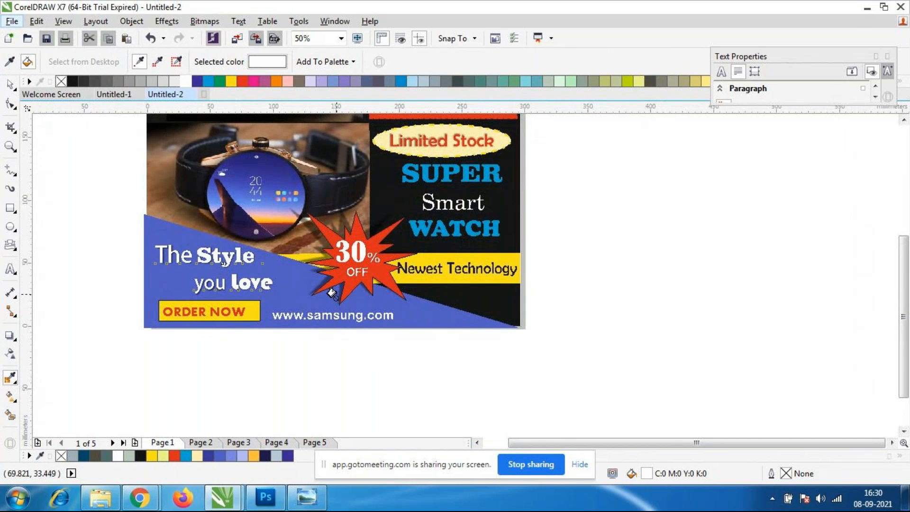
pyautogui.hotkey('ctrl', 'z')
pyautogui.press('space')
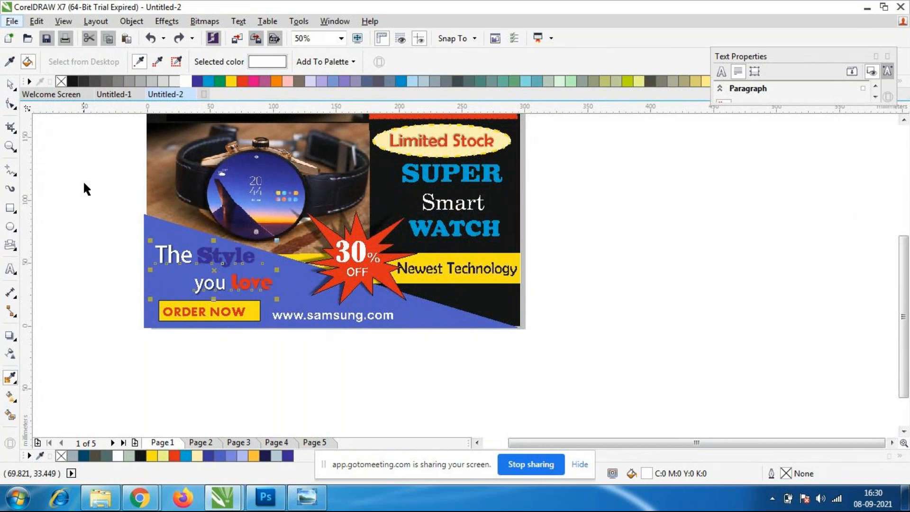
pyautogui.press('Escape')
pyautogui.scroll(-1, 282, 226)
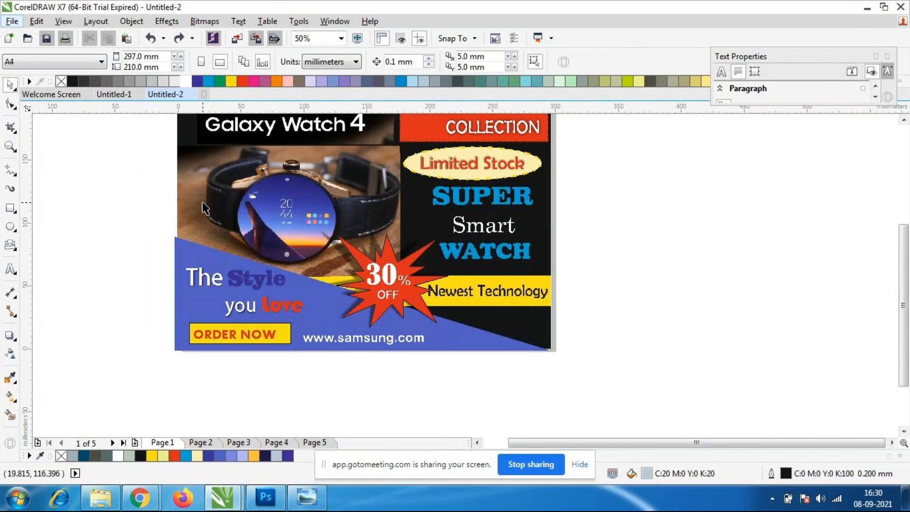
pyautogui.scroll(1, 272, 180)
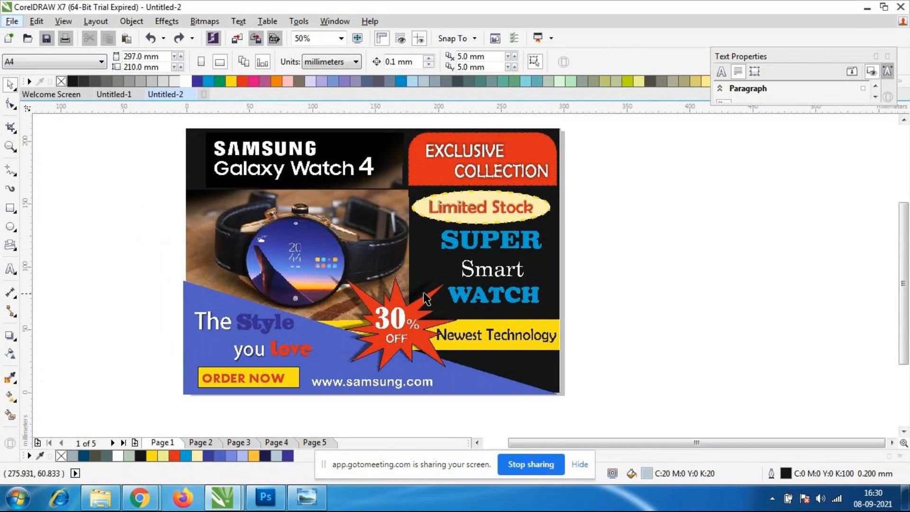
pyautogui.scroll(-1, 428, 293)
pyautogui.scroll(1, 335, 290)
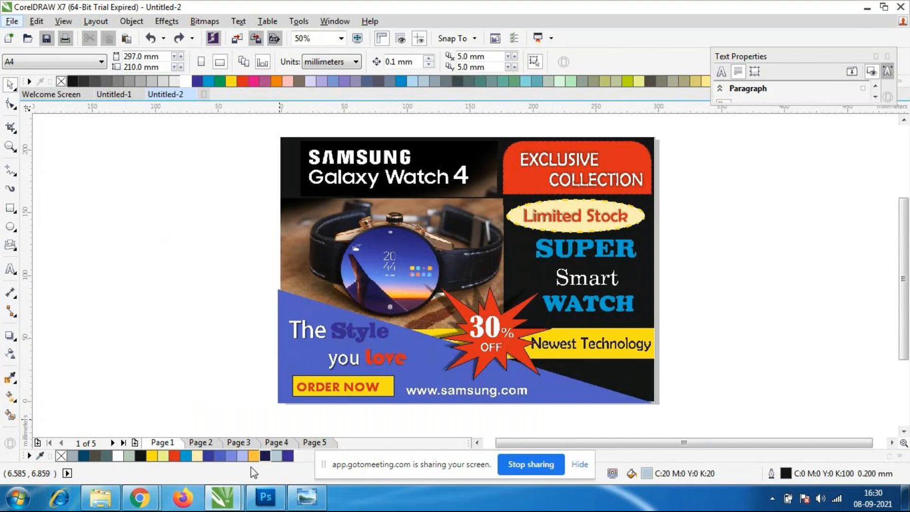
# Switch to the GoToMeeting window in Chrome and bring up the meeting's recording options.
pyautogui.moveTo(135, 501)
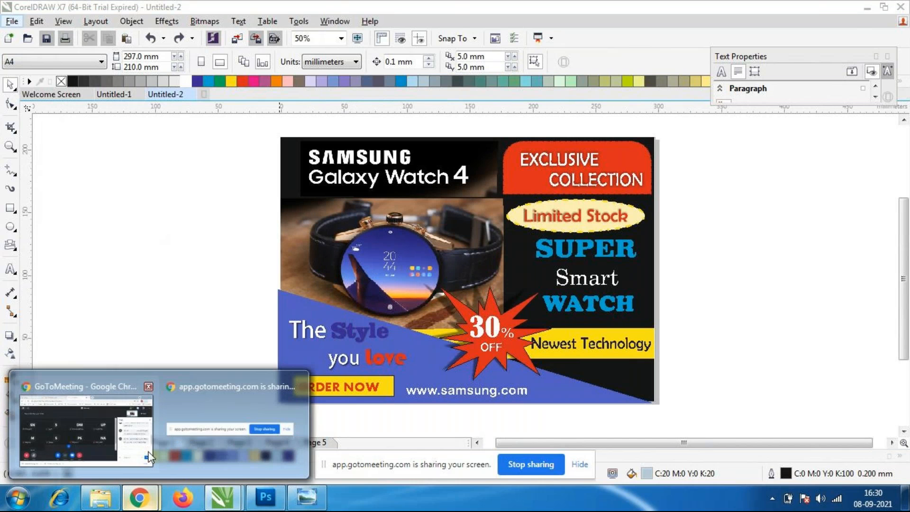
pyautogui.click(81, 421)
pyautogui.moveTo(45, 409)
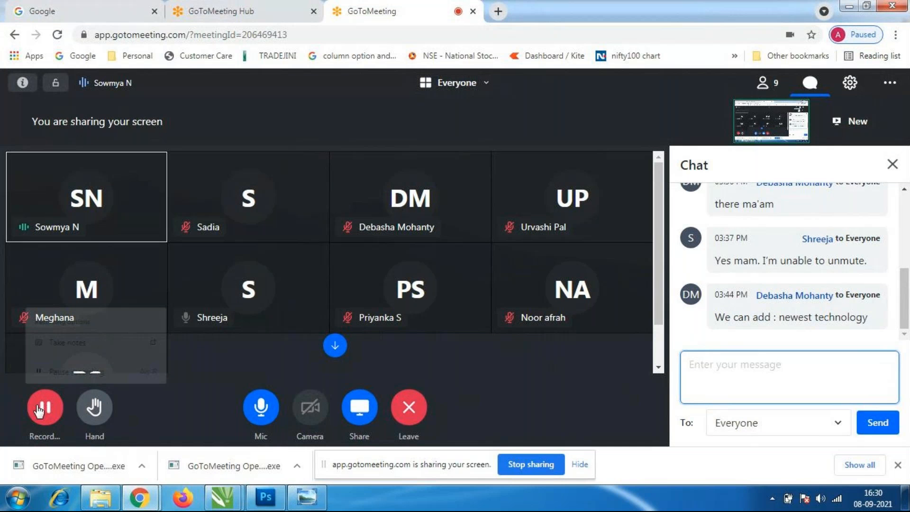